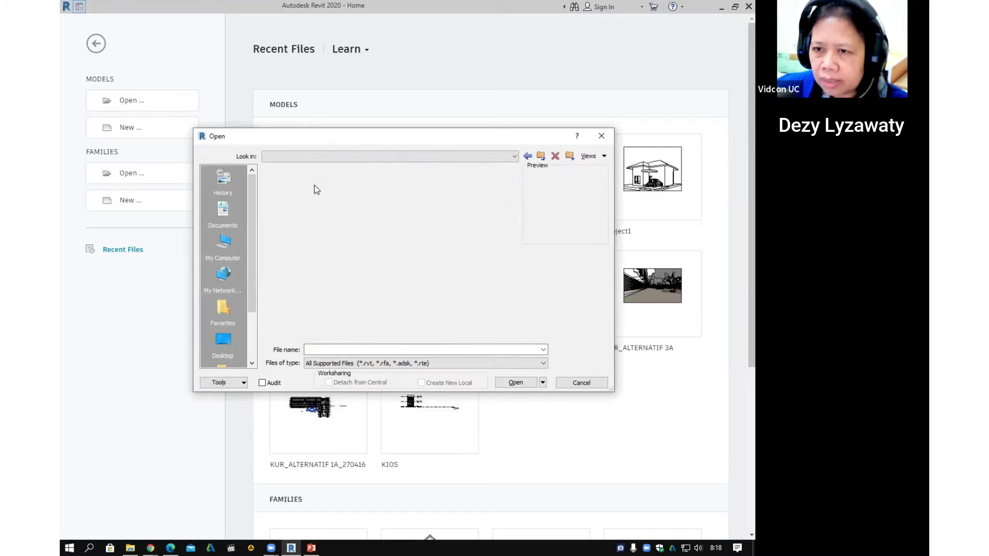
Step: Preview the exercise files in the DATA FILE MODIFY folder and open the Align_01.rvt project
{"action": "left_click", "coordinate": [295, 184]}
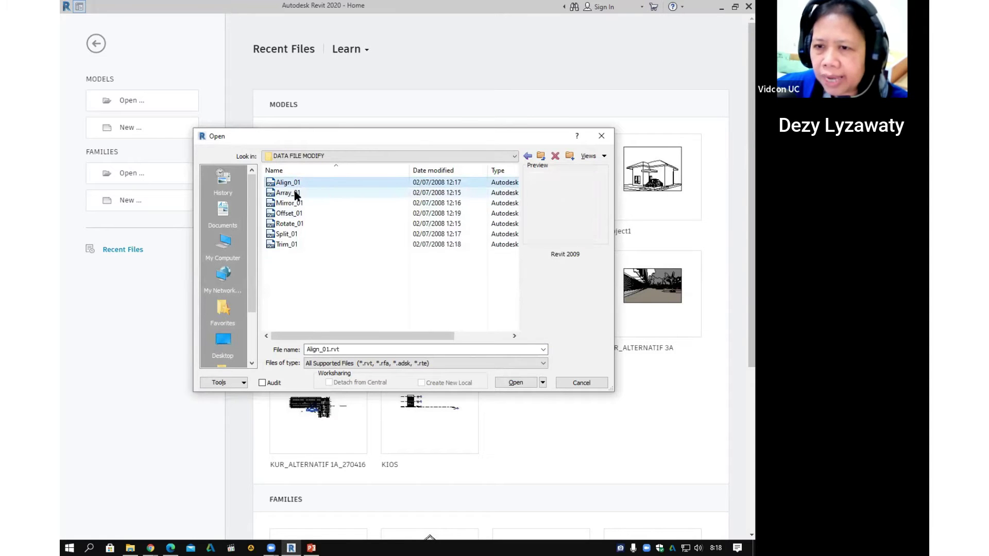
{"action": "left_click", "coordinate": [288, 192]}
{"action": "left_click", "coordinate": [291, 203]}
{"action": "left_click", "coordinate": [291, 183]}
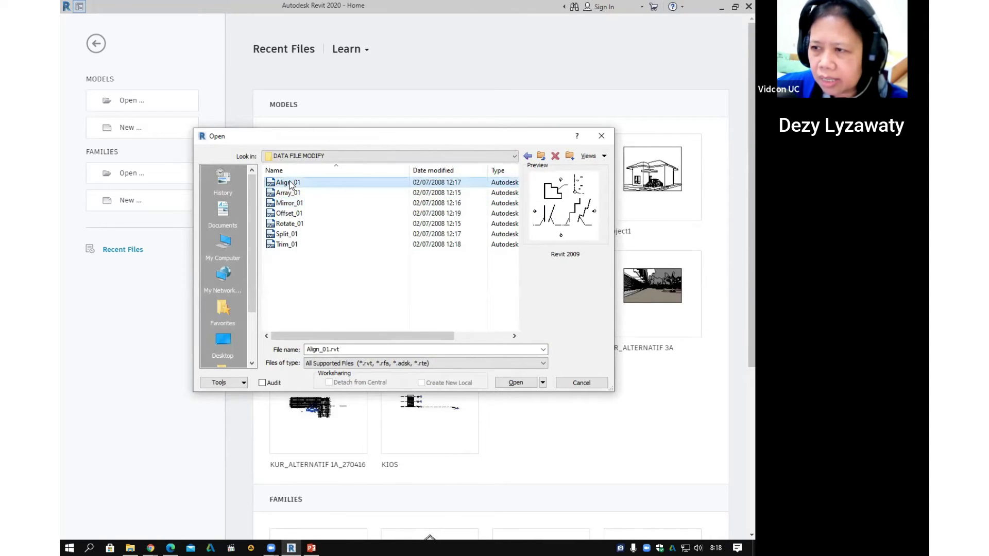
{"action": "left_click", "coordinate": [291, 202]}
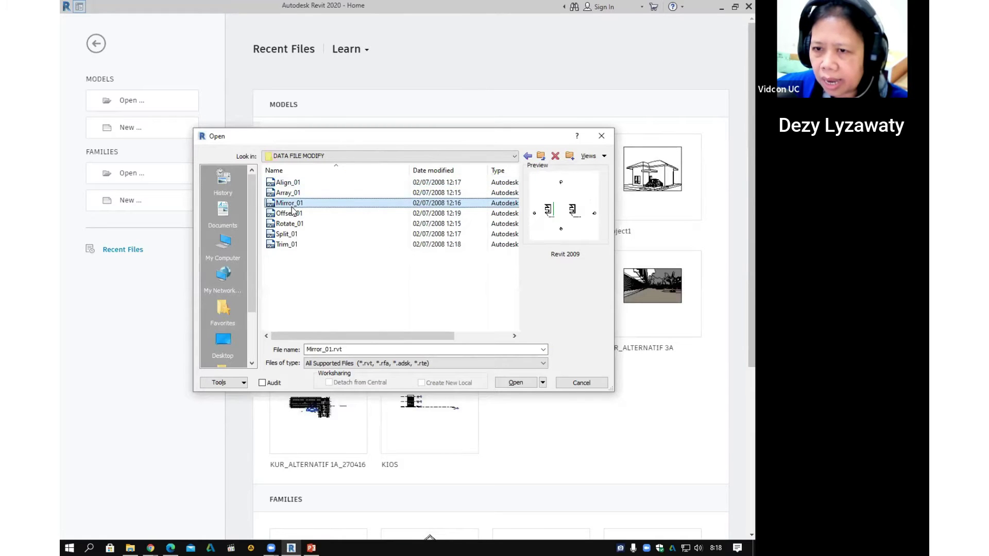
{"action": "left_click", "coordinate": [292, 183]}
{"action": "left_click", "coordinate": [528, 384]}
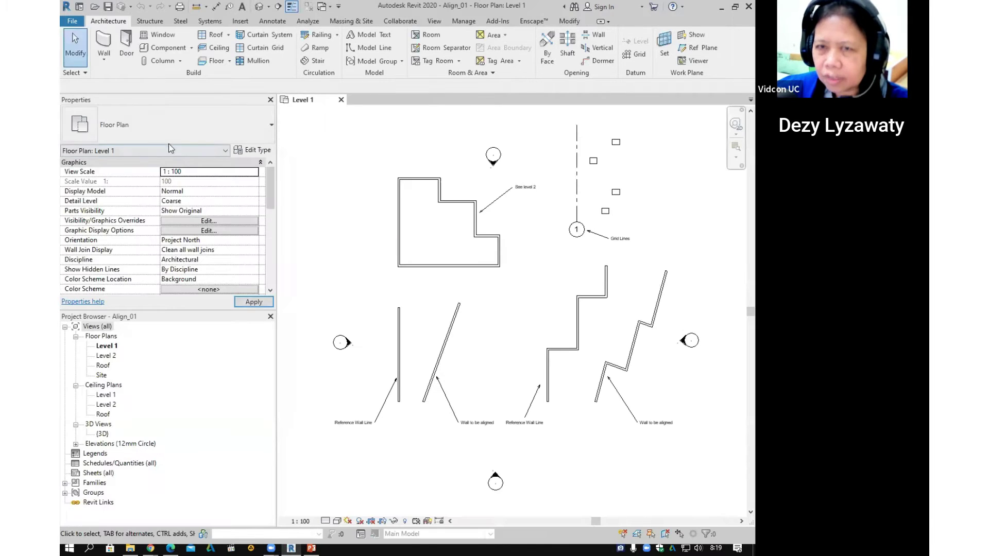
Step: Open the Mirror_01.rvt project from the DATA FILE MODIFY folder
{"action": "left_click", "coordinate": [95, 6]}
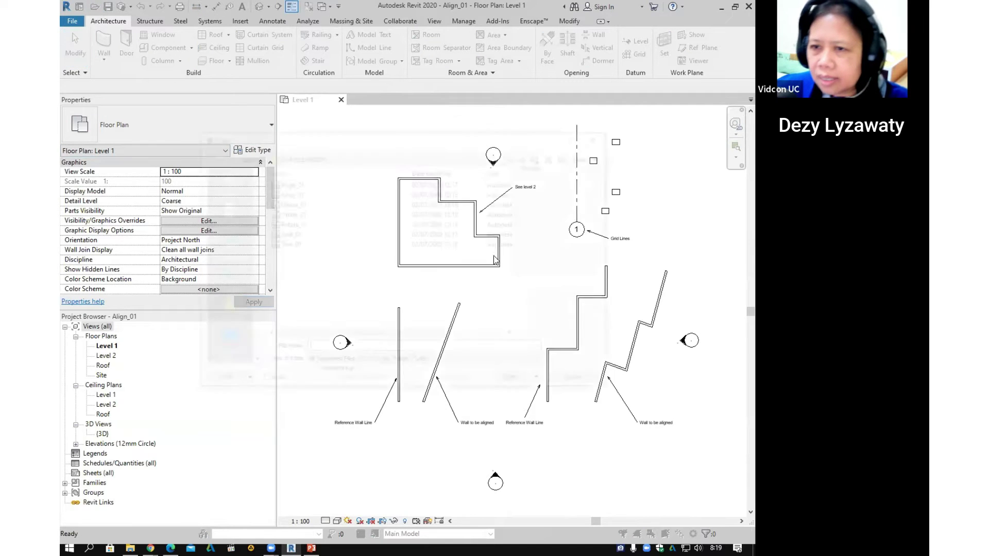
{"action": "left_click", "coordinate": [289, 202]}
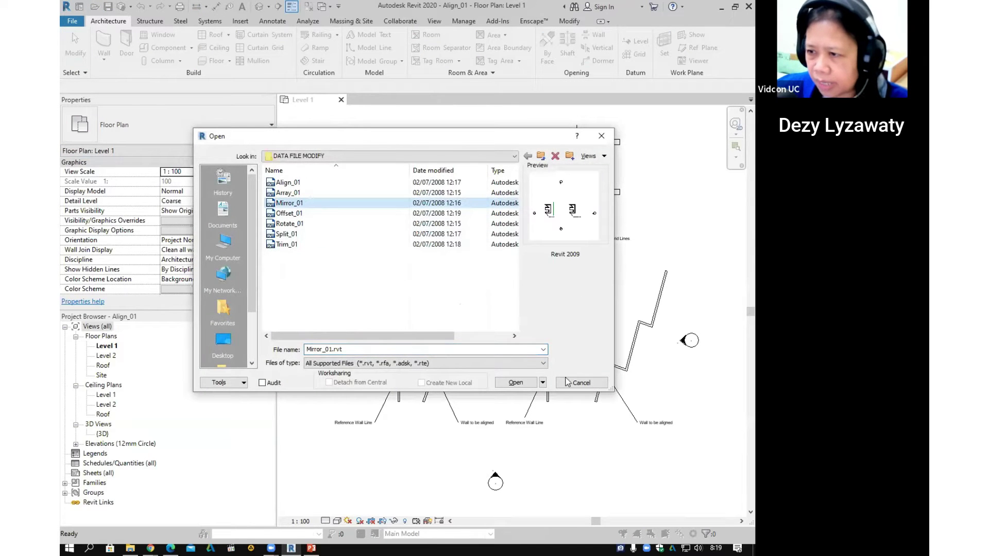
{"action": "left_click", "coordinate": [516, 382]}
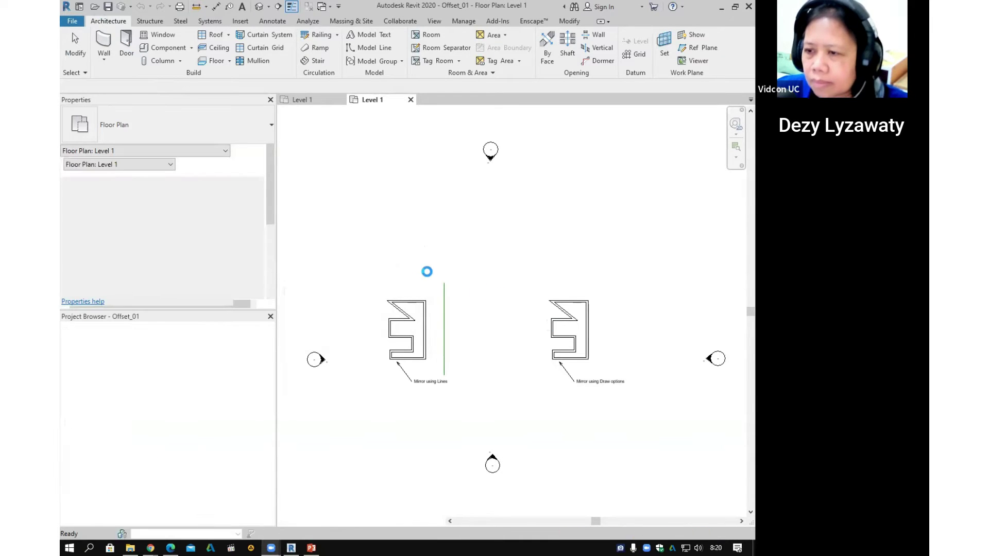
Step: Open the Rotate_01.rvt project from the DATA FILE MODIFY folder
{"action": "left_click", "coordinate": [93, 7]}
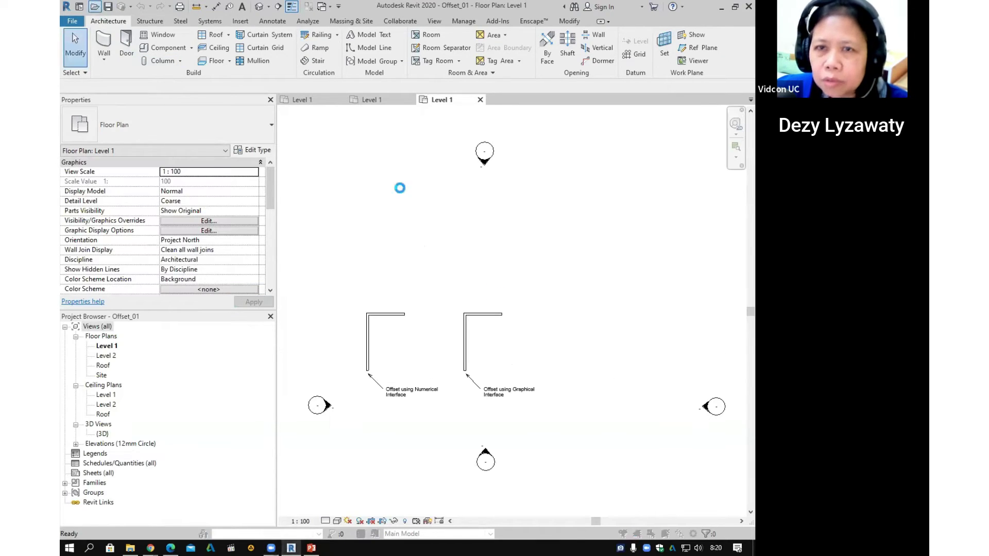
{"action": "left_click", "coordinate": [296, 226]}
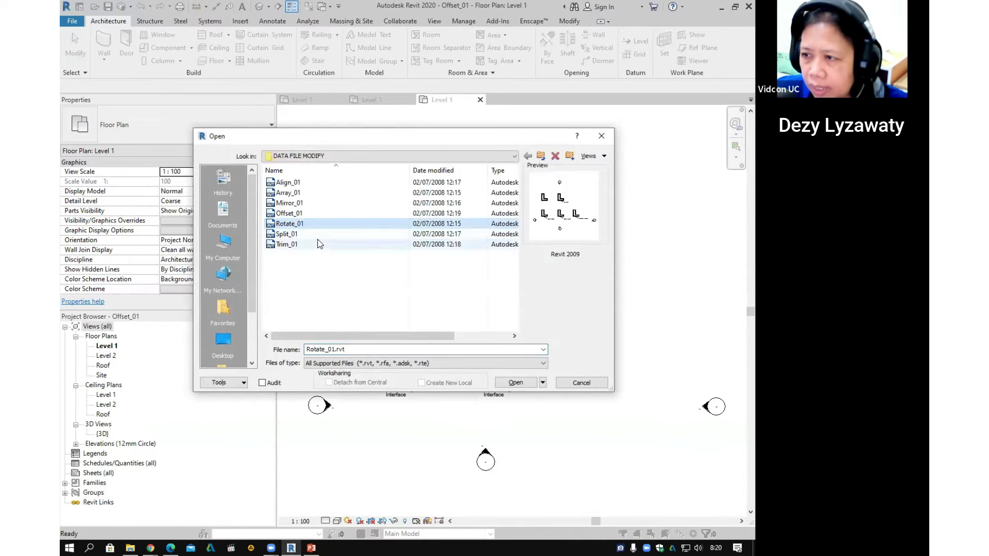
{"action": "left_click", "coordinate": [515, 383]}
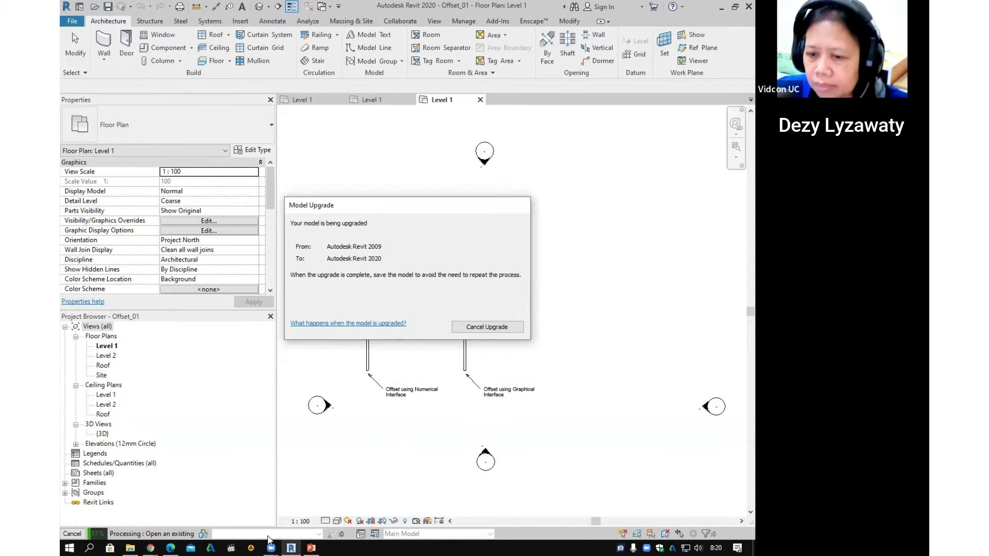
{"action": "left_click", "coordinate": [332, 524]}
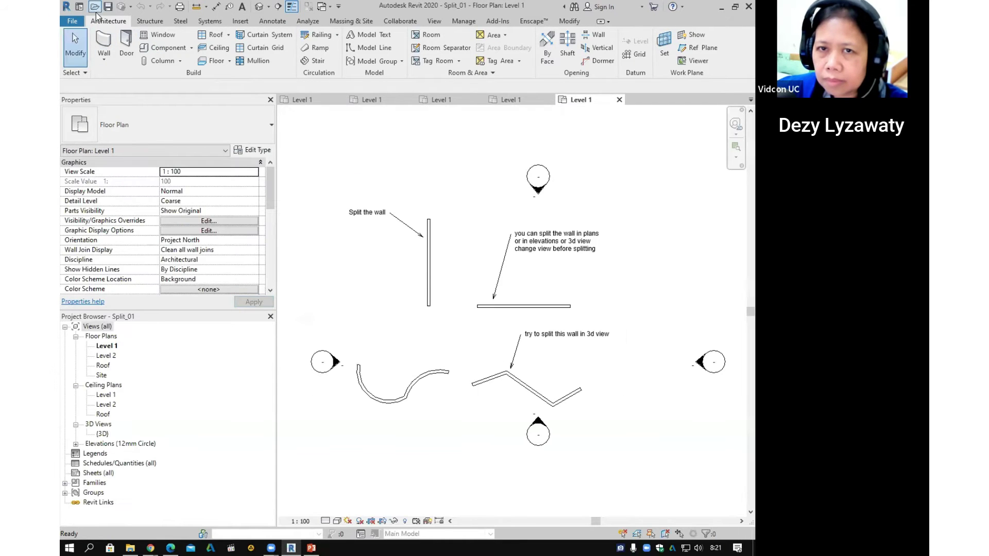
Step: Open the Trim_01.rvt project from the DATA FILE MODIFY folder
{"action": "left_click", "coordinate": [94, 7]}
{"action": "left_click", "coordinate": [286, 244]}
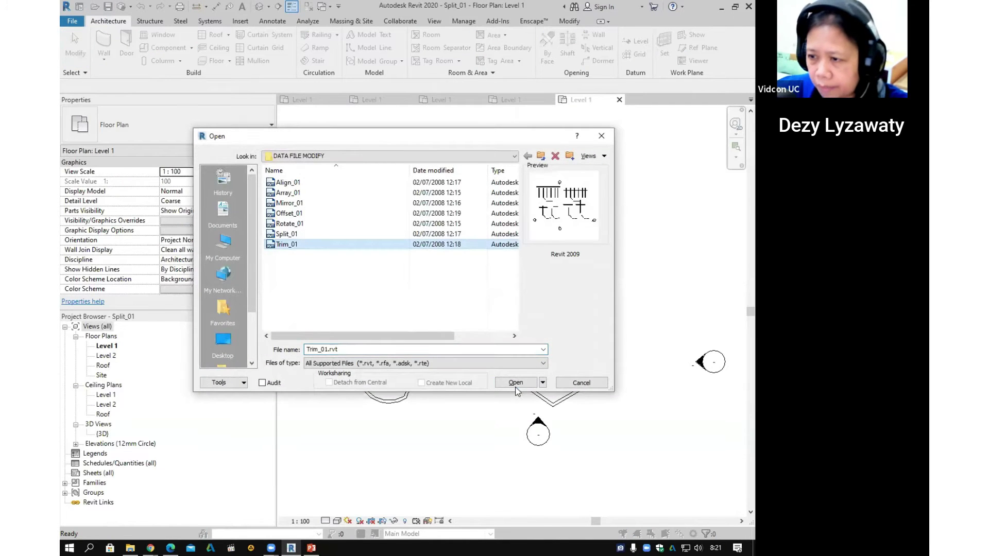
{"action": "left_click", "coordinate": [516, 387]}
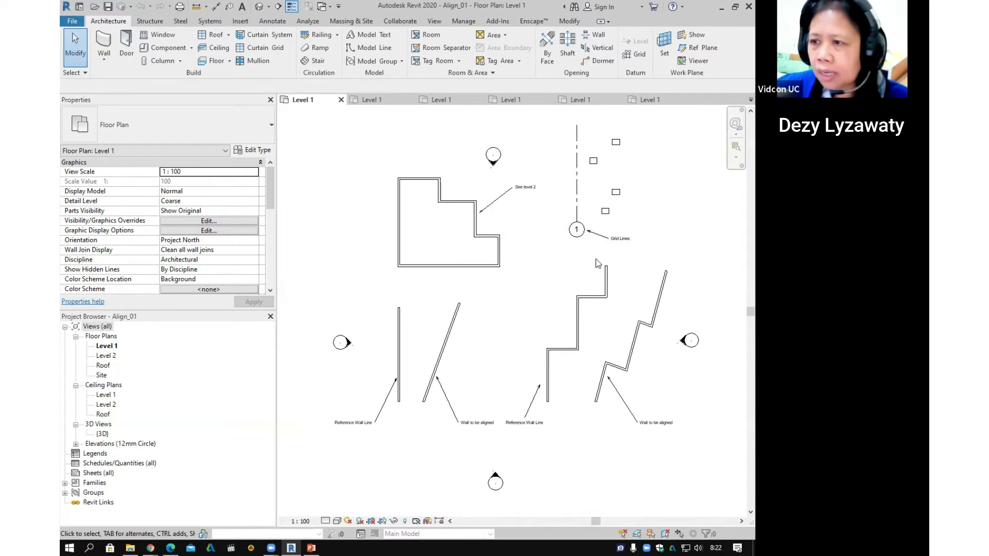
Step: In the Align_01 Level 1 plan, align the single slanted wall with the straight vertical reference wall
{"action": "middle_click_drag", "start_coordinate": [647, 255], "coordinate": [604, 242]}
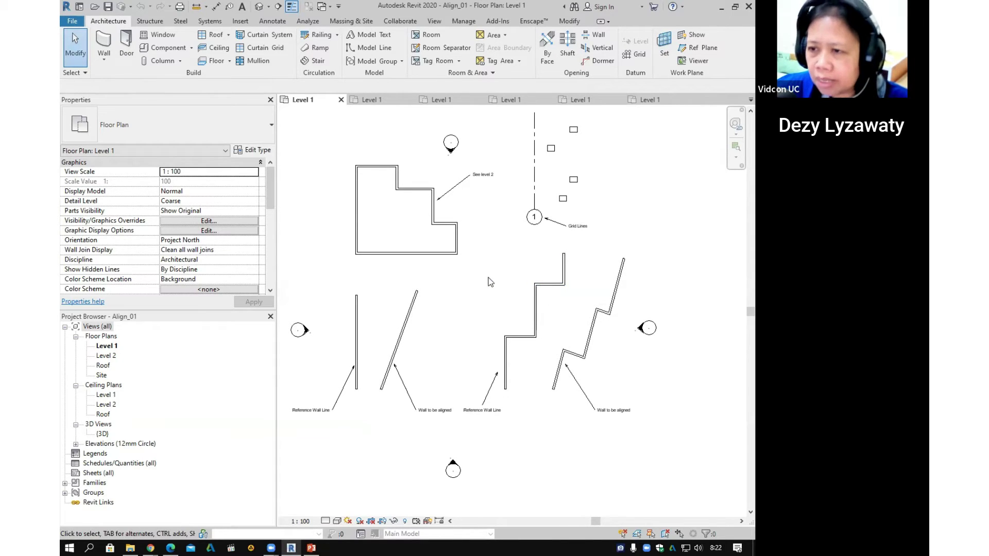
{"action": "middle_click_drag", "start_coordinate": [487, 279], "coordinate": [497, 289]}
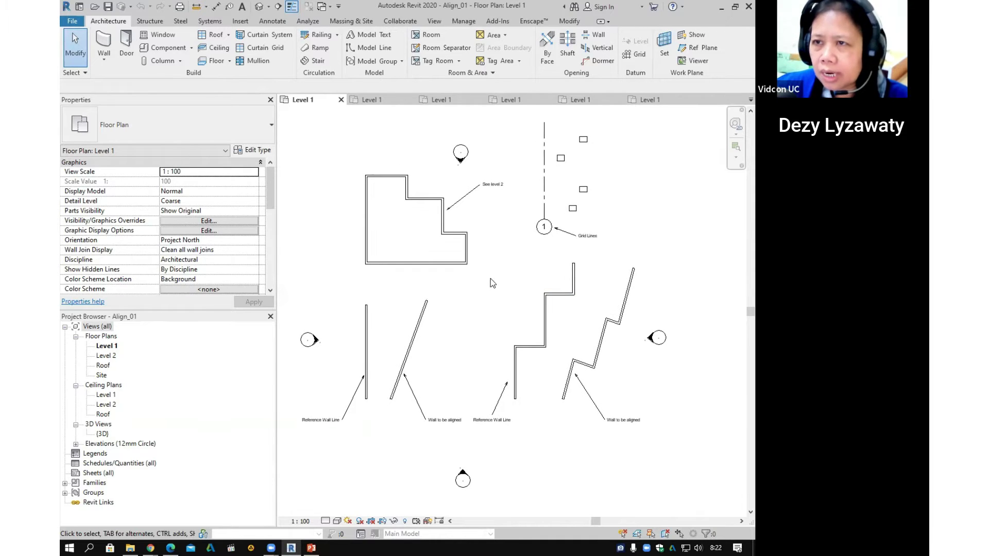
{"action": "left_click", "coordinate": [568, 24]}
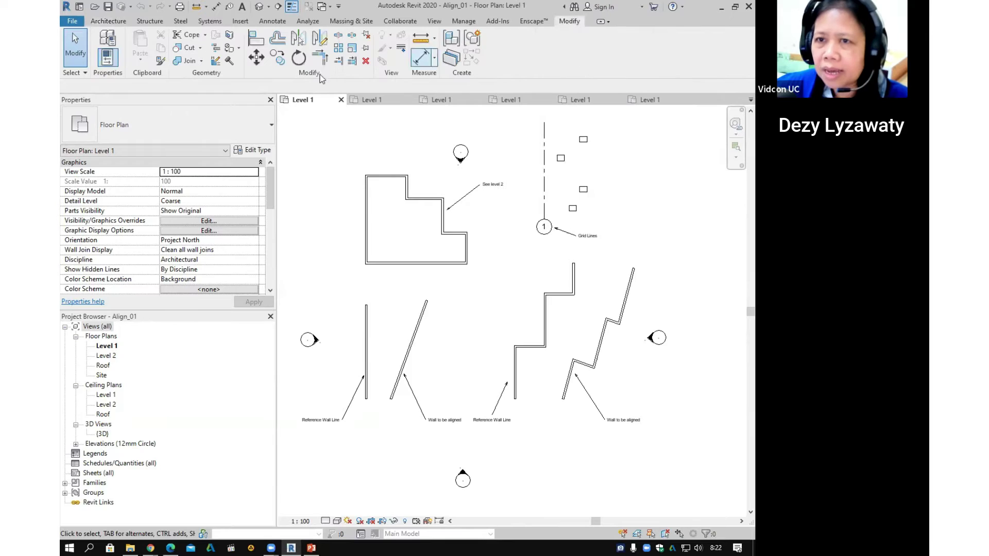
{"action": "left_click", "coordinate": [251, 44]}
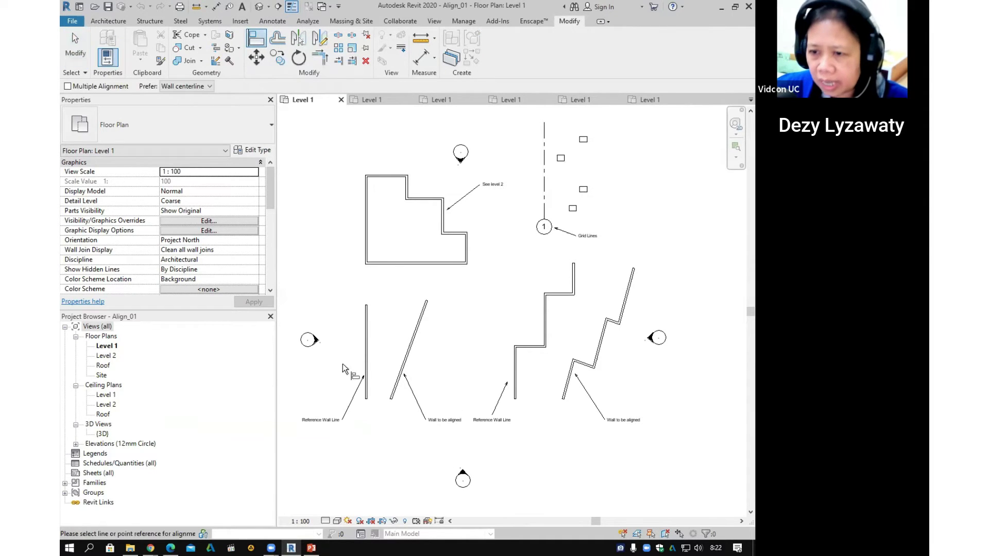
{"action": "left_click", "coordinate": [364, 355]}
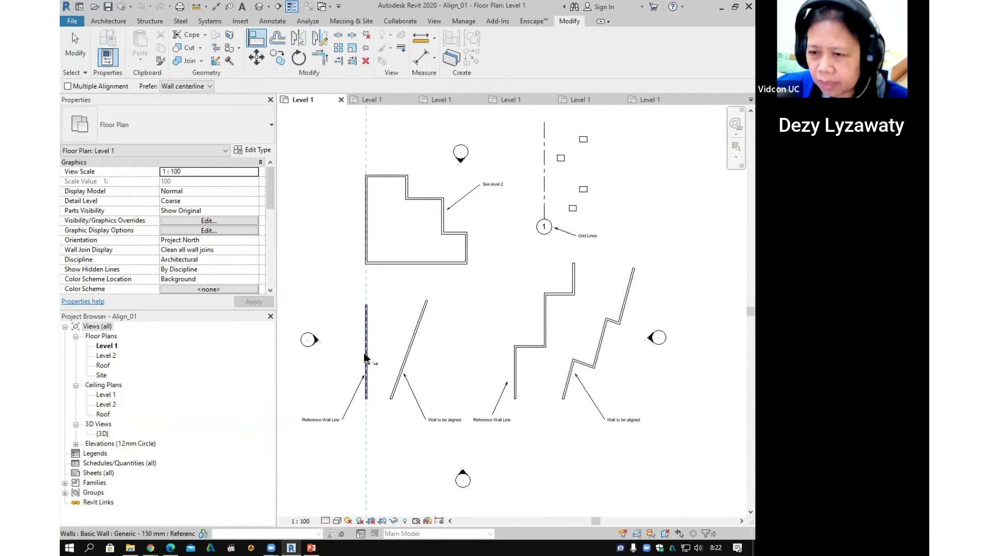
{"action": "left_click", "coordinate": [407, 367]}
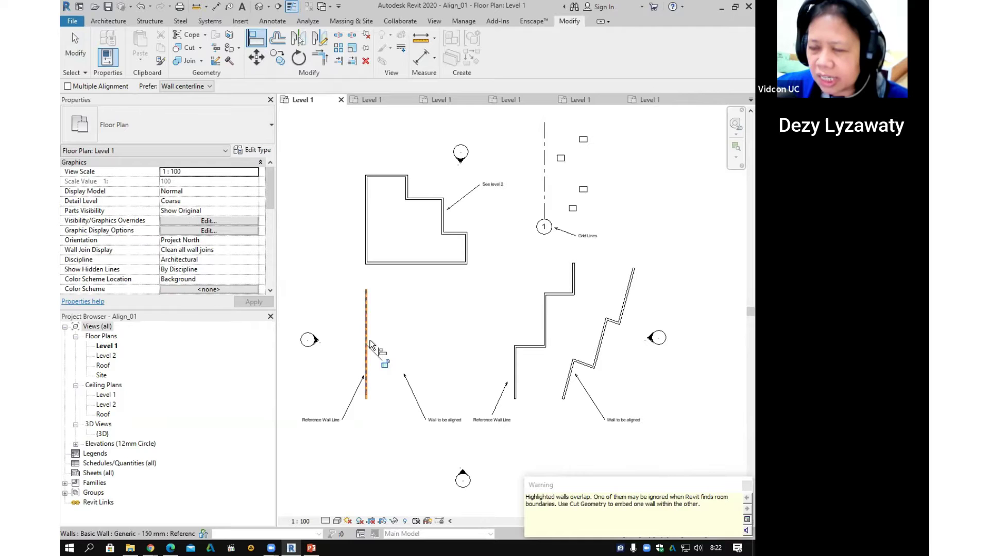
{"action": "key", "text": "ctrl"}
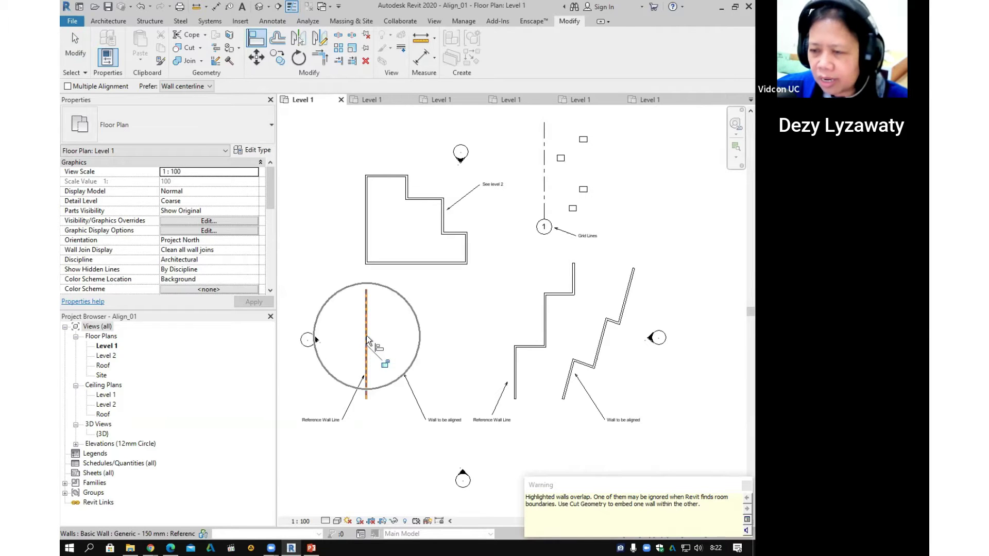
{"action": "key", "text": "Escape"}
Step: Align the two lowest segments of the slanted stepped wall with the matching segments of the stepped reference wall
{"action": "middle_click_drag", "start_coordinate": [572, 388], "coordinate": [476, 384]}
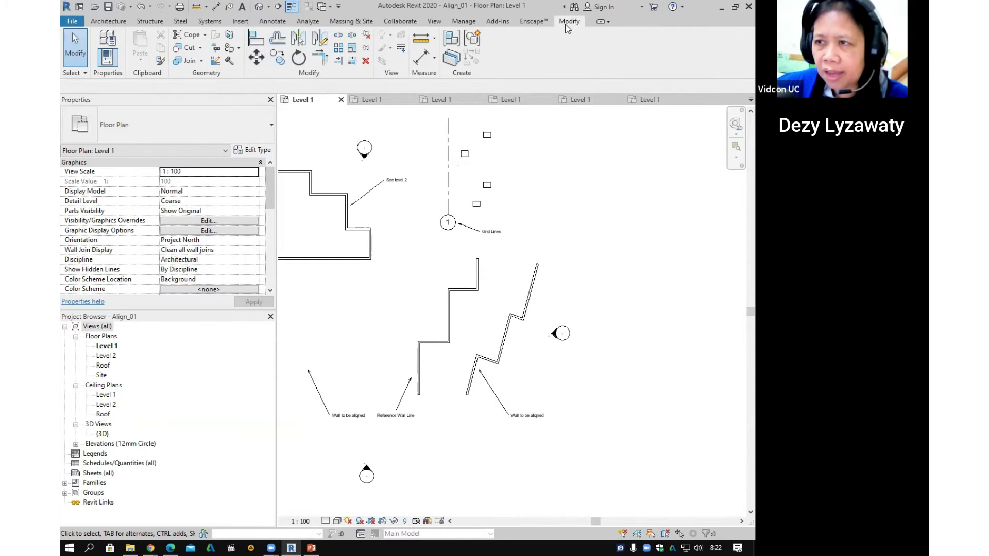
{"action": "left_click", "coordinate": [258, 42]}
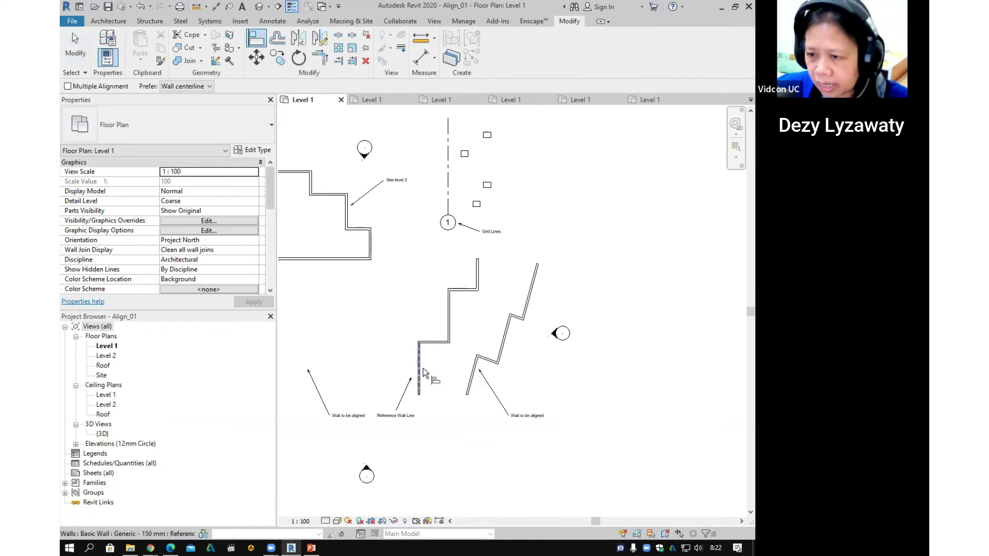
{"action": "left_click", "coordinate": [422, 369]}
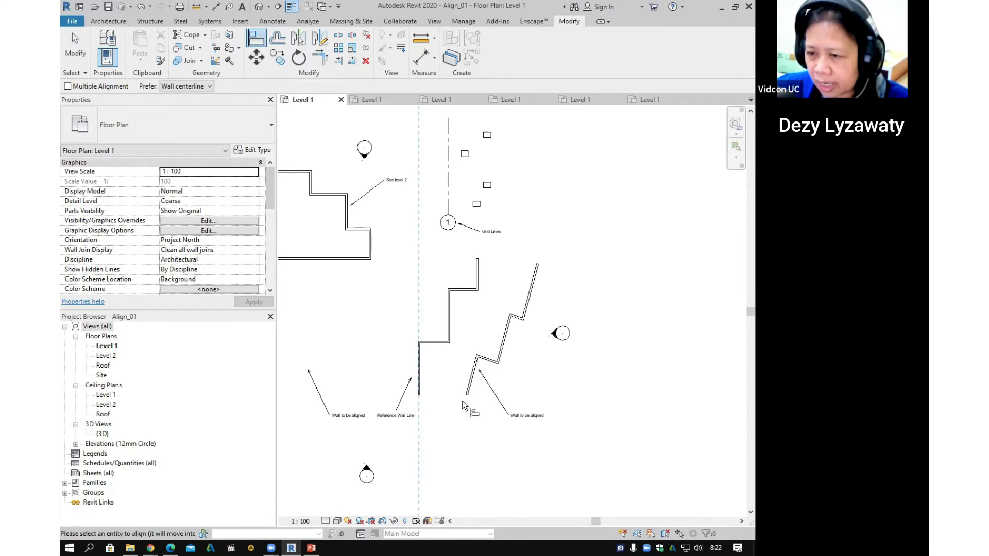
{"action": "left_click", "coordinate": [468, 386]}
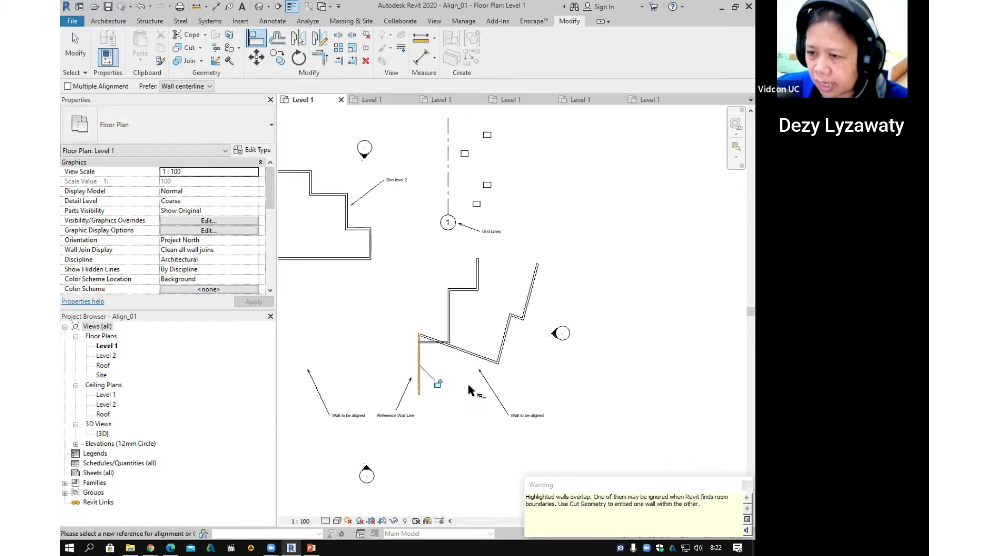
{"action": "left_click", "coordinate": [431, 343]}
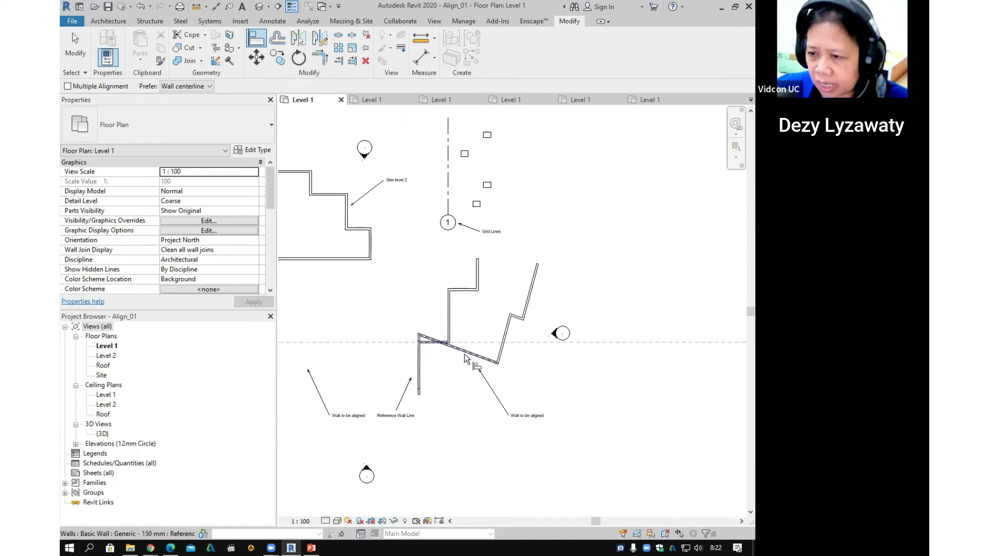
{"action": "left_click", "coordinate": [465, 357]}
Step: Align the remaining three segments of the slanted stepped wall with the reference wall's middle vertical, upper horizontal and top vertical segments
{"action": "left_click", "coordinate": [450, 326]}
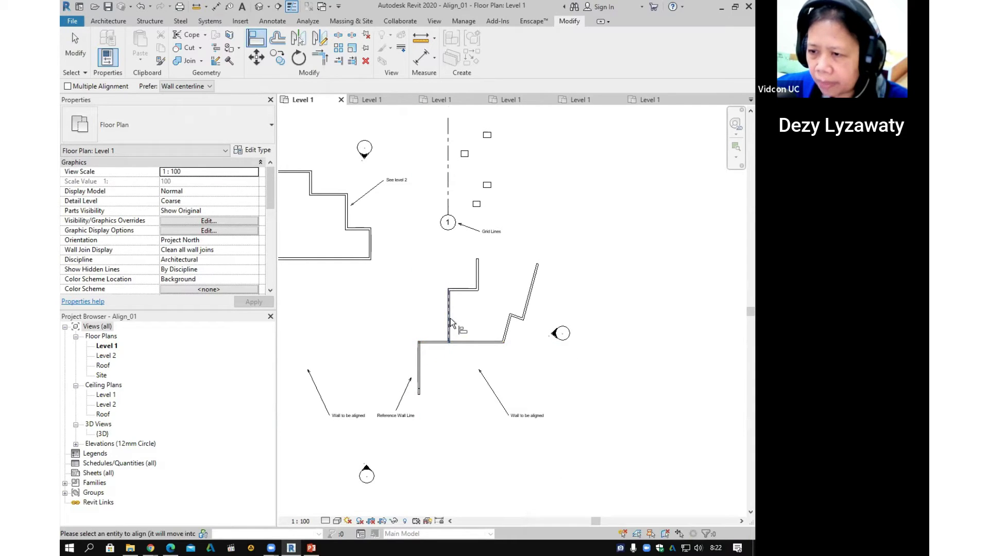
{"action": "left_click", "coordinate": [506, 331]}
{"action": "left_click", "coordinate": [467, 290]}
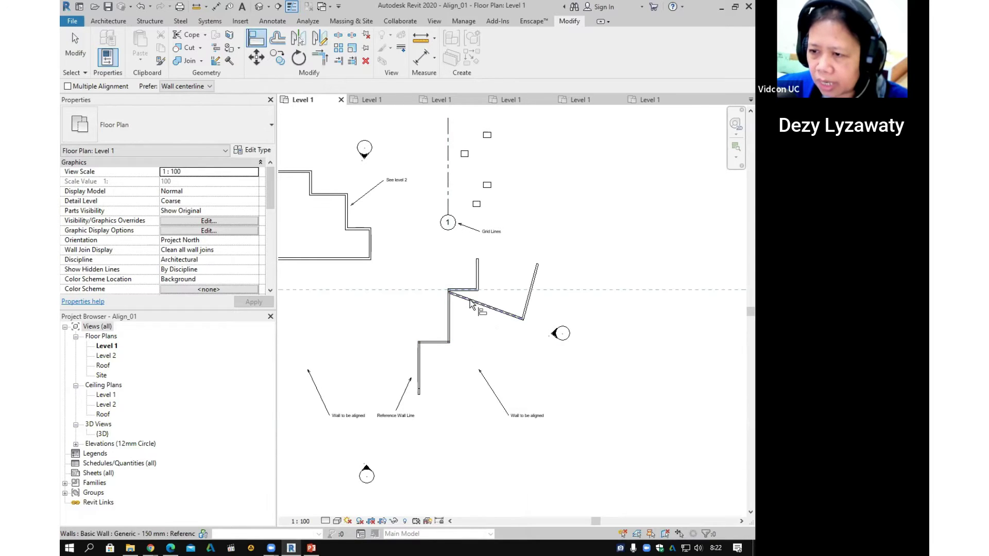
{"action": "left_click", "coordinate": [470, 303]}
{"action": "left_click", "coordinate": [478, 275]}
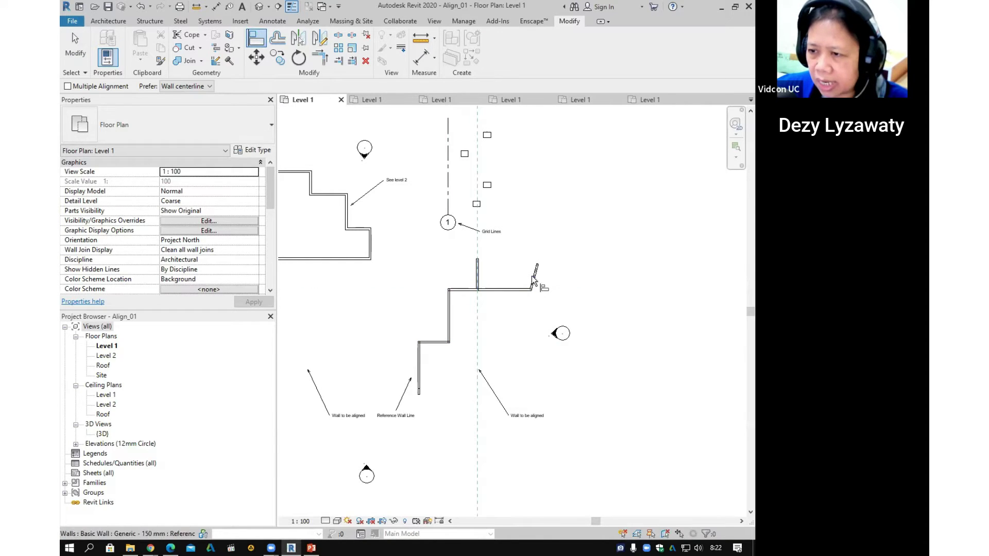
{"action": "left_click", "coordinate": [532, 278]}
{"action": "middle_click_drag", "start_coordinate": [507, 291], "coordinate": [481, 343]}
{"action": "scroll", "coordinate": [585, 329], "scroll_direction": "down", "scroll_amount": 1}
{"action": "key", "text": "Escape"}
{"action": "key", "text": "Escape"}
Step: Align all four columns near grid line 1 to that grid line in one run, using Align with Multiple Alignment enabled
{"action": "scroll", "coordinate": [493, 283], "scroll_direction": "up", "scroll_amount": 1}
{"action": "scroll", "coordinate": [498, 271], "scroll_direction": "up", "scroll_amount": 1}
{"action": "middle_click_drag", "start_coordinate": [559, 256], "coordinate": [540, 307]}
{"action": "scroll", "coordinate": [527, 296], "scroll_direction": "up", "scroll_amount": 2}
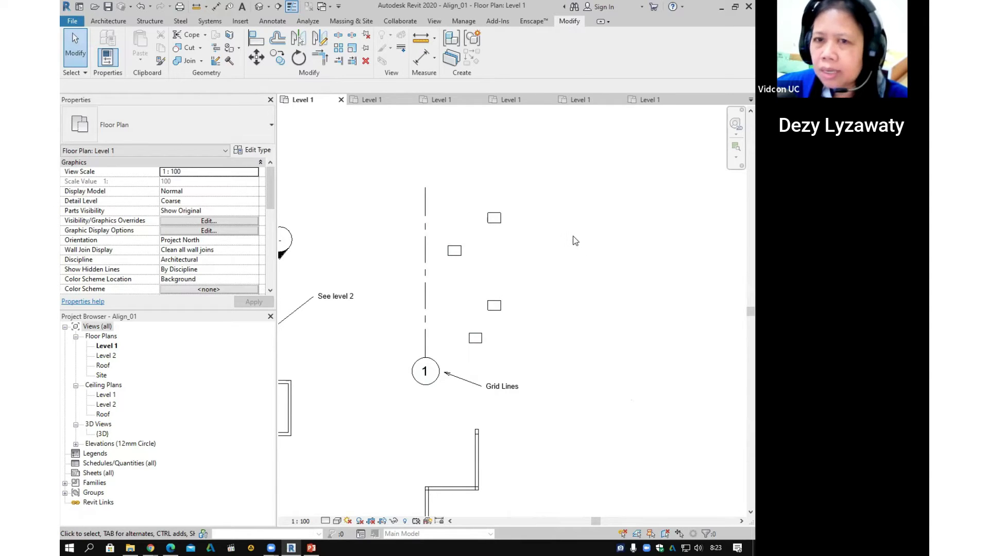
{"action": "key", "text": "ctrl"}
{"action": "key", "text": "ctrl"}
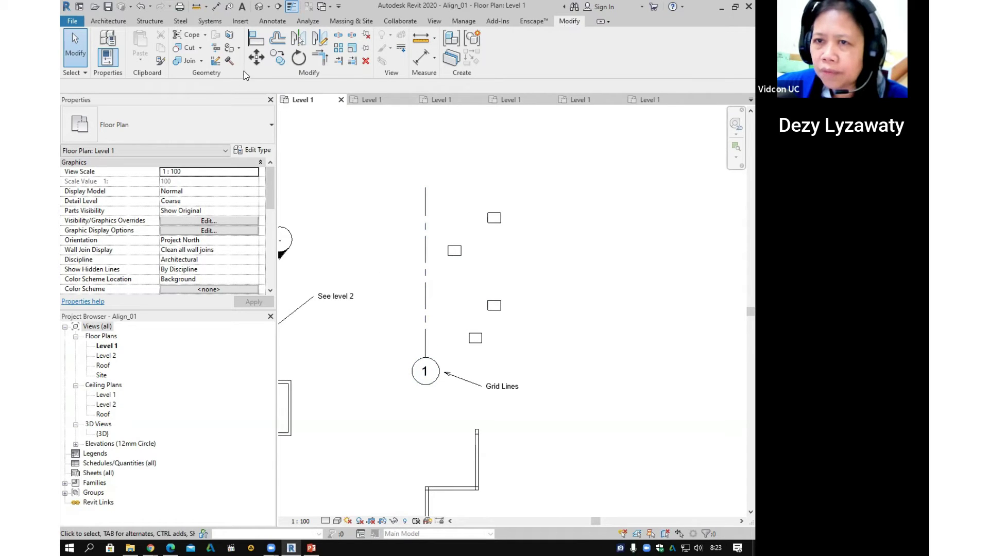
{"action": "left_click", "coordinate": [256, 38]}
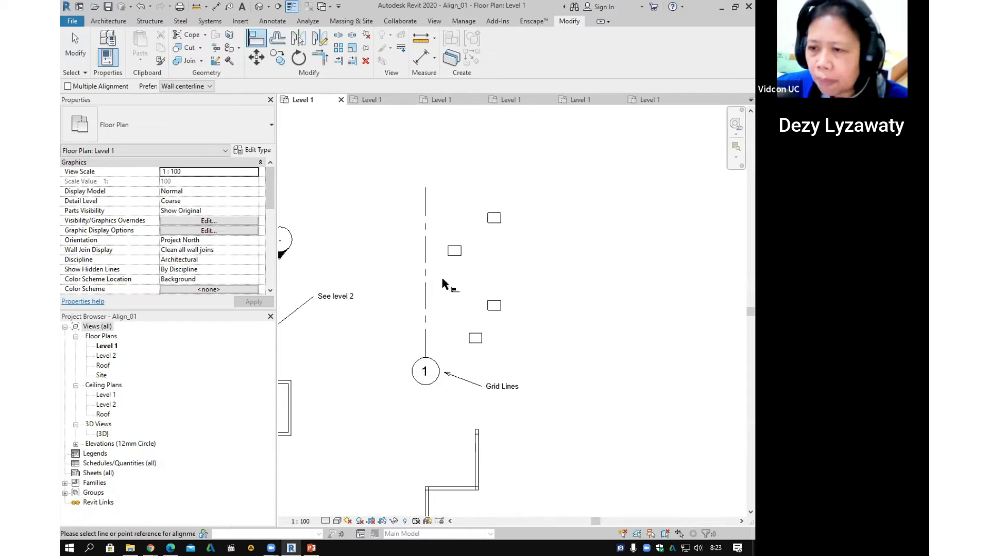
{"action": "left_click", "coordinate": [71, 89]}
{"action": "left_click", "coordinate": [70, 89]}
{"action": "left_click", "coordinate": [71, 90]}
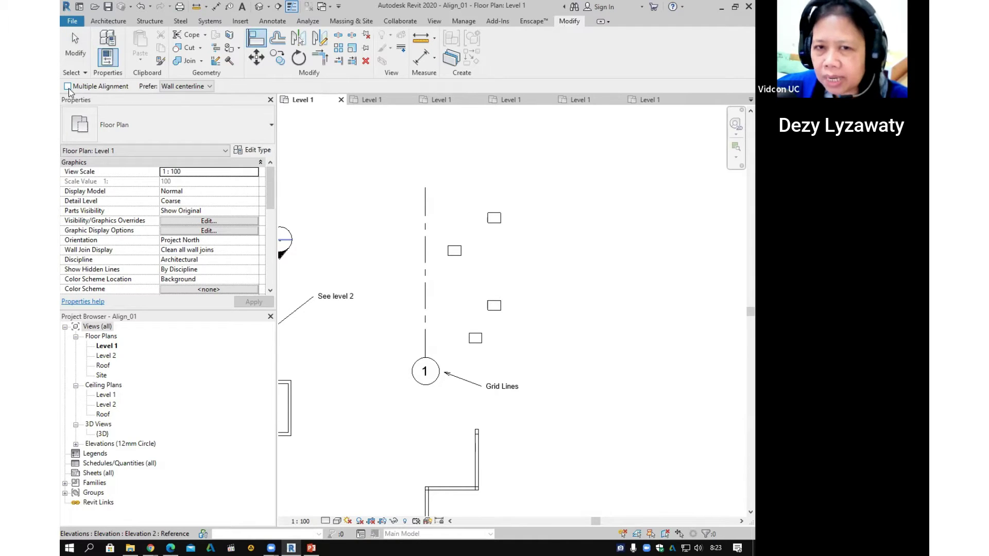
{"action": "left_click", "coordinate": [69, 89]}
{"action": "left_click", "coordinate": [69, 88]}
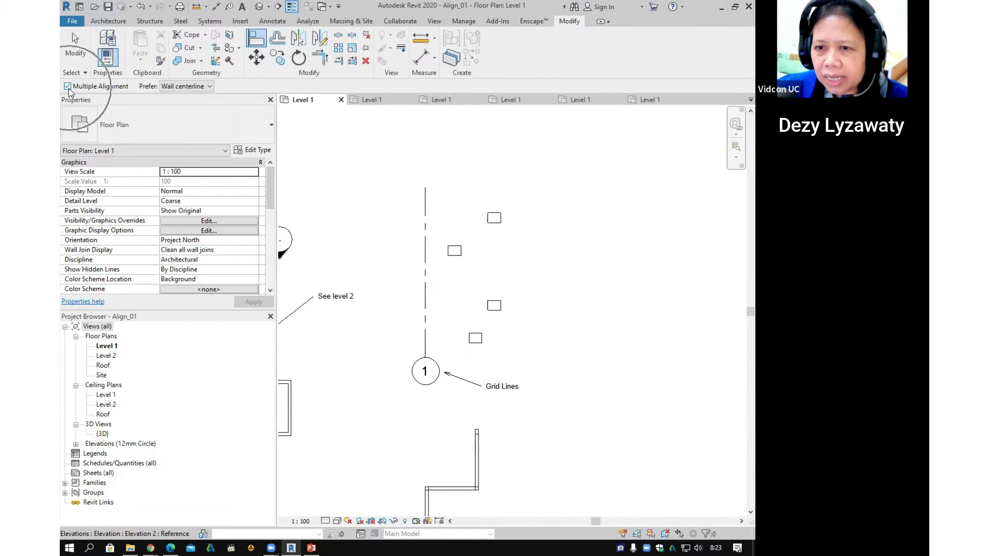
{"action": "left_click", "coordinate": [424, 330]}
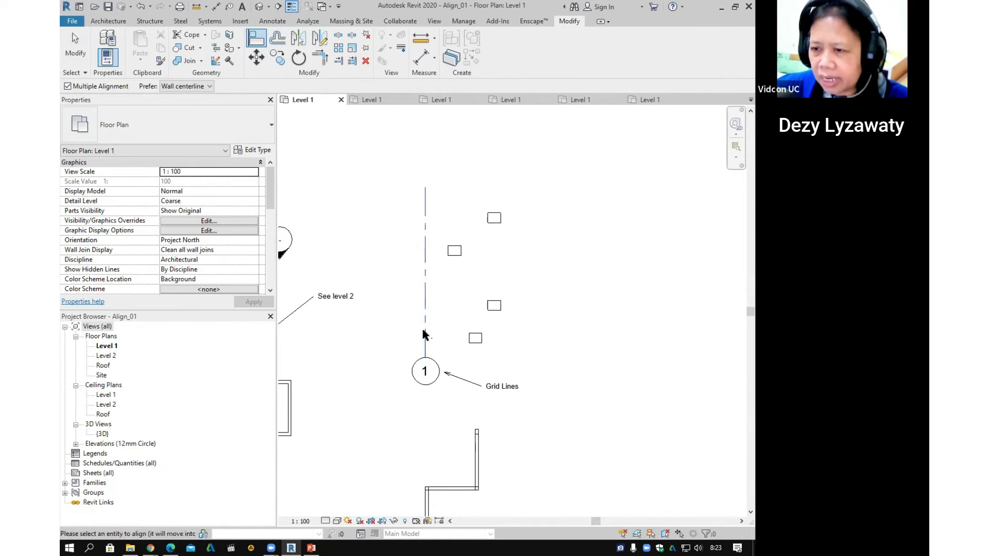
{"action": "left_click", "coordinate": [474, 340]}
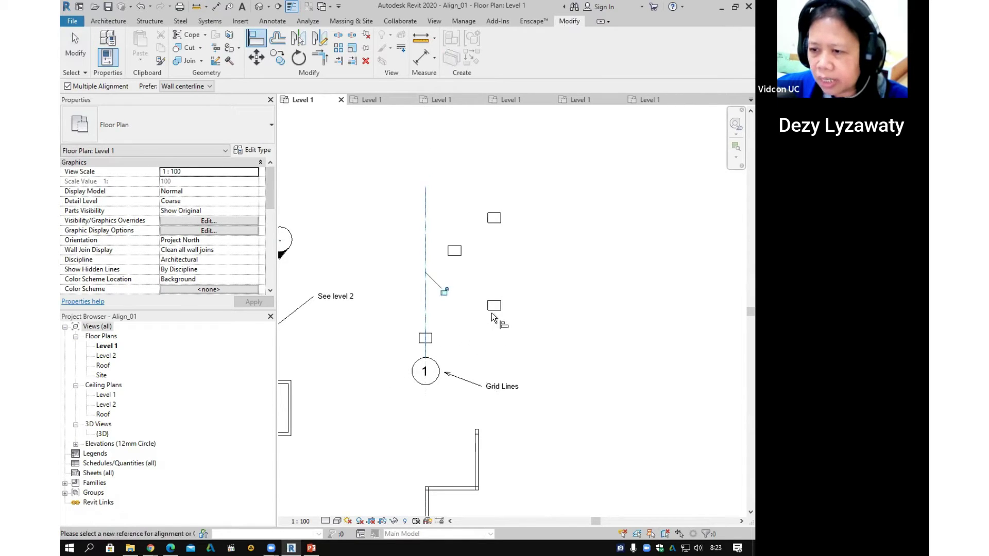
{"action": "left_click", "coordinate": [494, 306]}
{"action": "left_click", "coordinate": [454, 252]}
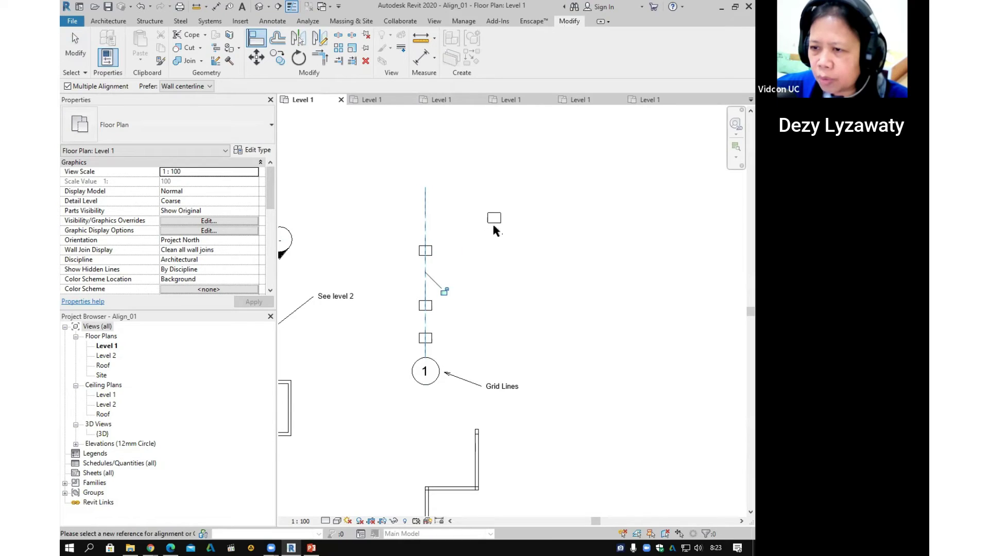
{"action": "left_click", "coordinate": [493, 224]}
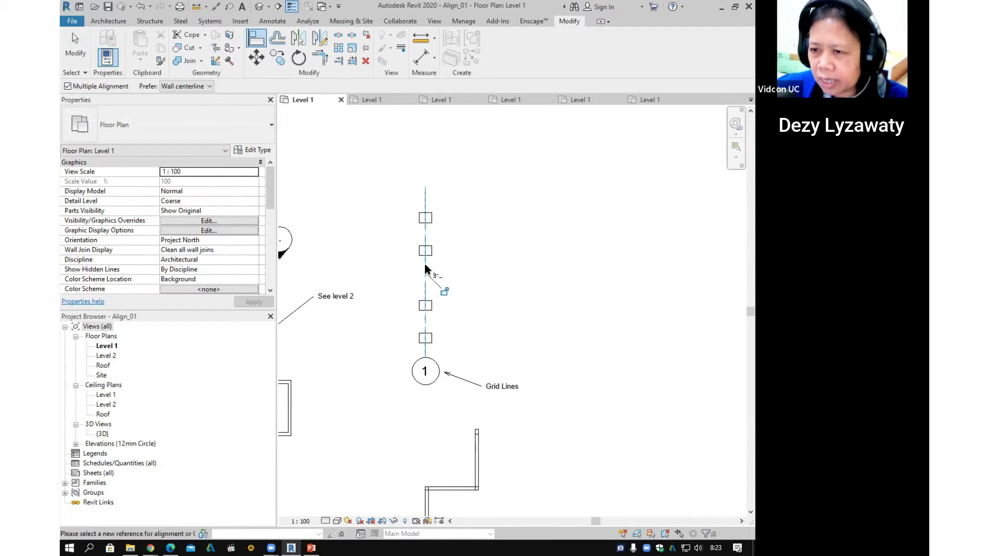
{"action": "scroll", "coordinate": [482, 278], "scroll_direction": "down", "scroll_amount": 1}
{"action": "key", "text": "ctrl"}
{"action": "scroll", "coordinate": [617, 344], "scroll_direction": "down", "scroll_amount": 1}
{"action": "middle_click_drag", "start_coordinate": [544, 351], "coordinate": [572, 336]}
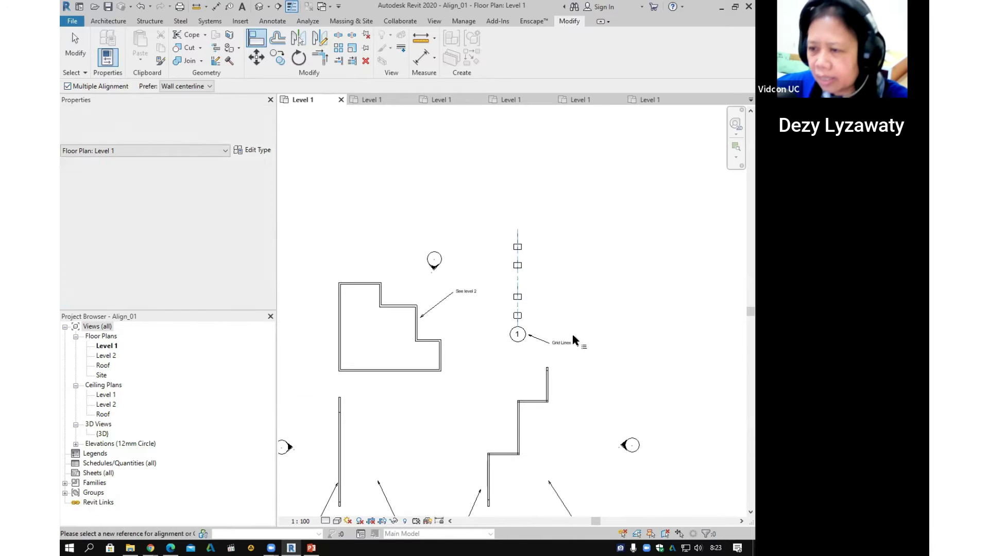
{"action": "key", "text": "Escape"}
{"action": "key", "text": "Escape"}
Step: Examine how the second-floor walls sit over the first-floor walls in the Level 2 floor plan and the 3D view
{"action": "scroll", "coordinate": [515, 334], "scroll_direction": "up", "scroll_amount": 1}
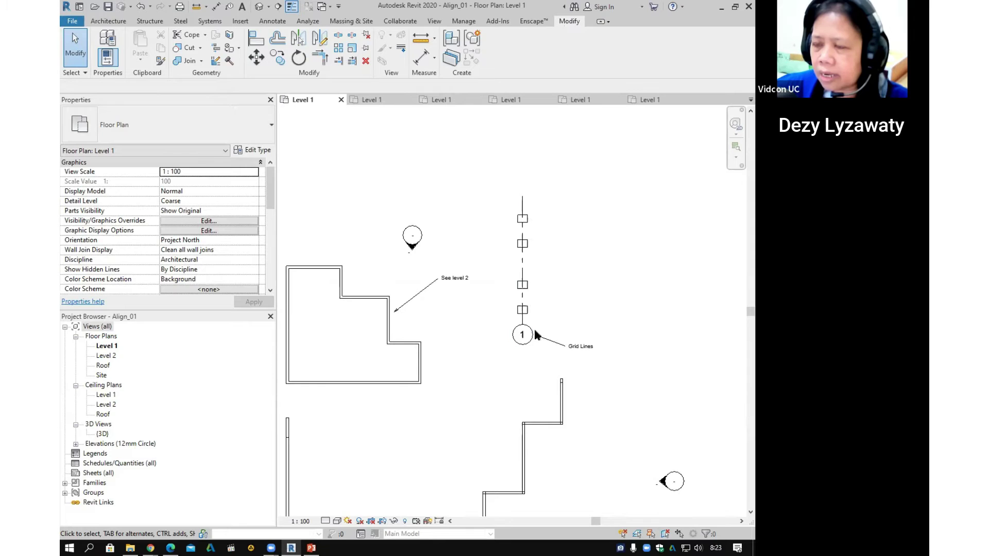
{"action": "middle_click_drag", "start_coordinate": [441, 324], "coordinate": [494, 294]}
{"action": "key", "text": "ctrl"}
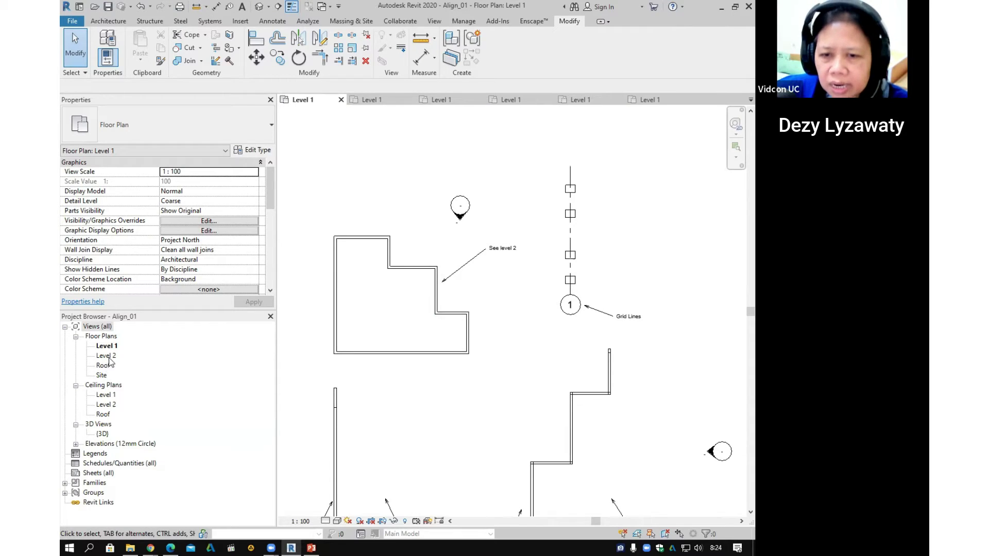
{"action": "key", "text": "ctrl"}
{"action": "key", "text": "ctrl"}
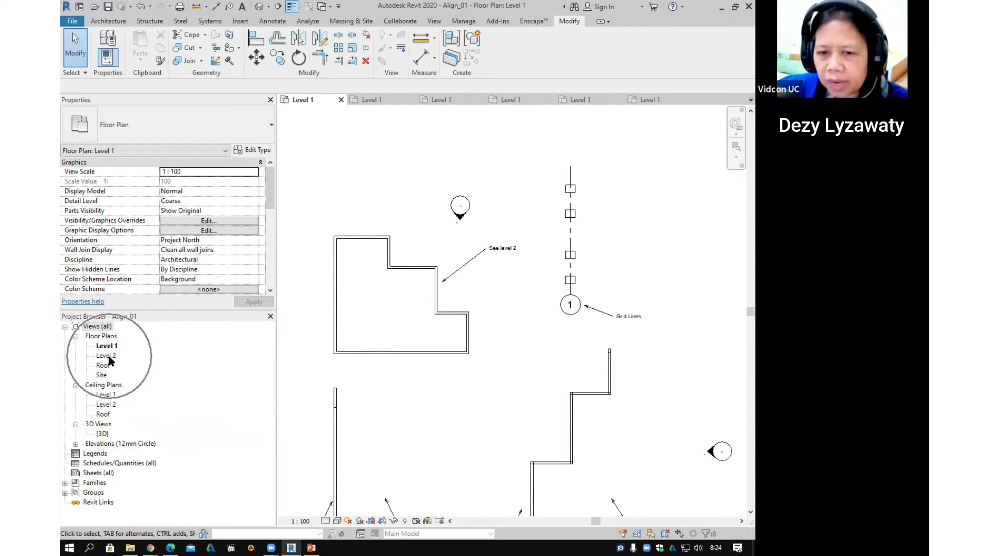
{"action": "double_click", "coordinate": [108, 356]}
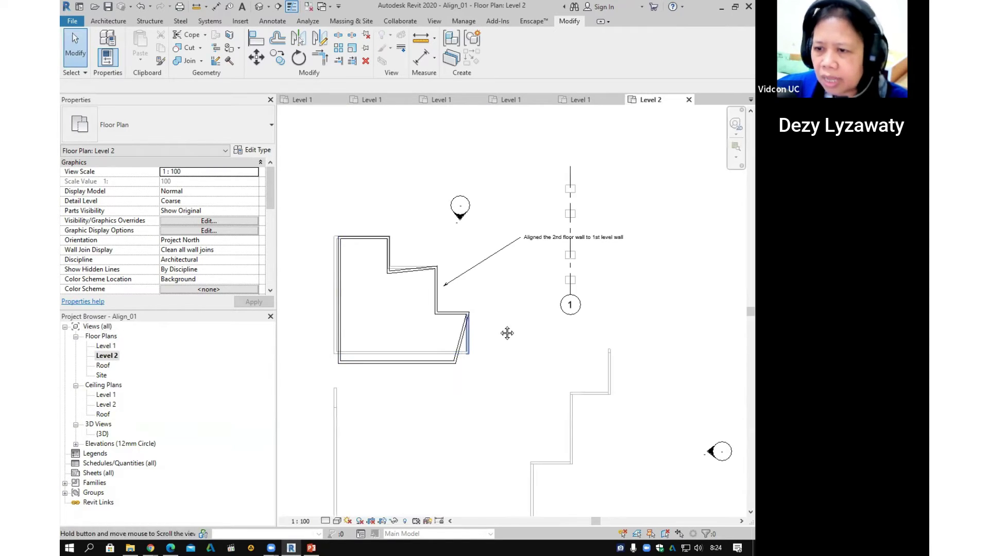
{"action": "middle_click_drag", "start_coordinate": [544, 306], "coordinate": [495, 301]}
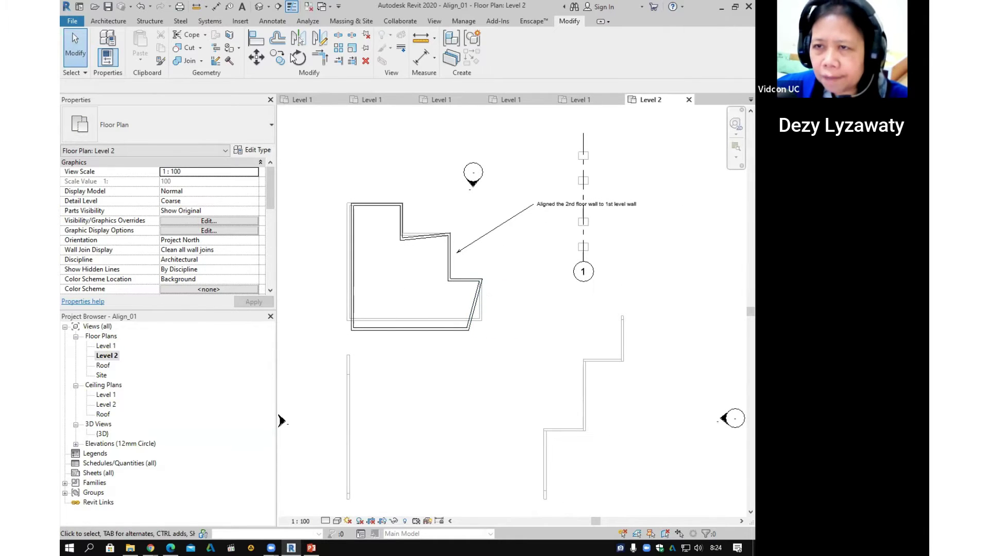
{"action": "left_click", "coordinate": [259, 7]}
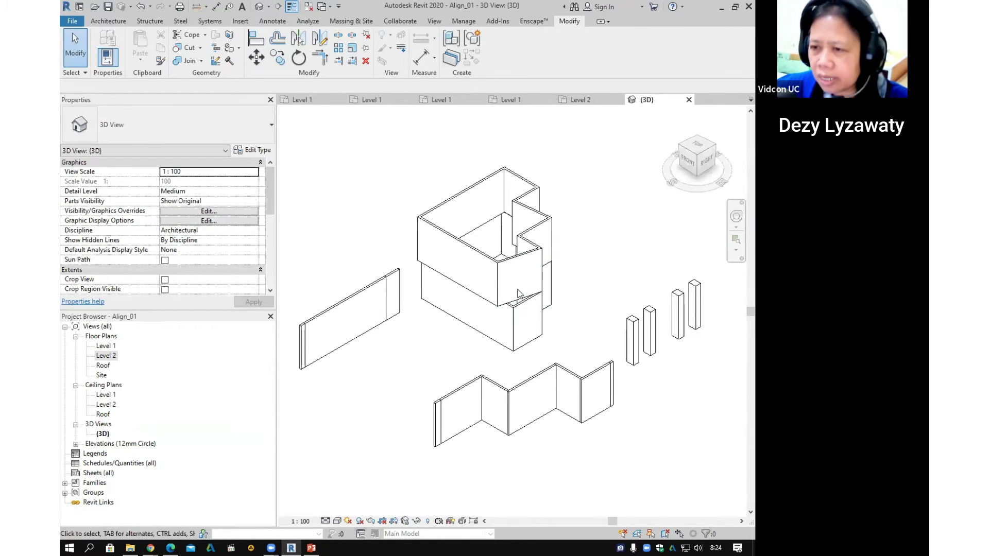
{"action": "middle_click_drag", "start_coordinate": [453, 297], "coordinate": [514, 310], "text": "shift"}
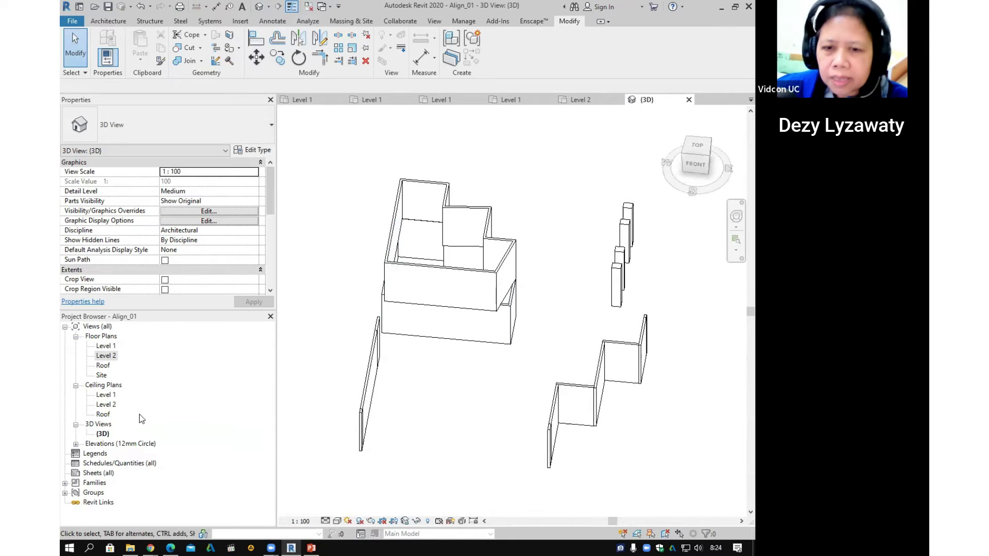
Step: In the Level 2 floor plan, align the second floor's long left vertical wall with the Level 1 wall beneath it
{"action": "double_click", "coordinate": [106, 356]}
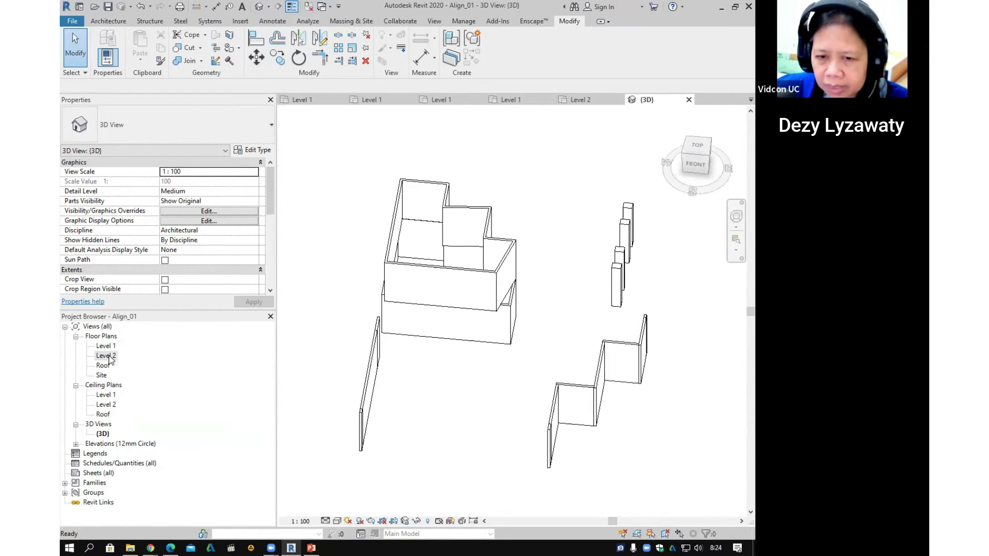
{"action": "scroll", "coordinate": [416, 324], "scroll_direction": "up", "scroll_amount": 3}
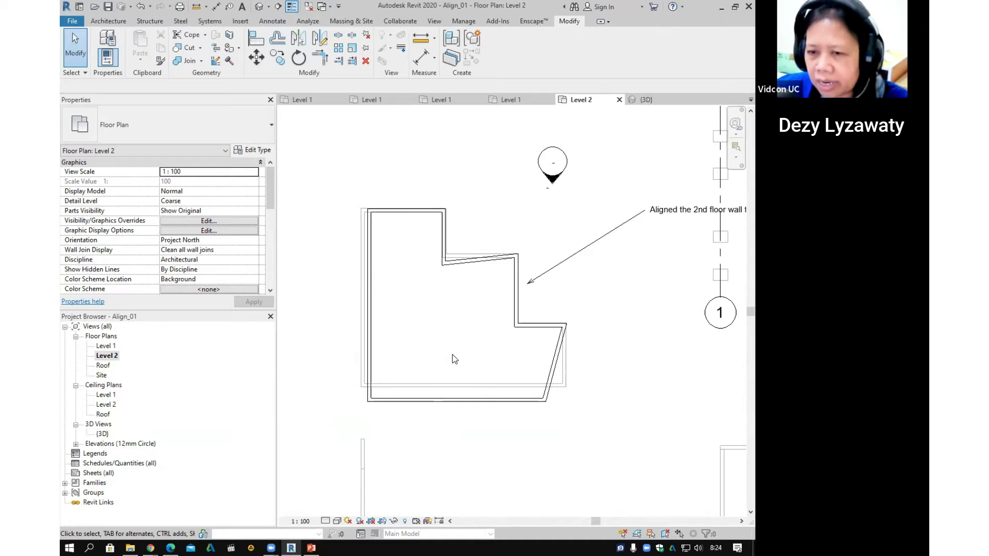
{"action": "mouse_move", "coordinate": [463, 341]}
{"action": "middle_mouse_down"}
{"action": "mouse_move", "coordinate": [461, 324]}
{"action": "mouse_move", "coordinate": [457, 332]}
{"action": "middle_mouse_up"}
{"action": "scroll", "coordinate": [461, 323], "scroll_direction": "up", "scroll_amount": 1}
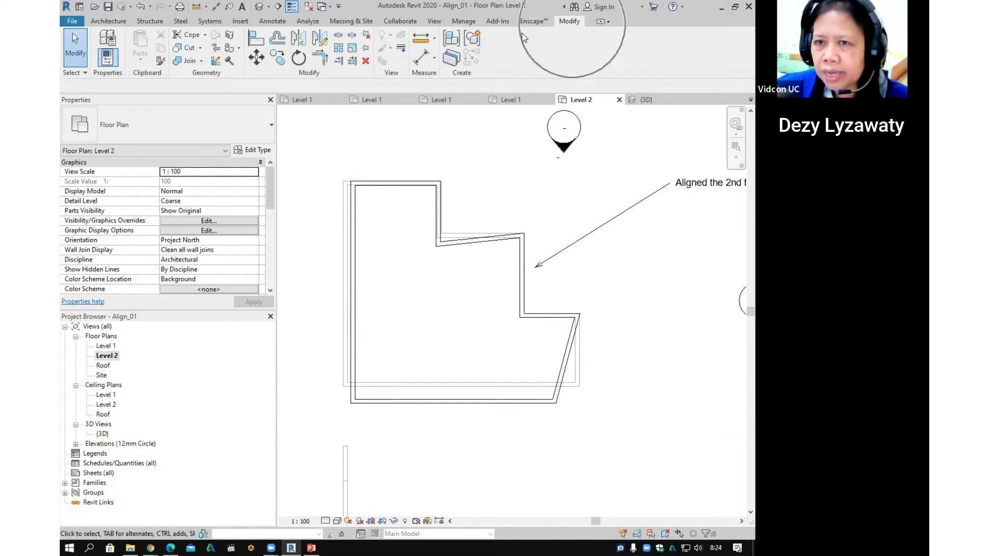
{"action": "left_click", "coordinate": [257, 47]}
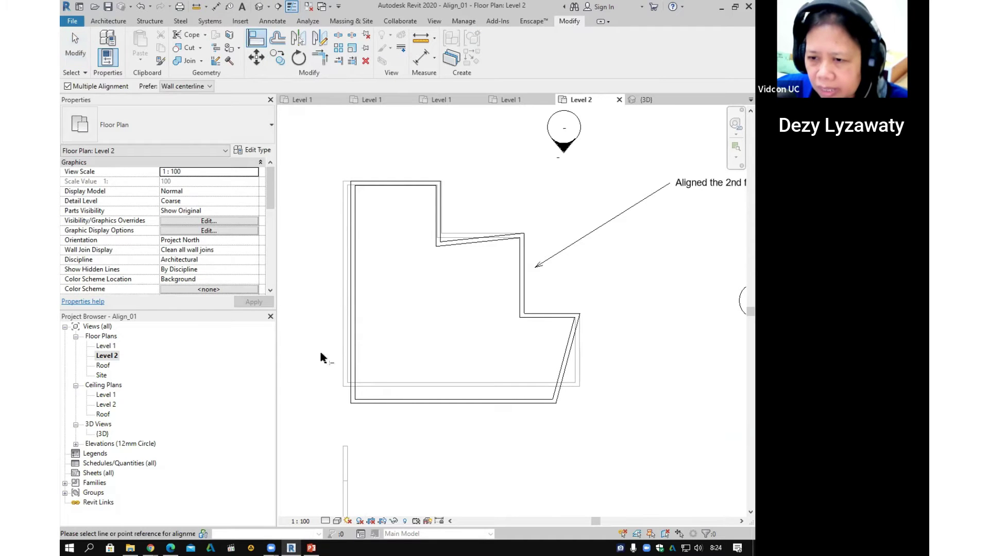
{"action": "left_click", "coordinate": [346, 348]}
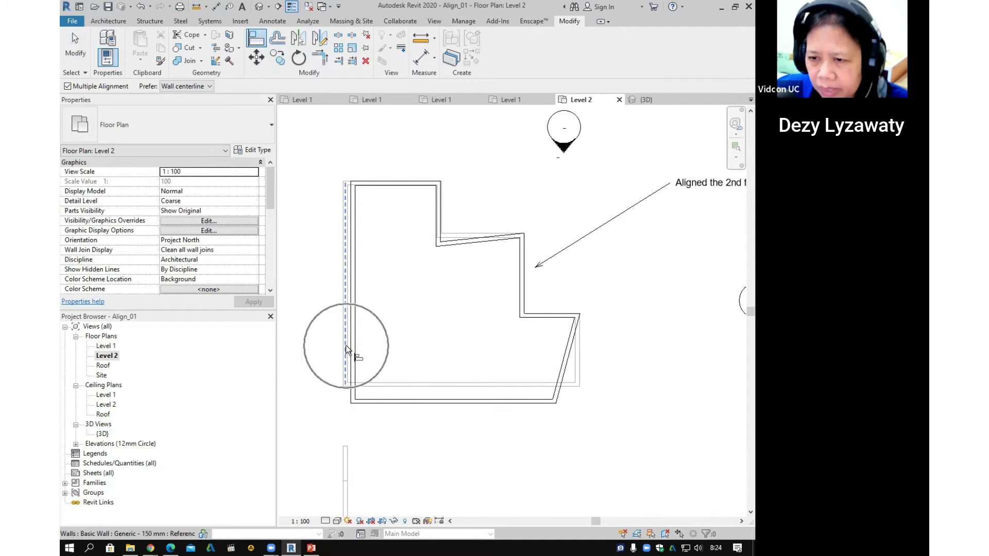
{"action": "left_click", "coordinate": [352, 350]}
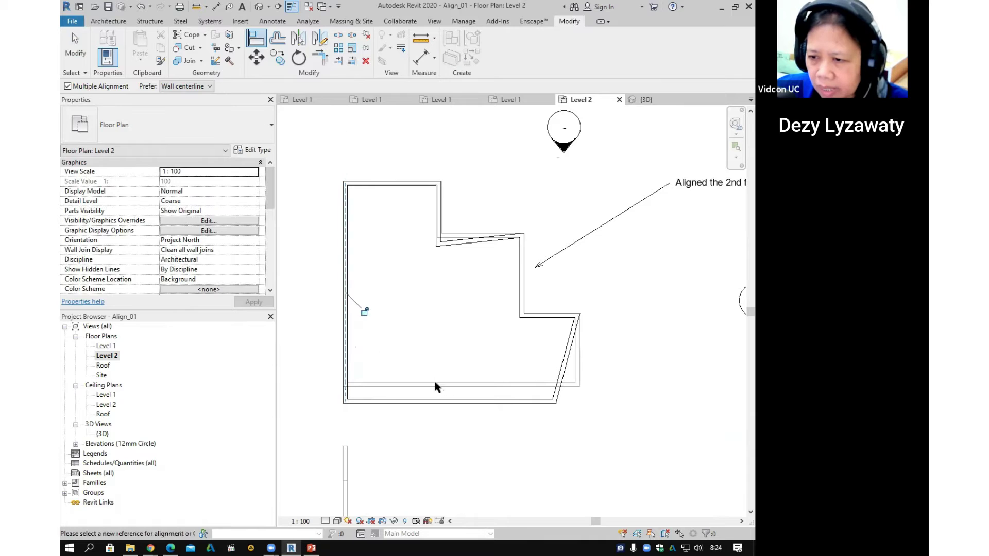
{"action": "key", "text": "Escape"}
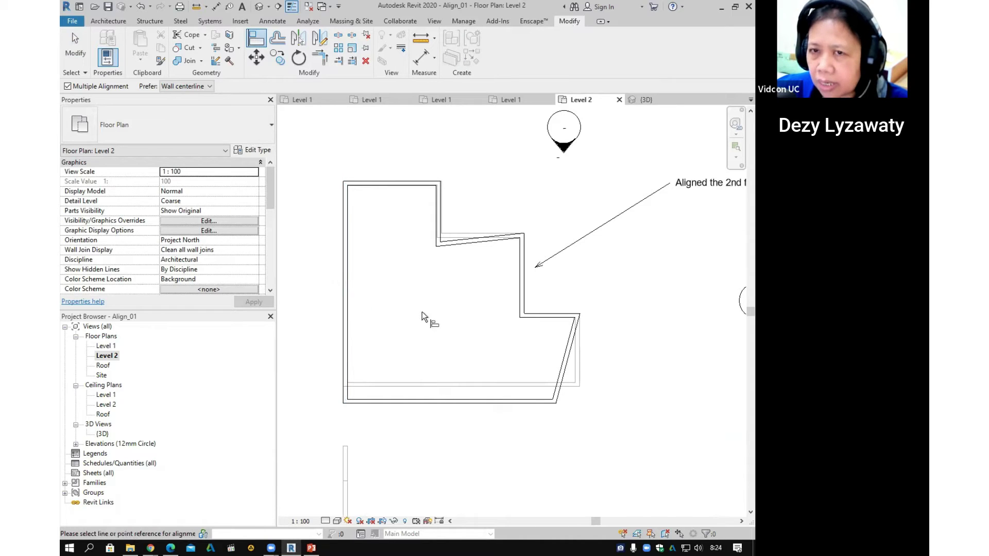
Step: Align the second floor's bottom wall, slanted right wall and slanted upper step wall with the Level 1 walls, with Multiple Alignment disabled
{"action": "left_click", "coordinate": [75, 88]}
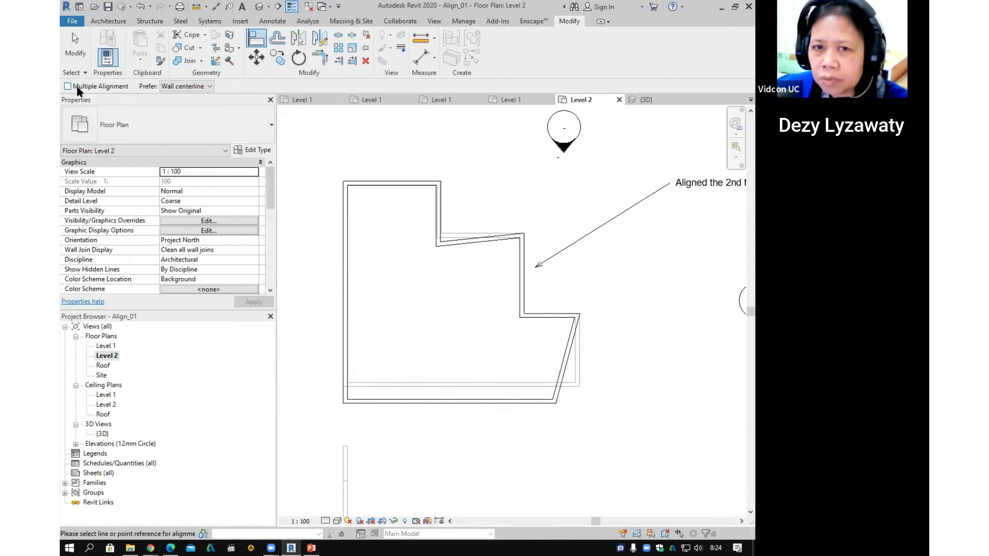
{"action": "left_click", "coordinate": [490, 385]}
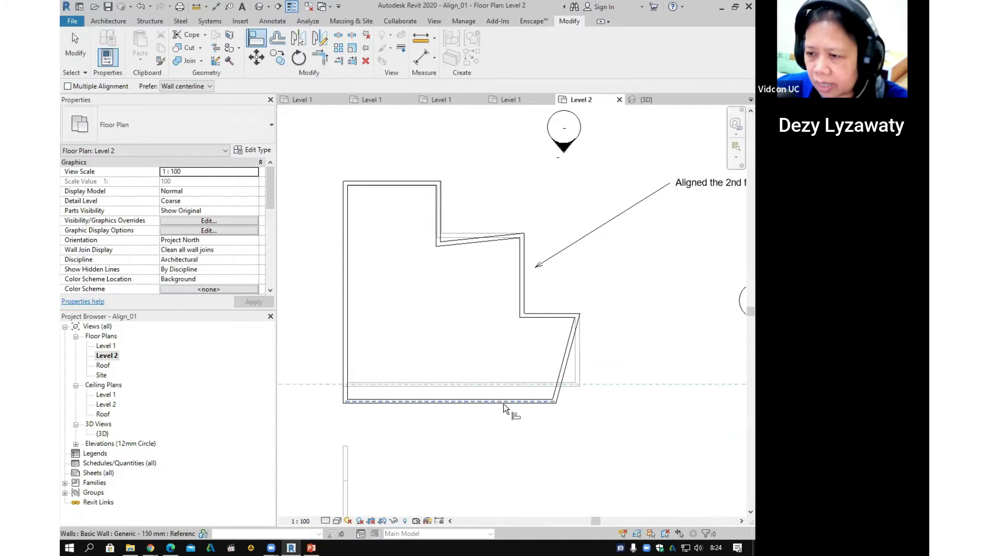
{"action": "left_click", "coordinate": [503, 402]}
{"action": "left_click", "coordinate": [580, 372]}
{"action": "left_click", "coordinate": [565, 372]}
{"action": "left_click", "coordinate": [477, 235]}
{"action": "left_click", "coordinate": [471, 242]}
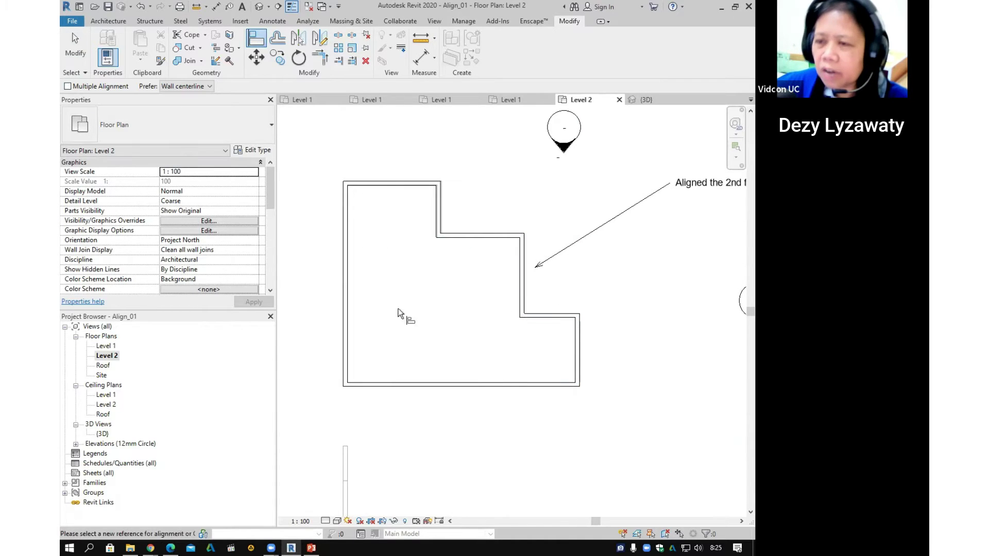
Step: Try to align the second floor's upper short vertical wall with the Level 1 wall beneath it using Wall centerlines
{"action": "mouse_move", "coordinate": [562, 375]}
{"action": "middle_mouse_down"}
{"action": "mouse_move", "coordinate": [532, 325]}
{"action": "mouse_move", "coordinate": [597, 371]}
{"action": "middle_mouse_up"}
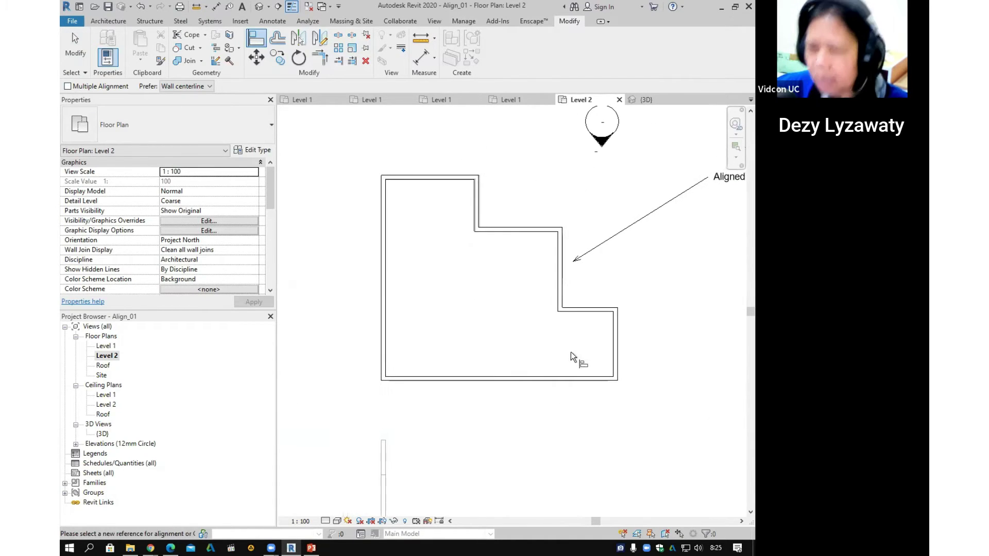
{"action": "scroll", "coordinate": [425, 184], "scroll_direction": "up", "scroll_amount": 2}
{"action": "scroll", "coordinate": [502, 183], "scroll_direction": "up", "scroll_amount": 2}
{"action": "middle_click_drag", "start_coordinate": [502, 184], "coordinate": [536, 250]}
{"action": "scroll", "coordinate": [592, 248], "scroll_direction": "up", "scroll_amount": 2}
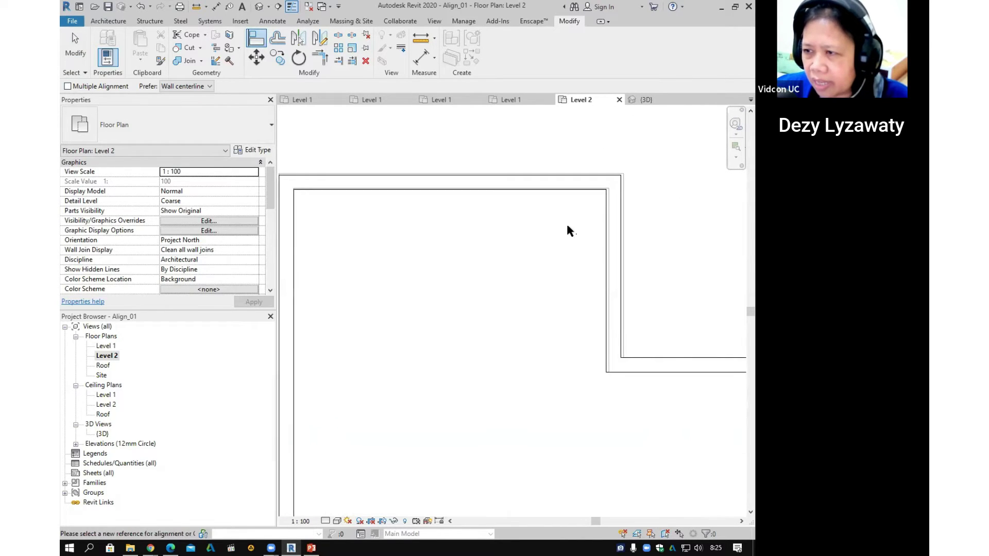
{"action": "middle_click_drag", "start_coordinate": [583, 223], "coordinate": [617, 235]}
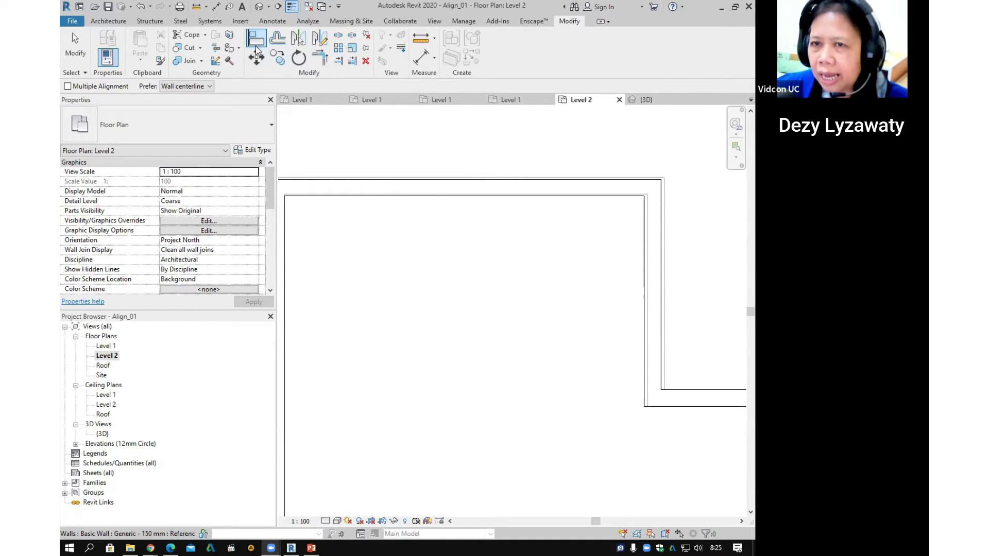
{"action": "left_click", "coordinate": [652, 333]}
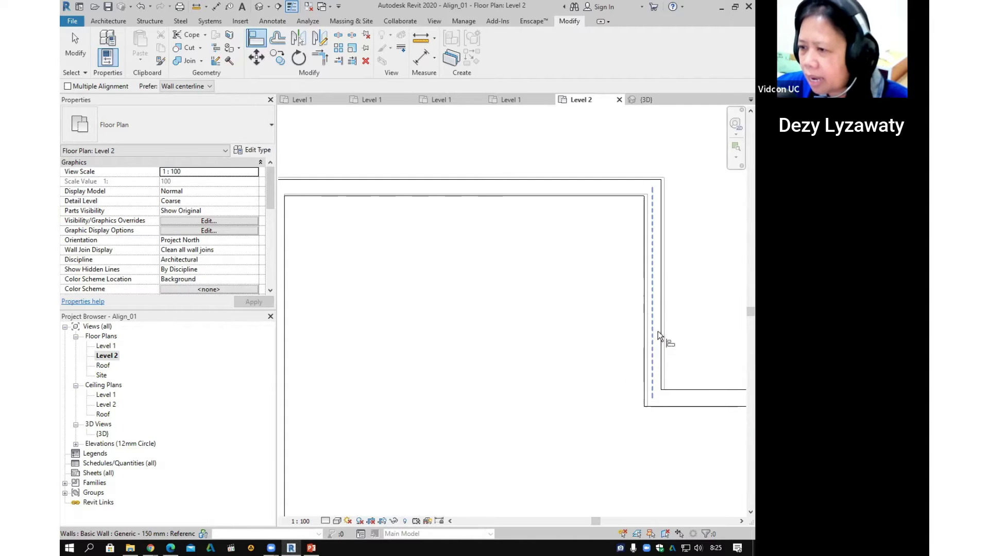
{"action": "left_click", "coordinate": [667, 334]}
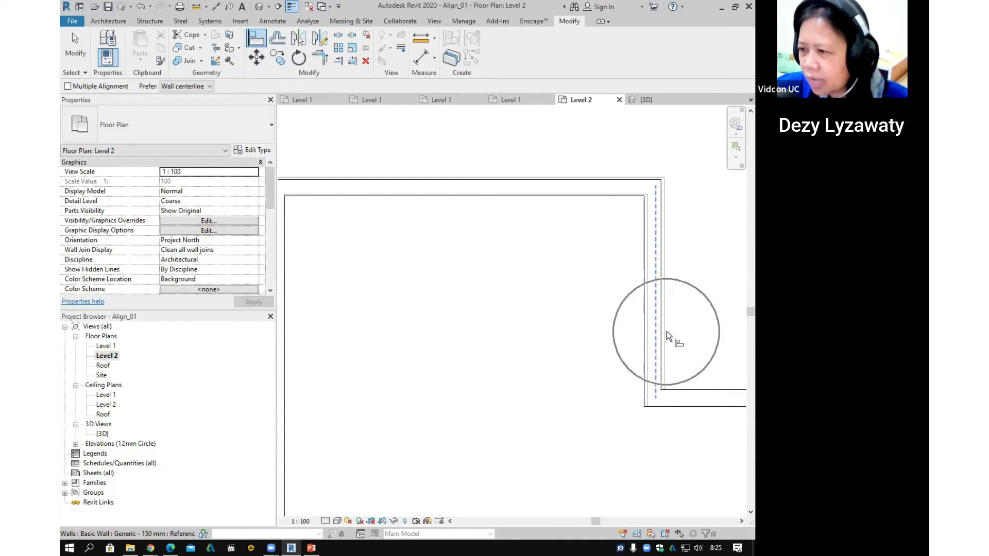
{"action": "left_click", "coordinate": [659, 335]}
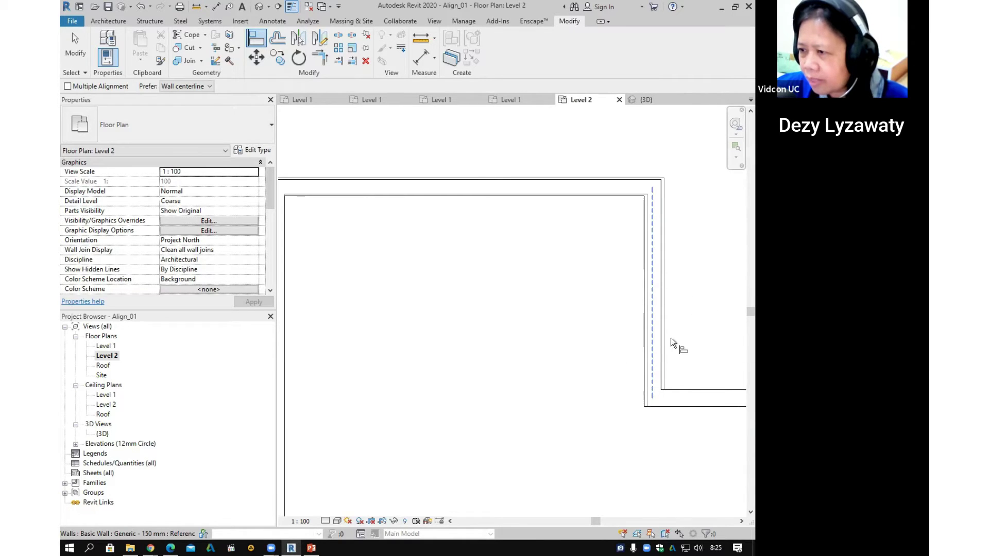
{"action": "left_click", "coordinate": [666, 340]}
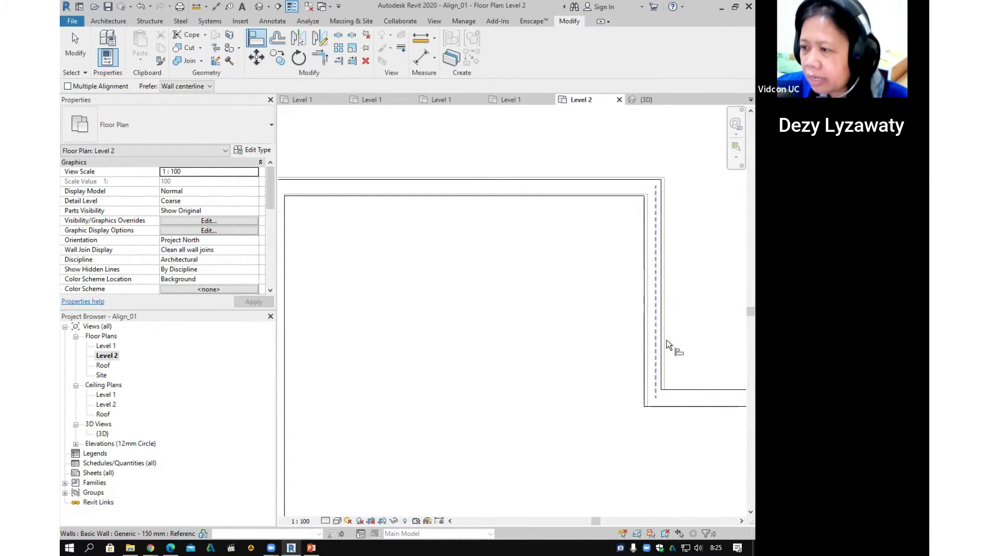
{"action": "left_click", "coordinate": [662, 341]}
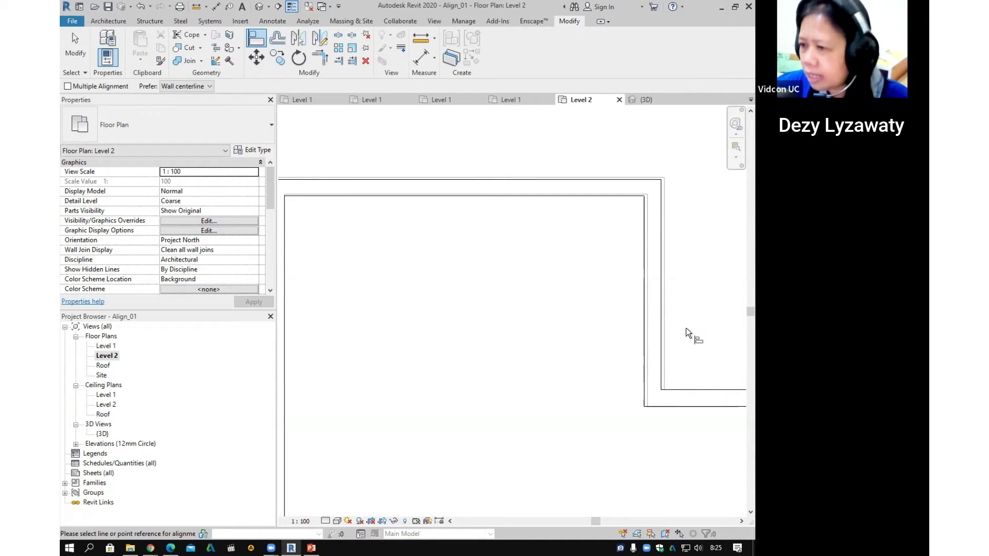
Step: Set the Align preference to Wall faces and align the second floor's upper short vertical wall and top wall with the Level 1 wall faces
{"action": "middle_click_drag", "start_coordinate": [699, 335], "coordinate": [674, 351]}
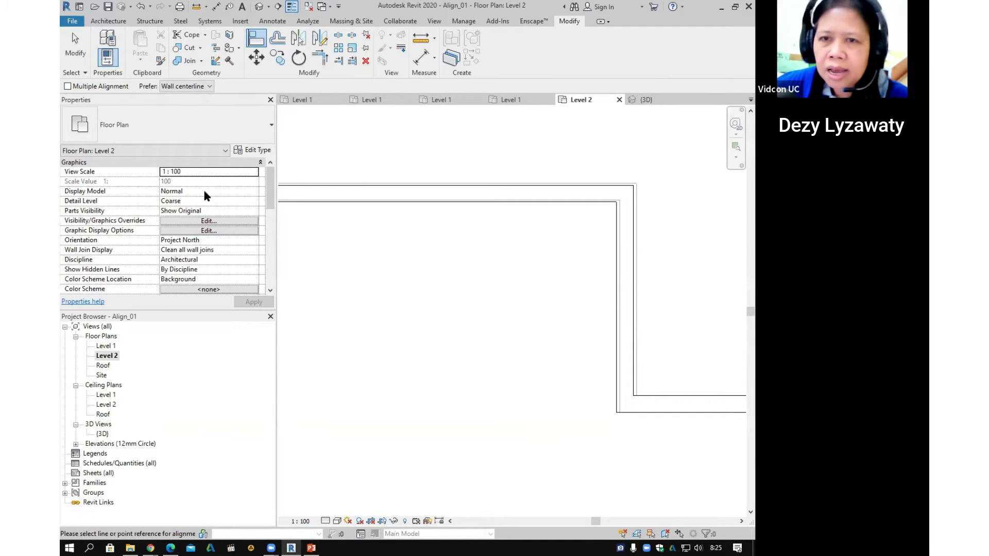
{"action": "key", "text": "ctrl"}
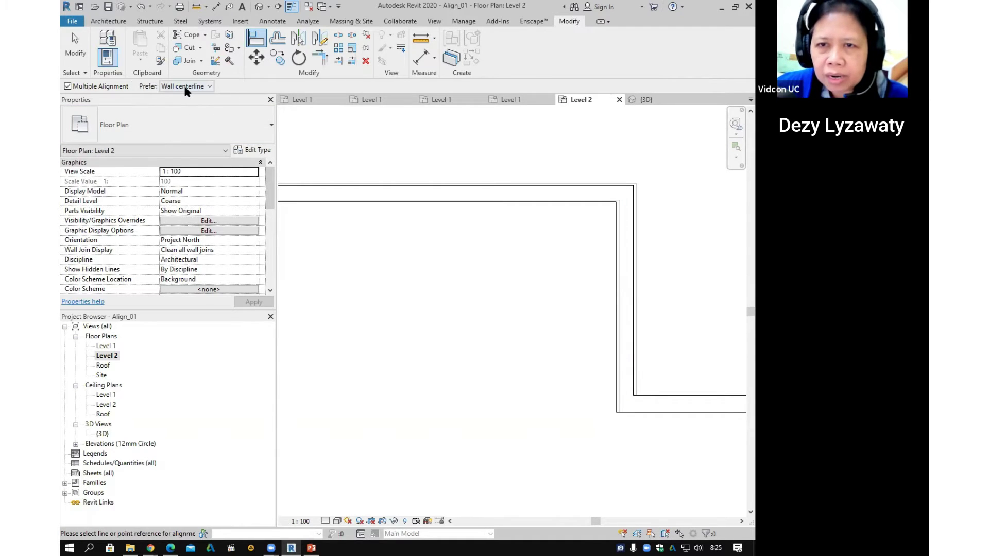
{"action": "key", "text": "ctrl"}
{"action": "left_click", "coordinate": [185, 86]}
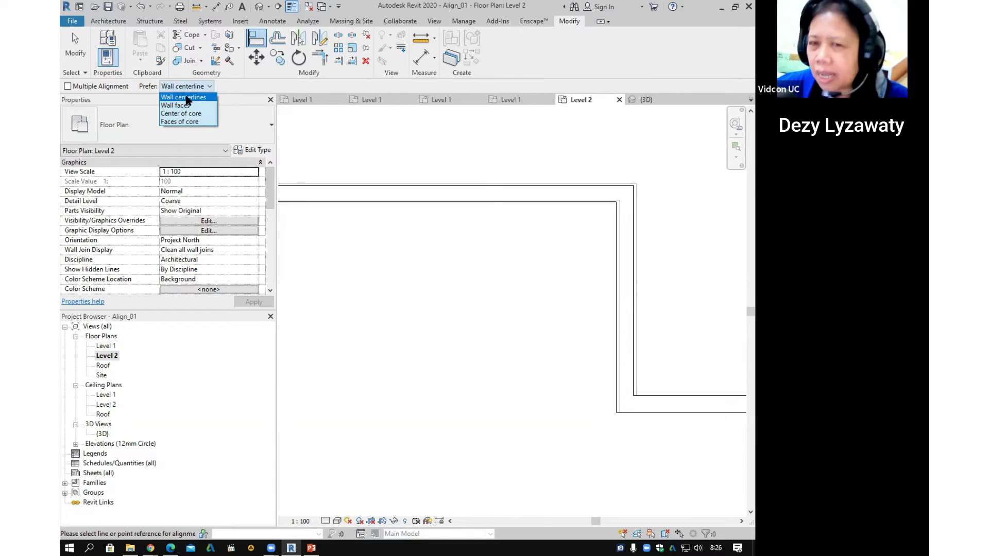
{"action": "key", "text": "ctrl"}
{"action": "key", "text": "ctrl"}
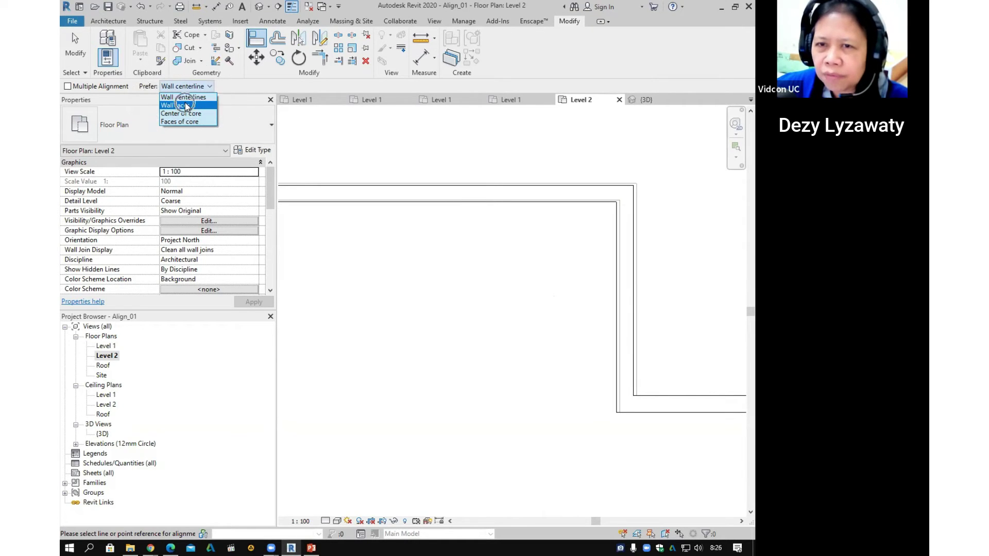
{"action": "left_click", "coordinate": [186, 106]}
{"action": "key", "text": "ctrl"}
{"action": "left_click", "coordinate": [185, 87]}
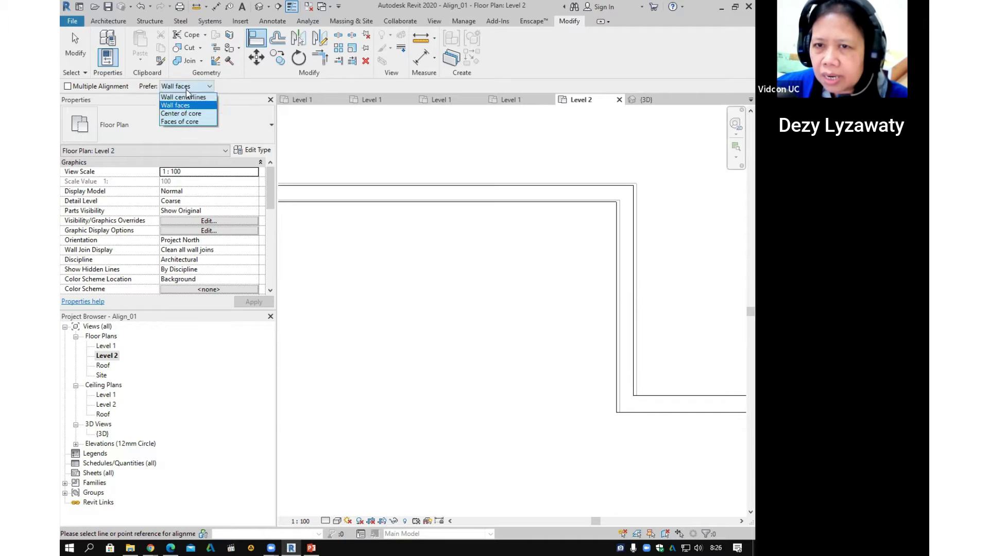
{"action": "key", "text": "ctrl"}
{"action": "left_click", "coordinate": [188, 109]}
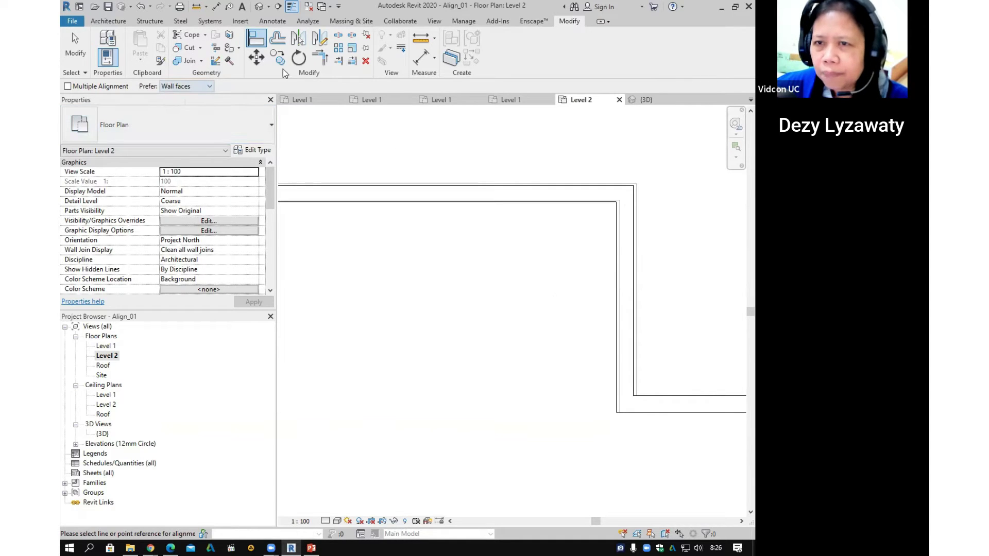
{"action": "key", "text": "ctrl"}
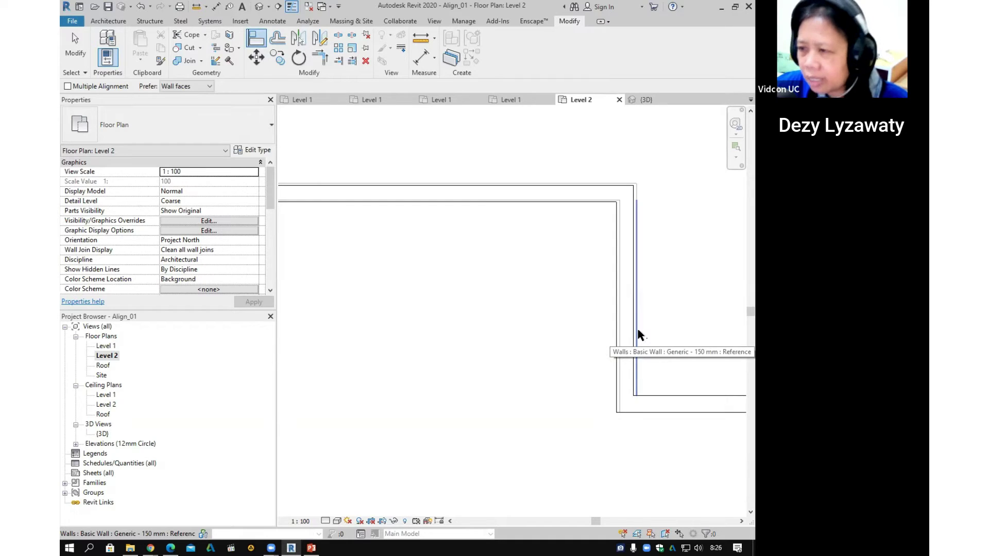
{"action": "key", "text": "ctrl"}
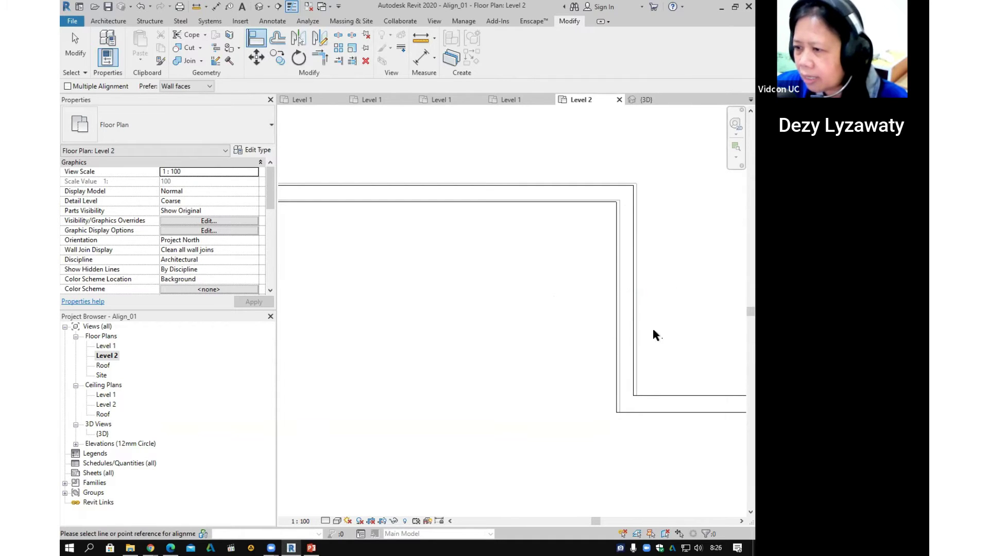
{"action": "key", "text": "ctrl"}
{"action": "left_click", "coordinate": [639, 342]}
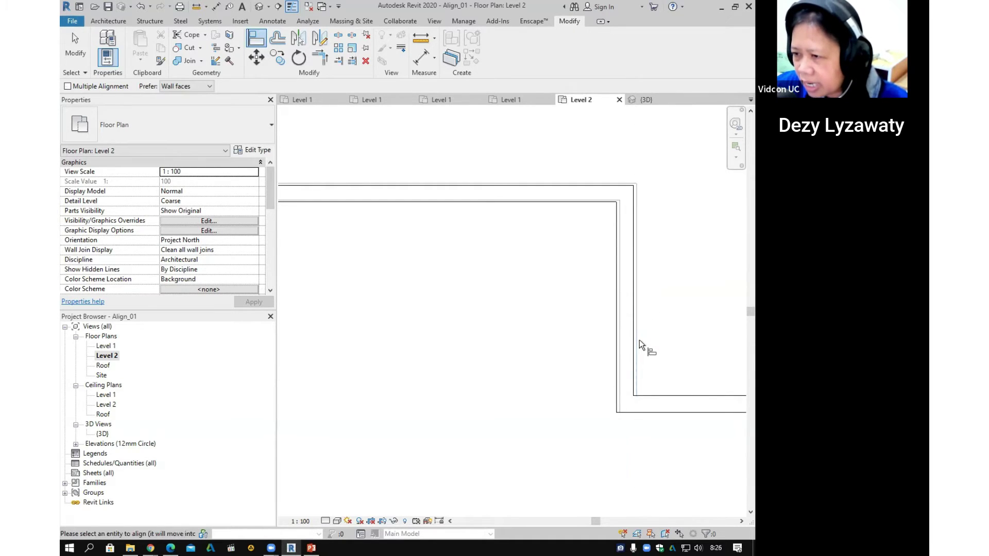
{"action": "left_click", "coordinate": [636, 347]}
{"action": "key", "text": "ctrl"}
{"action": "left_click", "coordinate": [619, 184]}
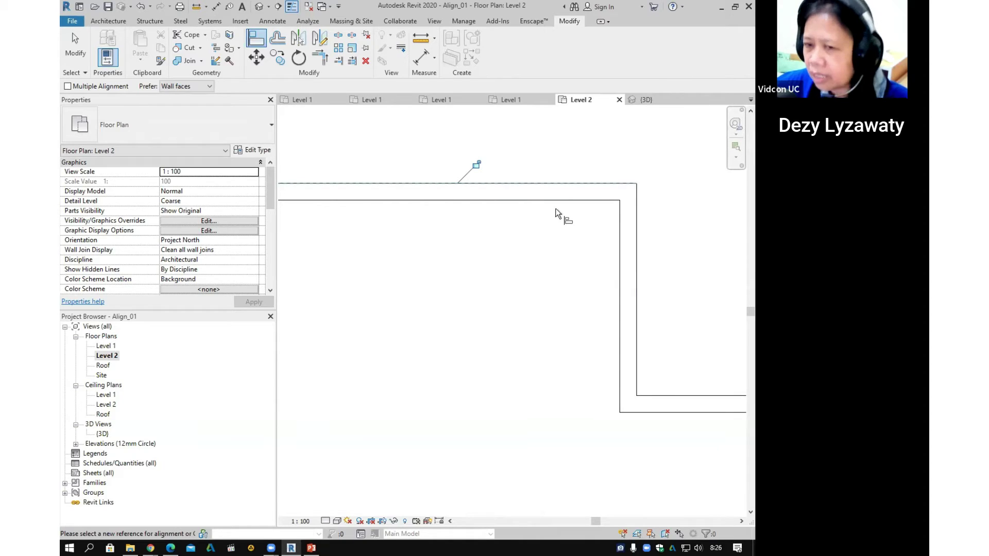
Step: Set the Align preference back to Wall centerlines and end the Align command
{"action": "key", "text": "ctrl"}
{"action": "key", "text": "ctrl"}
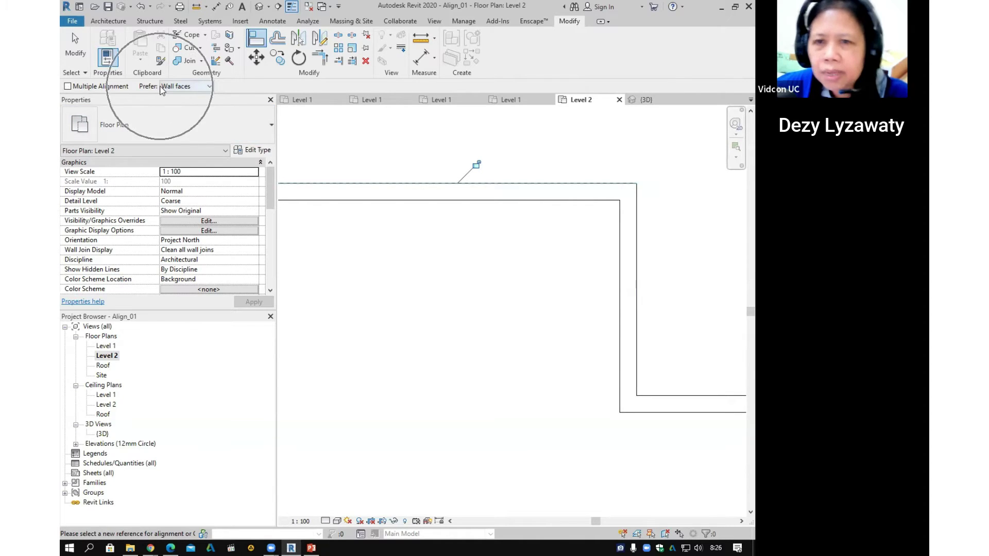
{"action": "left_click", "coordinate": [206, 86]}
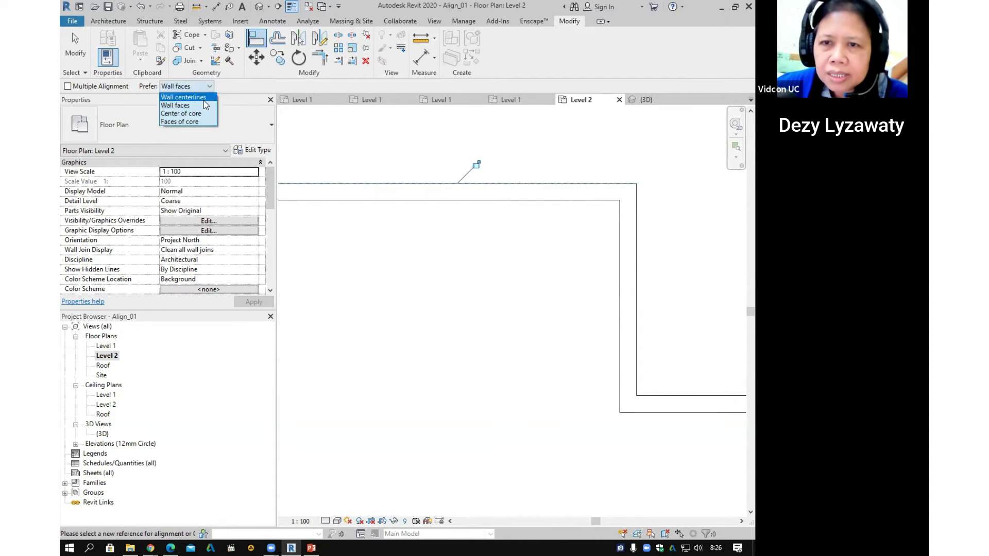
{"action": "left_click", "coordinate": [203, 99]}
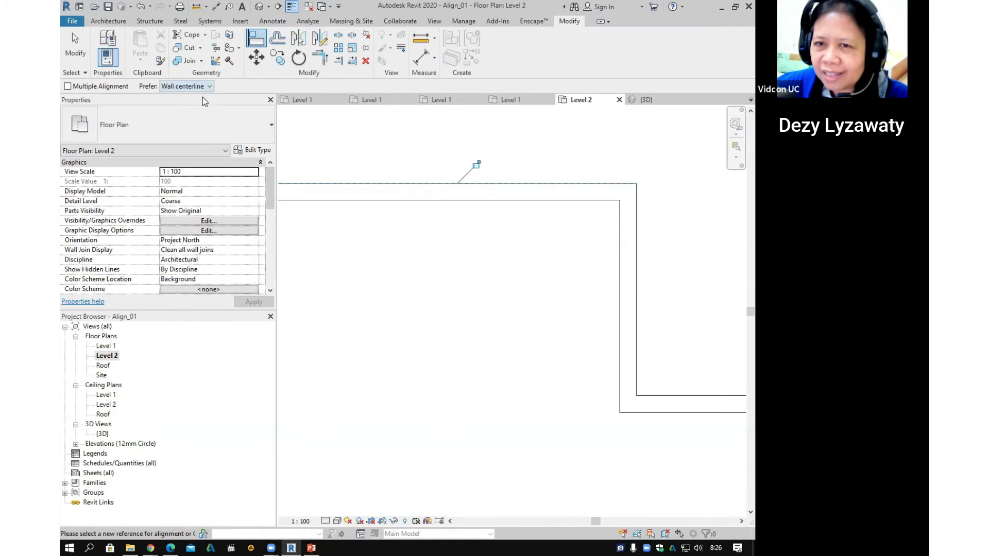
{"action": "scroll", "coordinate": [428, 165], "scroll_direction": "down", "scroll_amount": 3}
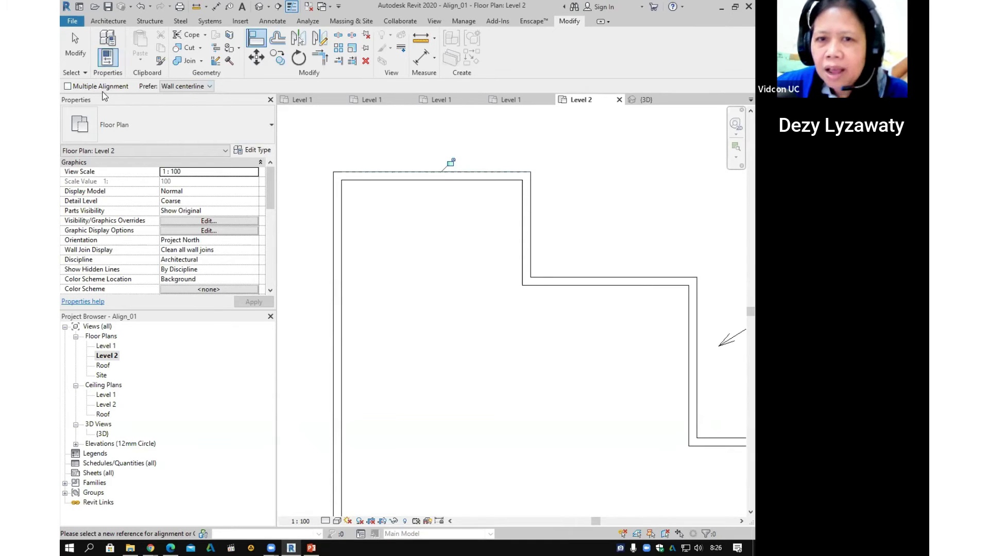
{"action": "scroll", "coordinate": [326, 221], "scroll_direction": "down", "scroll_amount": 5}
{"action": "scroll", "coordinate": [494, 191], "scroll_direction": "down", "scroll_amount": 3}
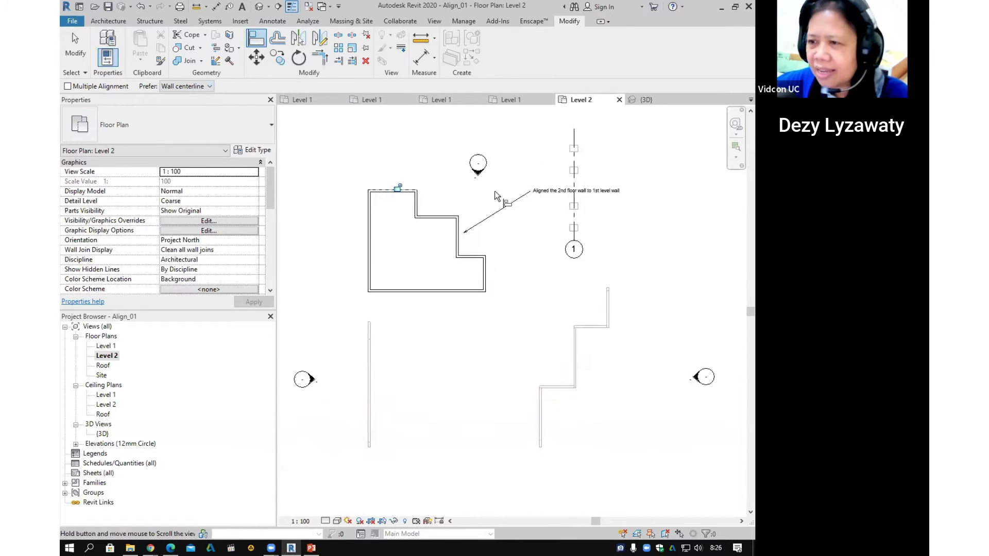
{"action": "key", "text": "Escape"}
{"action": "scroll", "coordinate": [522, 213], "scroll_direction": "up", "scroll_amount": 2}
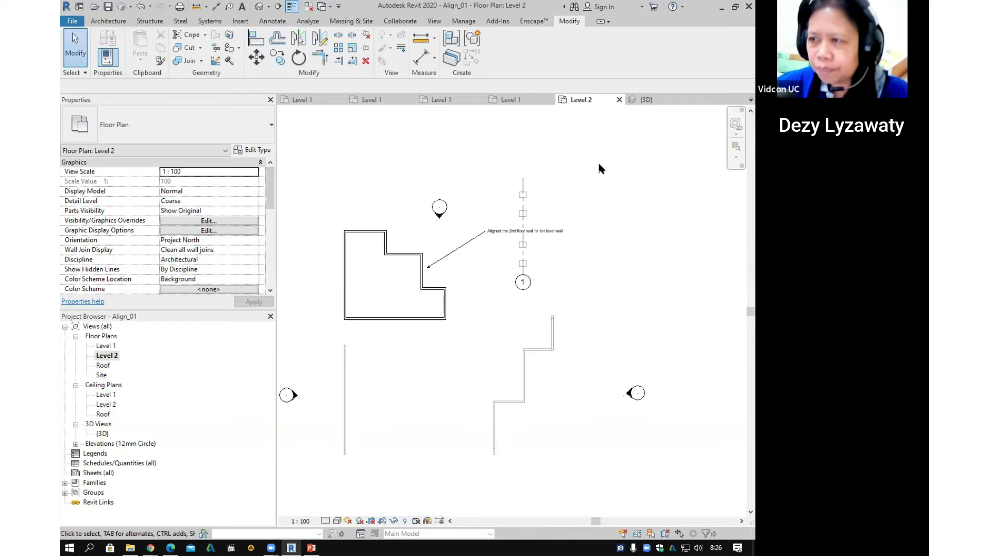
Step: Switch to the Level 1 floor plan of Offset_01, with both L-shaped wall exercises in view
{"action": "left_click", "coordinate": [308, 100]}
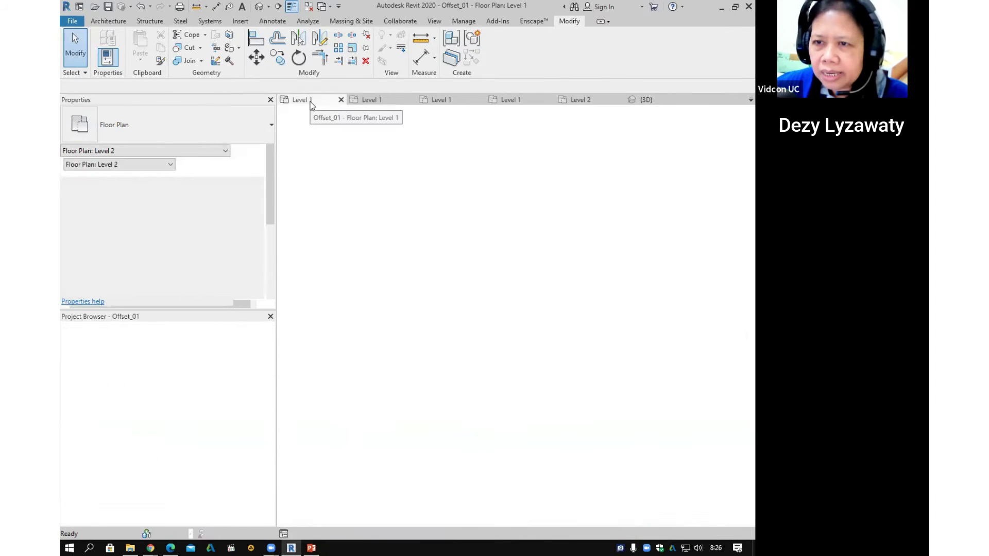
{"action": "left_click", "coordinate": [379, 100]}
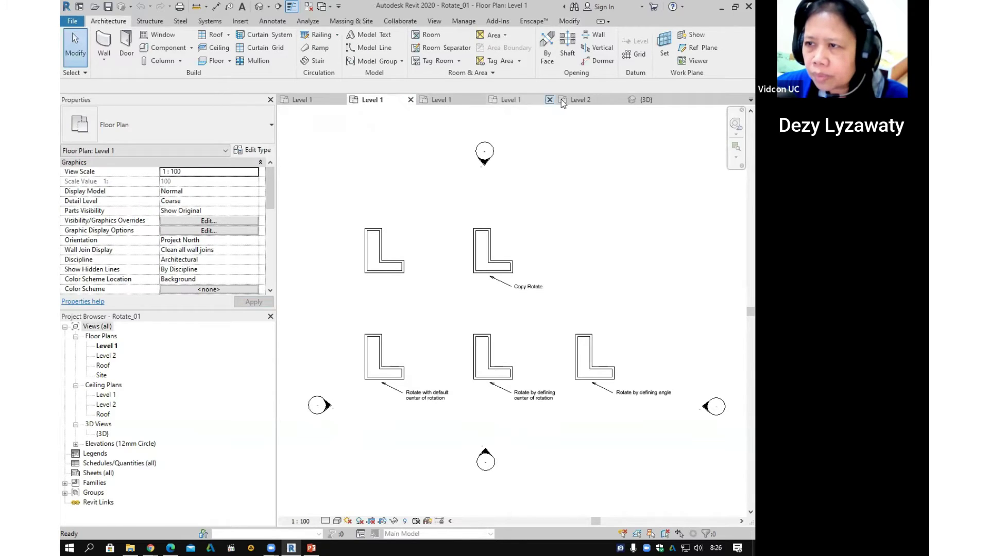
{"action": "left_click", "coordinate": [521, 101]}
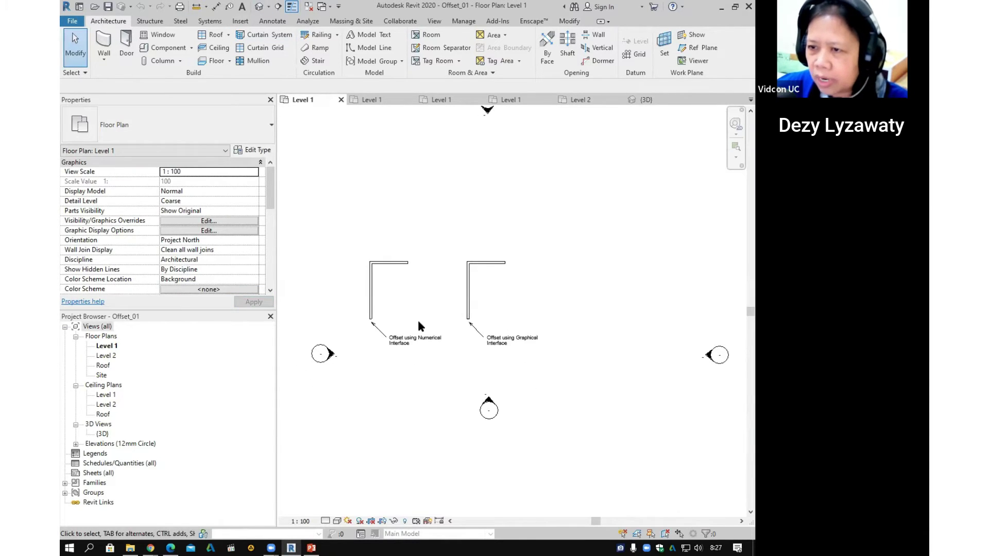
{"action": "scroll", "coordinate": [418, 319], "scroll_direction": "up", "scroll_amount": 1}
{"action": "scroll", "coordinate": [437, 312], "scroll_direction": "down", "scroll_amount": 1}
{"action": "middle_click_drag", "start_coordinate": [471, 281], "coordinate": [446, 301]}
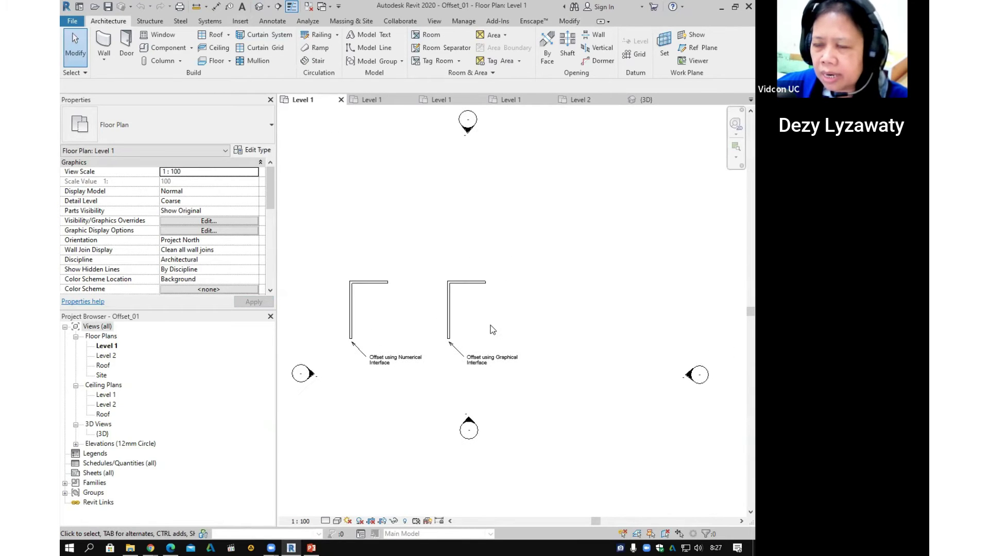
Step: Examine the two L-shaped walls in the 3D view and return to the Level 1 floor plan
{"action": "left_click", "coordinate": [259, 6]}
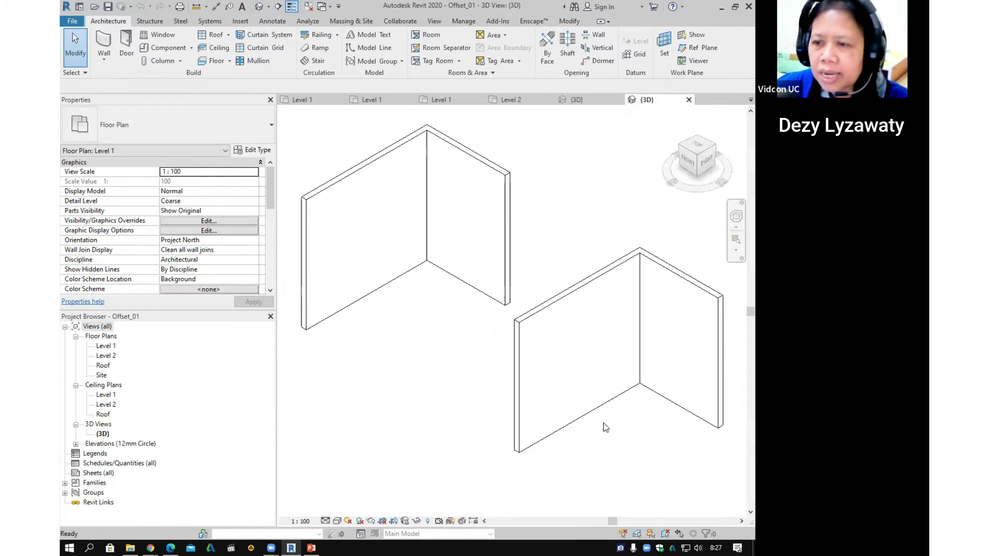
{"action": "middle_click_drag", "start_coordinate": [410, 331], "coordinate": [474, 405], "text": "shift"}
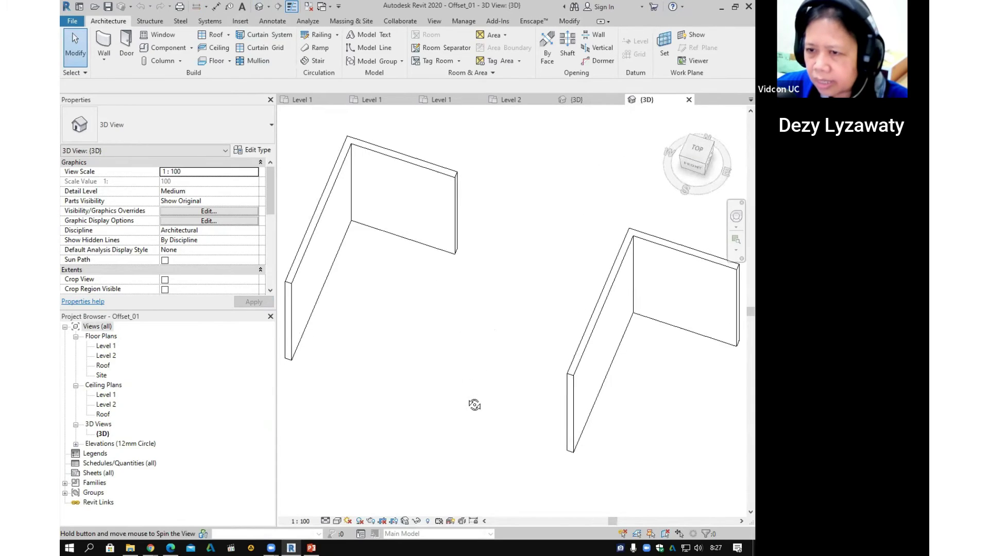
{"action": "double_click", "coordinate": [107, 346]}
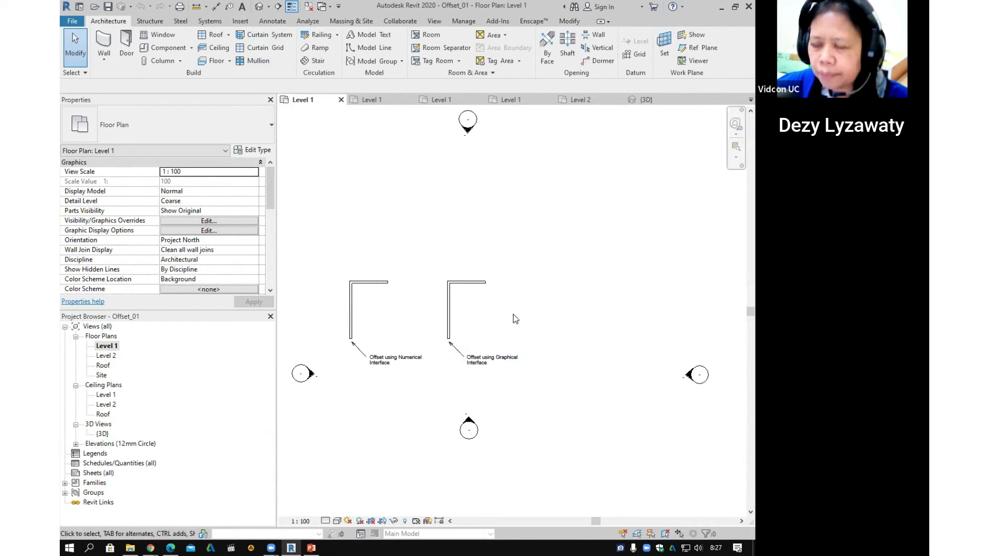
{"action": "scroll", "coordinate": [510, 307], "scroll_direction": "up", "scroll_amount": 2}
{"action": "middle_click_drag", "start_coordinate": [570, 307], "coordinate": [471, 275]}
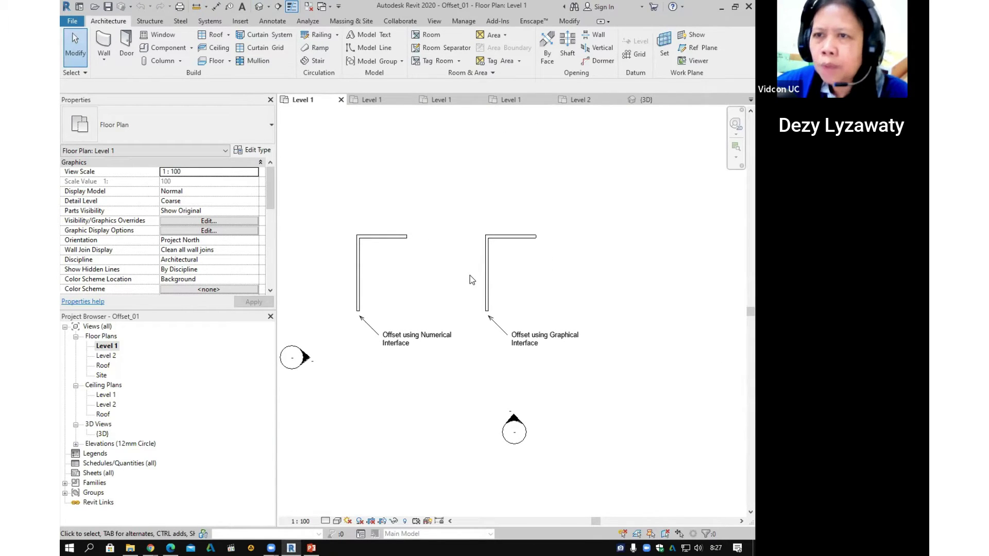
Step: With Numerical offset 1000 and Copy on, offset the numerical exercise's vertical wall to its inner and outer sides
{"action": "left_click", "coordinate": [575, 22]}
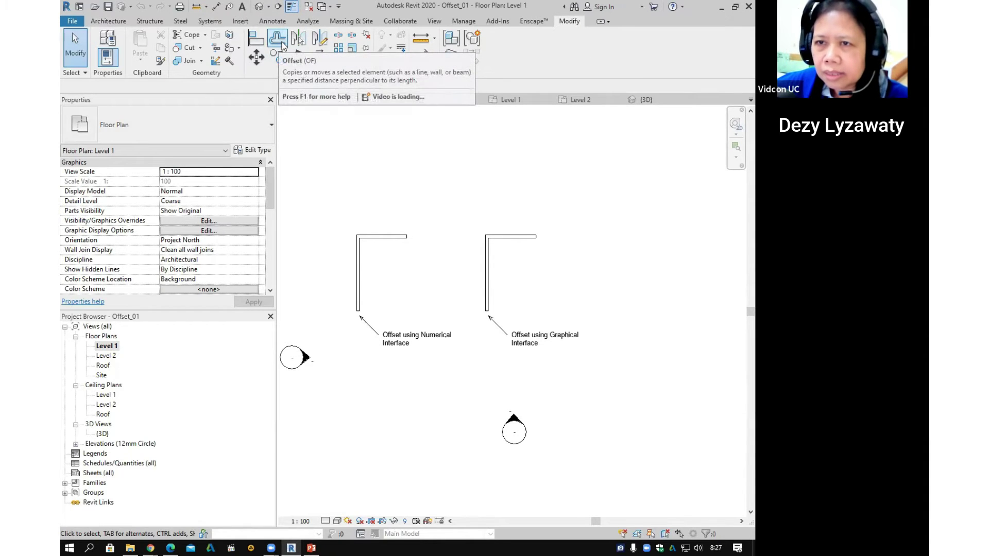
{"action": "left_click", "coordinate": [282, 45]}
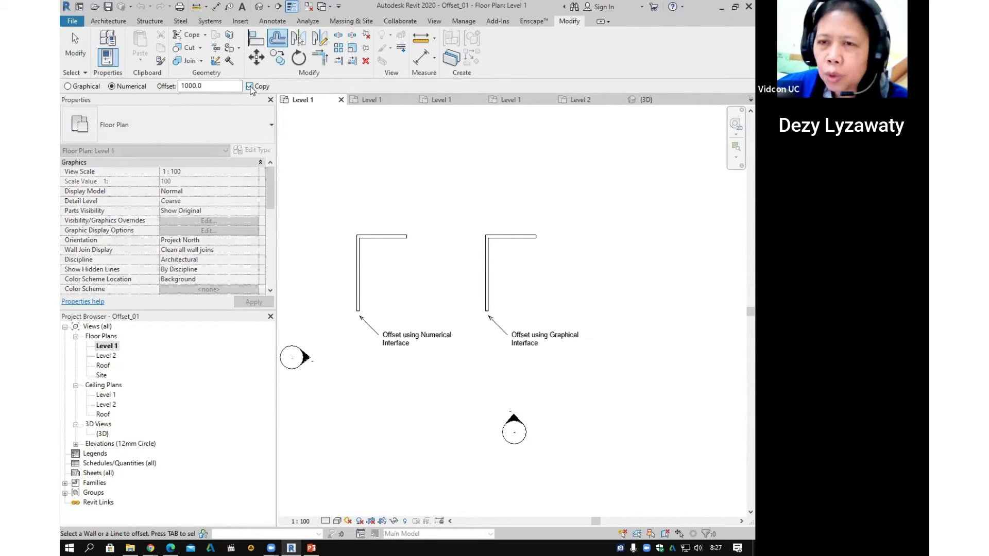
{"action": "key", "text": "ctrl"}
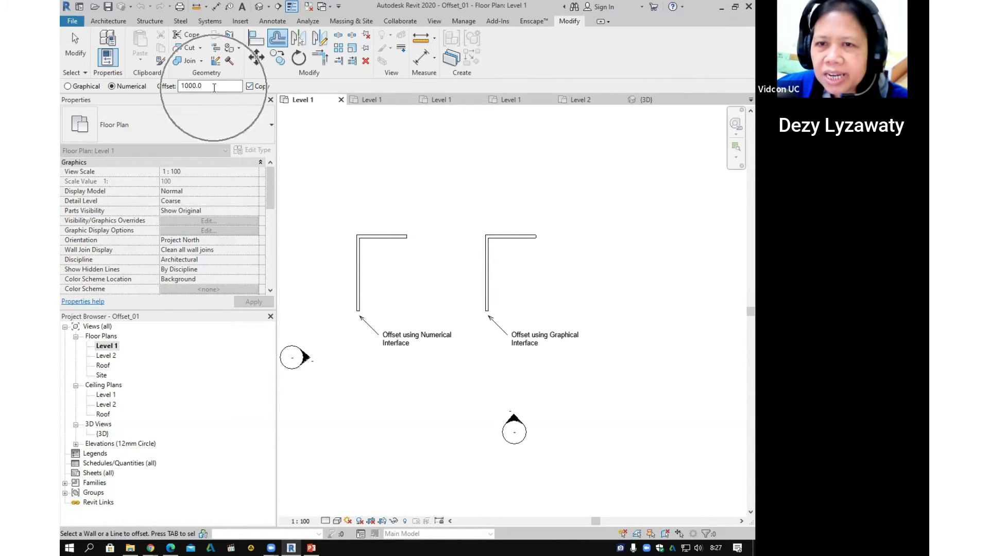
{"action": "left_click_drag", "start_coordinate": [214, 87], "coordinate": [176, 88]}
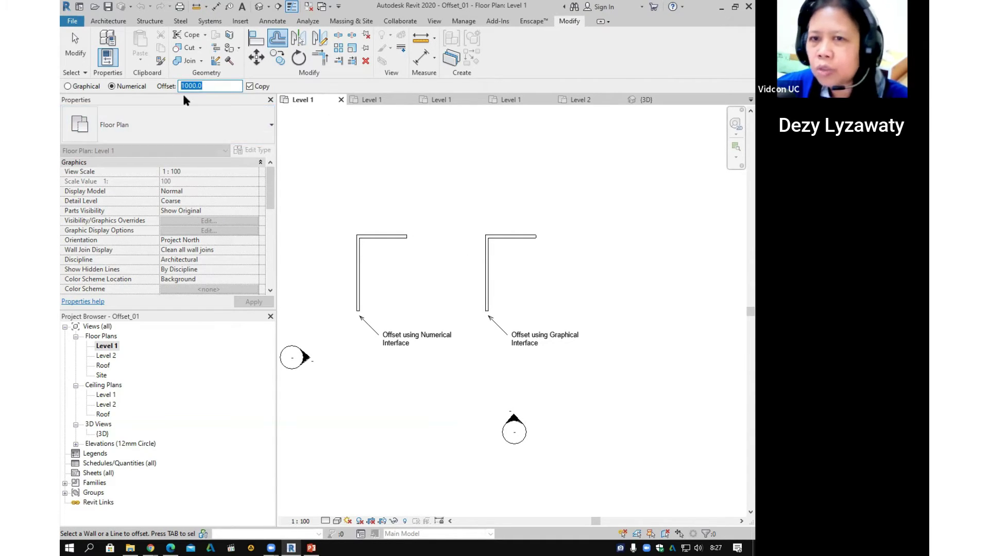
{"action": "key", "text": "ctrl"}
{"action": "key", "text": "ctrl"}
{"action": "key", "text": "ctrl"}
{"action": "key", "text": "ctrl"}
{"action": "key", "text": "ctrl"}
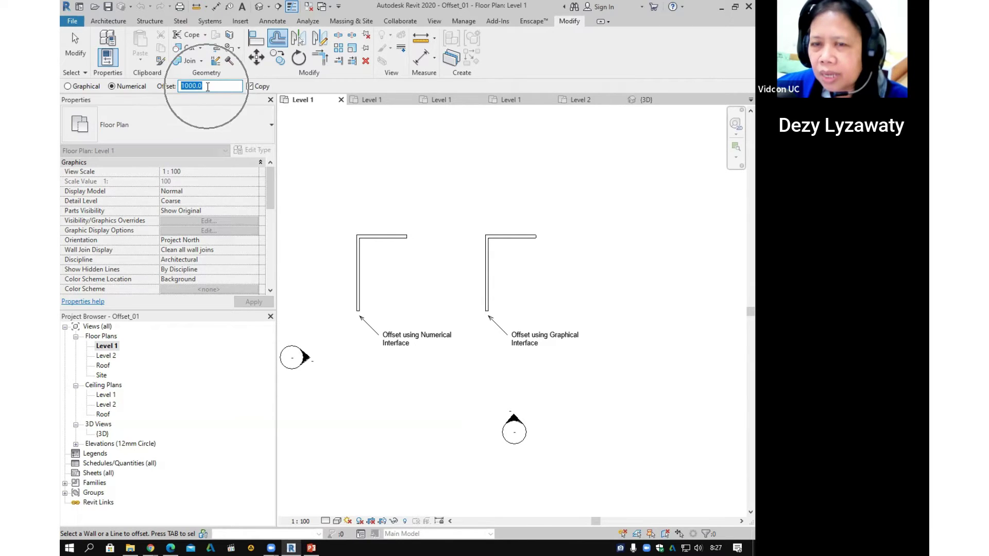
{"action": "key", "text": "ctrl"}
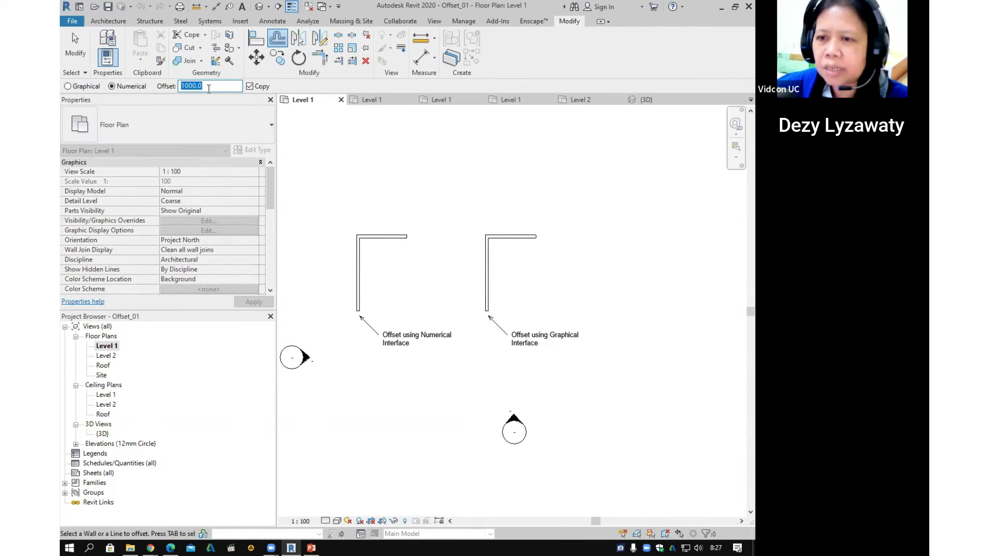
{"action": "left_click", "coordinate": [360, 298]}
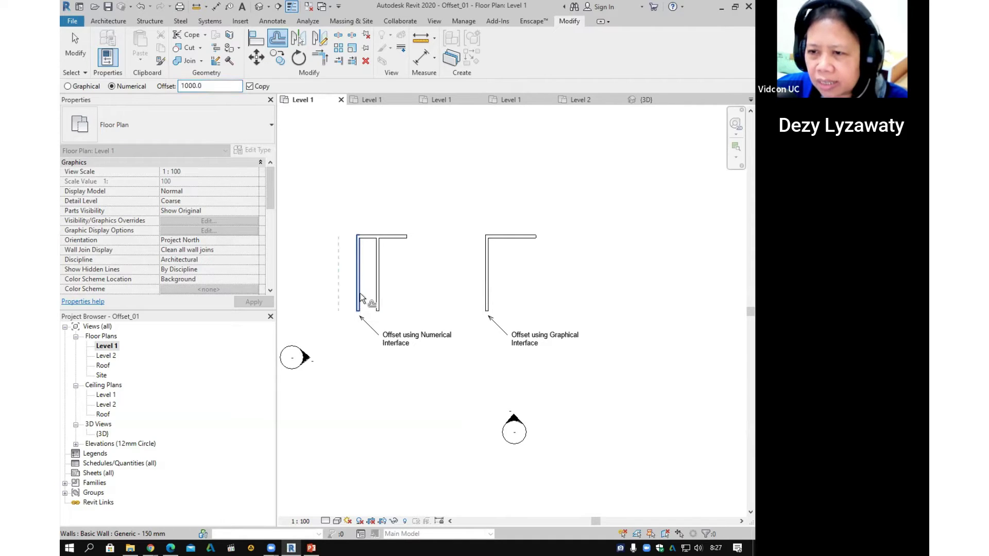
{"action": "scroll", "coordinate": [353, 296], "scroll_direction": "up", "scroll_amount": 2}
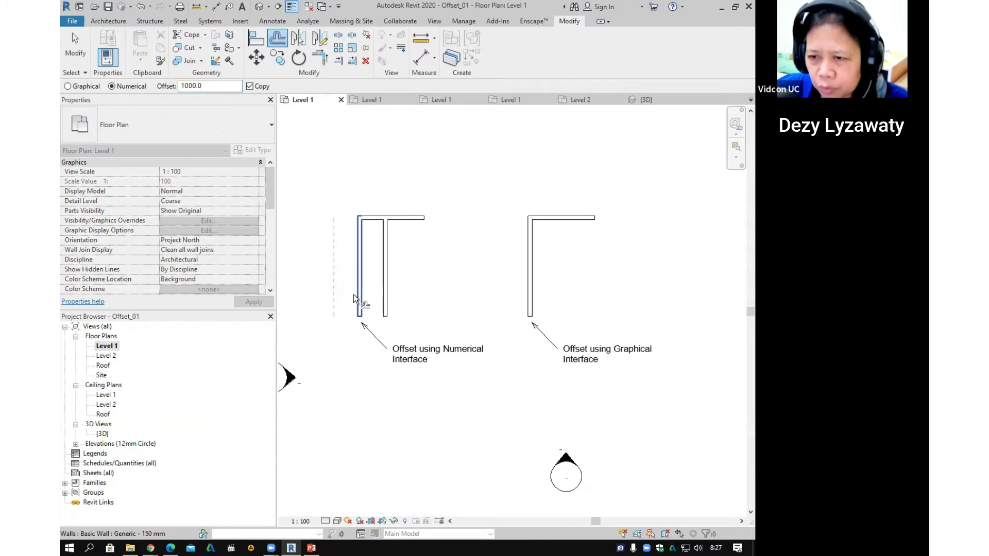
{"action": "left_click", "coordinate": [353, 293]}
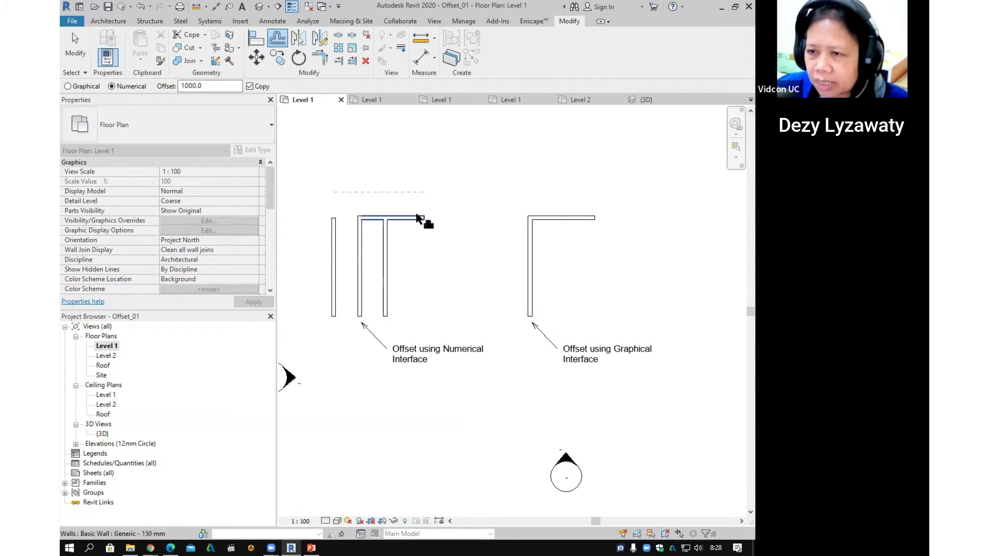
Step: Offset copies of the numerical exercise's original horizontal wall by 1000 to its outer and inner sides
{"action": "scroll", "coordinate": [415, 211], "scroll_direction": "up", "scroll_amount": 2}
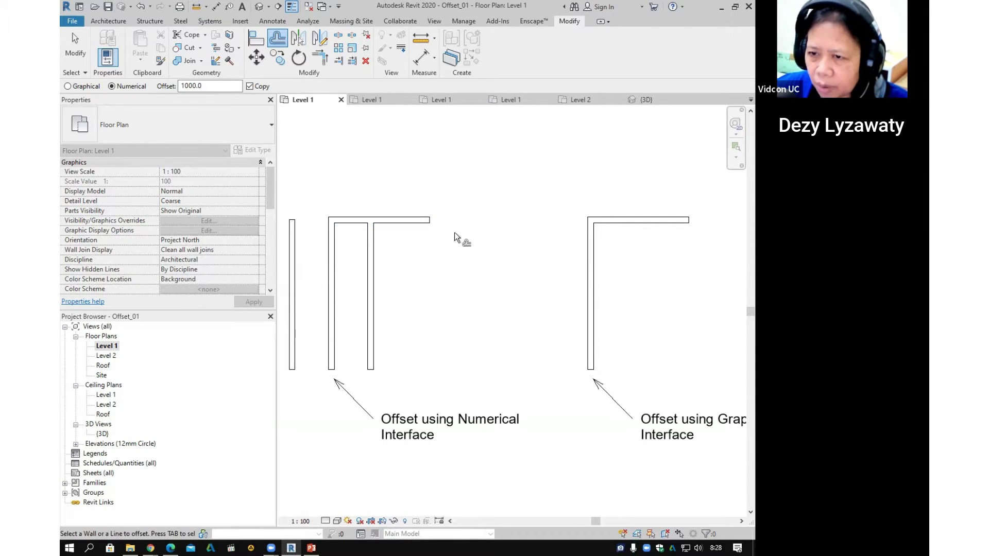
{"action": "left_click", "coordinate": [426, 219]}
{"action": "scroll", "coordinate": [559, 249], "scroll_direction": "down", "scroll_amount": 2}
{"action": "middle_click_drag", "start_coordinate": [558, 249], "coordinate": [492, 283]}
{"action": "left_click", "coordinate": [357, 268]}
{"action": "middle_click_drag", "start_coordinate": [569, 292], "coordinate": [561, 249]}
{"action": "scroll", "coordinate": [505, 274], "scroll_direction": "down", "scroll_amount": 1}
{"action": "middle_click_drag", "start_coordinate": [503, 275], "coordinate": [504, 295]}
{"action": "scroll", "coordinate": [429, 283], "scroll_direction": "up", "scroll_amount": 1}
{"action": "mouse_move", "coordinate": [441, 289]}
{"action": "middle_mouse_down"}
{"action": "mouse_move", "coordinate": [507, 278]}
{"action": "mouse_move", "coordinate": [458, 296]}
{"action": "middle_mouse_up"}
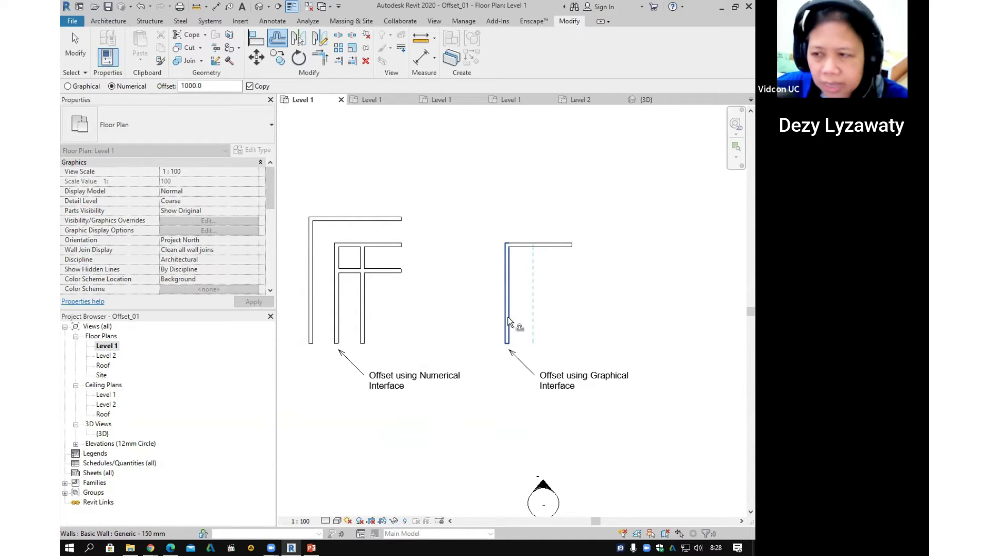
Step: Offset copies of the graphical exercise's whole L-shaped wall chain by 1000 inward and outward, and end the Offset command
{"action": "key", "text": "Tab"}
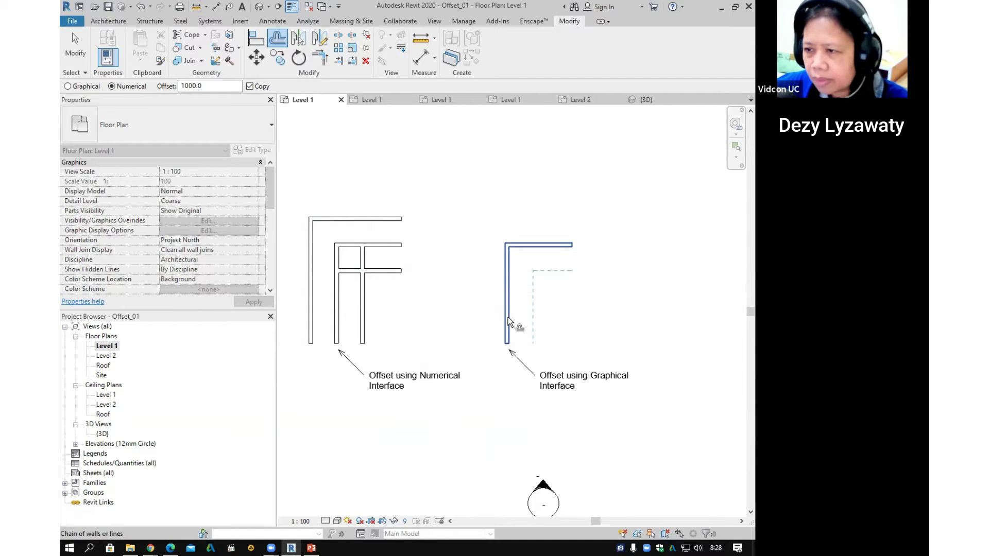
{"action": "left_click", "coordinate": [508, 321]}
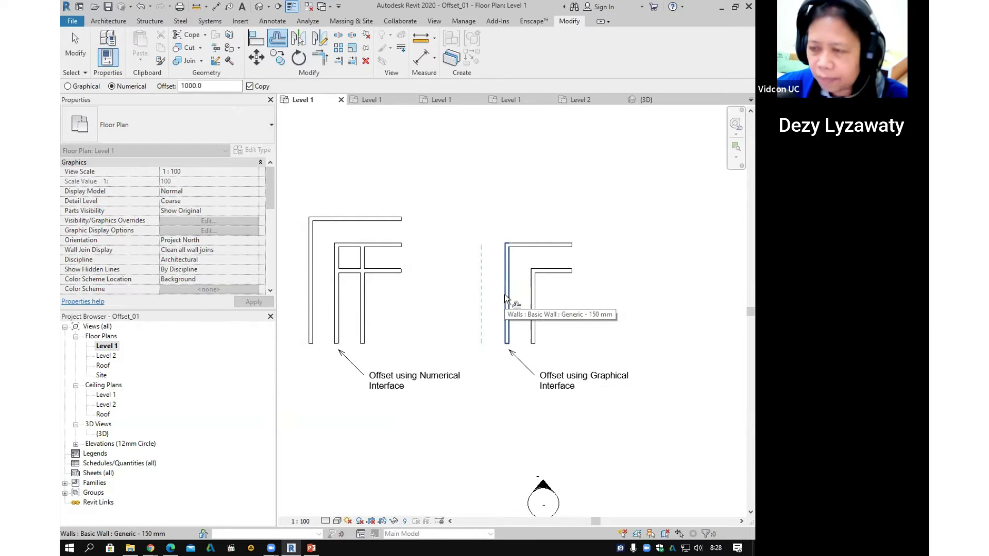
{"action": "key", "text": "Tab"}
{"action": "left_click", "coordinate": [504, 295]}
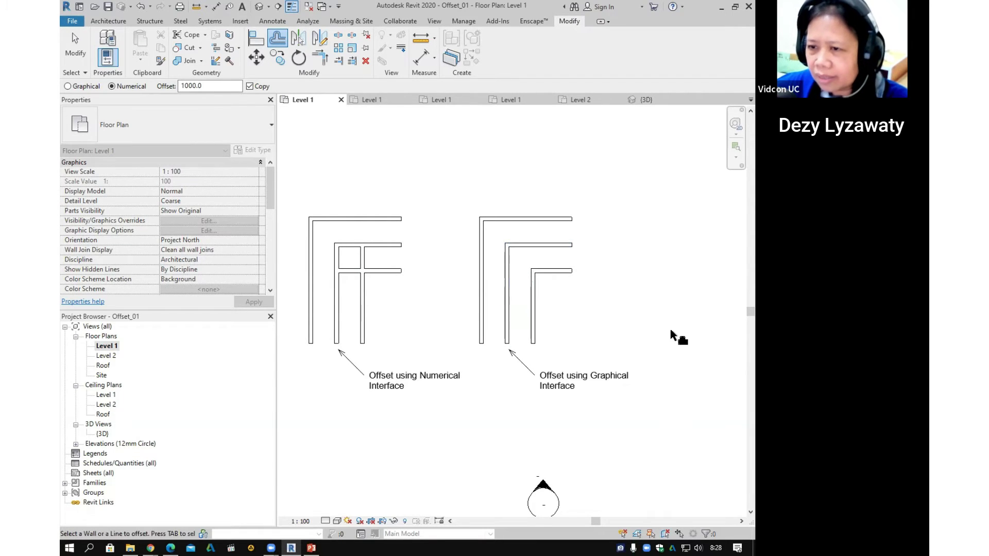
{"action": "middle_click_drag", "start_coordinate": [674, 338], "coordinate": [712, 342]}
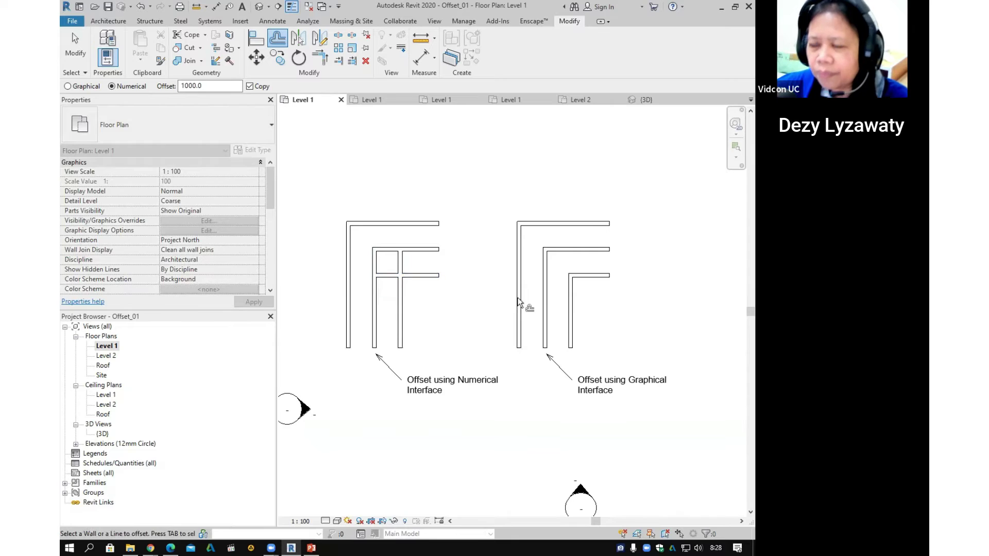
{"action": "key", "text": "Escape"}
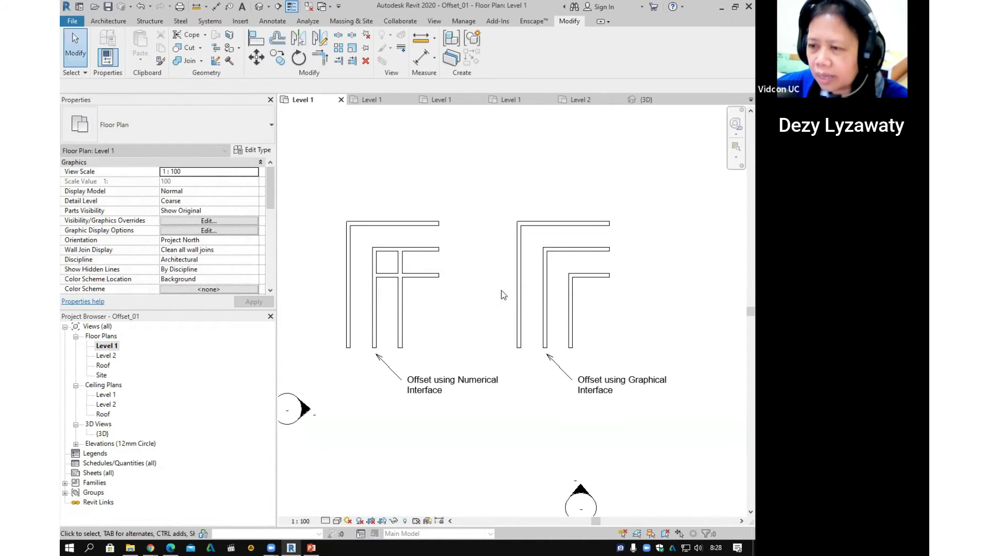
Step: Shorten the numerical exercise's crossing inner vertical and horizontal walls to their intersection so they form a clean corner
{"action": "left_click", "coordinate": [401, 303]}
{"action": "scroll", "coordinate": [400, 270], "scroll_direction": "up", "scroll_amount": 3}
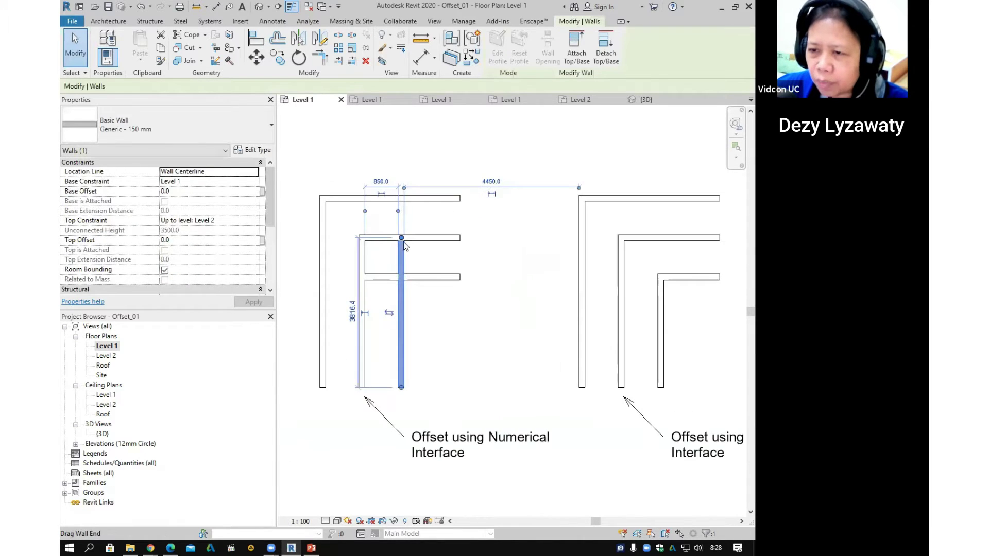
{"action": "left_click_drag", "start_coordinate": [402, 237], "coordinate": [436, 283]}
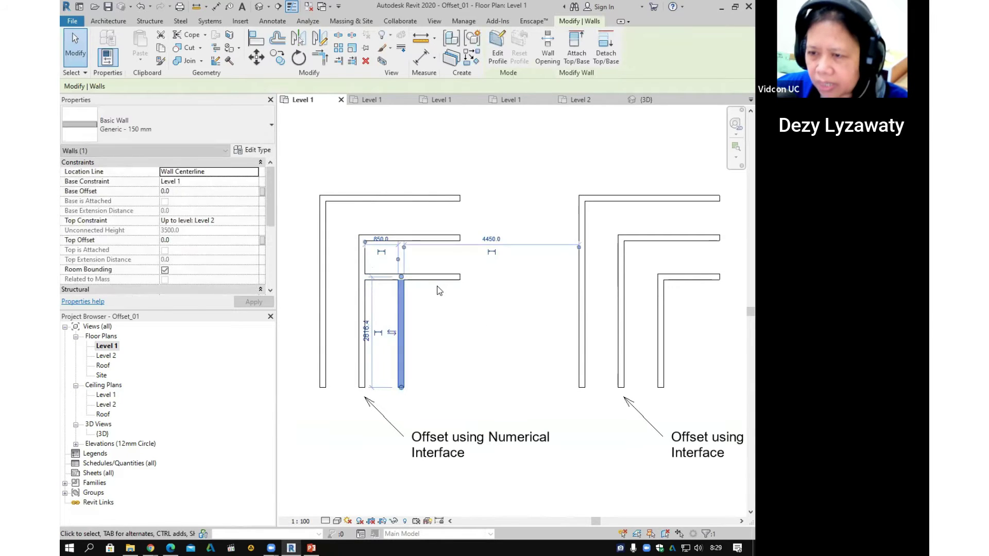
{"action": "left_click", "coordinate": [437, 278]}
{"action": "left_click_drag", "start_coordinate": [362, 276], "coordinate": [402, 277]}
{"action": "left_click", "coordinate": [508, 316]}
{"action": "scroll", "coordinate": [633, 335], "scroll_direction": "down", "scroll_amount": 3}
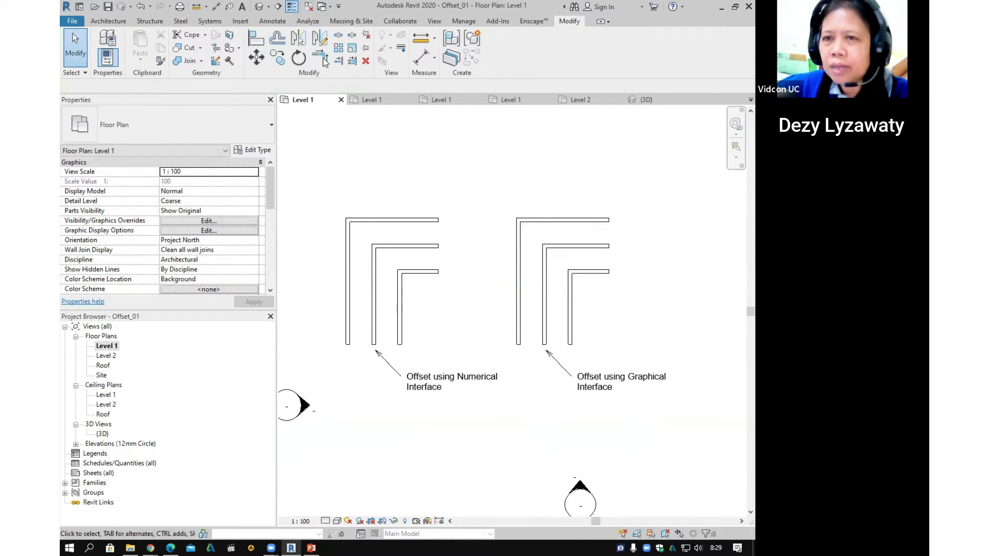
Step: With Copy off, offset the graphical exercise's outermost wall chain by 1000 outward and back inward, and end the command
{"action": "left_click", "coordinate": [278, 40]}
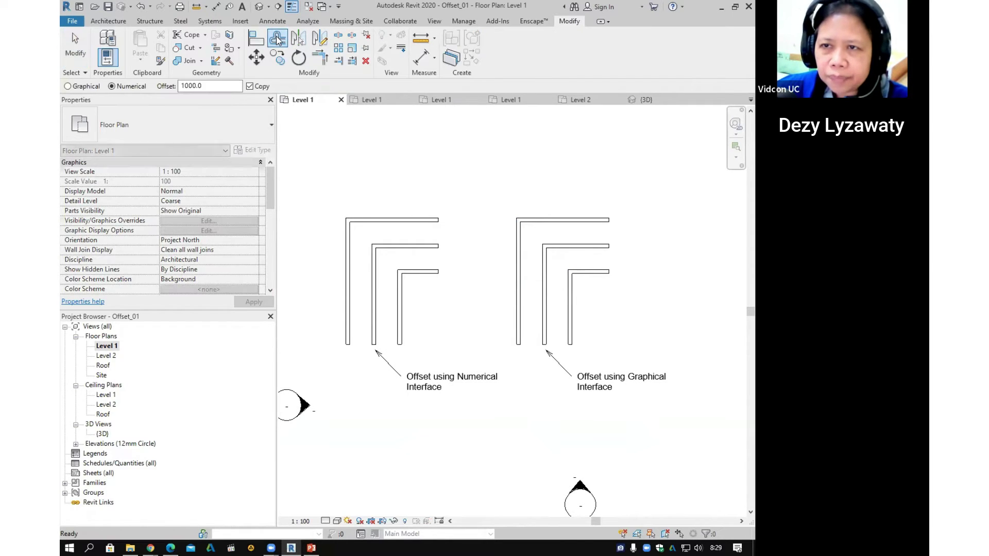
{"action": "left_click", "coordinate": [249, 86]}
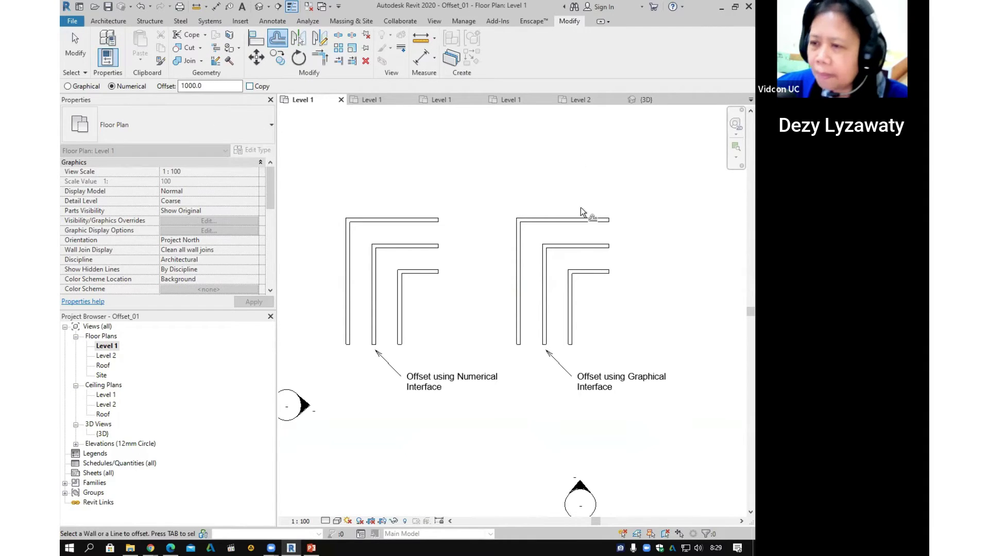
{"action": "left_click", "coordinate": [514, 258]}
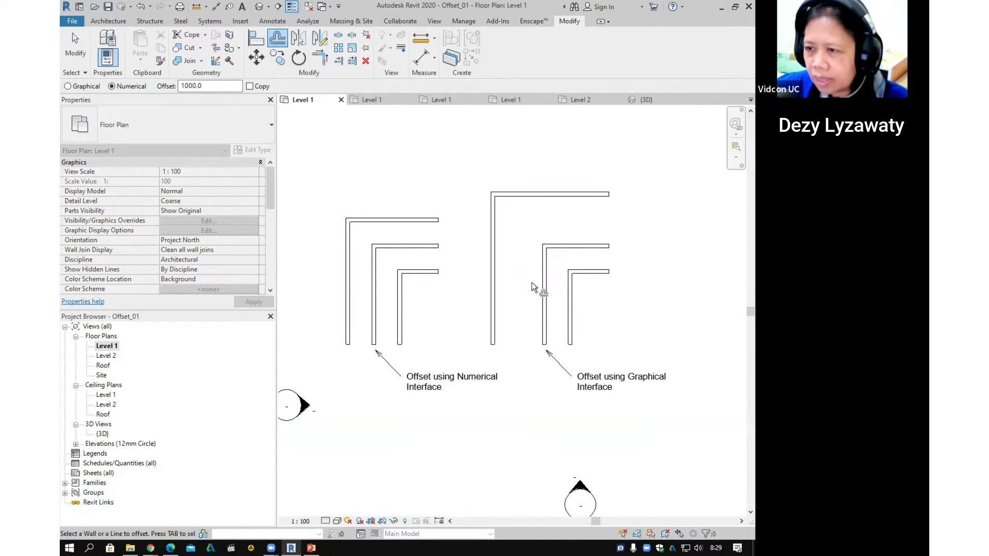
{"action": "left_click", "coordinate": [493, 244]}
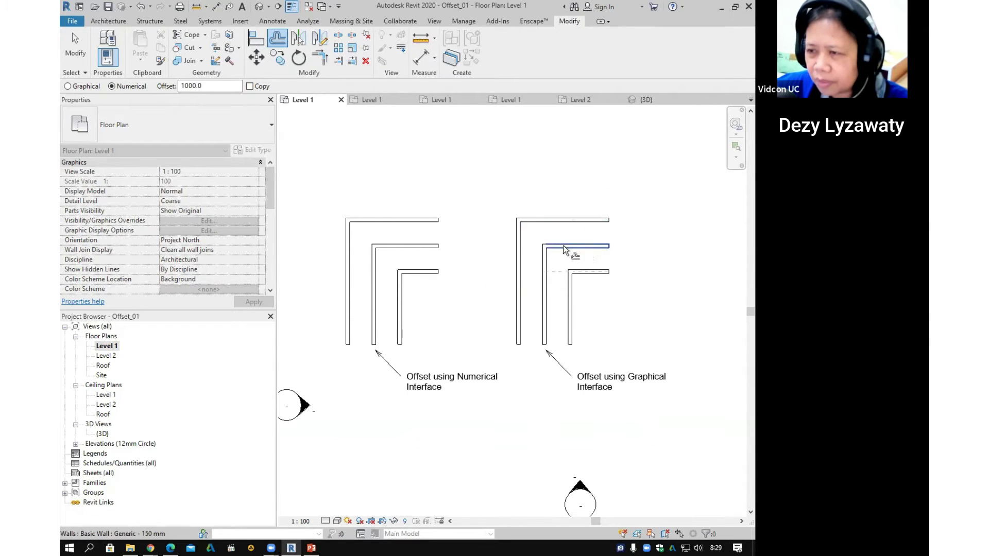
{"action": "scroll", "coordinate": [523, 236], "scroll_direction": "down", "scroll_amount": 1}
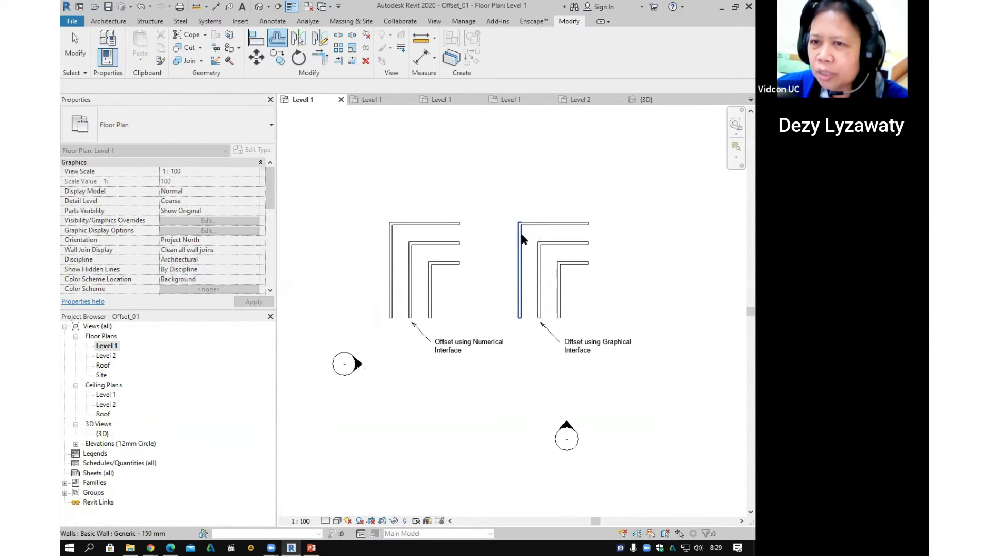
{"action": "key", "text": "Escape"}
{"action": "mouse_move", "coordinate": [510, 225]}
{"action": "middle_mouse_down"}
{"action": "mouse_move", "coordinate": [557, 211]}
{"action": "mouse_move", "coordinate": [534, 242]}
{"action": "mouse_move", "coordinate": [502, 224]}
{"action": "middle_mouse_up"}
{"action": "scroll", "coordinate": [548, 226], "scroll_direction": "up", "scroll_amount": 1}
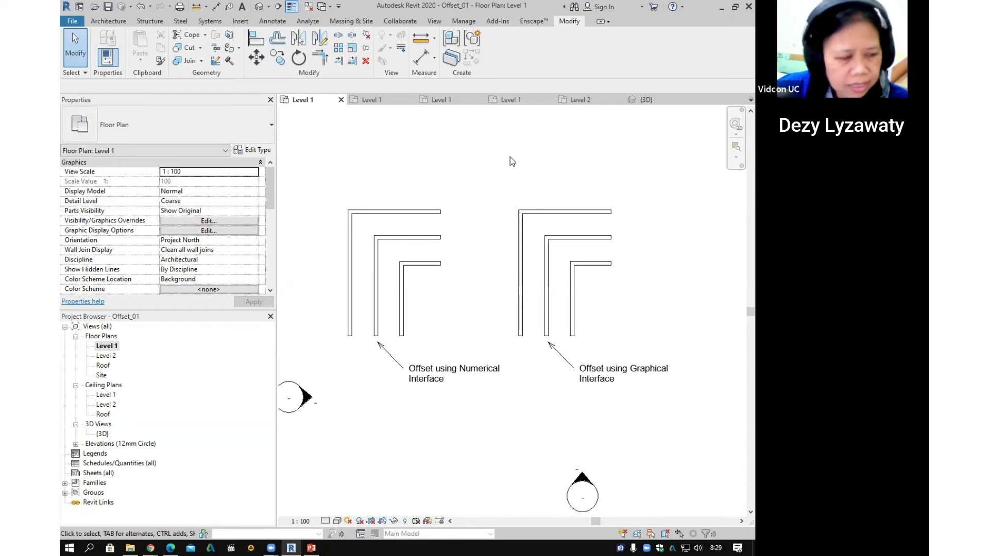
Step: Look through the open project views and switch to the Level 1 floor plan of Rotate_01
{"action": "left_click", "coordinate": [384, 99]}
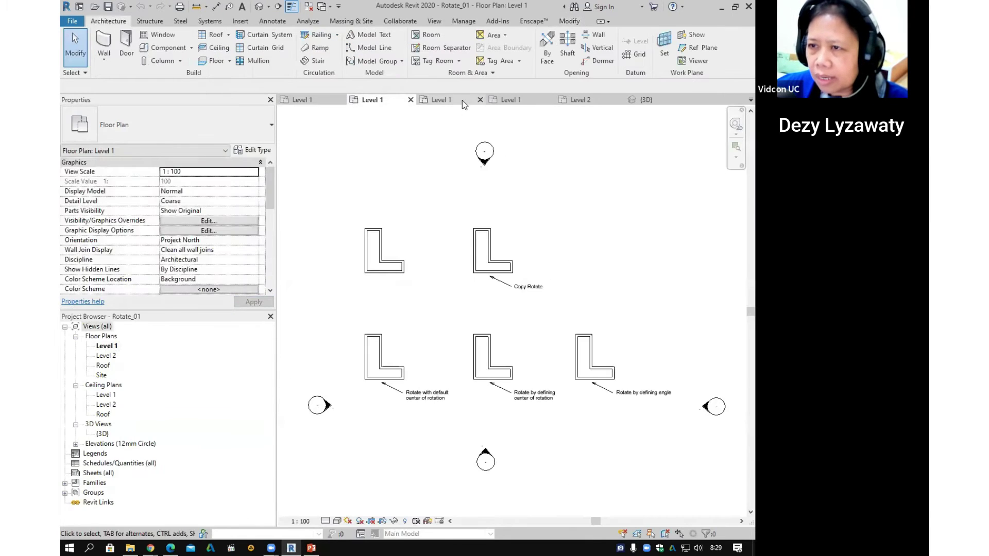
{"action": "left_click", "coordinate": [462, 100]}
{"action": "left_click", "coordinate": [517, 102]}
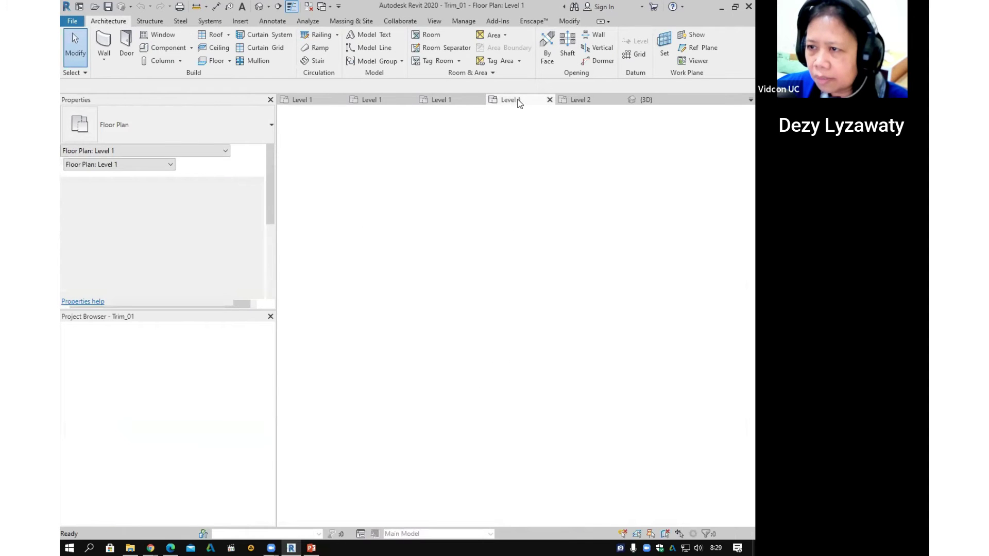
{"action": "left_click", "coordinate": [582, 103]}
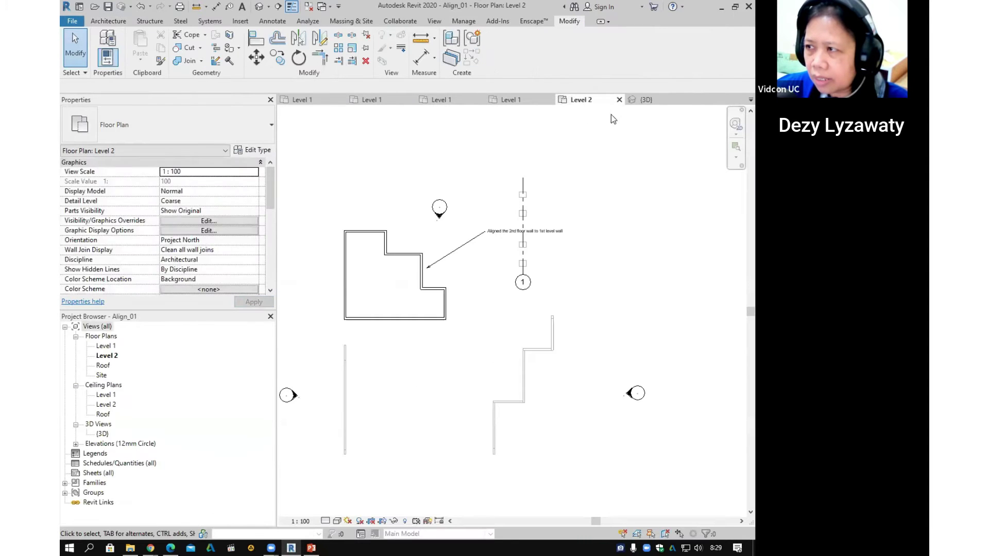
{"action": "left_click", "coordinate": [749, 100]}
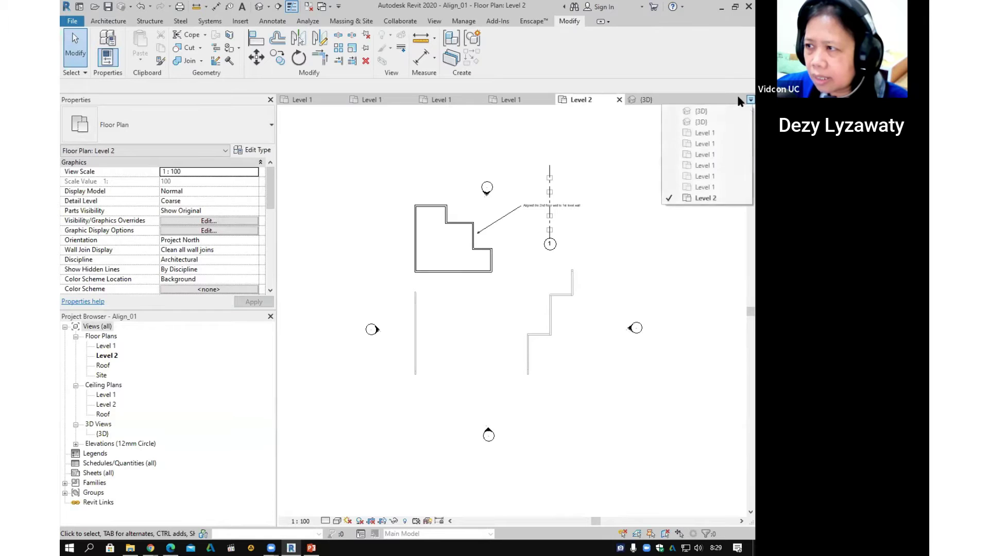
{"action": "left_click", "coordinate": [710, 190]}
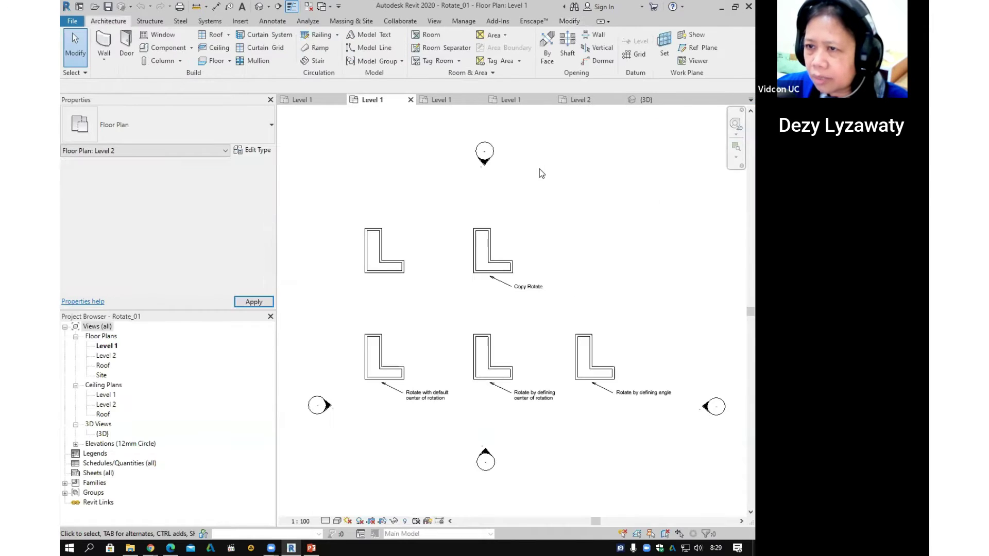
Step: Close the inactive views while keeping Rotate_01 active, and list the project windows that remain open
{"action": "left_click", "coordinate": [436, 23]}
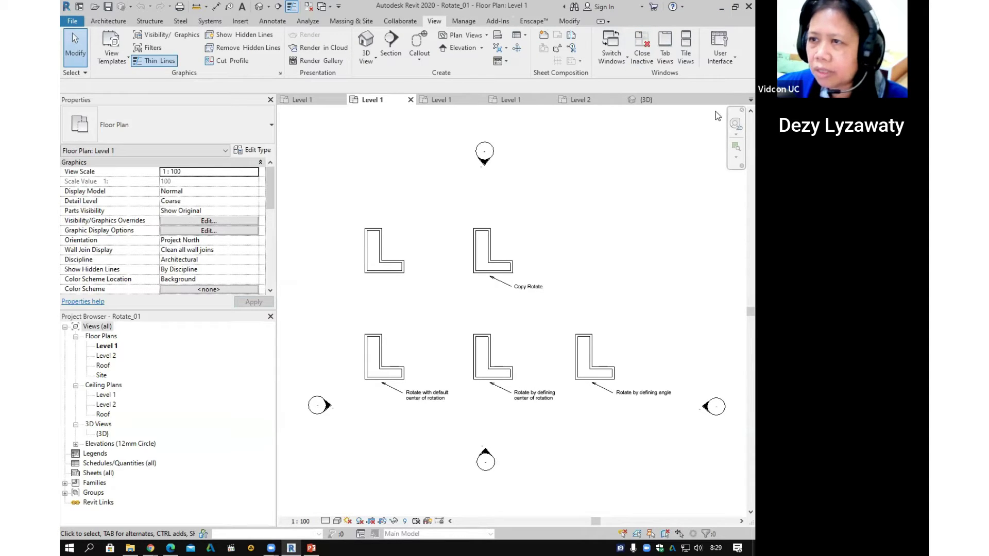
{"action": "left_click", "coordinate": [643, 55]}
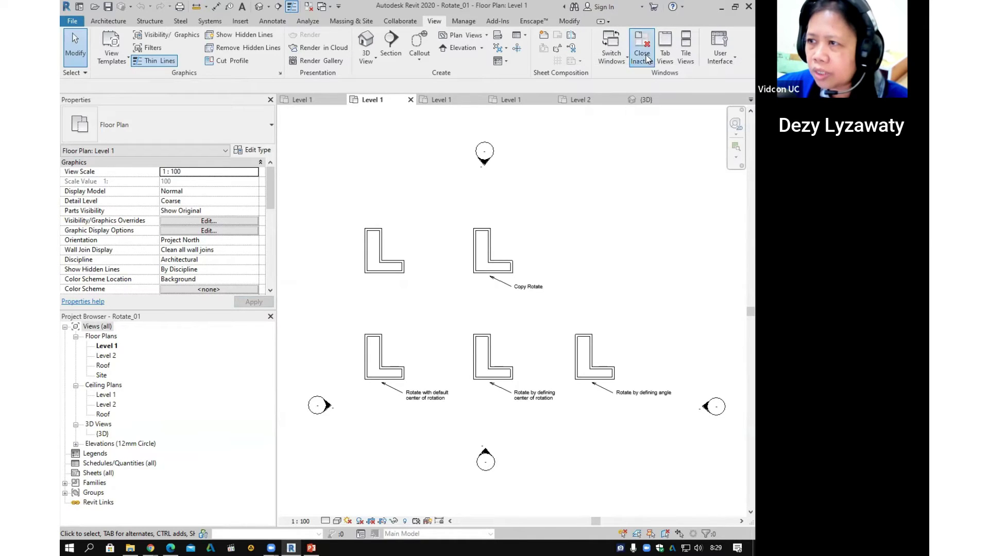
{"action": "left_click", "coordinate": [626, 62]}
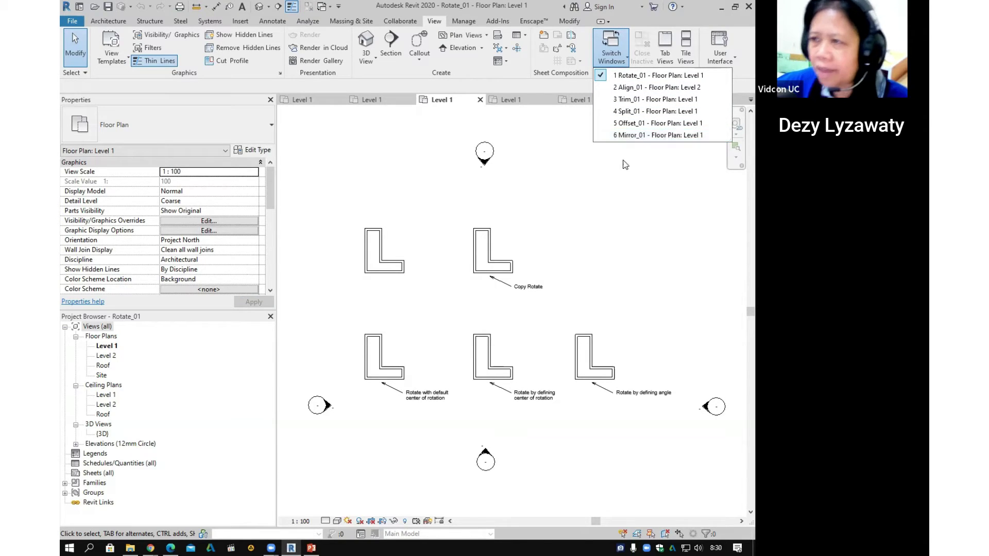
{"action": "left_click", "coordinate": [509, 144]}
{"action": "left_click", "coordinate": [435, 24]}
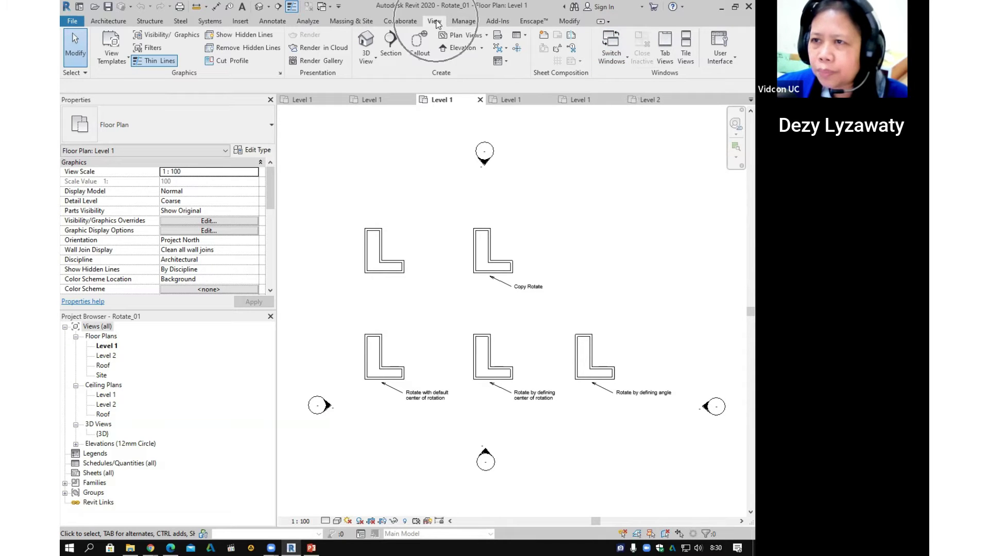
{"action": "left_click", "coordinate": [435, 23]}
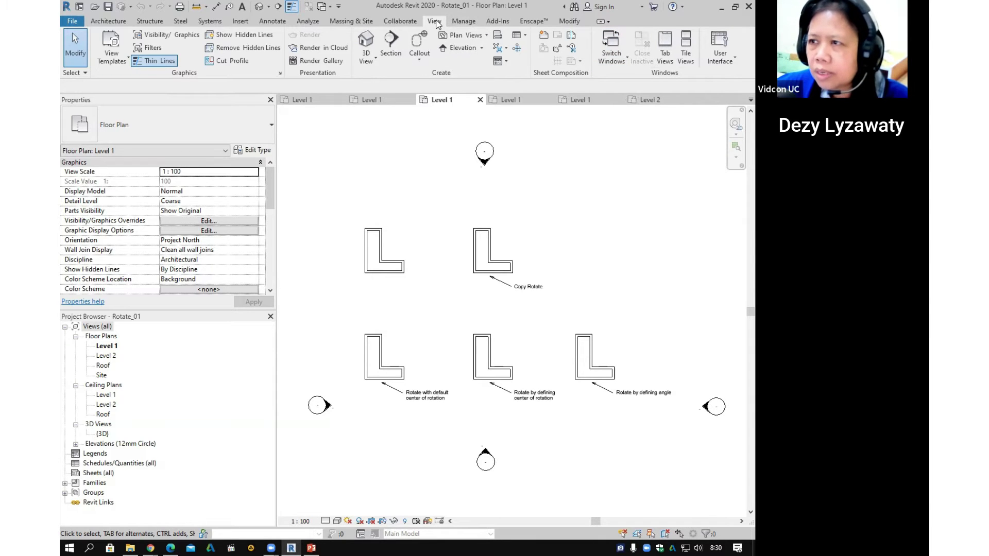
Step: Switch to the Level 1 floor plan of Mirror_01 and bring up the modify tools
{"action": "left_click", "coordinate": [608, 63]}
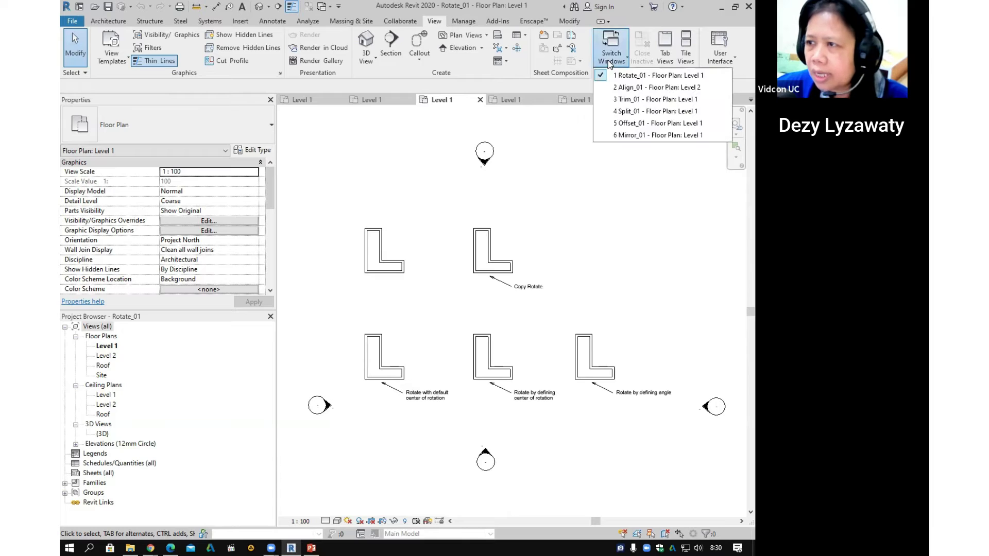
{"action": "left_click", "coordinate": [654, 136]}
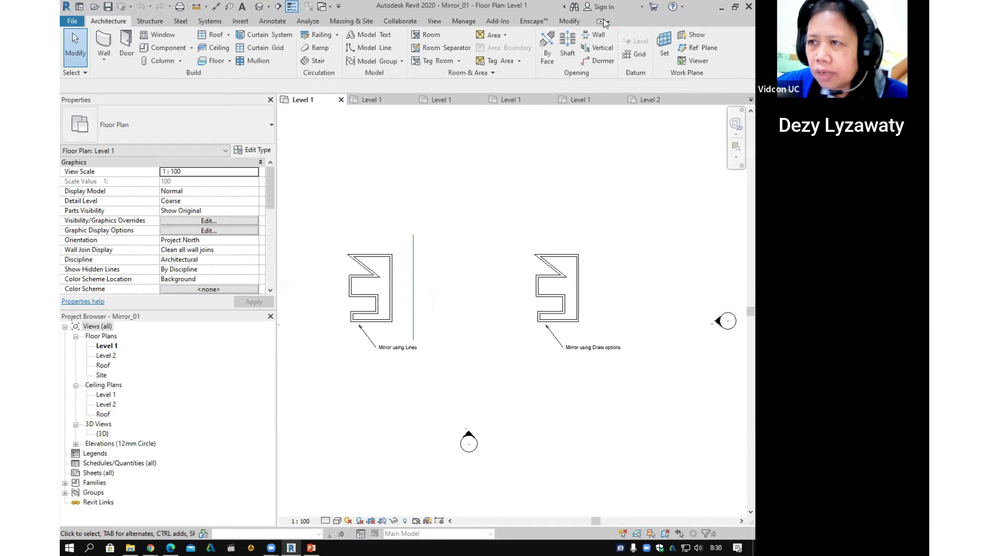
{"action": "left_click", "coordinate": [565, 24]}
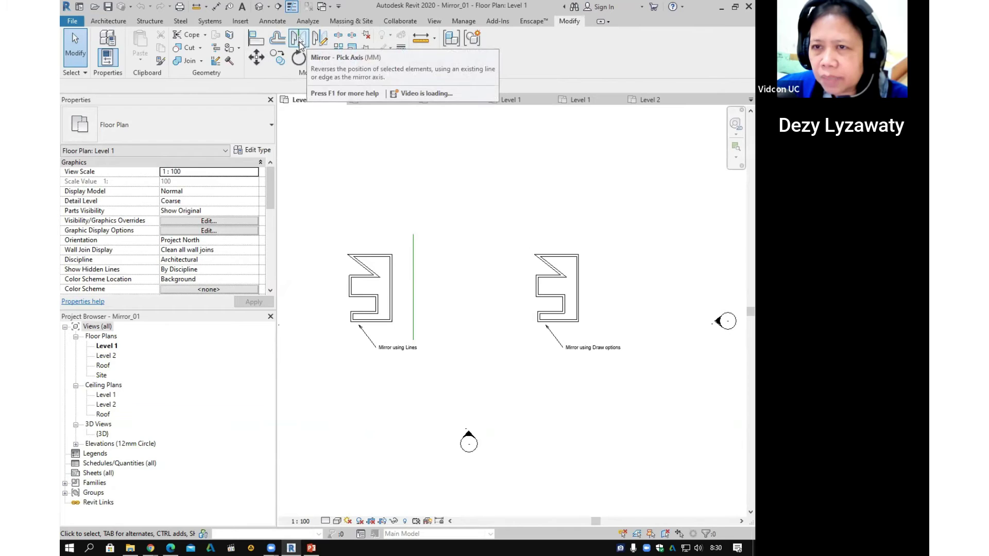
{"action": "left_click", "coordinate": [415, 333]}
{"action": "left_click", "coordinate": [374, 260]}
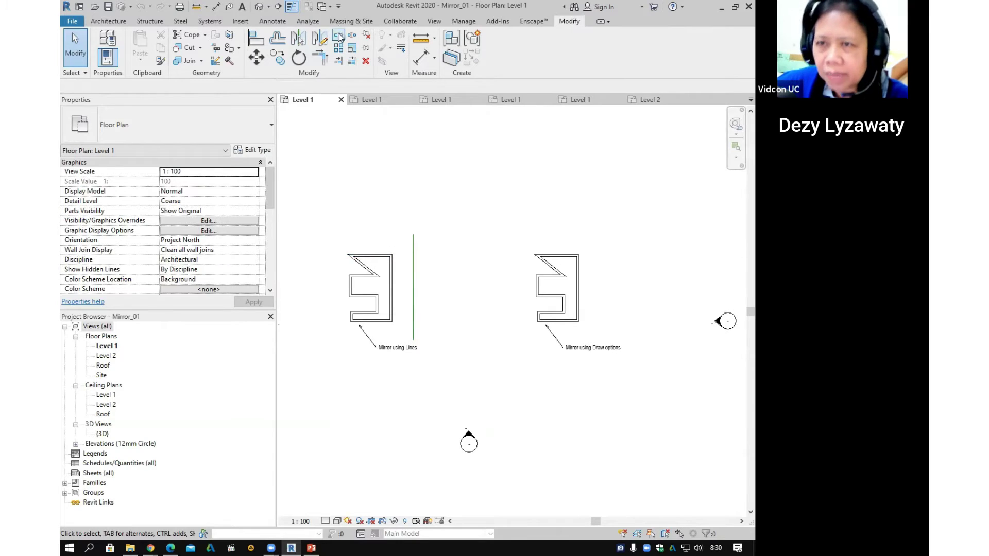
{"action": "left_click", "coordinate": [571, 21]}
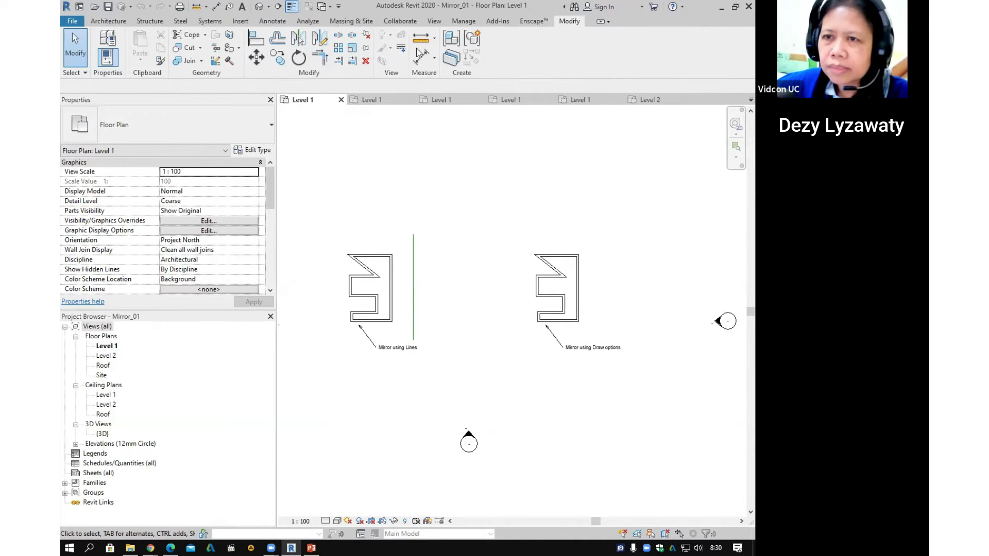
{"action": "left_click", "coordinate": [295, 41]}
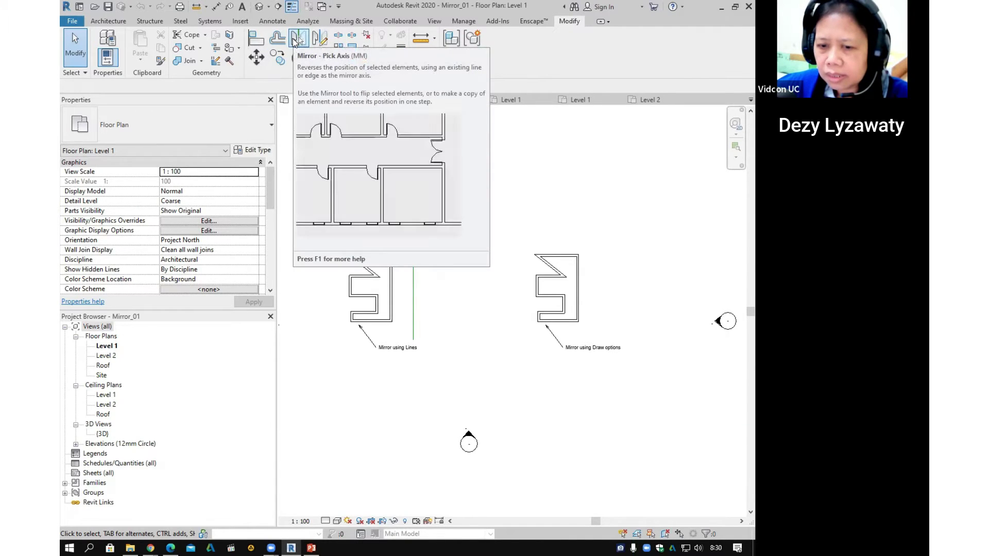
{"action": "left_click", "coordinate": [295, 40]}
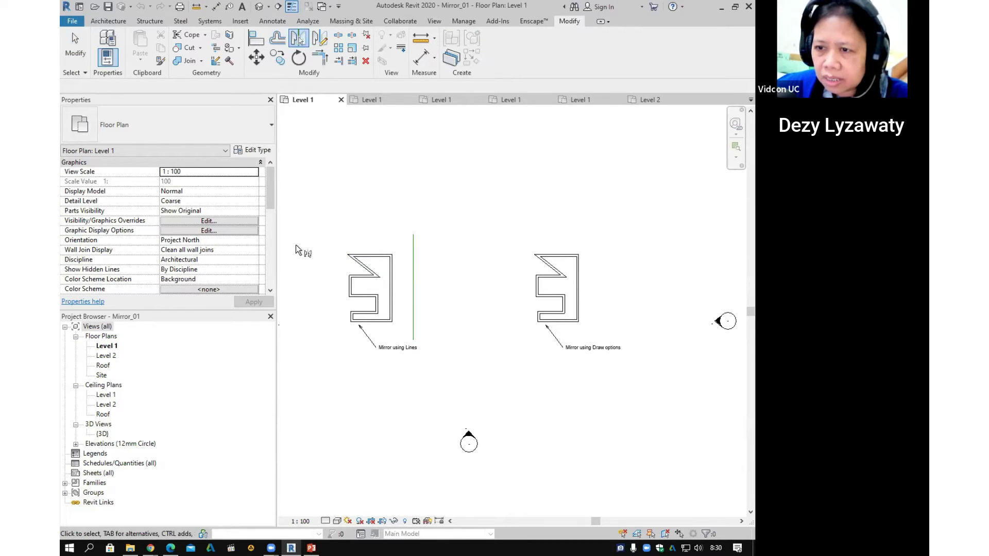
{"action": "left_click_drag", "start_coordinate": [309, 238], "coordinate": [406, 339]}
{"action": "left_click_drag", "start_coordinate": [309, 231], "coordinate": [401, 333]}
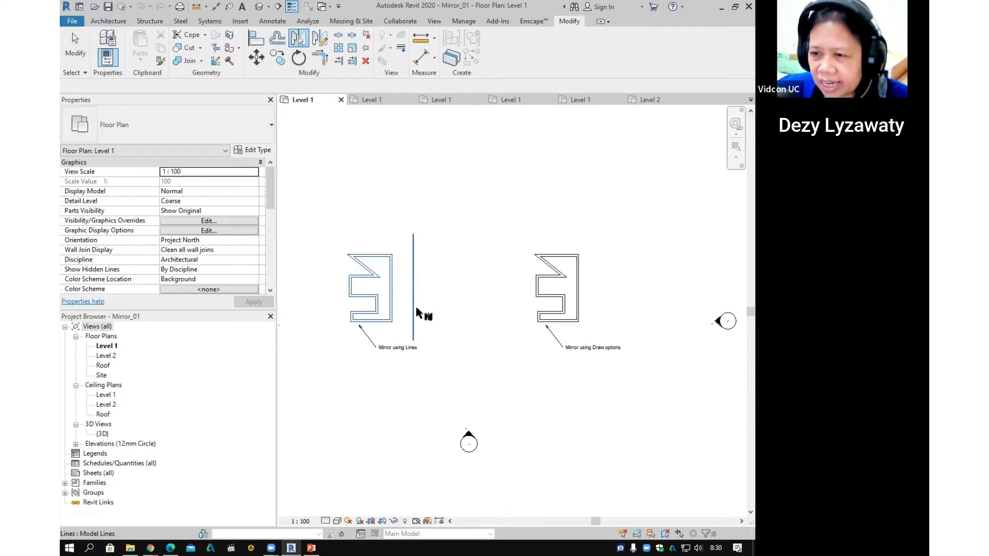
{"action": "scroll", "coordinate": [386, 292], "scroll_direction": "up", "scroll_amount": 1}
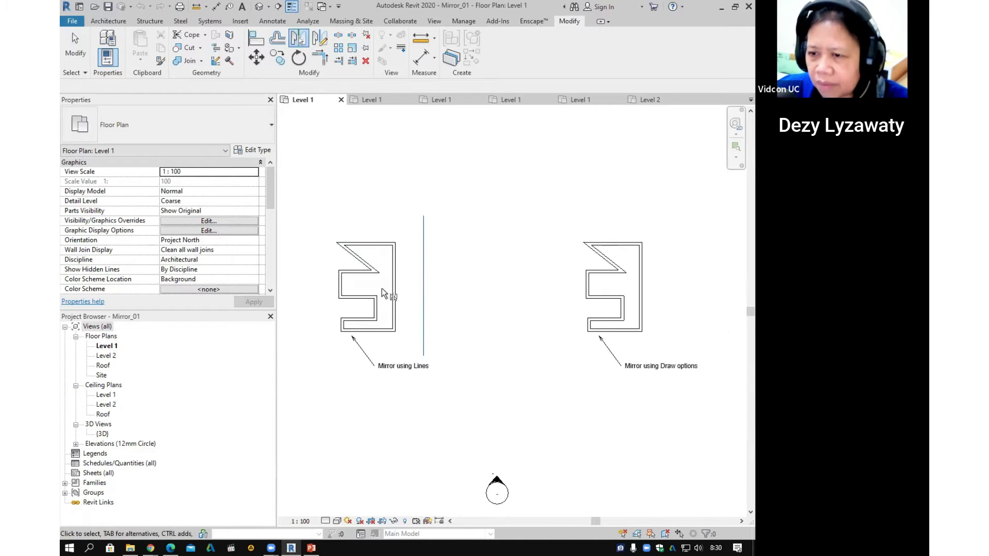
{"action": "key", "text": "Escape"}
Step: Mirror a copy of the ten "Mirror using Lines" walls across the vertical green model line and clear the selection
{"action": "left_click_drag", "start_coordinate": [325, 223], "coordinate": [411, 356]}
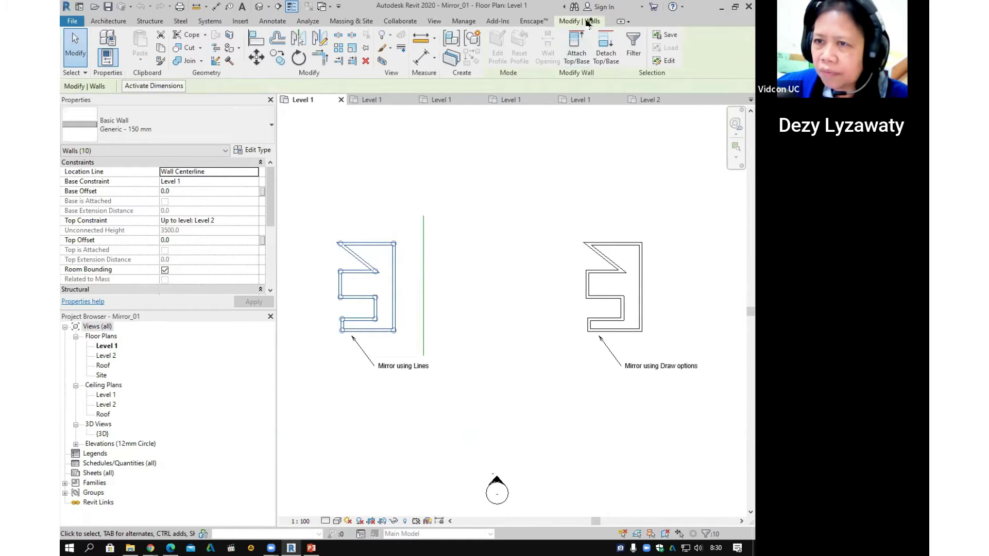
{"action": "left_click", "coordinate": [298, 37]}
{"action": "left_click", "coordinate": [423, 295]}
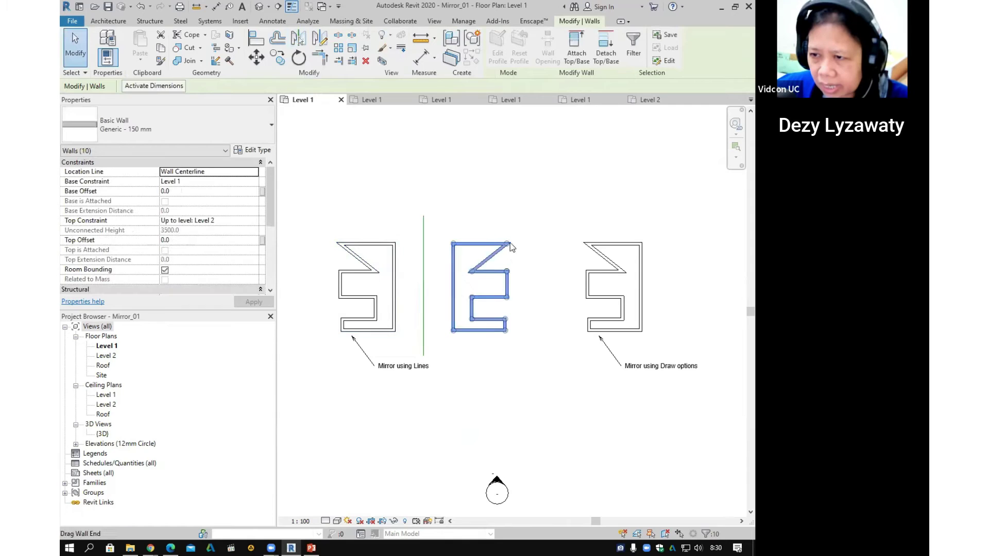
{"action": "left_click", "coordinate": [521, 228]}
Step: Mirror a copy of the original "Mirror using Lines" walls upward, using their topmost horizontal wall as the axis
{"action": "left_click_drag", "start_coordinate": [304, 234], "coordinate": [416, 342]}
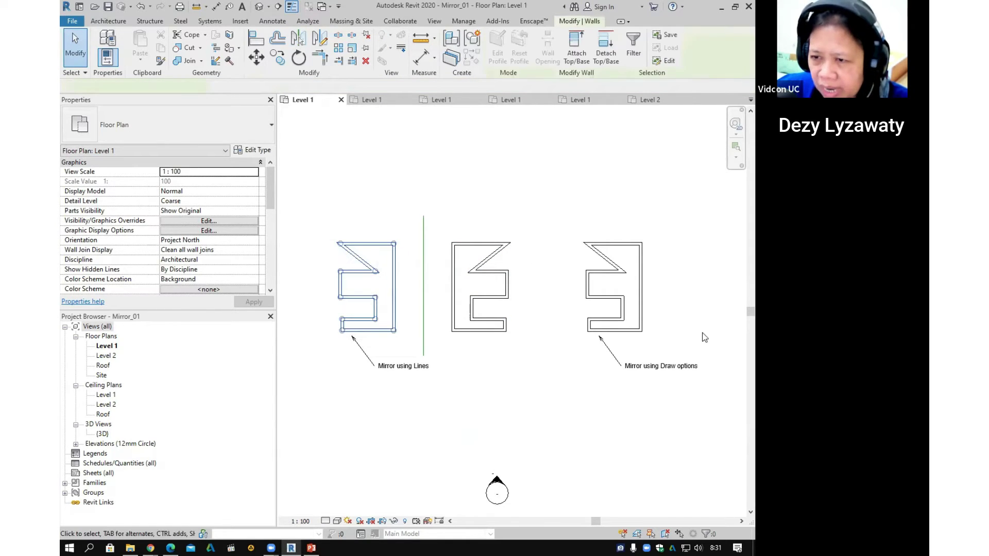
{"action": "left_click", "coordinate": [578, 21]}
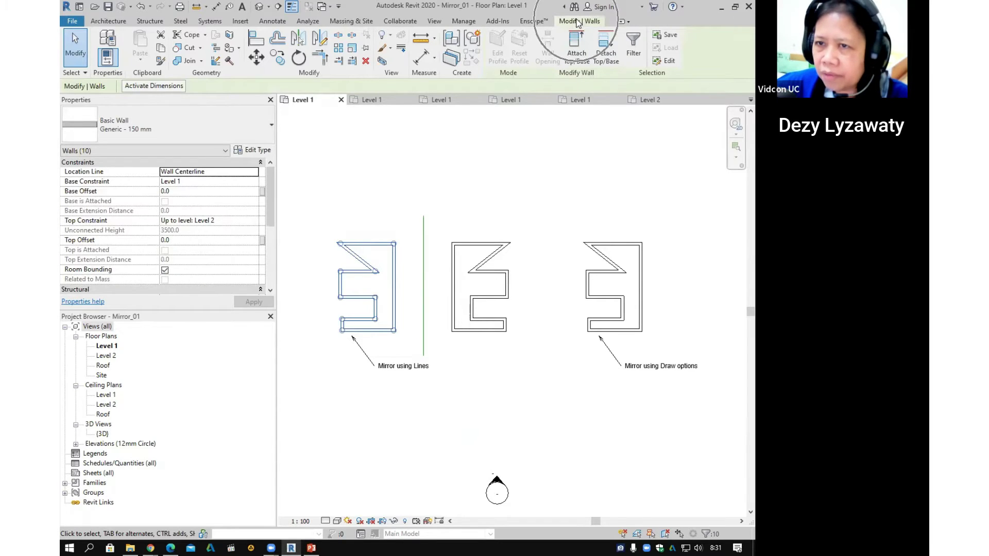
{"action": "key", "text": "ctrl"}
{"action": "key", "text": "ctrl"}
{"action": "left_click", "coordinate": [301, 40]}
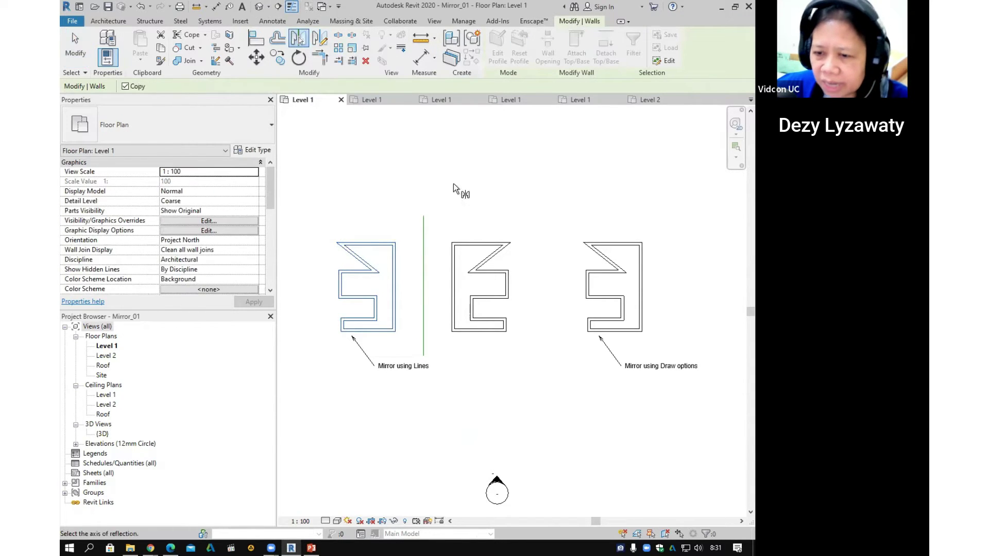
{"action": "left_click", "coordinate": [381, 242]}
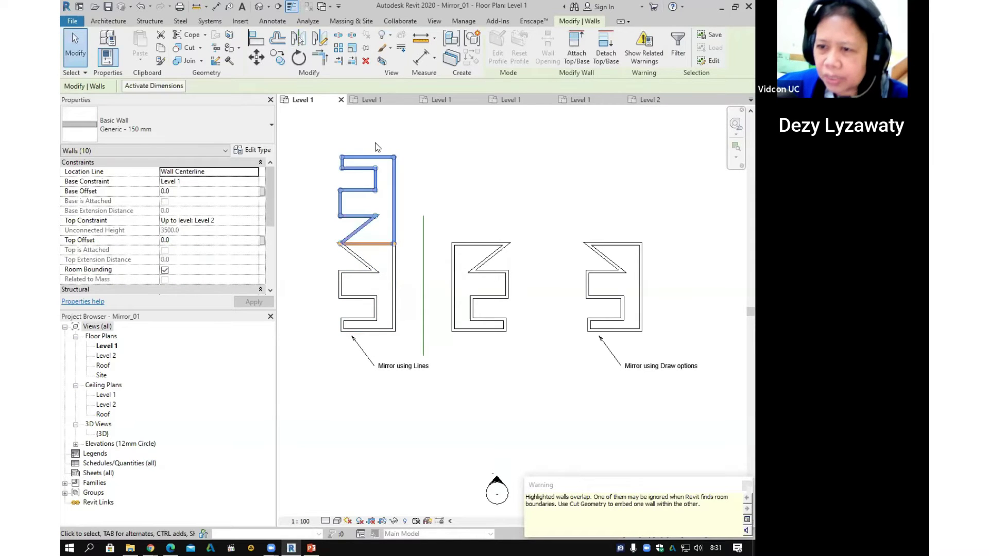
{"action": "left_click", "coordinate": [438, 255]}
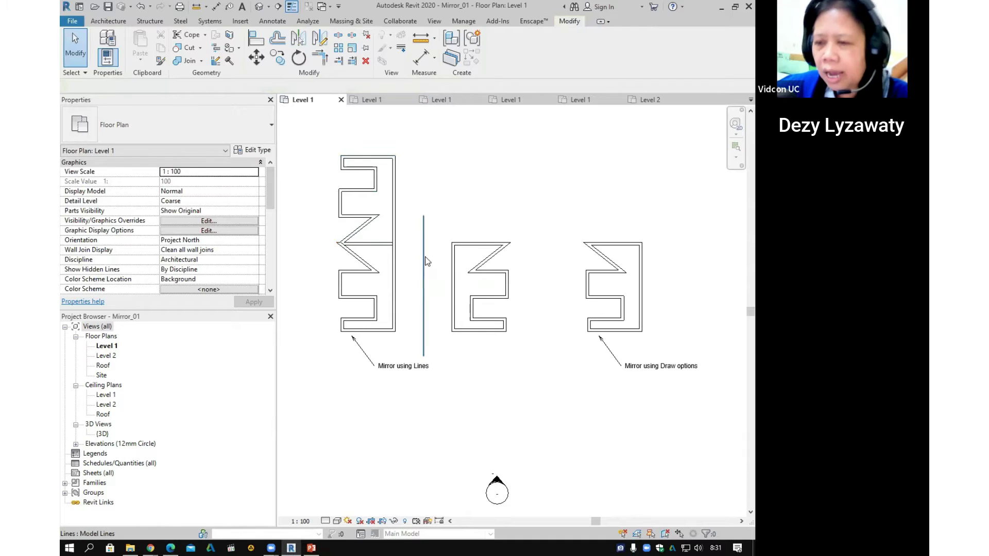
{"action": "left_click", "coordinate": [425, 256]}
{"action": "left_click", "coordinate": [489, 224]}
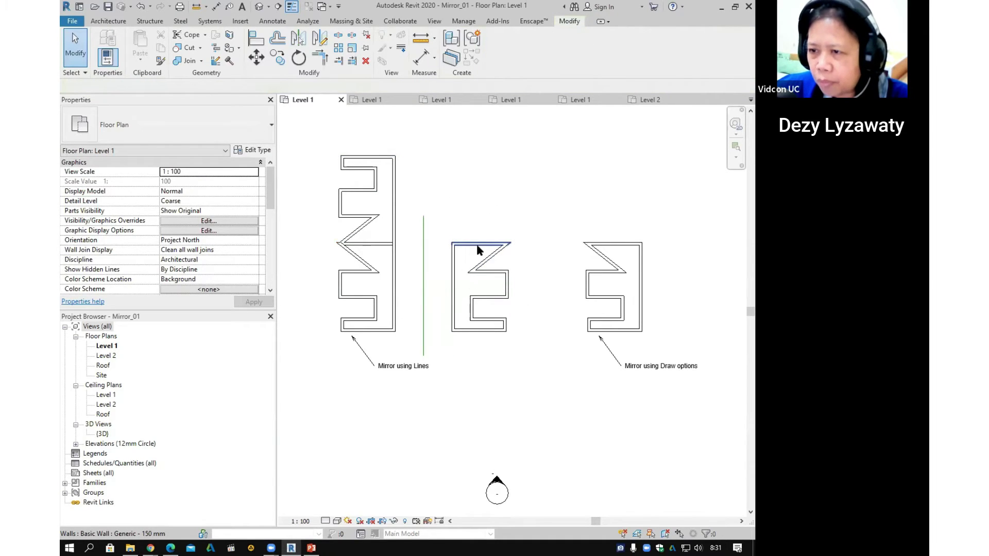
Step: Mirror a copy of the "Mirror using Draw options" walls about a drawn diagonal axis sloping down at about 38° from above the shape
{"action": "scroll", "coordinate": [471, 221], "scroll_direction": "down", "scroll_amount": 3}
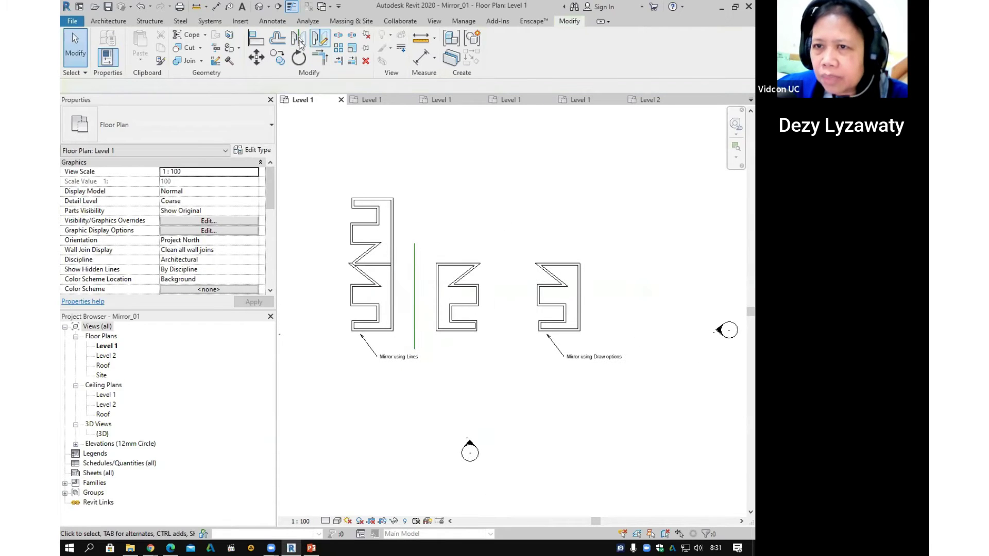
{"action": "middle_click_drag", "start_coordinate": [561, 258], "coordinate": [413, 245]}
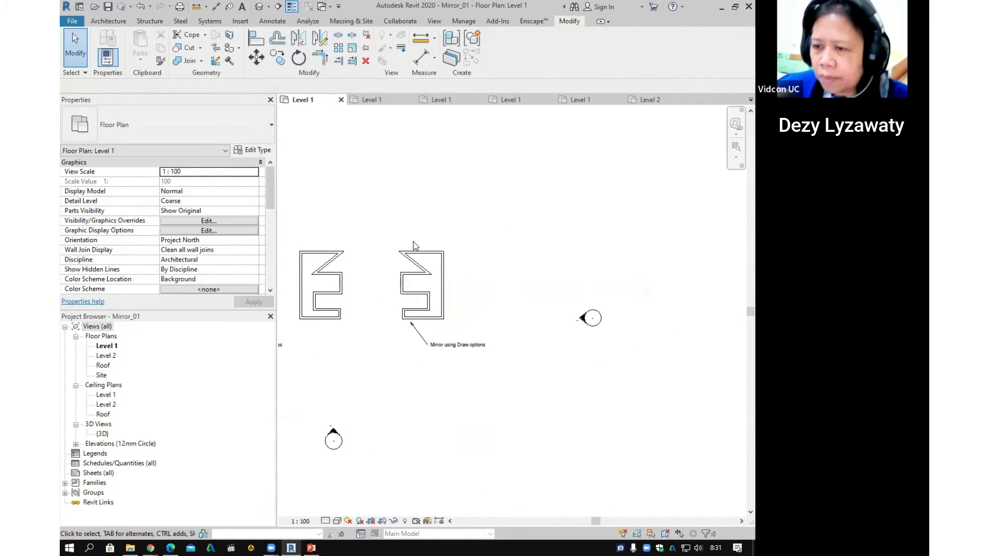
{"action": "scroll", "coordinate": [373, 227], "scroll_direction": "up", "scroll_amount": 1}
{"action": "left_click_drag", "start_coordinate": [373, 225], "coordinate": [472, 342]}
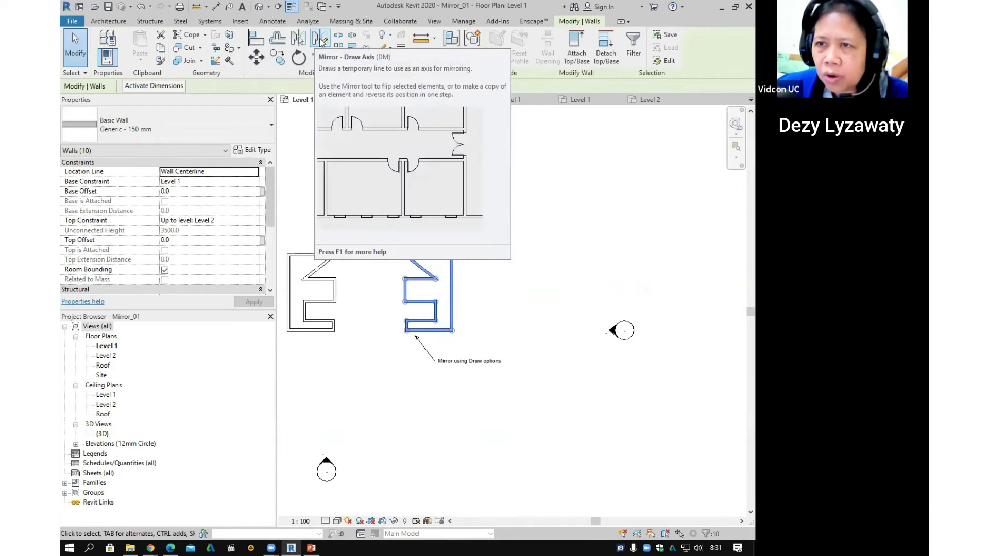
{"action": "left_click", "coordinate": [320, 40]}
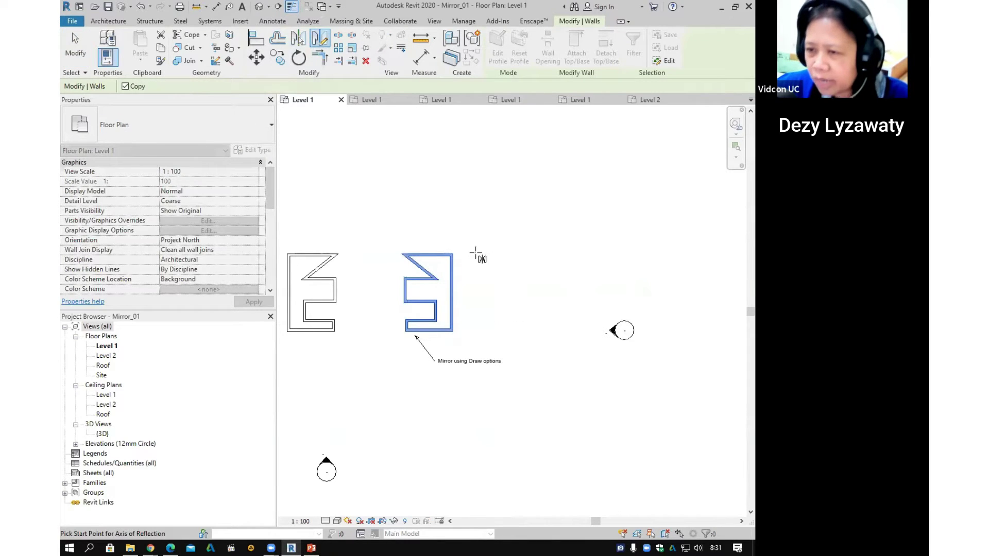
{"action": "left_click", "coordinate": [421, 212]}
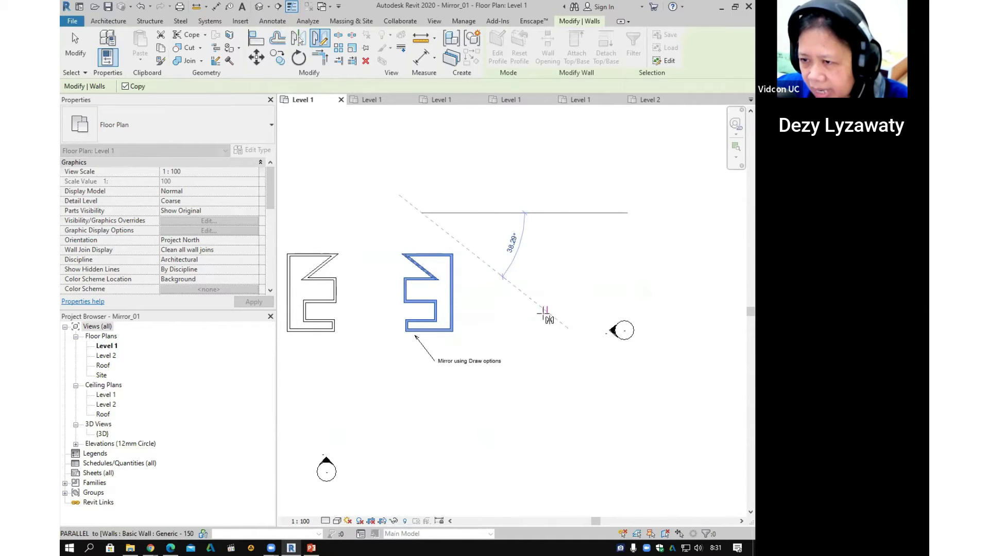
{"action": "left_click", "coordinate": [545, 315]}
{"action": "scroll", "coordinate": [559, 137], "scroll_direction": "down", "scroll_amount": 2}
{"action": "middle_click_drag", "start_coordinate": [587, 199], "coordinate": [576, 292]}
{"action": "left_click", "coordinate": [630, 285]}
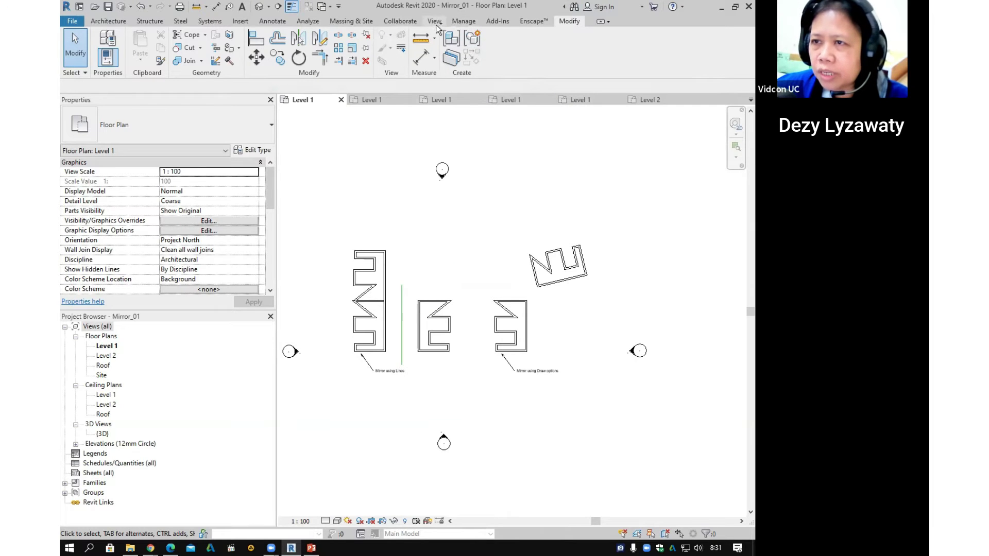
Step: Switch to the Level 1 floor plan of Split_01 and open its default 3D view
{"action": "left_click", "coordinate": [436, 24]}
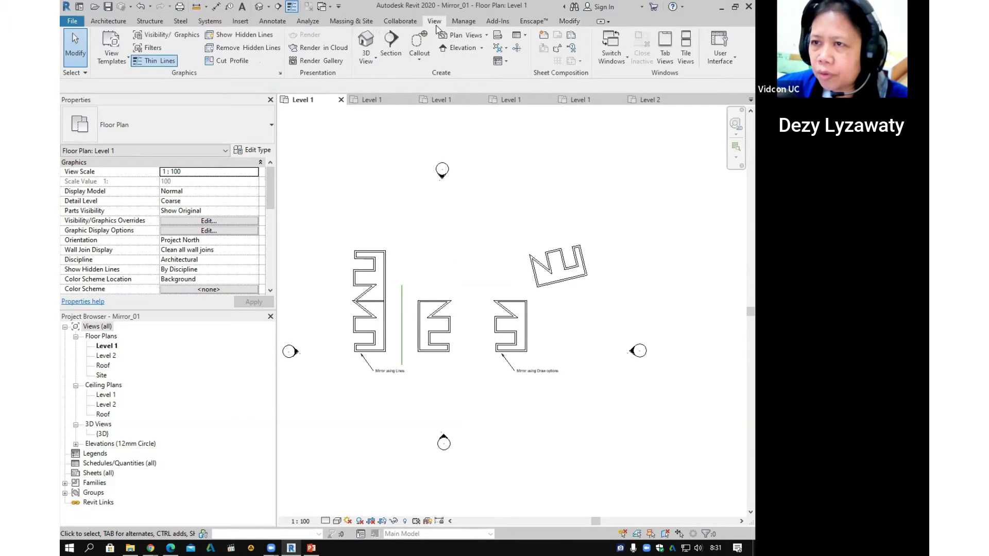
{"action": "left_click", "coordinate": [627, 60]}
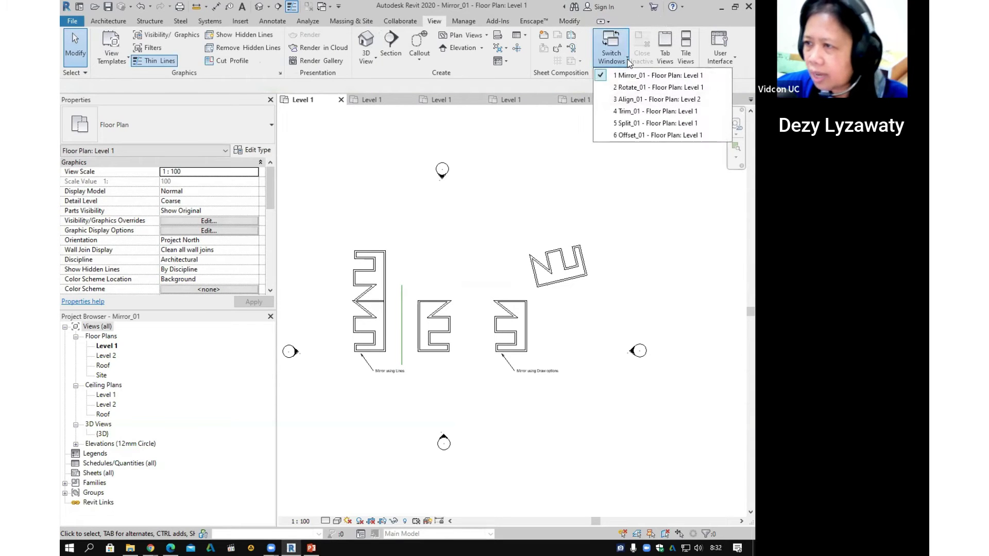
{"action": "left_click", "coordinate": [650, 124]}
{"action": "middle_click_drag", "start_coordinate": [582, 276], "coordinate": [565, 265]}
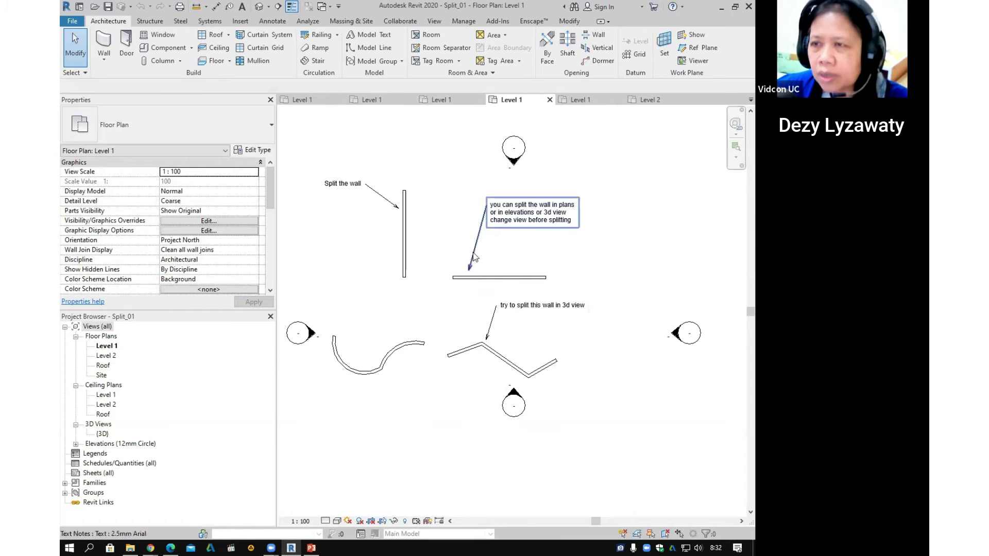
{"action": "left_click", "coordinate": [259, 6]}
{"action": "middle_click_drag", "start_coordinate": [539, 316], "coordinate": [471, 288], "text": "shift"}
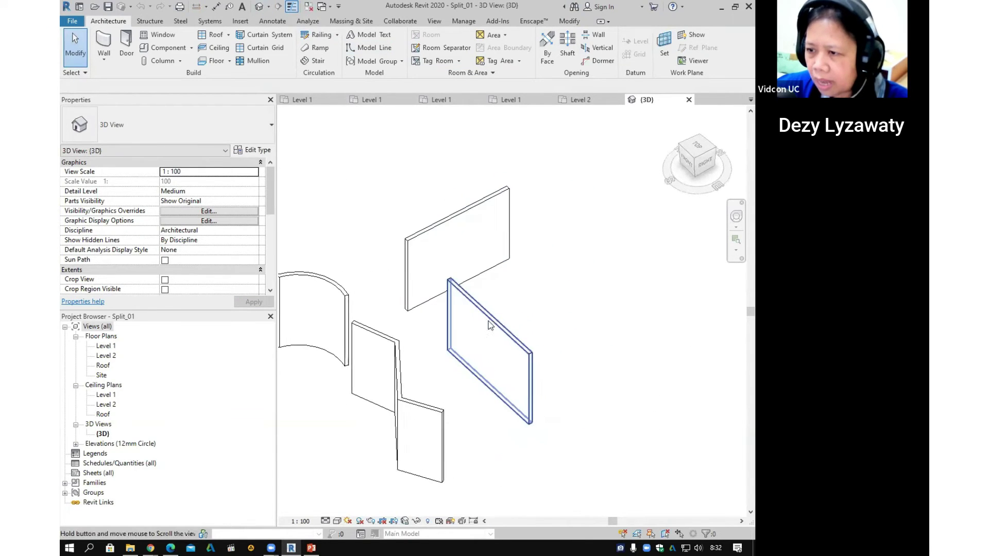
Step: Split the rear straight wall in two with Split Element in the 3D view, leaving Delete Inner Segment off
{"action": "left_click", "coordinate": [491, 294]}
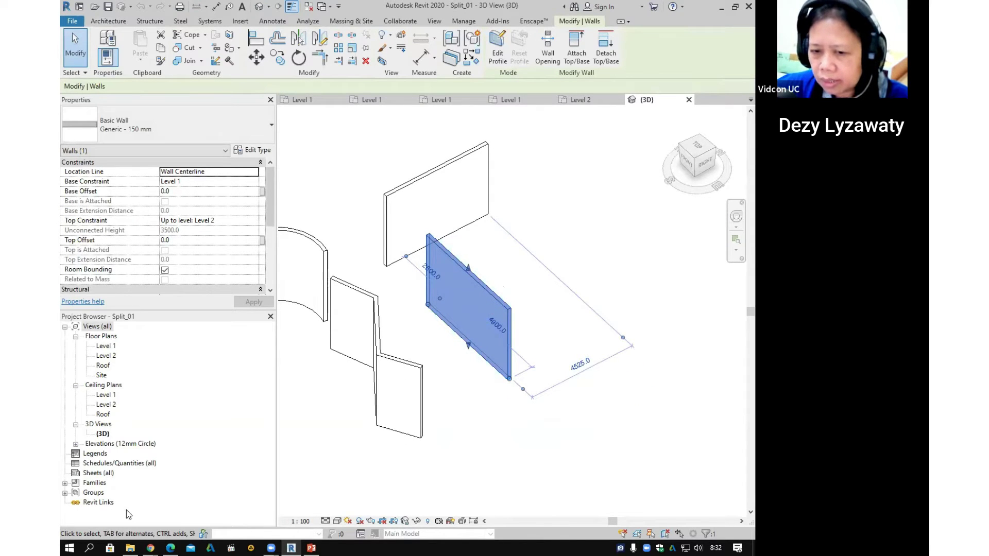
{"action": "left_click", "coordinate": [571, 260]}
{"action": "left_click", "coordinate": [493, 297]}
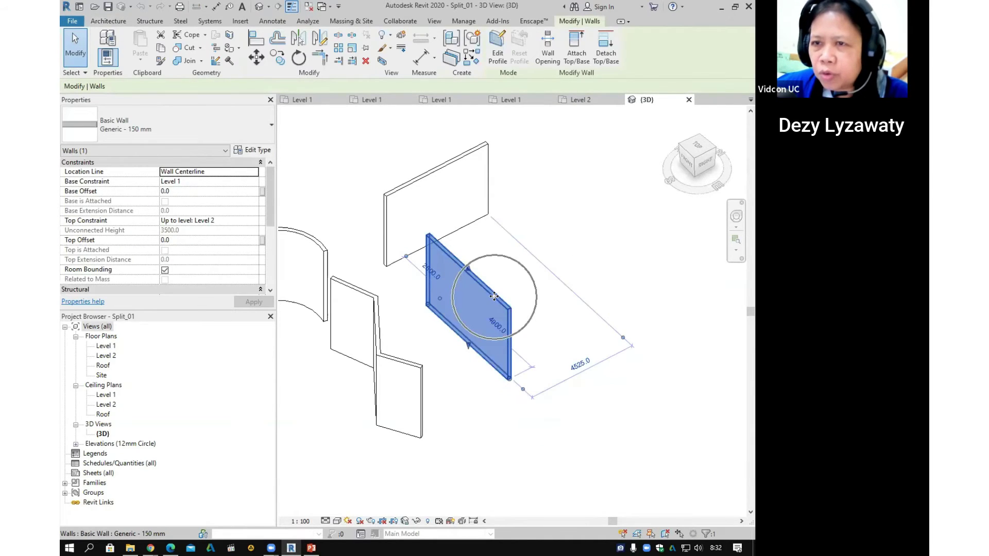
{"action": "left_click", "coordinate": [342, 38]}
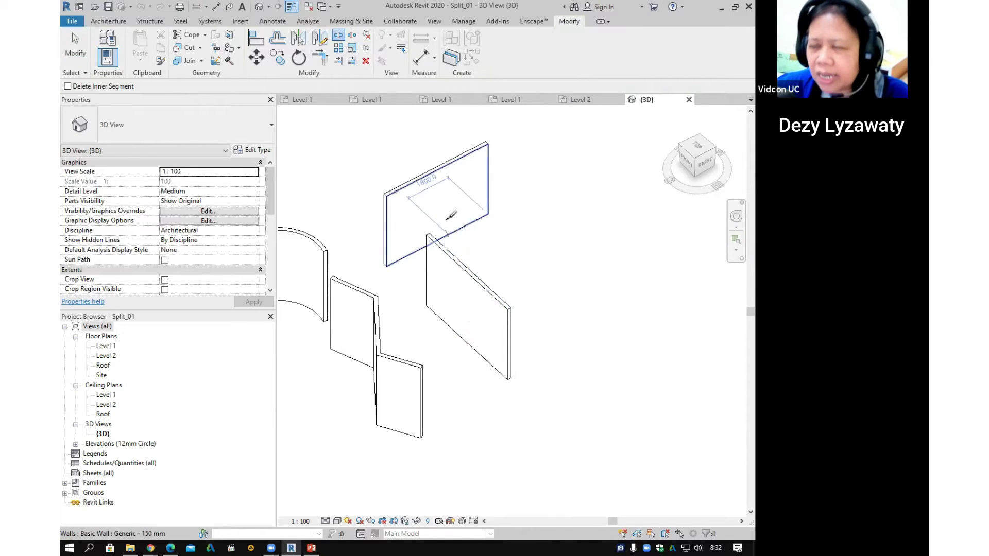
{"action": "left_click", "coordinate": [421, 178]}
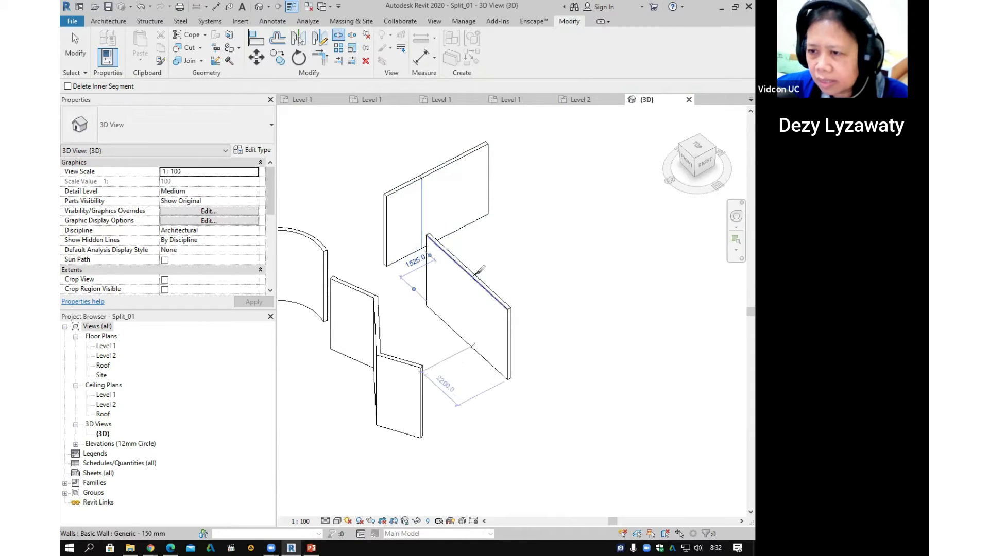
Step: Split the front straight wall at two places using Split with Gap and a joint gap of 25.4
{"action": "left_click", "coordinate": [351, 36]}
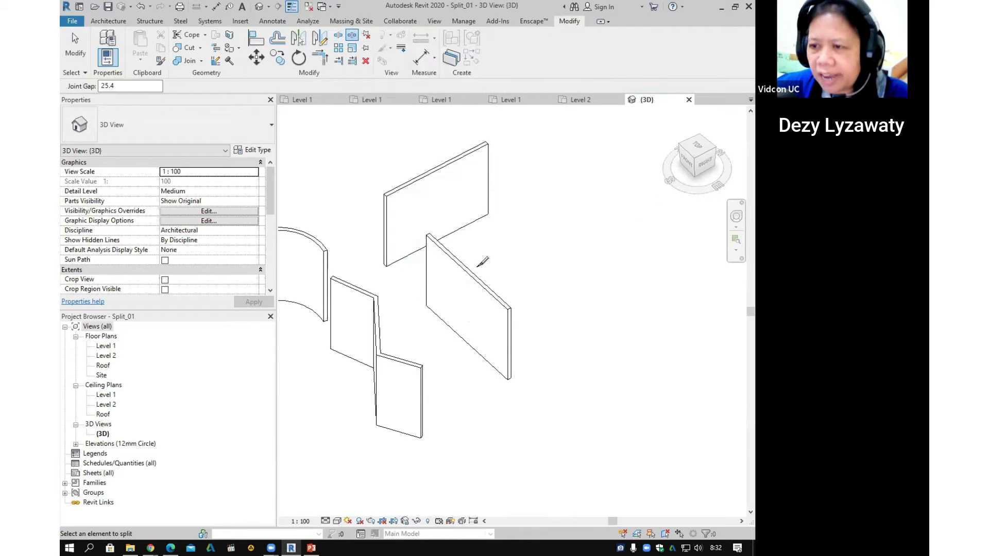
{"action": "left_click", "coordinate": [466, 303]}
{"action": "right_click", "coordinate": [541, 283]}
{"action": "left_click", "coordinate": [569, 291]}
{"action": "scroll", "coordinate": [469, 270], "scroll_direction": "up", "scroll_amount": 7}
{"action": "middle_click_drag", "start_coordinate": [489, 268], "coordinate": [502, 252], "text": "shift"}
{"action": "left_click", "coordinate": [489, 262]}
{"action": "middle_click_drag", "start_coordinate": [551, 290], "coordinate": [507, 216]}
{"action": "scroll", "coordinate": [506, 216], "scroll_direction": "down", "scroll_amount": 1}
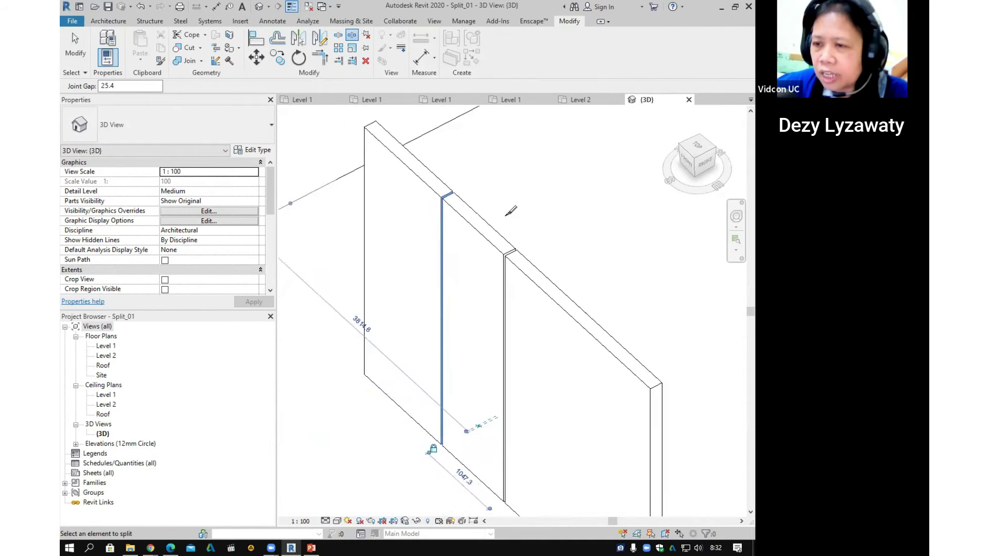
{"action": "scroll", "coordinate": [510, 211], "scroll_direction": "down", "scroll_amount": 2}
Step: Try to set the Split with Gap joint gap to 500
{"action": "left_click", "coordinate": [123, 86]}
{"action": "left_click", "coordinate": [124, 87]}
{"action": "left_click_drag", "start_coordinate": [124, 87], "coordinate": [98, 86]}
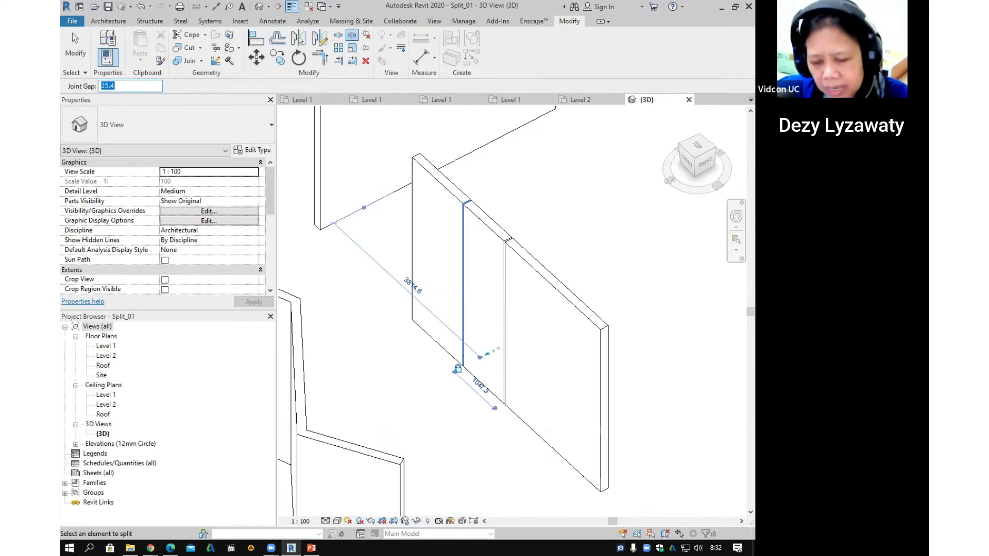
{"action": "left_click", "coordinate": [488, 257]}
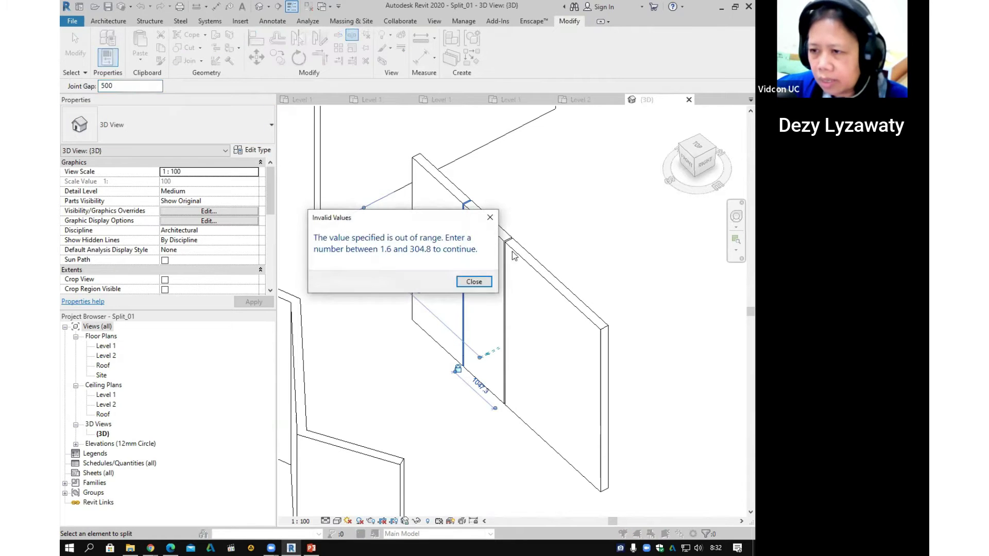
{"action": "left_click", "coordinate": [474, 282]}
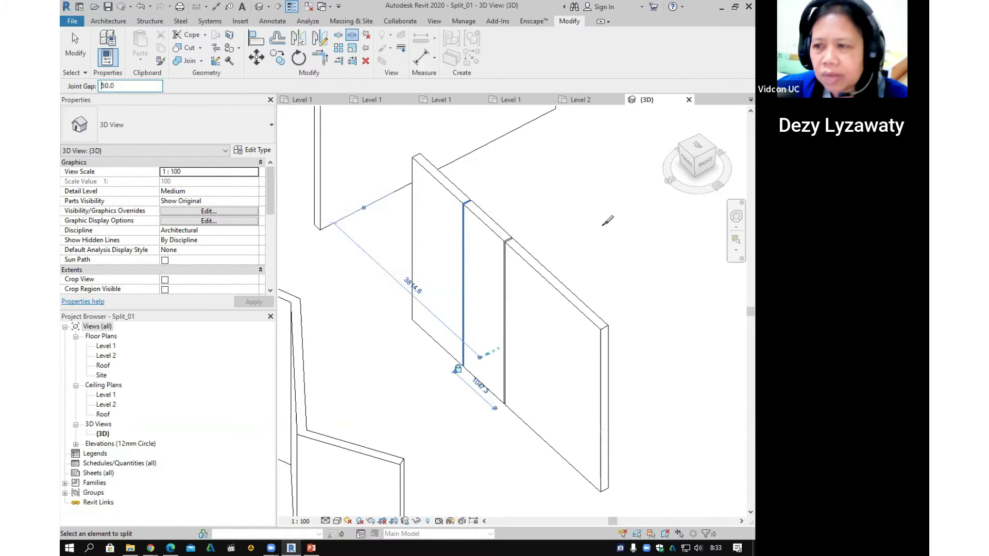
Step: Split the long undivided section of the front wall with a joint gap of 50, about 1075 from its end
{"action": "left_click", "coordinate": [563, 287]}
{"action": "middle_click_drag", "start_coordinate": [620, 286], "coordinate": [608, 252]}
{"action": "scroll", "coordinate": [561, 244], "scroll_direction": "up", "scroll_amount": 3}
{"action": "scroll", "coordinate": [557, 247], "scroll_direction": "down", "scroll_amount": 2}
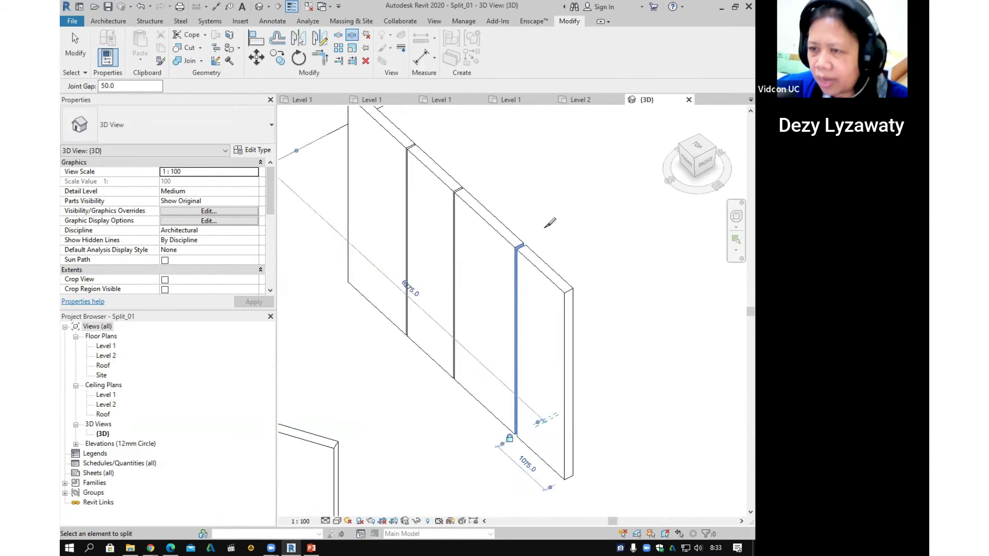
{"action": "scroll", "coordinate": [517, 216], "scroll_direction": "down", "scroll_amount": 3}
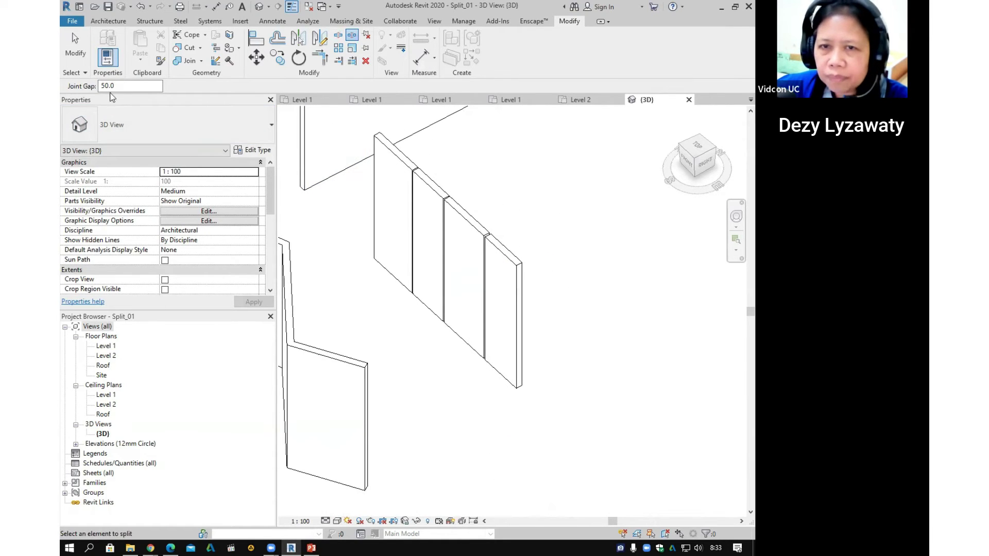
Step: Set the joint gap to 100 and split the front wall into many narrow panels along its whole length
{"action": "type", "text": "100"}
{"action": "key", "text": "Return"}
{"action": "left_click", "coordinate": [507, 233]}
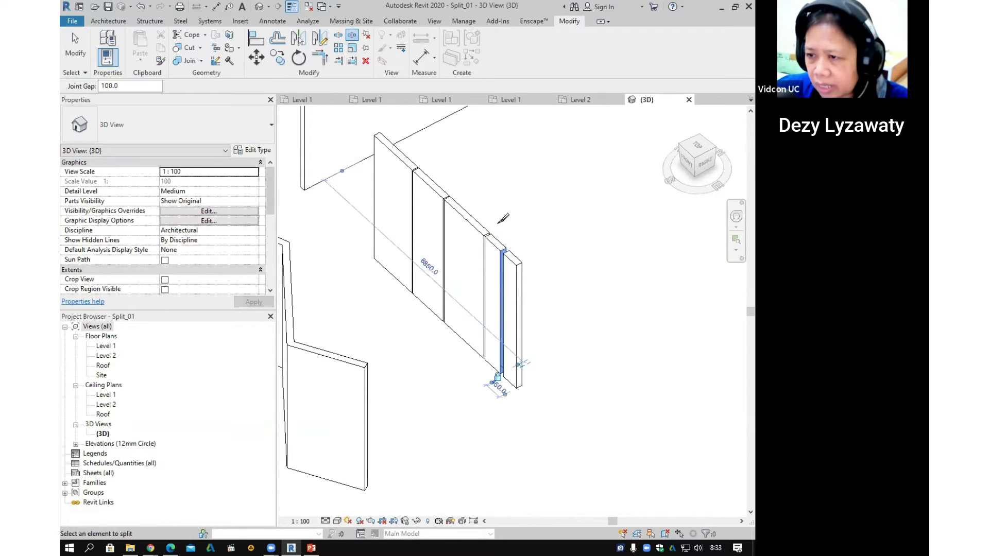
{"action": "left_click", "coordinate": [464, 191]}
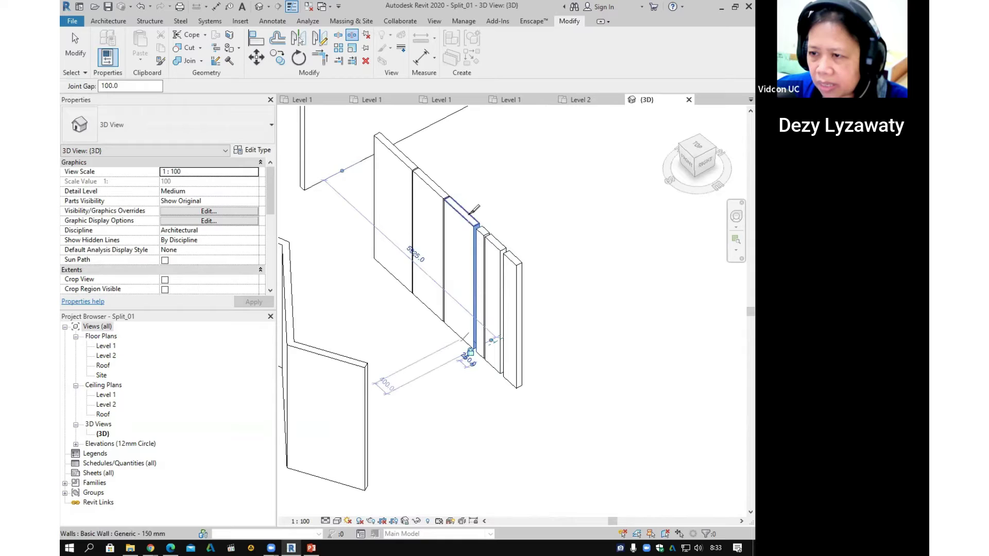
{"action": "left_click", "coordinate": [452, 183]}
{"action": "left_click", "coordinate": [441, 175]}
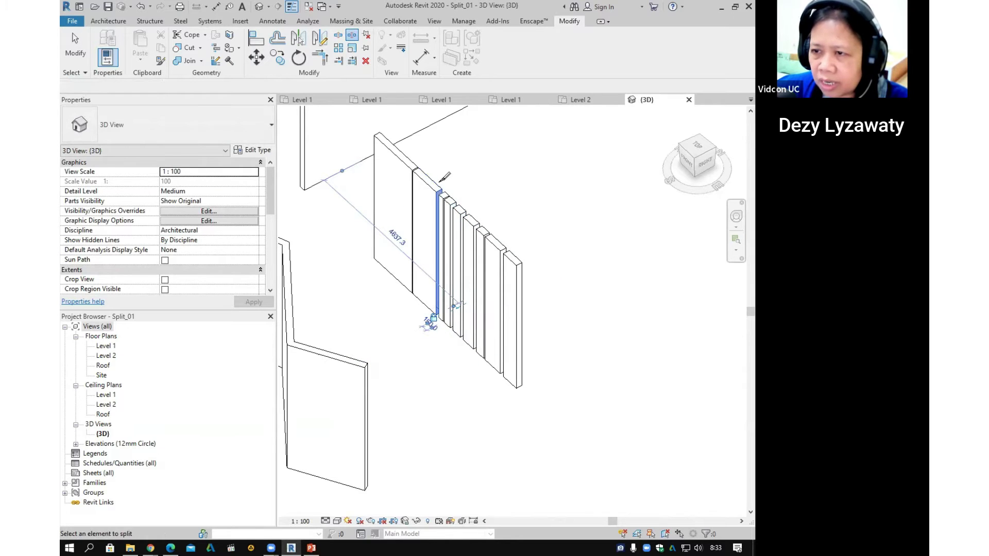
{"action": "left_click", "coordinate": [432, 168]}
{"action": "left_click", "coordinate": [423, 159]}
{"action": "left_click", "coordinate": [414, 153]}
{"action": "left_click", "coordinate": [406, 144]}
{"action": "left_click", "coordinate": [397, 137]}
{"action": "scroll", "coordinate": [534, 265], "scroll_direction": "down", "scroll_amount": 3}
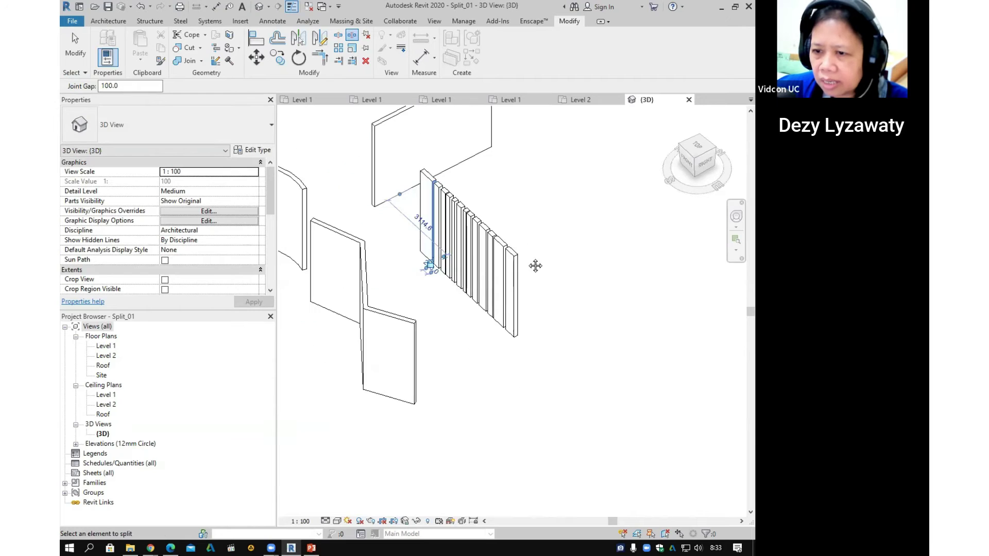
{"action": "scroll", "coordinate": [511, 261], "scroll_direction": "up", "scroll_amount": 2}
{"action": "left_click", "coordinate": [493, 273]}
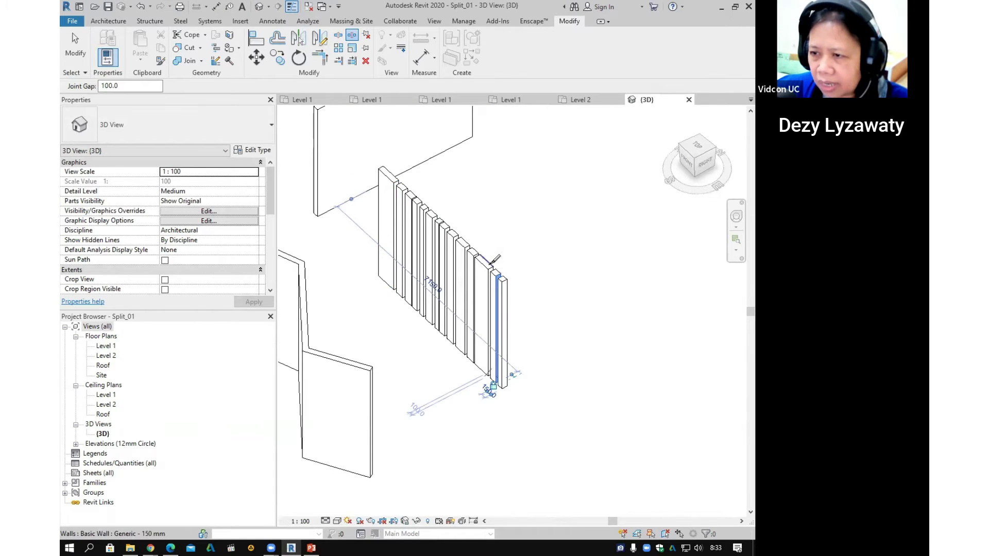
Step: Set the joint gap to 200 and split all three segments of the zigzag wall at several places
{"action": "middle_click_drag", "start_coordinate": [537, 255], "coordinate": [686, 197]}
{"action": "left_click_drag", "start_coordinate": [123, 86], "coordinate": [65, 83]}
{"action": "left_click", "coordinate": [119, 88]}
{"action": "double_click", "coordinate": [120, 87]}
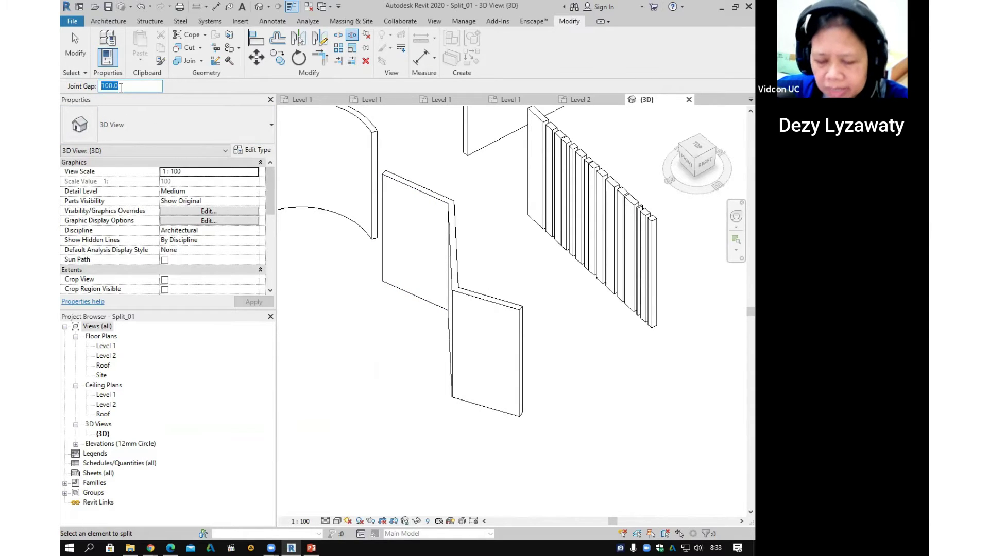
{"action": "type", "text": "200.0"}
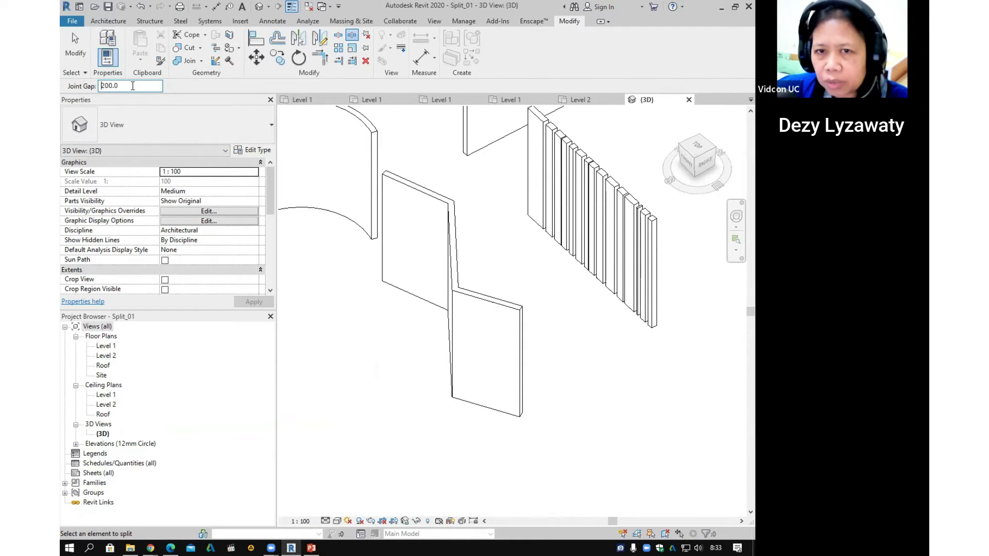
{"action": "left_click", "coordinate": [515, 304]}
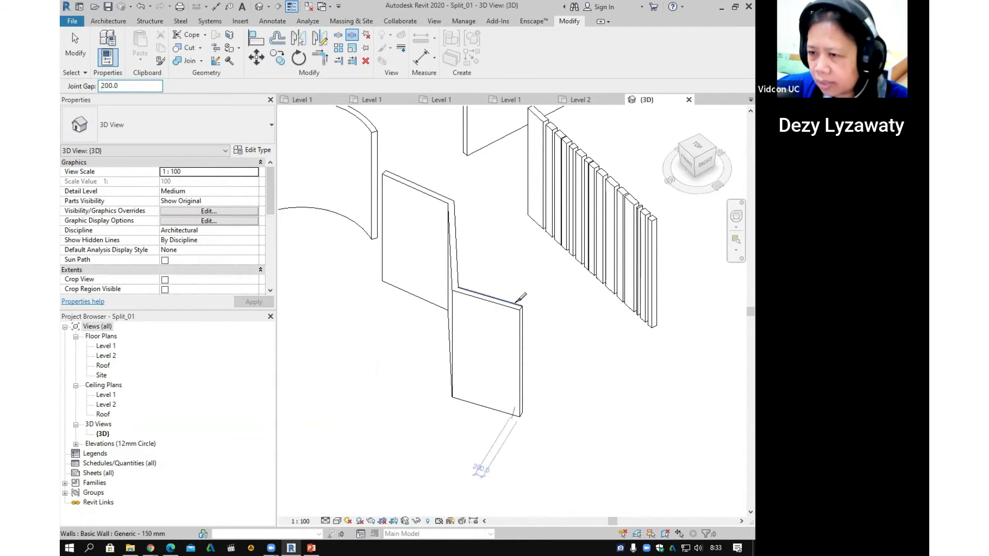
{"action": "left_click", "coordinate": [493, 293]}
{"action": "left_click", "coordinate": [479, 288]}
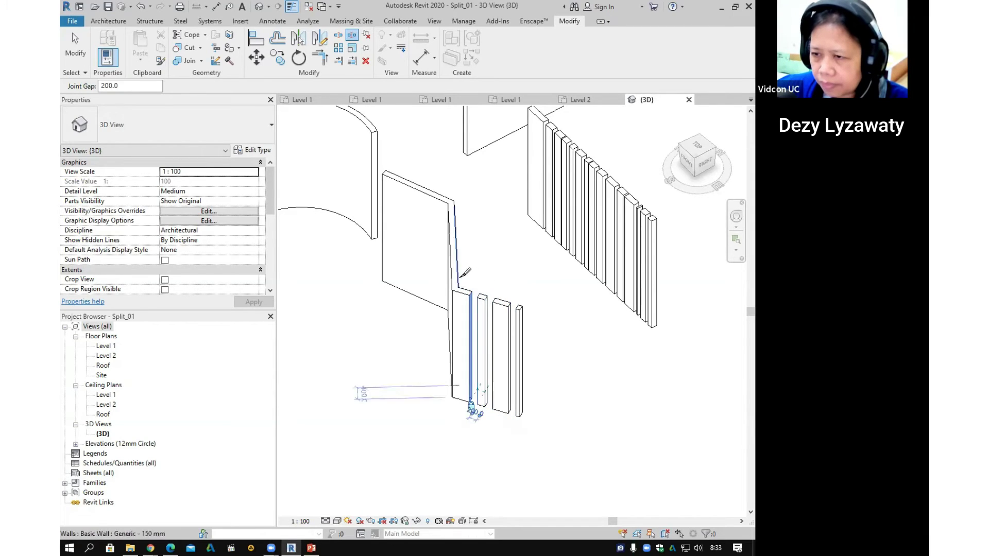
{"action": "left_click", "coordinate": [423, 181]}
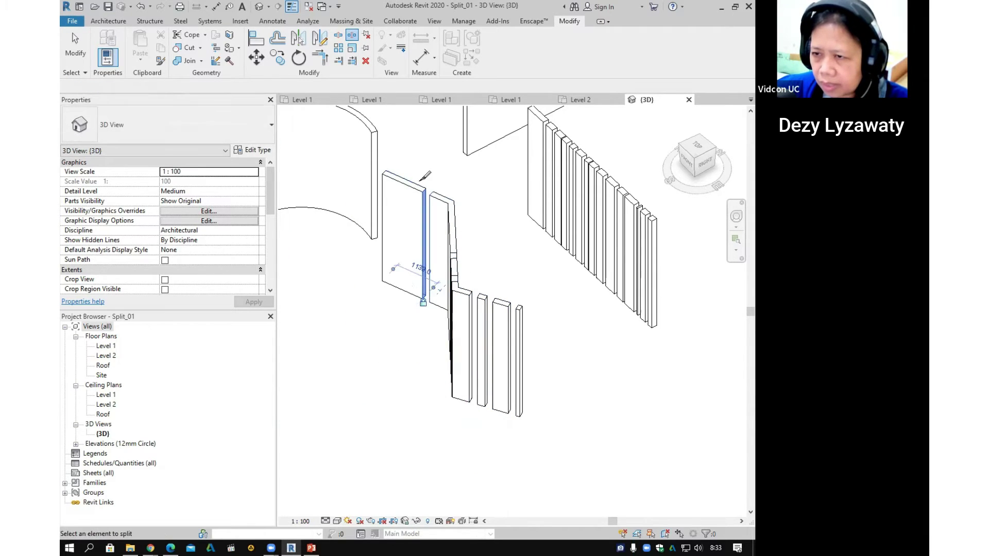
{"action": "left_click", "coordinate": [407, 181]}
{"action": "key", "text": "s"}
{"action": "key", "text": "l"}
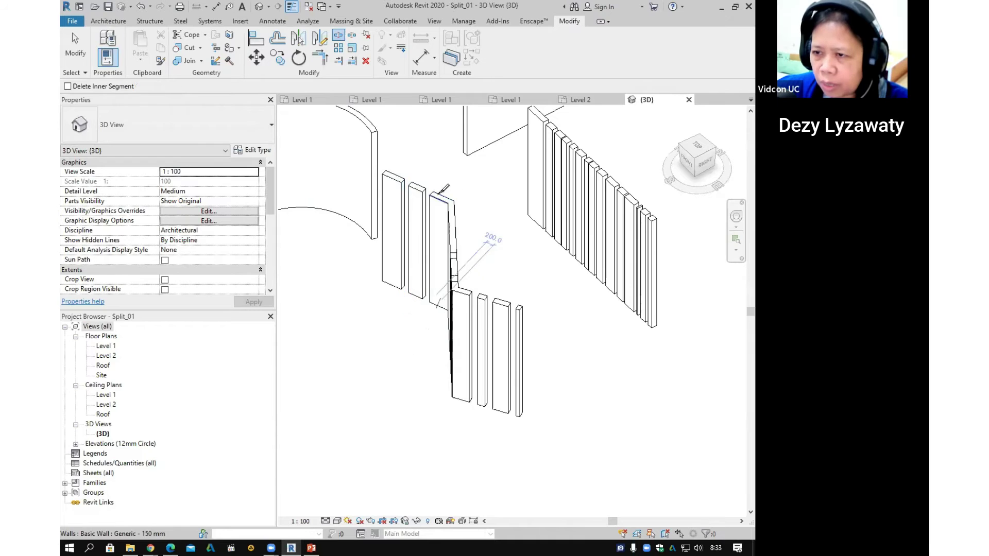
{"action": "middle_click_drag", "start_coordinate": [444, 188], "coordinate": [604, 309]}
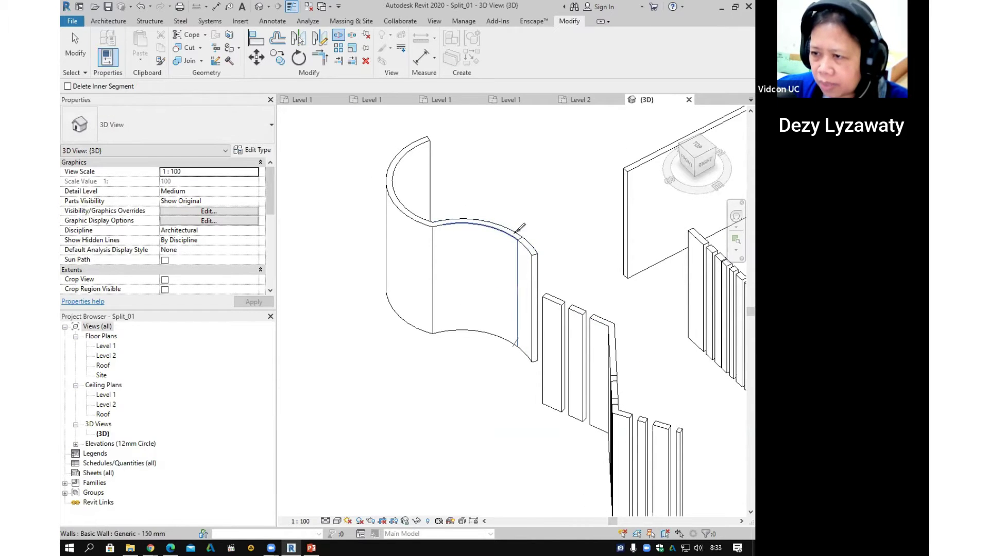
{"action": "scroll", "coordinate": [517, 231], "scroll_direction": "down", "scroll_amount": 2}
{"action": "key", "text": "Escape"}
{"action": "middle_click_drag", "start_coordinate": [580, 280], "coordinate": [403, 257]}
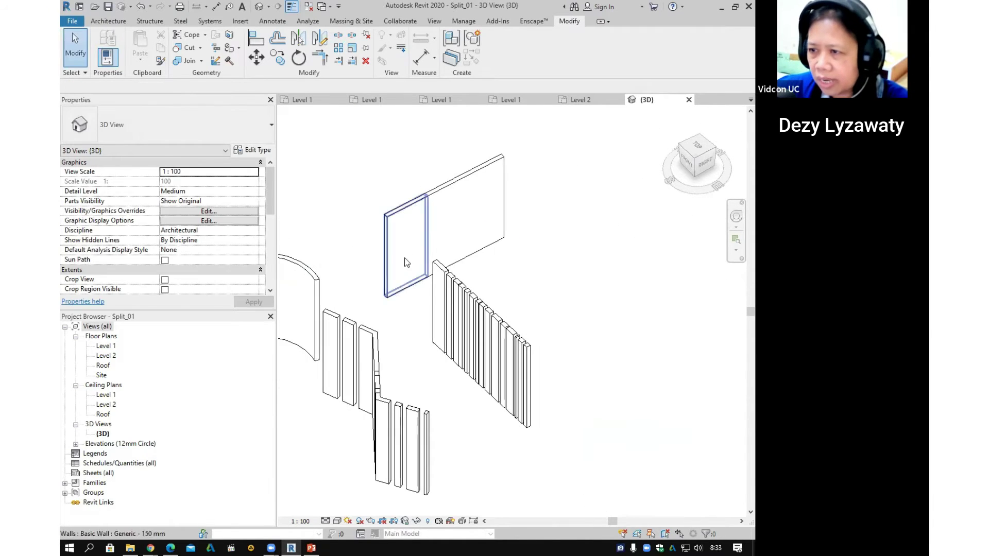
{"action": "scroll", "coordinate": [513, 245], "scroll_direction": "down", "scroll_amount": 2}
{"action": "scroll", "coordinate": [560, 309], "scroll_direction": "up", "scroll_amount": 2}
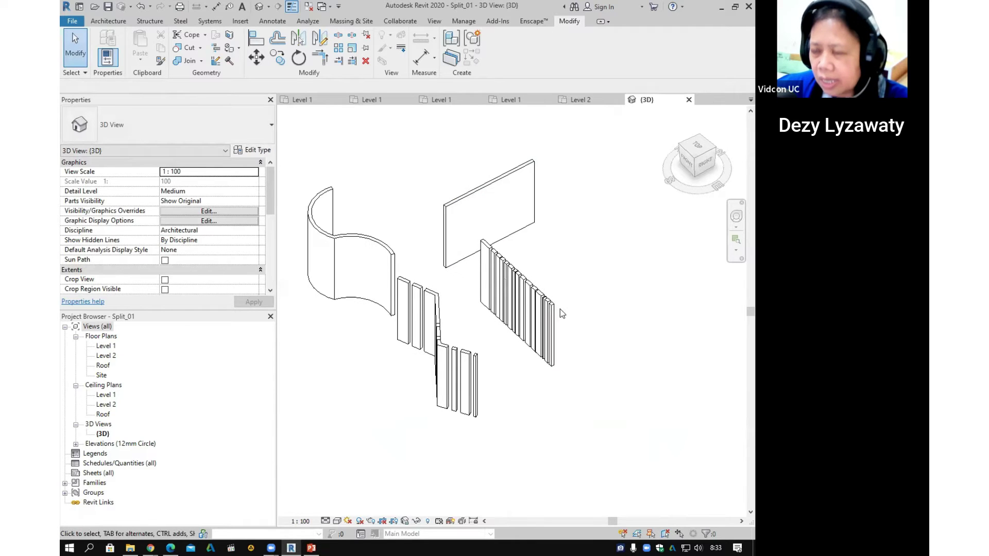
{"action": "left_click", "coordinate": [355, 37]}
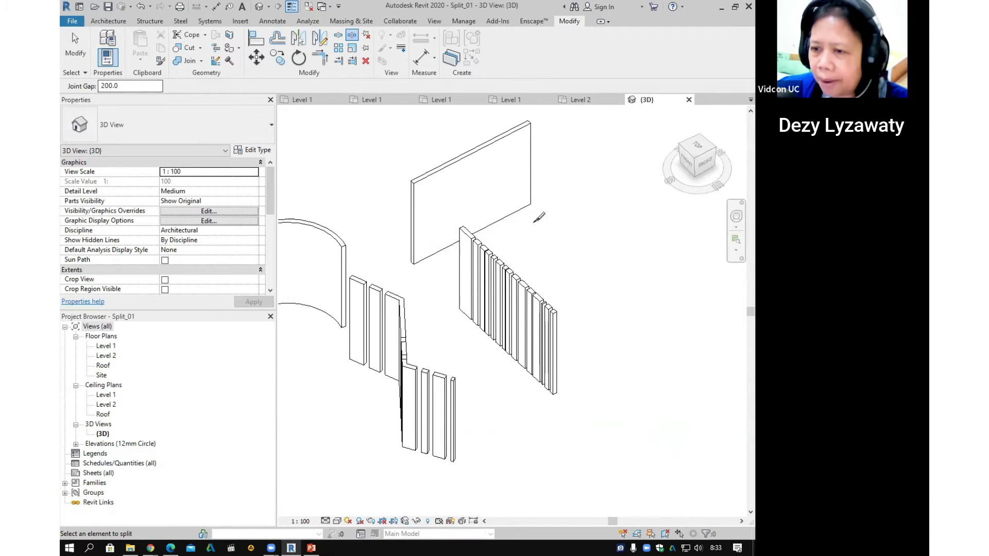
{"action": "middle_click_drag", "start_coordinate": [505, 154], "coordinate": [513, 190]}
{"action": "key", "text": "Escape"}
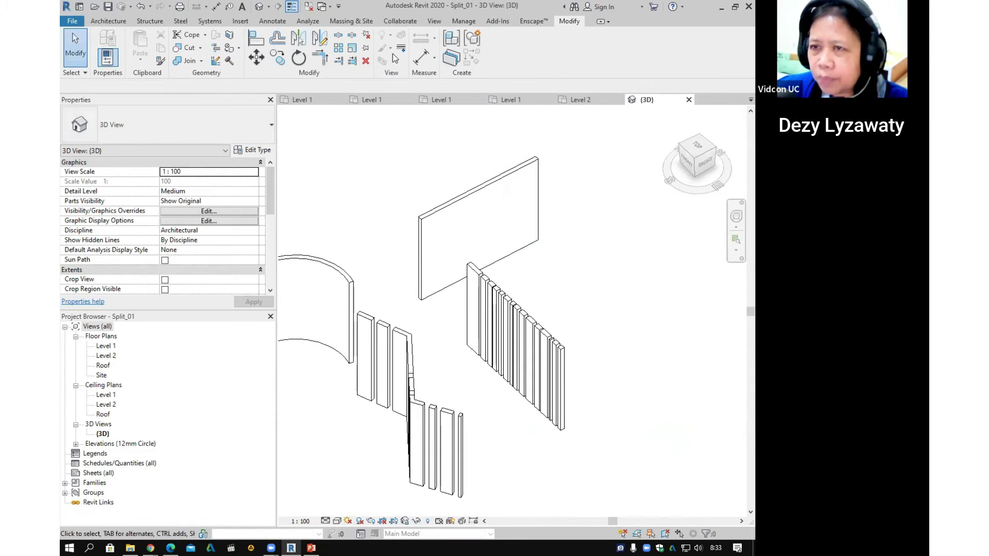
Step: Split the rear straight wall at two more places towards its far end with Split Element, leaving Delete Inner Segment off
{"action": "left_click", "coordinate": [339, 36]}
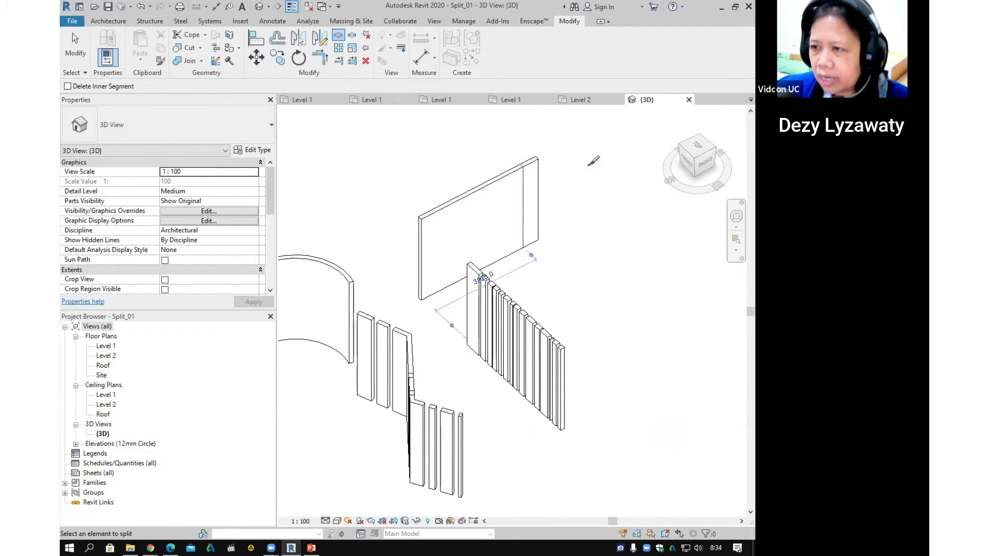
{"action": "left_click", "coordinate": [539, 187]}
{"action": "key", "text": "Escape"}
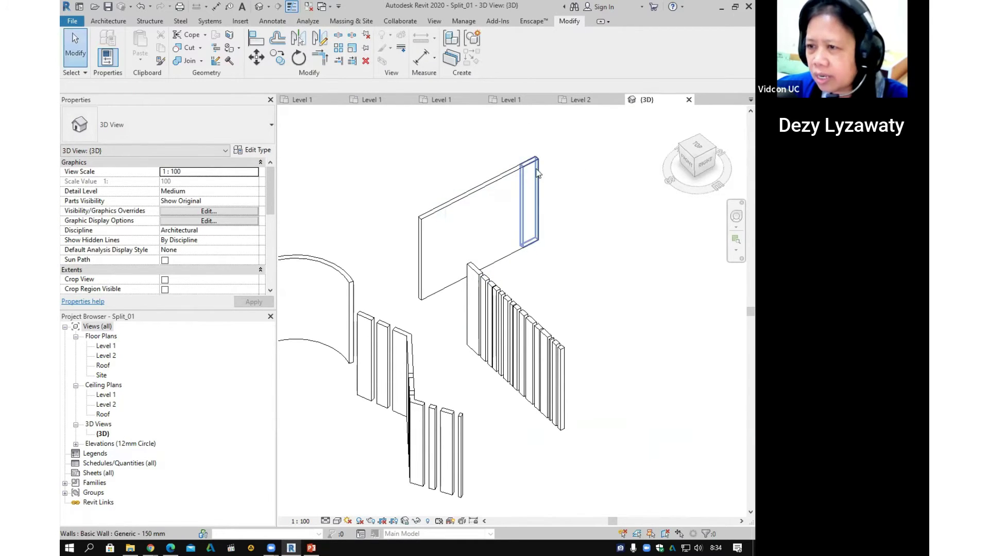
Step: Lower the top of the rear wall's narrow end segment with its shape handle so it forms a step
{"action": "left_click", "coordinate": [515, 181]}
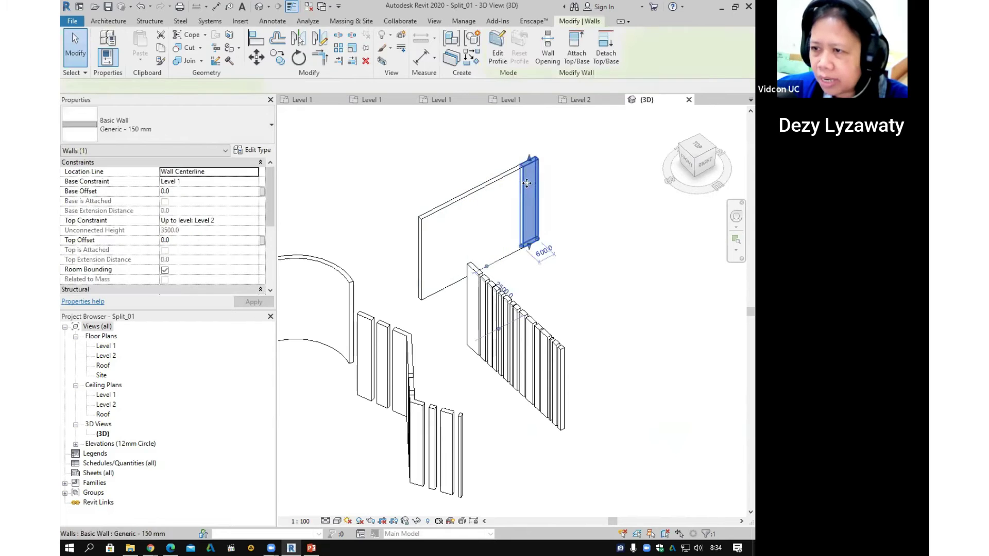
{"action": "left_click_drag", "start_coordinate": [505, 175], "coordinate": [428, 218]}
{"action": "left_click", "coordinate": [555, 227]}
{"action": "left_click", "coordinate": [536, 165]}
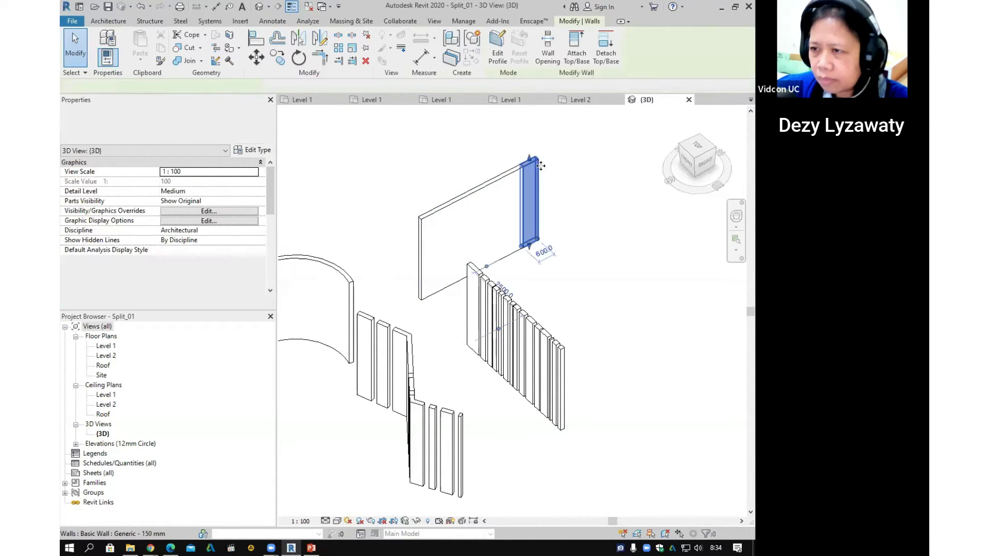
{"action": "scroll", "coordinate": [548, 169], "scroll_direction": "up", "scroll_amount": 2}
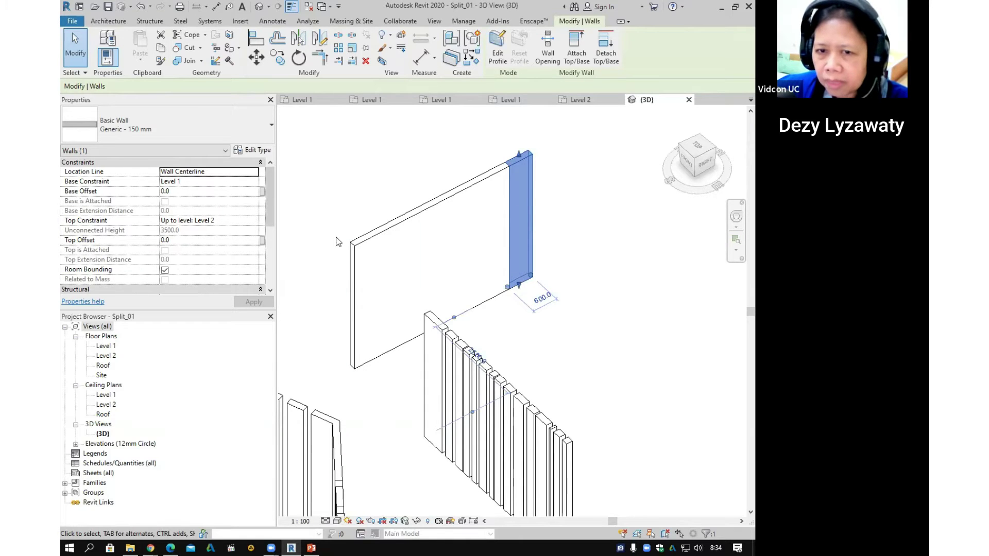
{"action": "left_click", "coordinate": [520, 154]}
{"action": "left_click_drag", "start_coordinate": [520, 157], "coordinate": [519, 202]}
{"action": "left_click", "coordinate": [570, 216]}
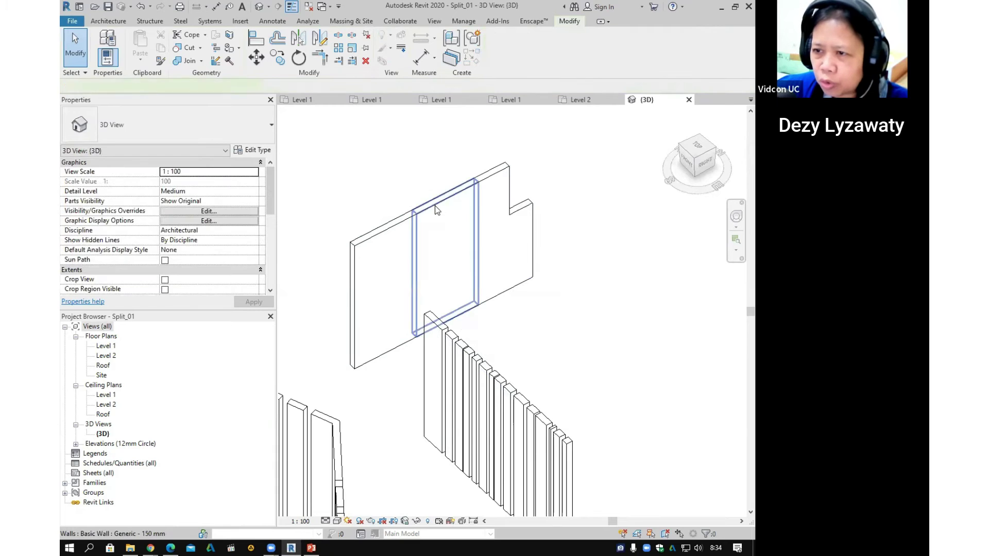
Step: Lower the top of the rear wall's middle segment by about 649 with its shape handle, leaving nothing selected
{"action": "left_click", "coordinate": [434, 205]}
{"action": "key", "text": "Delete"}
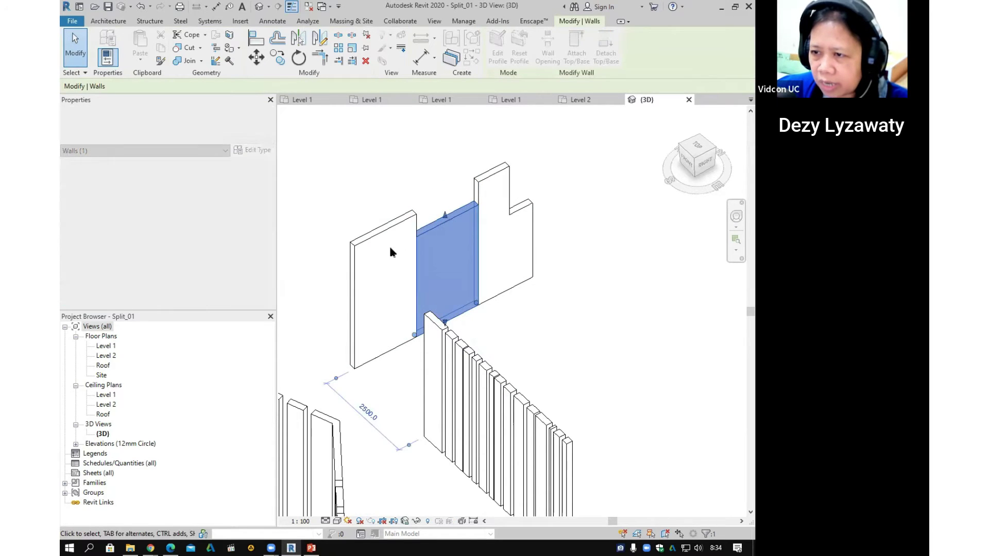
{"action": "left_click", "coordinate": [379, 234]}
{"action": "scroll", "coordinate": [378, 235], "scroll_direction": "down", "scroll_amount": 2}
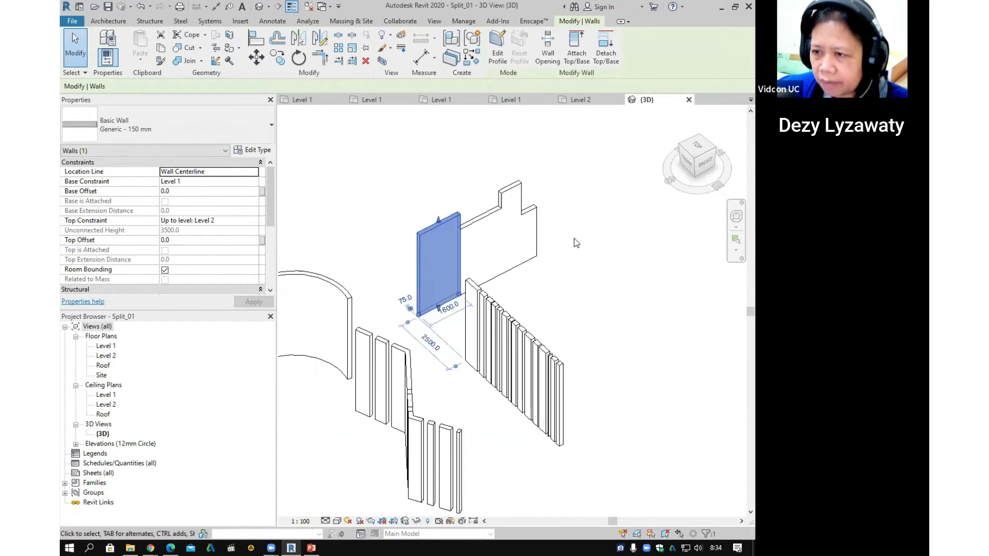
{"action": "key", "text": "Delete"}
{"action": "scroll", "coordinate": [547, 186], "scroll_direction": "down", "scroll_amount": 2}
{"action": "middle_click_drag", "start_coordinate": [547, 186], "coordinate": [531, 253]}
{"action": "scroll", "coordinate": [525, 260], "scroll_direction": "up", "scroll_amount": 2}
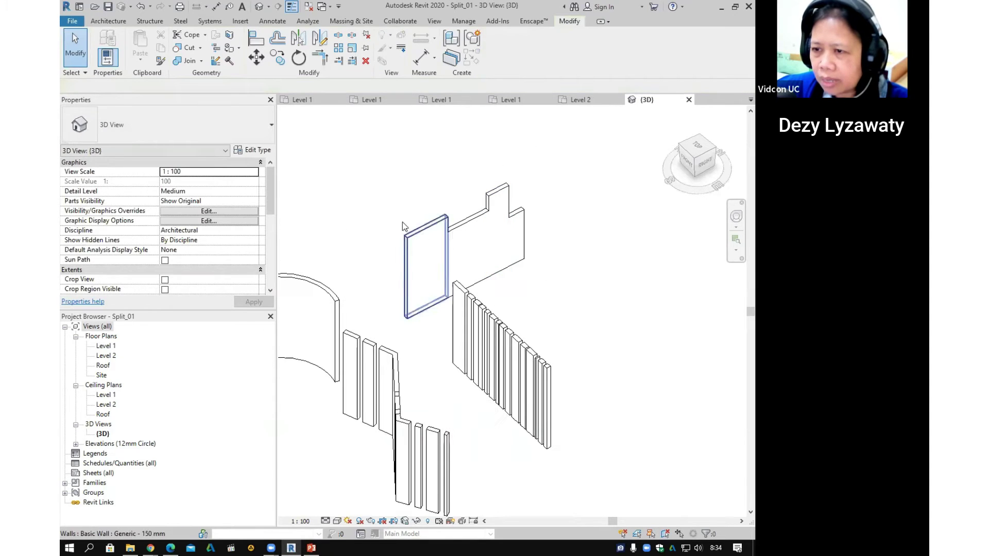
Step: Split the rear wall's full-height near end segment in half with Split Element, leaving Delete Inner Segment off
{"action": "left_click", "coordinate": [421, 231]}
{"action": "left_click", "coordinate": [338, 35]}
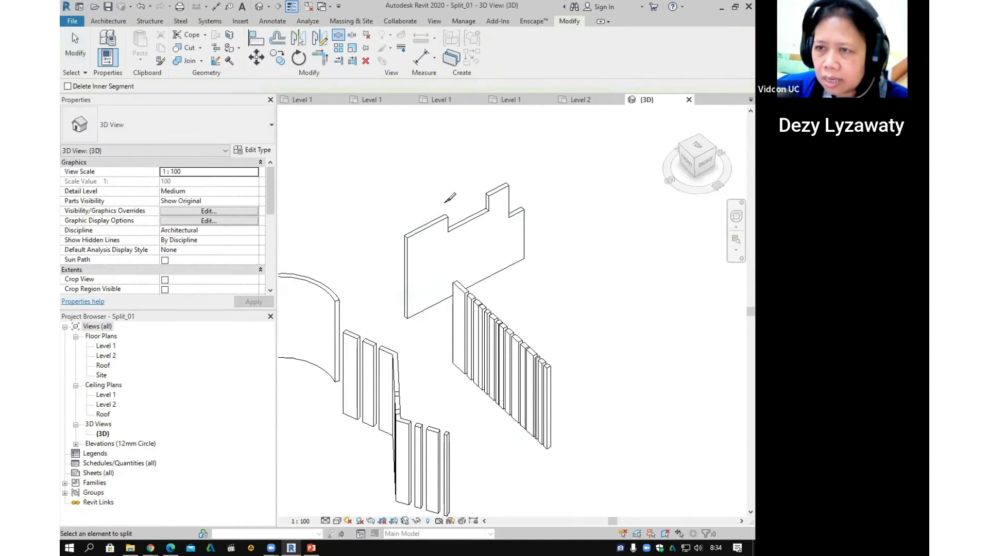
{"action": "left_click", "coordinate": [427, 228]}
{"action": "key", "text": "Escape"}
{"action": "key", "text": "Escape"}
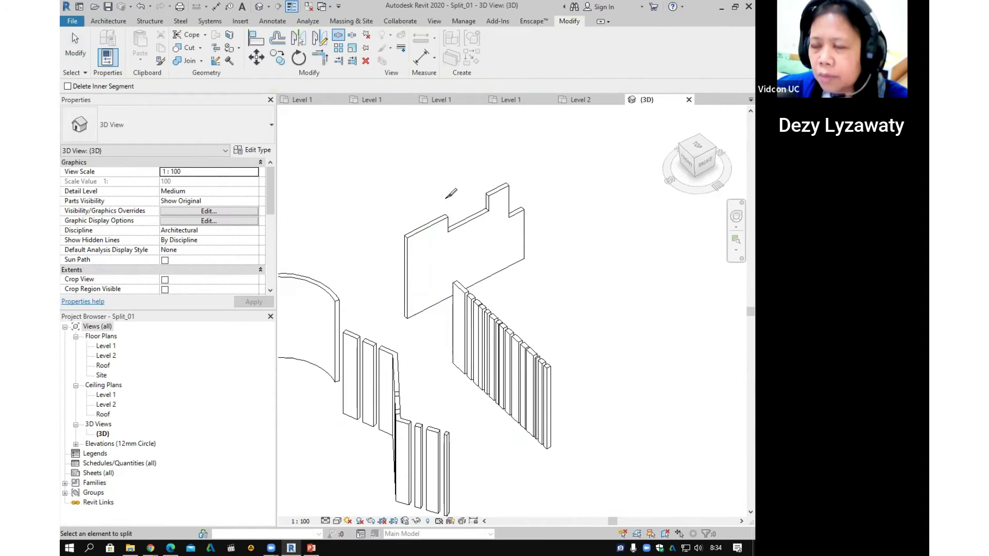
Step: Select individual segments of the rear wall to check how it is divided
{"action": "scroll", "coordinate": [446, 198], "scroll_direction": "up", "scroll_amount": 1}
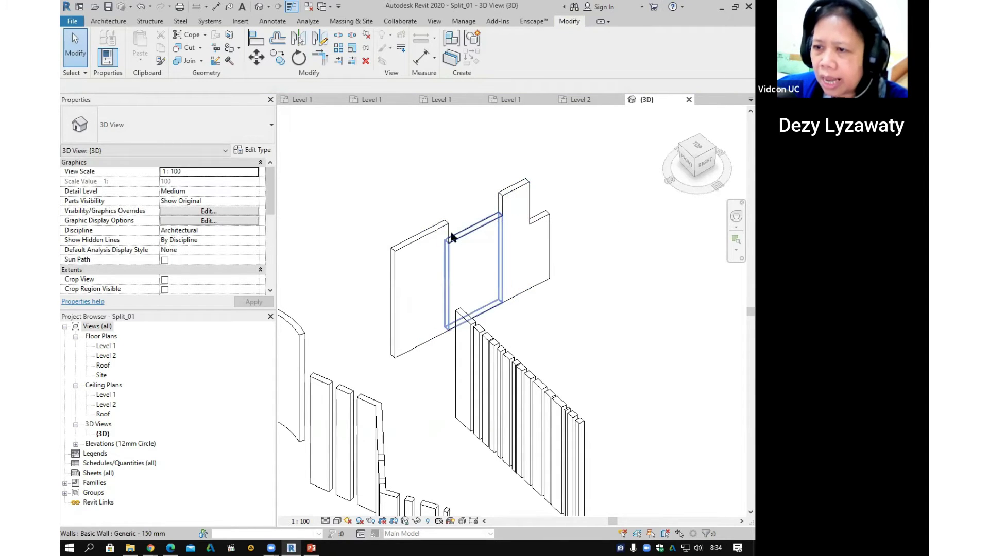
{"action": "left_click", "coordinate": [431, 236]}
{"action": "left_click", "coordinate": [411, 245]}
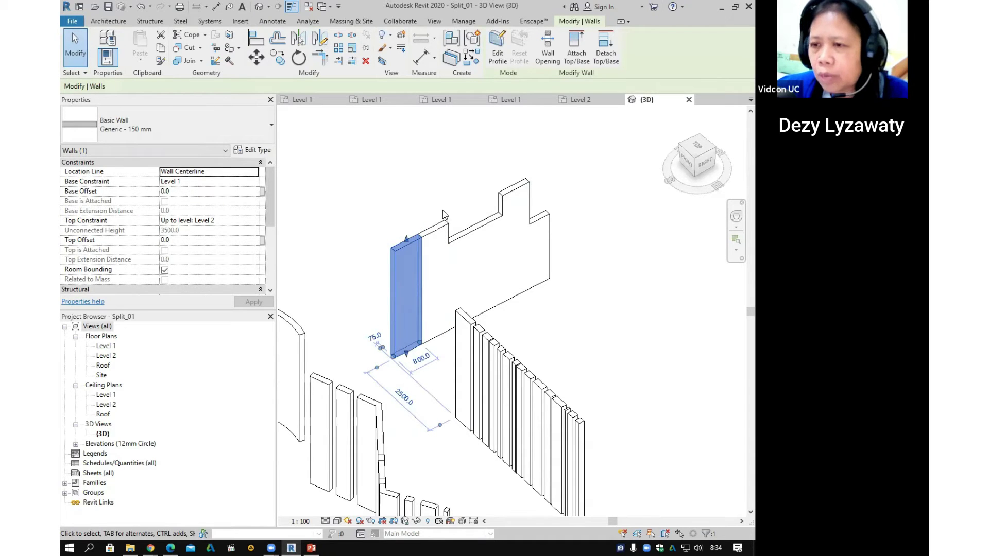
{"action": "left_click", "coordinate": [486, 224]}
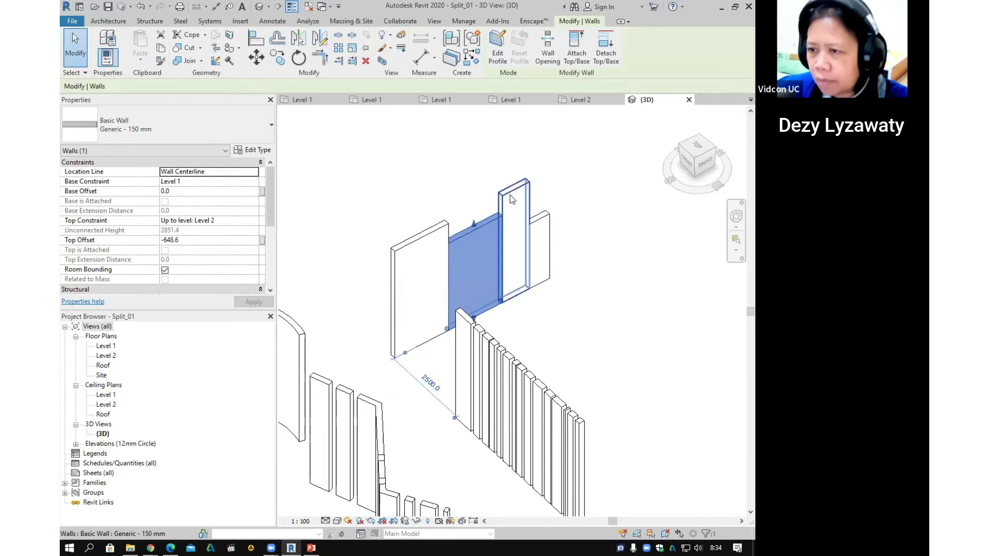
Step: Select the rear wall's stepped segments towards the far end in turn to check that each is separate
{"action": "left_click", "coordinate": [510, 196]}
{"action": "left_click", "coordinate": [539, 218]}
{"action": "left_click", "coordinate": [501, 201]}
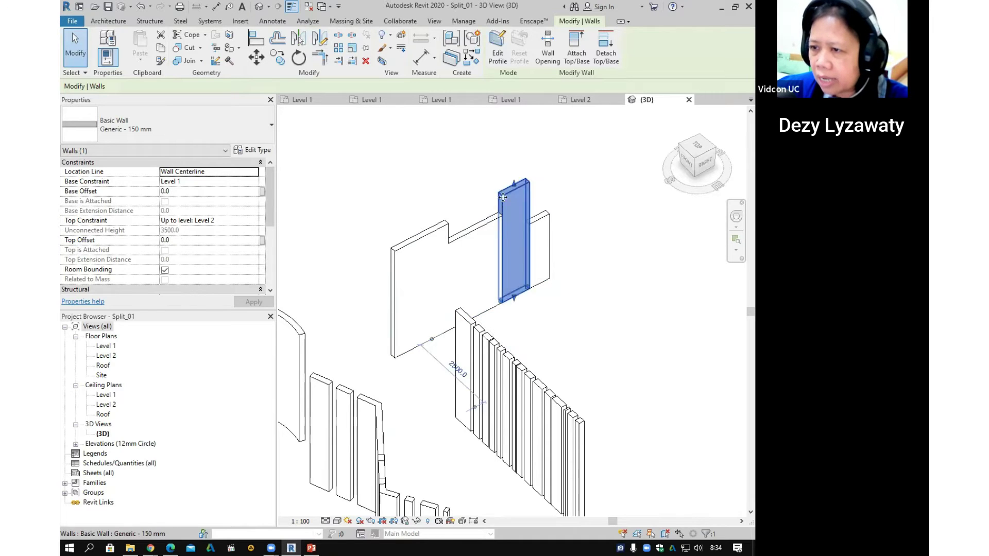
{"action": "left_click", "coordinate": [497, 232]}
{"action": "left_click", "coordinate": [498, 236]}
{"action": "left_click", "coordinate": [539, 226]}
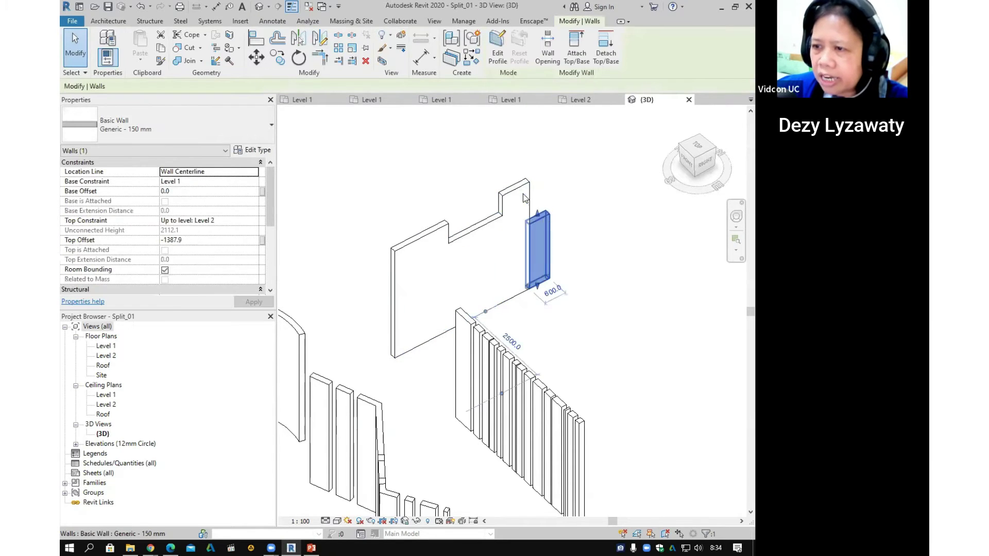
{"action": "left_click", "coordinate": [515, 189]}
{"action": "left_click", "coordinate": [607, 209]}
{"action": "middle_click_drag", "start_coordinate": [564, 258], "coordinate": [559, 188]}
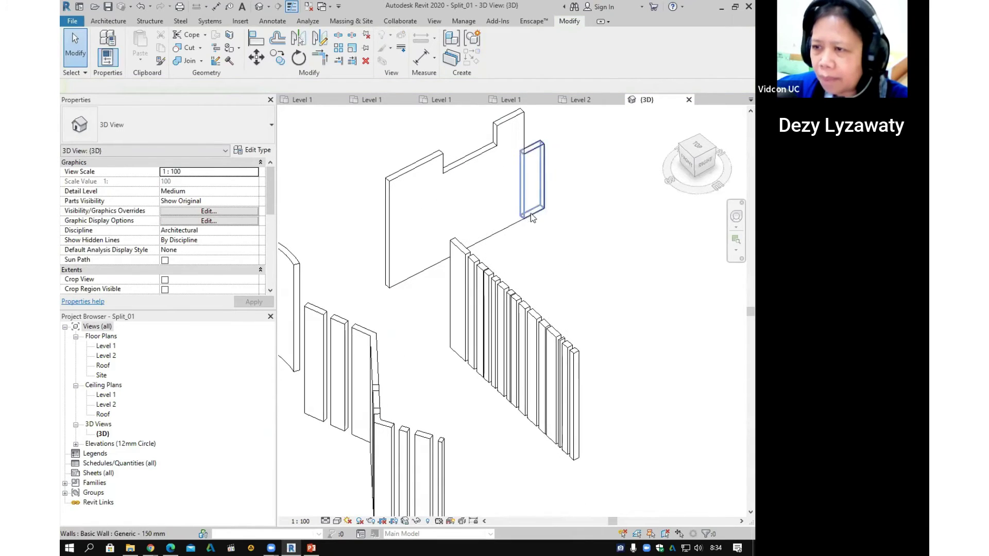
{"action": "middle_click_drag", "start_coordinate": [538, 259], "coordinate": [582, 243]}
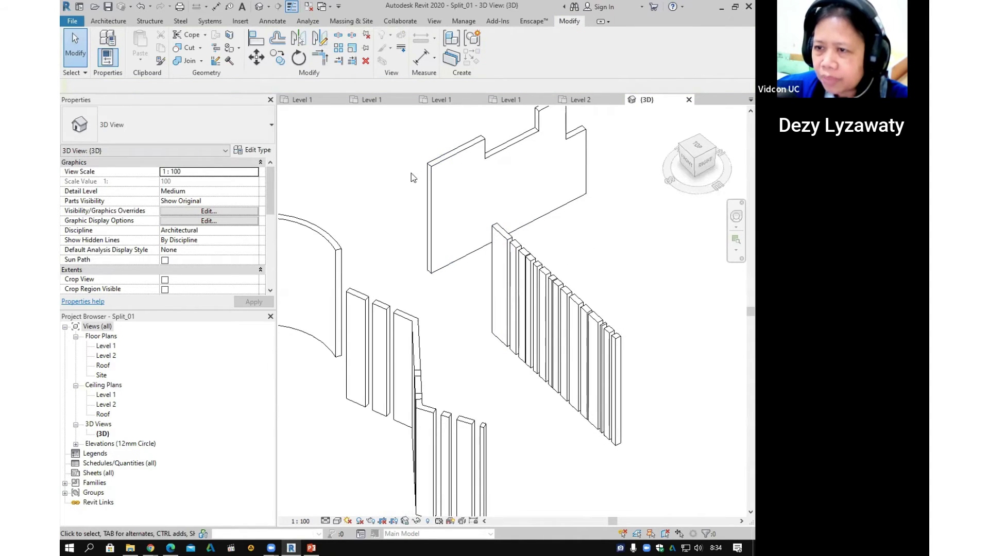
{"action": "left_click", "coordinate": [429, 173]}
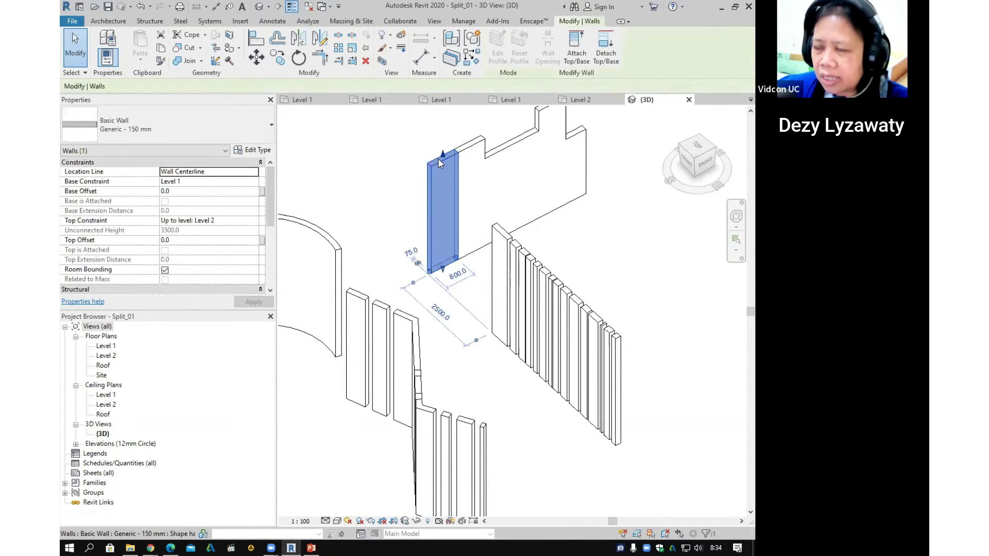
{"action": "left_click", "coordinate": [470, 150]}
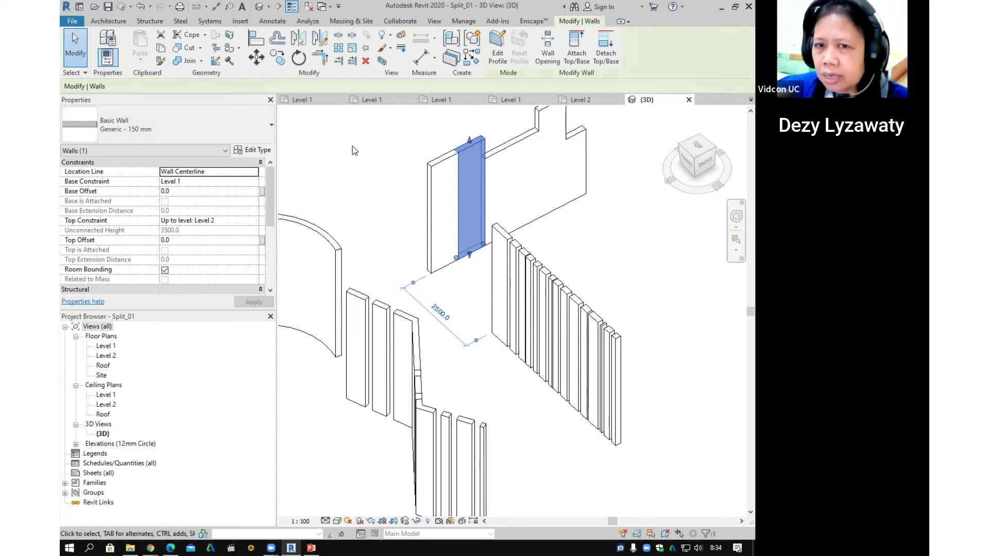
{"action": "key", "text": "Delete"}
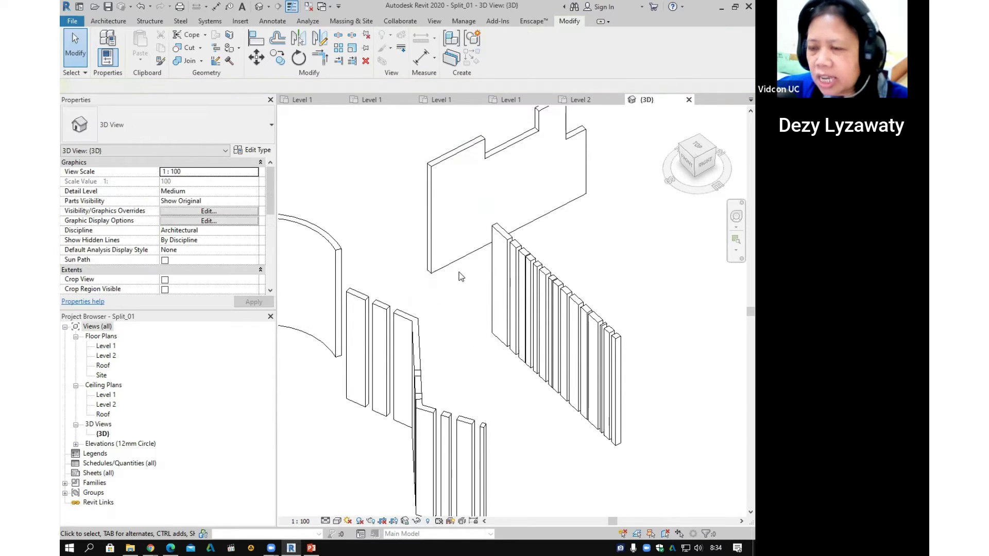
{"action": "scroll", "coordinate": [459, 276], "scroll_direction": "up", "scroll_amount": 3}
{"action": "key", "text": "ctrl+z"}
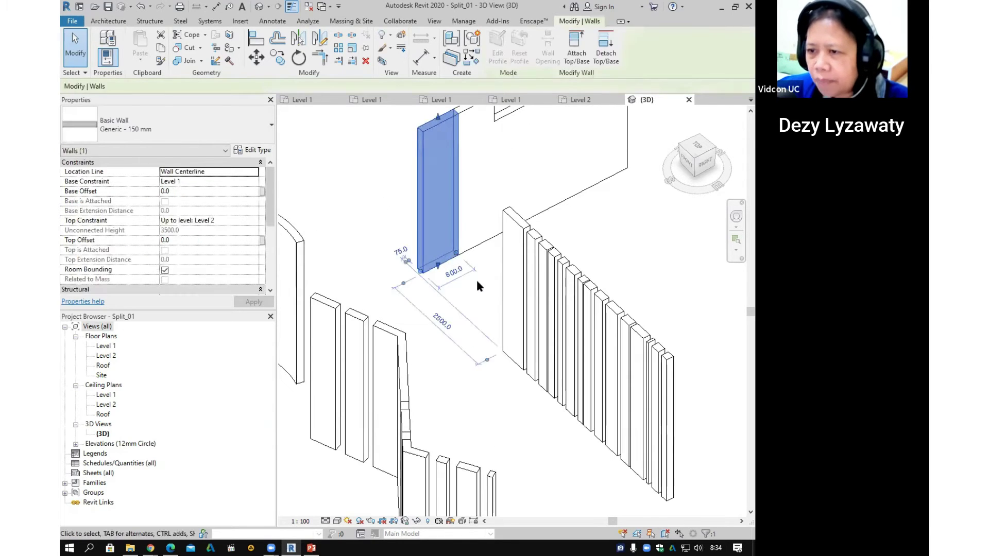
Step: Stretch the rear wall's near end segment to 1600 along its length using its end grip
{"action": "scroll", "coordinate": [454, 254], "scroll_direction": "up", "scroll_amount": 3}
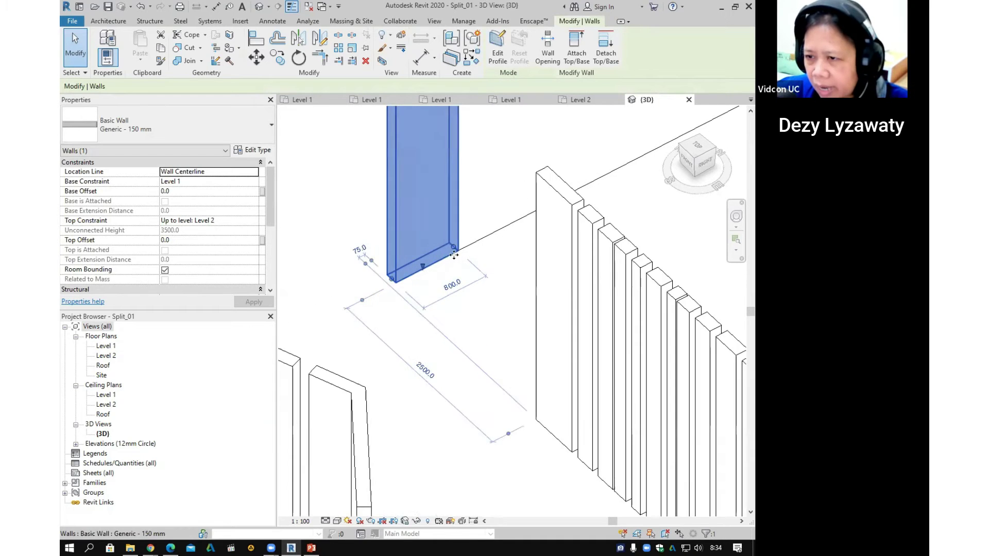
{"action": "scroll", "coordinate": [454, 253], "scroll_direction": "up", "scroll_amount": 2}
{"action": "left_click_drag", "start_coordinate": [454, 247], "coordinate": [536, 202]}
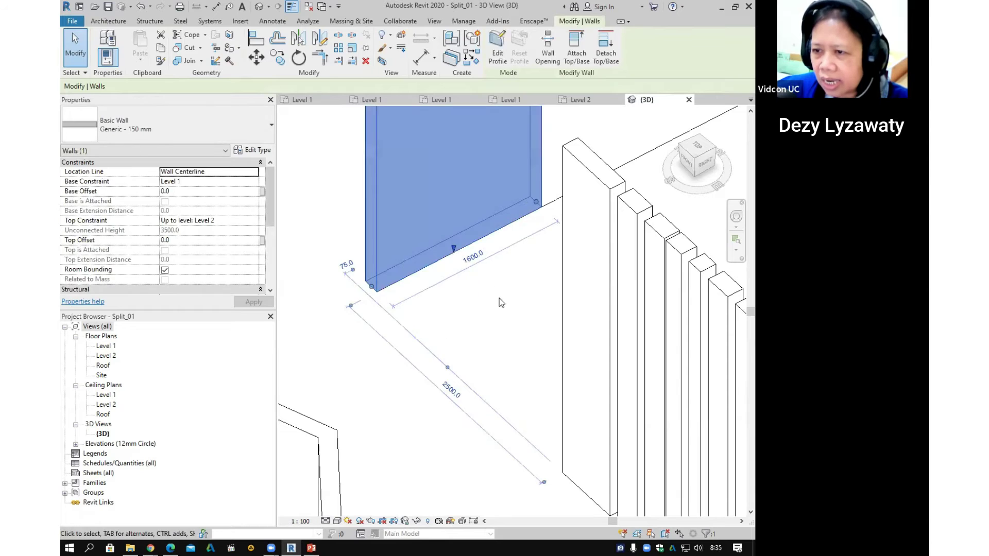
{"action": "scroll", "coordinate": [464, 293], "scroll_direction": "down", "scroll_amount": 5}
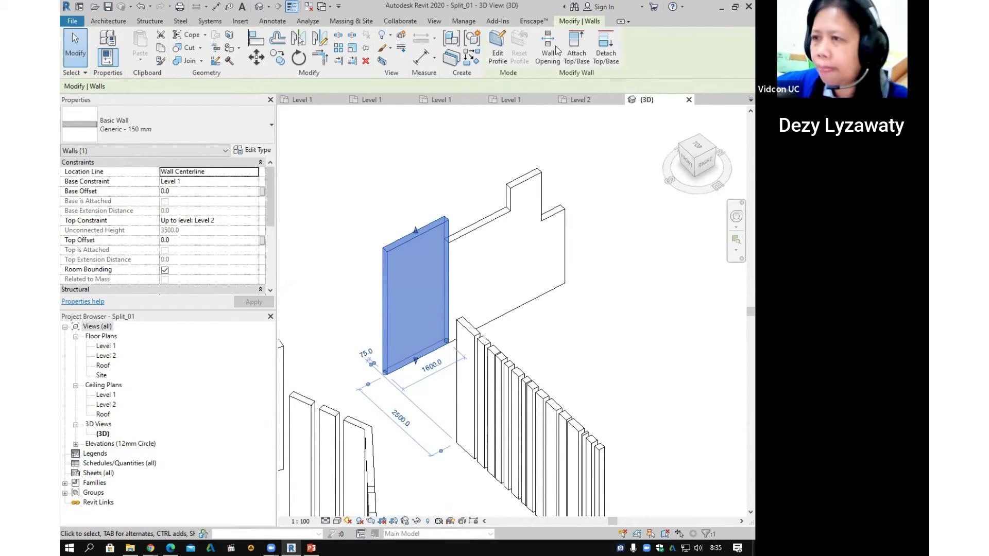
Step: Switch to the Level 1 floor plan of Rotate_01
{"action": "left_click", "coordinate": [433, 22]}
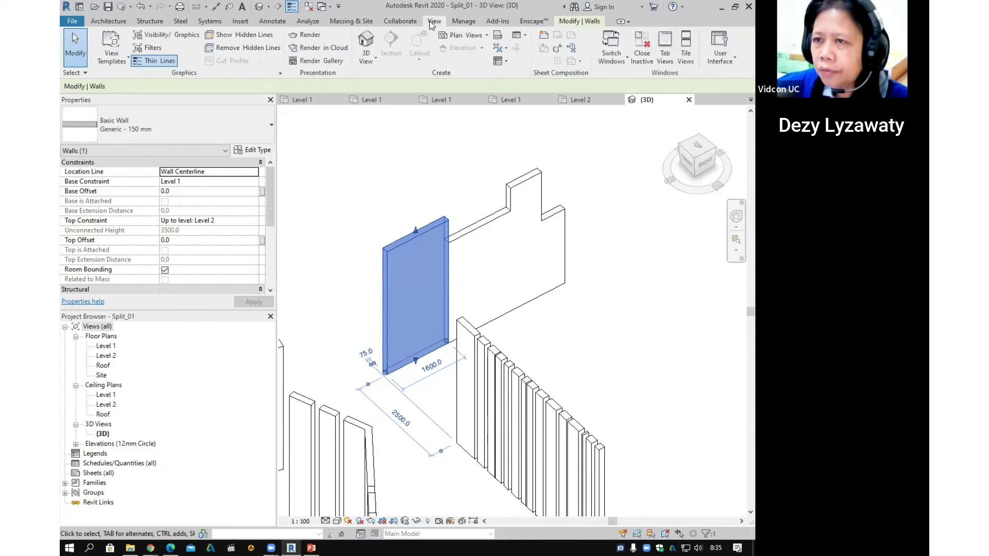
{"action": "left_click", "coordinate": [618, 58]}
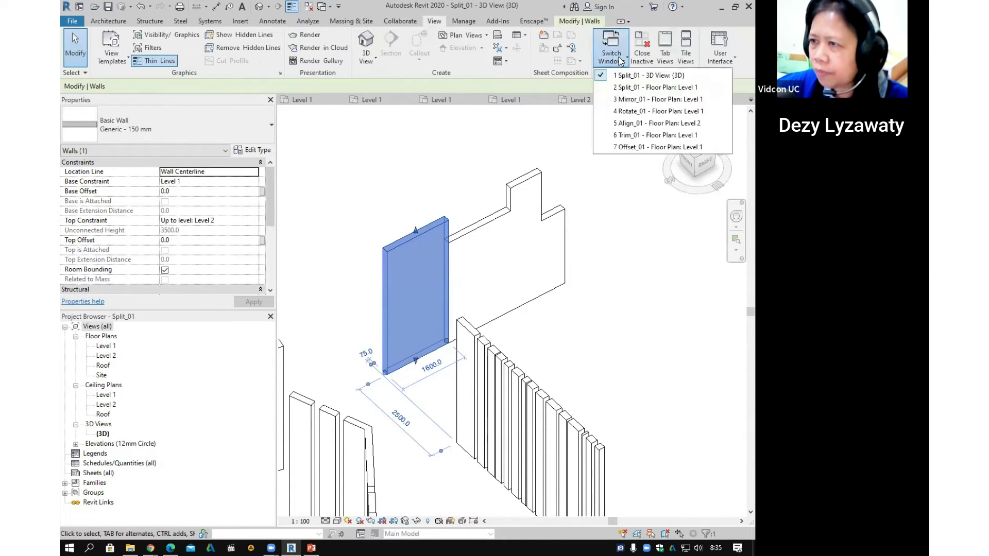
{"action": "left_click", "coordinate": [646, 111]}
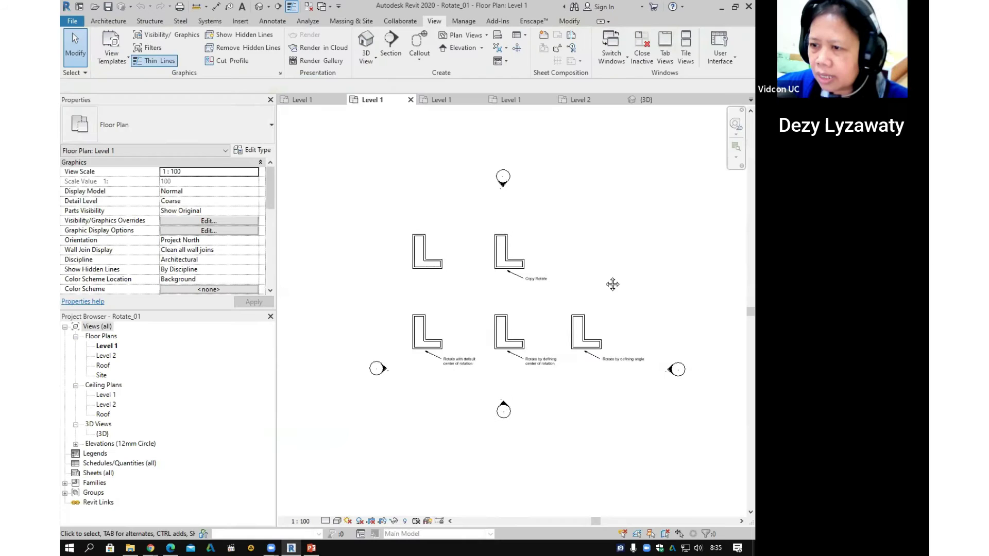
Step: Rotate the unlabelled L-shaped wall group counter-clockwise about its default center, starting from a horizontal ray, and deselect it
{"action": "scroll", "coordinate": [611, 283], "scroll_direction": "up", "scroll_amount": 3}
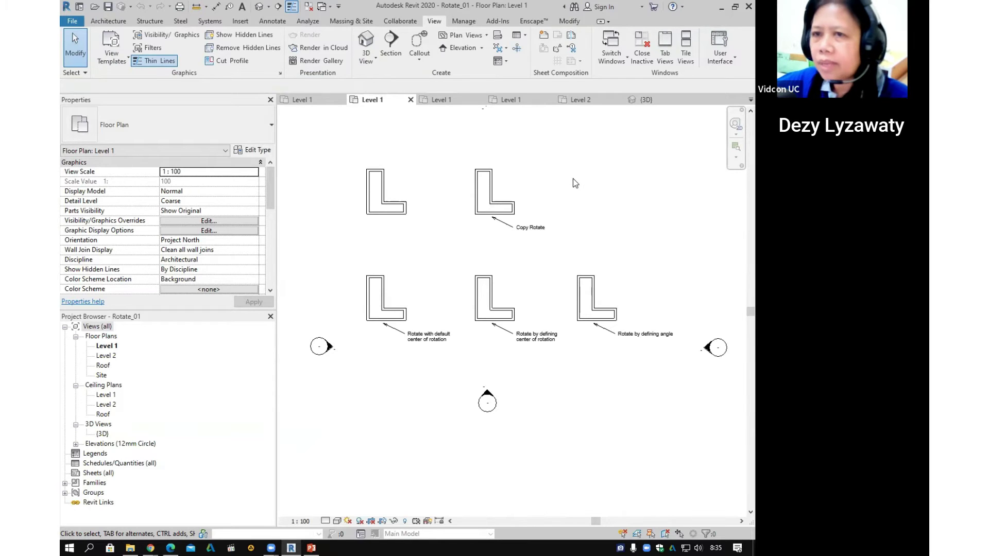
{"action": "left_click_drag", "start_coordinate": [325, 146], "coordinate": [428, 247]}
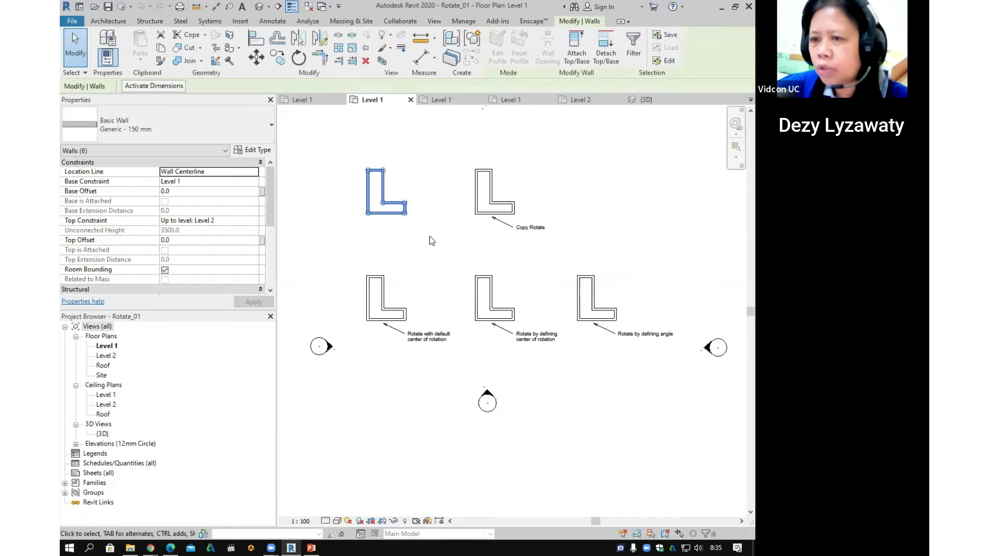
{"action": "left_click_drag", "start_coordinate": [338, 153], "coordinate": [431, 229]}
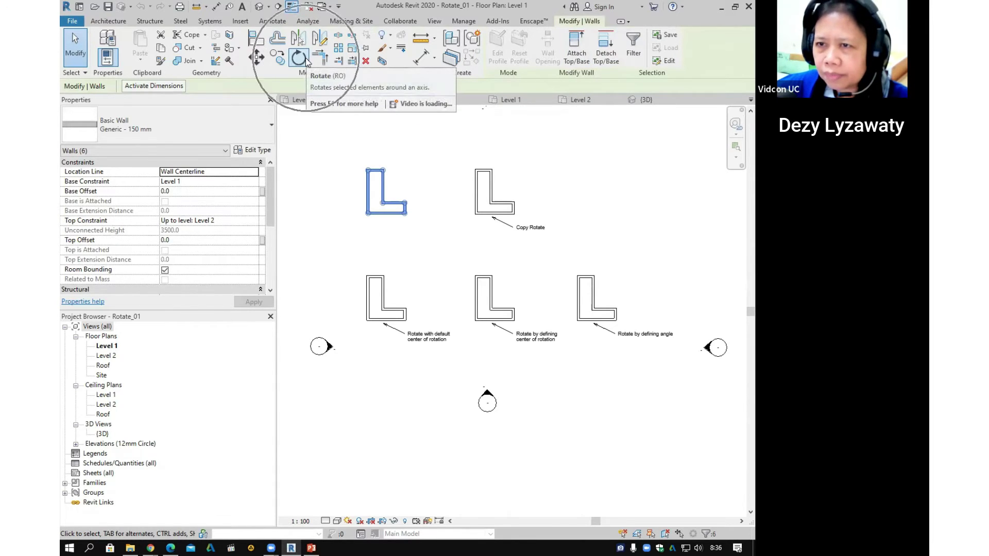
{"action": "left_click", "coordinate": [299, 57]}
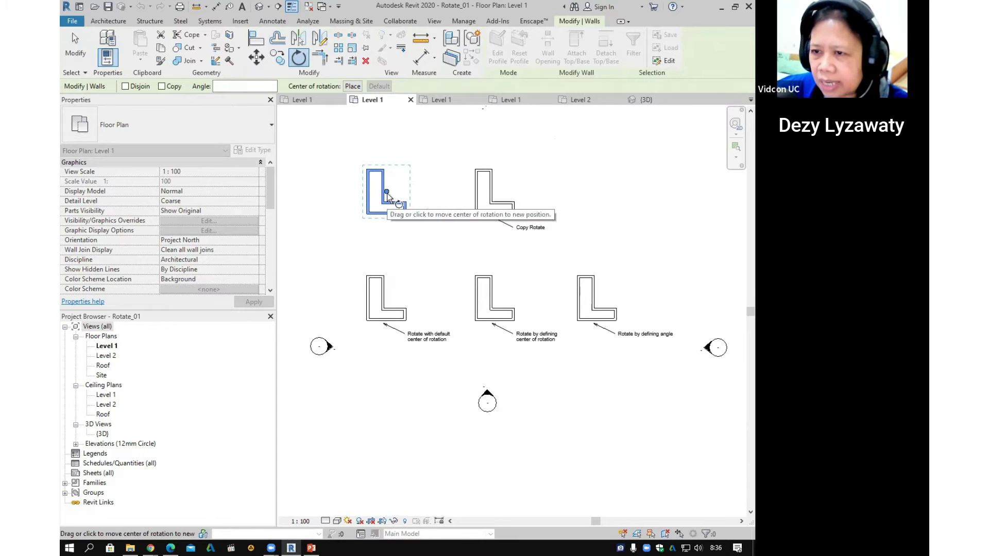
{"action": "left_click", "coordinate": [431, 192]}
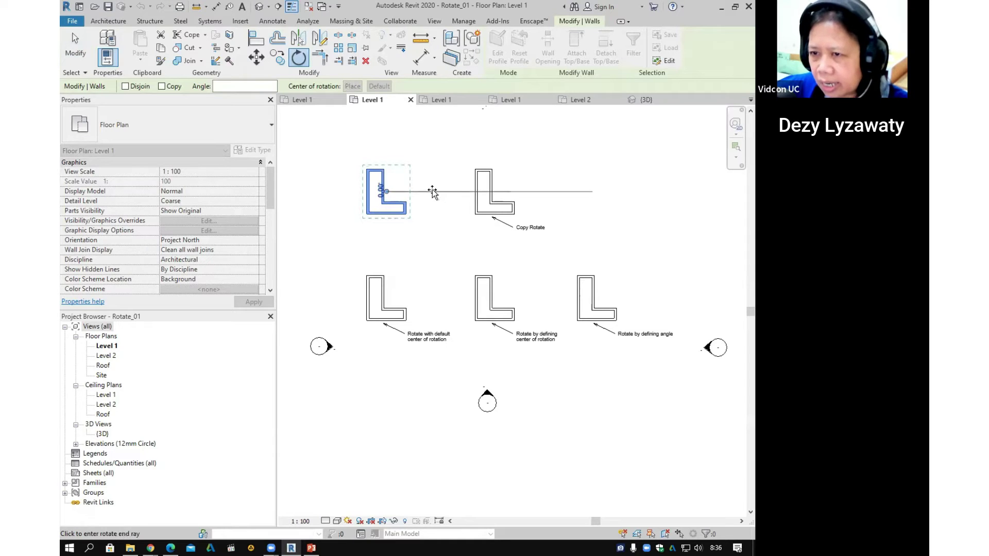
{"action": "left_click", "coordinate": [423, 150]}
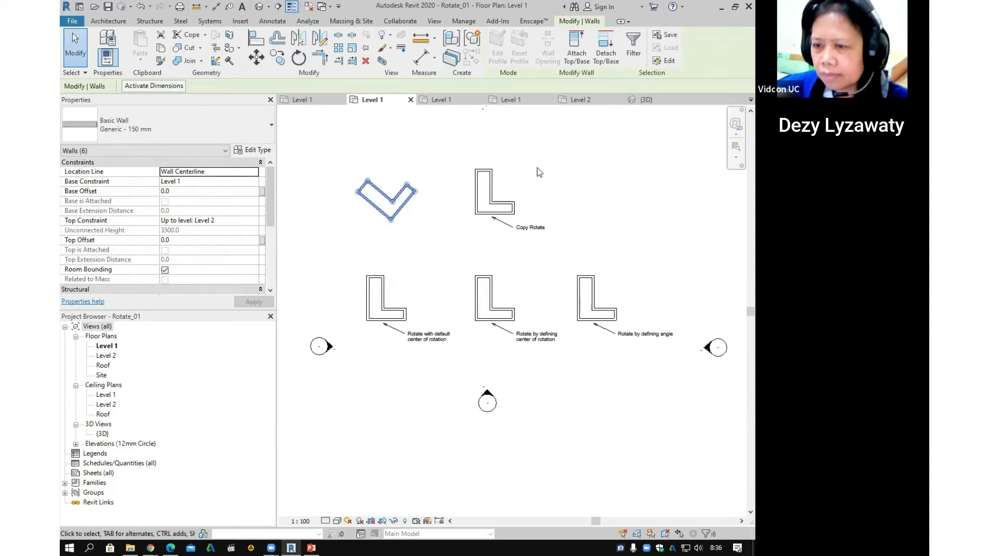
{"action": "left_click", "coordinate": [441, 163]}
Step: Rotate the already tilted, unlabelled L-shaped wall group further counter-clockwise about its default center, leaving nothing selected
{"action": "left_click_drag", "start_coordinate": [338, 163], "coordinate": [440, 237]}
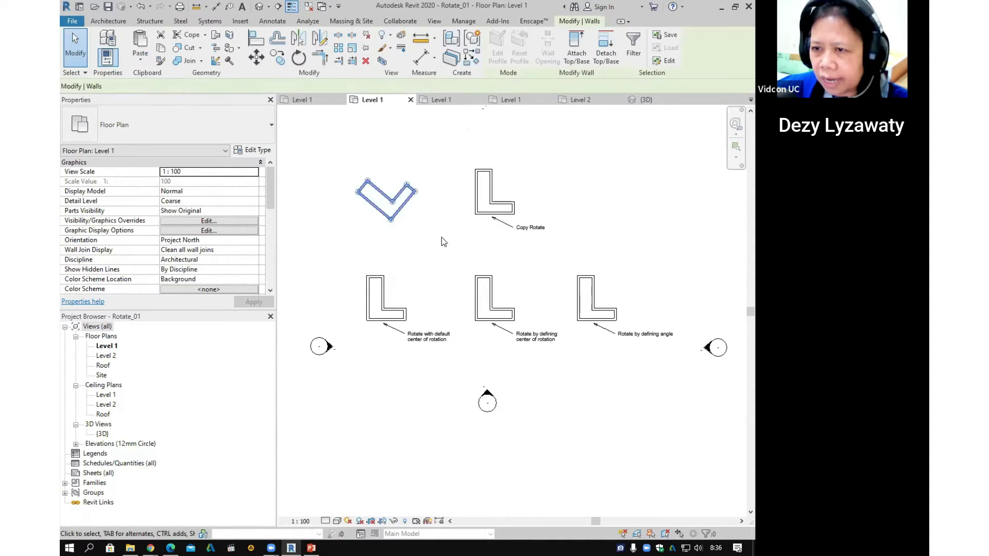
{"action": "left_click", "coordinate": [298, 58]}
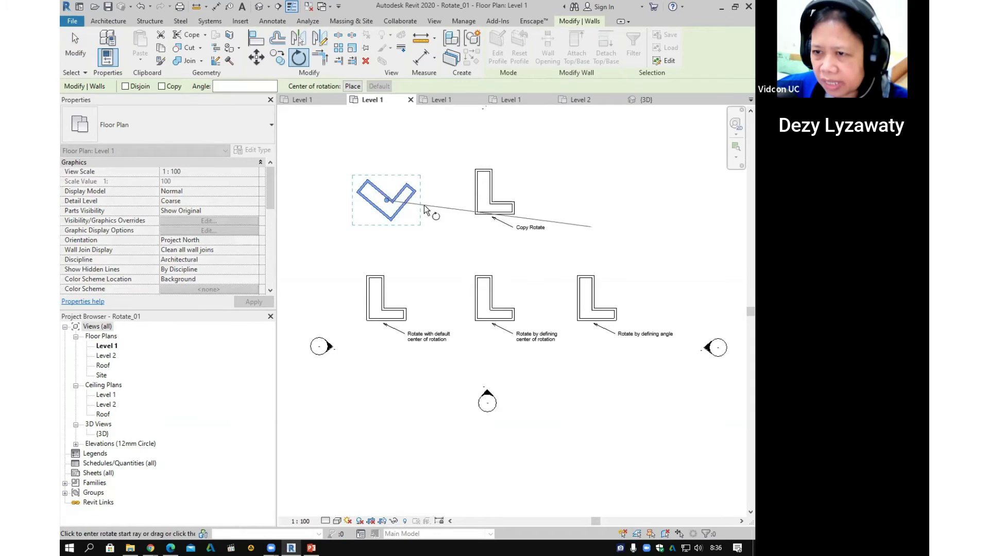
{"action": "left_click", "coordinate": [452, 209]}
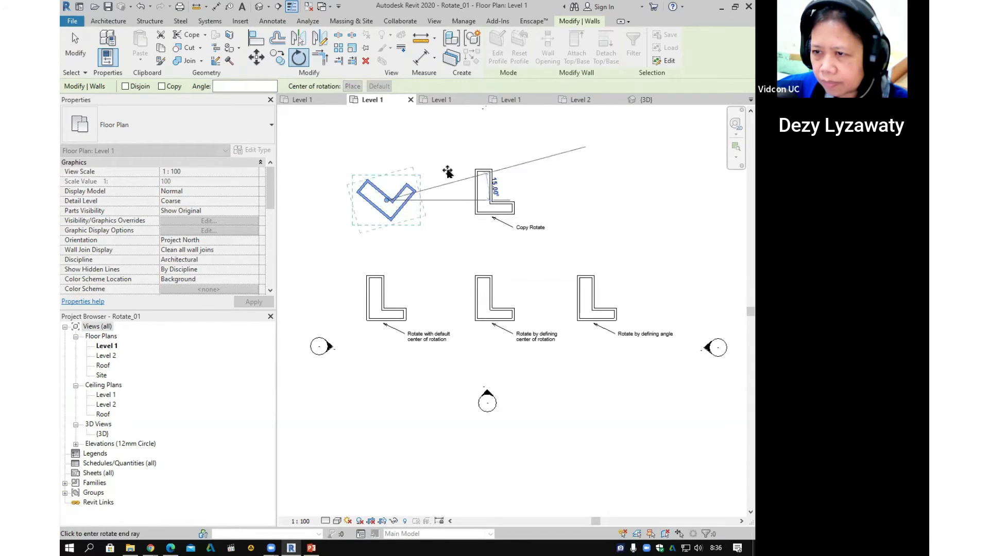
{"action": "left_click", "coordinate": [422, 135]}
{"action": "middle_click_drag", "start_coordinate": [527, 210], "coordinate": [509, 225]}
{"action": "left_click", "coordinate": [509, 230]}
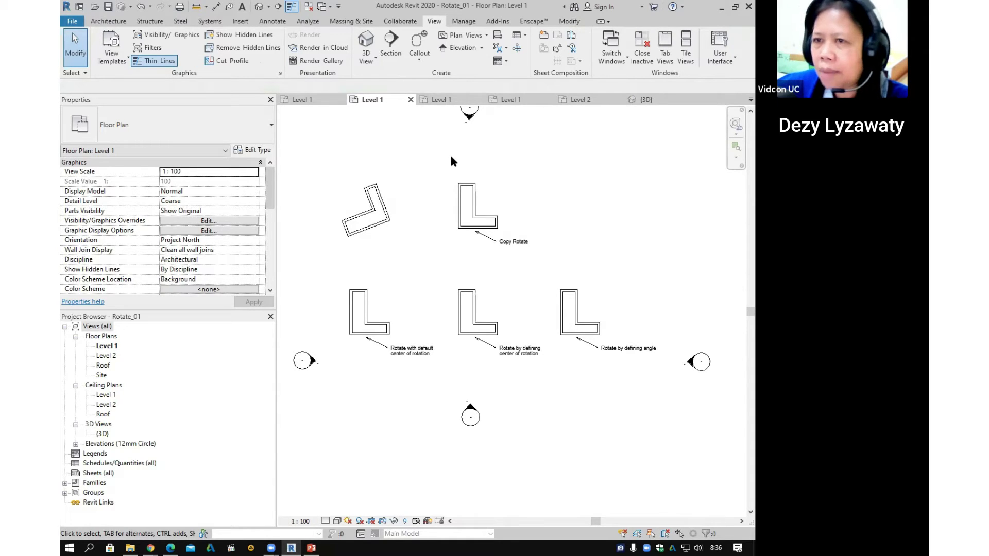
Step: Start Rotate on the L labelled "Rotate with default center of rotation" and place the rotation center at its lower-left corner
{"action": "middle_click_drag", "start_coordinate": [465, 286], "coordinate": [497, 247]}
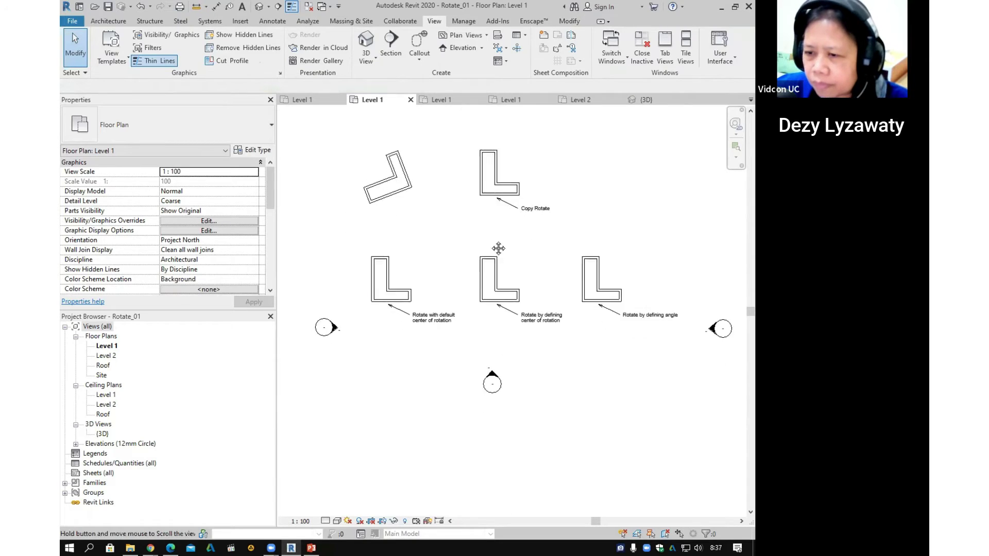
{"action": "scroll", "coordinate": [320, 263], "scroll_direction": "up", "scroll_amount": 2}
{"action": "left_click_drag", "start_coordinate": [350, 215], "coordinate": [479, 308]}
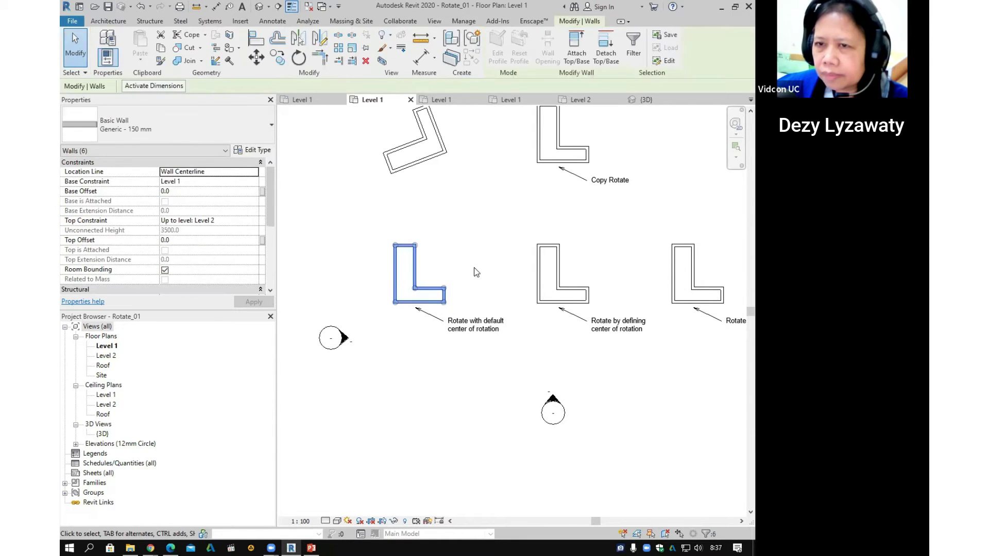
{"action": "left_click", "coordinate": [299, 58]}
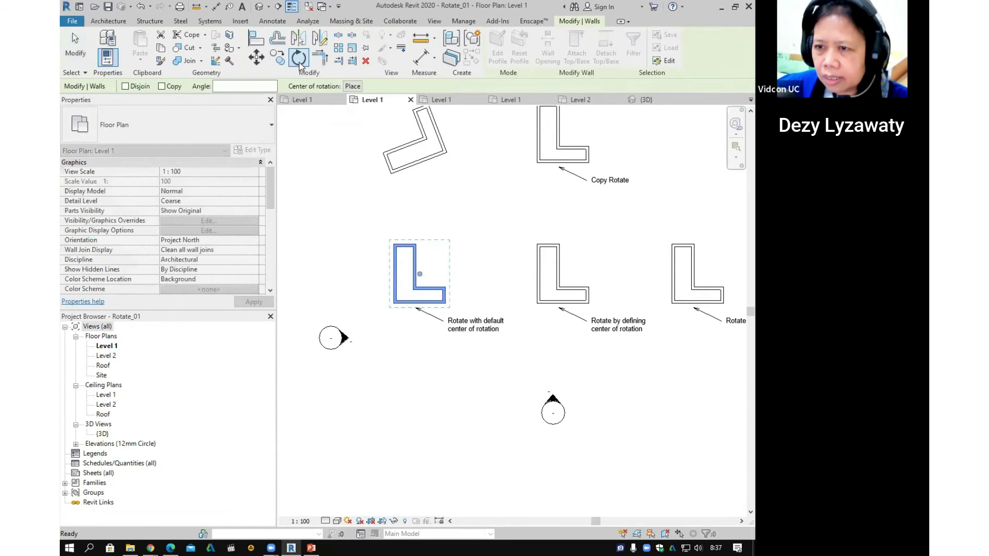
{"action": "left_click", "coordinate": [419, 275]}
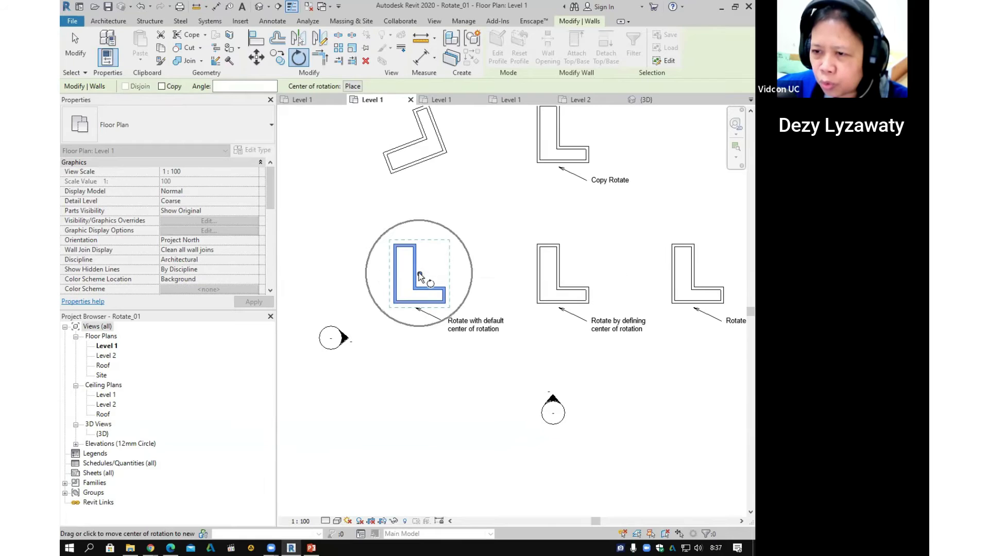
{"action": "left_click", "coordinate": [420, 274]}
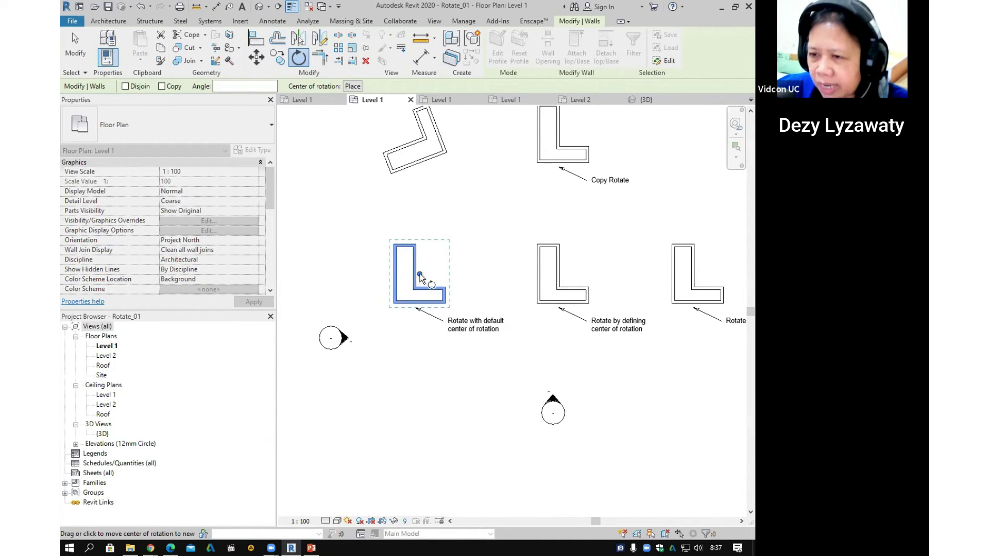
{"action": "left_click", "coordinate": [421, 276]}
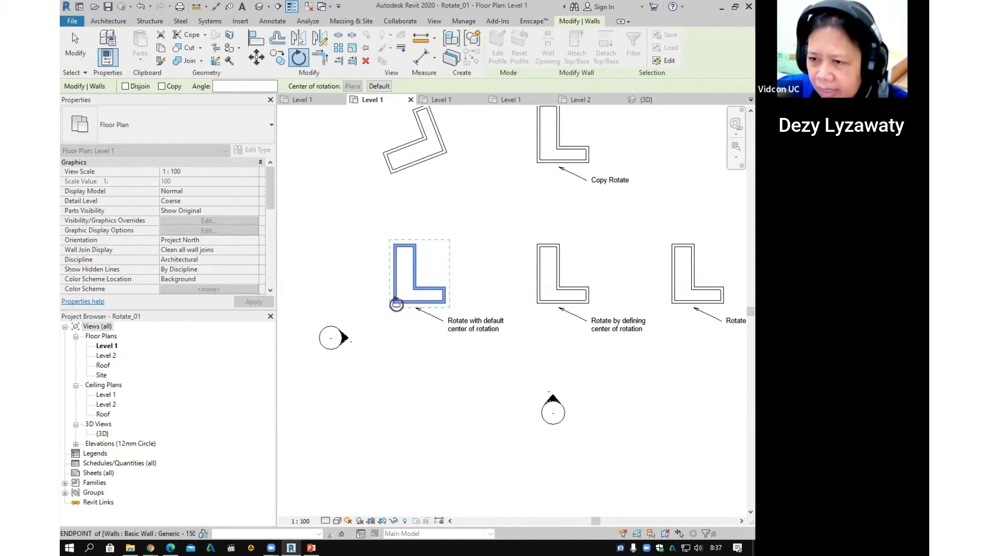
{"action": "left_click", "coordinate": [394, 304]}
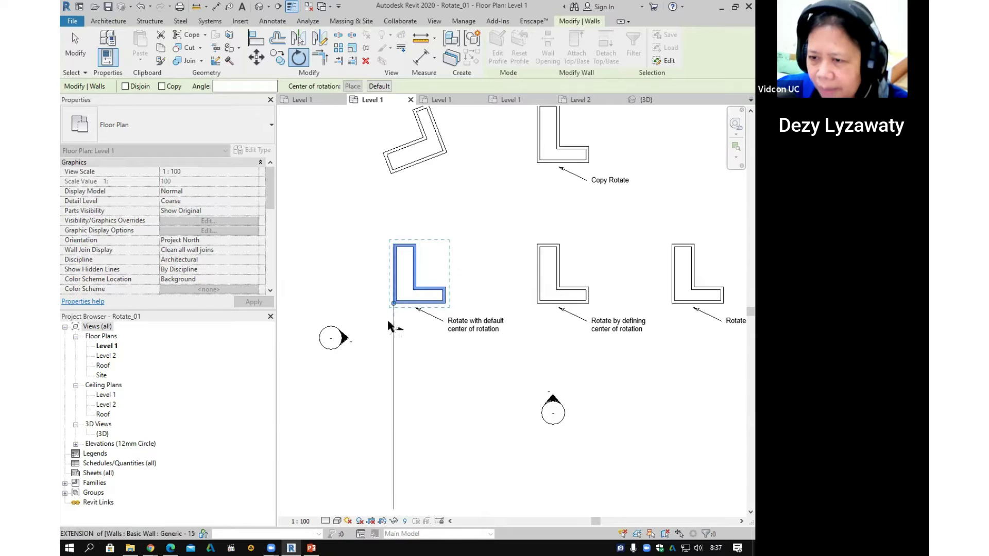
Step: Move the rotation center to the L's upper-left corner and rotate the walls counter-clockwise from a horizontal start ray
{"action": "left_click", "coordinate": [394, 304]}
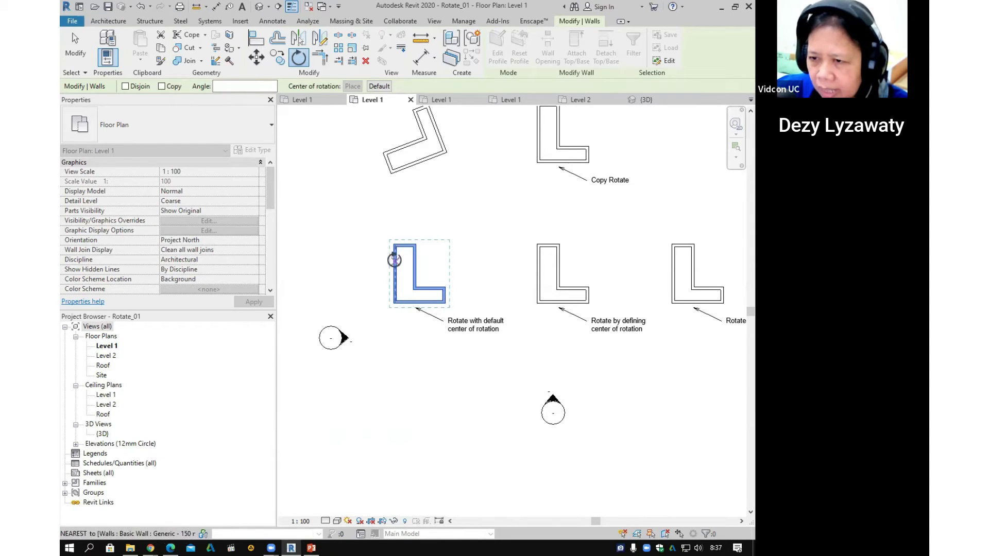
{"action": "left_click", "coordinate": [394, 245]}
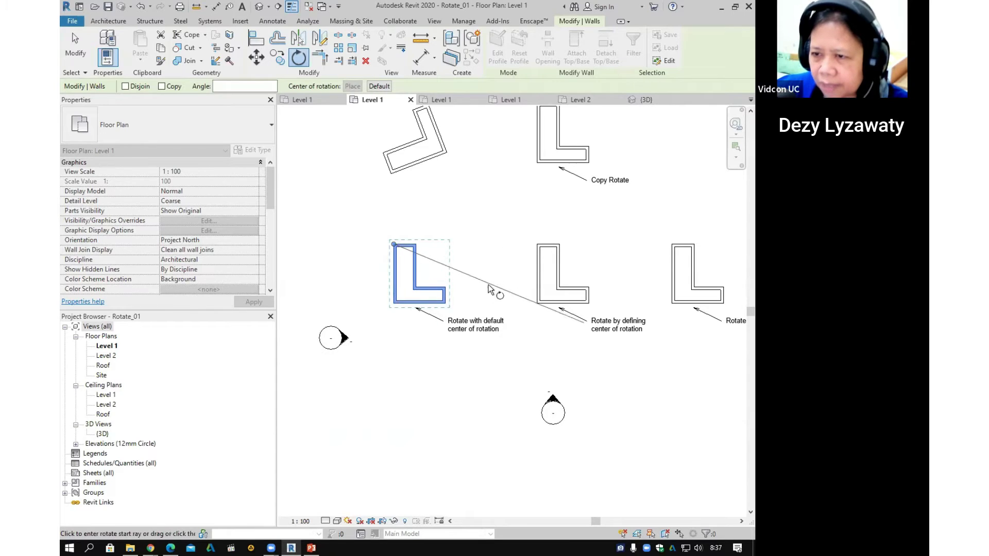
{"action": "left_click", "coordinate": [502, 244]}
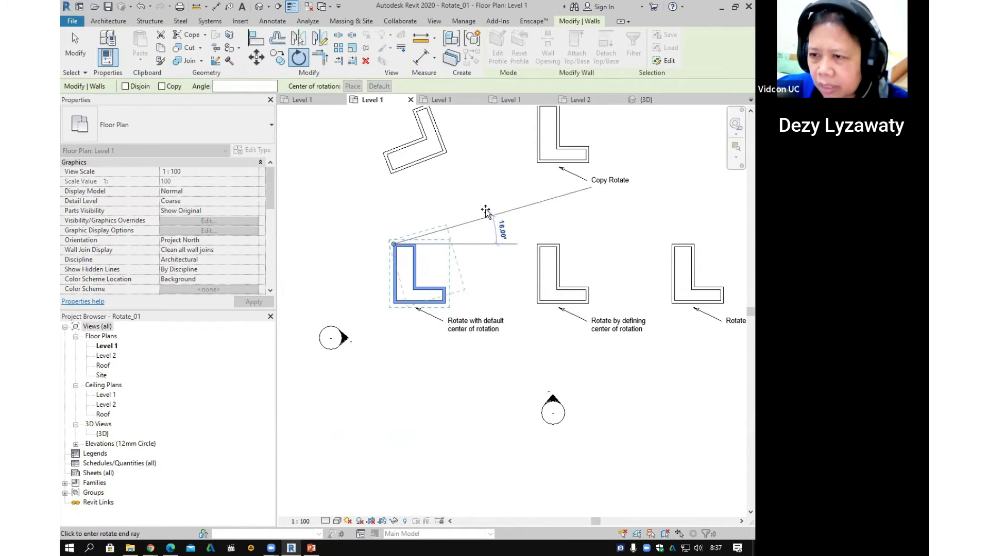
{"action": "left_click", "coordinate": [479, 181]}
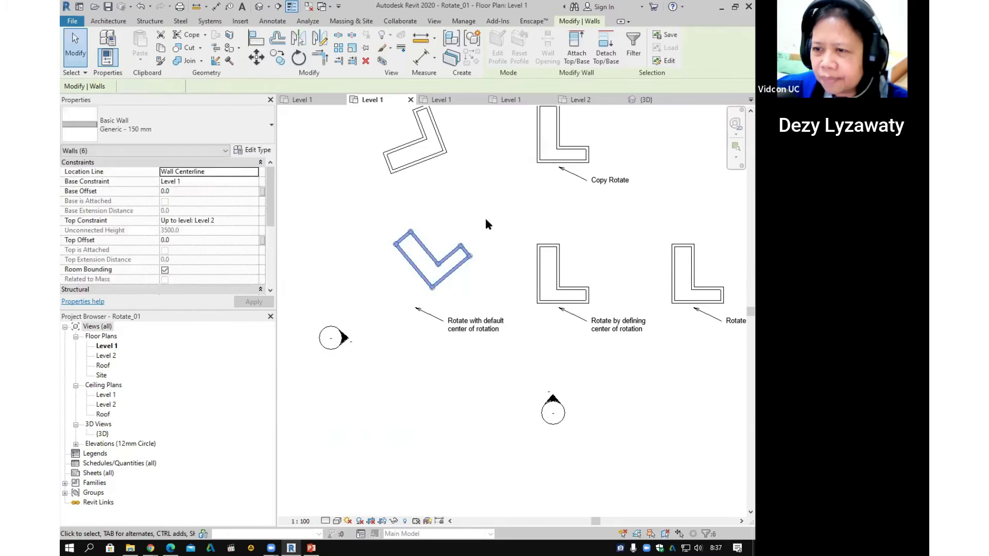
Step: Rotate the L labelled "Rotate with default center of rotation" about 60° counter-clockwise around its lowest corner from a horizontal start ray, and deselect it
{"action": "left_click", "coordinate": [360, 203]}
{"action": "left_click_drag", "start_coordinate": [360, 203], "coordinate": [510, 306]}
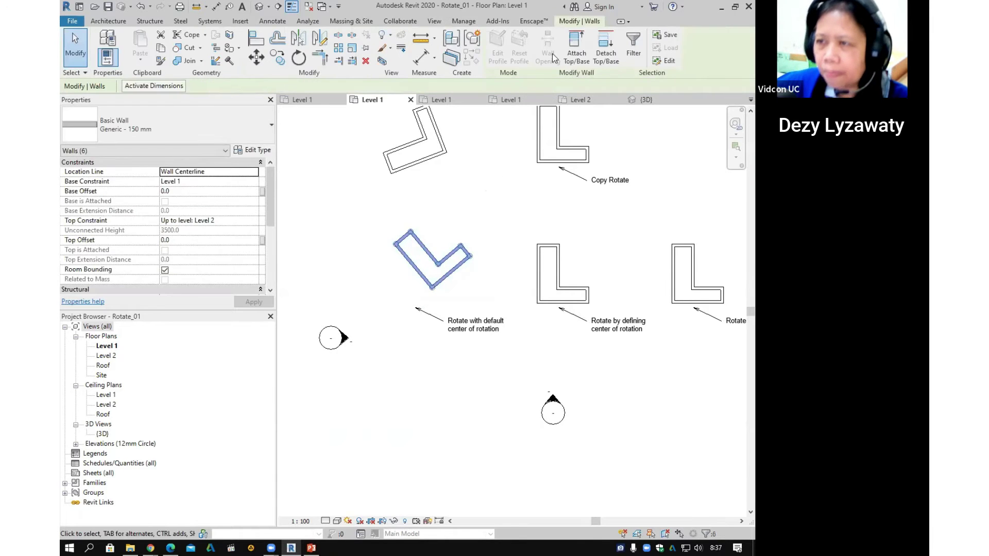
{"action": "left_click", "coordinate": [299, 59]}
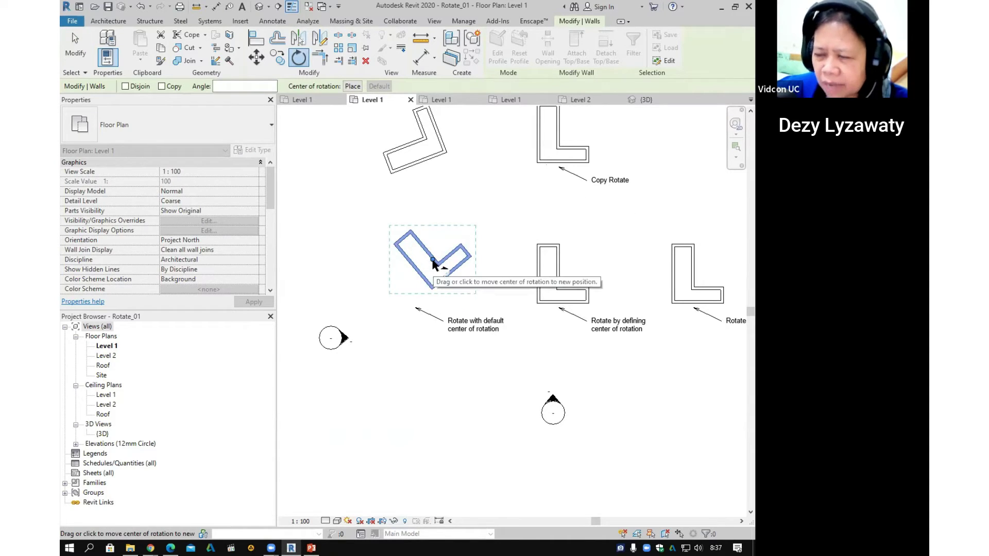
{"action": "left_click_drag", "start_coordinate": [434, 263], "coordinate": [432, 289]}
{"action": "left_click", "coordinate": [508, 290]}
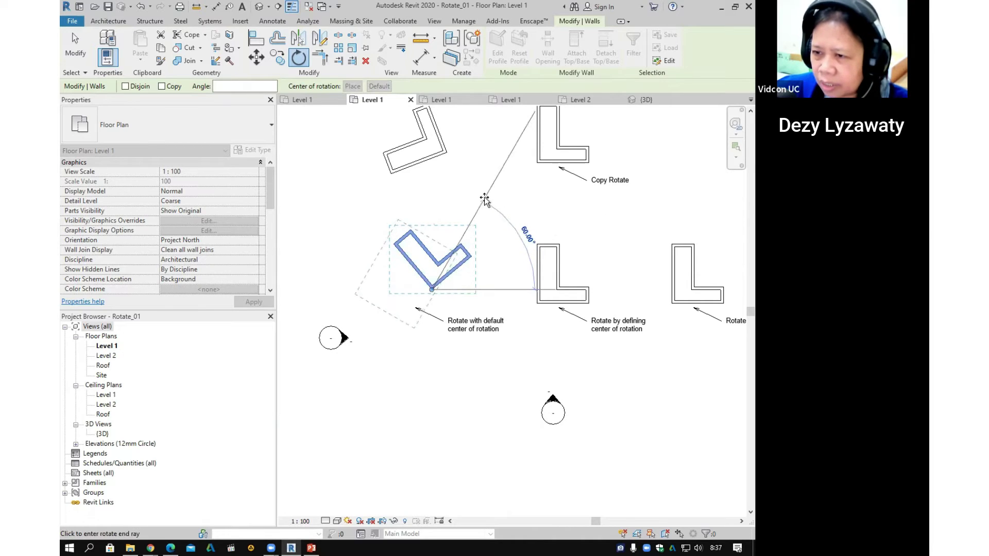
{"action": "left_click", "coordinate": [481, 201]}
{"action": "scroll", "coordinate": [437, 242], "scroll_direction": "down", "scroll_amount": 2}
{"action": "left_click", "coordinate": [412, 277]}
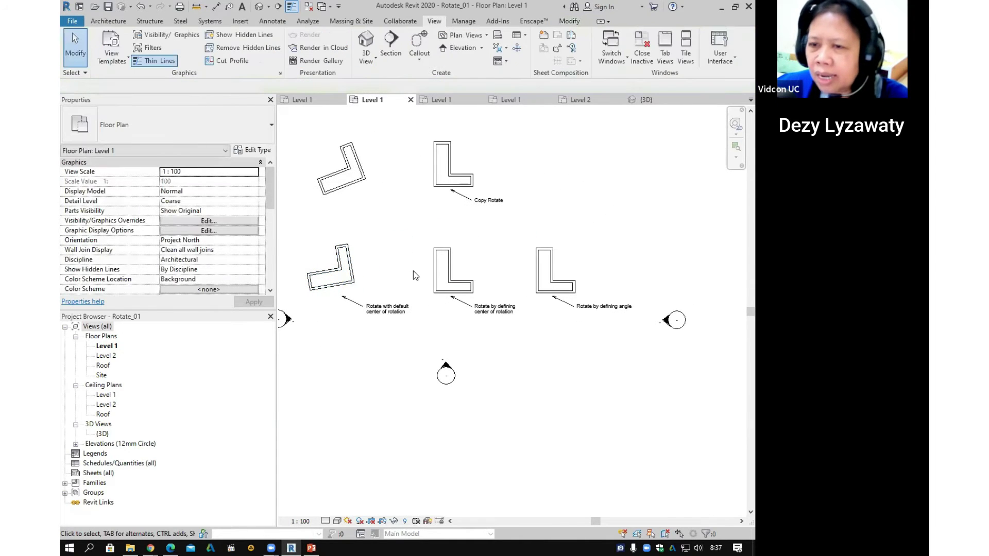
Step: Create a copy of the L labelled "Rotate by defining center of rotation", rotated counter-clockwise about its lower-left corner from a horizontal start ray
{"action": "left_click_drag", "start_coordinate": [410, 233], "coordinate": [493, 305]}
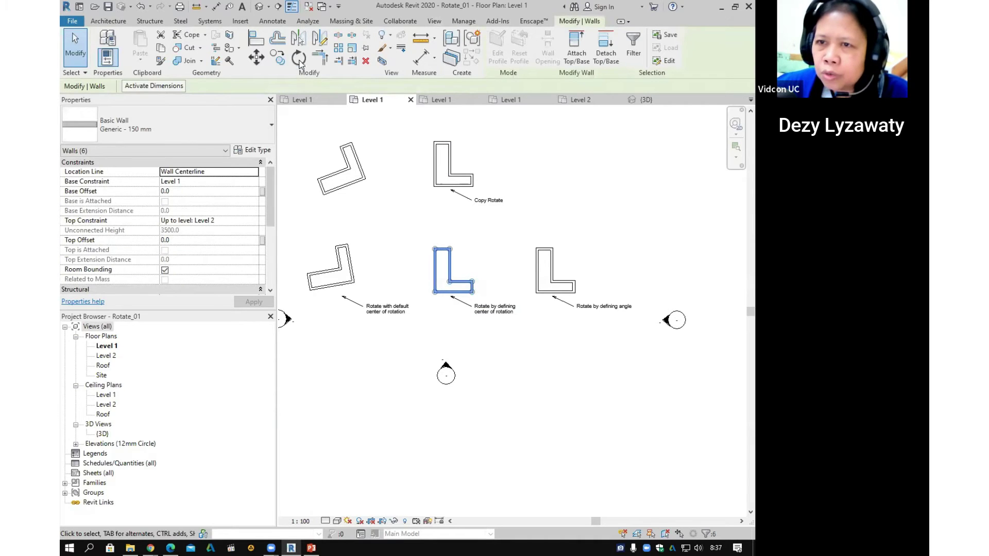
{"action": "left_click", "coordinate": [299, 60]}
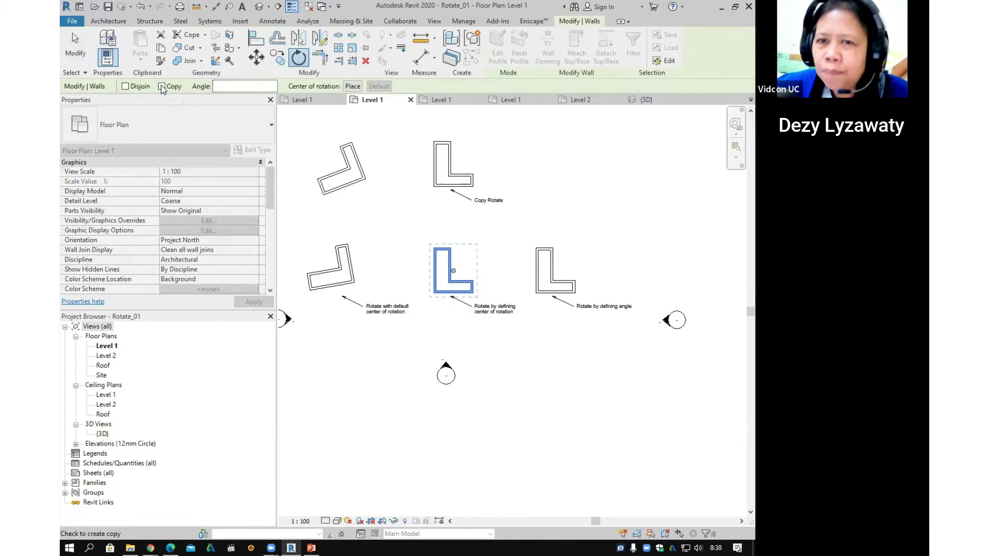
{"action": "left_click", "coordinate": [162, 87]}
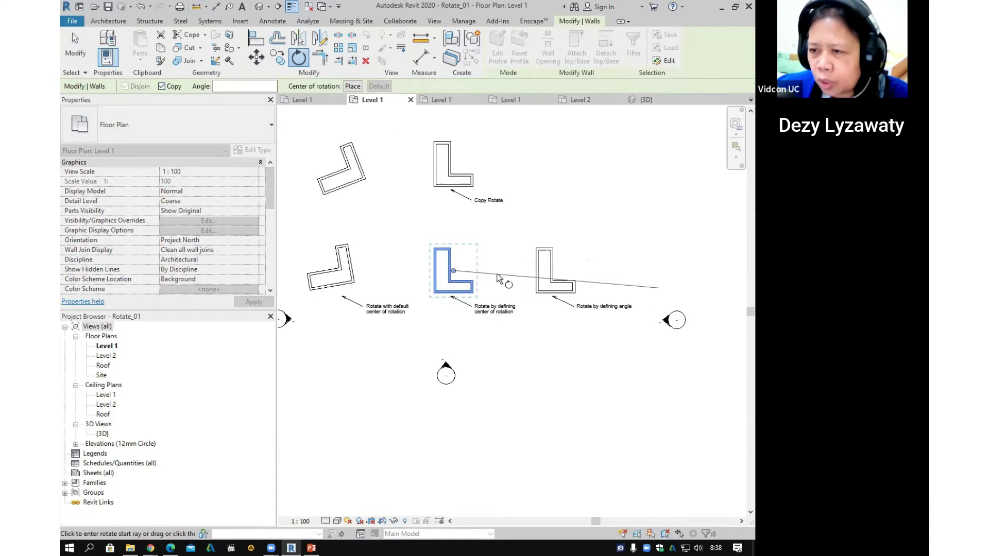
{"action": "left_click", "coordinate": [453, 271]}
{"action": "left_click", "coordinate": [434, 294]}
{"action": "left_click", "coordinate": [503, 294]}
{"action": "left_click", "coordinate": [506, 245]}
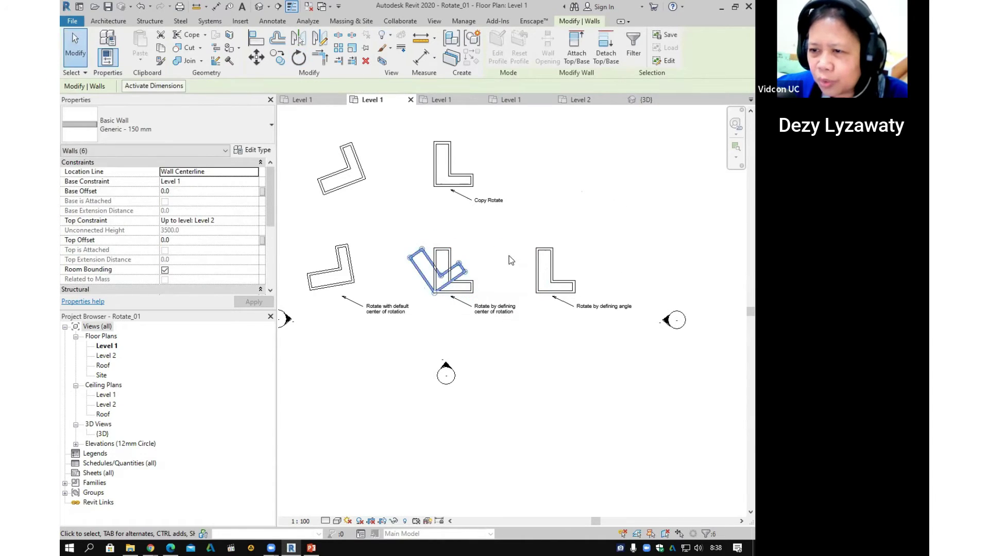
{"action": "left_click", "coordinate": [509, 256]}
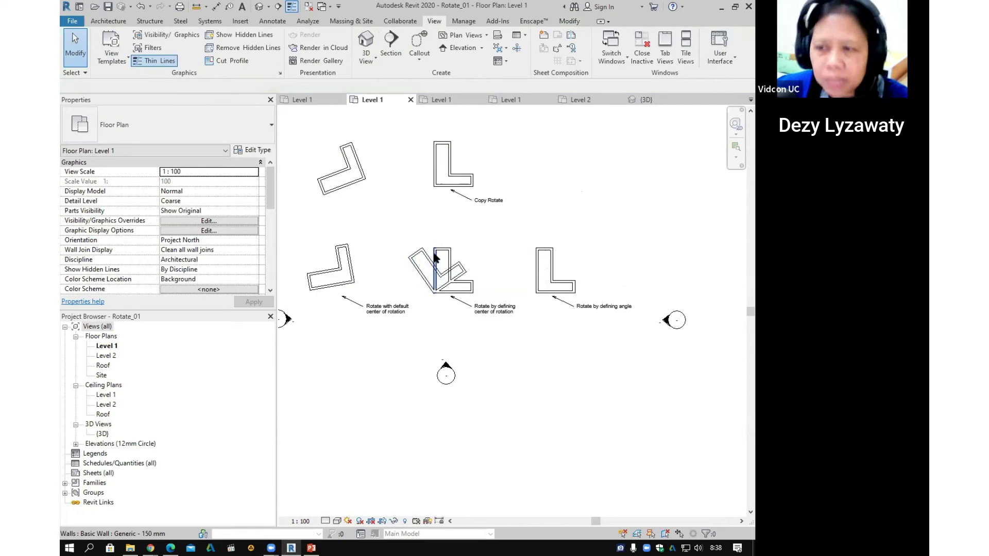
Step: Switch to the Level 1 floor plan of Trim_01 and bring all the trim exercises into view
{"action": "mouse_move", "coordinate": [470, 232]}
{"action": "middle_mouse_down"}
{"action": "mouse_move", "coordinate": [454, 255]}
{"action": "mouse_move", "coordinate": [455, 281]}
{"action": "mouse_move", "coordinate": [455, 264]}
{"action": "middle_mouse_up"}
{"action": "scroll", "coordinate": [453, 276], "scroll_direction": "up", "scroll_amount": 1}
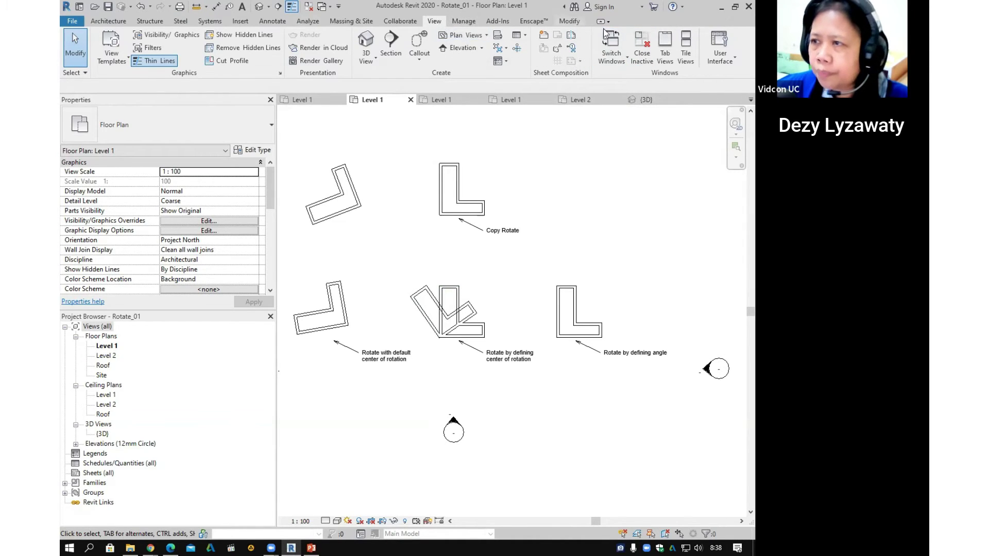
{"action": "left_click", "coordinate": [626, 57]}
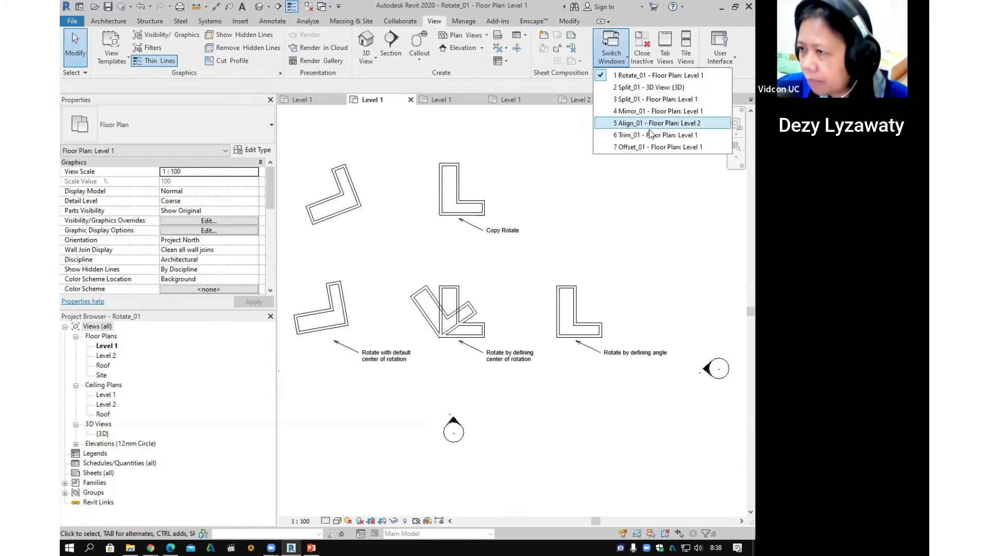
{"action": "left_click", "coordinate": [650, 134]}
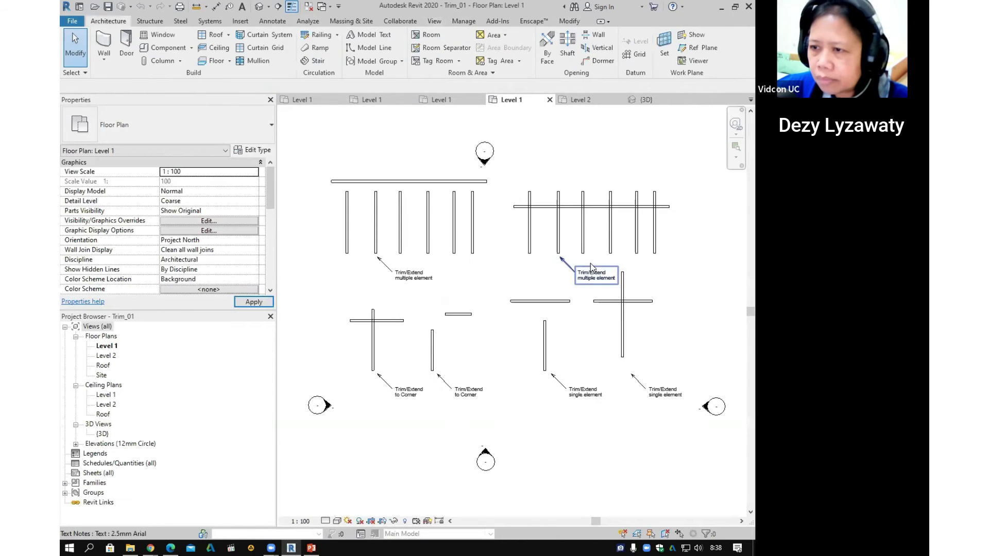
{"action": "scroll", "coordinate": [442, 274], "scroll_direction": "up", "scroll_amount": 2}
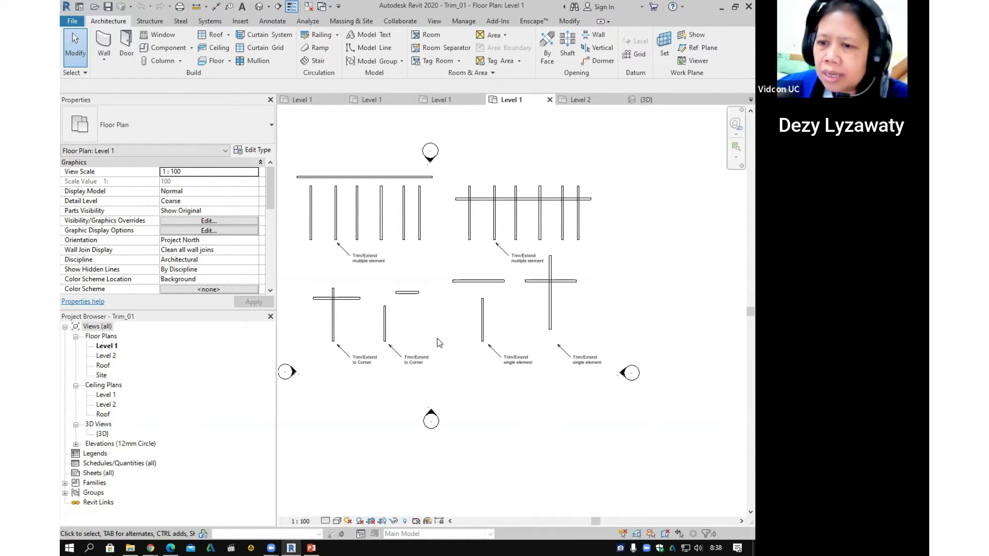
{"action": "middle_click_drag", "start_coordinate": [439, 342], "coordinate": [448, 340]}
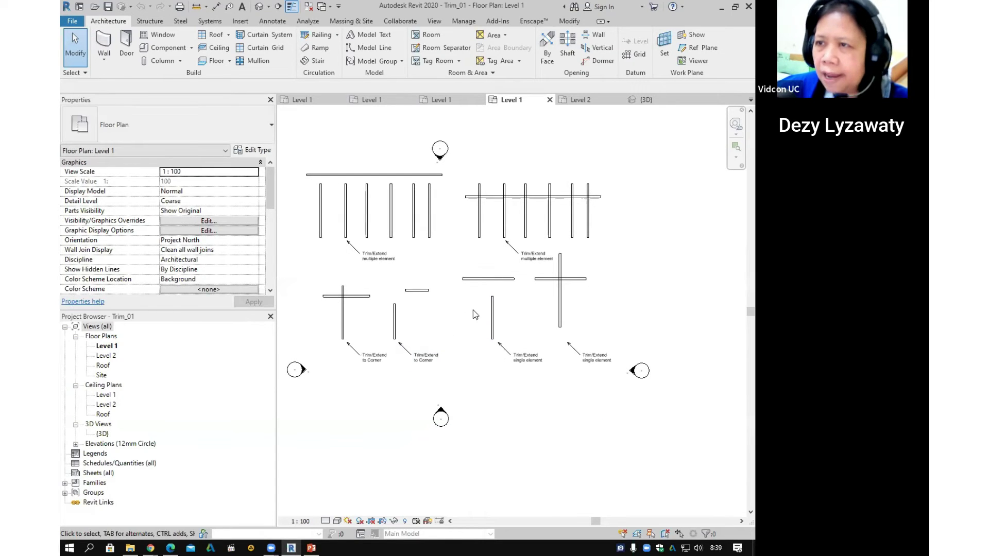
Step: Trim the crossing walls labelled "Trim/Extend to Corner" into a corner, keeping the vertical wall's lower part and the horizontal wall's right part
{"action": "left_click", "coordinate": [569, 21]}
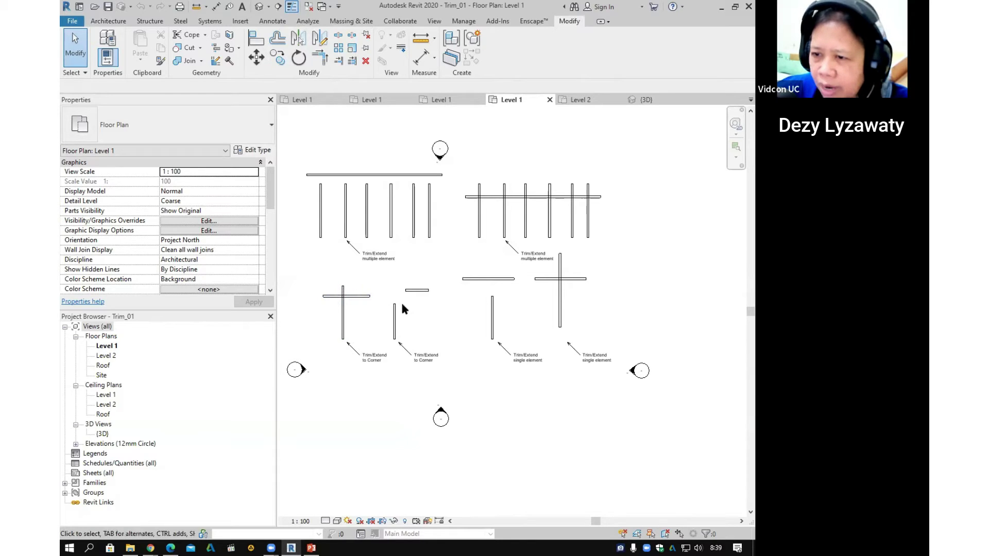
{"action": "left_click", "coordinate": [354, 298]}
{"action": "left_click", "coordinate": [368, 315]}
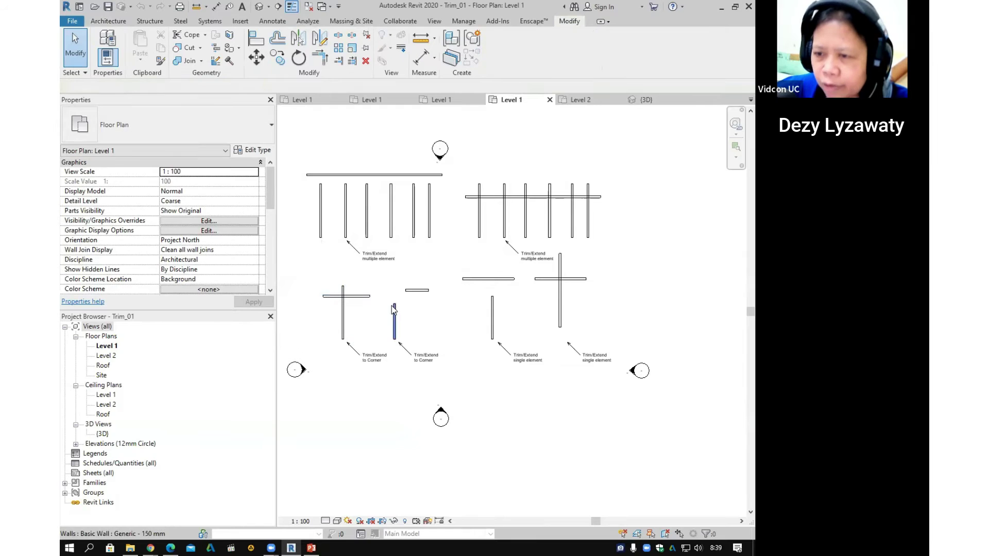
{"action": "left_click", "coordinate": [394, 305]}
{"action": "left_click", "coordinate": [439, 344]}
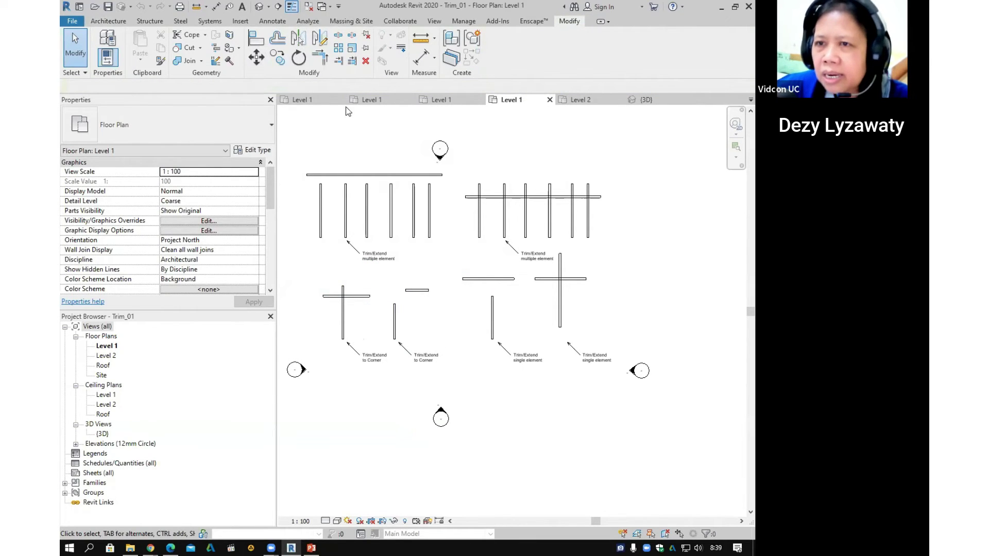
{"action": "left_click", "coordinate": [319, 61]}
{"action": "left_click", "coordinate": [343, 316]}
{"action": "left_click", "coordinate": [355, 297]}
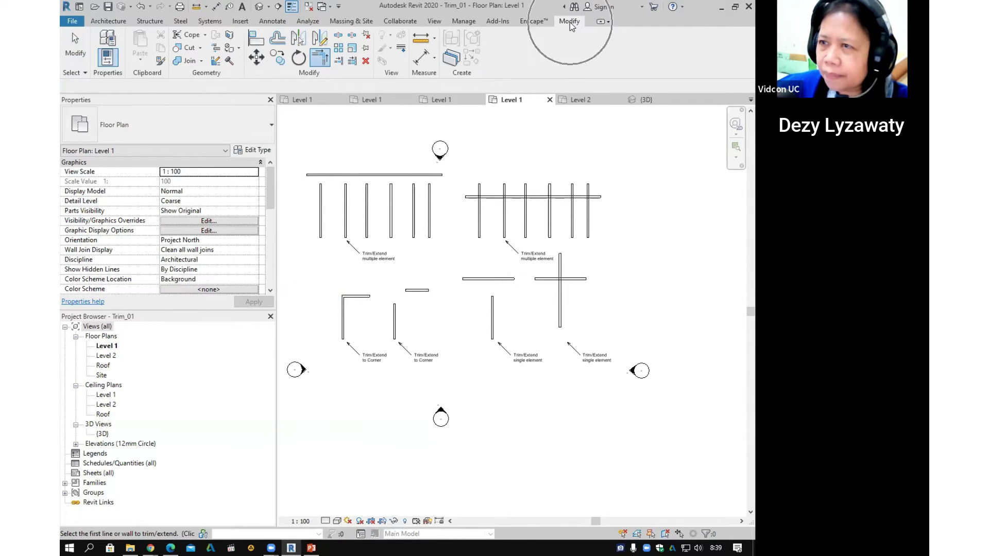
Step: Join the separate vertical and short horizontal walls labelled "Trim/Extend to Corner" into a corner, and end the command
{"action": "left_click", "coordinate": [321, 61]}
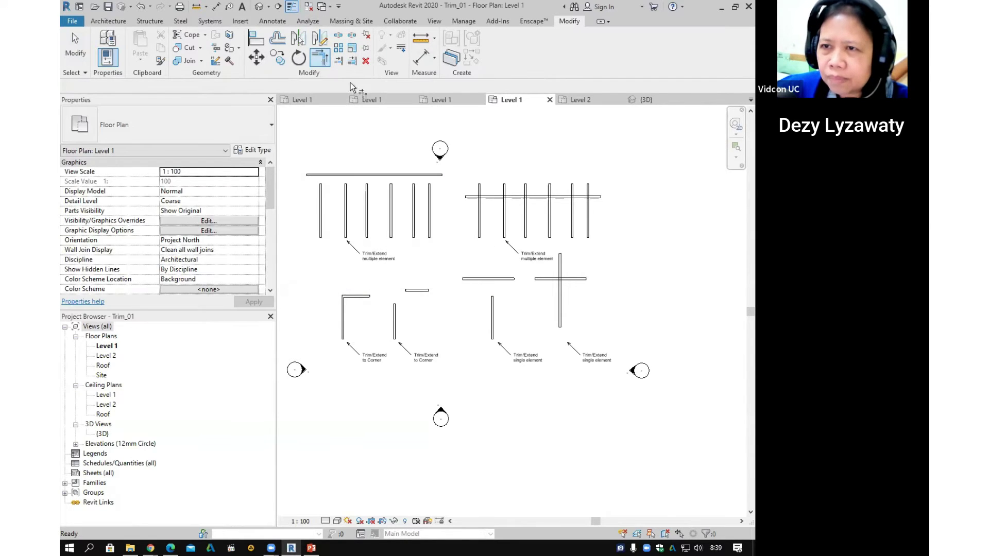
{"action": "left_click", "coordinate": [395, 320]}
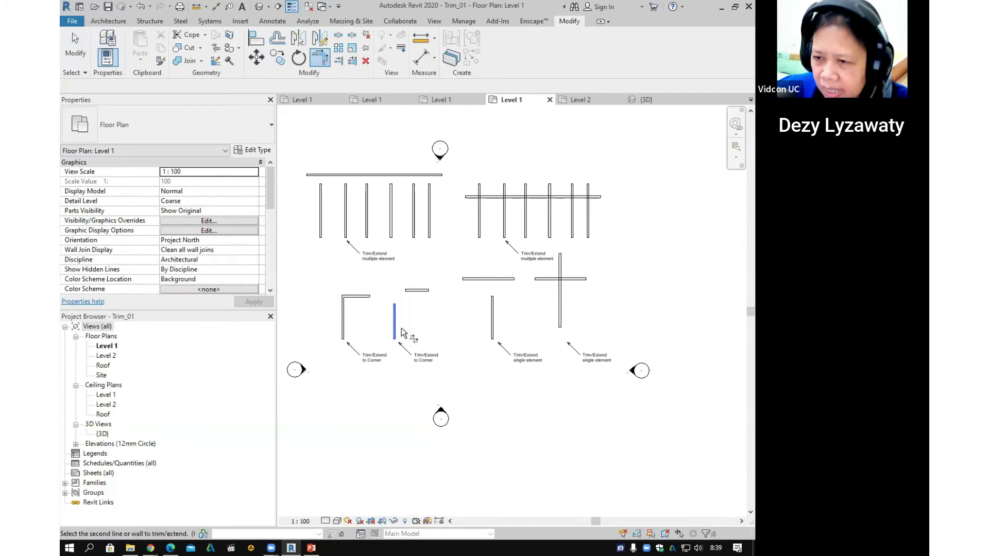
{"action": "left_click", "coordinate": [424, 291]}
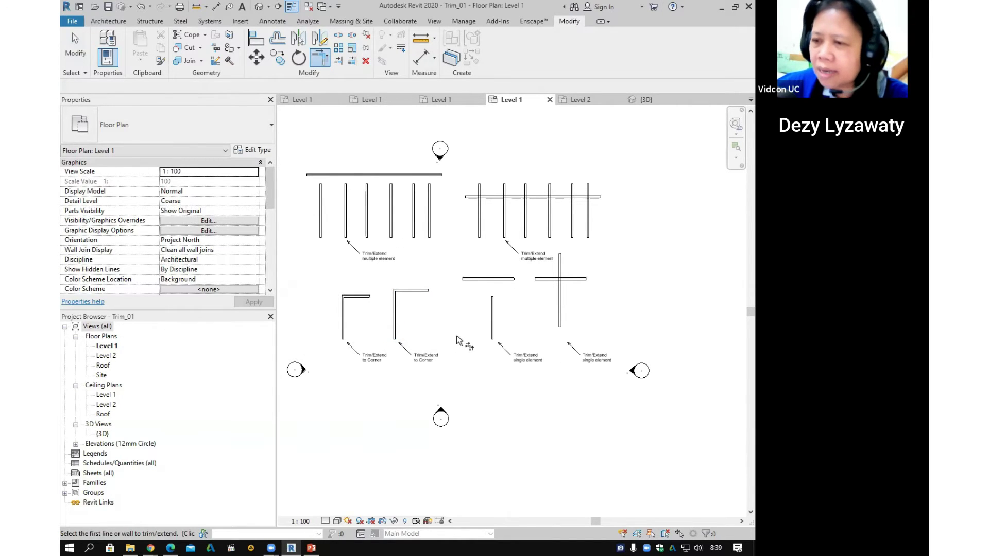
{"action": "key", "text": "Escape"}
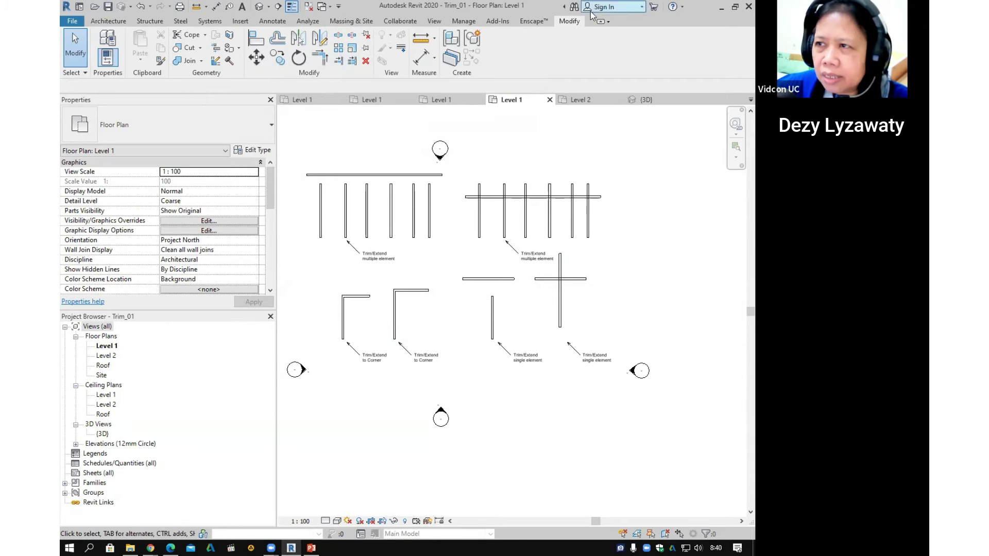
Step: Extend the vertical wall of the first "Trim/Extend single element" exercise up to the horizontal wall above it
{"action": "left_click", "coordinate": [571, 23]}
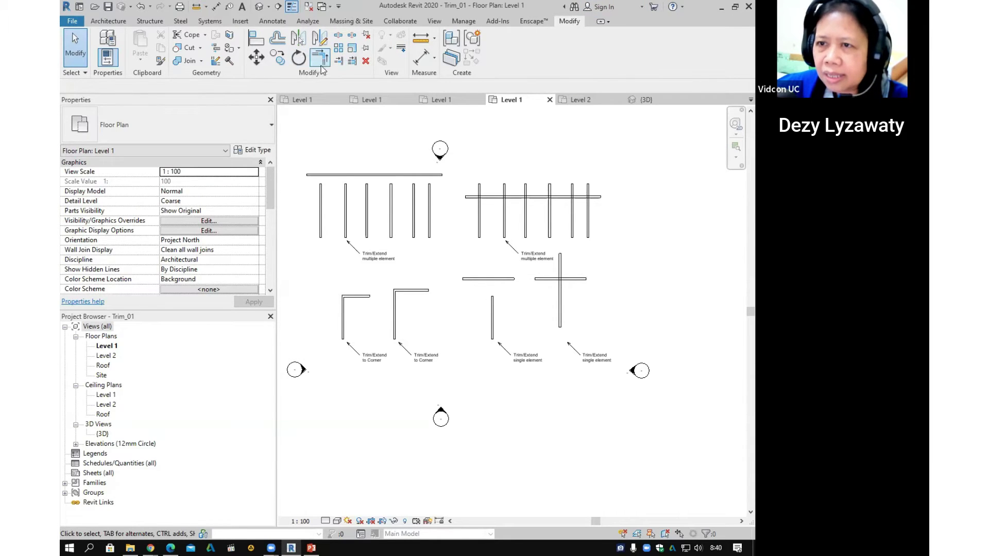
{"action": "left_click", "coordinate": [341, 62]}
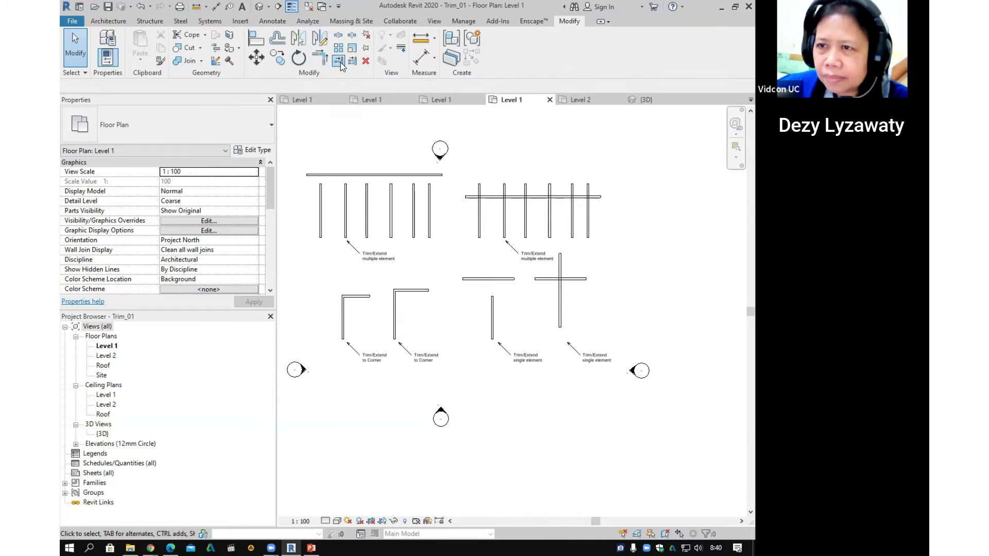
{"action": "left_click", "coordinate": [501, 281]}
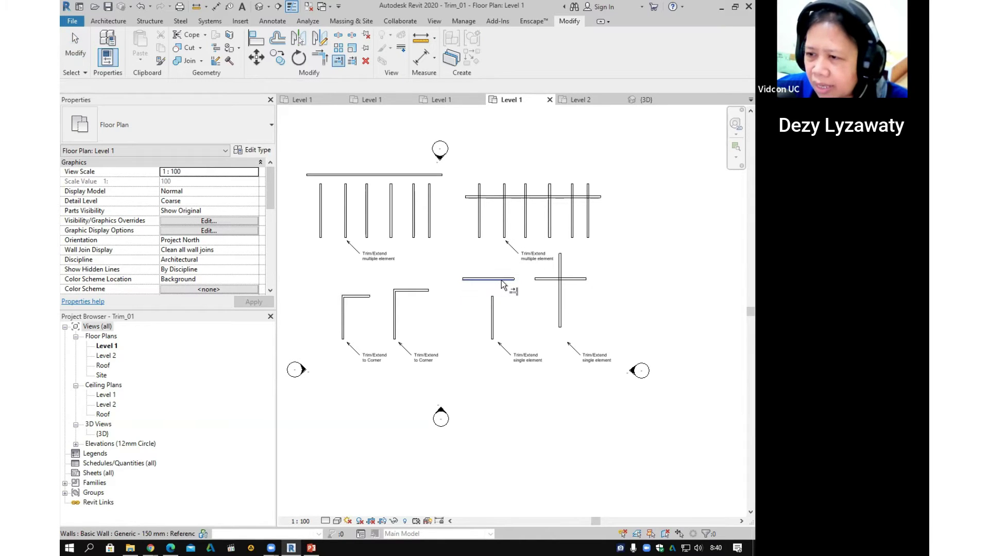
{"action": "left_click", "coordinate": [491, 313]}
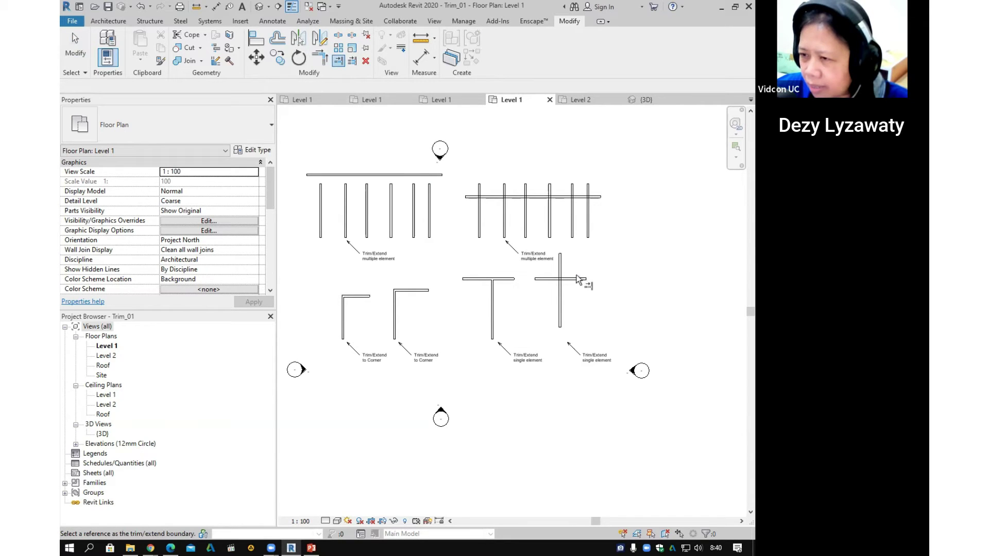
Step: Trim the horizontal wall of the crossing "Trim/Extend single element" pair at the vertical wall, keeping its left part
{"action": "left_click", "coordinate": [560, 298]}
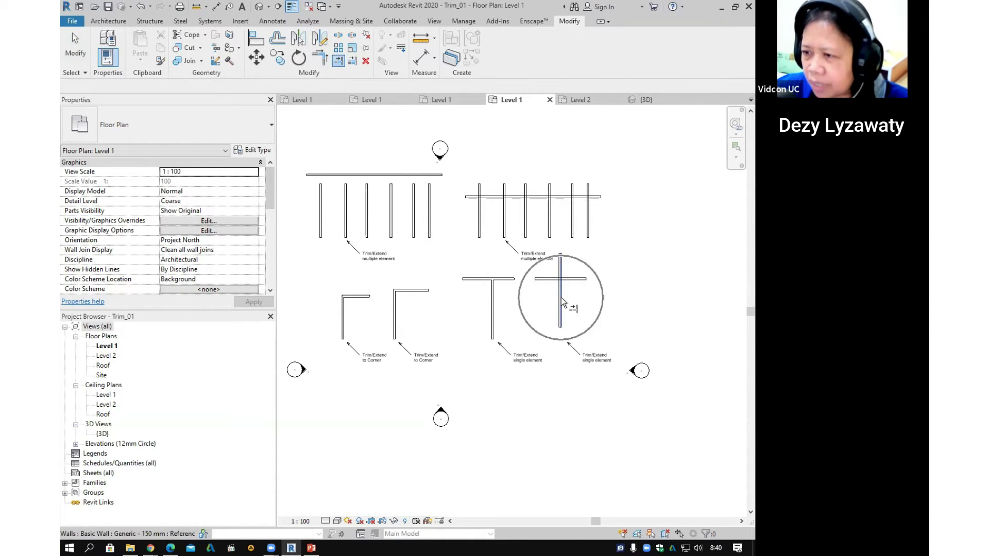
{"action": "left_click", "coordinate": [542, 279]}
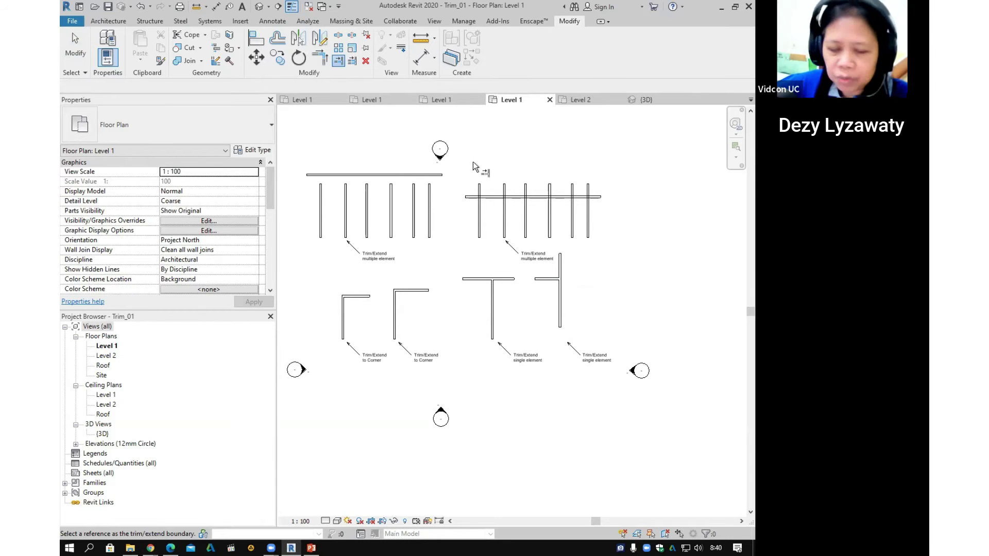
{"action": "key", "text": "Escape"}
Step: Extend the six separate vertical walls up to the long horizontal wall with Trim/Extend Multiple Elements, and end the command
{"action": "middle_click_drag", "start_coordinate": [567, 208], "coordinate": [572, 238]}
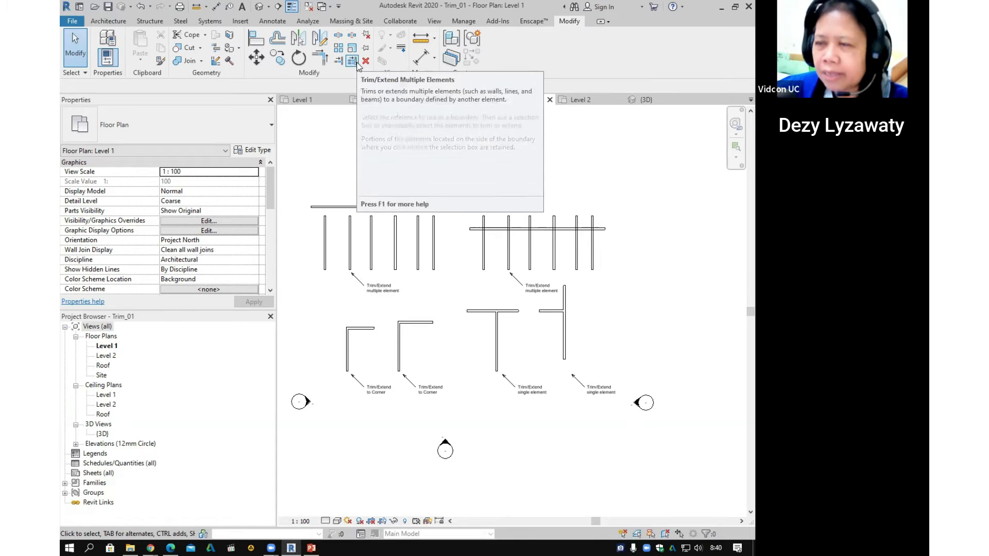
{"action": "left_click", "coordinate": [570, 22]}
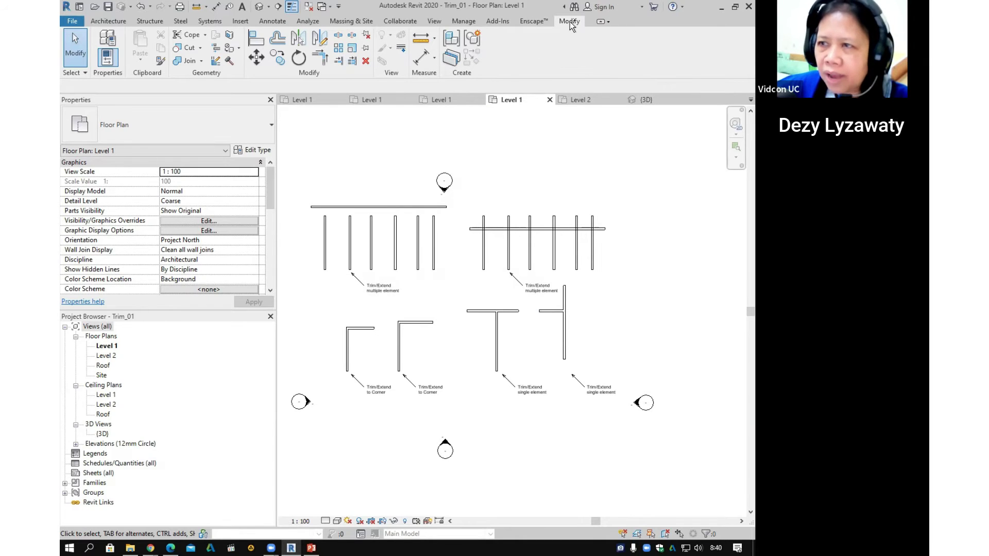
{"action": "left_click", "coordinate": [353, 61]}
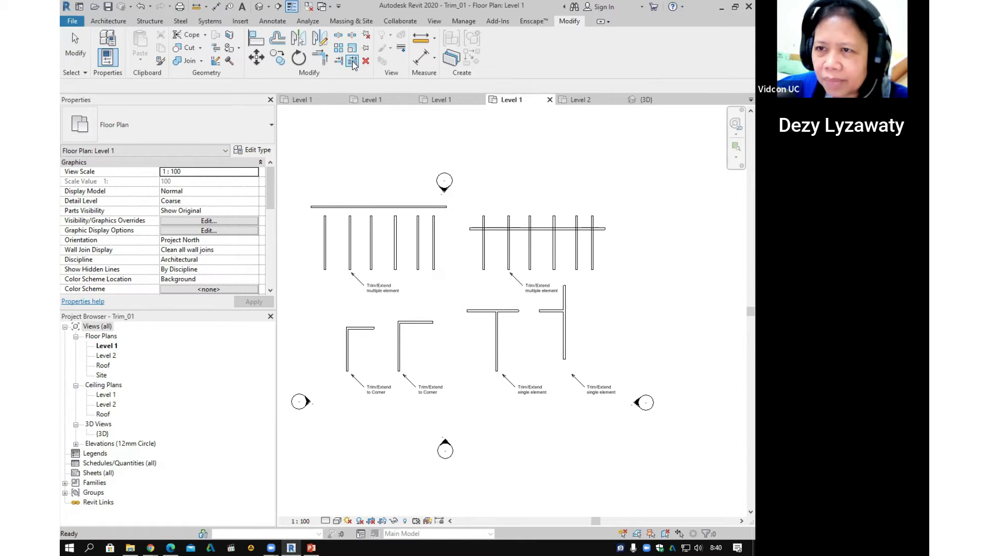
{"action": "left_click", "coordinate": [417, 207]}
{"action": "left_click", "coordinate": [325, 240]}
{"action": "left_click", "coordinate": [350, 233]}
{"action": "left_click", "coordinate": [376, 233]}
{"action": "left_click", "coordinate": [397, 234]}
{"action": "left_click", "coordinate": [415, 234]}
{"action": "left_click", "coordinate": [431, 234]}
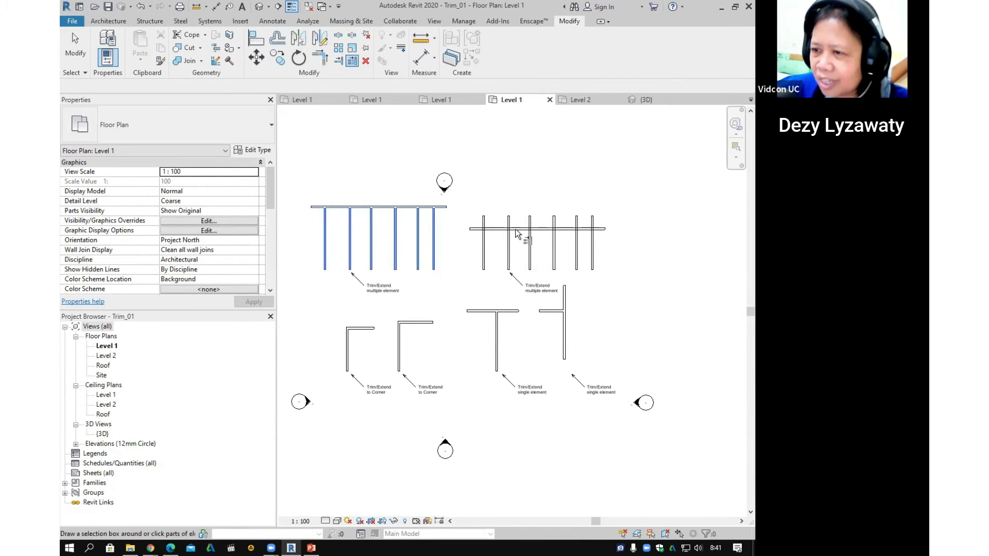
{"action": "key", "text": "Escape"}
{"action": "key", "text": "Escape"}
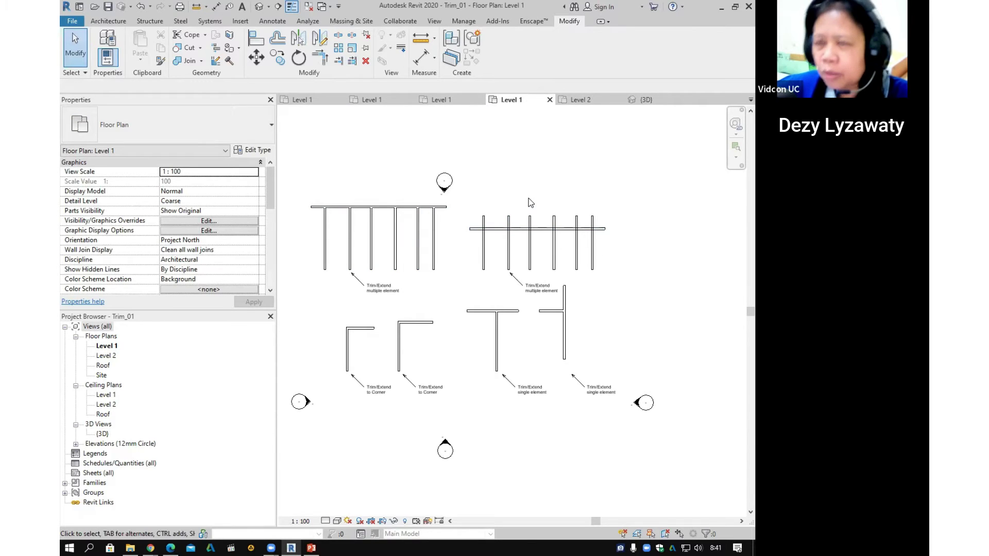
Step: Trim the six crossing vertical walls at the long horizontal wall, keeping the upper parts of the second and fourth and the lower parts of the others
{"action": "left_click", "coordinate": [353, 62]}
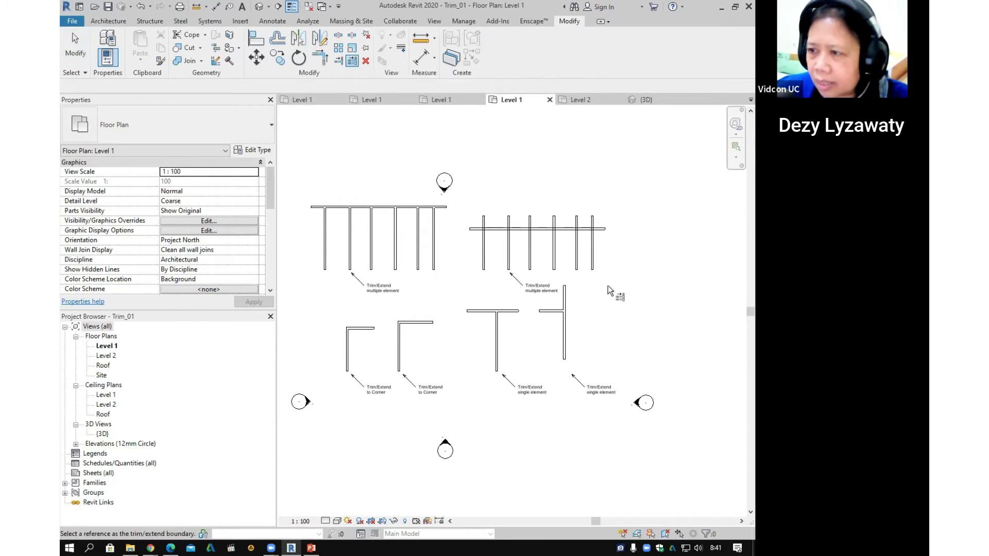
{"action": "left_click", "coordinate": [567, 230]}
{"action": "left_click", "coordinate": [593, 243]}
{"action": "left_click", "coordinate": [576, 252]}
{"action": "left_click", "coordinate": [554, 222]}
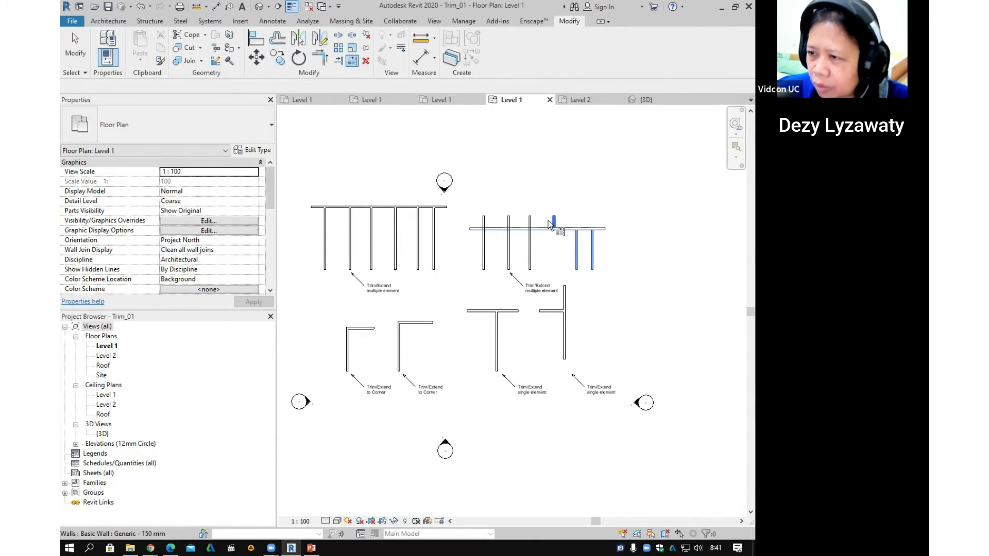
{"action": "left_click", "coordinate": [534, 247]}
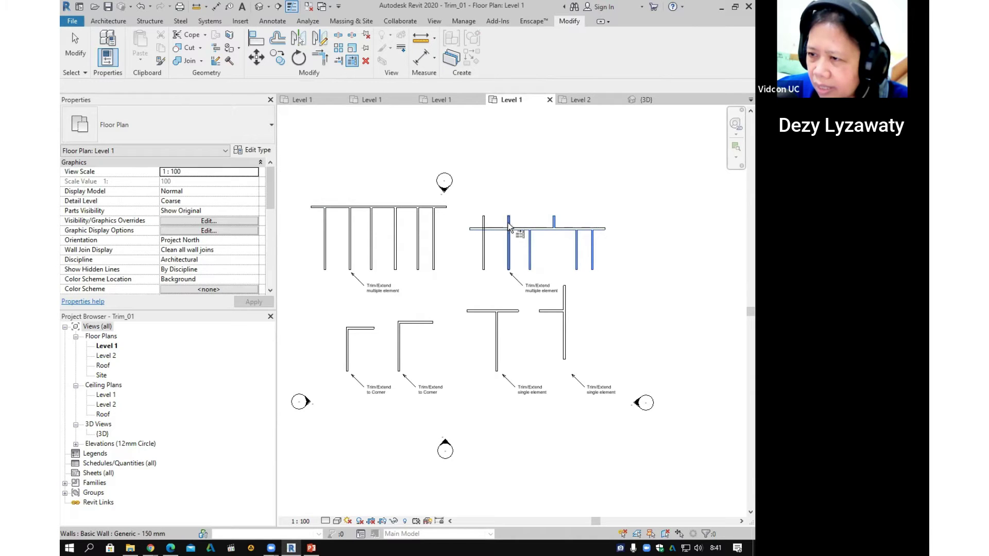
{"action": "left_click", "coordinate": [509, 222]}
{"action": "left_click", "coordinate": [484, 246]}
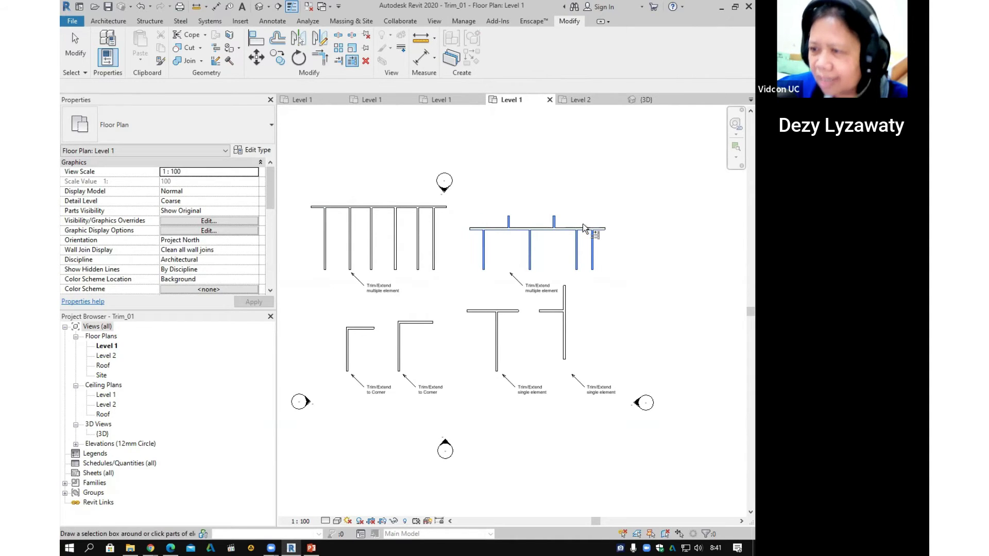
{"action": "key", "text": "Escape"}
{"action": "key", "text": "Escape"}
{"action": "middle_click_drag", "start_coordinate": [567, 269], "coordinate": [605, 257]}
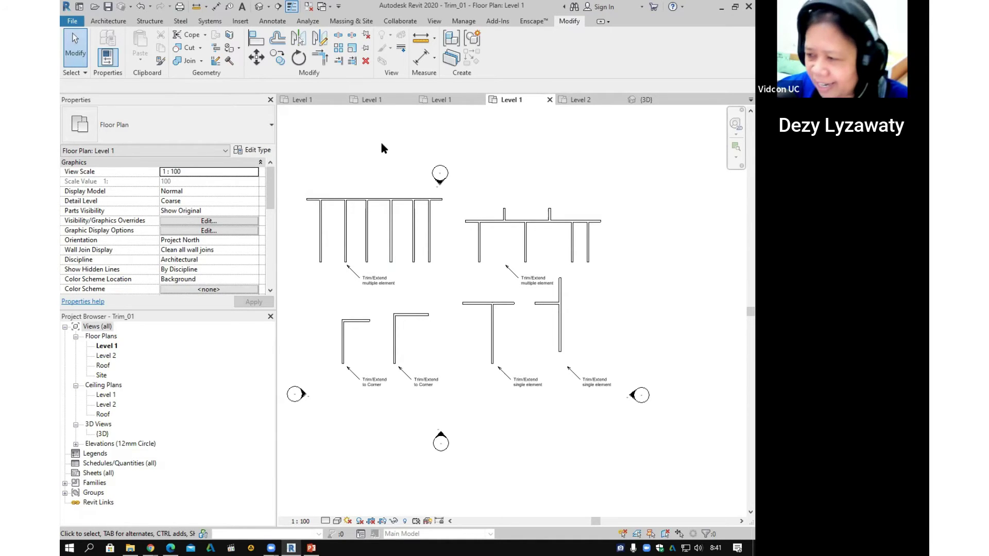
{"action": "left_click", "coordinate": [432, 23]}
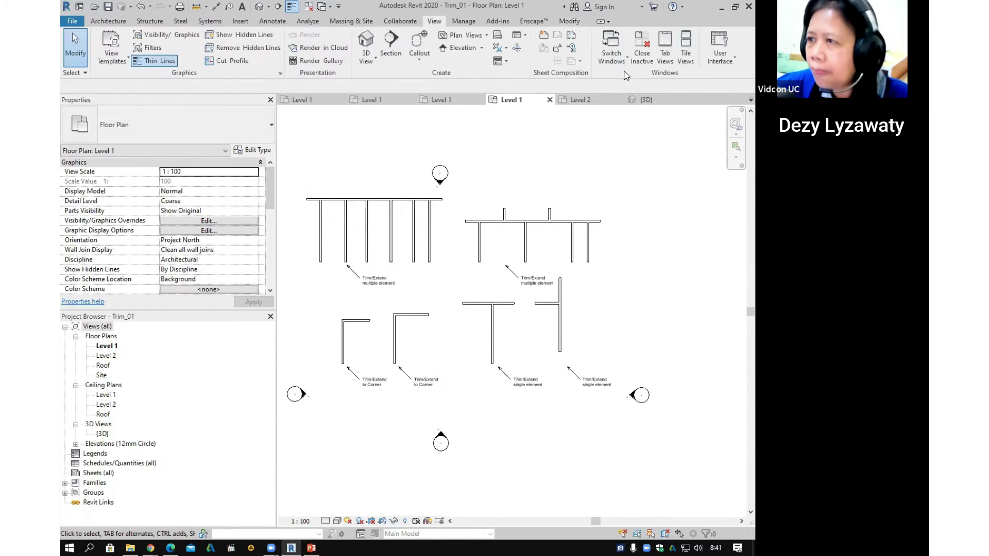
{"action": "left_click", "coordinate": [614, 55]}
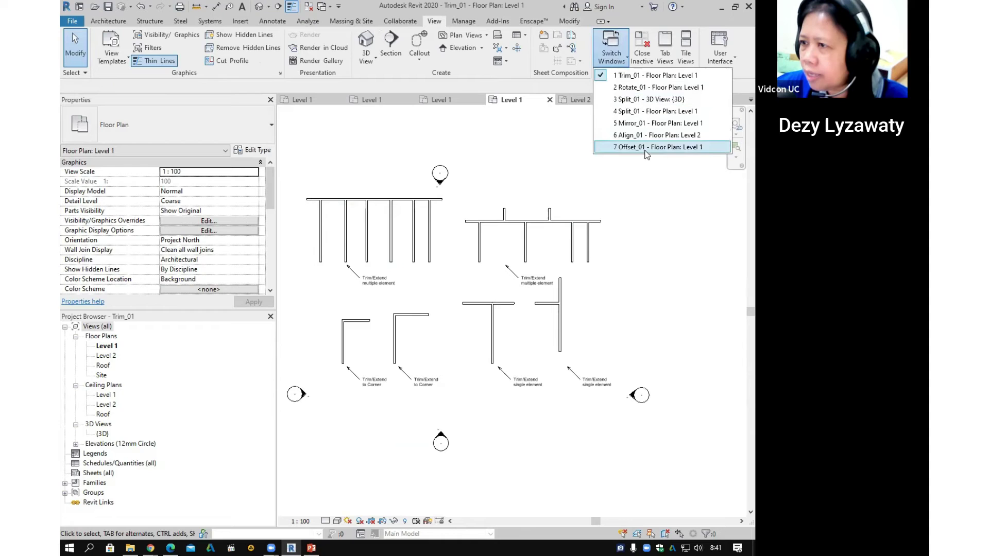
{"action": "left_click", "coordinate": [666, 79]}
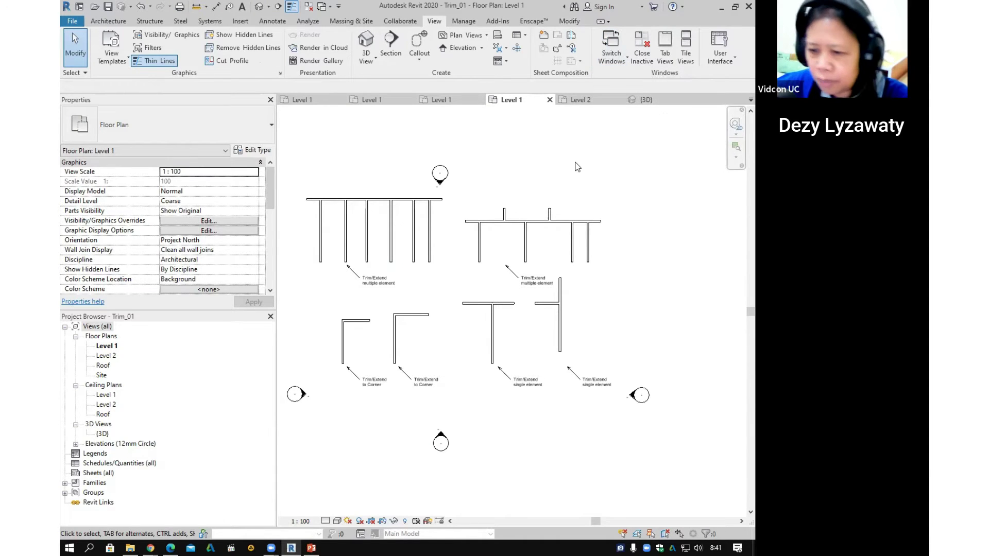
Step: Open the project Array_01.rvt from the DATA FILE MODIFY folder
{"action": "left_click", "coordinate": [96, 7]}
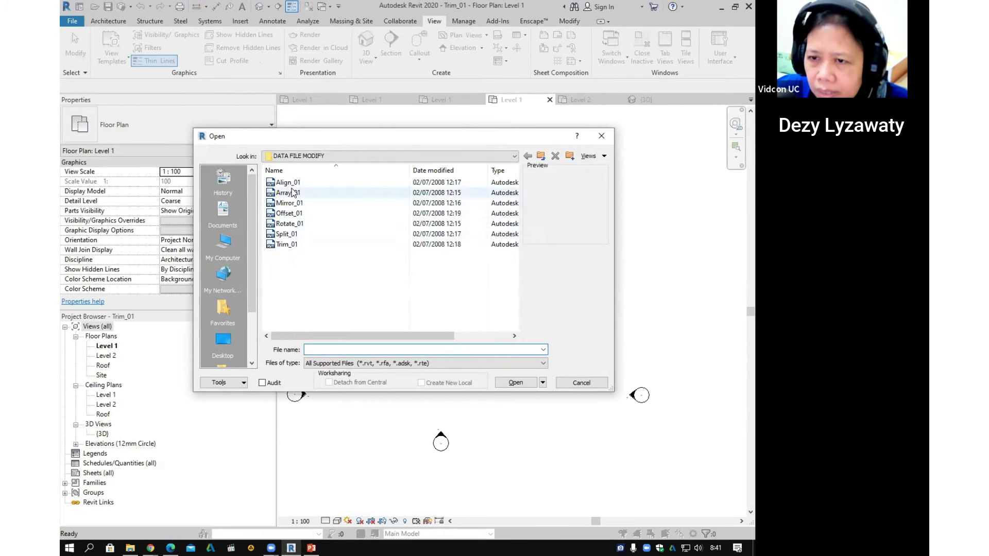
{"action": "left_click", "coordinate": [293, 192]}
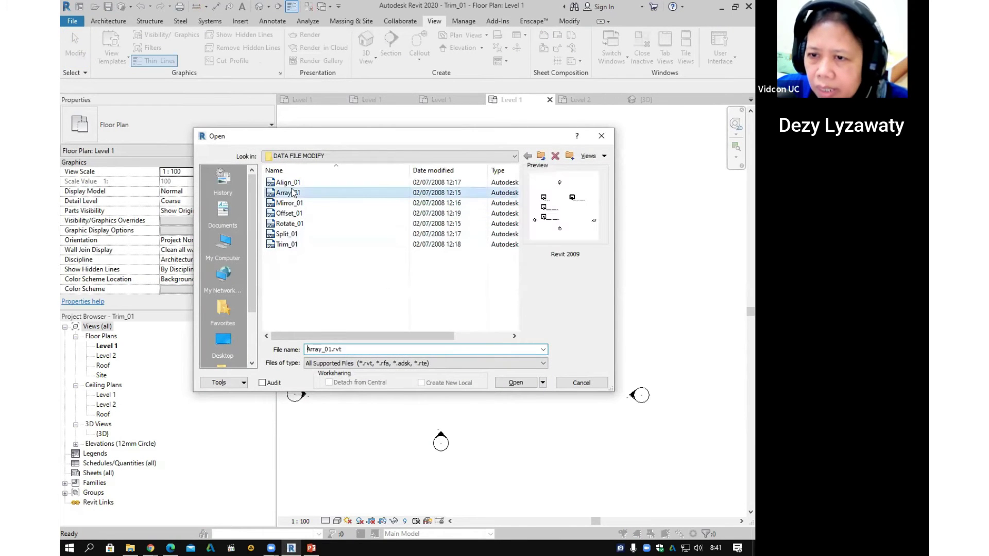
{"action": "left_click", "coordinate": [516, 383]}
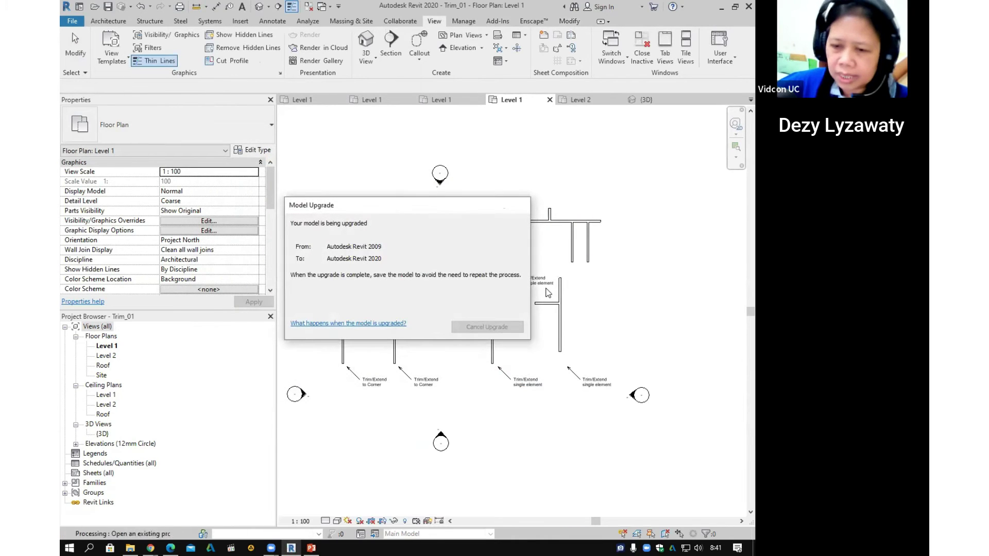
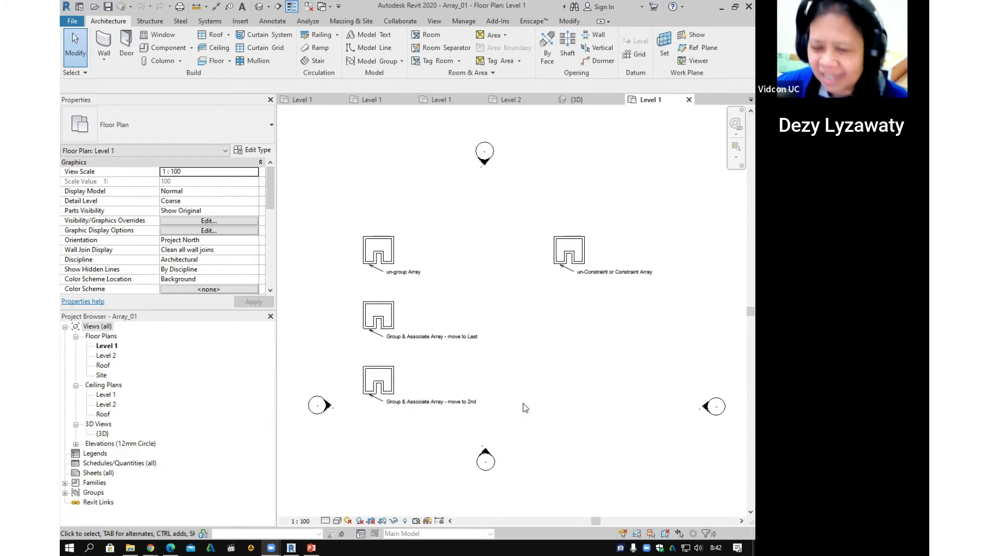
{"action": "middle_click_drag", "start_coordinate": [567, 383], "coordinate": [574, 404]}
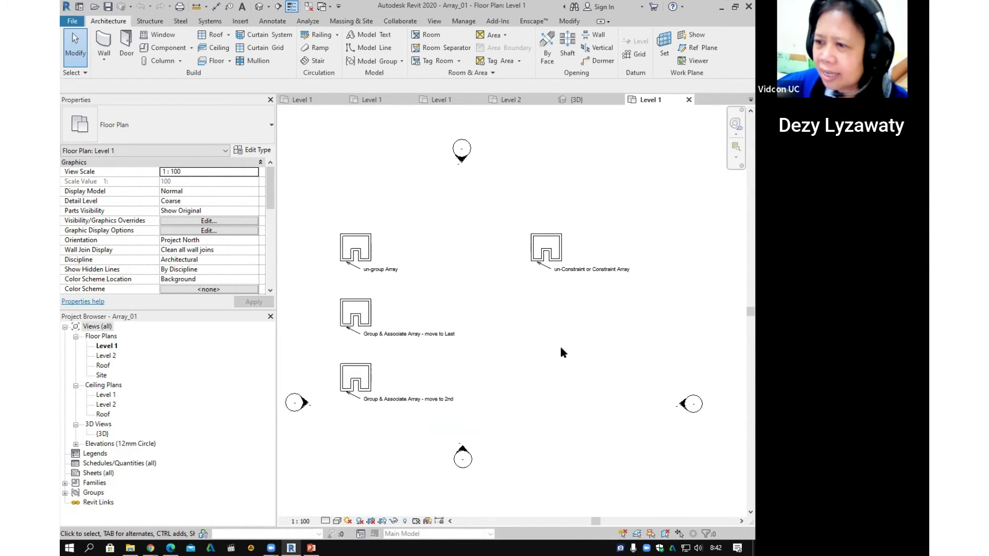
{"action": "mouse_move", "coordinate": [562, 352]}
{"action": "middle_mouse_down"}
{"action": "mouse_move", "coordinate": [578, 349]}
{"action": "mouse_move", "coordinate": [570, 344]}
{"action": "middle_mouse_up"}
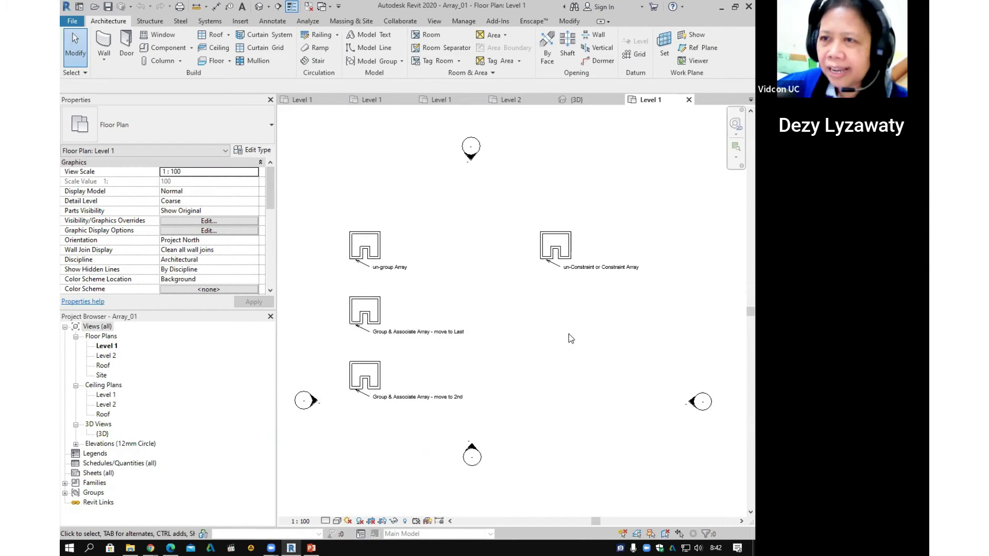
{"action": "left_click", "coordinate": [569, 20]}
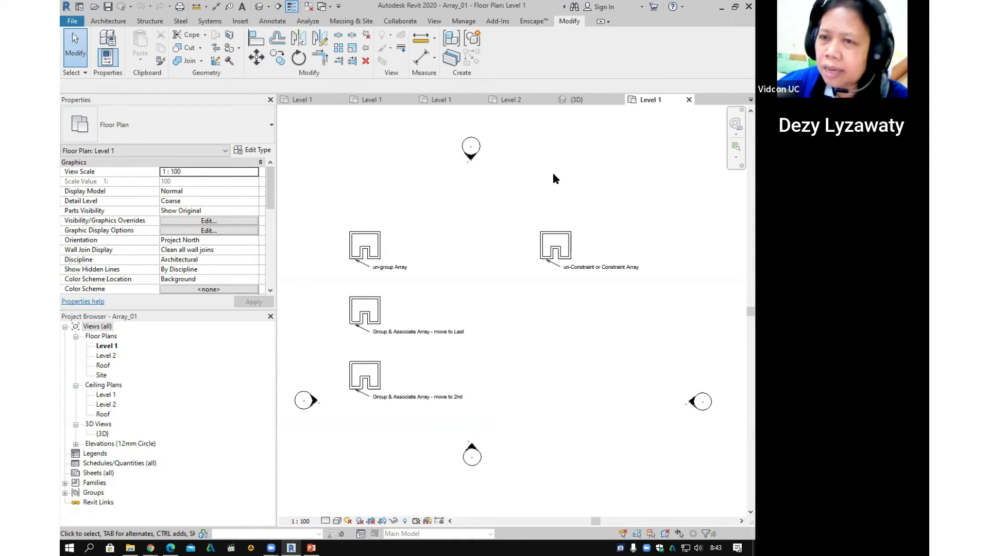
{"action": "middle_click_drag", "start_coordinate": [529, 215], "coordinate": [515, 244]}
{"action": "scroll", "coordinate": [509, 221], "scroll_direction": "down", "scroll_amount": 1}
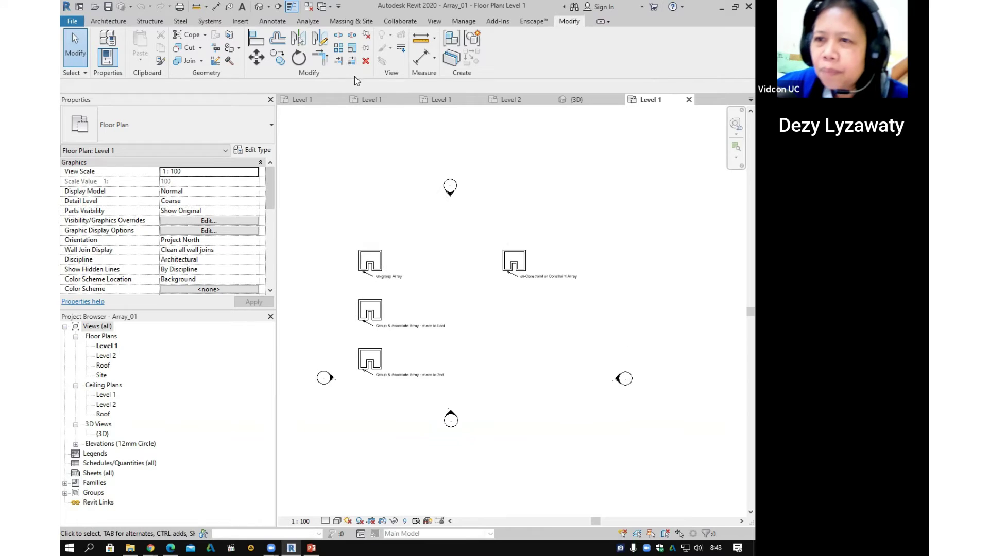
{"action": "left_click", "coordinate": [337, 49]}
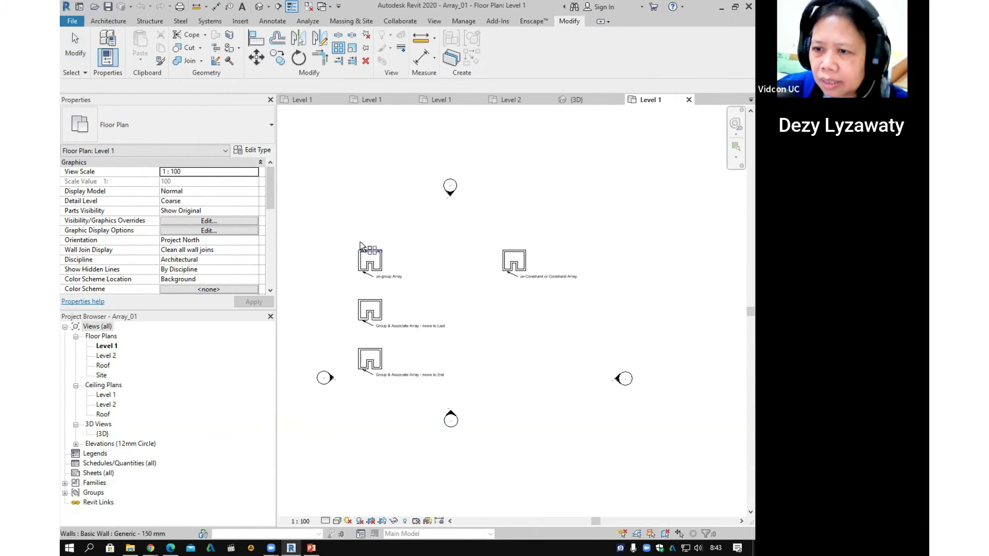
{"action": "key", "text": "Escape"}
{"action": "left_click_drag", "start_coordinate": [348, 233], "coordinate": [401, 286]}
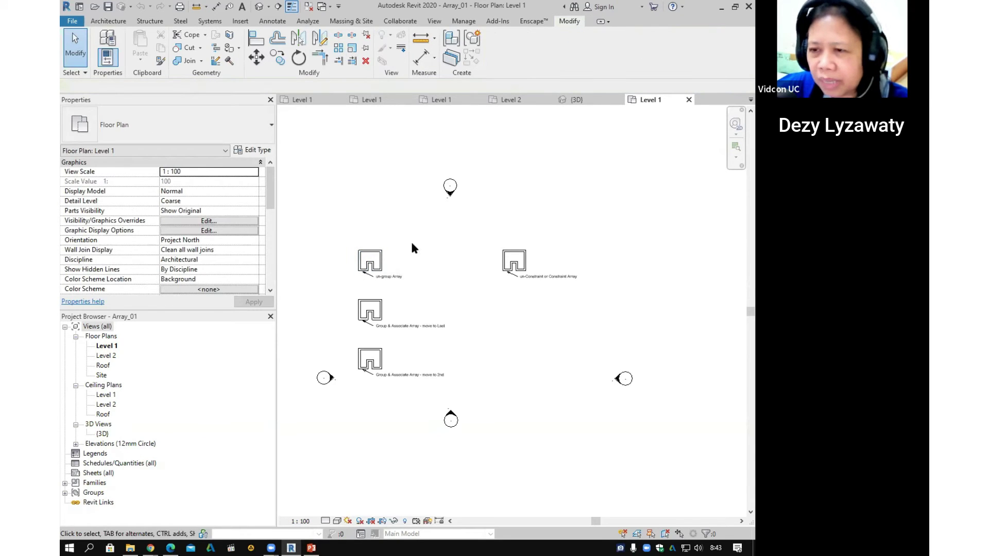
{"action": "left_click_drag", "start_coordinate": [333, 245], "coordinate": [393, 275]}
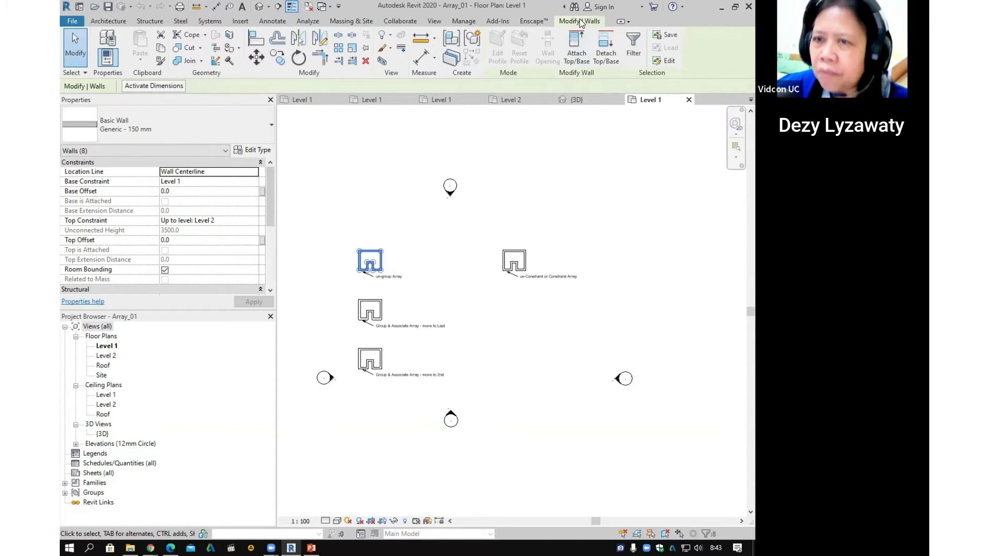
{"action": "left_click", "coordinate": [339, 49]}
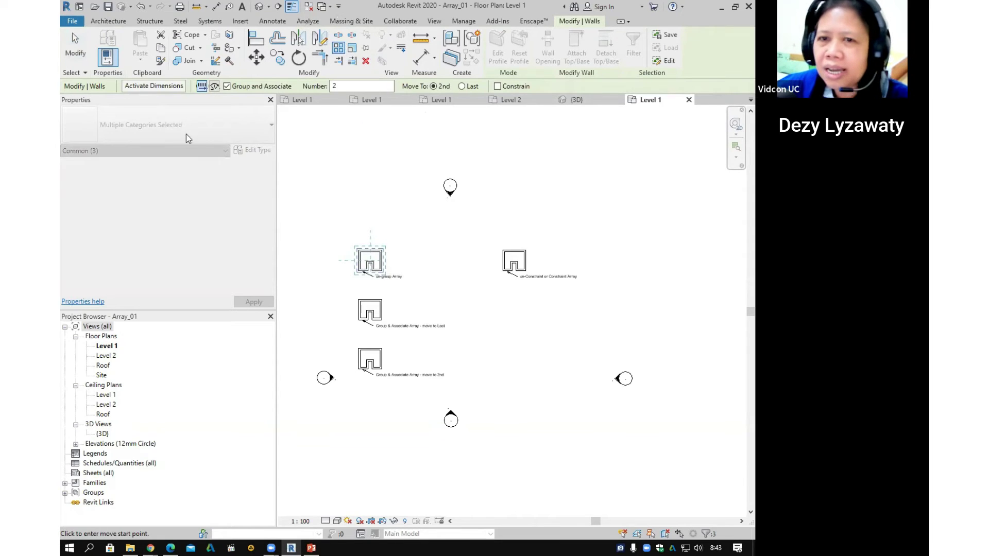
{"action": "left_click", "coordinate": [206, 88]}
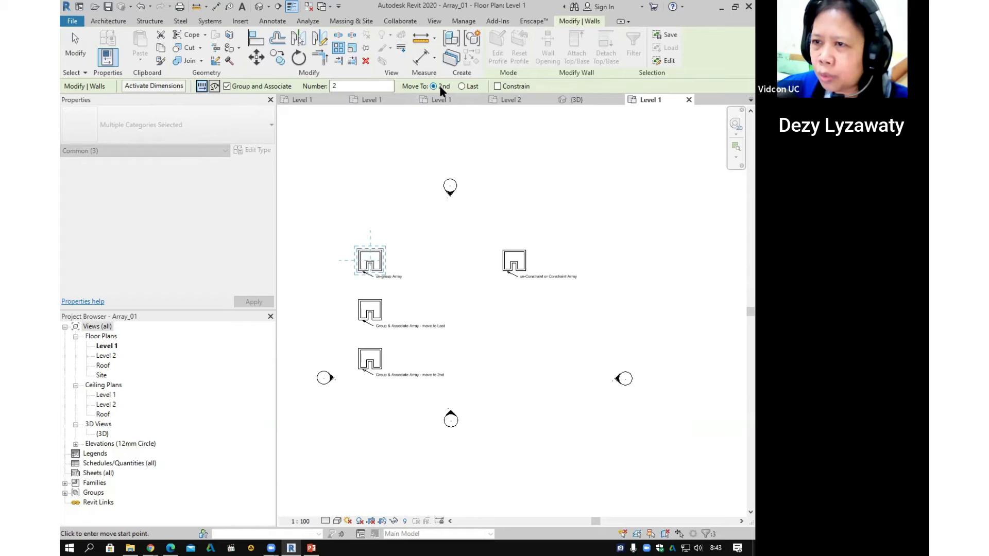
{"action": "key", "text": "ctrl"}
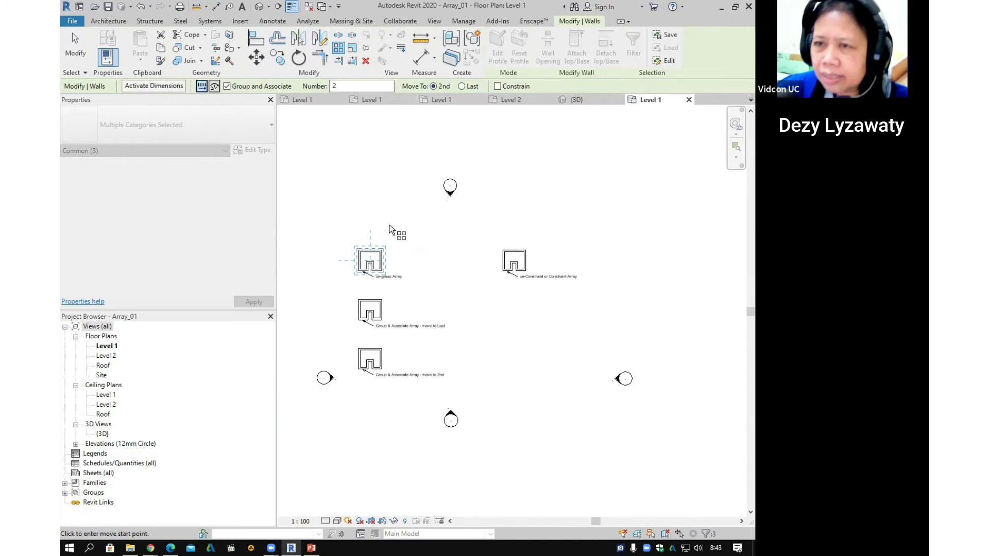
{"action": "key", "text": "Escape"}
{"action": "key", "text": "Escape"}
Step: Try a grouped linear array of the "un-group Array" walls with 3 members spaced horizontally to the right, and undo it
{"action": "left_click_drag", "start_coordinate": [345, 241], "coordinate": [399, 279]}
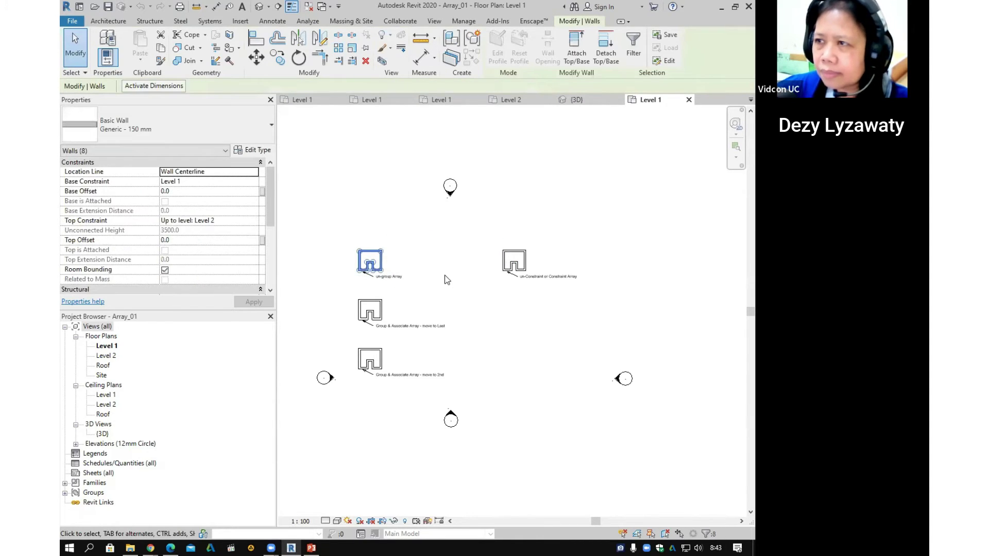
{"action": "left_click", "coordinate": [340, 52]}
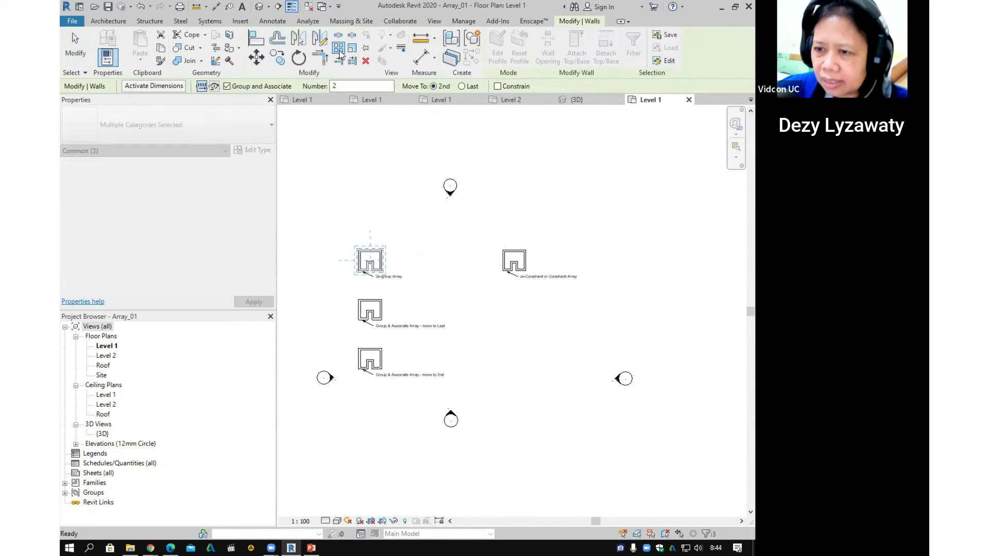
{"action": "left_click", "coordinate": [384, 251]}
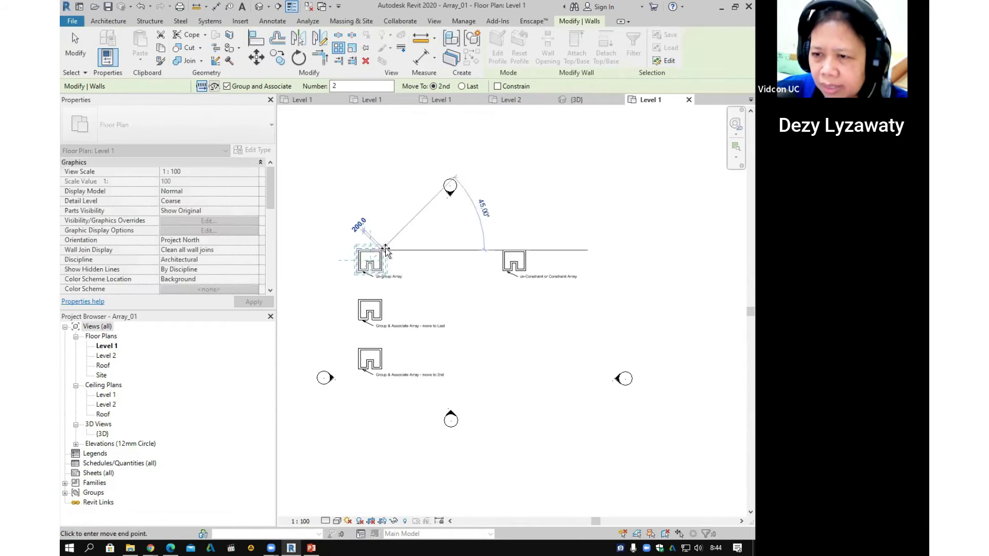
{"action": "left_click", "coordinate": [430, 250]}
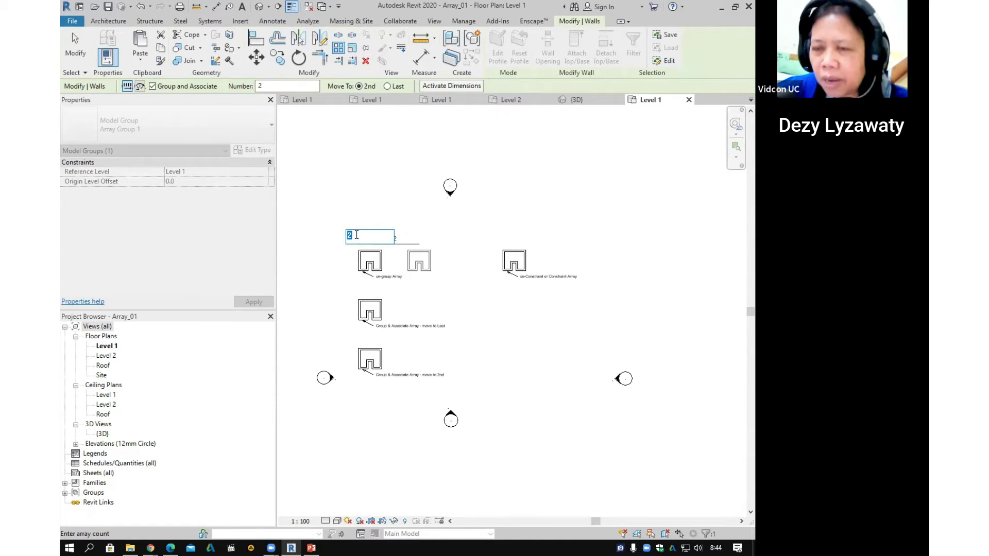
{"action": "type", "text": "3"}
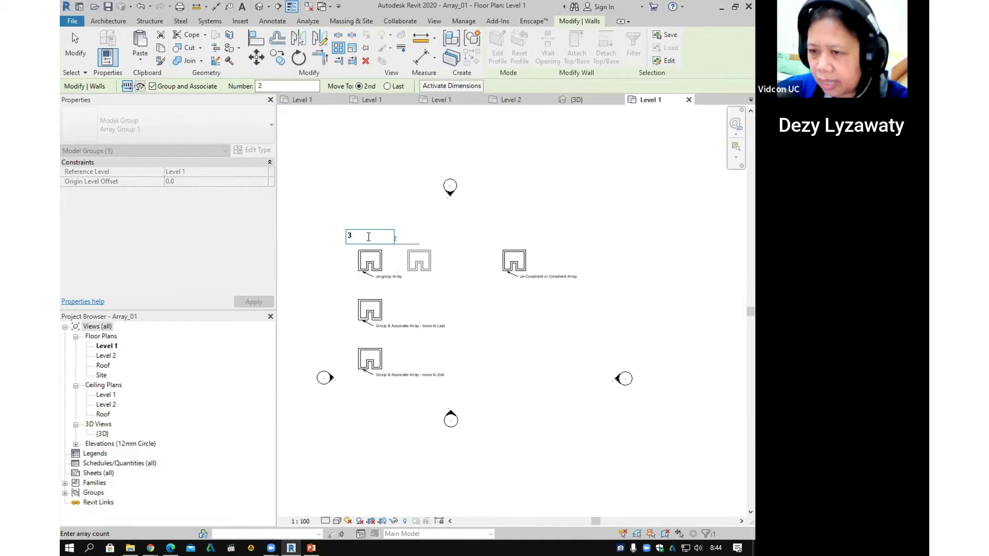
{"action": "key", "text": "Return"}
{"action": "left_click", "coordinate": [419, 261]}
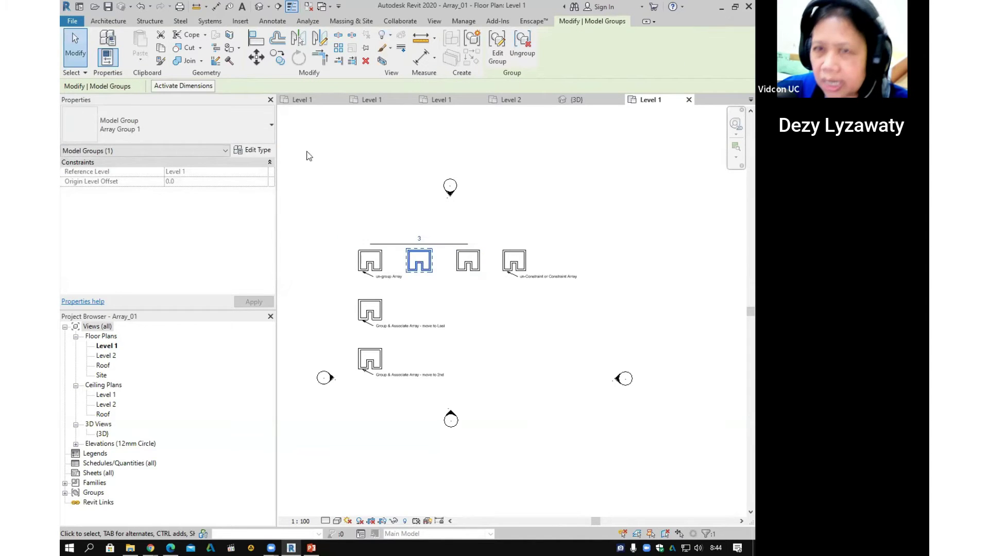
{"action": "left_click", "coordinate": [140, 6]}
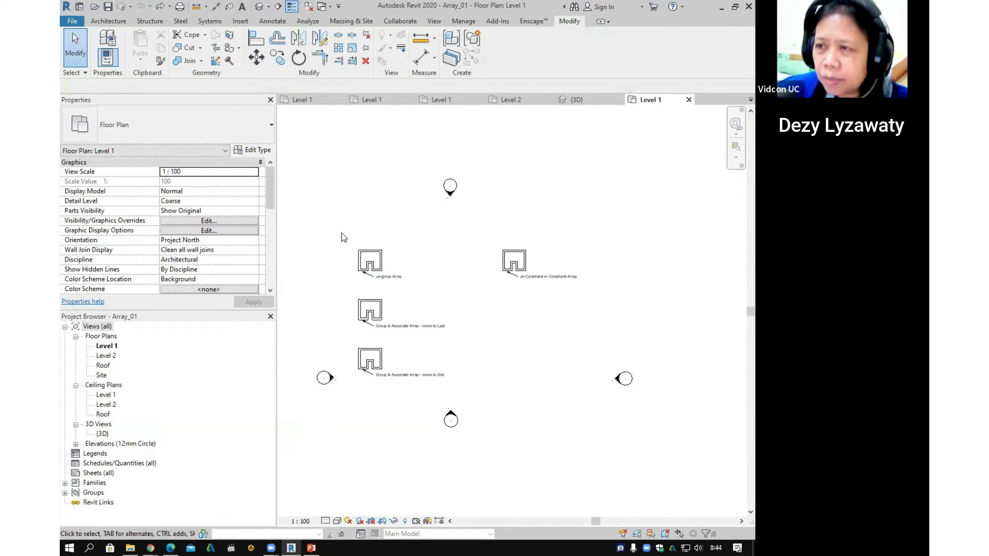
Step: Create a grouped linear array of the "un-group Array" walls with Move To 2nd, spaced 2500 horizontally to the right, with 4 members
{"action": "left_click_drag", "start_coordinate": [337, 233], "coordinate": [393, 274]}
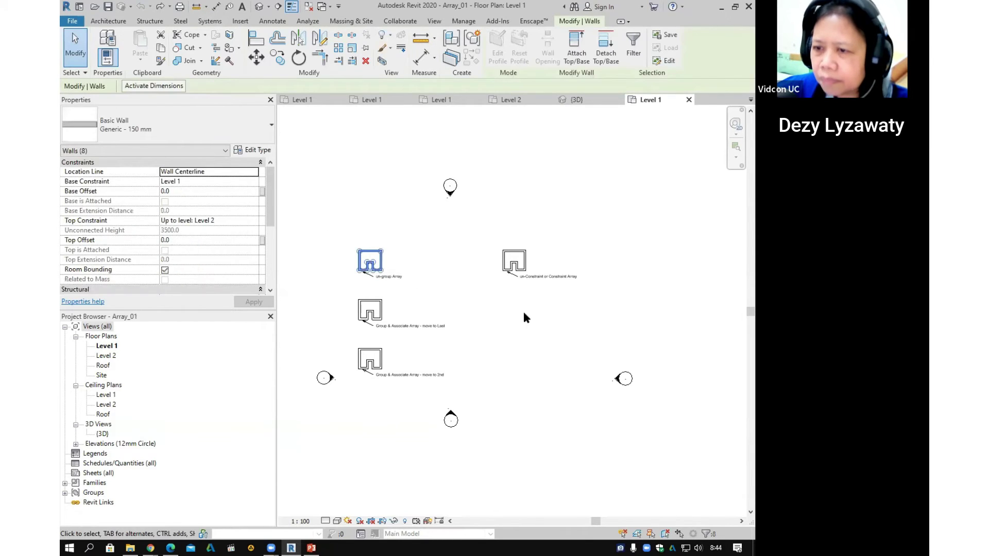
{"action": "left_click", "coordinate": [338, 49]}
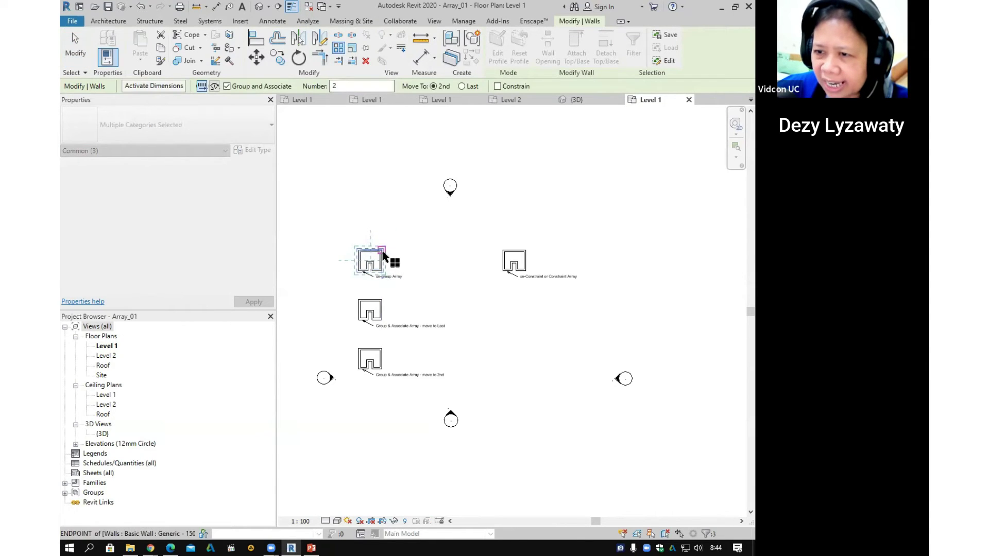
{"action": "left_click", "coordinate": [382, 251]}
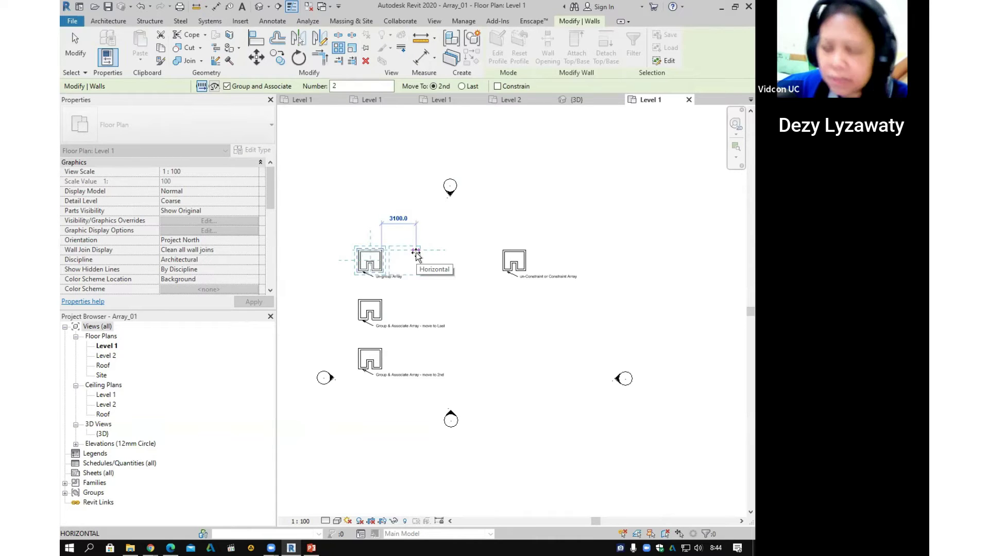
{"action": "type", "text": "2"}
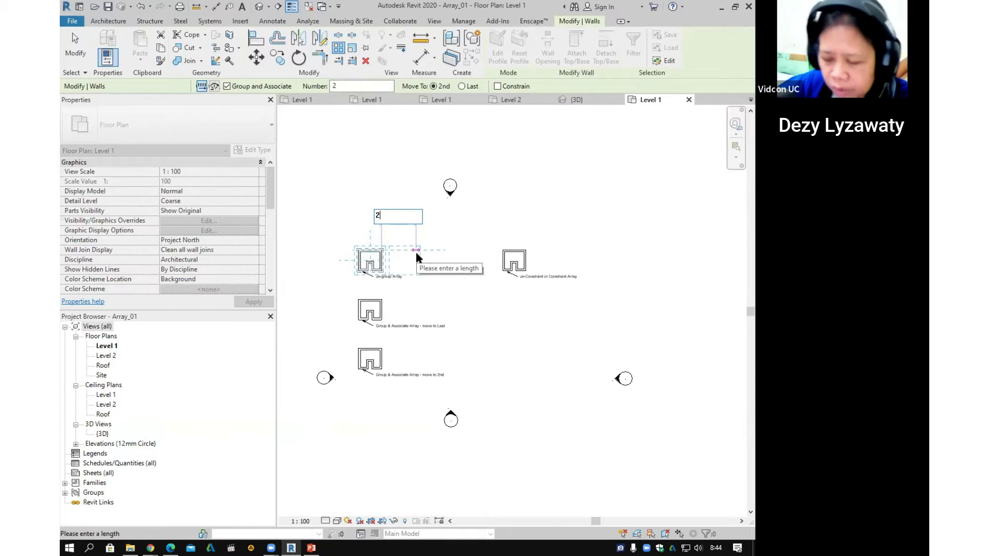
{"action": "type", "text": "500"}
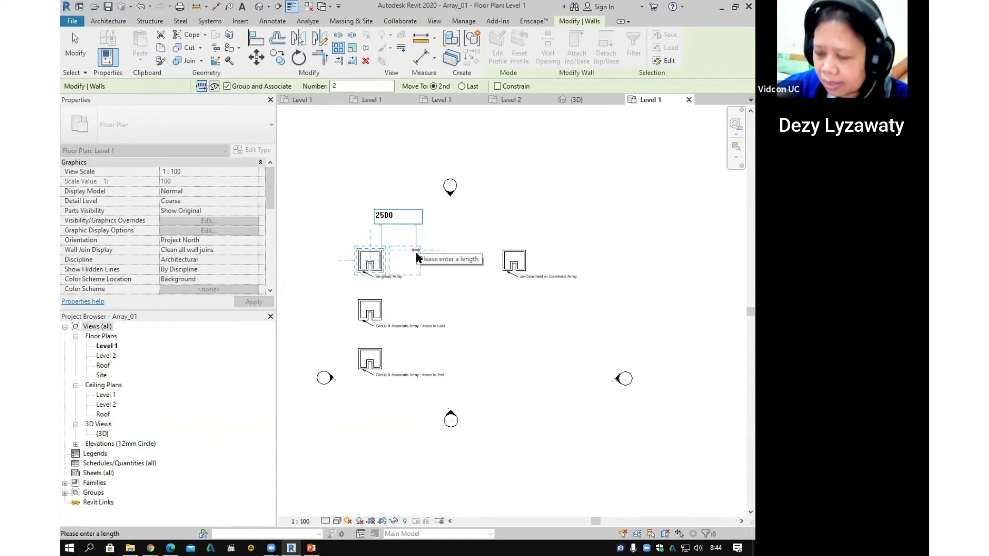
{"action": "key", "text": "Return"}
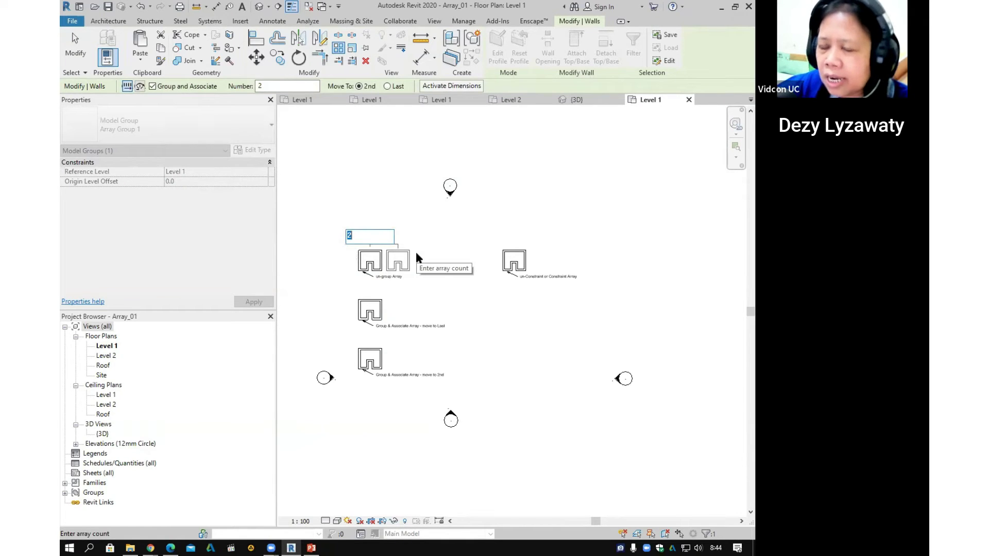
{"action": "type", "text": "4"}
{"action": "key", "text": "Return"}
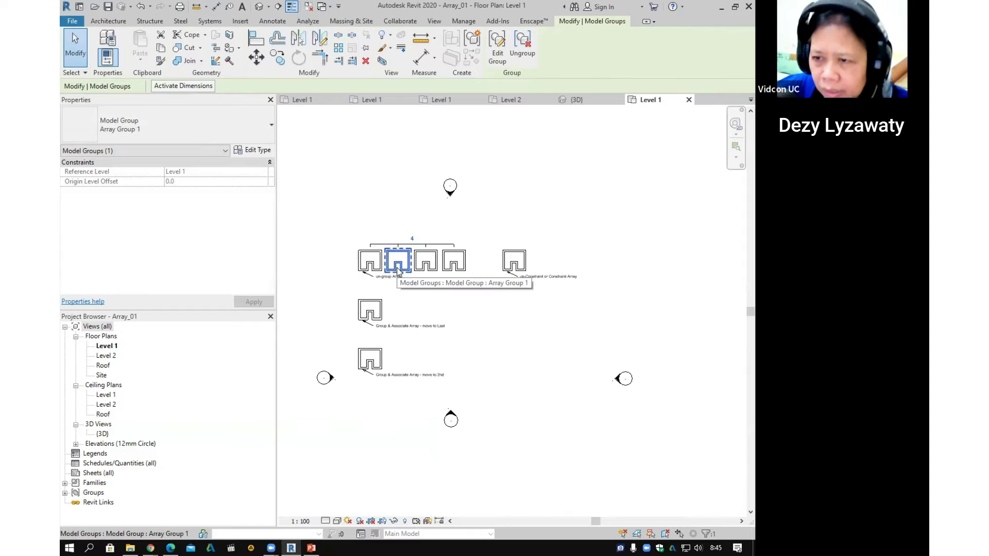
{"action": "left_click", "coordinate": [454, 264]}
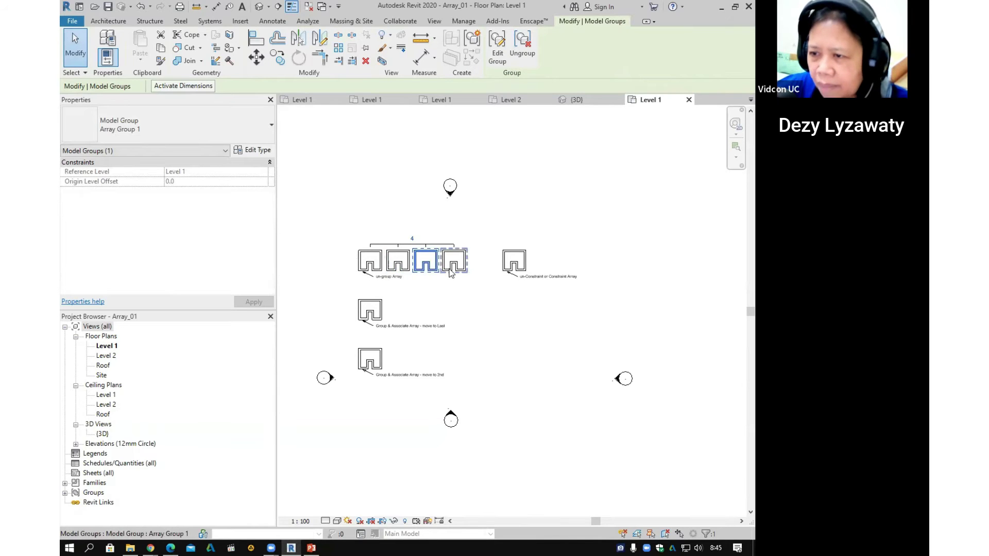
{"action": "left_click", "coordinate": [487, 311]}
Step: Create a grouped linear array of the "un-Constraint or Constraint Array" walls with Move To Last, 11000 horizontally to the right, with 4 members
{"action": "middle_click_drag", "start_coordinate": [495, 316], "coordinate": [454, 347]}
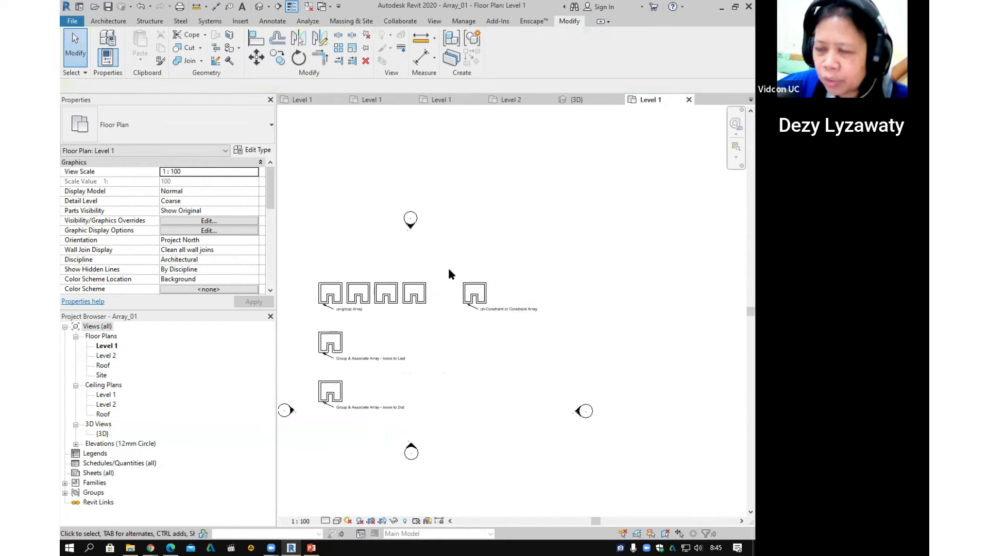
{"action": "left_click_drag", "start_coordinate": [446, 267], "coordinate": [498, 311]}
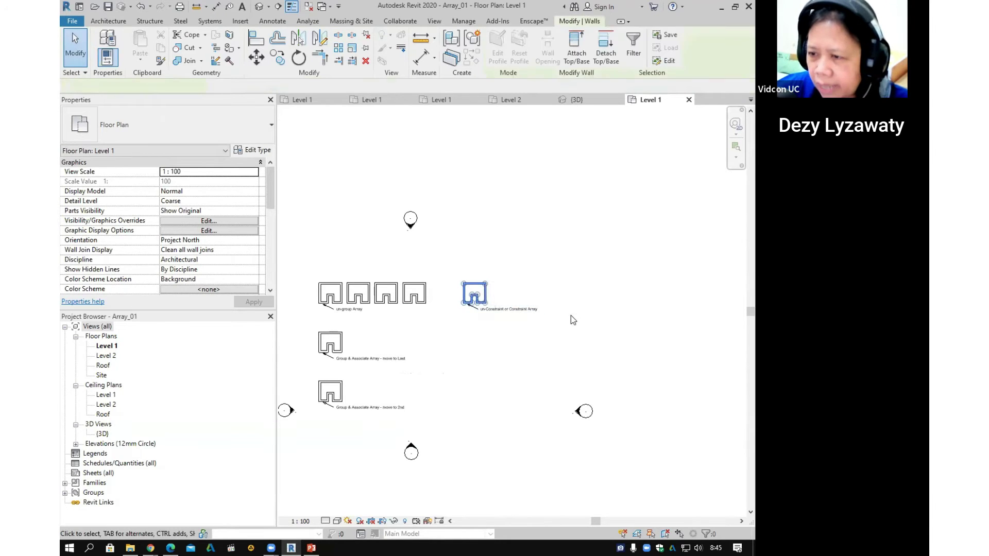
{"action": "left_click", "coordinate": [340, 51]}
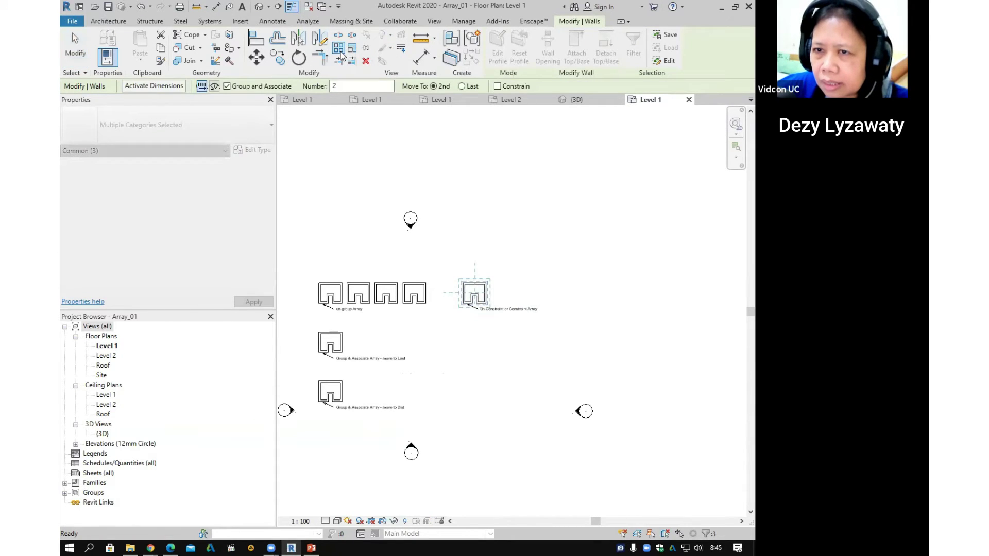
{"action": "left_click", "coordinate": [462, 87]}
{"action": "key", "text": "ctrl"}
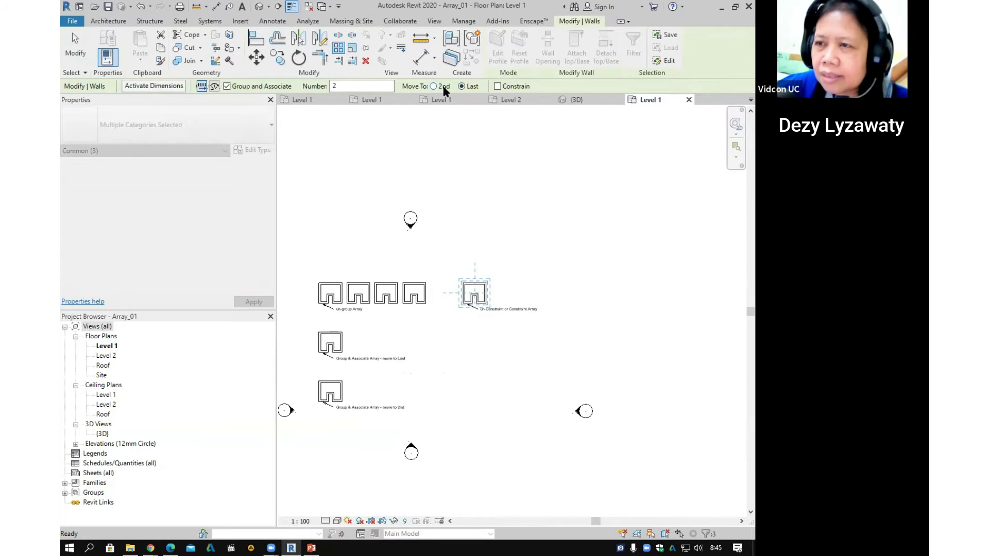
{"action": "key", "text": "ctrl"}
{"action": "key", "text": "ctrl"}
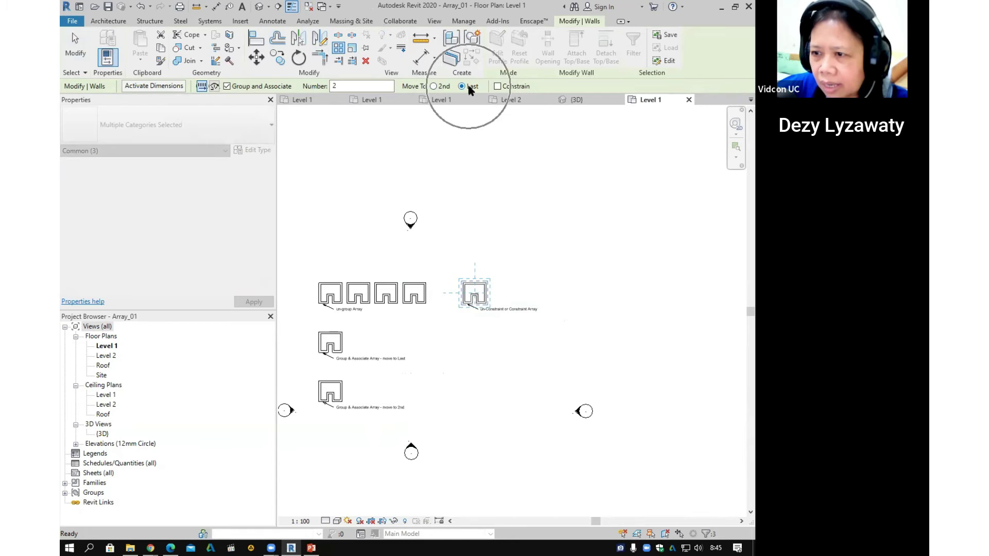
{"action": "left_click", "coordinate": [475, 287]}
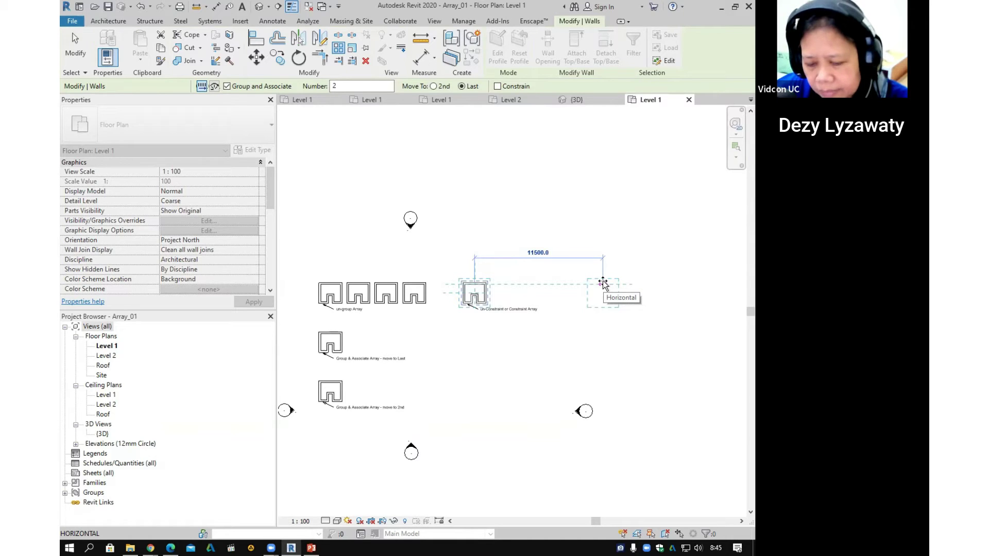
{"action": "type", "text": "11000"}
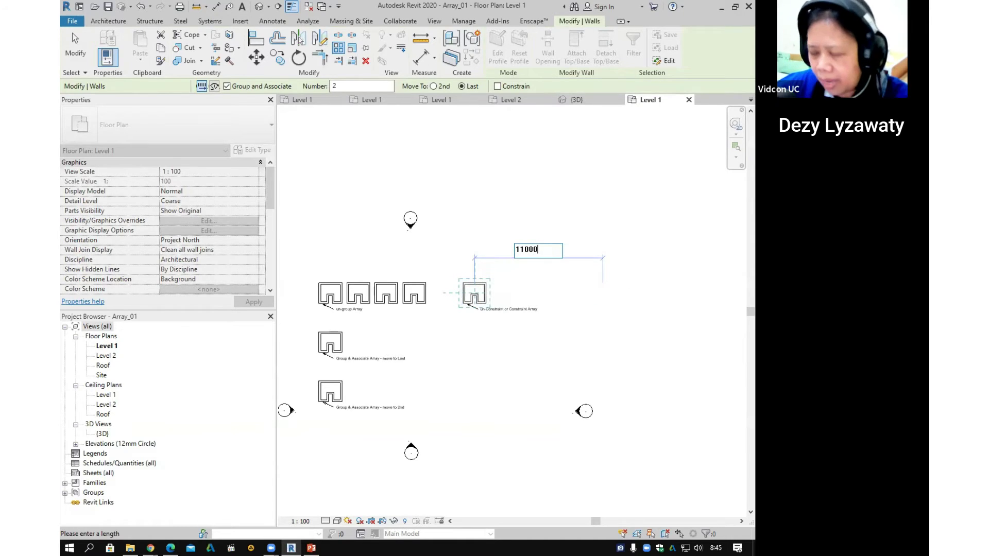
{"action": "key", "text": "Return"}
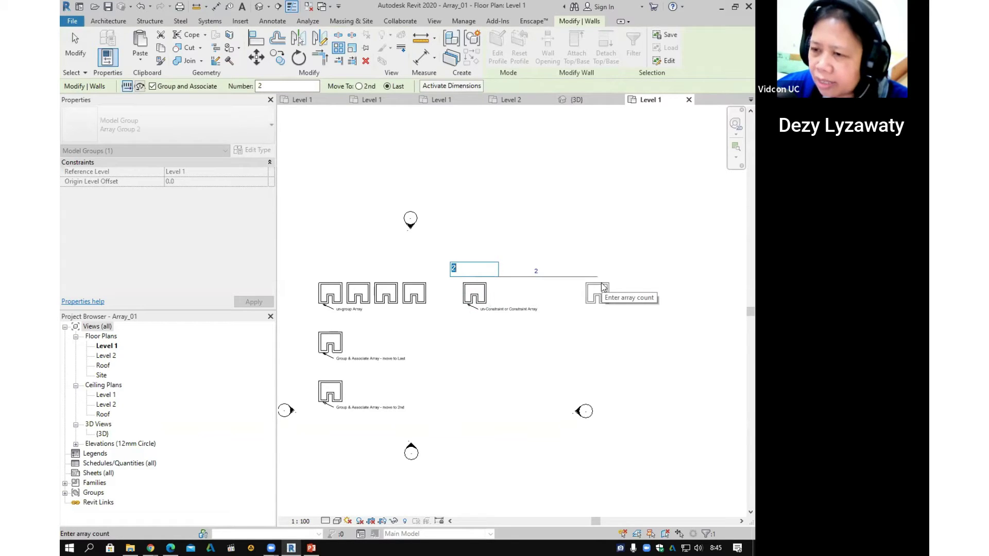
{"action": "type", "text": "4"}
{"action": "key", "text": "Return"}
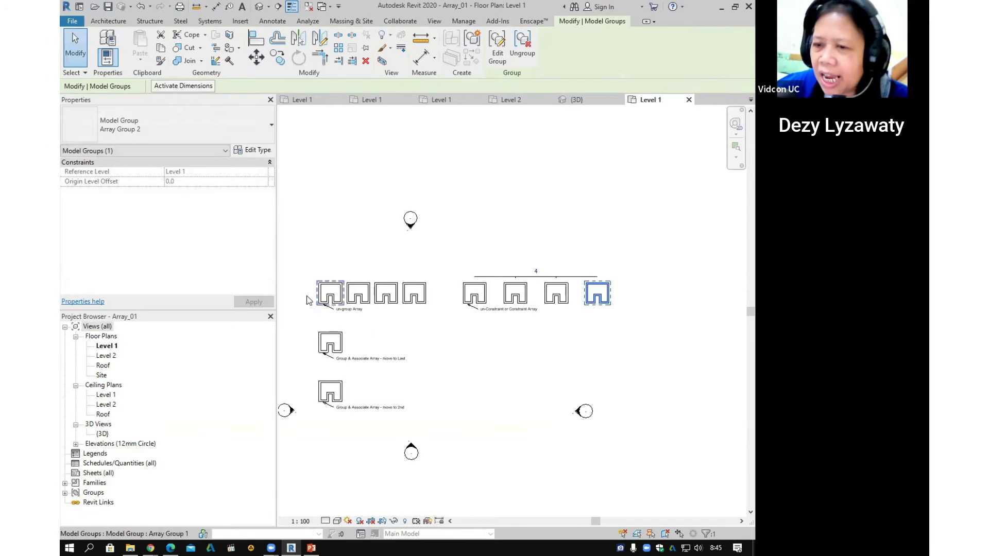
Step: Examine the members of both linear arrays to compare the Move To 2nd and Move To Last spacing
{"action": "left_click", "coordinate": [327, 299]}
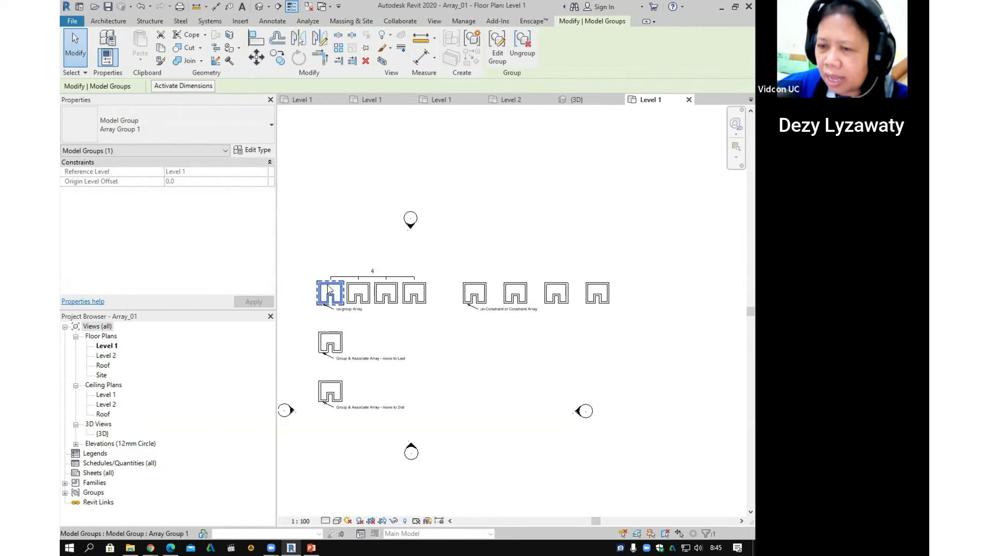
{"action": "left_click", "coordinate": [356, 297]}
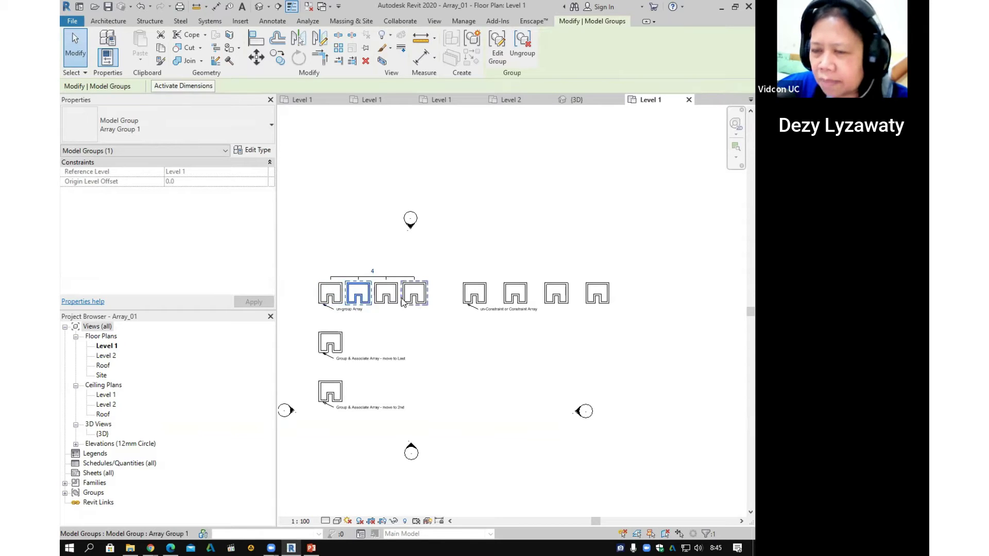
{"action": "left_click", "coordinate": [327, 297]}
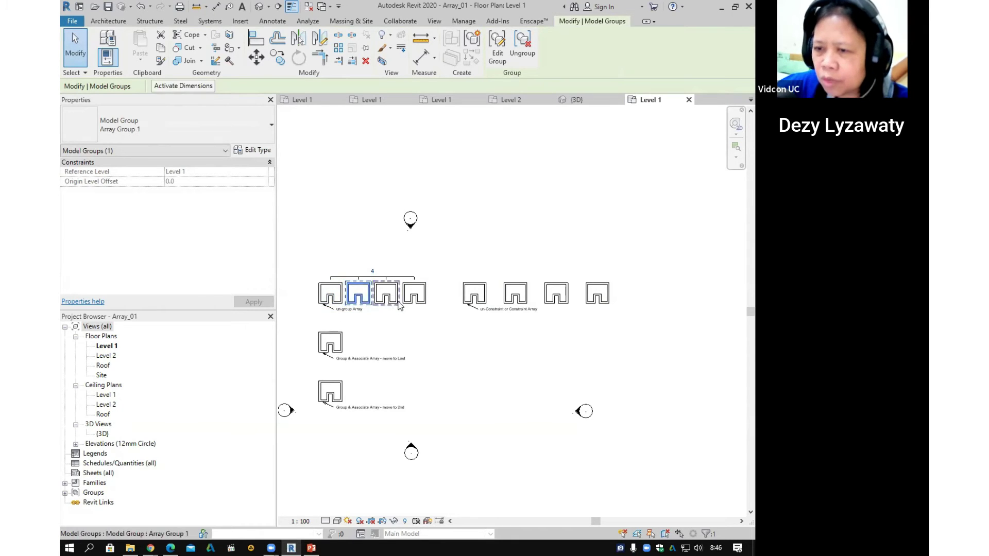
{"action": "left_click", "coordinate": [490, 341]}
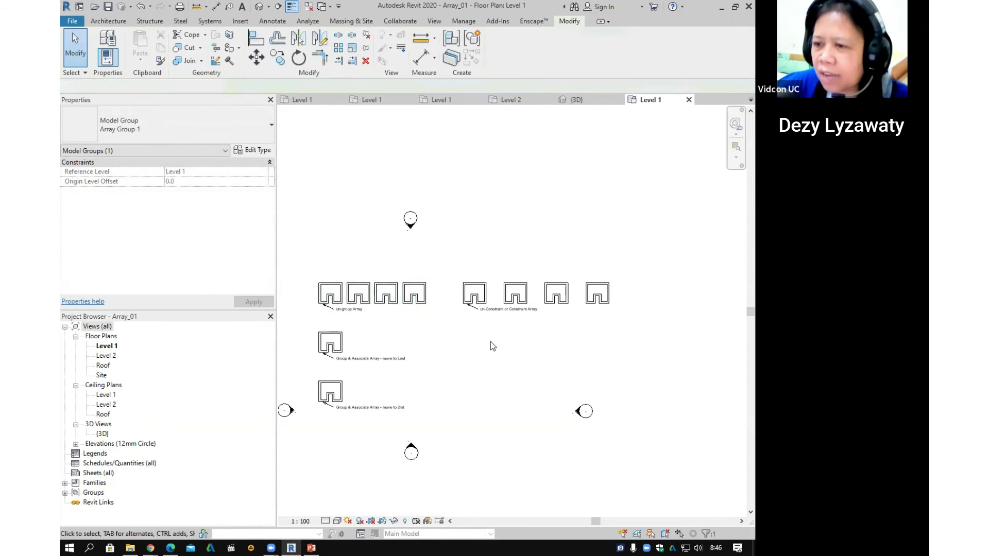
{"action": "left_click", "coordinate": [483, 305]}
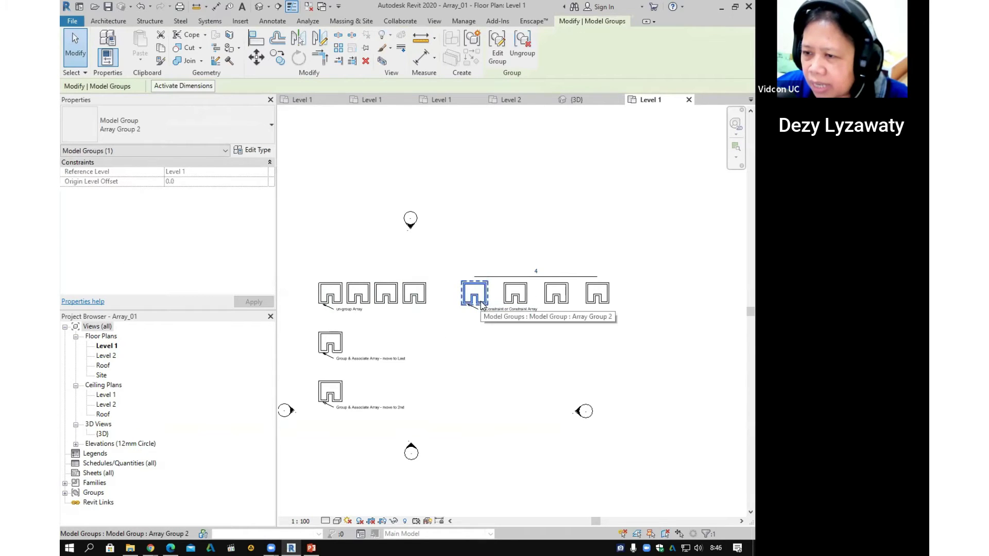
{"action": "left_click", "coordinate": [602, 292]}
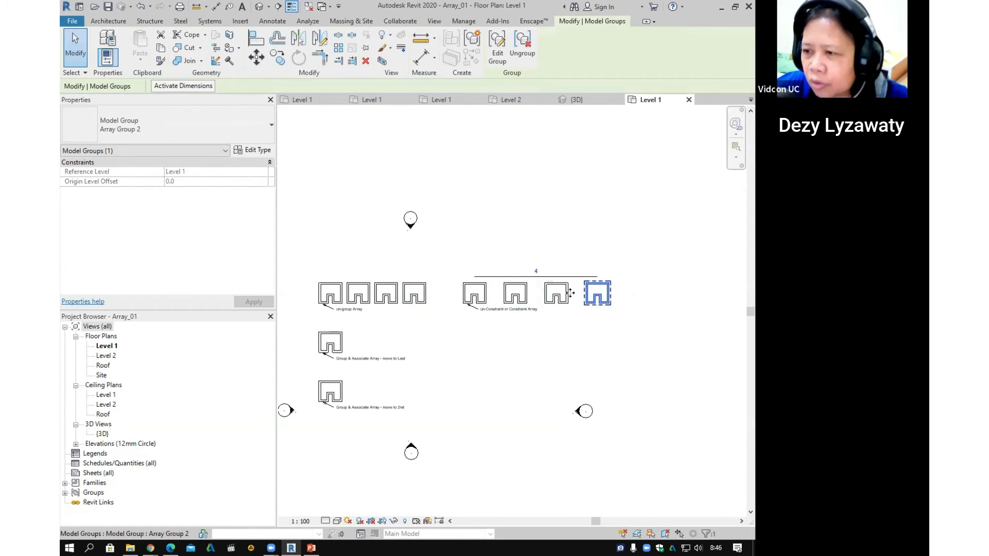
{"action": "left_click", "coordinate": [580, 355]}
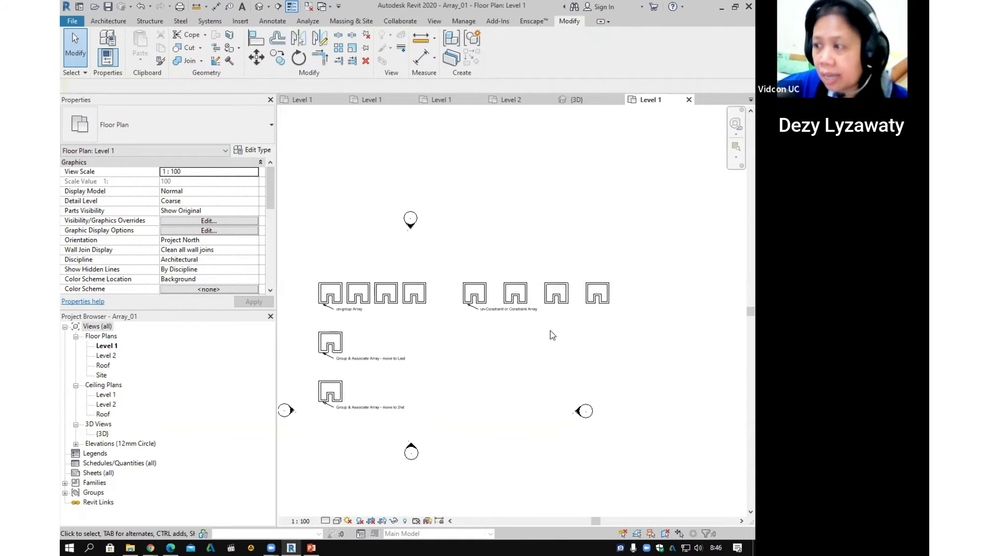
Step: Create a grouped radial array of the "move to 2nd" walls about their centre, with Move To 2nd, a 45° angle and 3 members
{"action": "middle_click_drag", "start_coordinate": [462, 320], "coordinate": [506, 301]}
{"action": "middle_click_drag", "start_coordinate": [462, 353], "coordinate": [442, 322]}
{"action": "left_click_drag", "start_coordinate": [334, 325], "coordinate": [381, 363]}
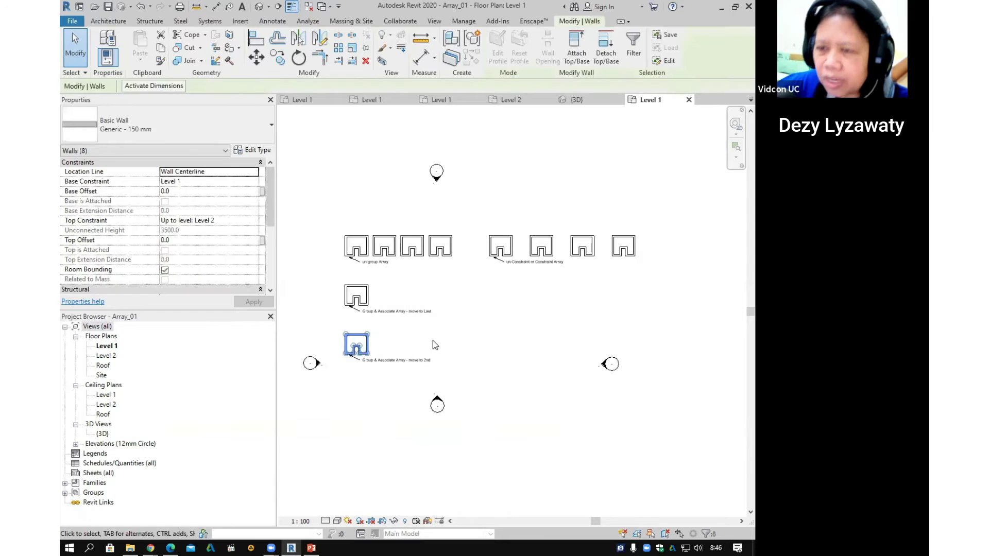
{"action": "left_click", "coordinate": [338, 48]}
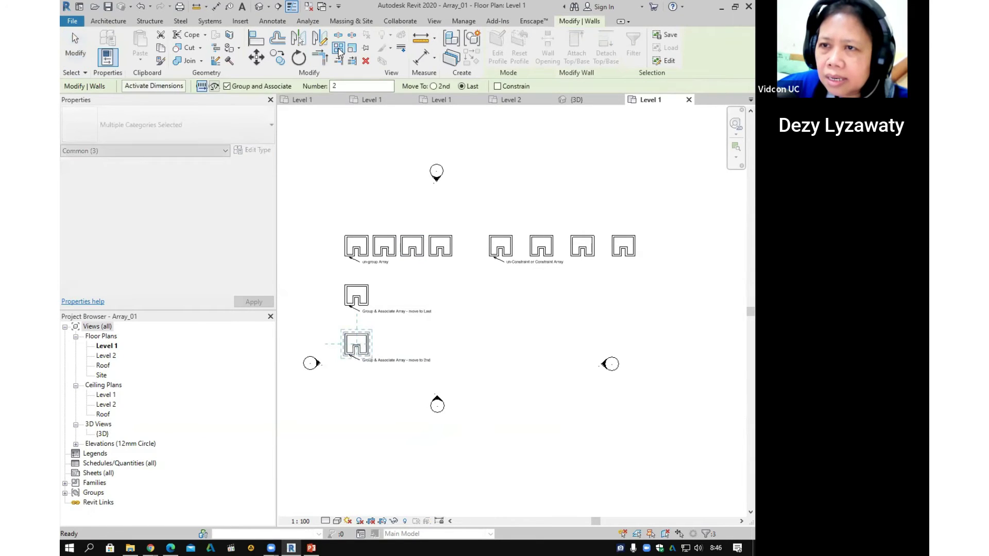
{"action": "left_click", "coordinate": [214, 86]}
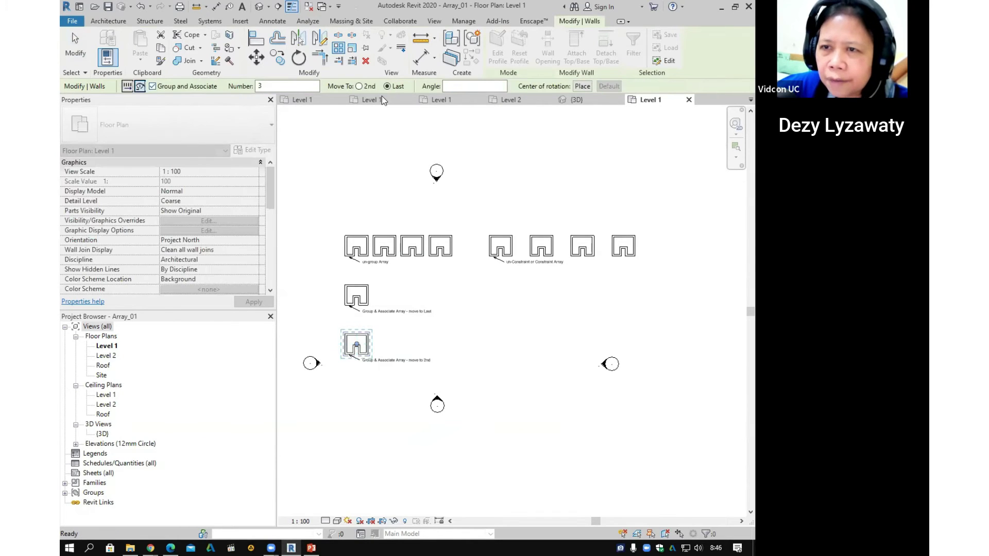
{"action": "left_click", "coordinate": [360, 87]}
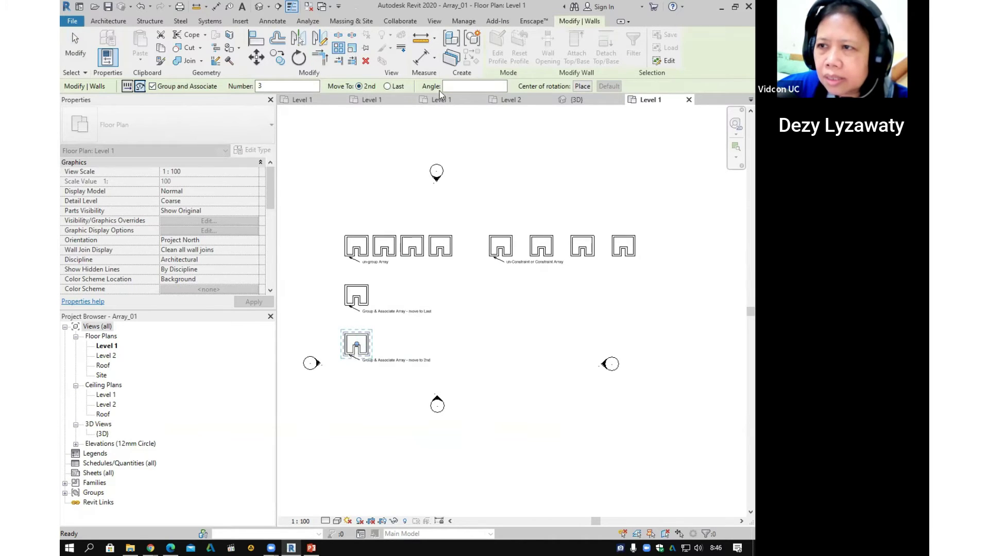
{"action": "left_click", "coordinate": [429, 342]}
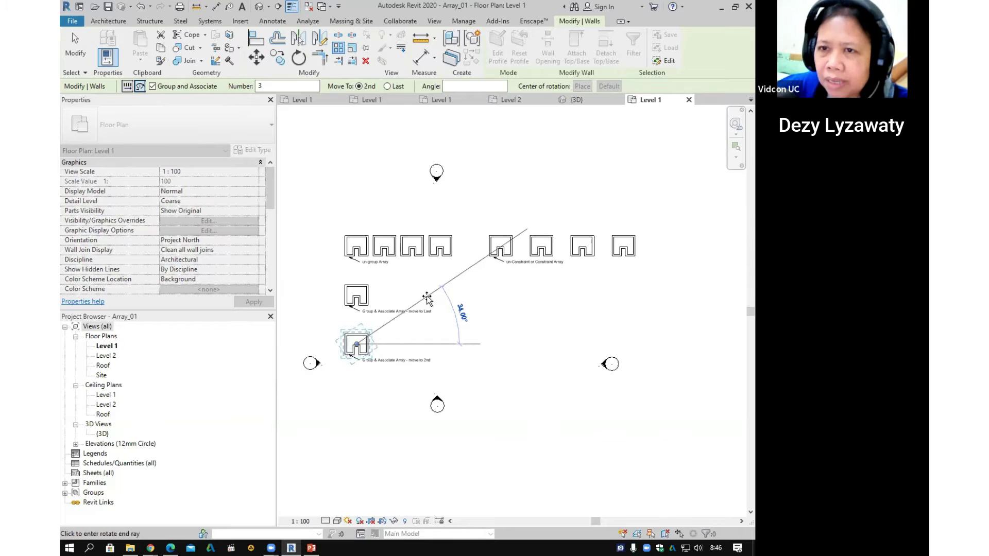
{"action": "type", "text": "45"}
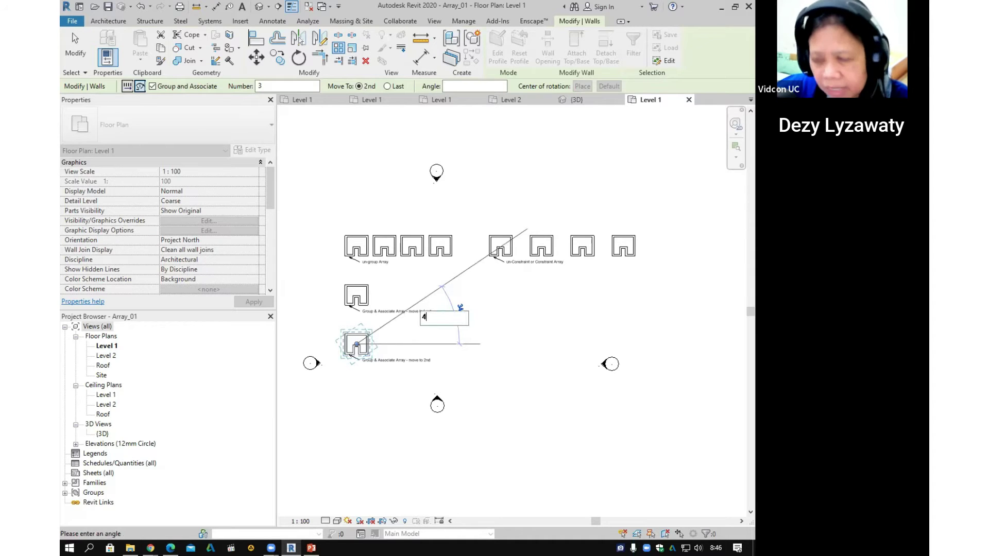
{"action": "left_click", "coordinate": [426, 295]}
{"action": "key", "text": "Return"}
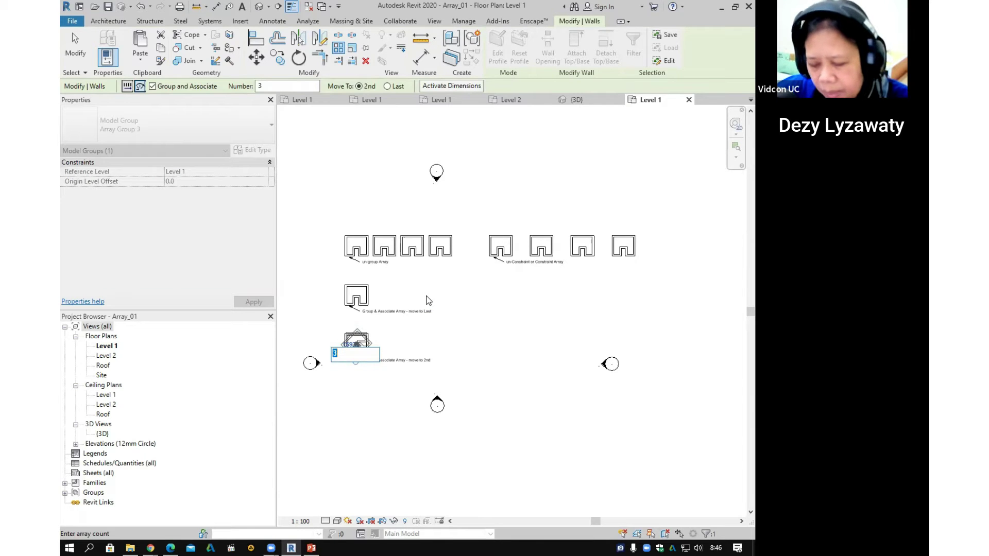
{"action": "left_click", "coordinate": [425, 300]}
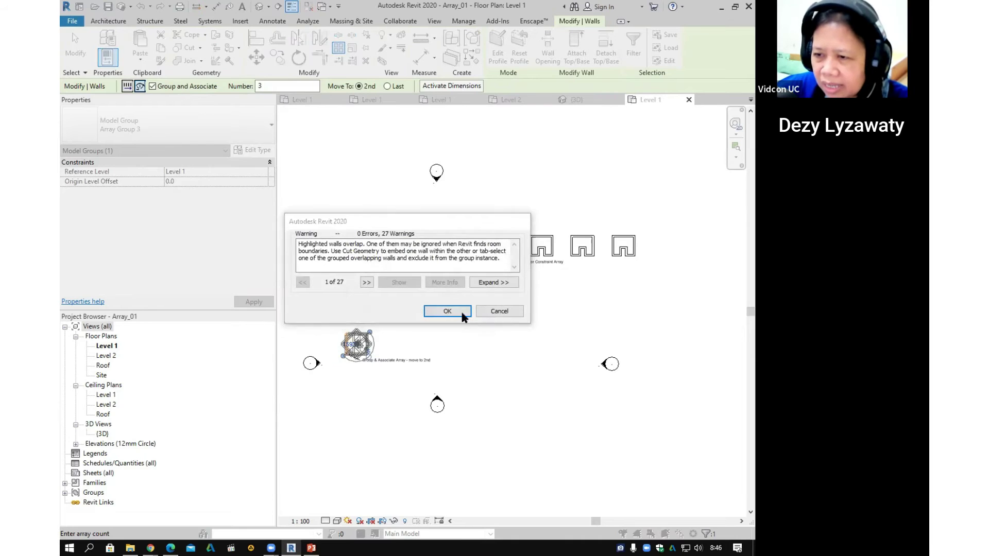
{"action": "left_click", "coordinate": [447, 311]}
{"action": "key", "text": "Escape"}
{"action": "scroll", "coordinate": [361, 353], "scroll_direction": "up", "scroll_amount": 3}
{"action": "scroll", "coordinate": [376, 360], "scroll_direction": "up", "scroll_amount": 1}
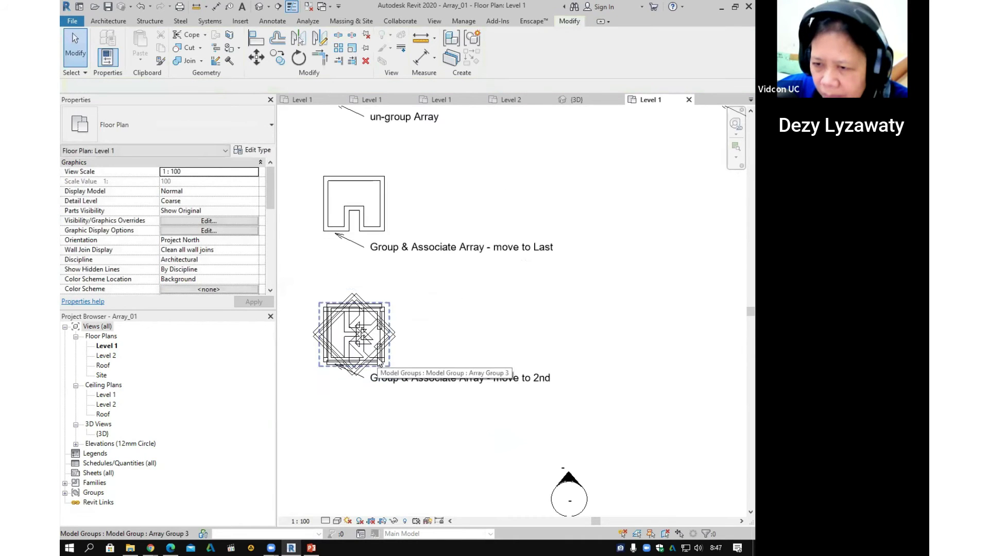
{"action": "scroll", "coordinate": [370, 334], "scroll_direction": "up", "scroll_amount": 1}
Step: Move the "Group & Associate Array - move to Last" walls to the empty area below the "un-Constraint or Constraint Array" row
{"action": "scroll", "coordinate": [370, 334], "scroll_direction": "down", "scroll_amount": 2}
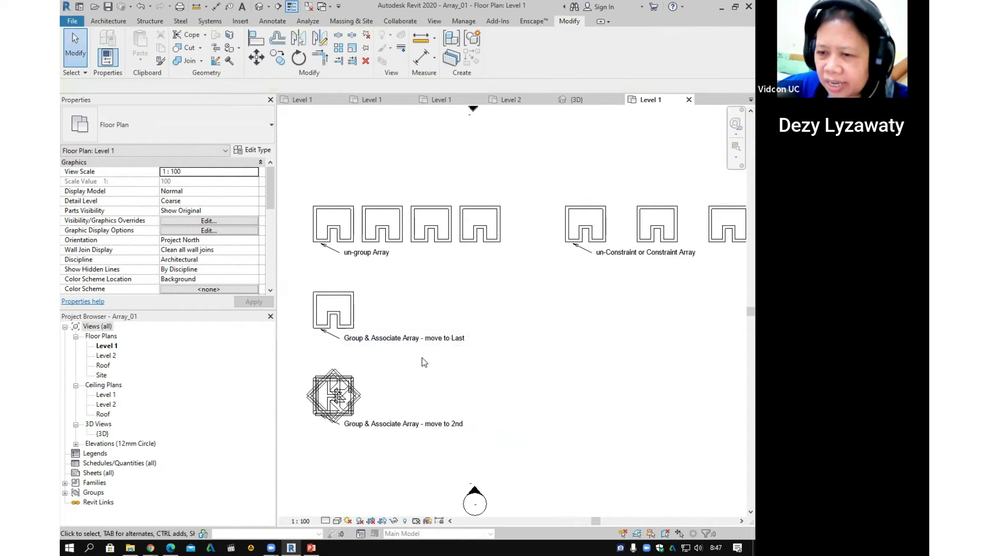
{"action": "scroll", "coordinate": [422, 357], "scroll_direction": "down", "scroll_amount": 1}
{"action": "left_click_drag", "start_coordinate": [311, 291], "coordinate": [556, 383]}
{"action": "left_click", "coordinate": [595, 370]}
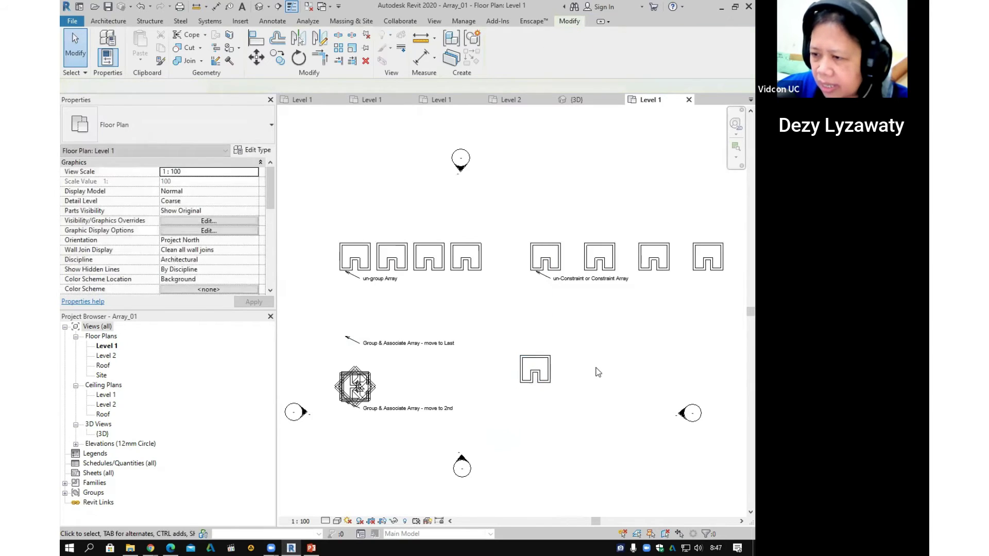
Step: Start a grouped radial array of the relocated walls with Move To 2nd, placing its centre of rotation about 3000 mm below the walls' centre
{"action": "middle_click_drag", "start_coordinate": [595, 370], "coordinate": [437, 353]}
{"action": "left_click_drag", "start_coordinate": [331, 320], "coordinate": [453, 395]}
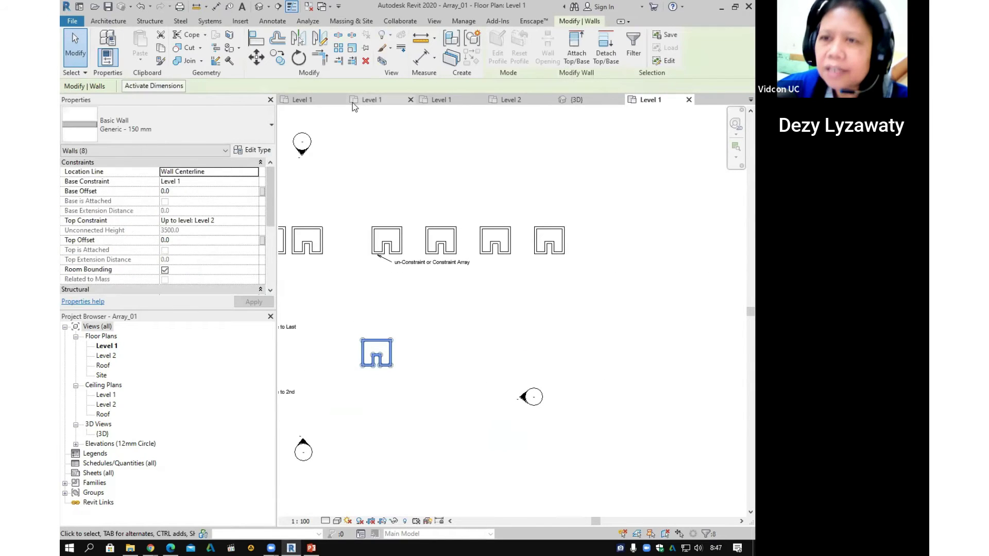
{"action": "left_click", "coordinate": [338, 48]}
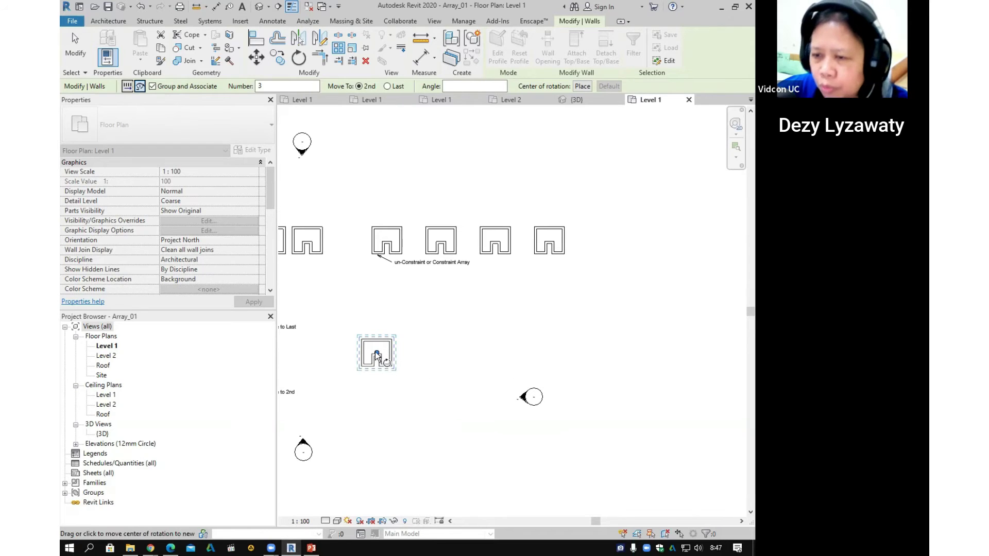
{"action": "scroll", "coordinate": [376, 352], "scroll_direction": "down", "scroll_amount": 2}
{"action": "middle_click_drag", "start_coordinate": [340, 377], "coordinate": [392, 281]}
{"action": "scroll", "coordinate": [355, 334], "scroll_direction": "up", "scroll_amount": 2}
{"action": "scroll", "coordinate": [353, 333], "scroll_direction": "up", "scroll_amount": 3}
{"action": "scroll", "coordinate": [391, 282], "scroll_direction": "up", "scroll_amount": 1}
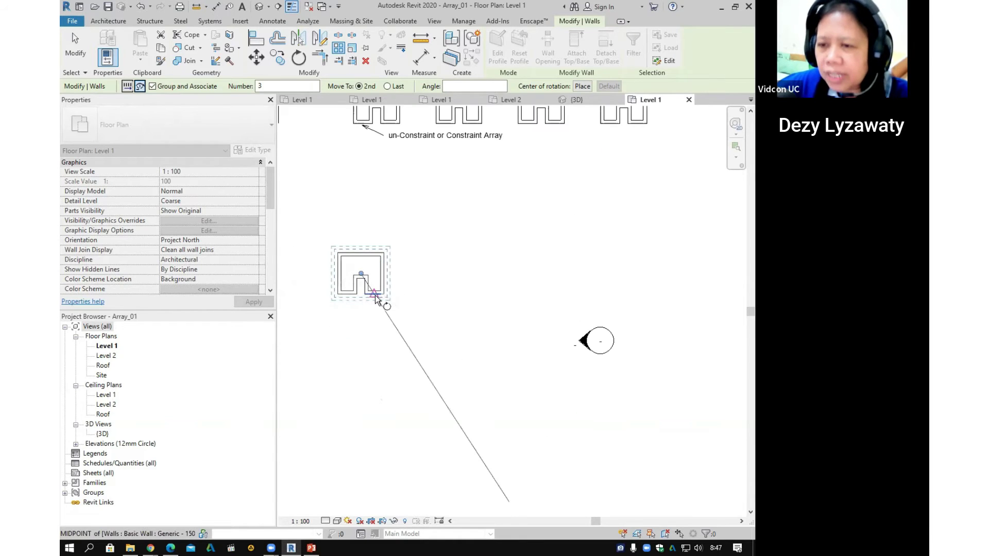
{"action": "left_click", "coordinate": [360, 274]}
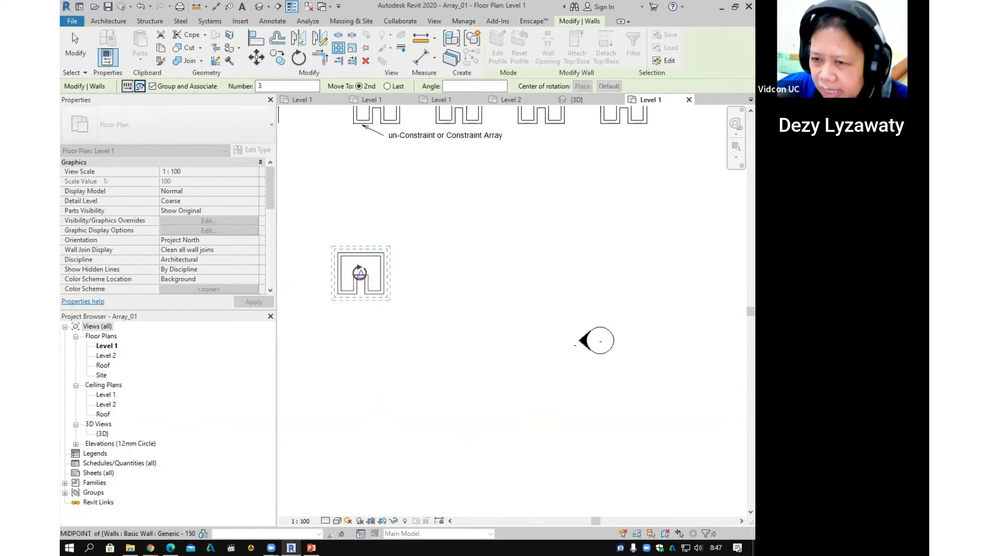
{"action": "left_click", "coordinate": [361, 341]}
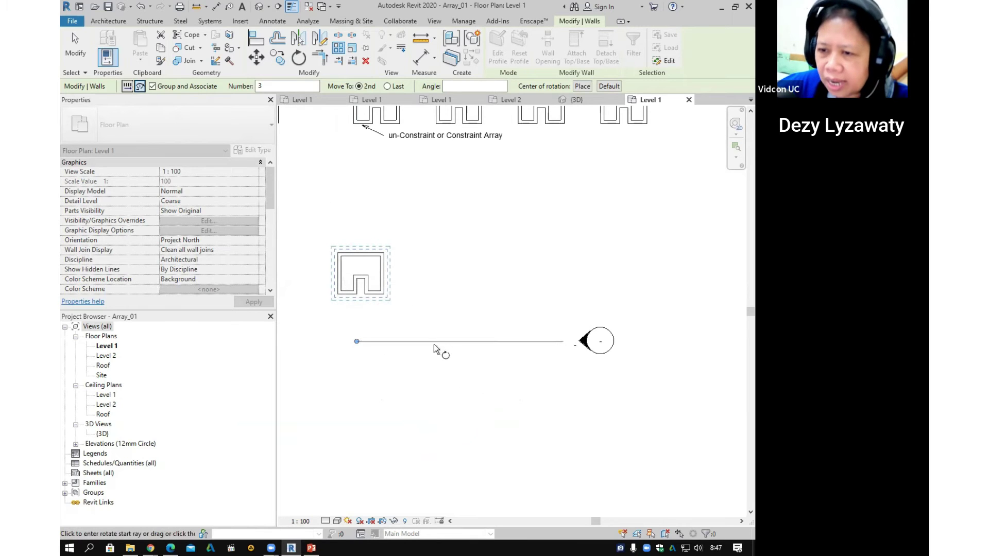
Step: Sweep the radial array about 45° counter-clockwise from a horizontal start ray and set it to 4 members
{"action": "left_click", "coordinate": [480, 342]}
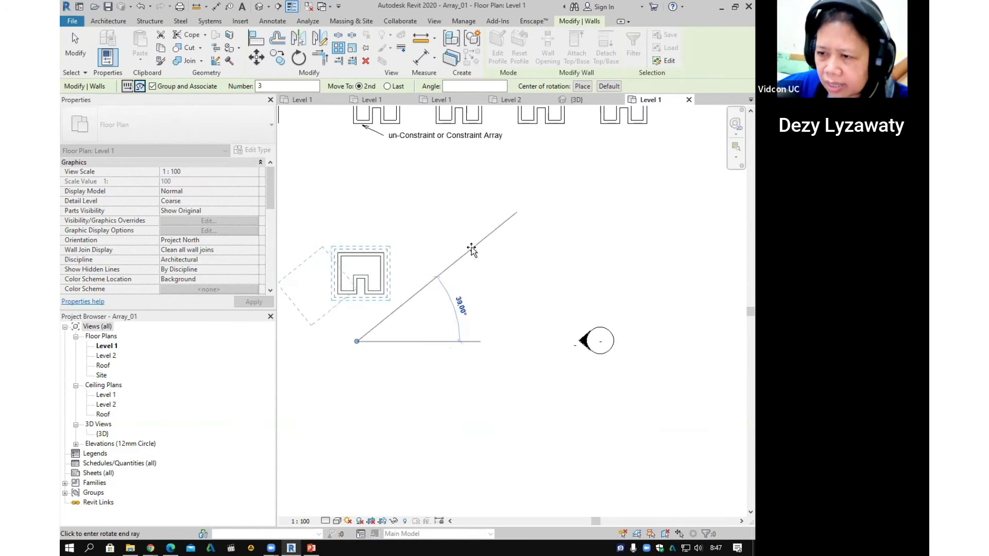
{"action": "left_click", "coordinate": [465, 236]}
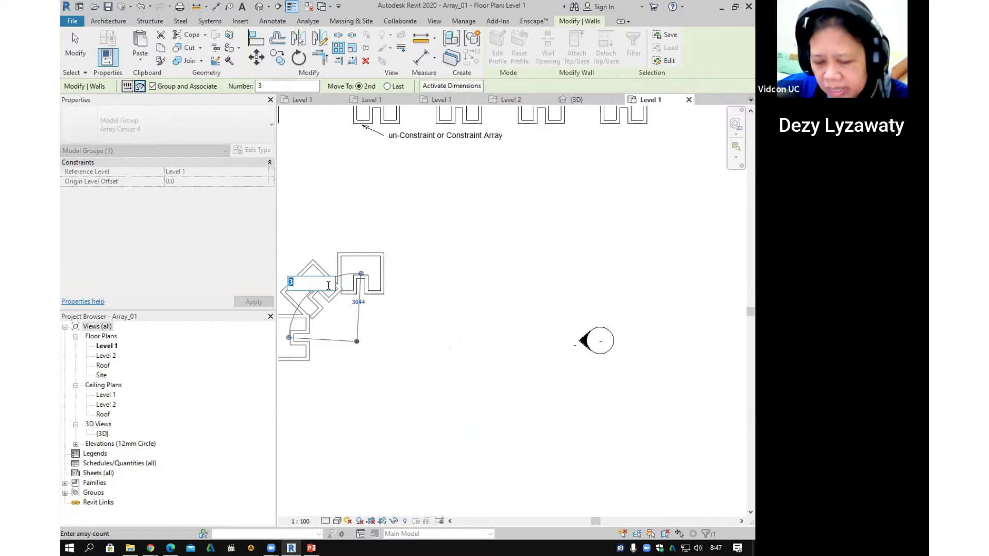
{"action": "type", "text": "4"}
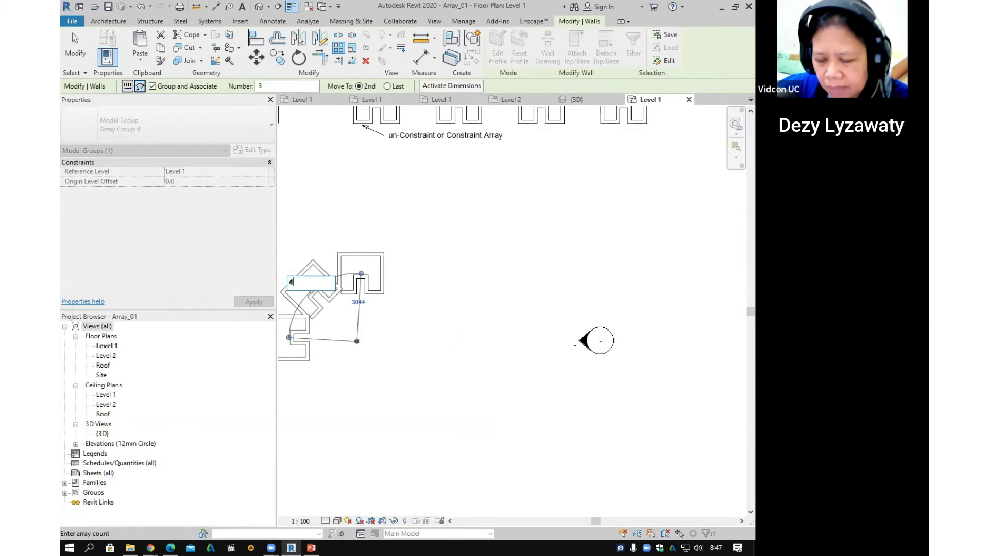
{"action": "key", "text": "Return"}
{"action": "middle_click_drag", "start_coordinate": [455, 305], "coordinate": [520, 257]}
{"action": "left_click", "coordinate": [457, 269]}
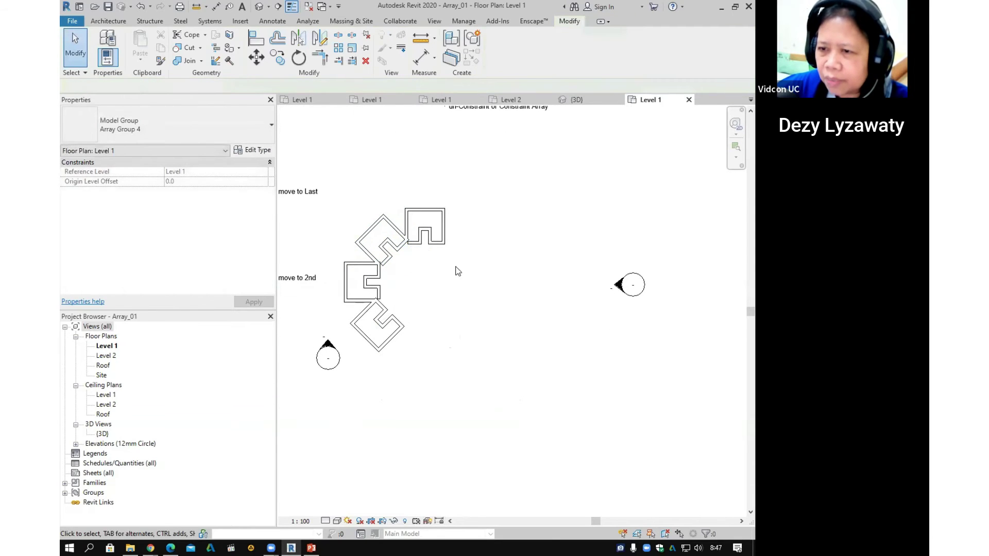
Step: Examine the offset-centre radial array in the Level 1 plan against the array rotated about its own centre and the linear arrays
{"action": "scroll", "coordinate": [482, 310], "scroll_direction": "down", "scroll_amount": 1}
{"action": "middle_click_drag", "start_coordinate": [484, 304], "coordinate": [452, 355]}
{"action": "scroll", "coordinate": [418, 322], "scroll_direction": "down", "scroll_amount": 1}
{"action": "middle_click_drag", "start_coordinate": [465, 304], "coordinate": [508, 280]}
{"action": "scroll", "coordinate": [468, 292], "scroll_direction": "up", "scroll_amount": 4}
{"action": "scroll", "coordinate": [470, 293], "scroll_direction": "down", "scroll_amount": 2}
{"action": "middle_click_drag", "start_coordinate": [508, 317], "coordinate": [510, 338]}
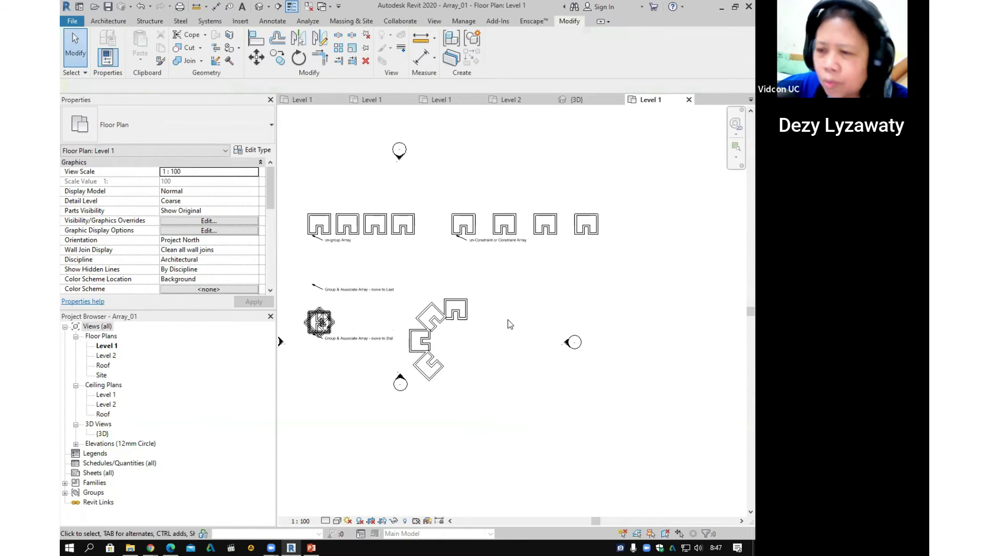
{"action": "scroll", "coordinate": [469, 319], "scroll_direction": "up", "scroll_amount": 2}
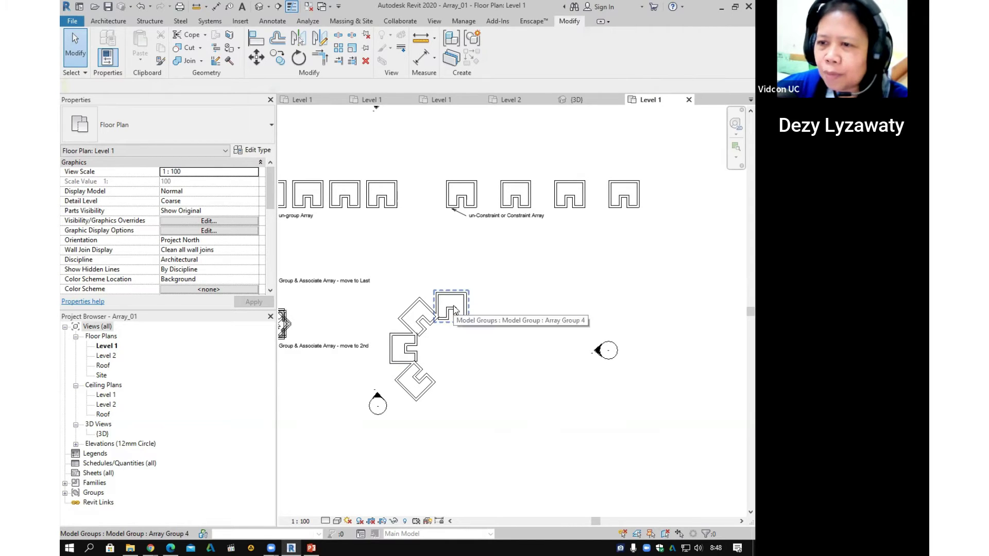
{"action": "scroll", "coordinate": [453, 310], "scroll_direction": "down", "scroll_amount": 3}
{"action": "scroll", "coordinate": [483, 323], "scroll_direction": "up", "scroll_amount": 1}
{"action": "scroll", "coordinate": [490, 322], "scroll_direction": "down", "scroll_amount": 1}
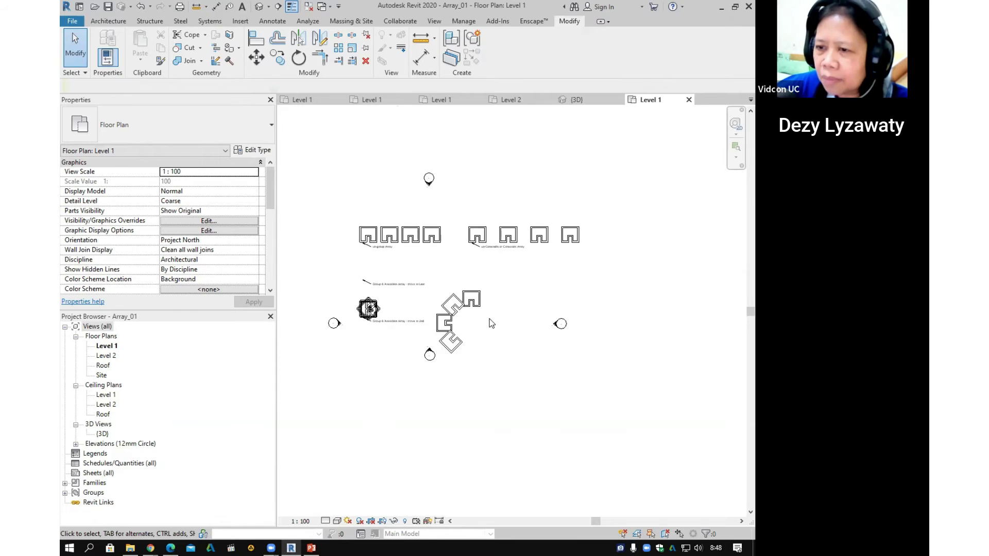
{"action": "scroll", "coordinate": [490, 323], "scroll_direction": "up", "scroll_amount": 1}
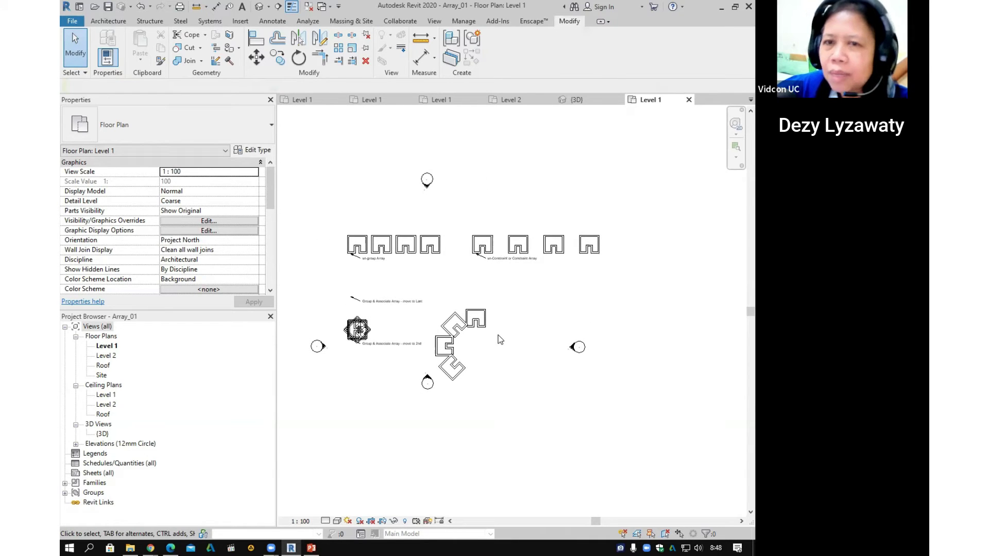
{"action": "middle_click_drag", "start_coordinate": [501, 332], "coordinate": [494, 333]}
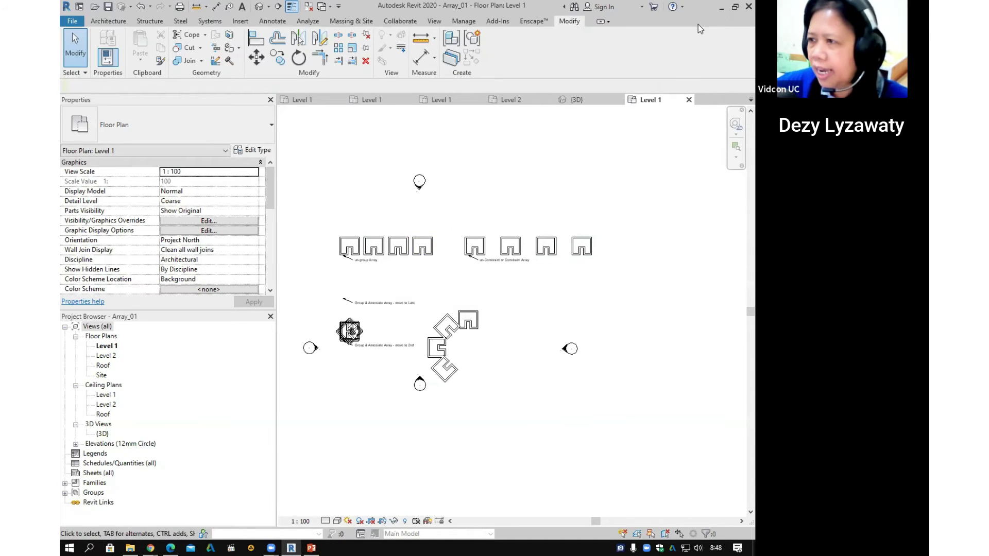
{"action": "middle_click_drag", "start_coordinate": [590, 195], "coordinate": [522, 212]}
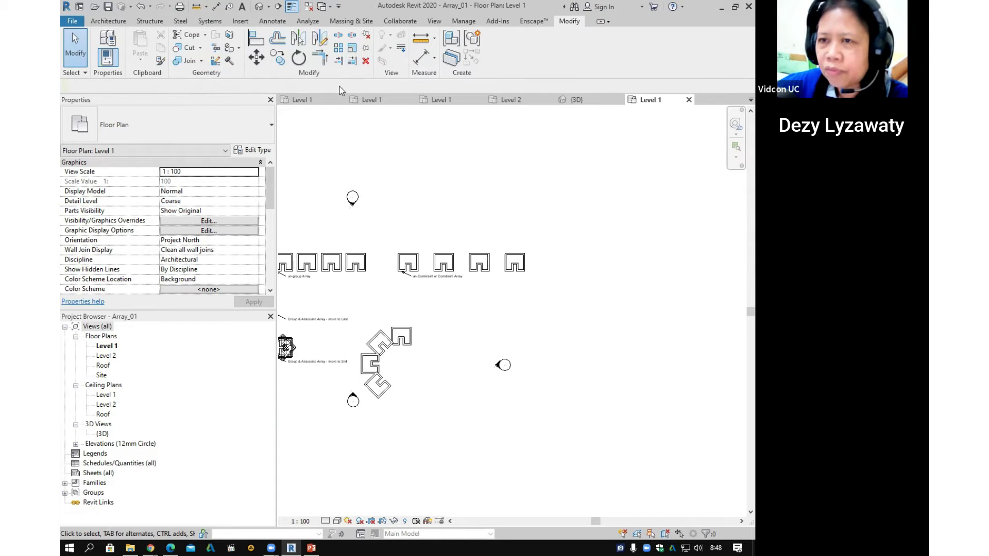
Step: Close the Array_01, Trim_01 and Rotate_01 projects without saving their changes
{"action": "middle_click_drag", "start_coordinate": [407, 277], "coordinate": [461, 271]}
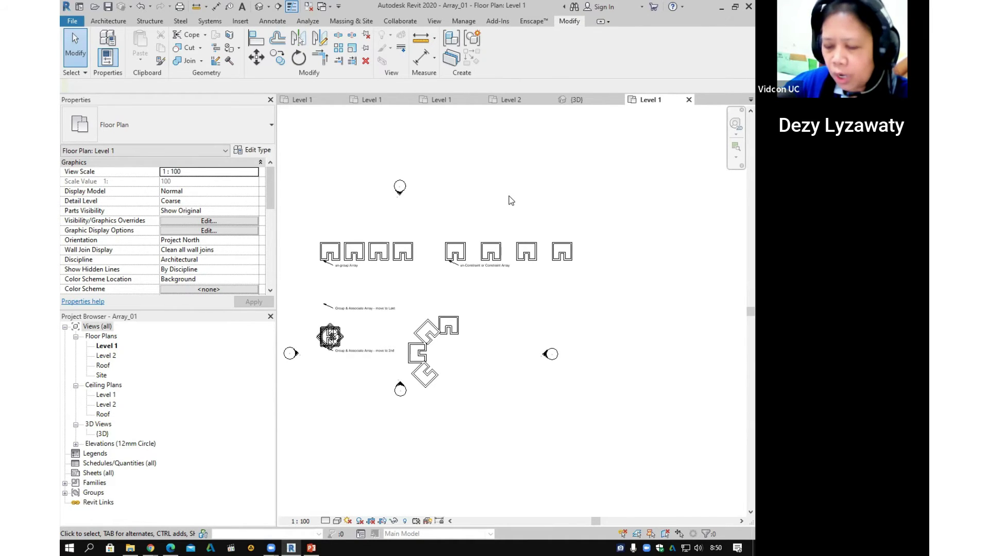
{"action": "left_click", "coordinate": [689, 100]}
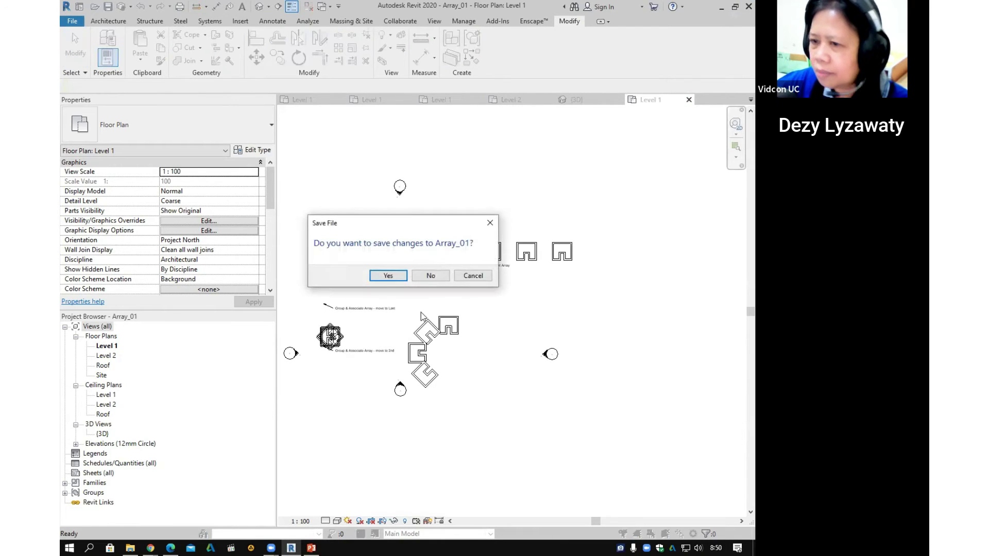
{"action": "left_click", "coordinate": [431, 278]}
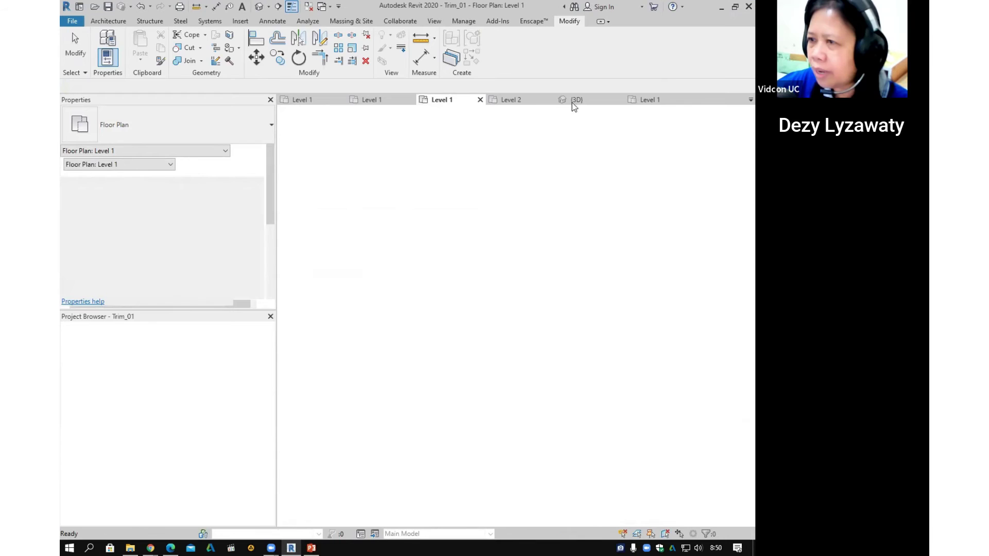
{"action": "left_click", "coordinate": [619, 100]}
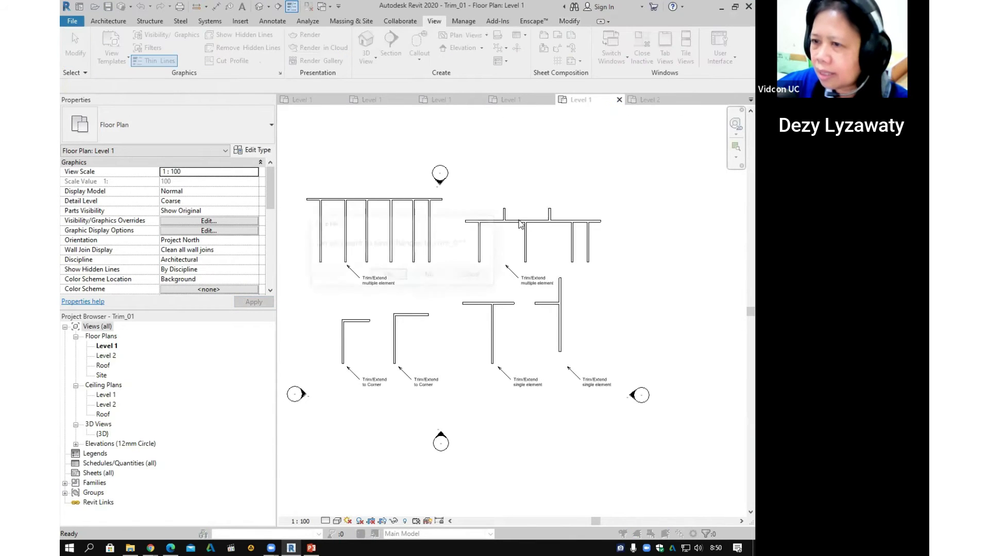
{"action": "left_click", "coordinate": [443, 276]}
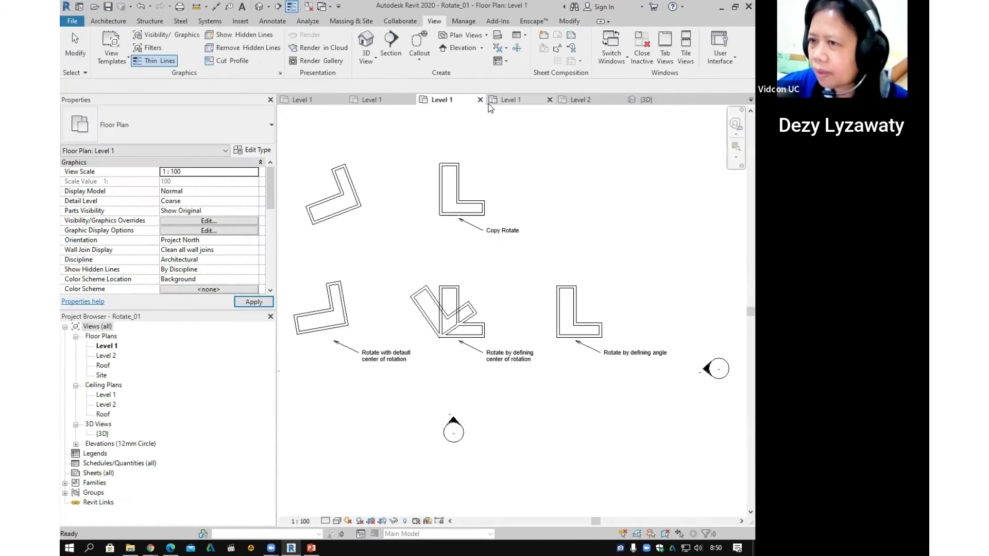
{"action": "left_click", "coordinate": [480, 100]}
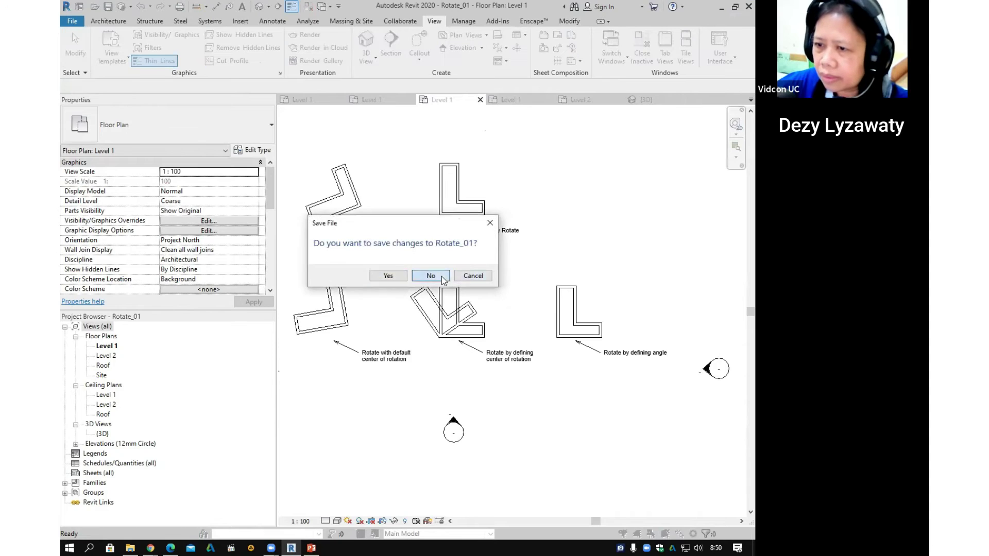
{"action": "left_click", "coordinate": [431, 278]}
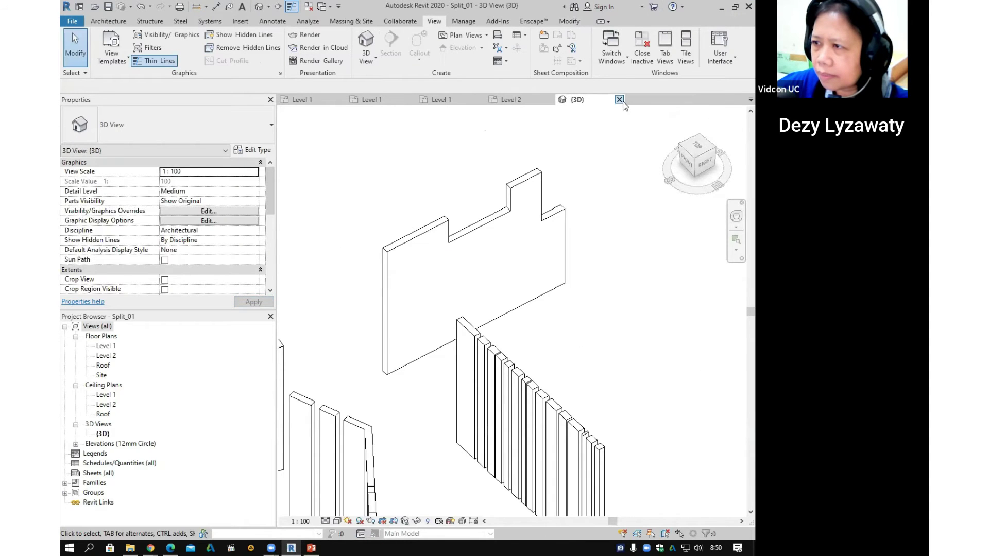
Step: Close all views of Split_01 and close Mirror_01, discarding the changes in both projects
{"action": "left_click", "coordinate": [689, 100]}
{"action": "left_click", "coordinate": [480, 99]}
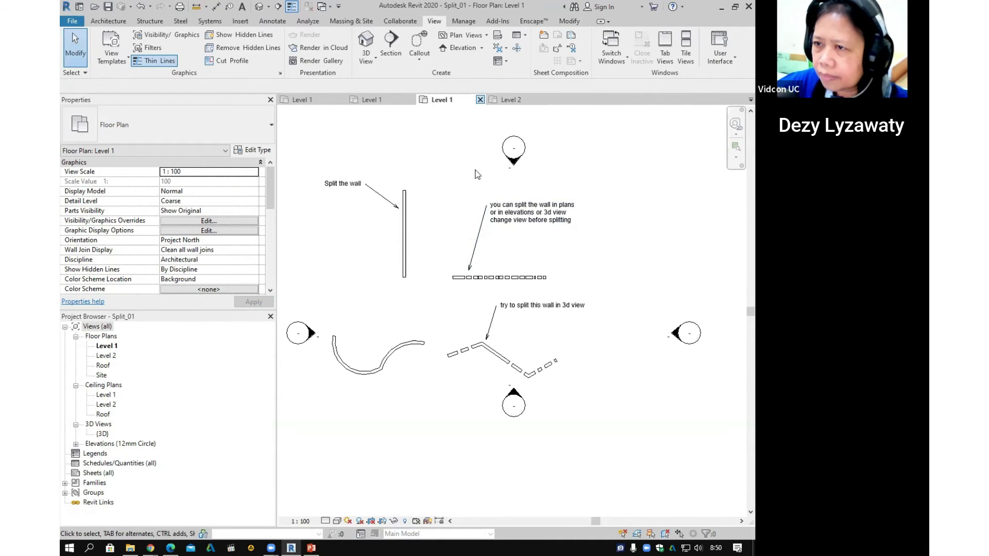
{"action": "left_click", "coordinate": [430, 276]}
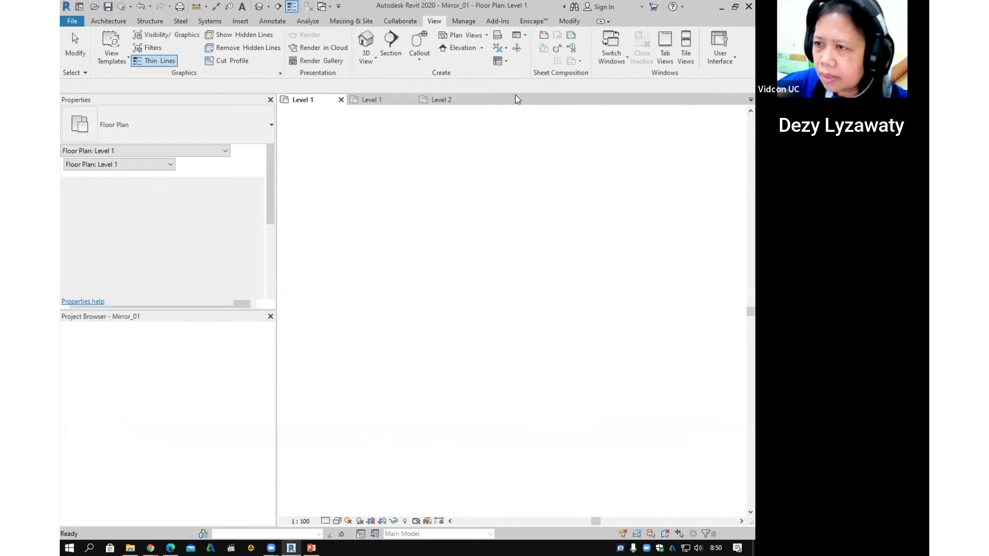
{"action": "left_click", "coordinate": [341, 100]}
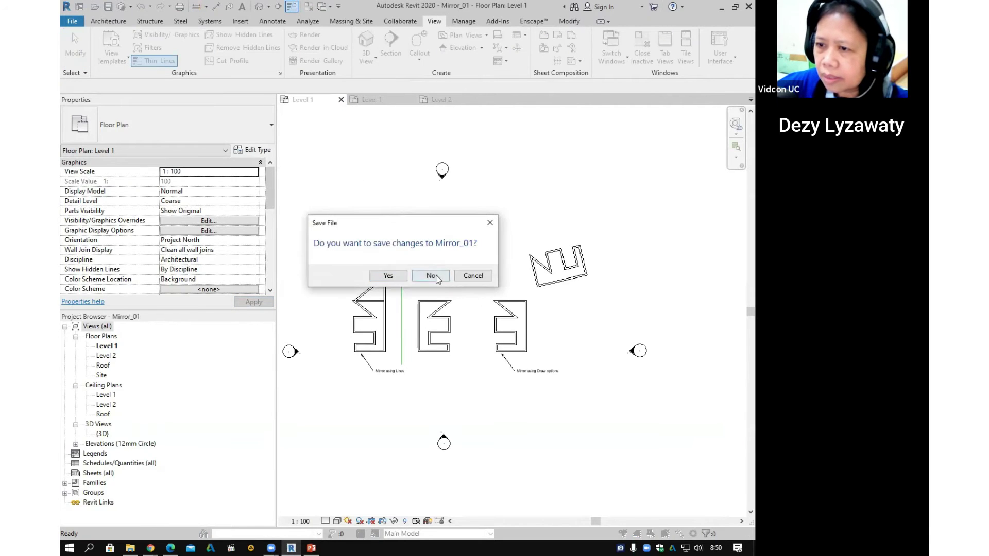
{"action": "left_click", "coordinate": [435, 276]}
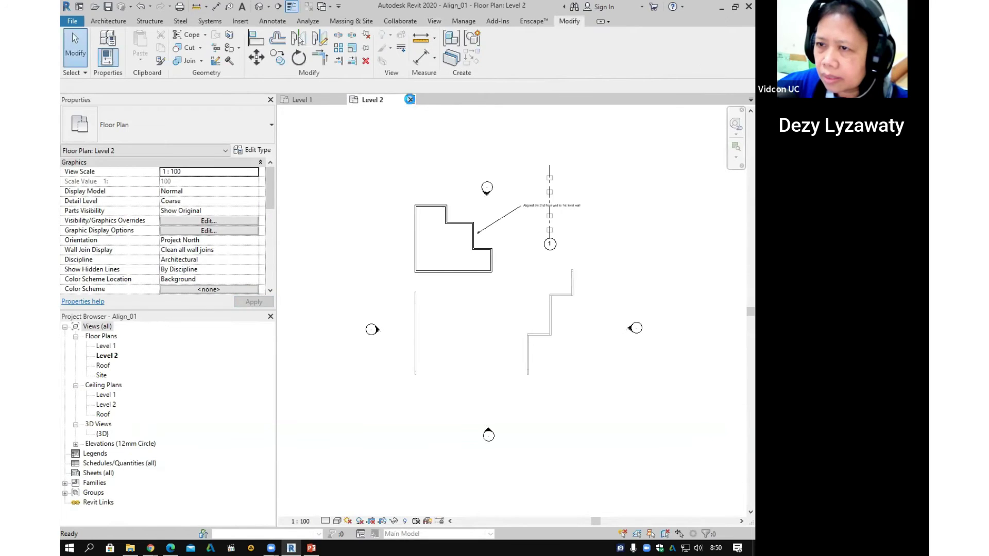
Step: Close the Align_01 and Offset_01 projects without saving their changes
{"action": "left_click", "coordinate": [410, 100]}
{"action": "left_click", "coordinate": [430, 276]}
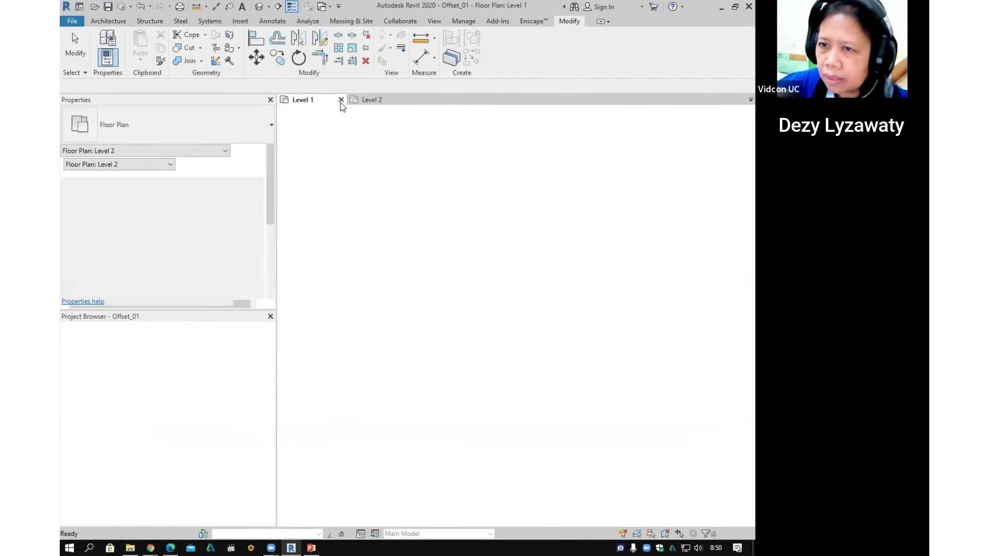
{"action": "left_click", "coordinate": [340, 102]}
{"action": "left_click", "coordinate": [430, 276]}
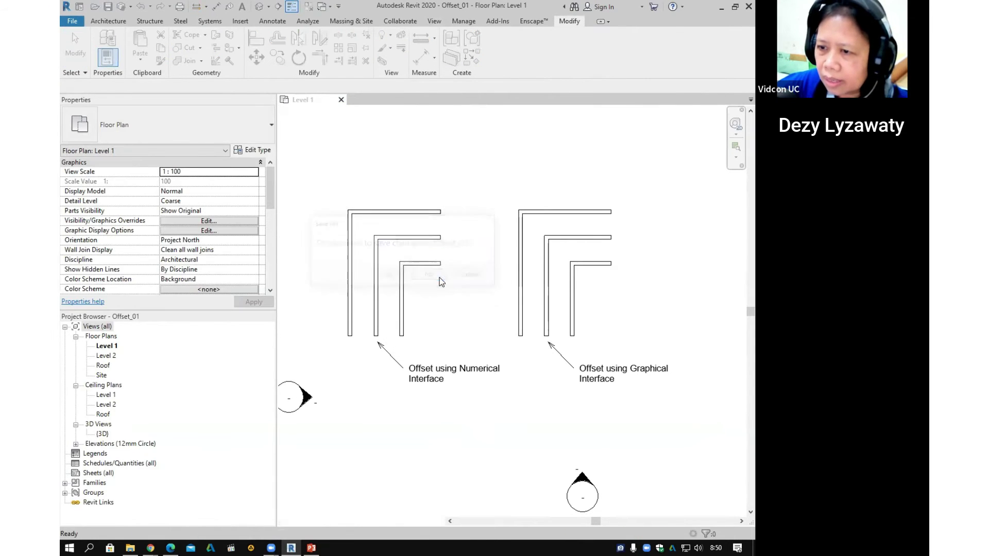
Step: Open the New Wall Type model from the DATA FILE WALL folder inside 01 MATERI KULIAH
{"action": "left_click", "coordinate": [137, 101]}
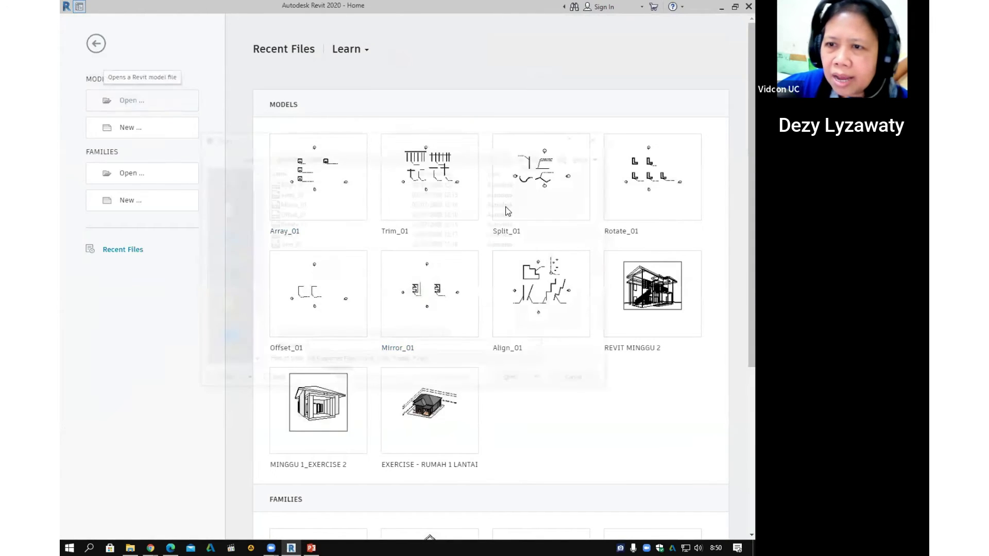
{"action": "left_click", "coordinate": [541, 156]}
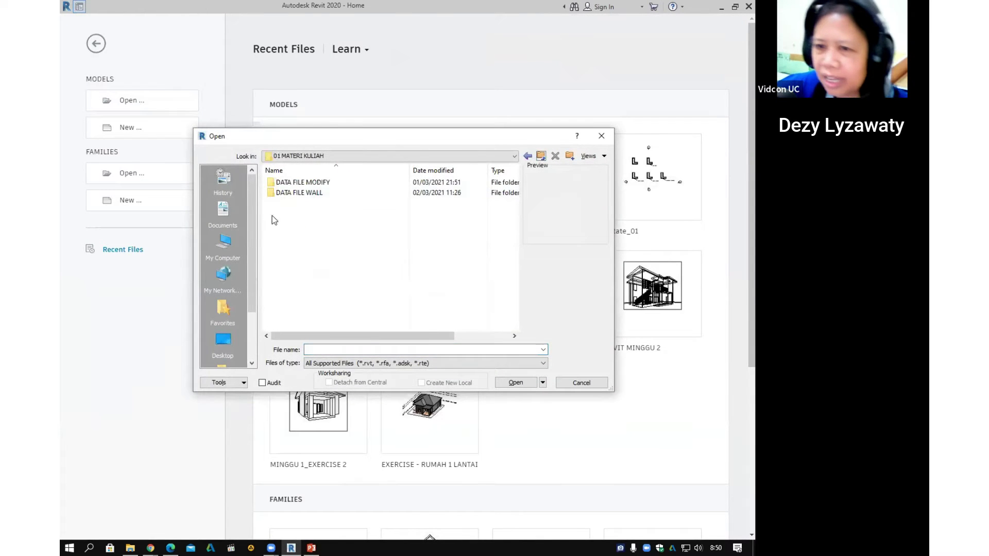
{"action": "left_click", "coordinate": [298, 193]}
{"action": "double_click", "coordinate": [316, 193]}
{"action": "left_click", "coordinate": [308, 183]}
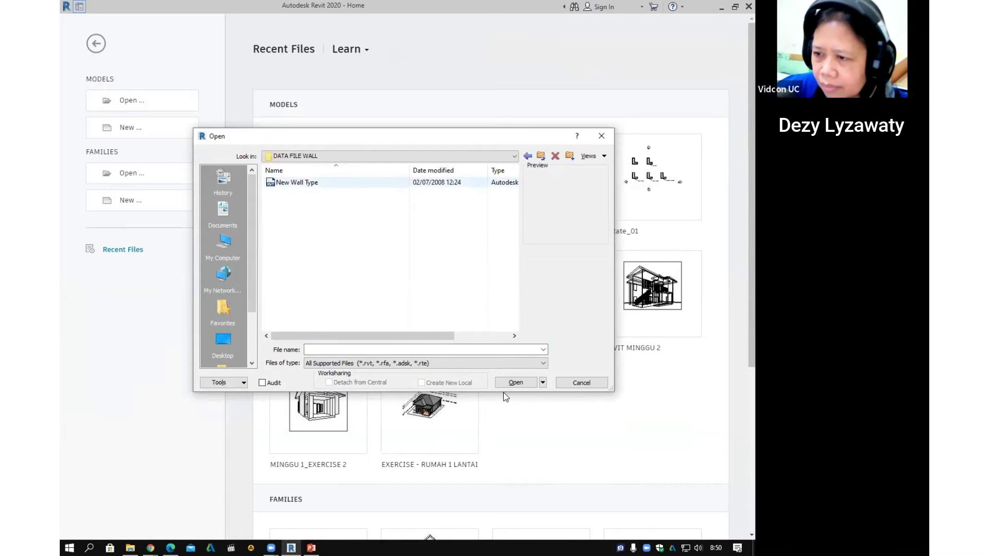
{"action": "left_click", "coordinate": [519, 382]}
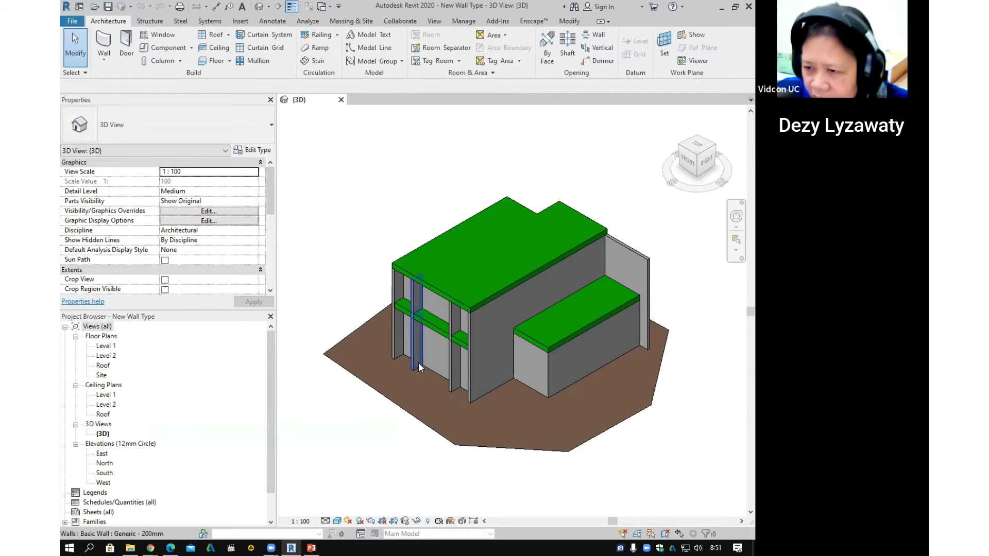
Step: Check the wall type assigned to the building's long side wall next to the lower annex
{"action": "middle_click_drag", "start_coordinate": [420, 350], "coordinate": [471, 363], "text": "shift"}
{"action": "scroll", "coordinate": [472, 380], "scroll_direction": "up", "scroll_amount": 2}
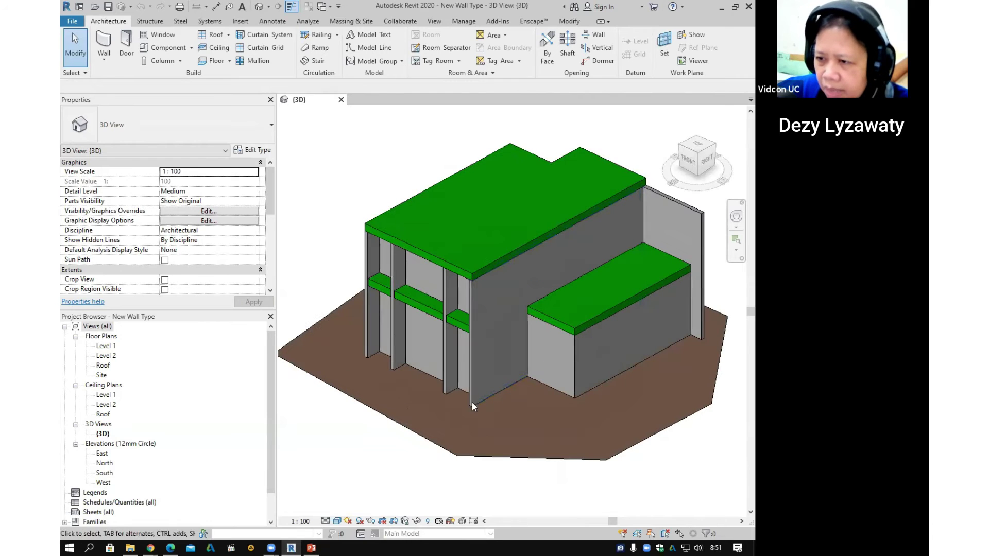
{"action": "left_click", "coordinate": [469, 404]}
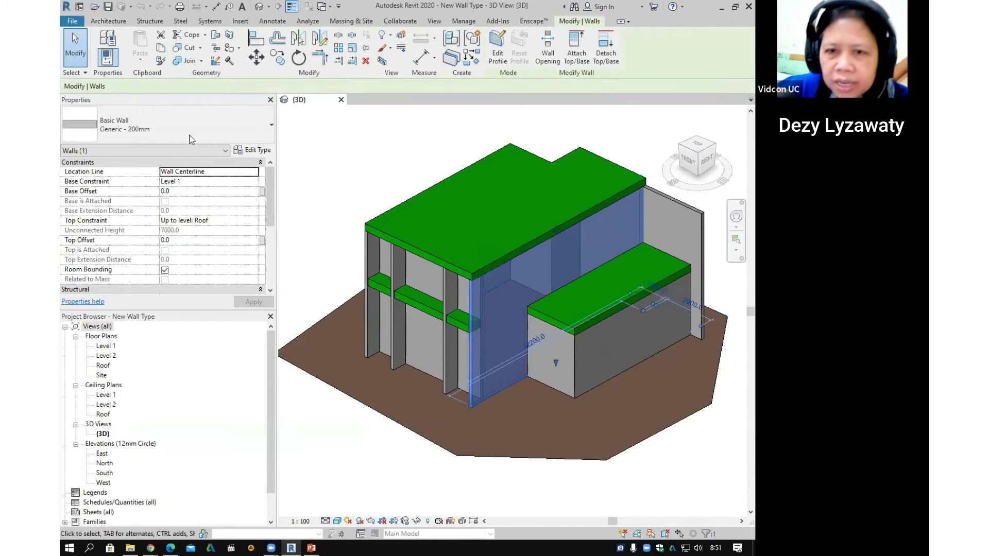
{"action": "left_click", "coordinate": [144, 126]}
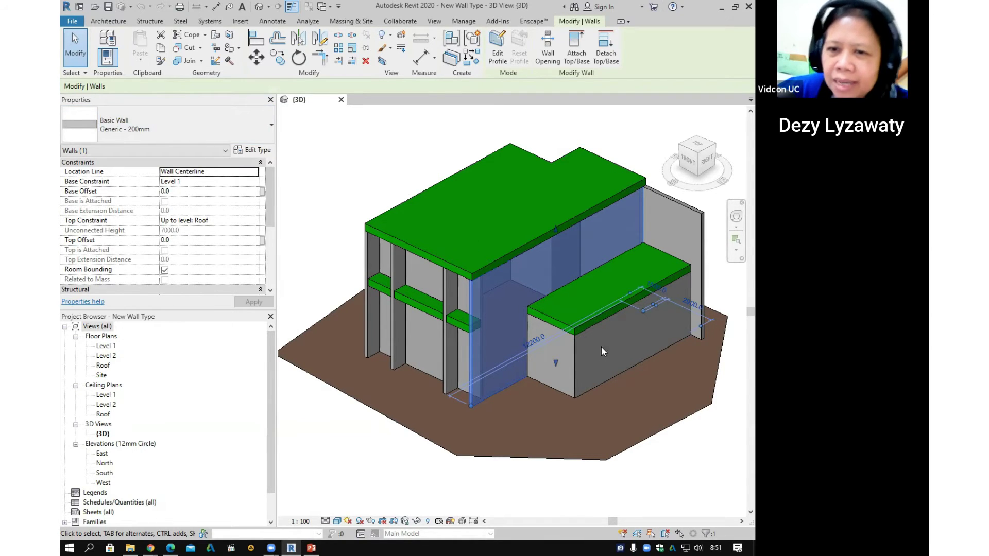
{"action": "left_click", "coordinate": [612, 162]}
{"action": "middle_click_drag", "start_coordinate": [548, 351], "coordinate": [593, 342]}
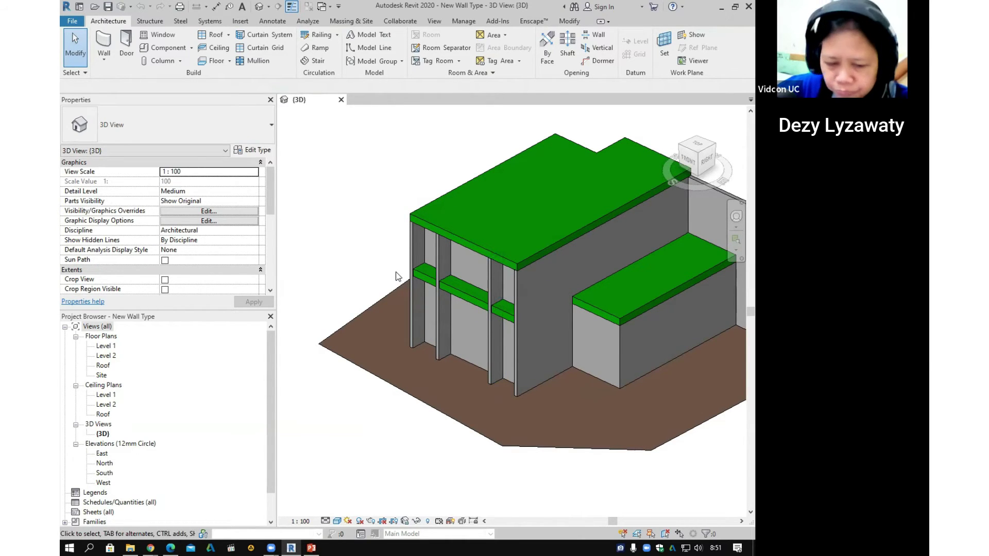
Step: Duplicate the Generic - 200mm type of the full-height side wall farthest from the annex as a new wall type named 150 mm
{"action": "left_click", "coordinate": [414, 240]}
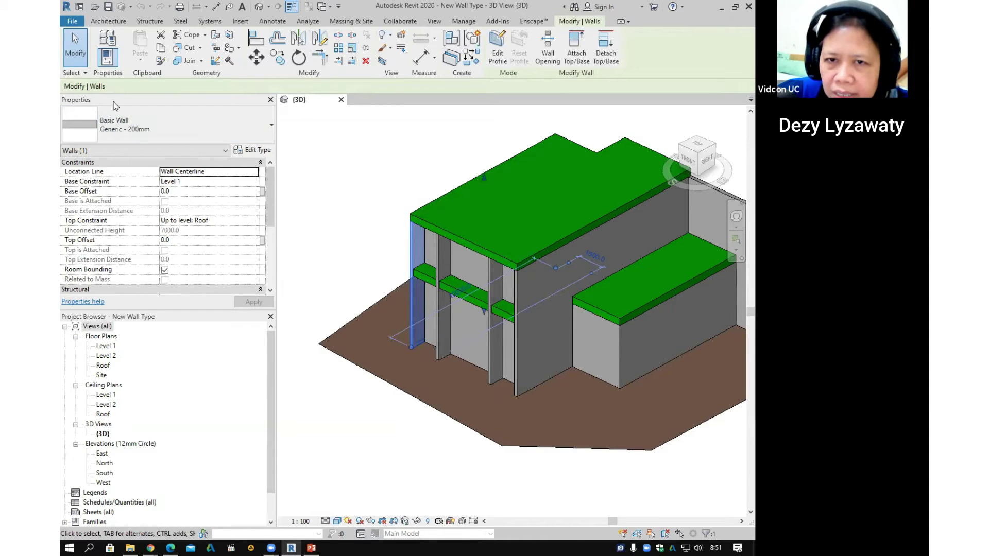
{"action": "key", "text": "ctrl"}
{"action": "key", "text": "ctrl"}
{"action": "key", "text": "ctrl"}
{"action": "key", "text": "ctrl"}
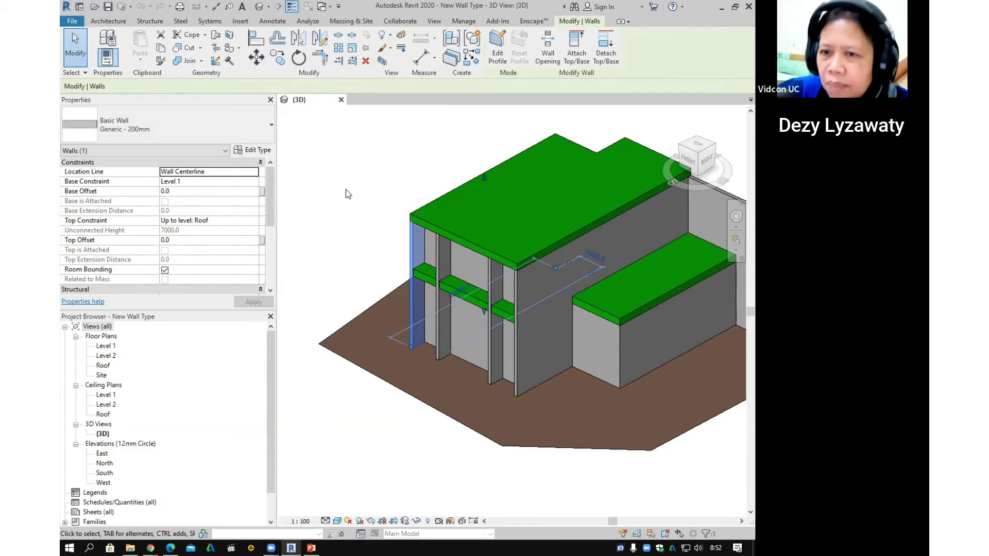
{"action": "key", "text": "ctrl"}
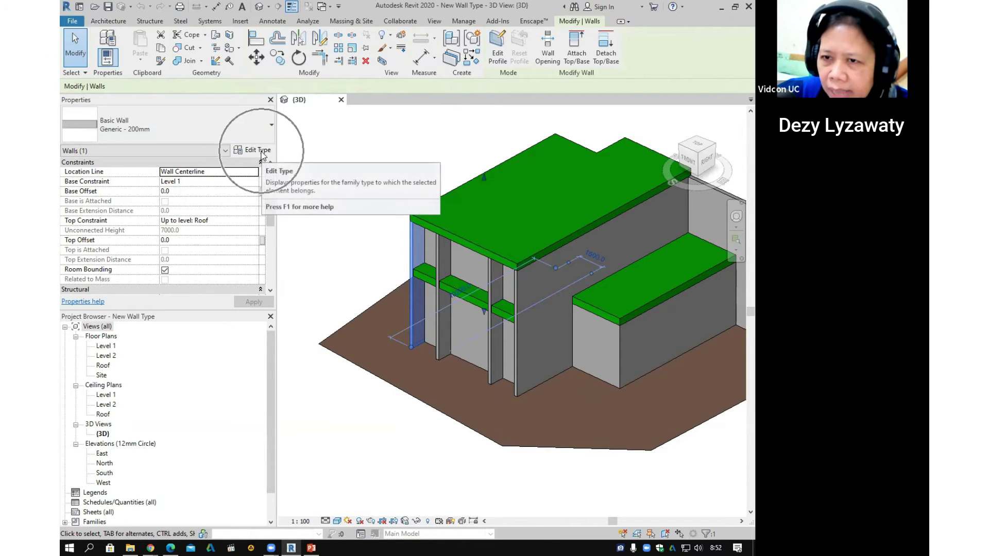
{"action": "key", "text": "ctrl"}
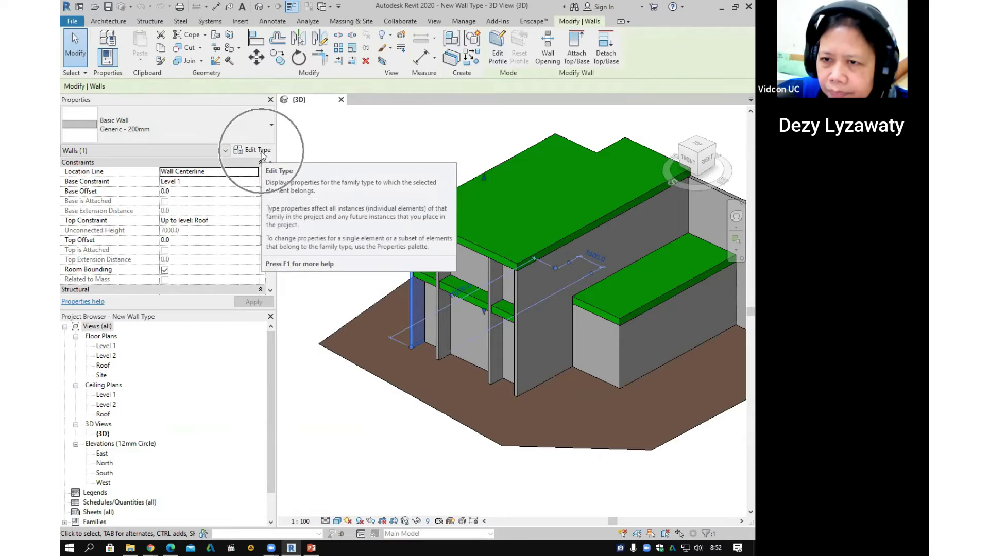
{"action": "key", "text": "ctrl"}
{"action": "left_click", "coordinate": [252, 149]}
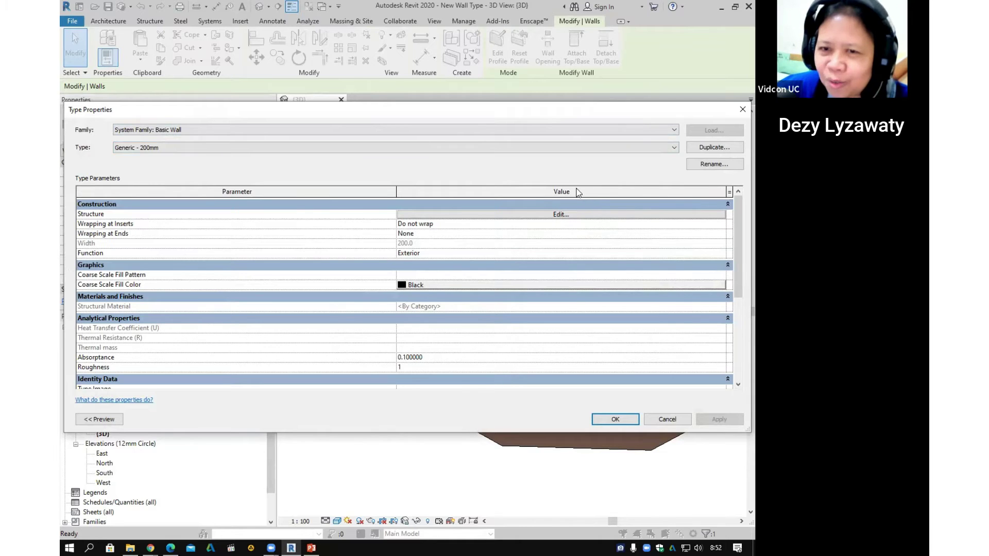
{"action": "left_click", "coordinate": [715, 149]}
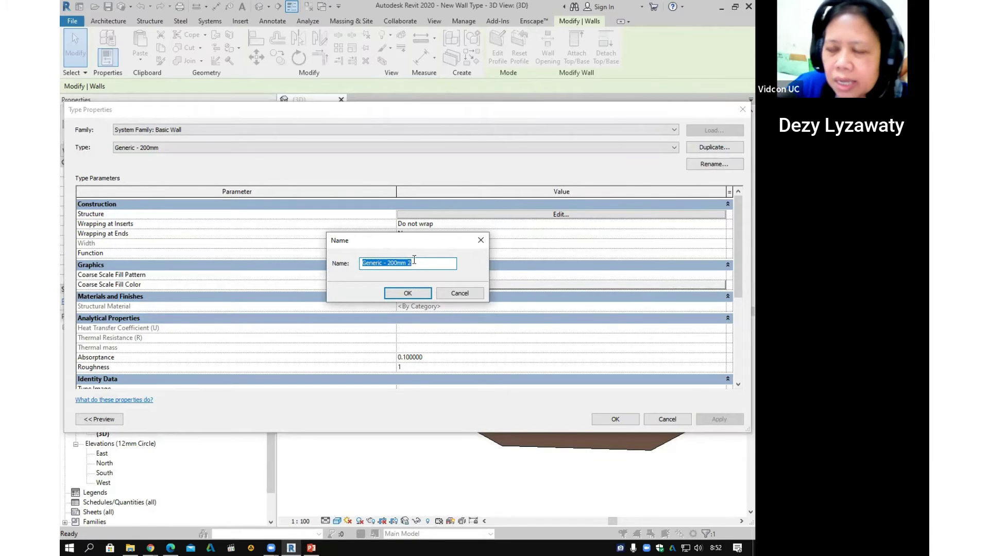
{"action": "type", "text": "1"}
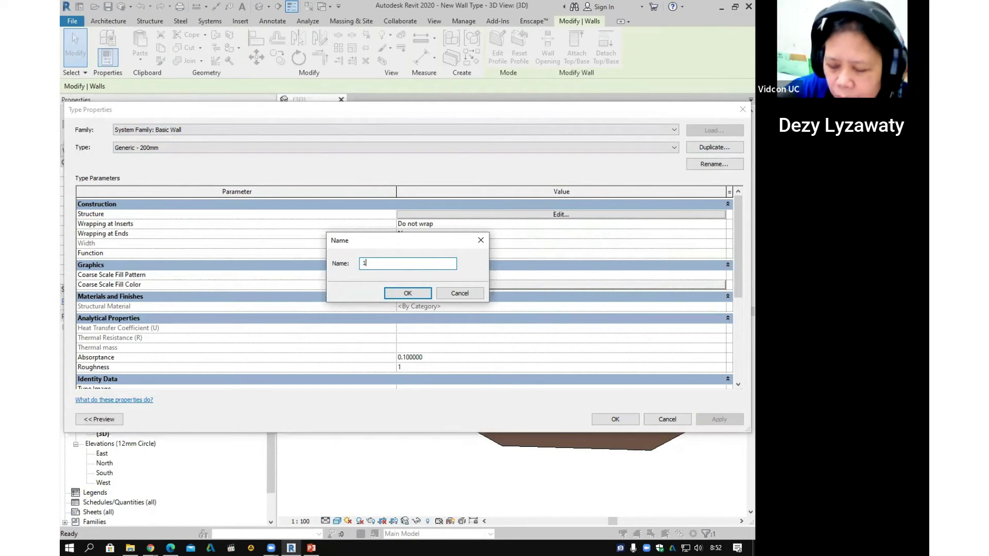
{"action": "type", "text": "50 mm"}
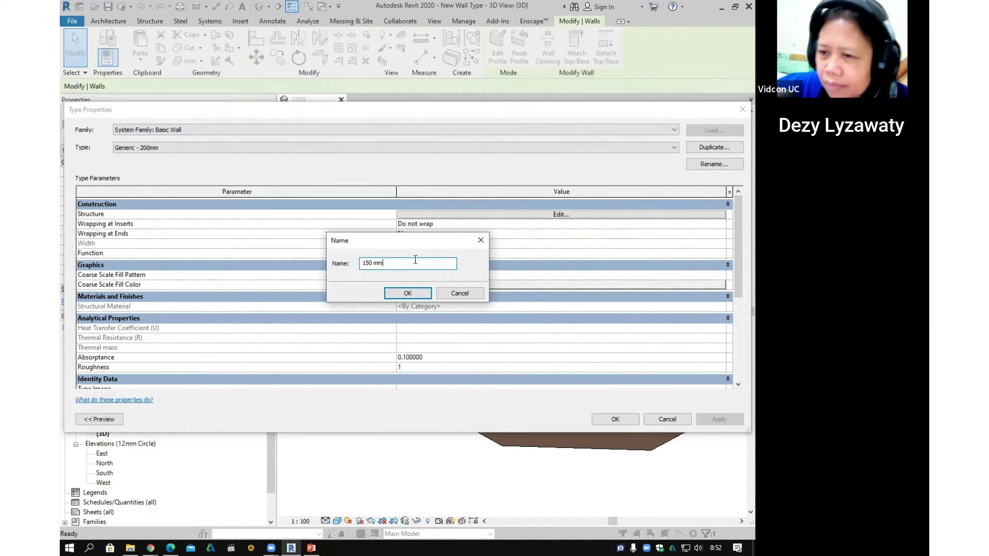
{"action": "left_click", "coordinate": [417, 293]}
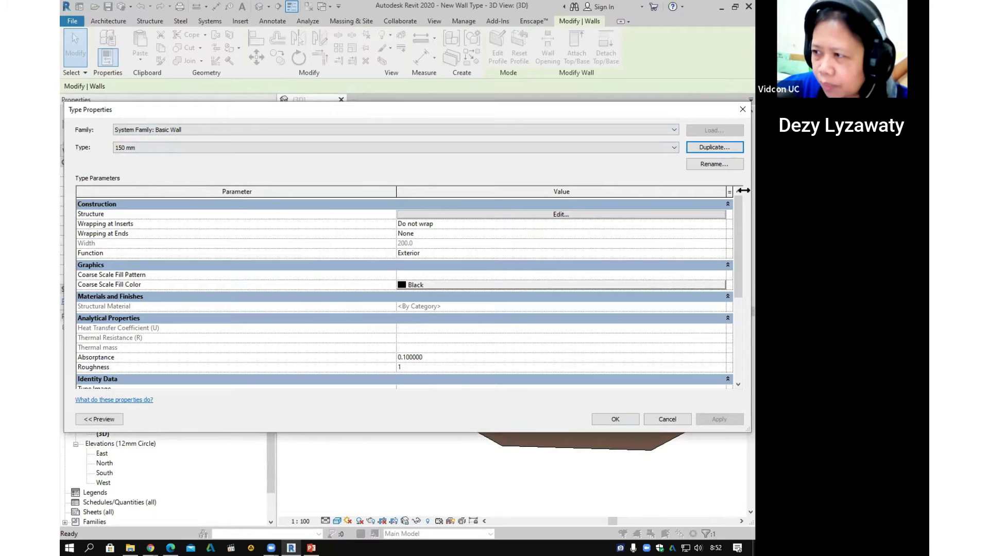
Step: Open the layer structure of the 150 mm wall type for editing and show its preview beside the layer list
{"action": "left_click_drag", "start_coordinate": [744, 192], "coordinate": [413, 180]}
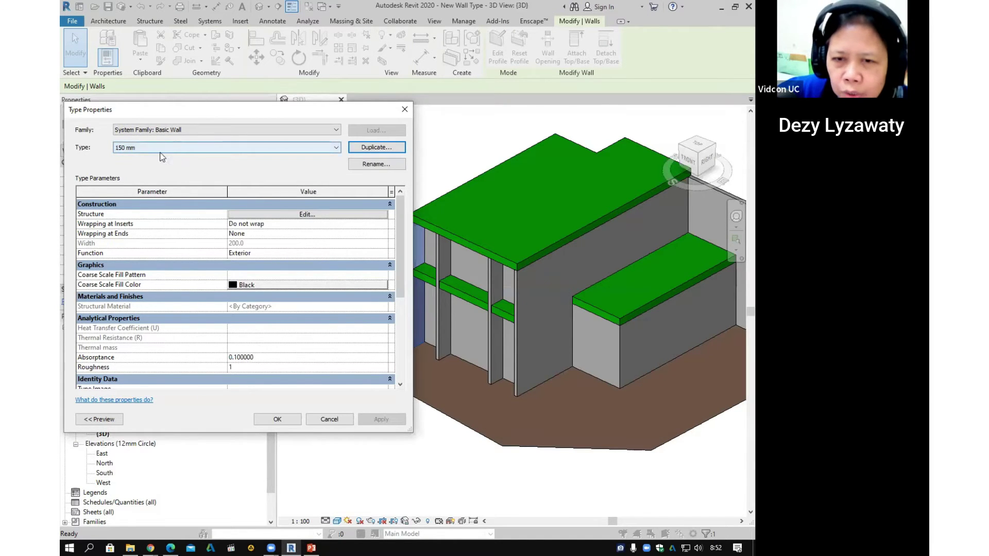
{"action": "mouse_move", "coordinate": [144, 213]}
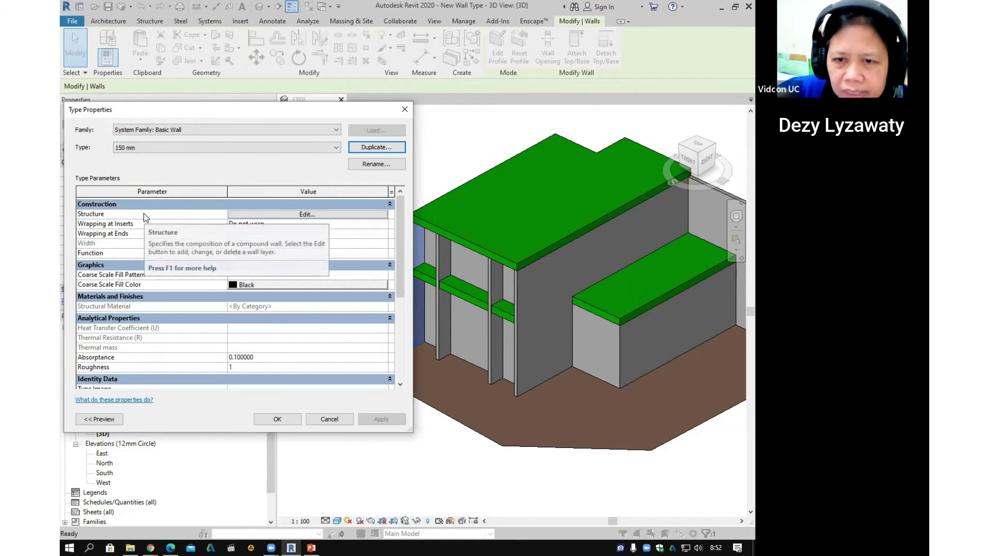
{"action": "left_click", "coordinate": [311, 215]}
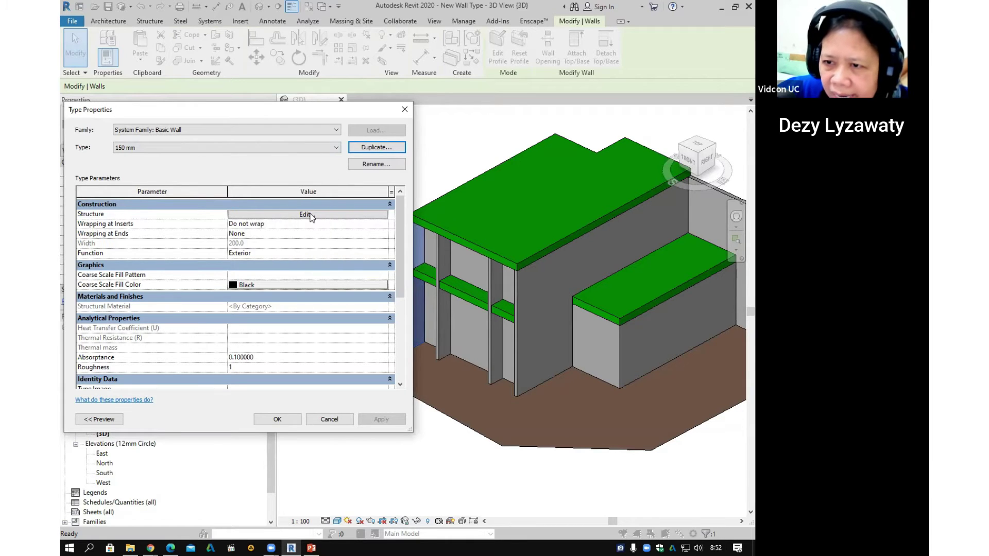
{"action": "left_click", "coordinate": [311, 216]}
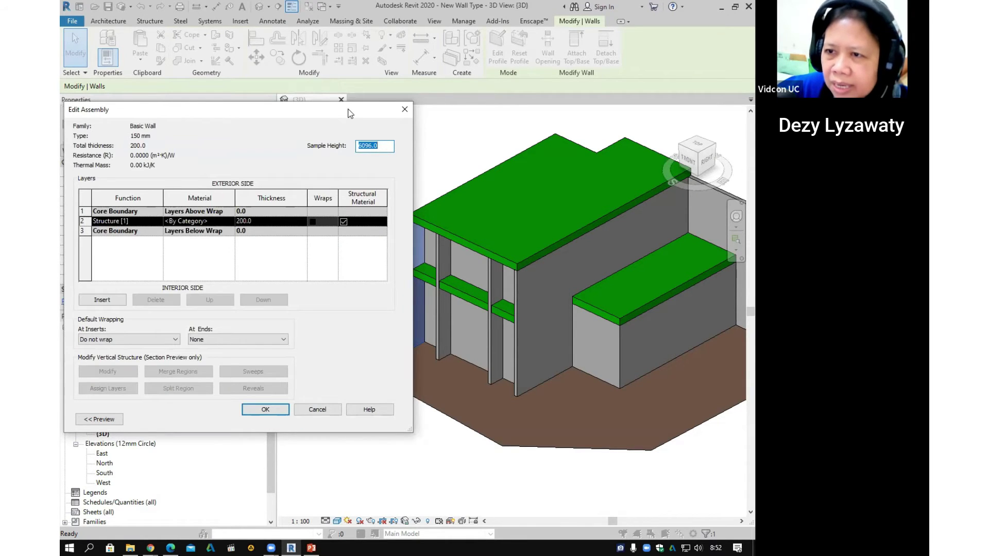
{"action": "left_click_drag", "start_coordinate": [350, 113], "coordinate": [455, 113]}
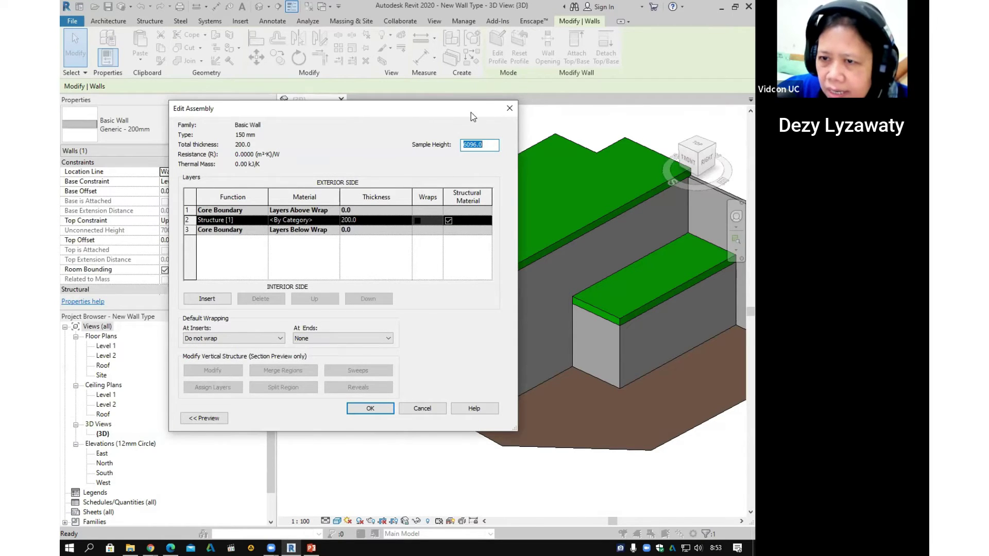
{"action": "left_click_drag", "start_coordinate": [471, 113], "coordinate": [503, 112]}
{"action": "left_click", "coordinate": [251, 420]}
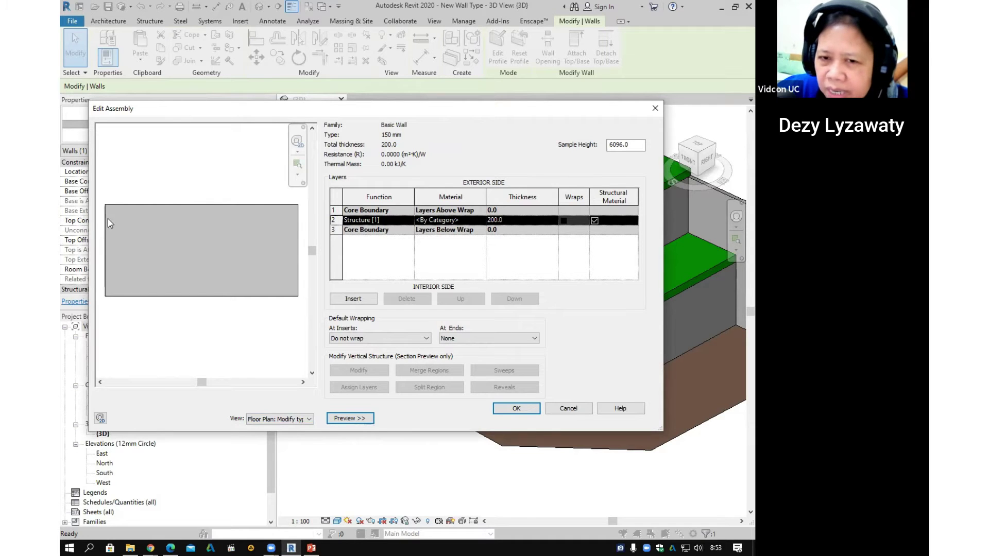
Step: Examine the wall's plan preview and how its faces correspond to the exterior and interior sides of the layer list
{"action": "left_click", "coordinate": [291, 212]}
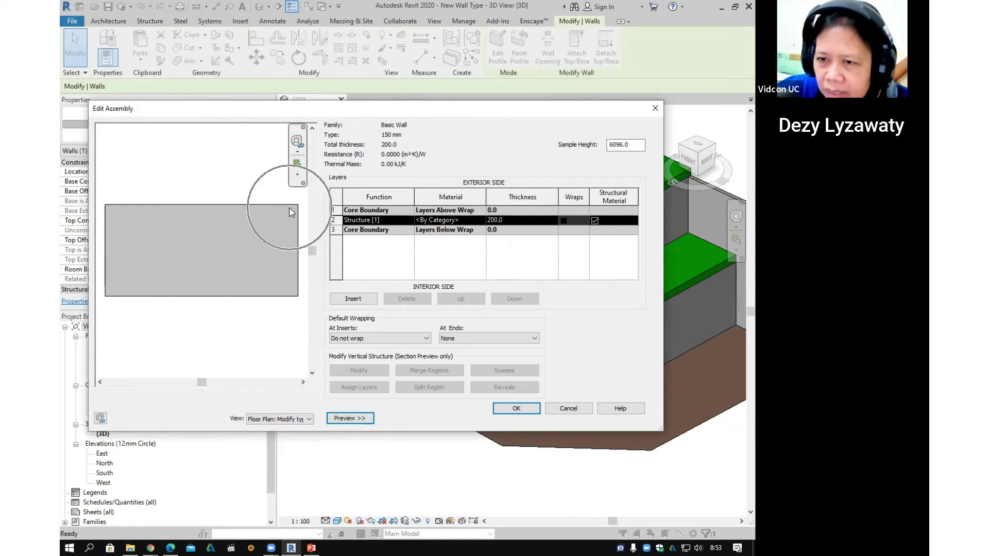
{"action": "left_click", "coordinate": [289, 209]}
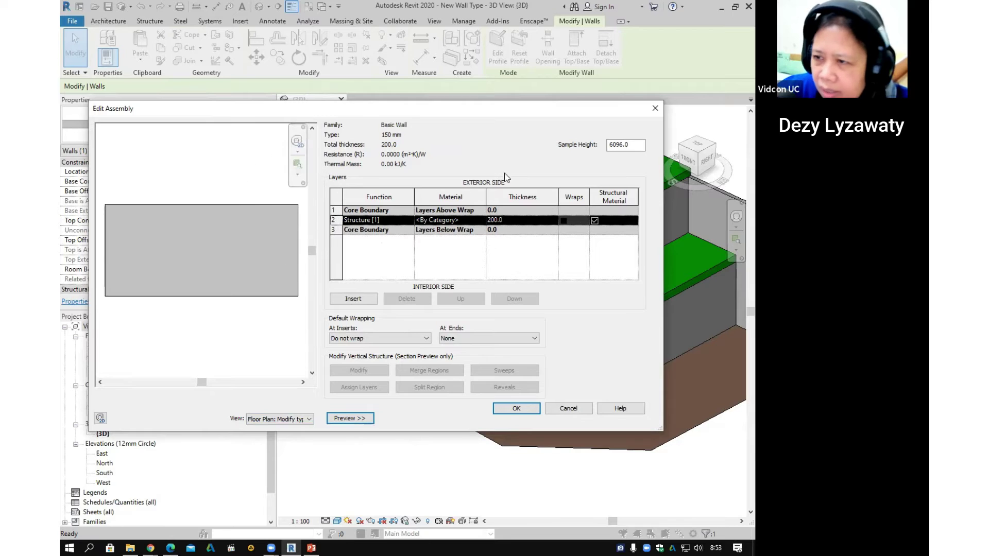
{"action": "key", "text": "ctrl"}
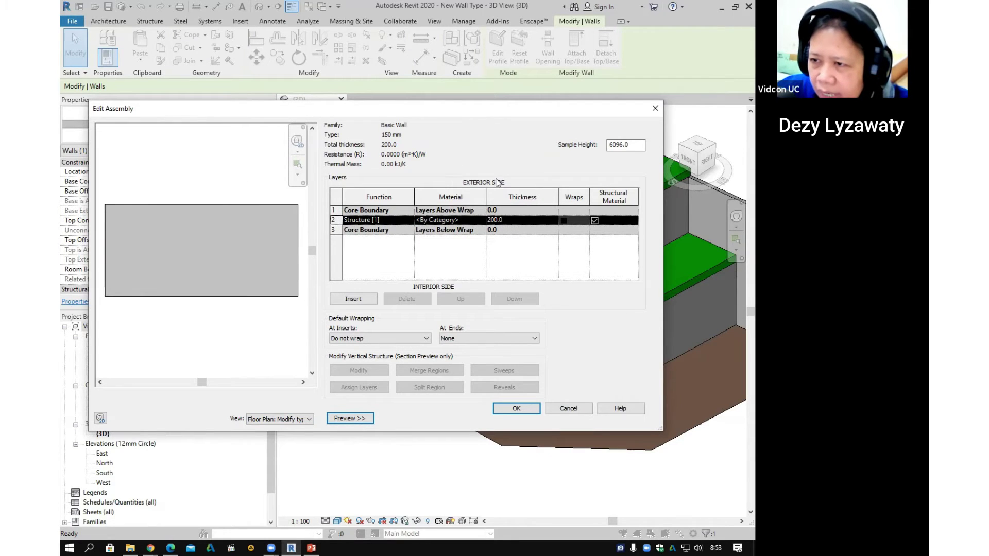
{"action": "key", "text": "ctrl"}
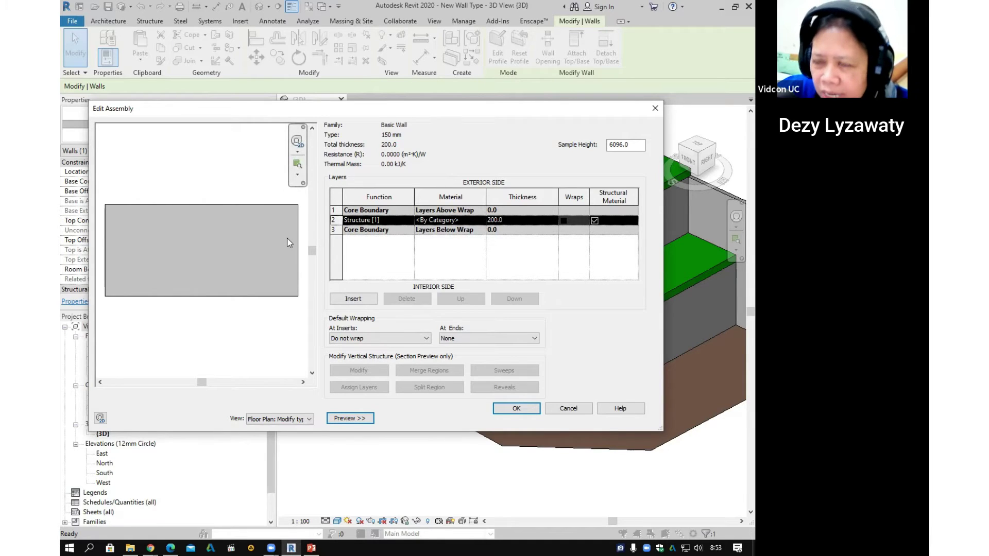
{"action": "key", "text": "ctrl"}
{"action": "key", "text": "ctrl"}
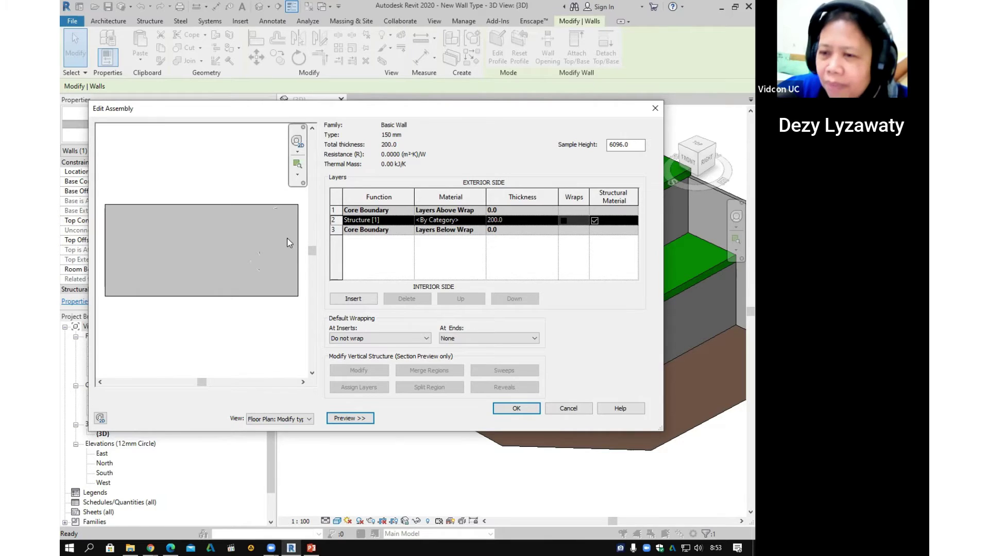
{"action": "key", "text": "ctrl"}
{"action": "key", "text": "ctrl"}
{"action": "key", "text": "ctrl"}
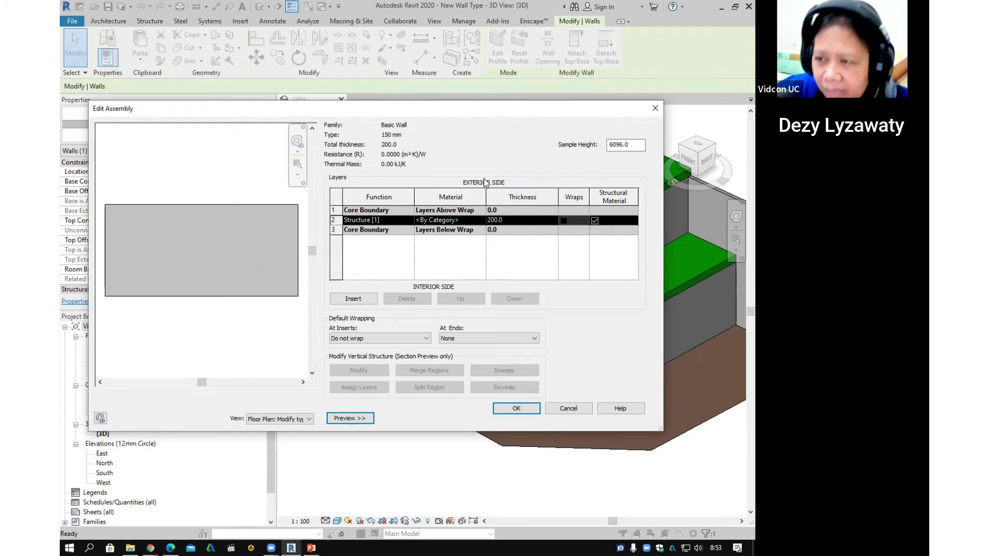
{"action": "key", "text": "ctrl"}
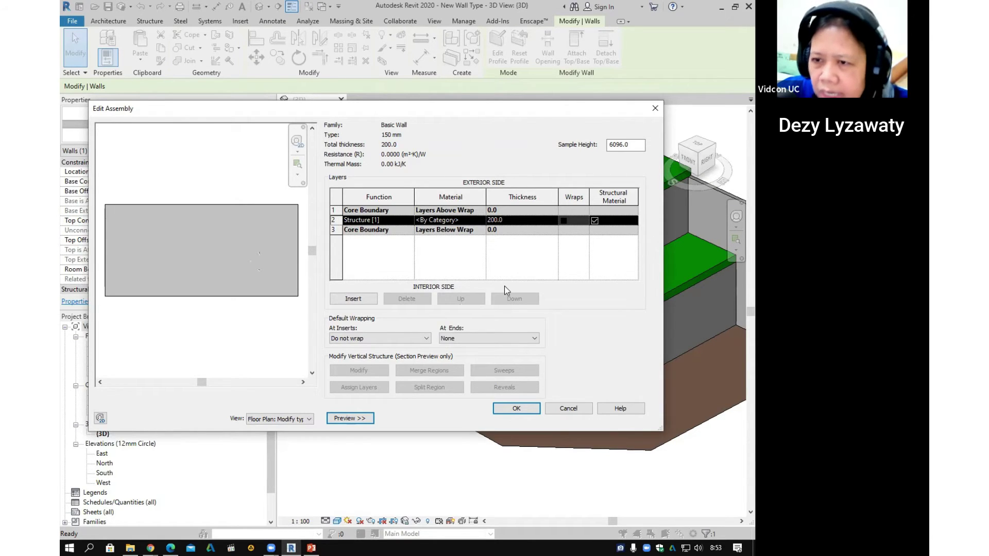
{"action": "key", "text": "ctrl"}
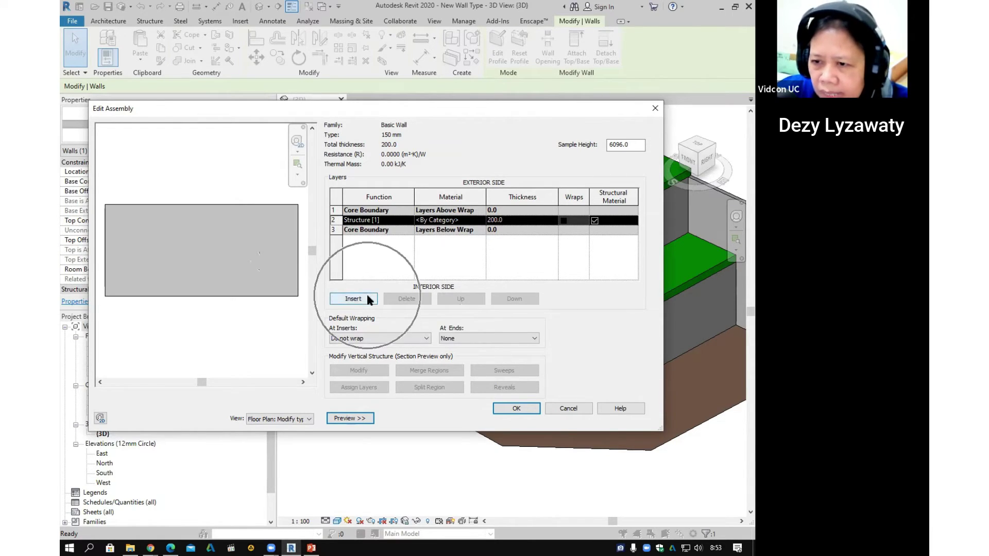
Step: Insert two new layers above the existing structure layer, inside the core boundaries
{"action": "left_click", "coordinate": [368, 303]}
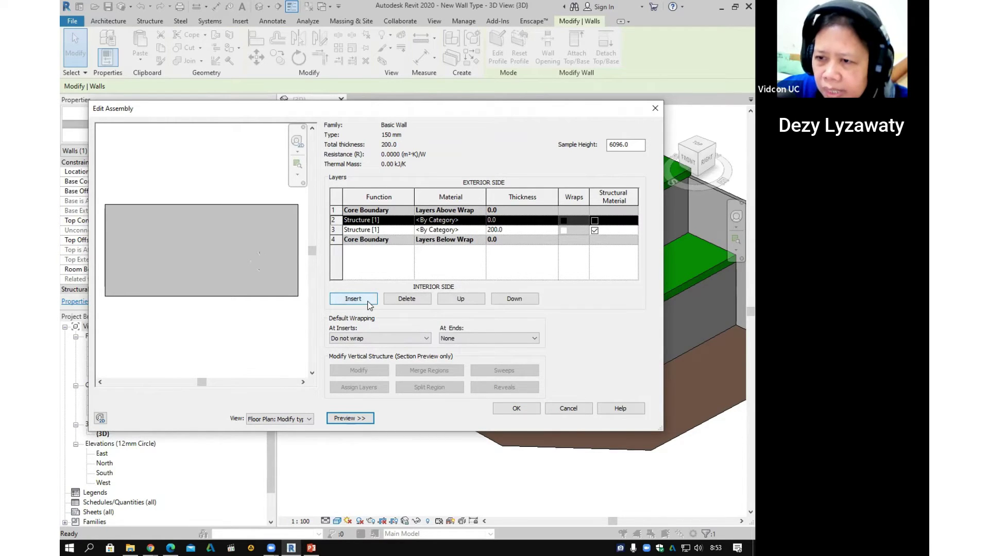
{"action": "left_click", "coordinate": [369, 303]}
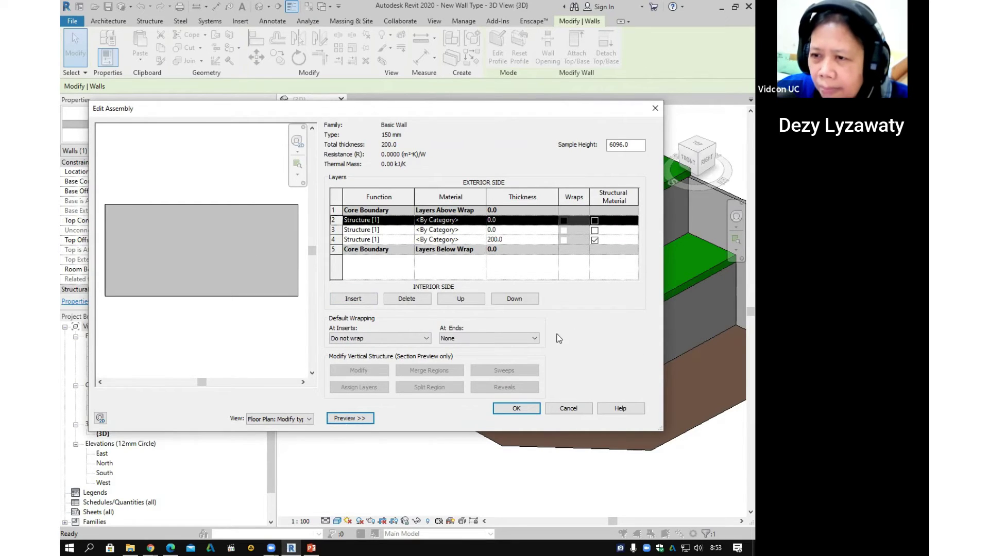
{"action": "left_click", "coordinate": [376, 243]}
{"action": "left_click", "coordinate": [506, 240]}
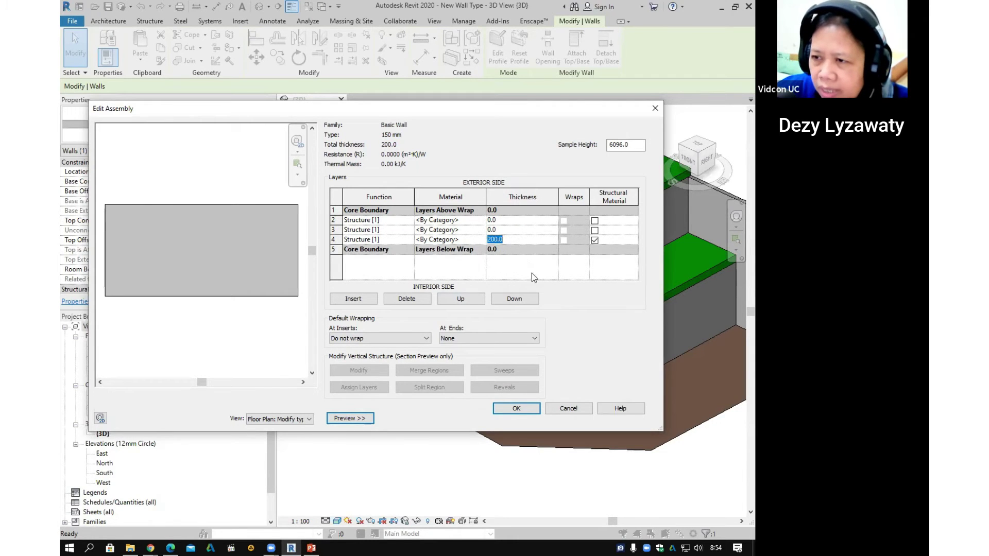
{"action": "left_click", "coordinate": [349, 238]}
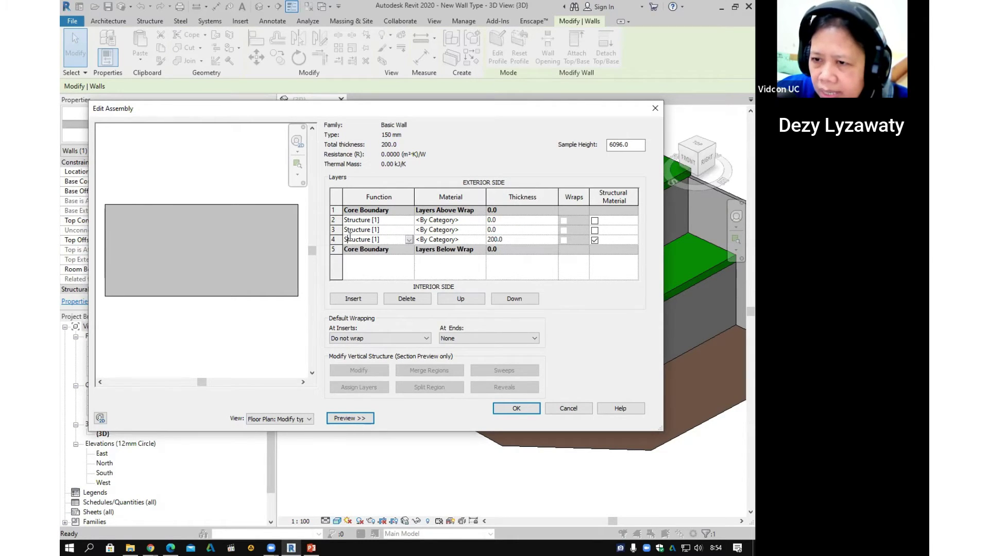
Step: Set the function of the first new layer to Finish 1 [4] and the second to Finish 2 [5]
{"action": "left_click", "coordinate": [406, 218]}
{"action": "left_click", "coordinate": [398, 230]}
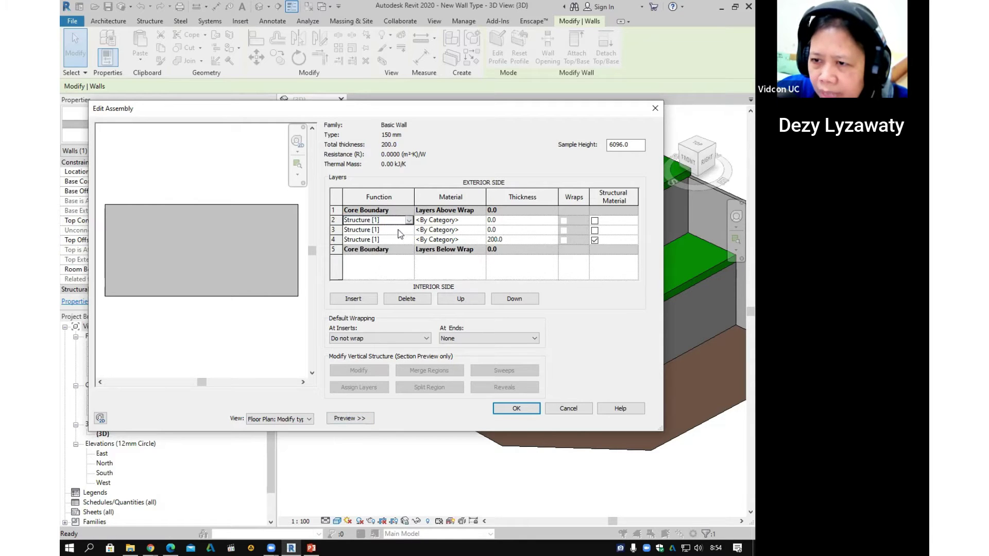
{"action": "left_click", "coordinate": [410, 221]}
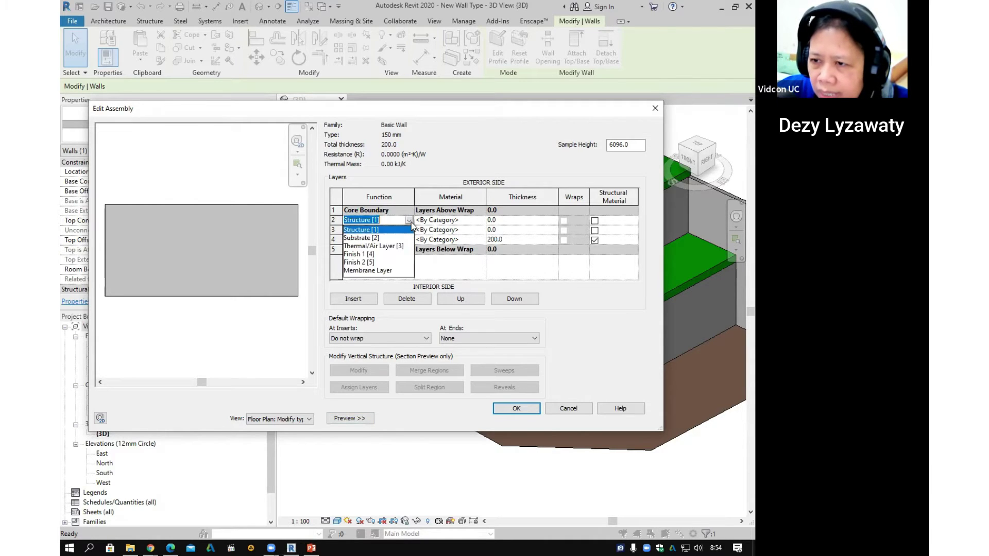
{"action": "left_click", "coordinate": [390, 254]}
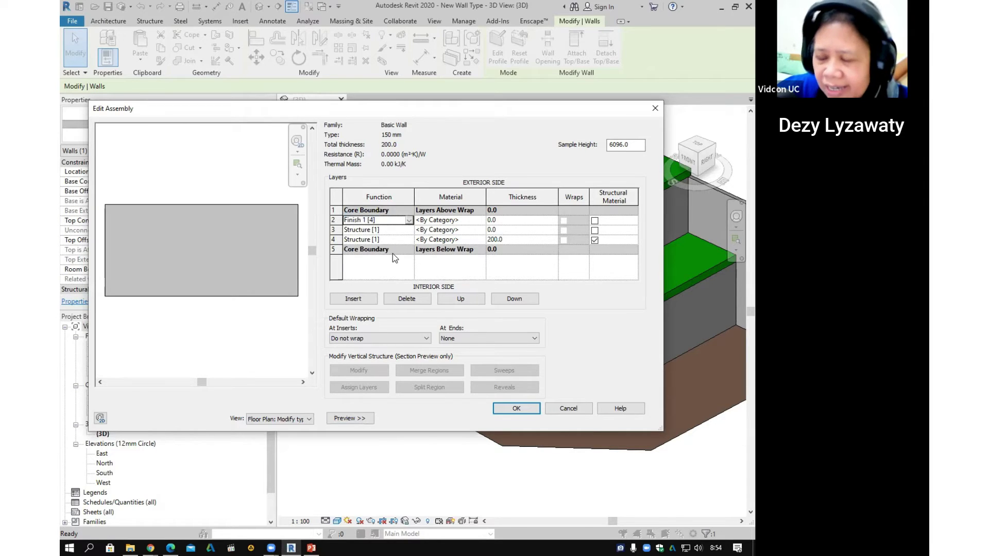
{"action": "left_click", "coordinate": [407, 230]}
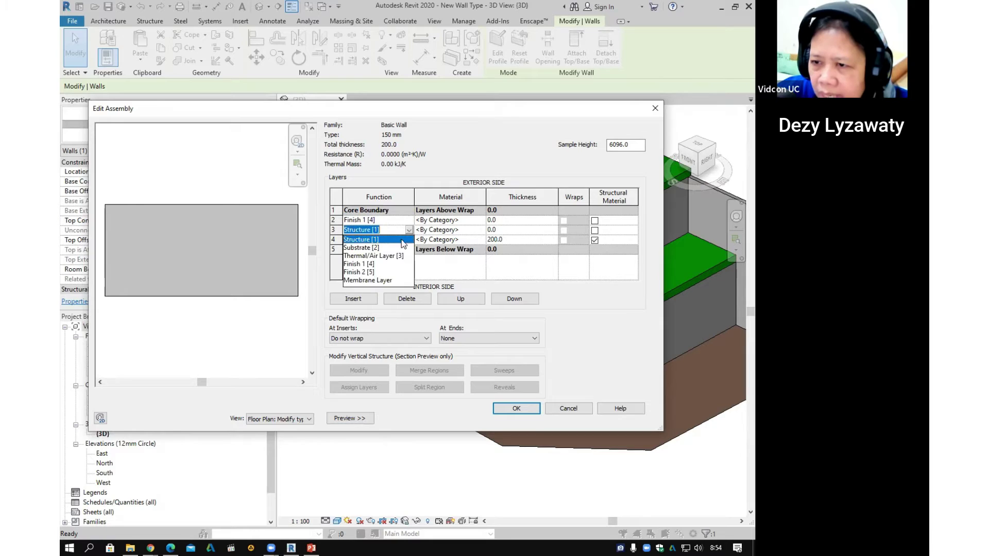
{"action": "left_click", "coordinate": [373, 273]}
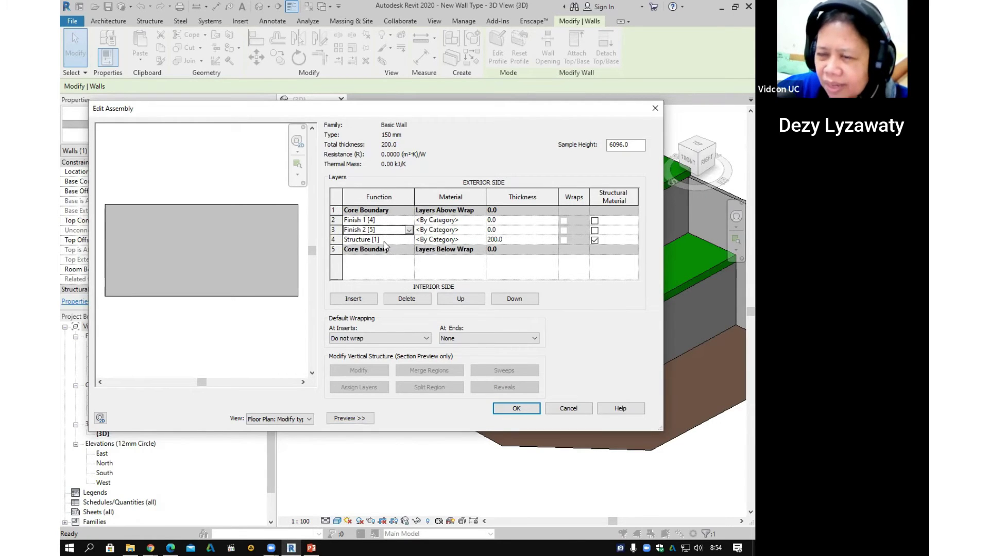
Step: Move the Structure [1] layer up one row so it sits between the Finish 1 [4] and Finish 2 [5] layers
{"action": "left_click", "coordinate": [386, 221]}
{"action": "left_click", "coordinate": [395, 228]}
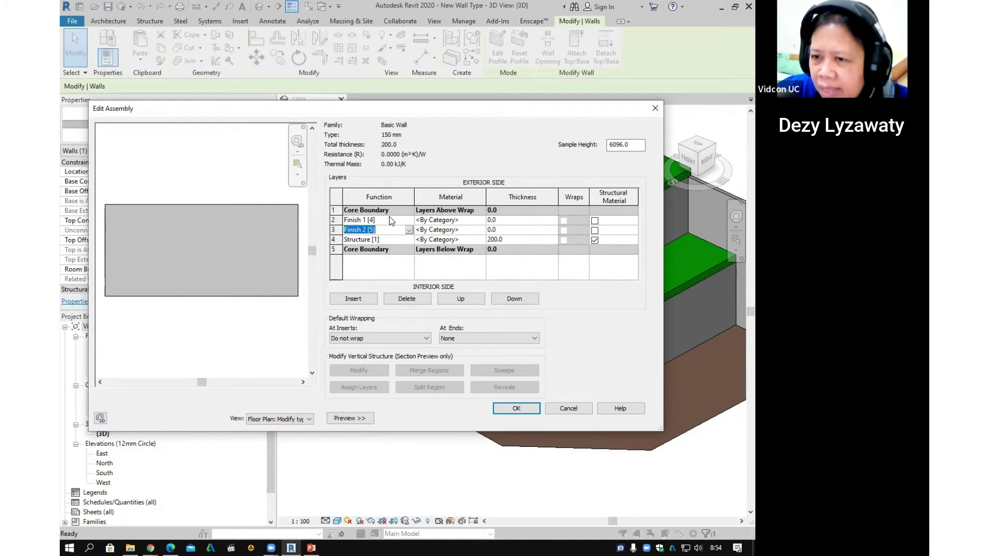
{"action": "left_click", "coordinate": [391, 223]}
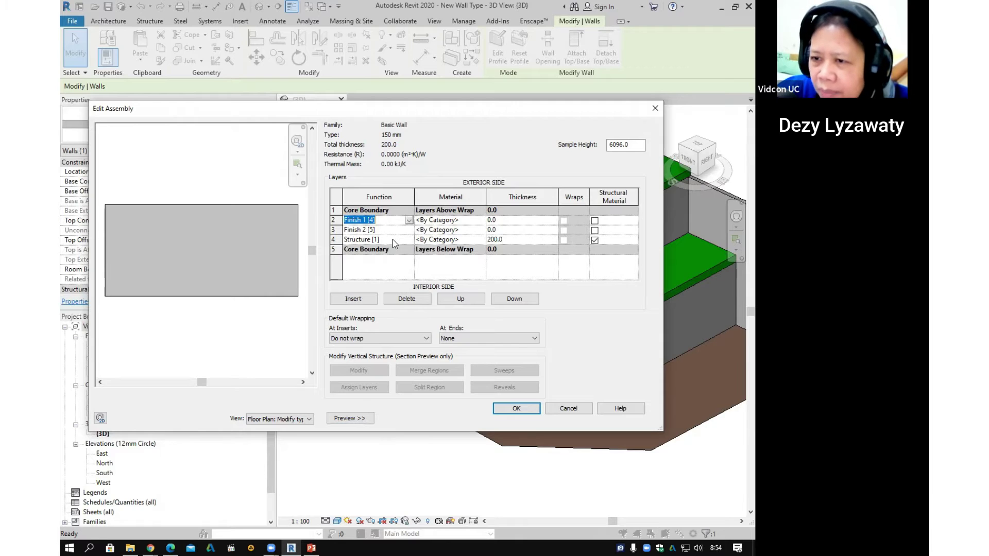
{"action": "left_click", "coordinate": [393, 239]}
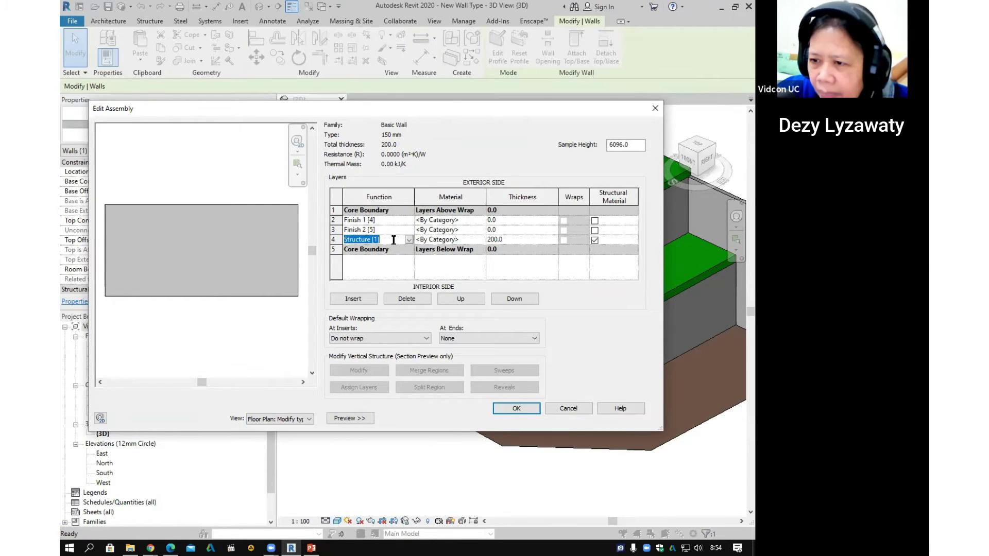
{"action": "left_click", "coordinate": [461, 298]}
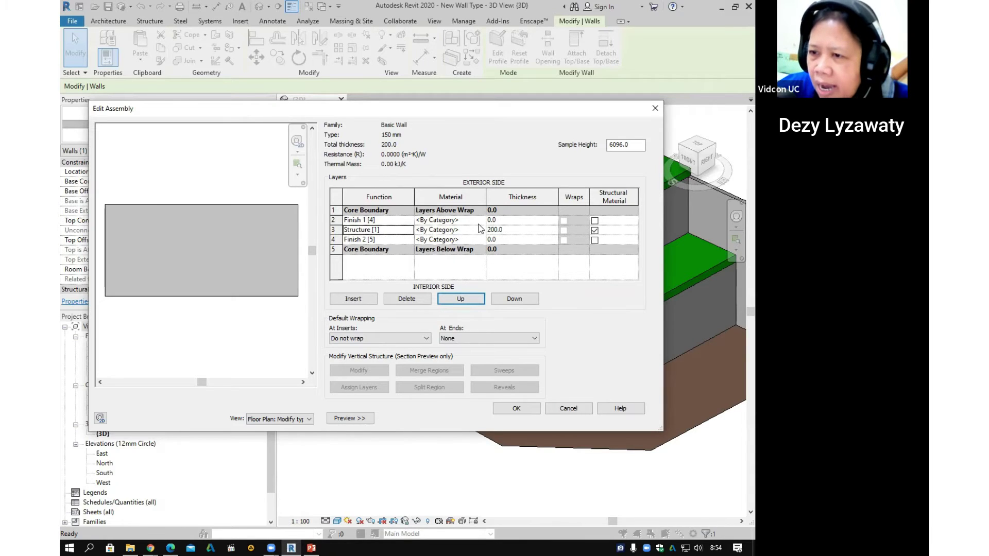
Step: Set the layer thicknesses to 20 mm for Finish 1 [4], 110 mm for Structure [1] and 20 mm for Finish 2 [5]
{"action": "left_click", "coordinate": [496, 222]}
{"action": "key", "text": "ctrl"}
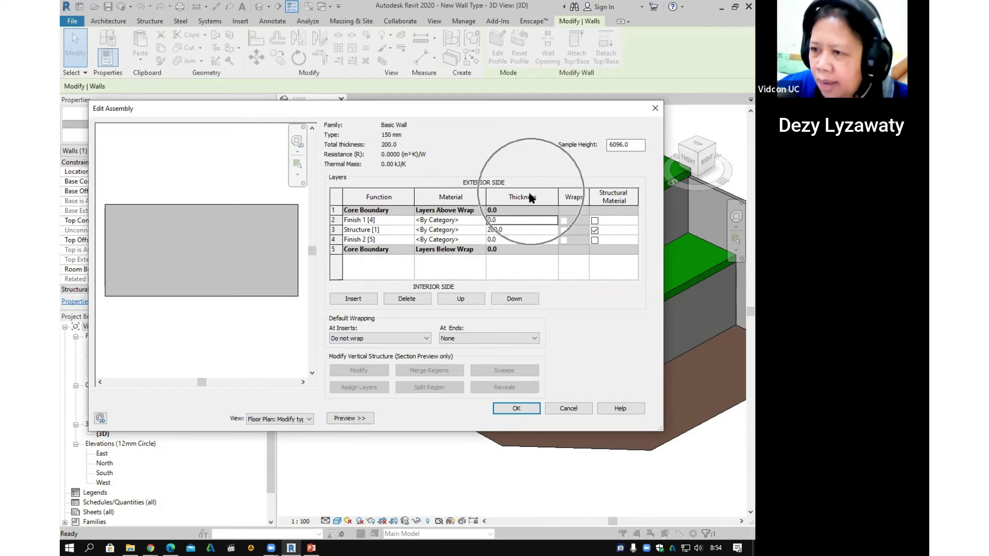
{"action": "double_click", "coordinate": [519, 223]}
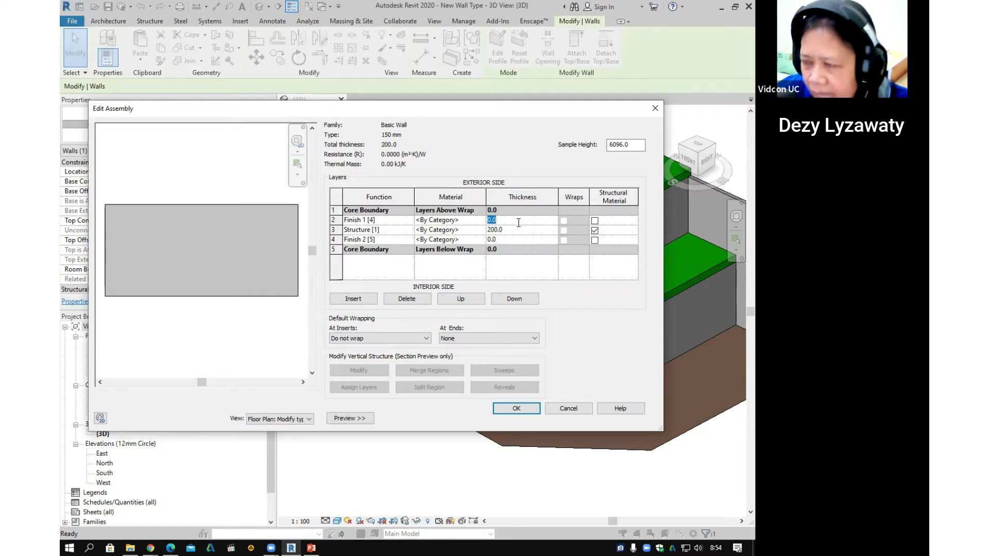
{"action": "type", "text": "20"}
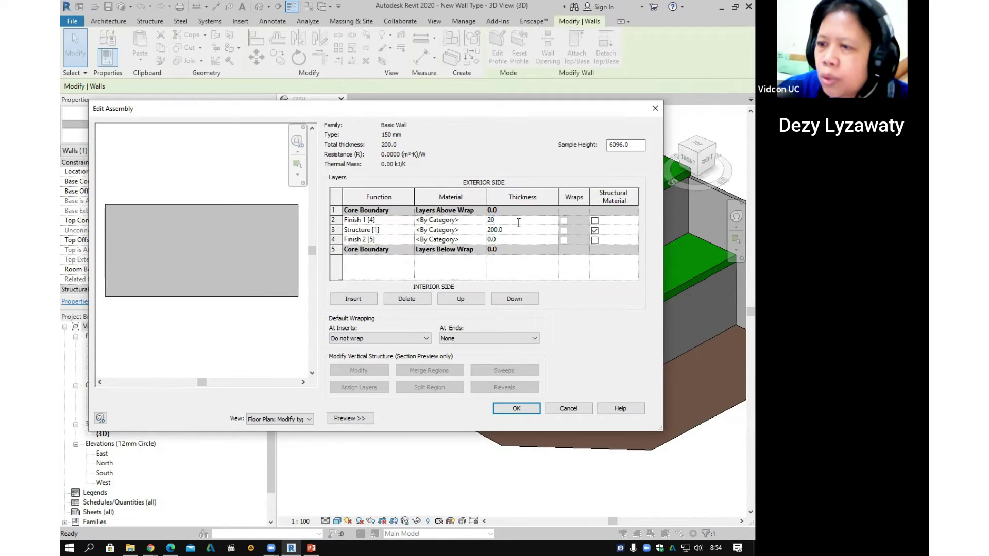
{"action": "left_click", "coordinate": [511, 229]}
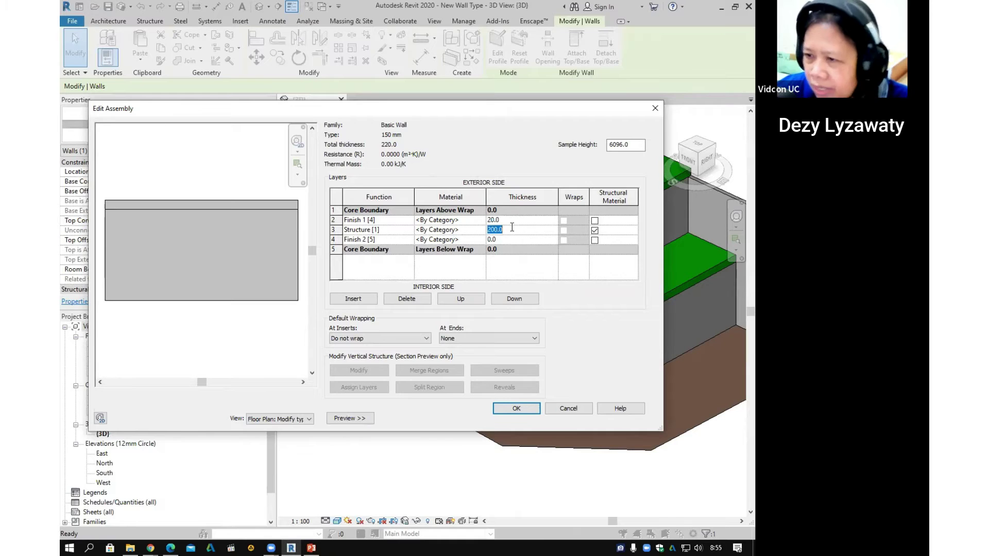
{"action": "type", "text": "11"}
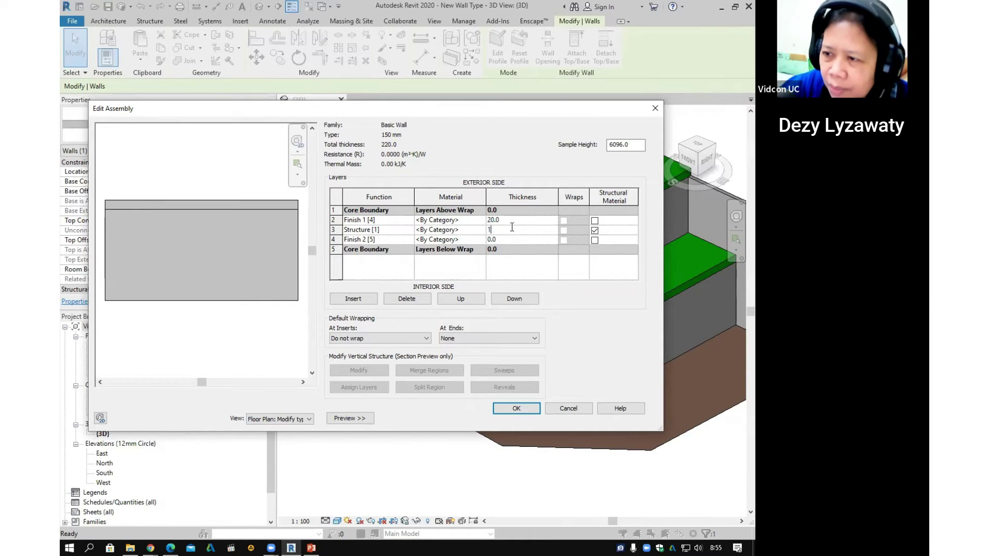
{"action": "type", "text": "0"}
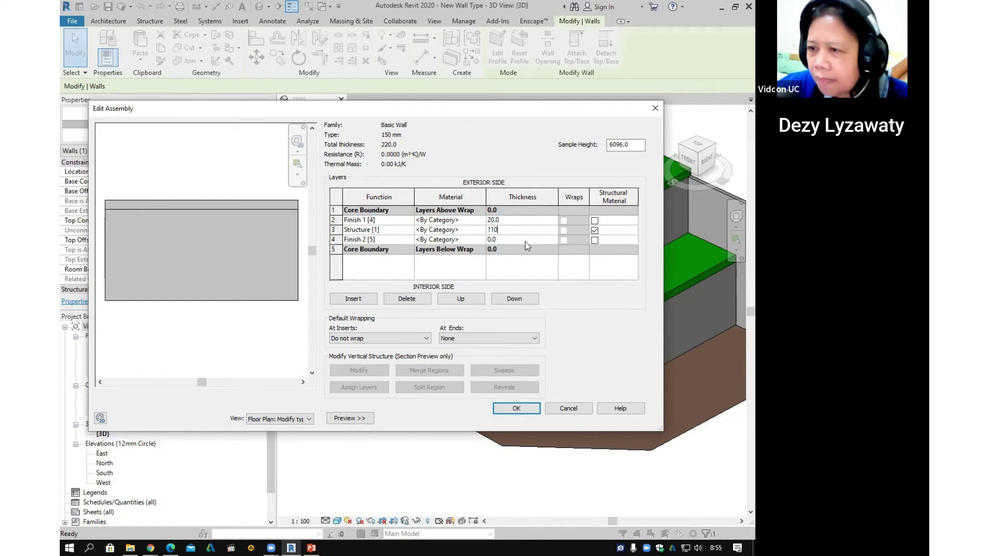
{"action": "left_click", "coordinate": [526, 240]}
{"action": "type", "text": "20"}
{"action": "left_click", "coordinate": [523, 257]}
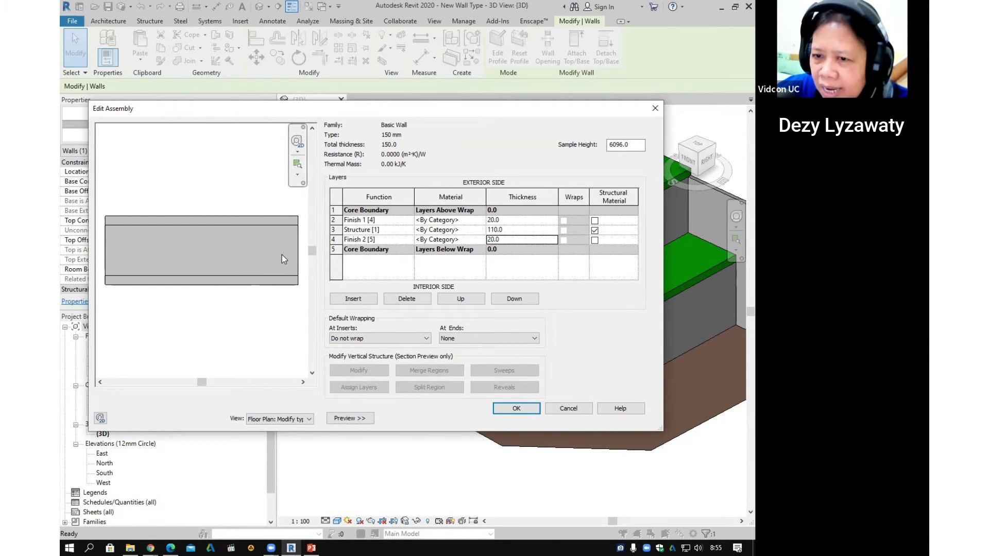
{"action": "left_click", "coordinate": [282, 284]}
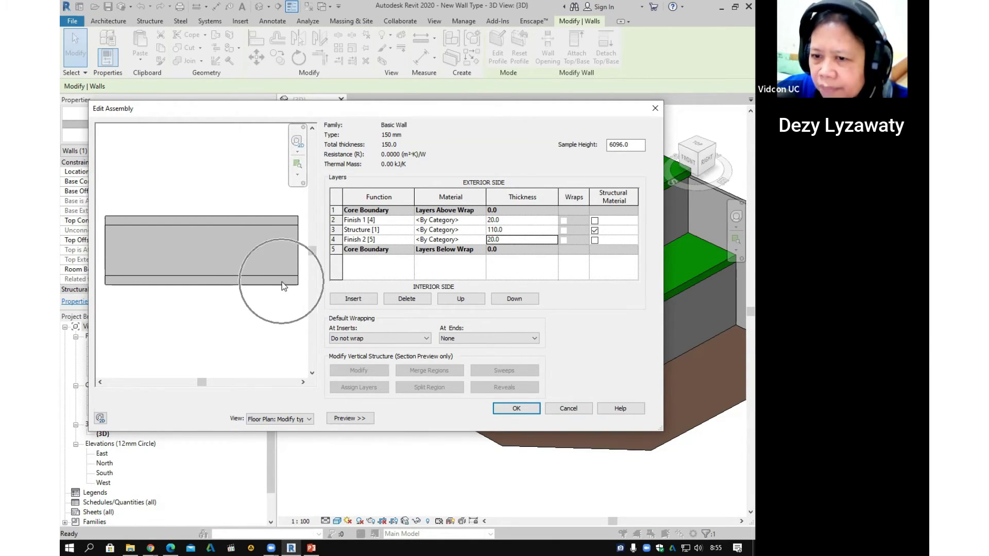
Step: Open the material selection for the Structure [1] layer and create a new material in the project
{"action": "left_click", "coordinate": [480, 230]}
{"action": "left_click", "coordinate": [484, 201]}
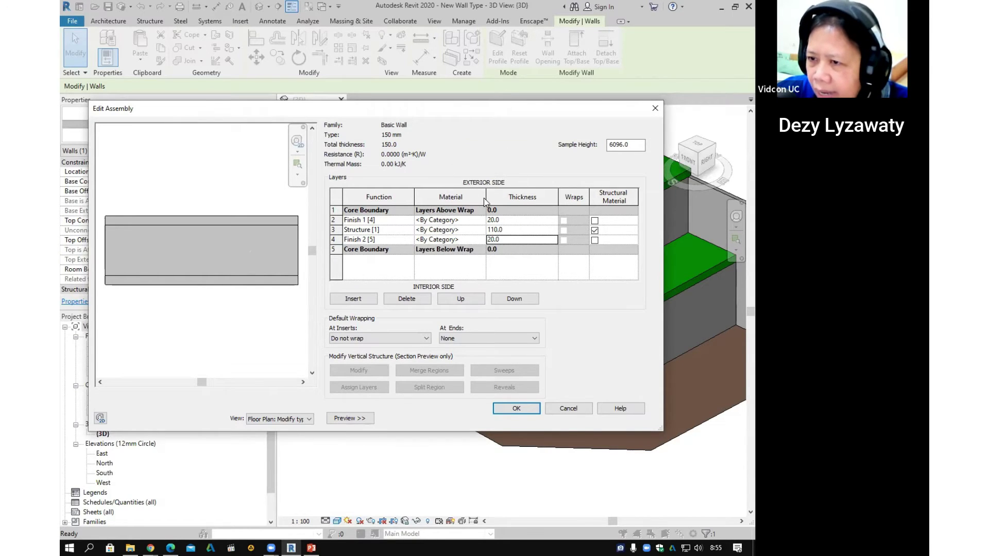
{"action": "left_click", "coordinate": [484, 201]}
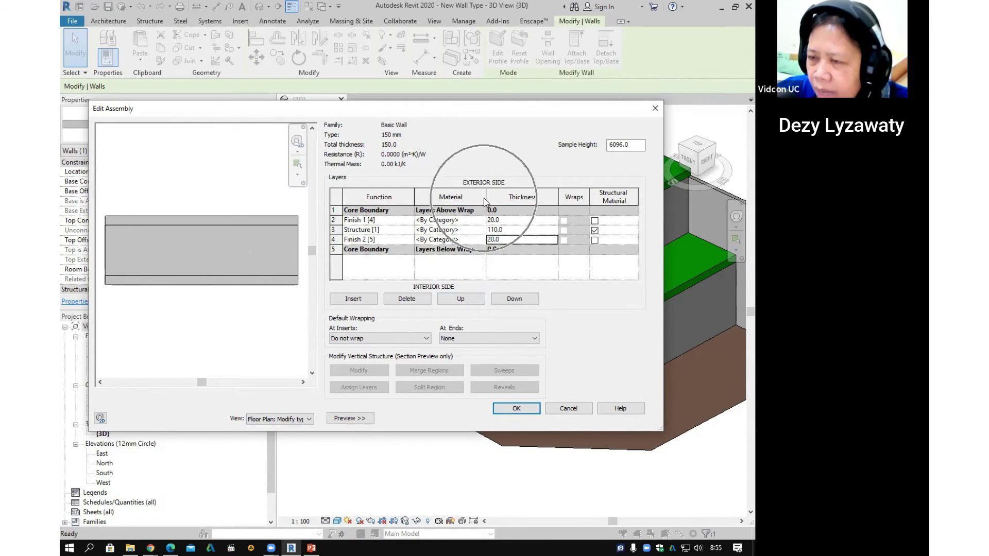
{"action": "left_click", "coordinate": [482, 229]}
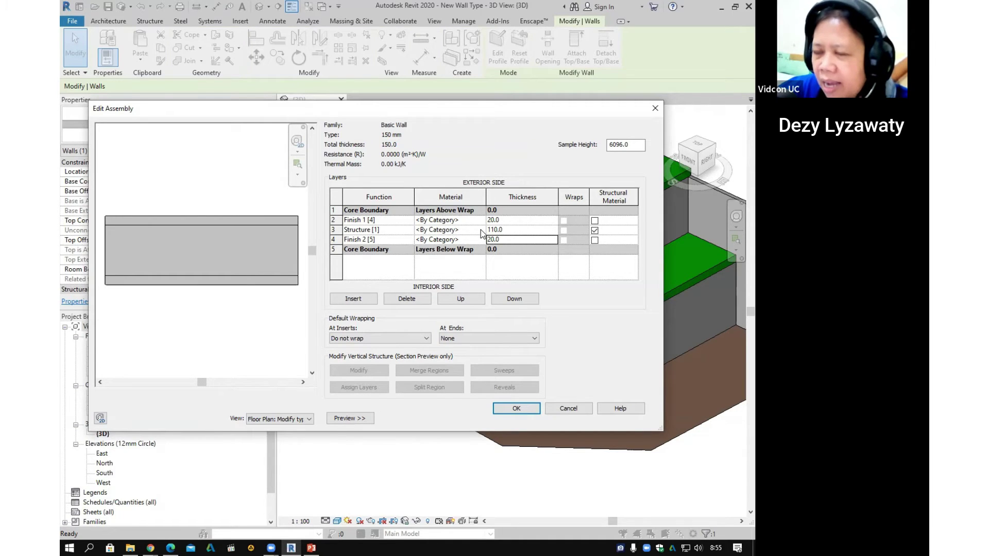
{"action": "left_click", "coordinate": [481, 229]}
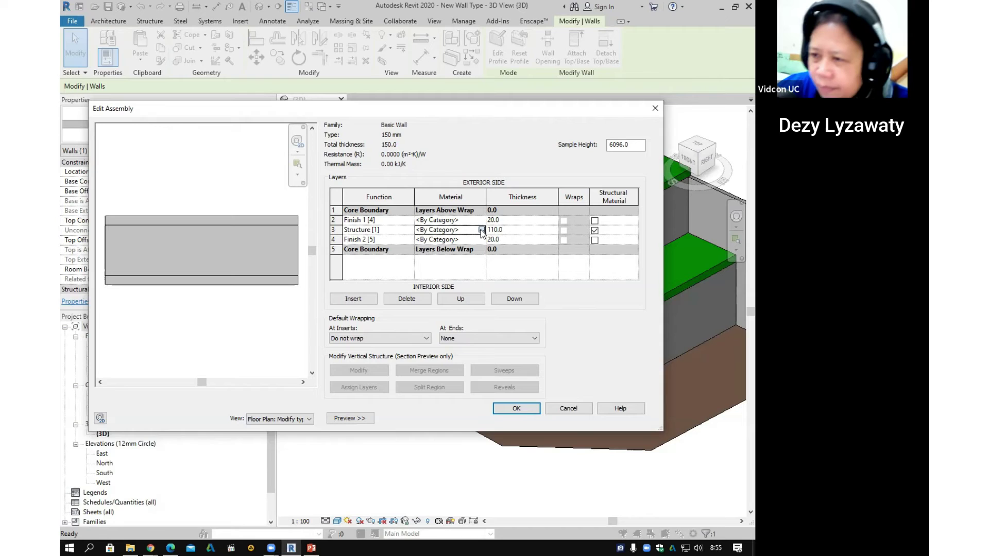
{"action": "left_click", "coordinate": [480, 230]}
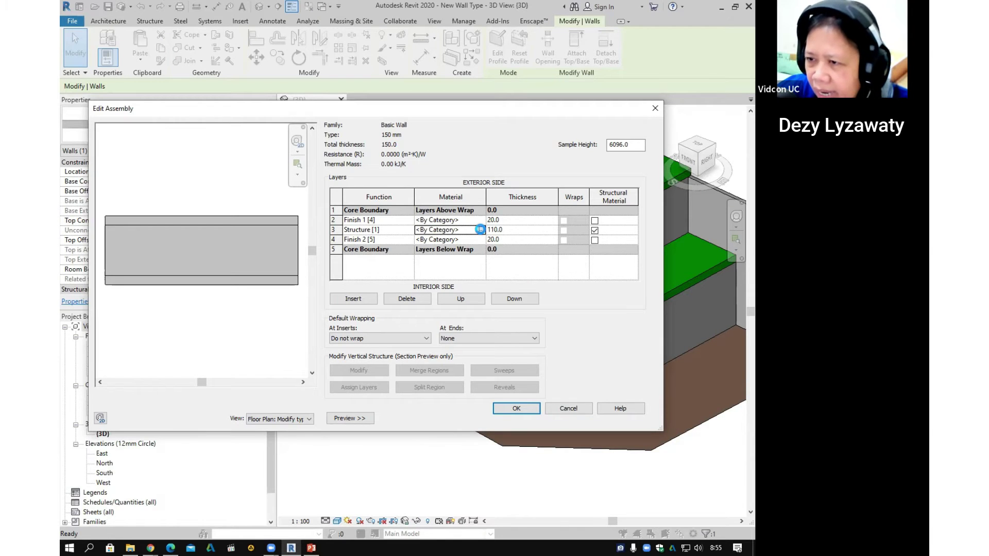
{"action": "left_click", "coordinate": [483, 230]}
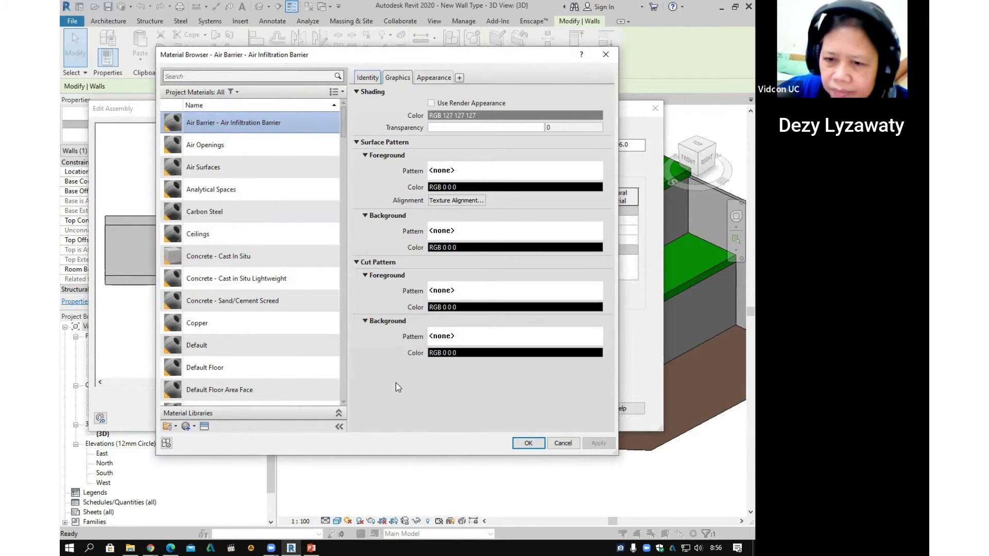
{"action": "scroll", "coordinate": [238, 353], "scroll_direction": "down", "scroll_amount": 1}
{"action": "left_click", "coordinate": [243, 333]}
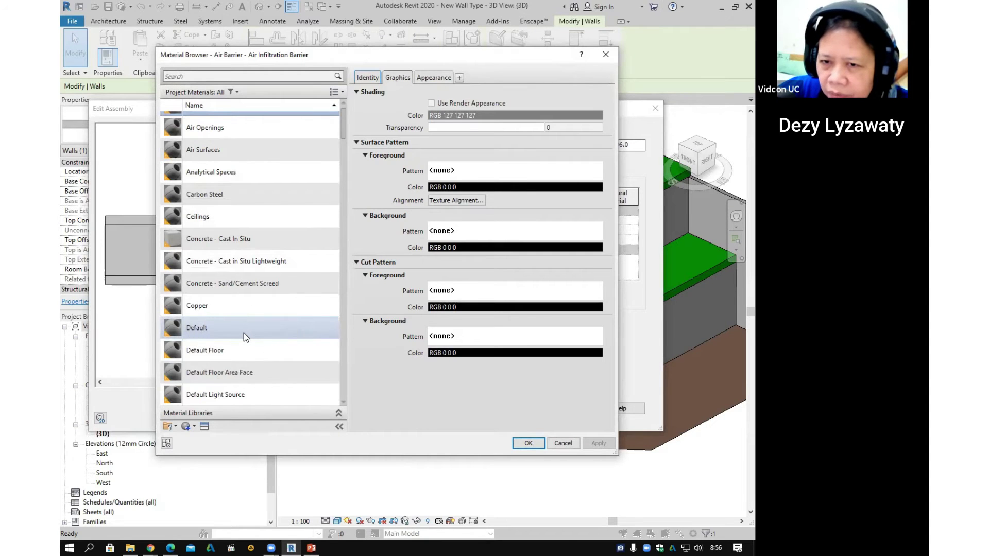
{"action": "left_click", "coordinate": [193, 428]}
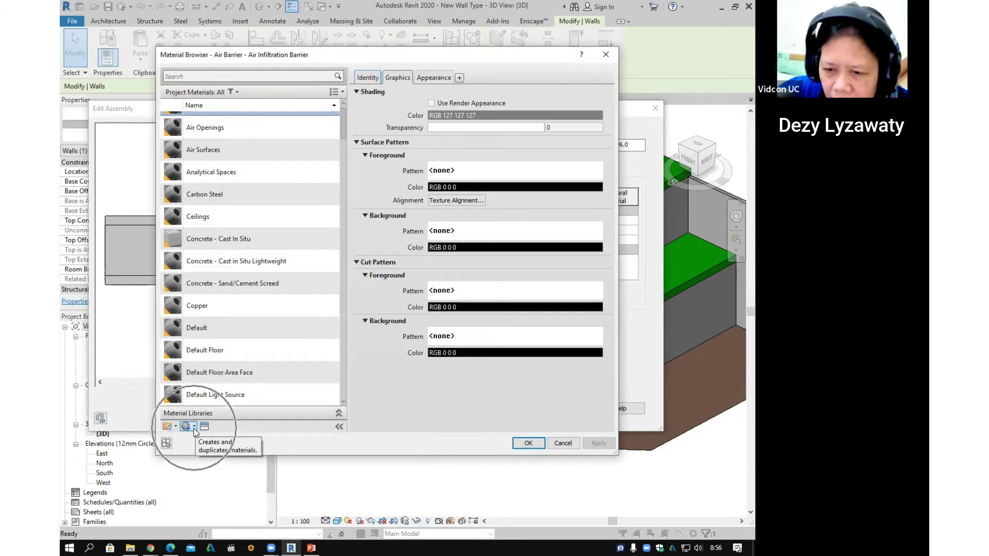
{"action": "left_click", "coordinate": [194, 429]}
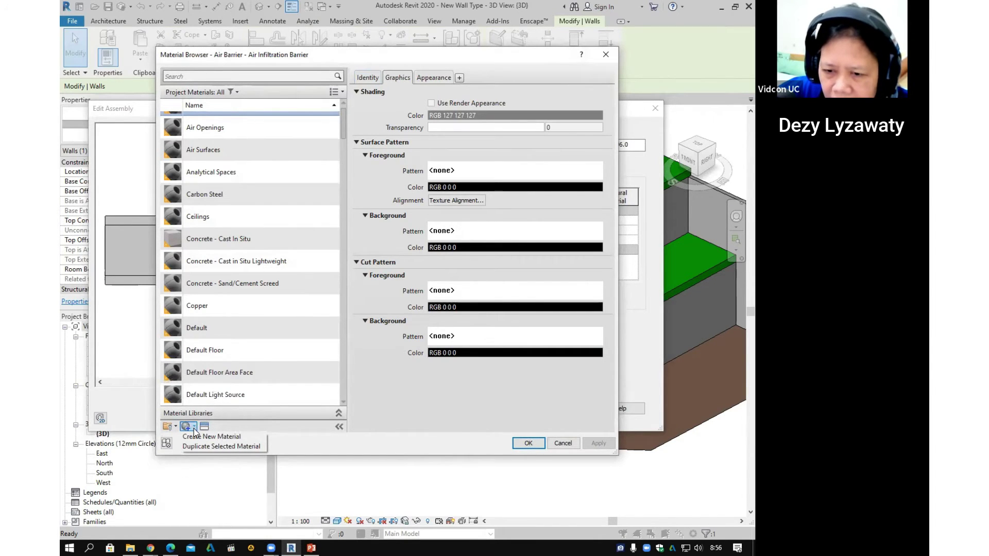
{"action": "left_click", "coordinate": [200, 437]}
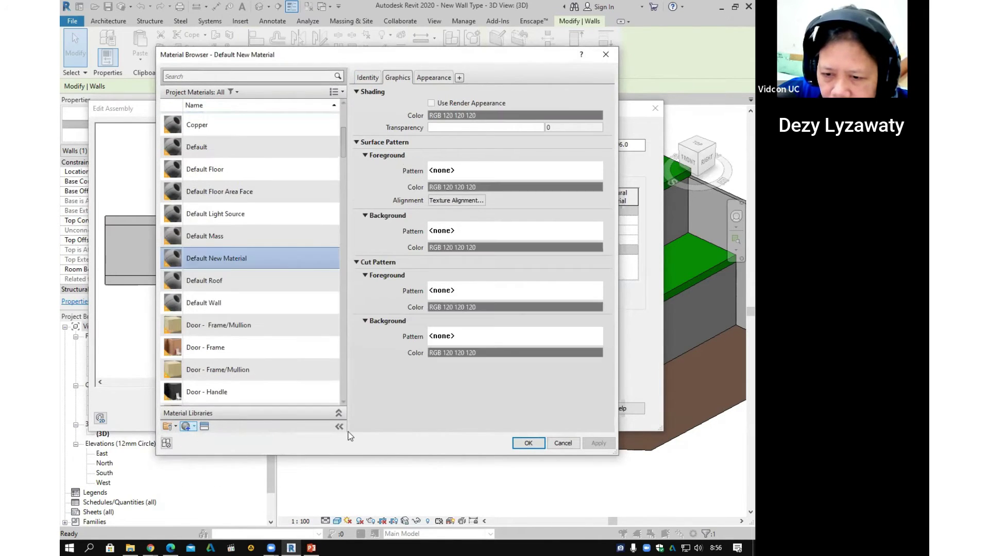
Step: Rename the newly created material as Dinding Struktur
{"action": "left_click", "coordinate": [243, 259]}
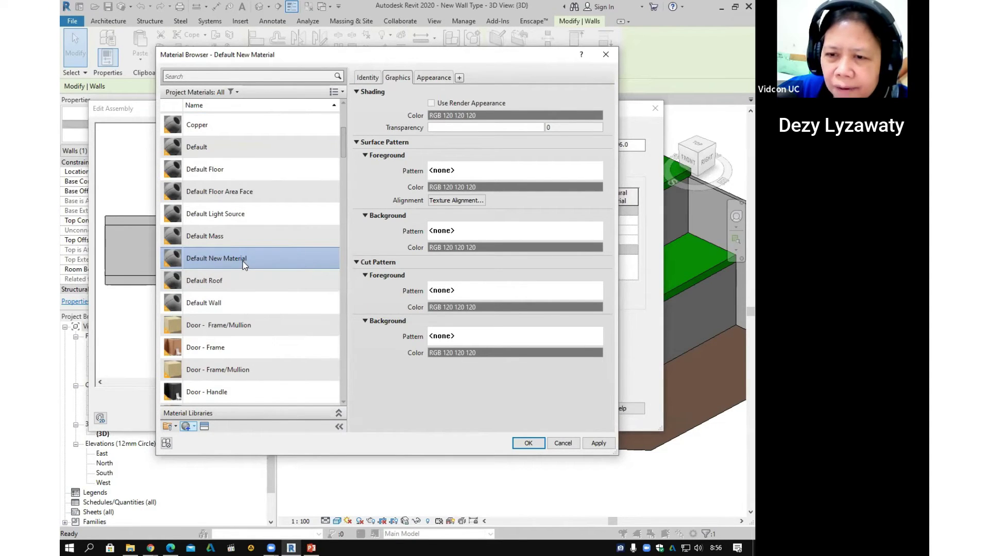
{"action": "right_click", "coordinate": [242, 261]}
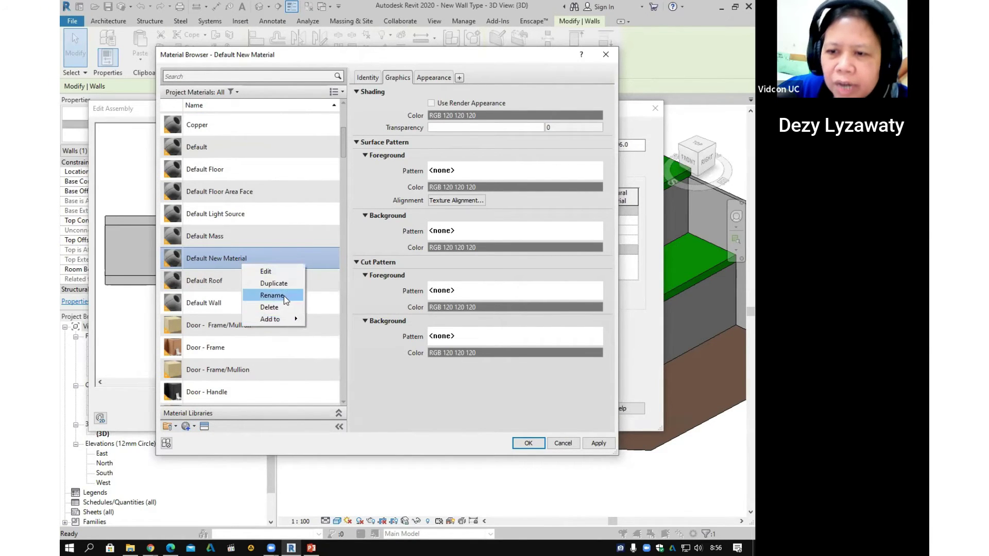
{"action": "left_click", "coordinate": [283, 295]}
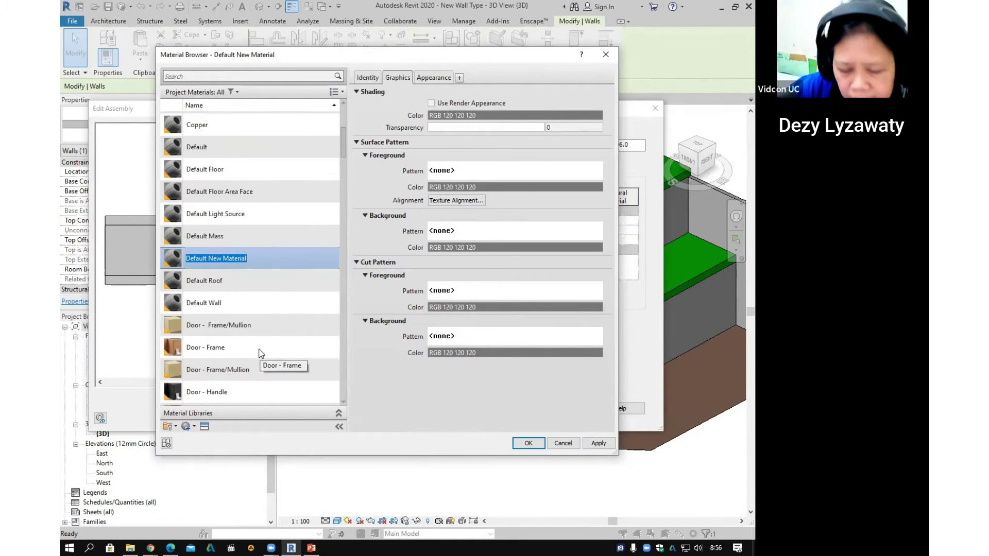
{"action": "type", "text": "15"}
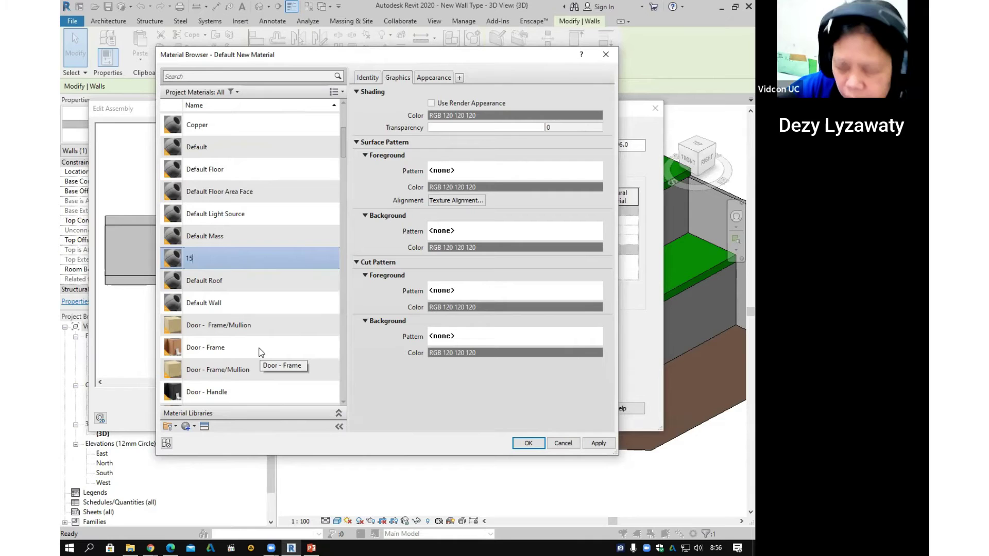
{"action": "type", "text": "0 mm"}
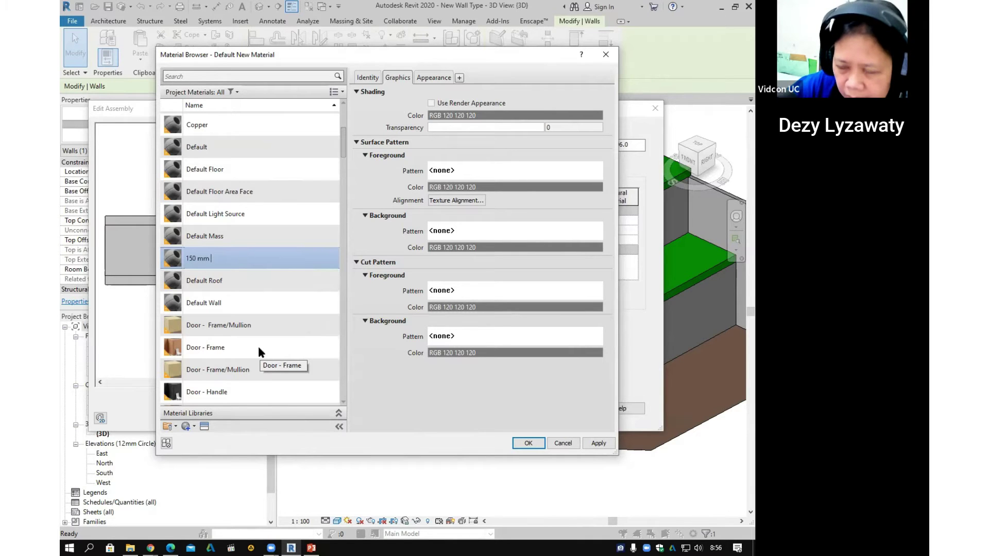
{"action": "key", "text": "BackSpace"}
{"action": "key", "text": "BackSpace"}
{"action": "key", "text": "BackSpace"}
{"action": "key", "text": "BackSpace"}
{"action": "key", "text": "BackSpace"}
{"action": "key", "text": "BackSpace"}
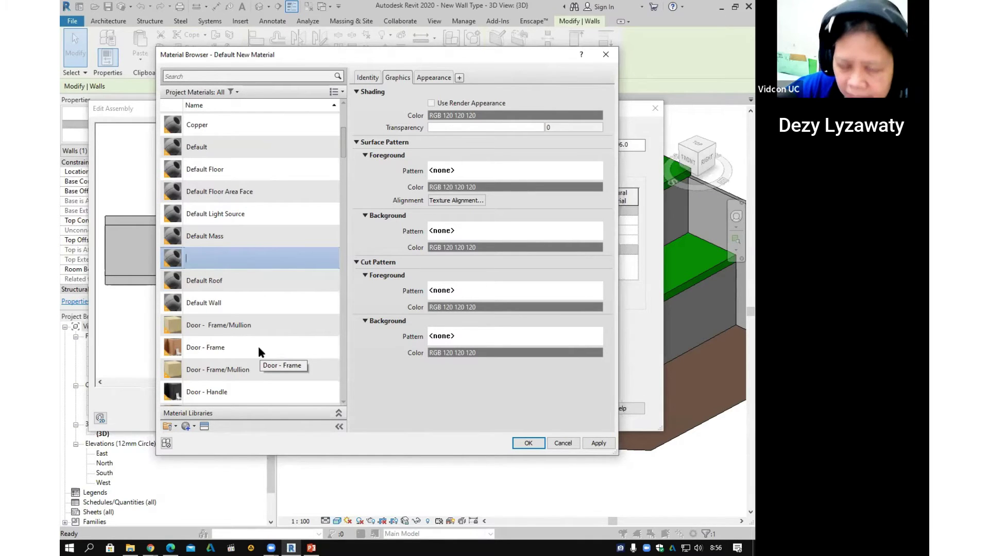
{"action": "type", "text": "D"}
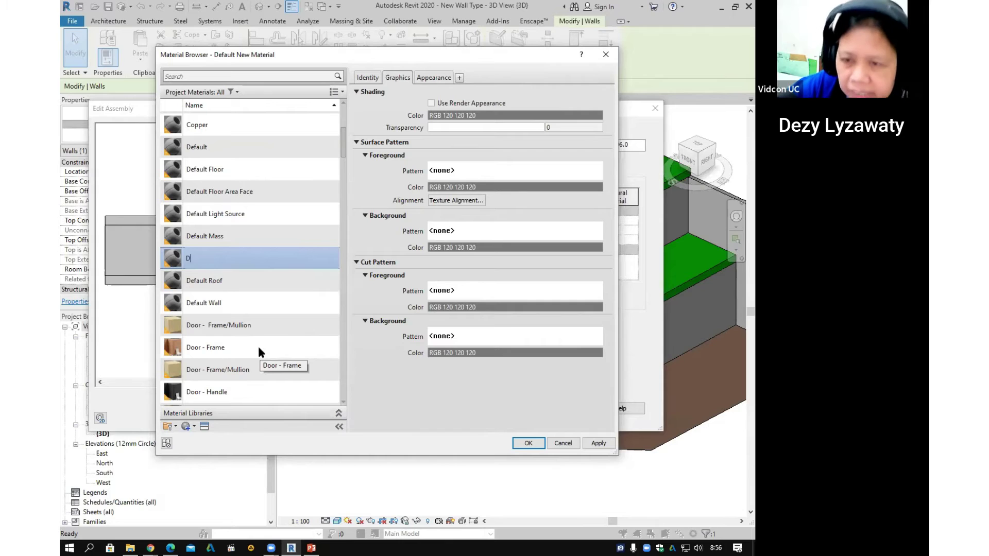
{"action": "type", "text": "inding "}
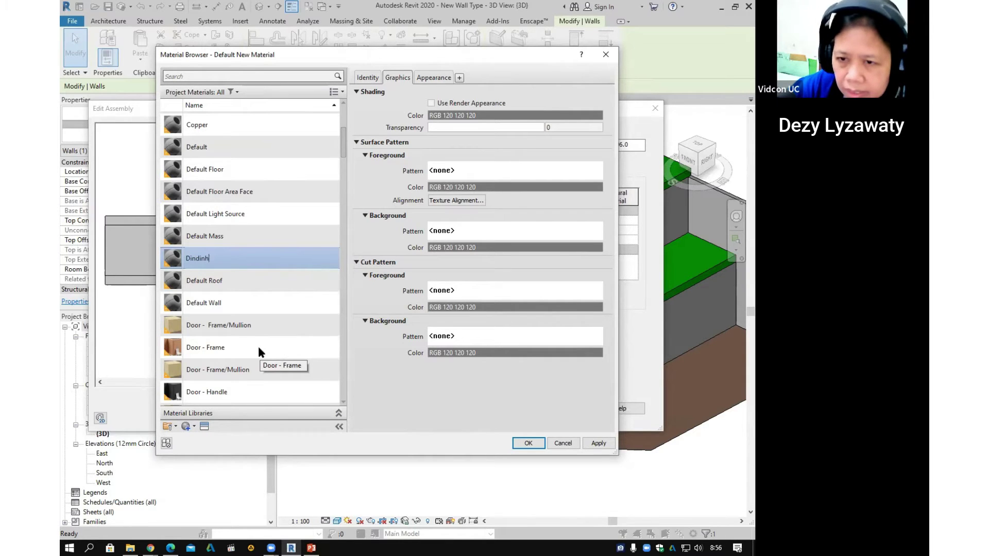
{"action": "type", "text": "Struktur"}
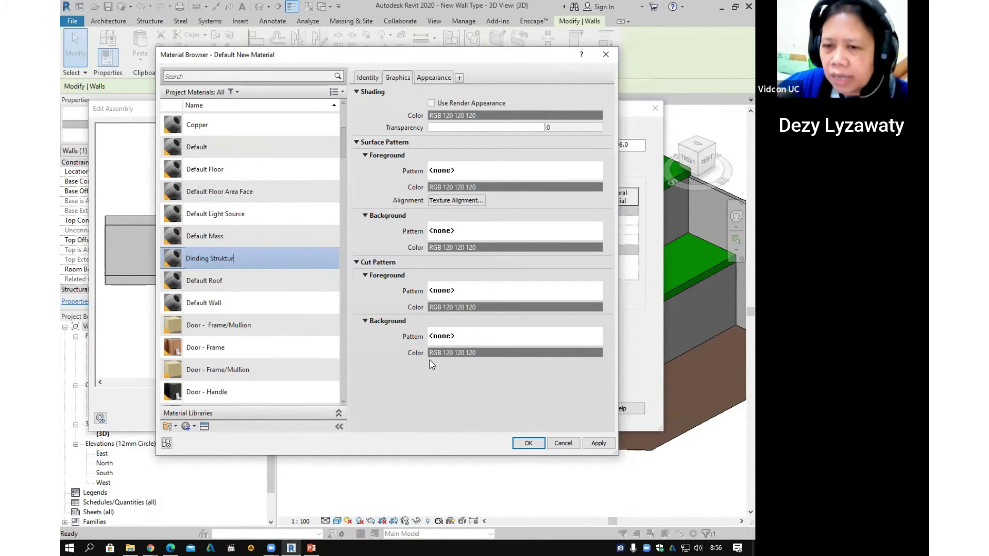
Step: Set the cut pattern foreground of the Dinding Struktur material to the Brickwork drafting pattern
{"action": "left_click", "coordinate": [399, 81]}
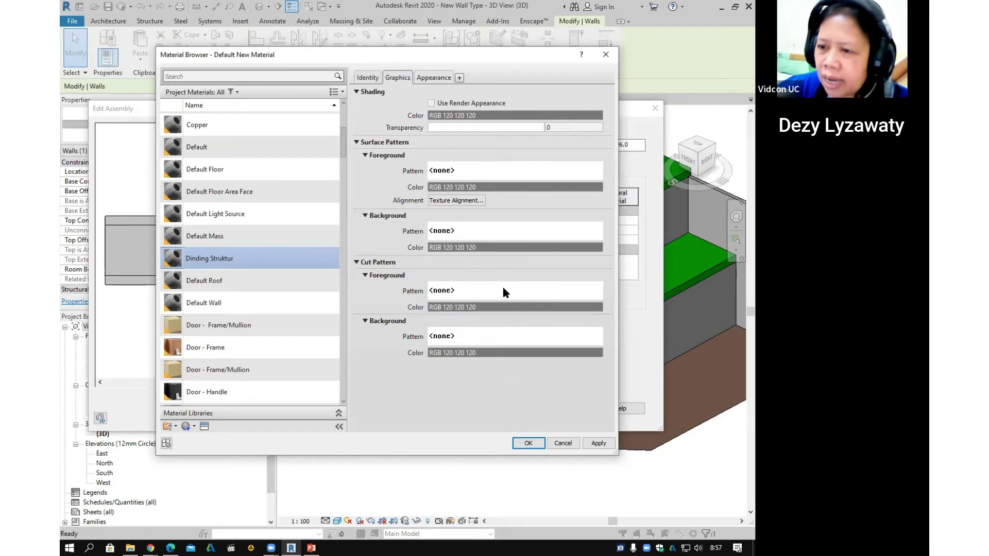
{"action": "left_click", "coordinate": [520, 295]}
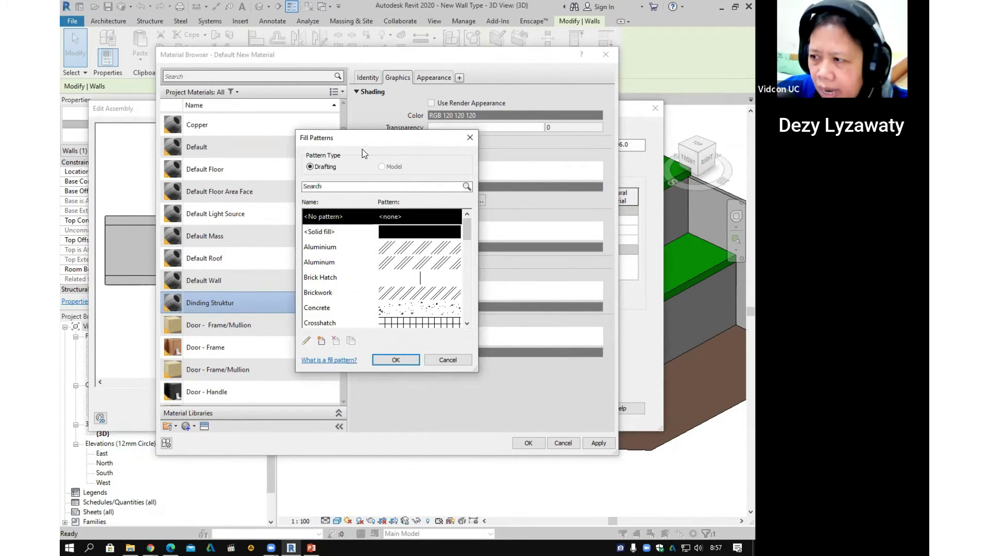
{"action": "mouse_move", "coordinate": [469, 235]}
{"action": "left_mouse_down"}
{"action": "mouse_move", "coordinate": [476, 306]}
{"action": "mouse_move", "coordinate": [470, 237]}
{"action": "left_mouse_up"}
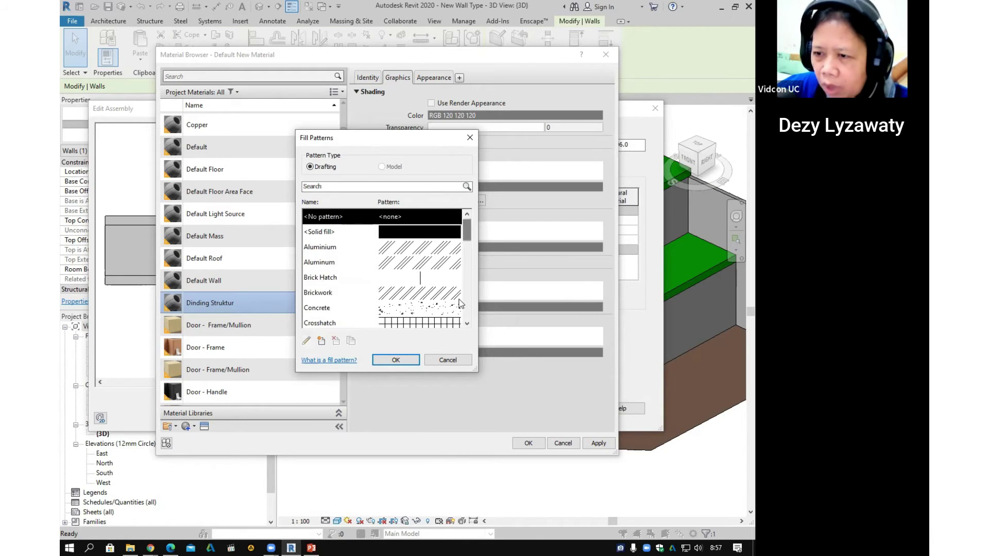
{"action": "left_click", "coordinate": [437, 294]}
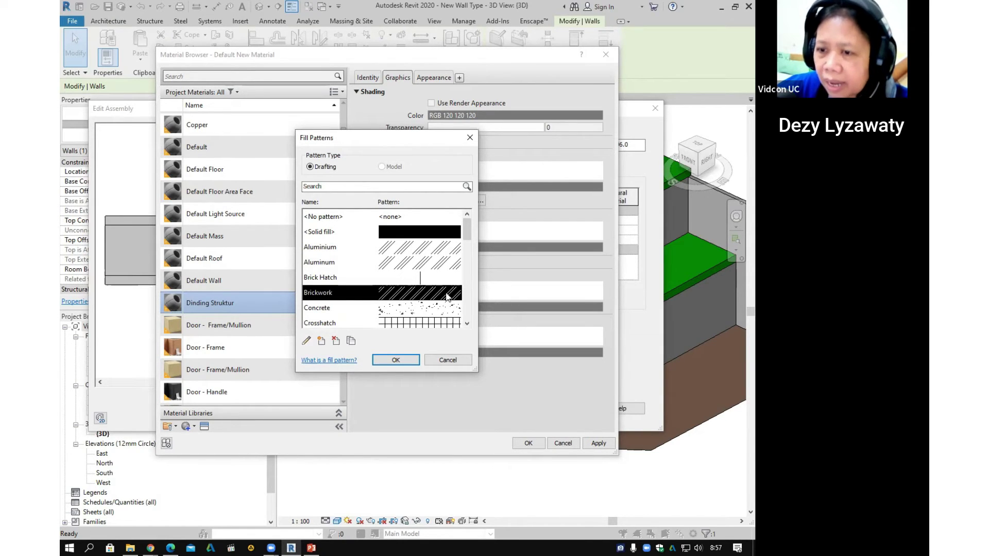
{"action": "left_click", "coordinate": [446, 297]}
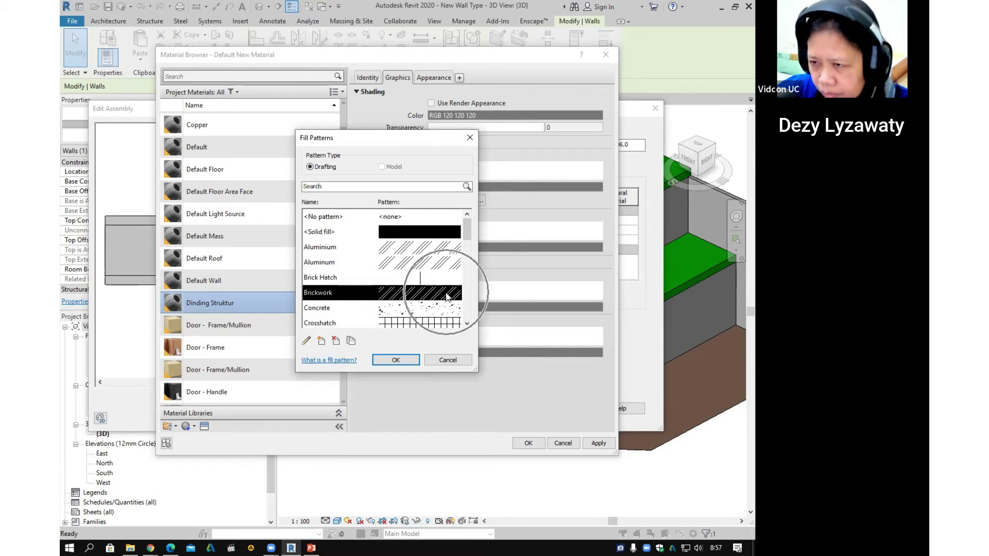
{"action": "left_click", "coordinate": [429, 231]}
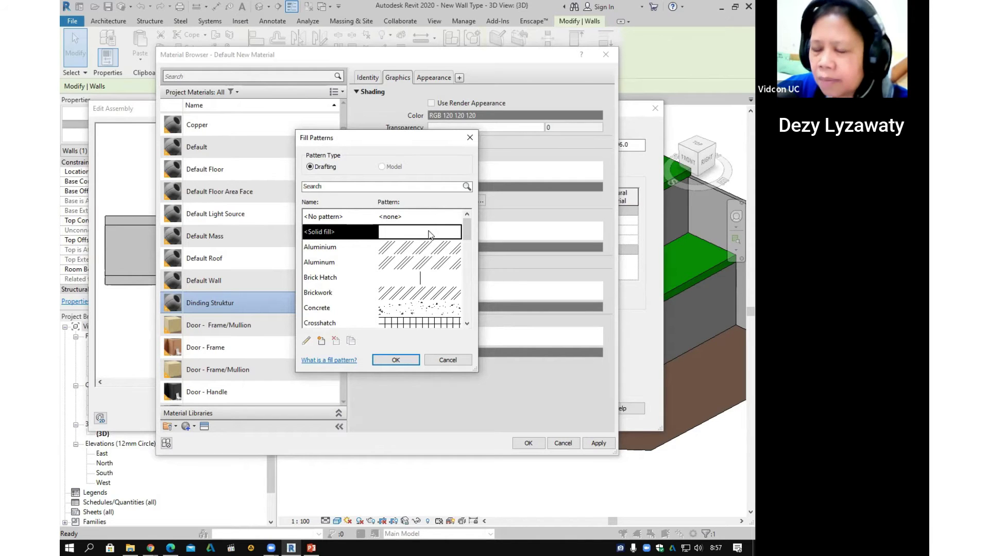
{"action": "left_click", "coordinate": [429, 294]}
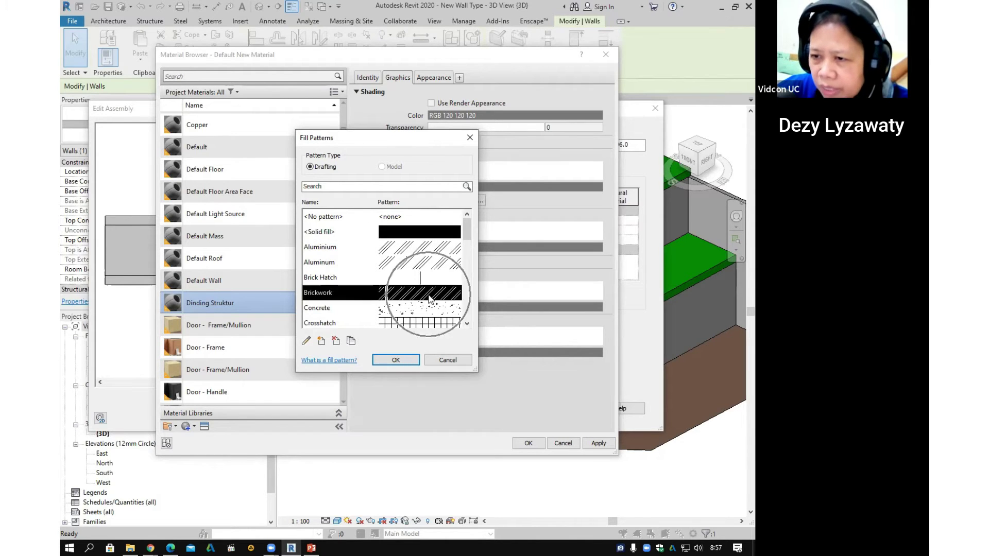
{"action": "left_click", "coordinate": [413, 362]}
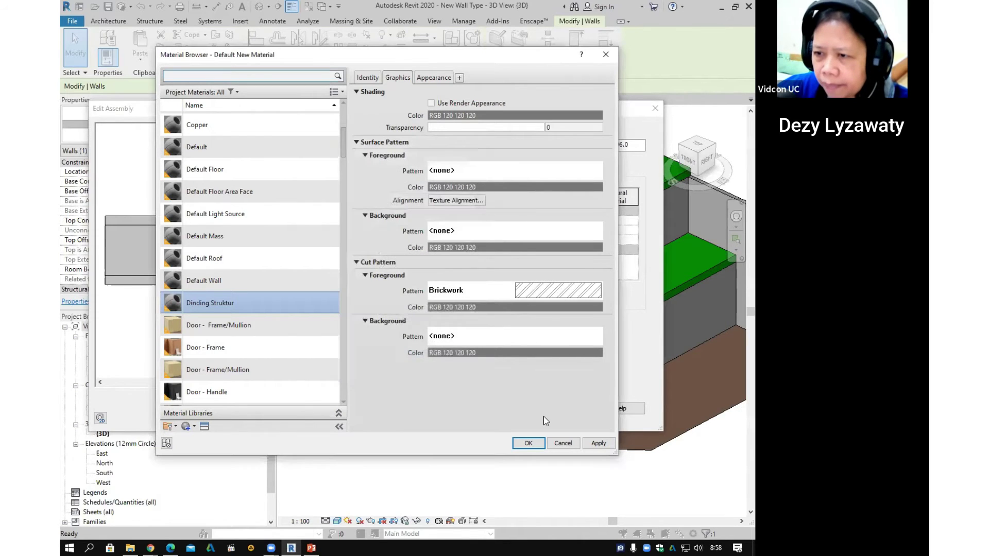
Step: Set the cut foreground pattern color to black (RGB 0 0 0) and assign Dinding Struktur to the Structure [1] layer
{"action": "left_click", "coordinate": [536, 311]}
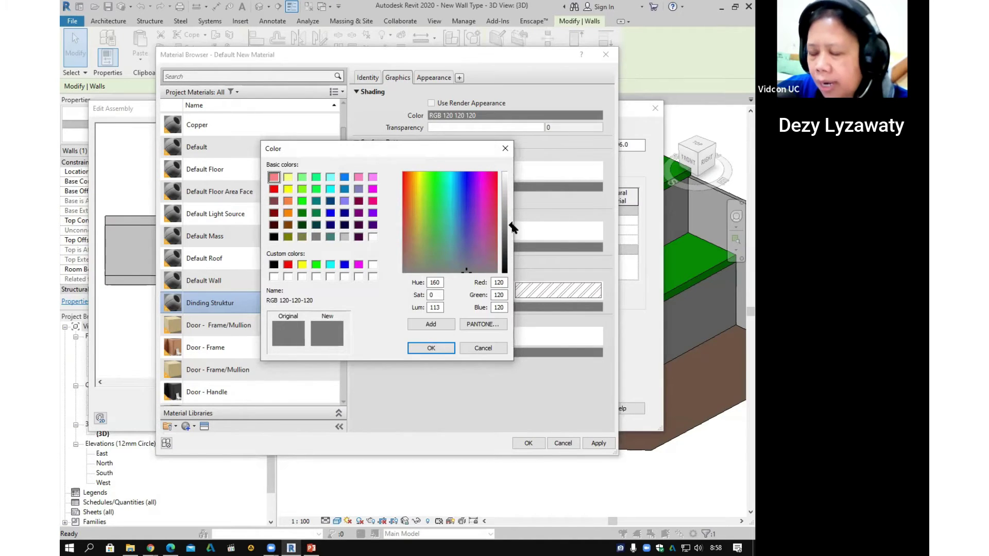
{"action": "left_click_drag", "start_coordinate": [513, 227], "coordinate": [512, 273]}
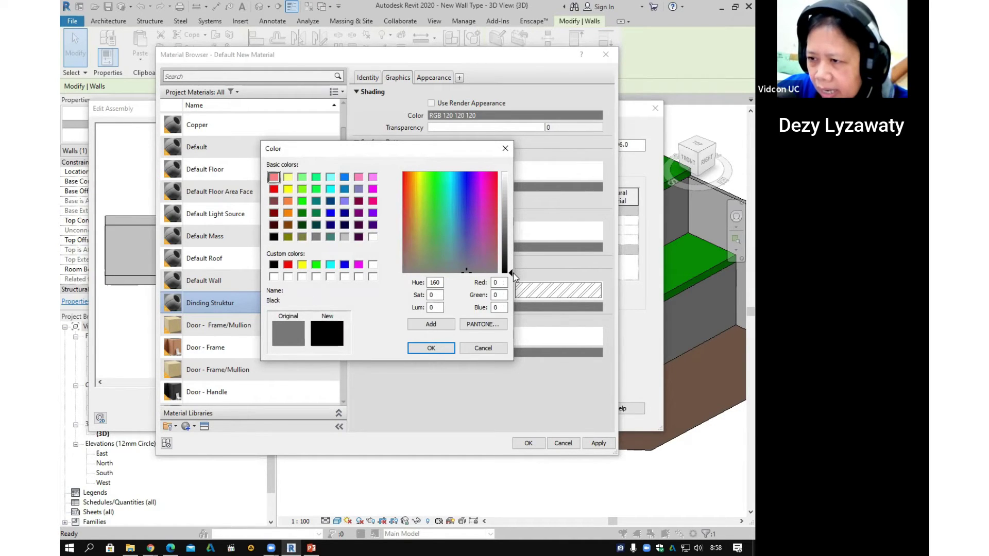
{"action": "left_click", "coordinate": [431, 348]}
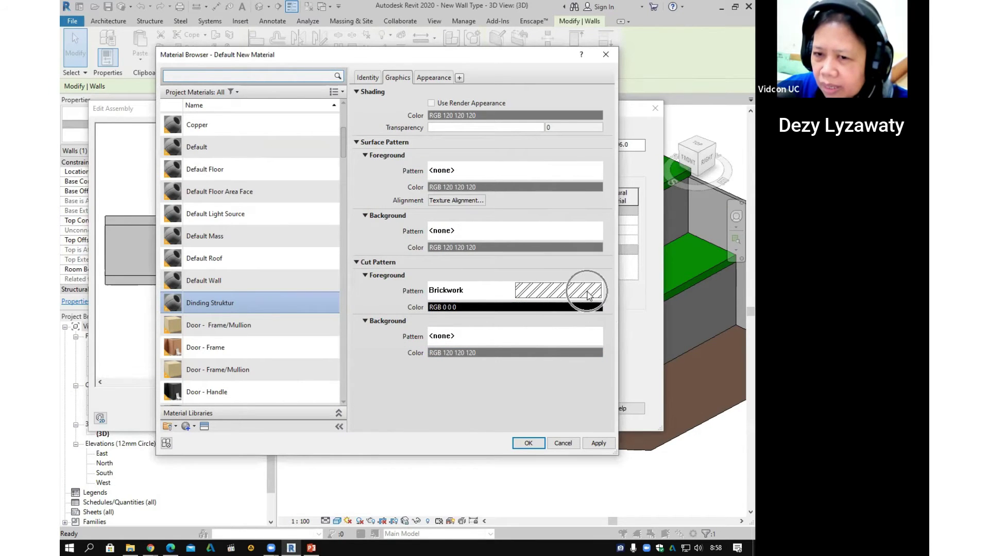
{"action": "left_click", "coordinate": [597, 444]}
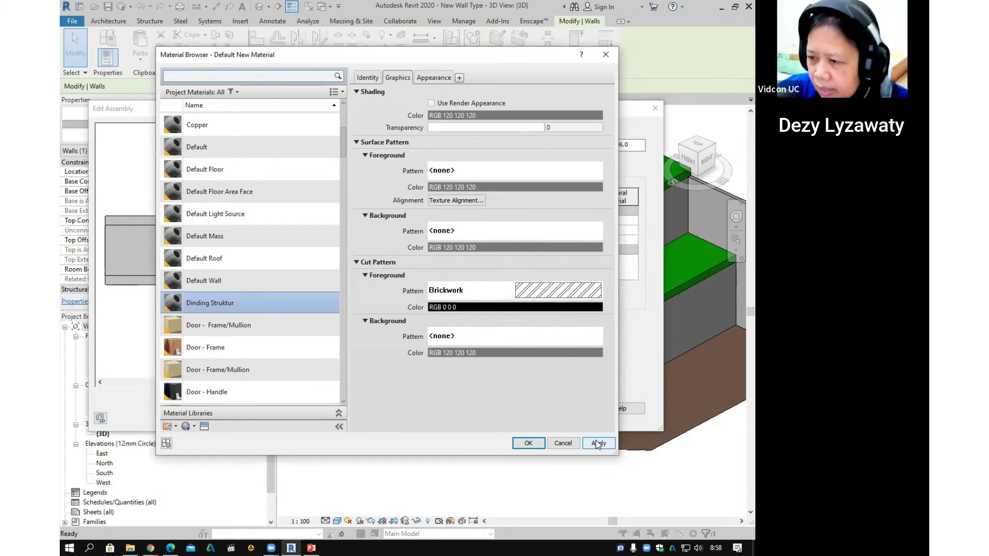
{"action": "left_click", "coordinate": [528, 444]}
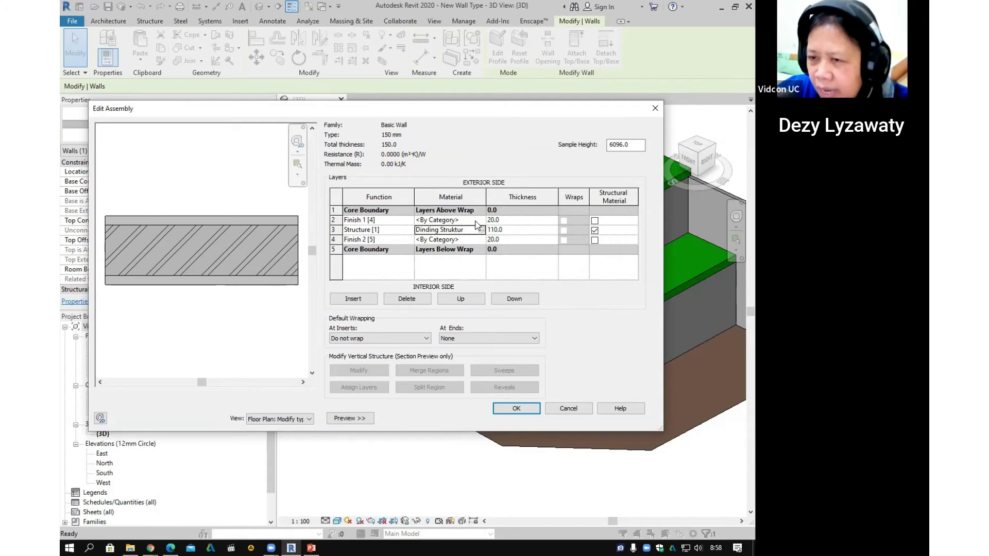
Step: Reopen the material selection from the Structure [1] layer and create another new project material
{"action": "key", "text": "ctrl"}
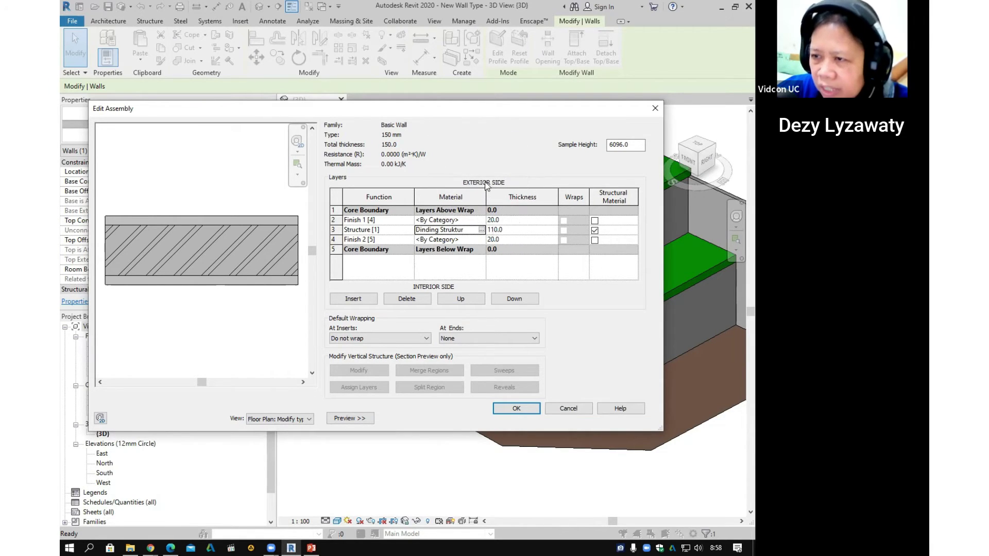
{"action": "left_click", "coordinate": [481, 229]}
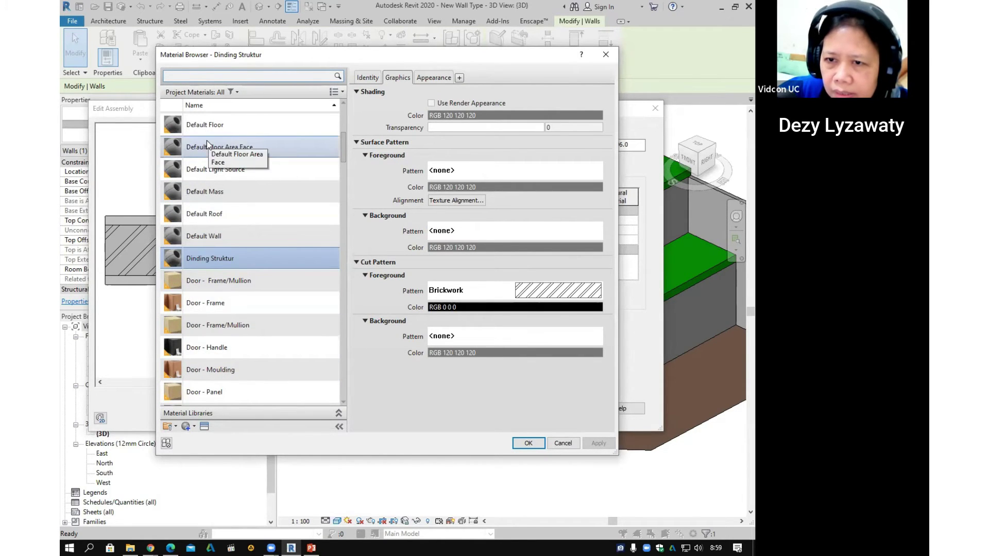
{"action": "left_click", "coordinate": [230, 241]}
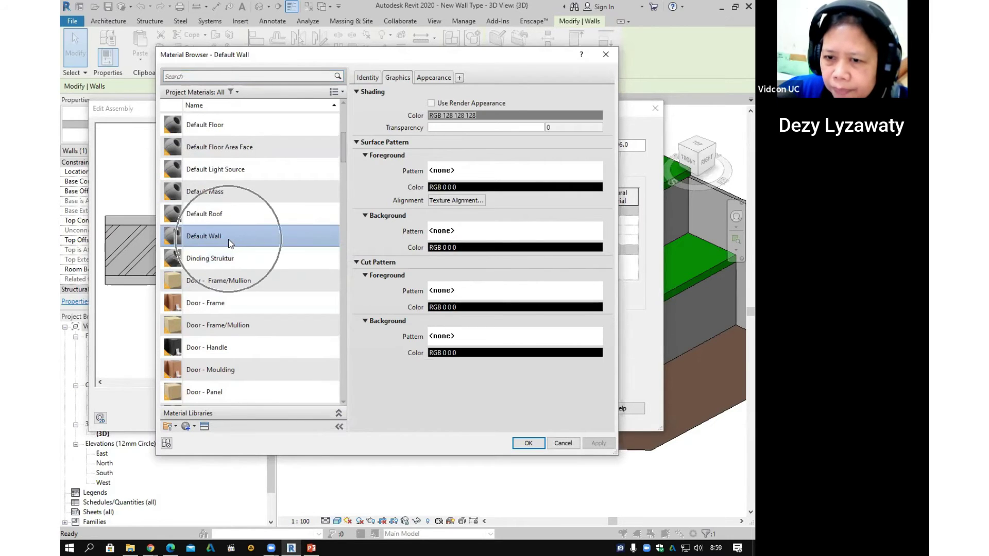
{"action": "scroll", "coordinate": [227, 239], "scroll_direction": "down", "scroll_amount": 1}
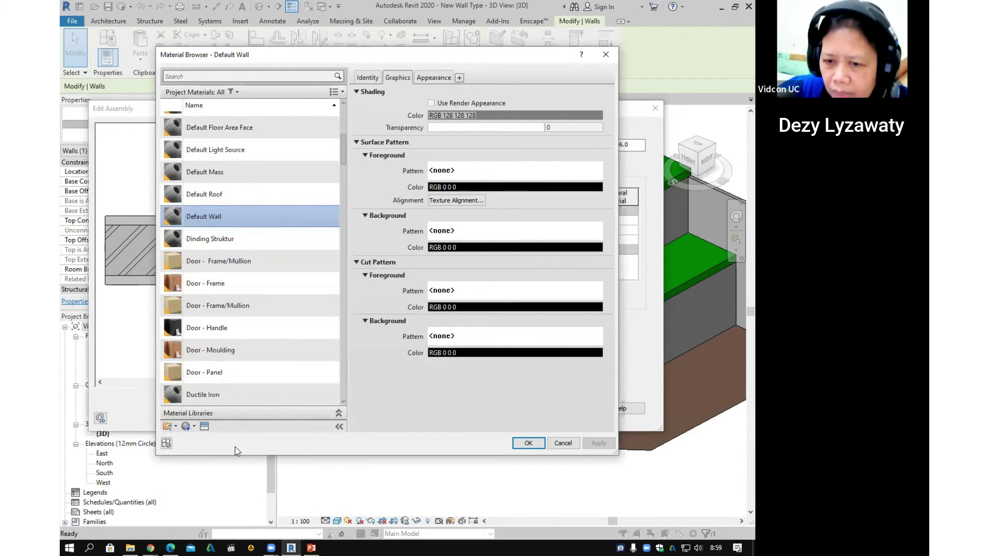
{"action": "left_click", "coordinate": [195, 427]}
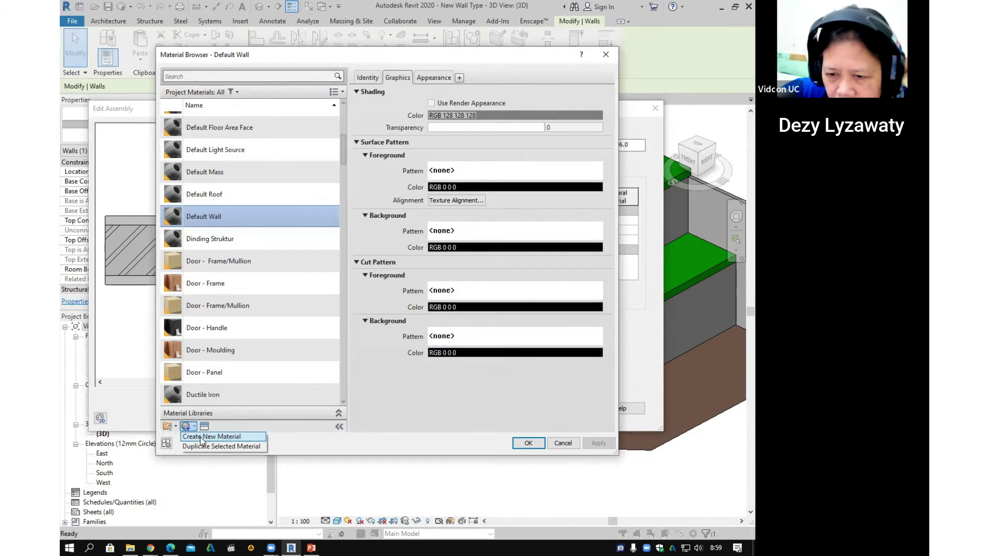
{"action": "left_click", "coordinate": [201, 438]}
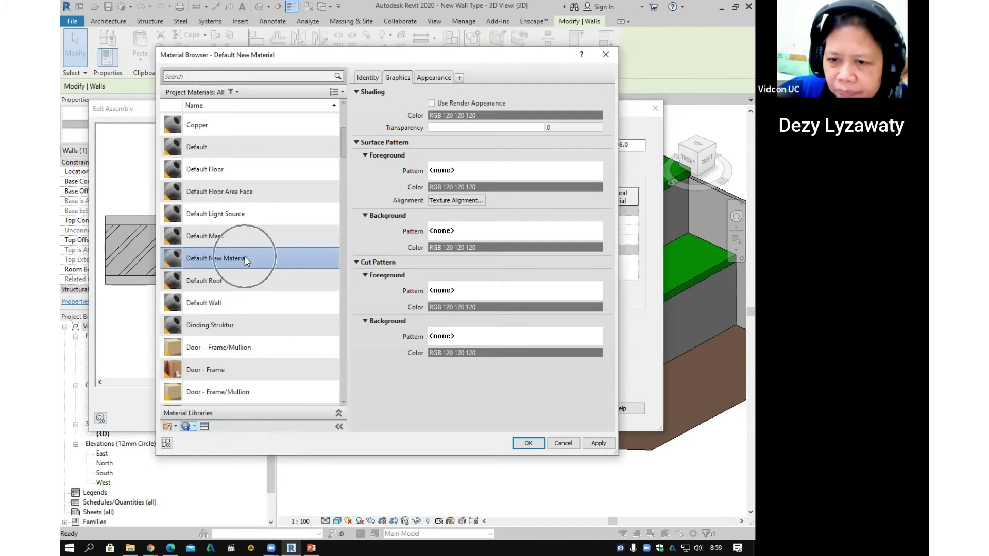
Step: Rename the new material as Dinding Exterior
{"action": "right_click", "coordinate": [243, 257]}
{"action": "left_click", "coordinate": [283, 289]}
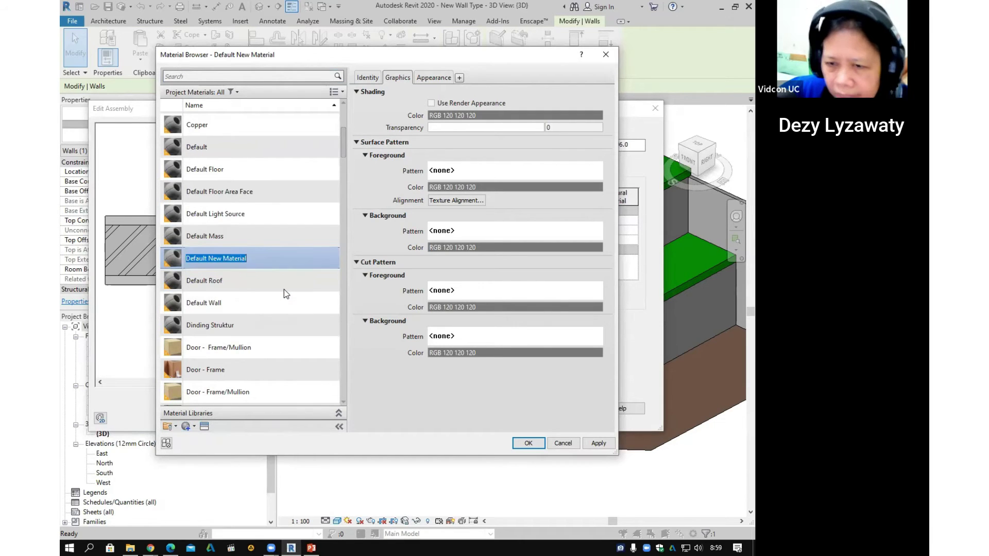
{"action": "type", "text": "Ding"}
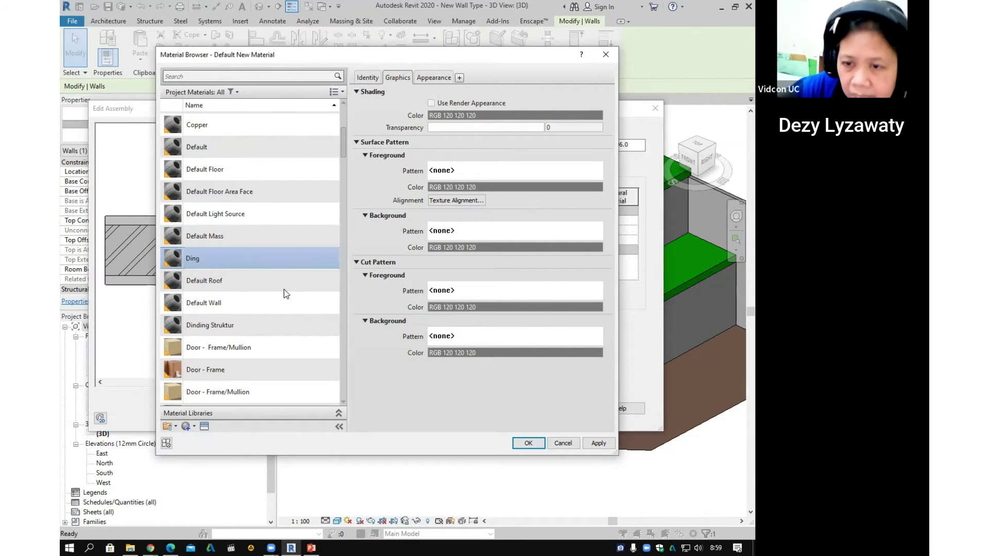
{"action": "key", "text": "BackSpace"}
{"action": "type", "text": "ding"}
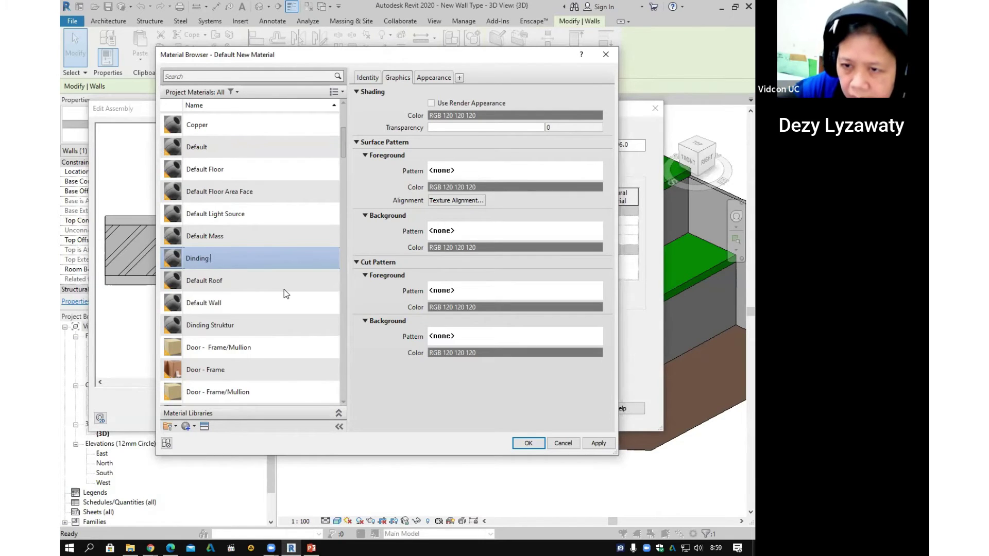
{"action": "type", "text": " Exterior"}
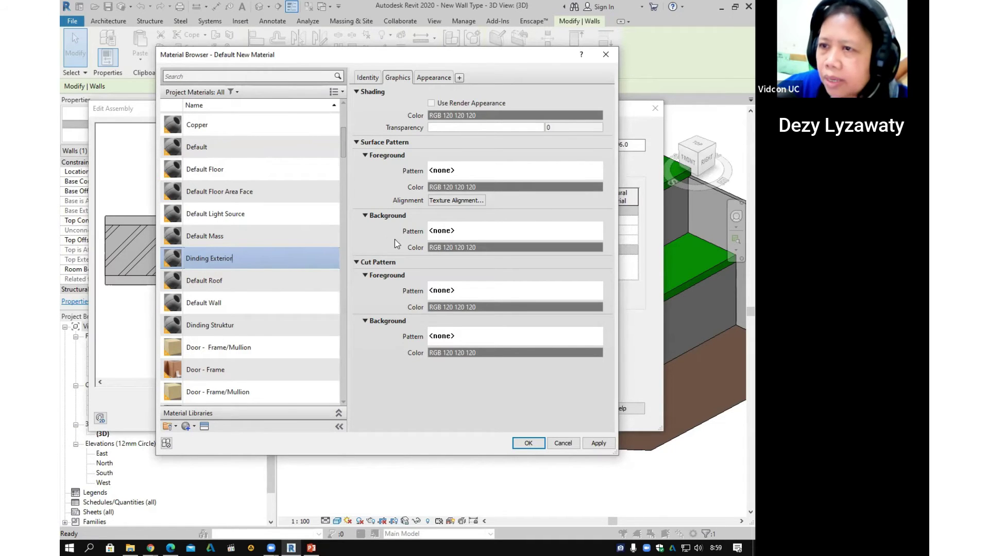
Step: Set the surface pattern foreground of the Dinding Exterior material to the Brick 75x225 model pattern
{"action": "left_click", "coordinate": [403, 78]}
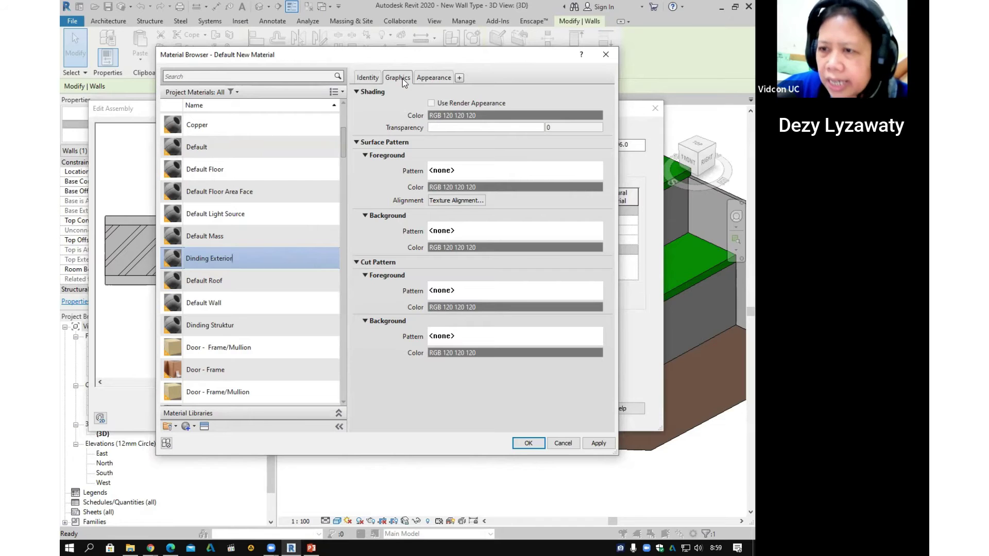
{"action": "left_click", "coordinate": [489, 172]}
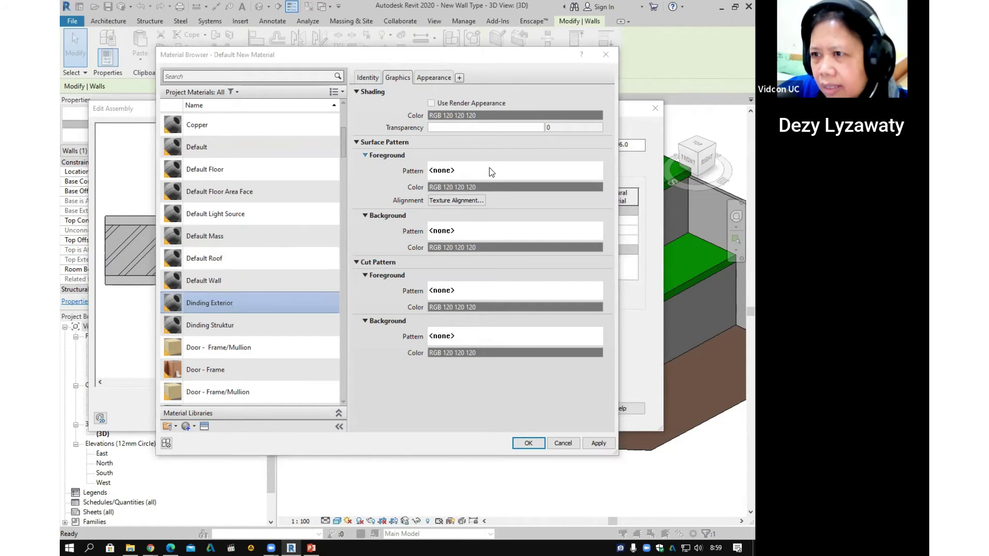
{"action": "left_click_drag", "start_coordinate": [470, 227], "coordinate": [472, 269]}
{"action": "left_click", "coordinate": [382, 166]}
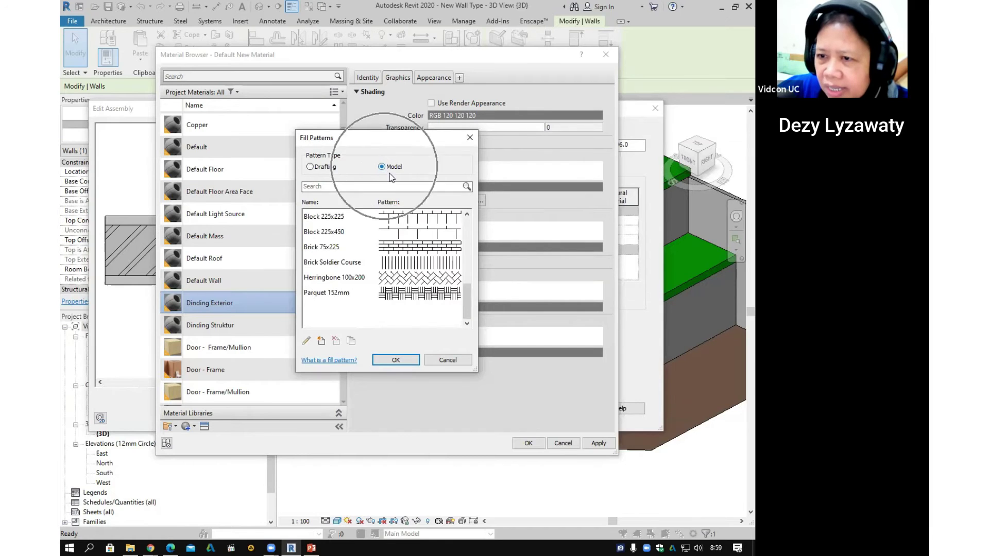
{"action": "left_click", "coordinate": [438, 248]}
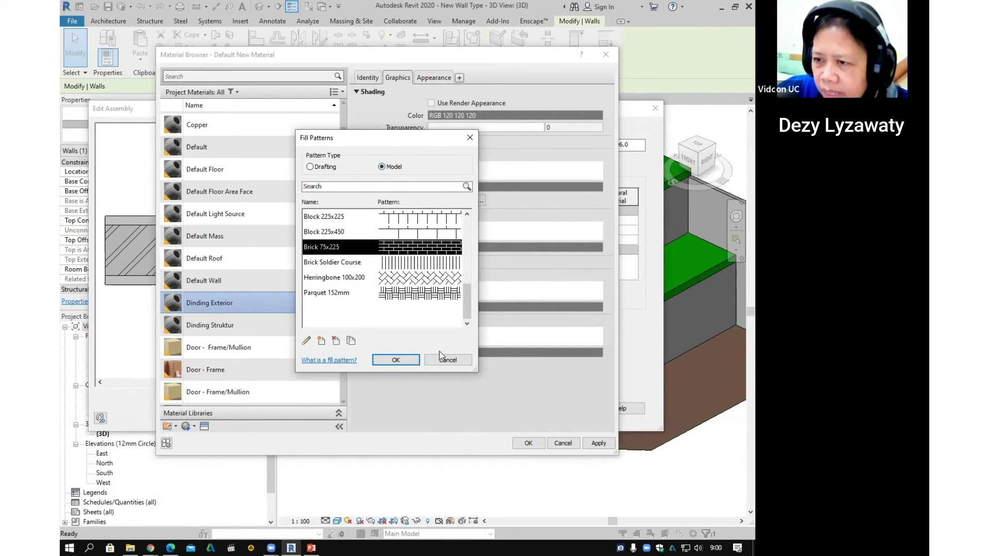
{"action": "left_click", "coordinate": [392, 360]}
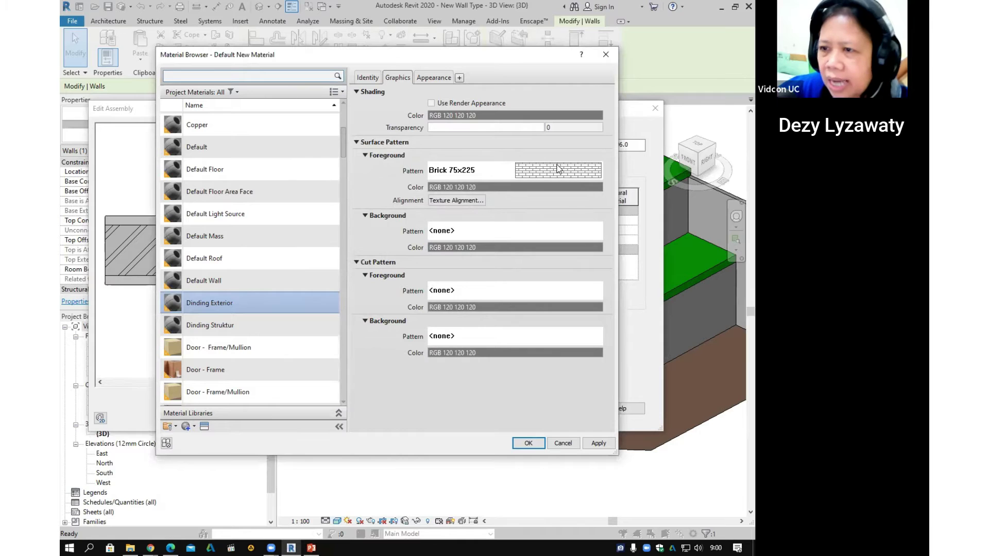
{"action": "left_click", "coordinate": [558, 169]}
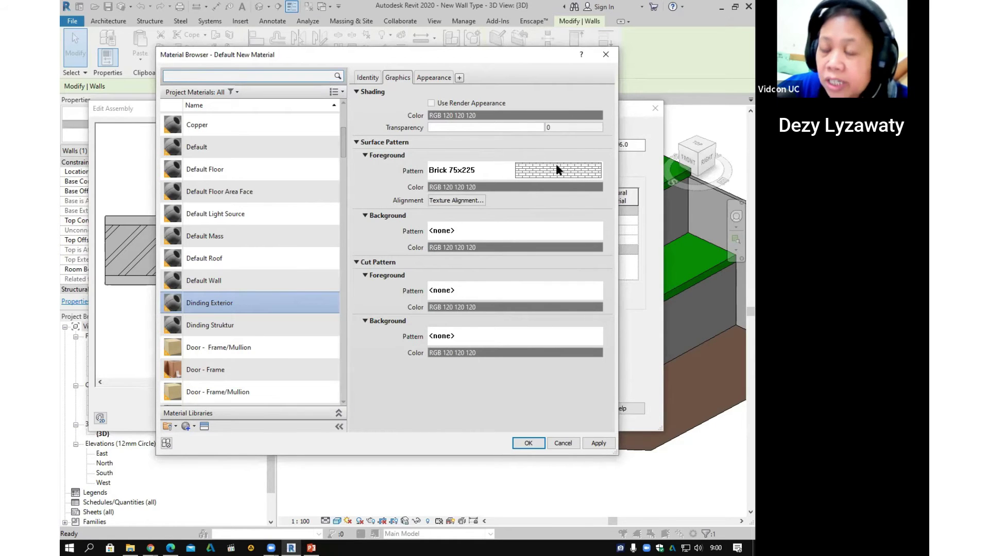
Step: Enable Use Render Appearance for the Dinding Exterior shading and open the asset browser to replace its appearance asset
{"action": "left_click", "coordinate": [451, 104]}
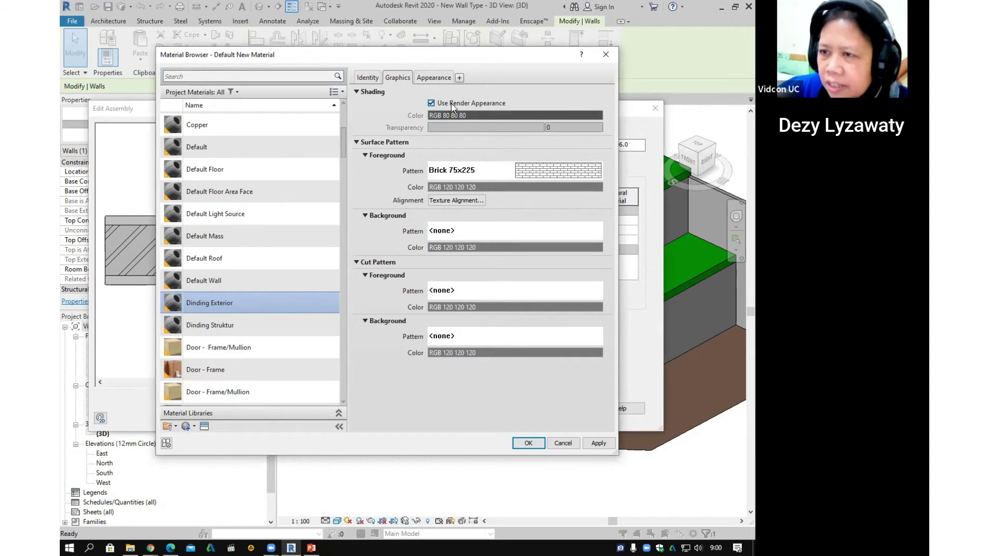
{"action": "key", "text": "ctrl"}
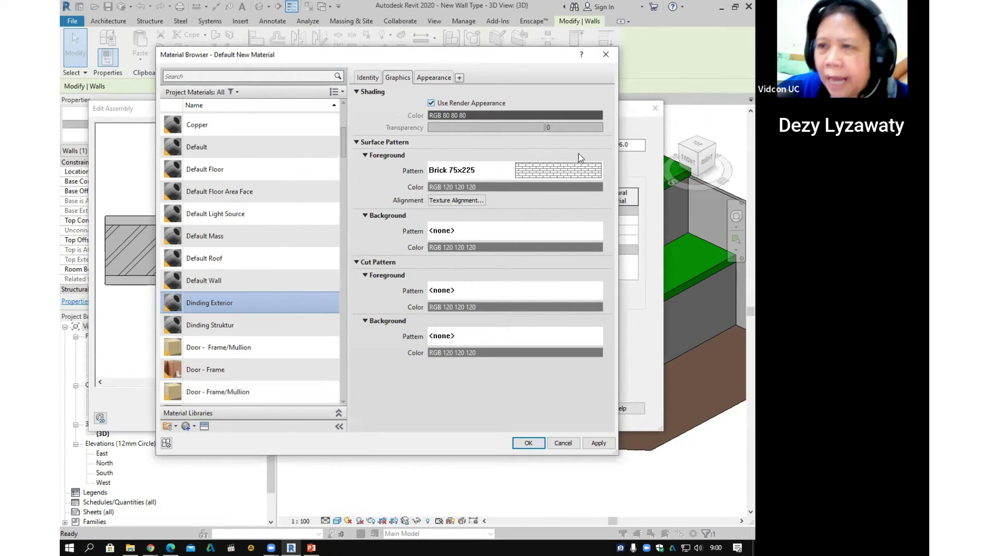
{"action": "left_click", "coordinate": [438, 78]}
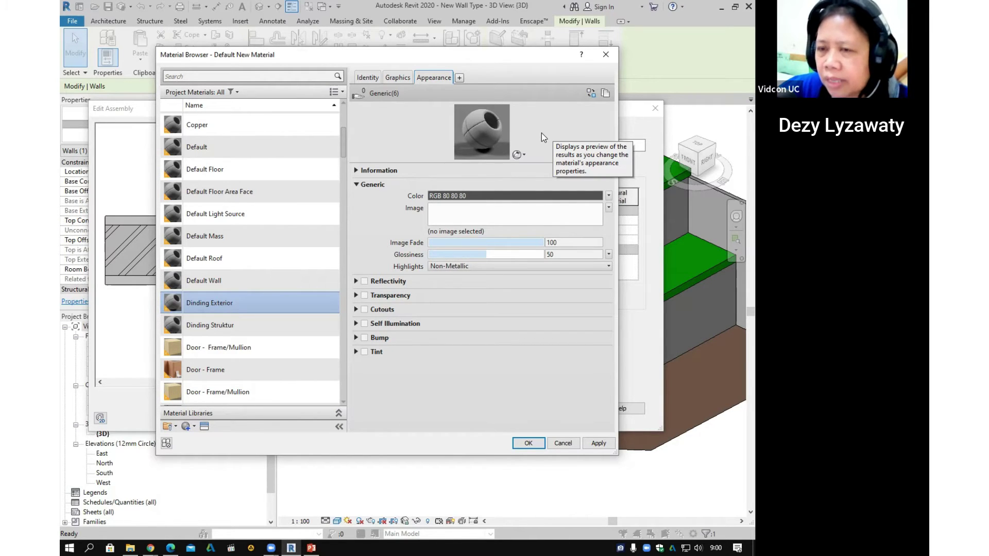
{"action": "left_click", "coordinate": [591, 95]}
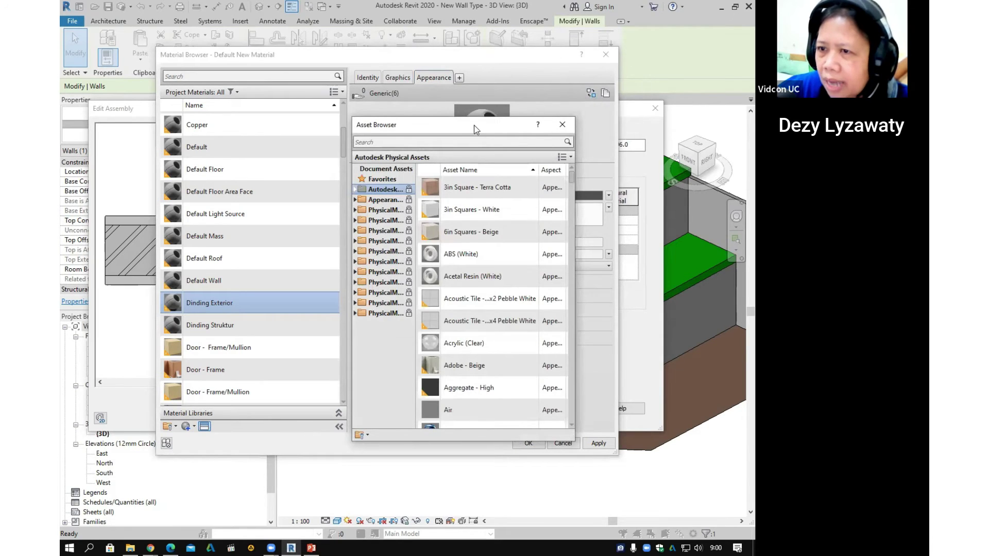
{"action": "left_click_drag", "start_coordinate": [476, 125], "coordinate": [427, 98]}
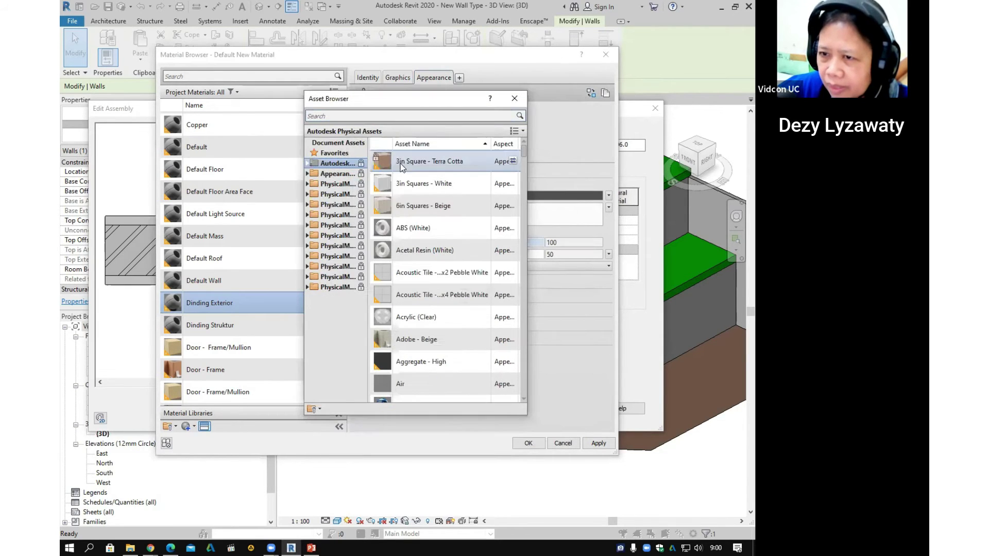
Step: Browse the Stucco, Sitework and Stone categories of the Autodesk Physical Assets library for an exterior wall finish
{"action": "left_click", "coordinate": [307, 164]}
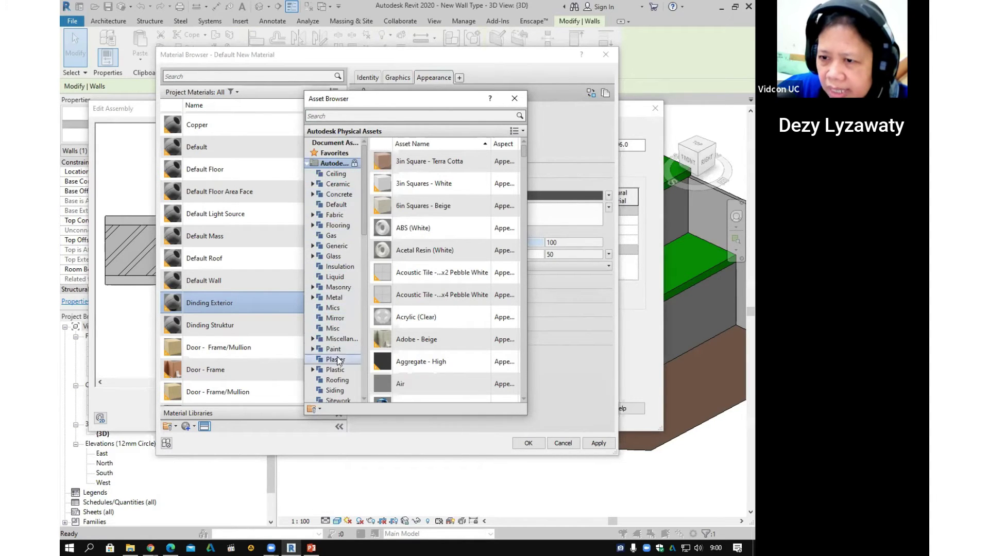
{"action": "scroll", "coordinate": [337, 355], "scroll_direction": "down", "scroll_amount": 4}
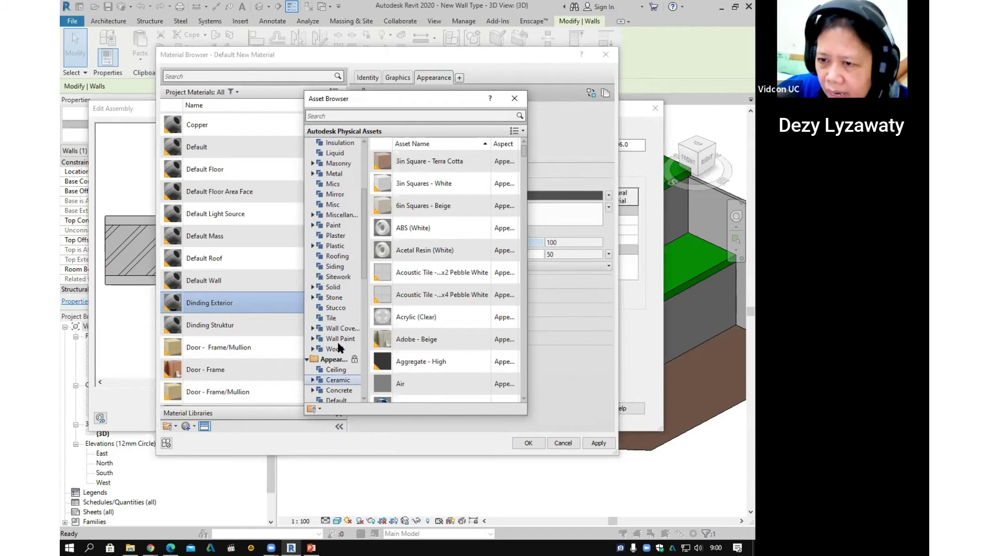
{"action": "scroll", "coordinate": [336, 340], "scroll_direction": "up", "scroll_amount": 2}
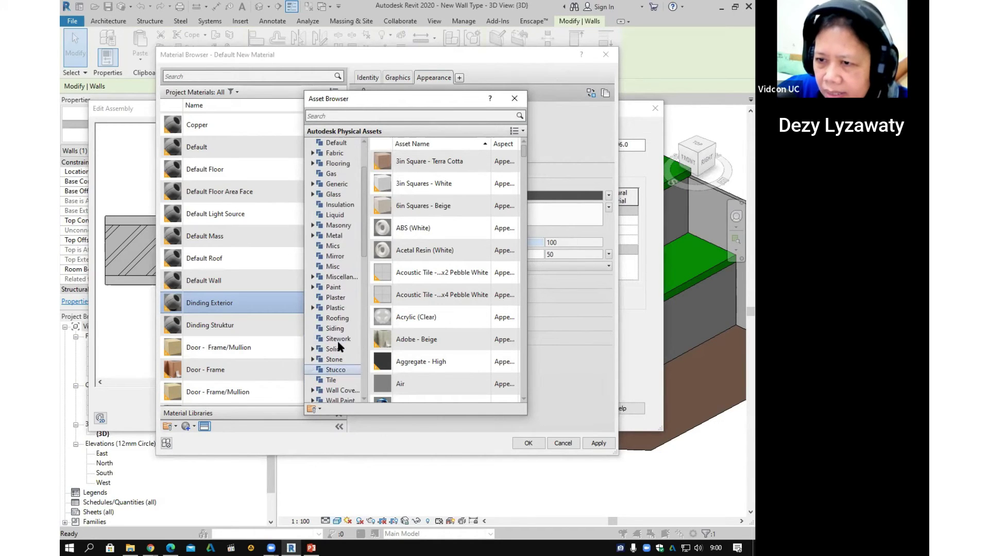
{"action": "scroll", "coordinate": [345, 327], "scroll_direction": "down", "scroll_amount": 1}
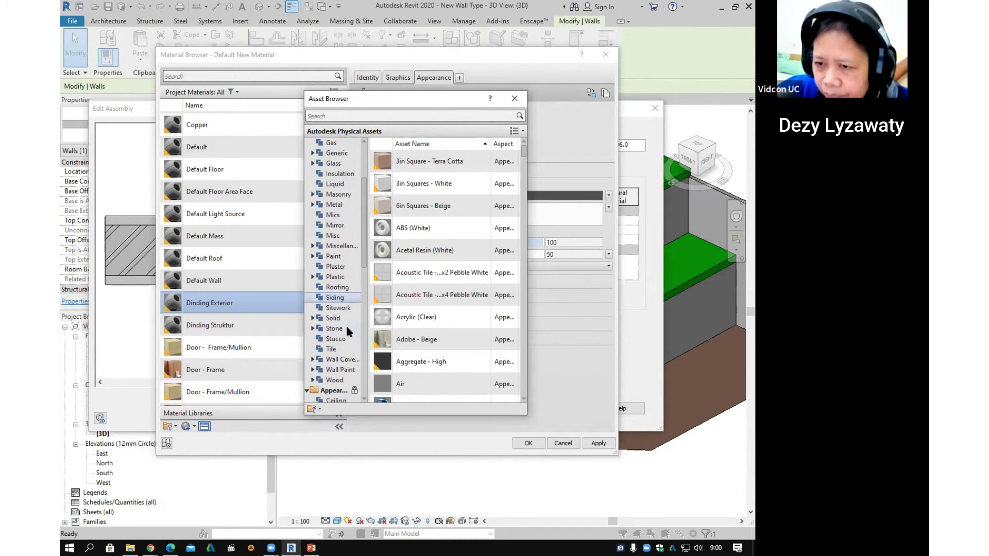
{"action": "left_click", "coordinate": [320, 340]}
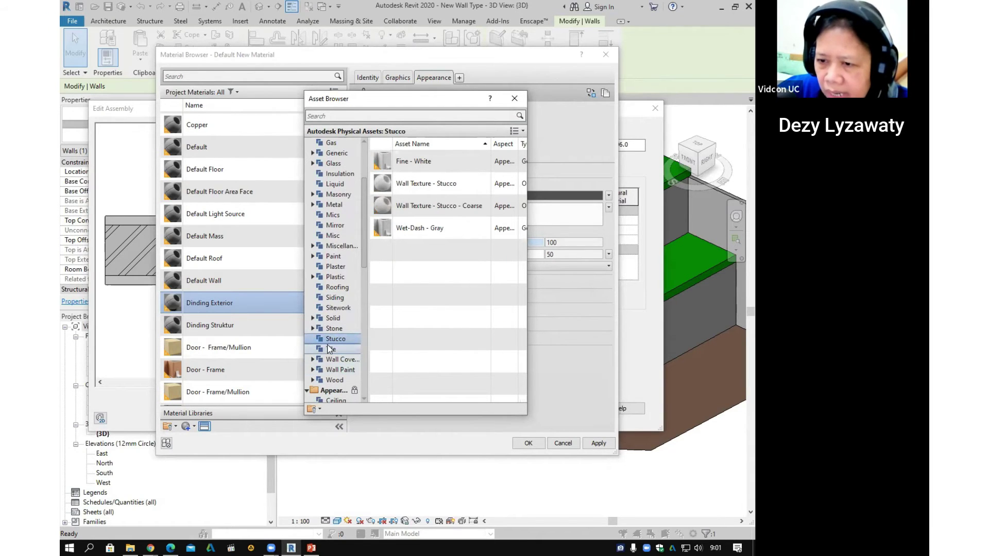
{"action": "left_click", "coordinate": [325, 309]}
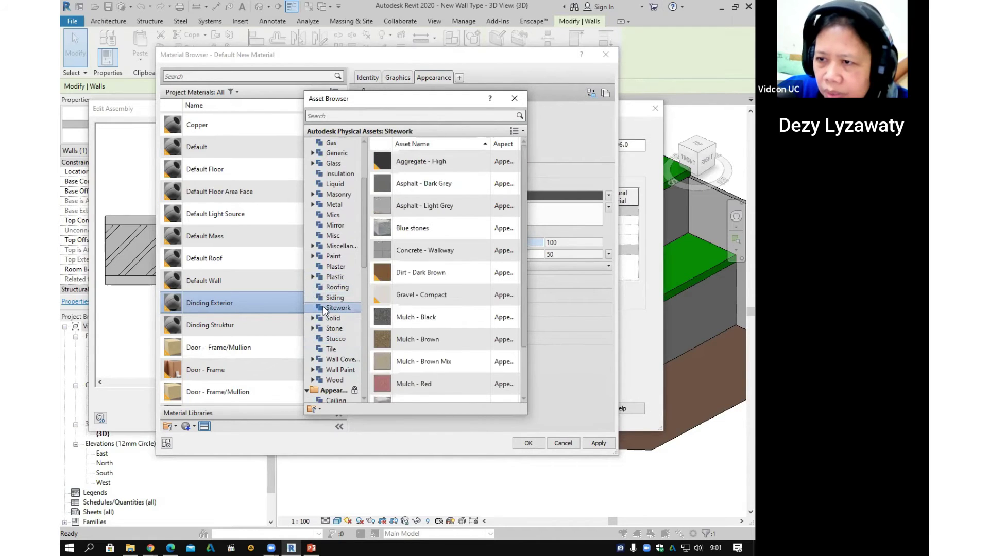
{"action": "left_click", "coordinate": [330, 331]}
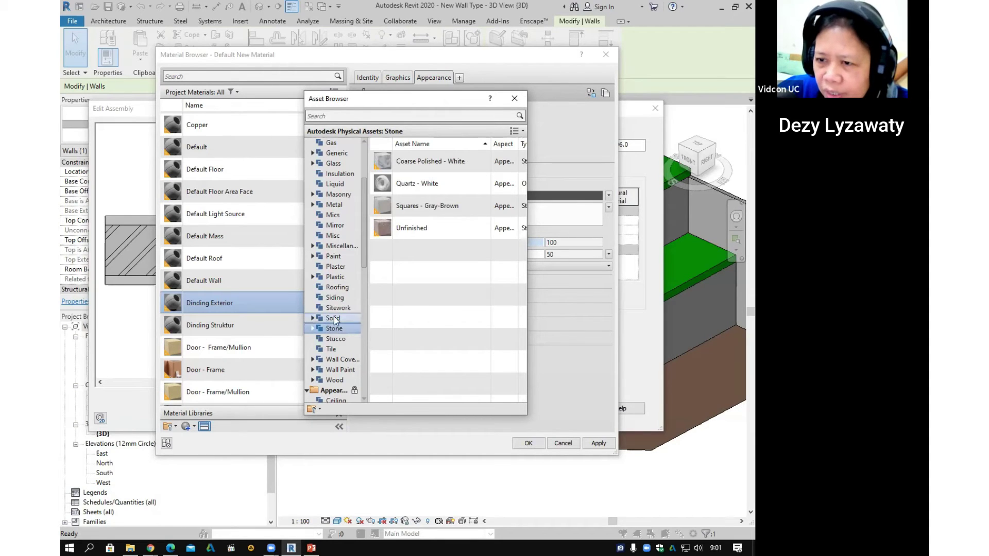
{"action": "scroll", "coordinate": [323, 175], "scroll_direction": "up", "scroll_amount": 3}
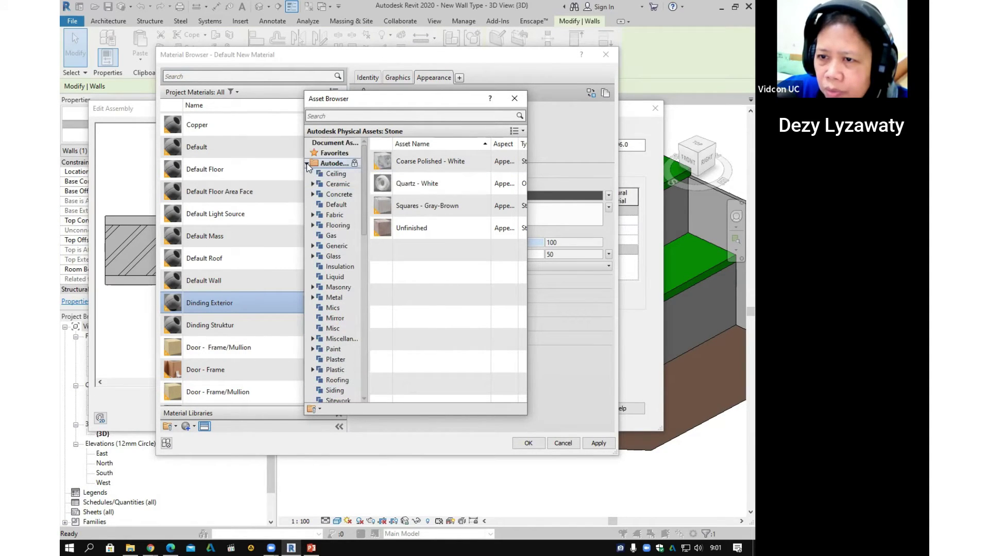
{"action": "left_click", "coordinate": [307, 164]}
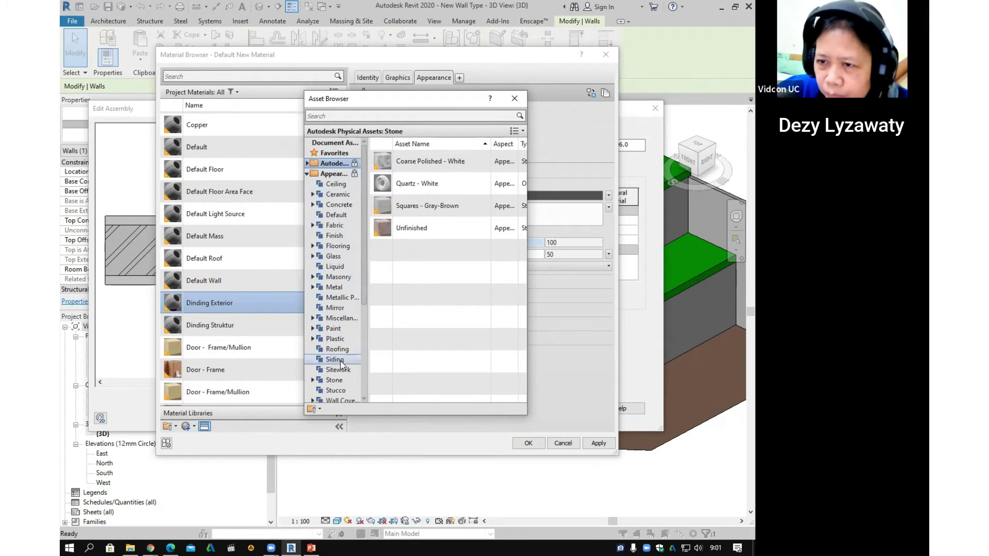
Step: Replace the Dinding Exterior appearance asset with Small Uneven Rectanguler Stones - Brown from the Stone category of the Appearance Library
{"action": "scroll", "coordinate": [341, 363], "scroll_direction": "down", "scroll_amount": 2}
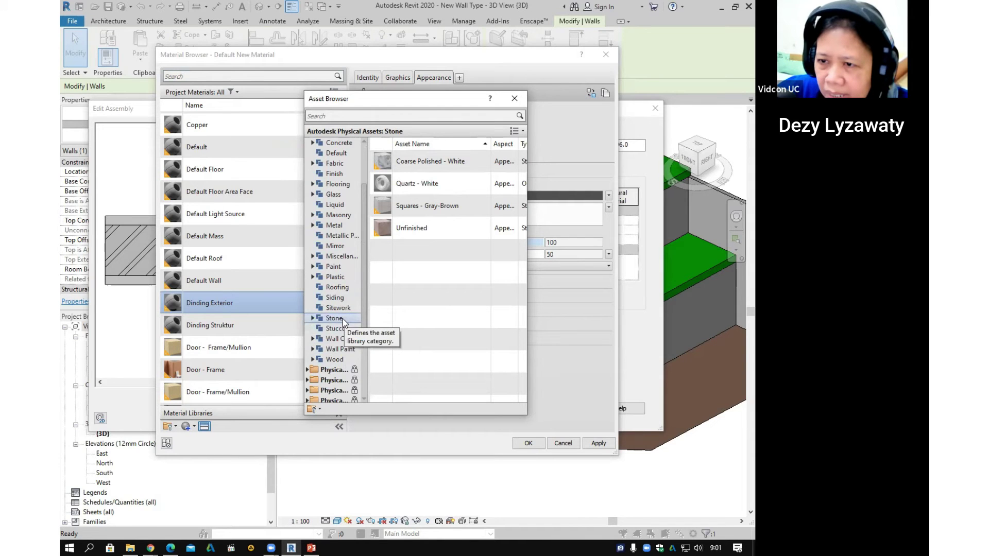
{"action": "left_click", "coordinate": [342, 327]}
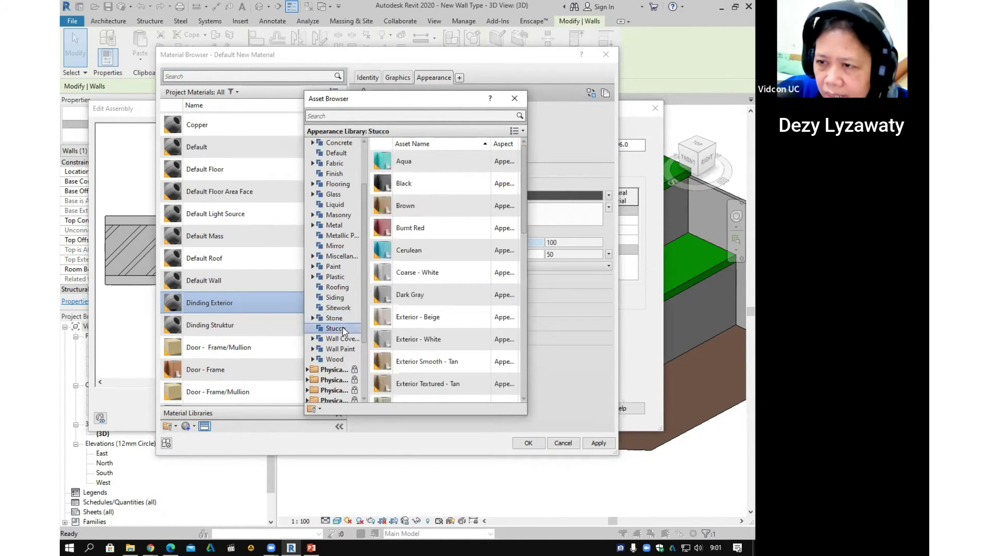
{"action": "scroll", "coordinate": [444, 254], "scroll_direction": "down", "scroll_amount": 5}
{"action": "scroll", "coordinate": [440, 280], "scroll_direction": "down", "scroll_amount": 3}
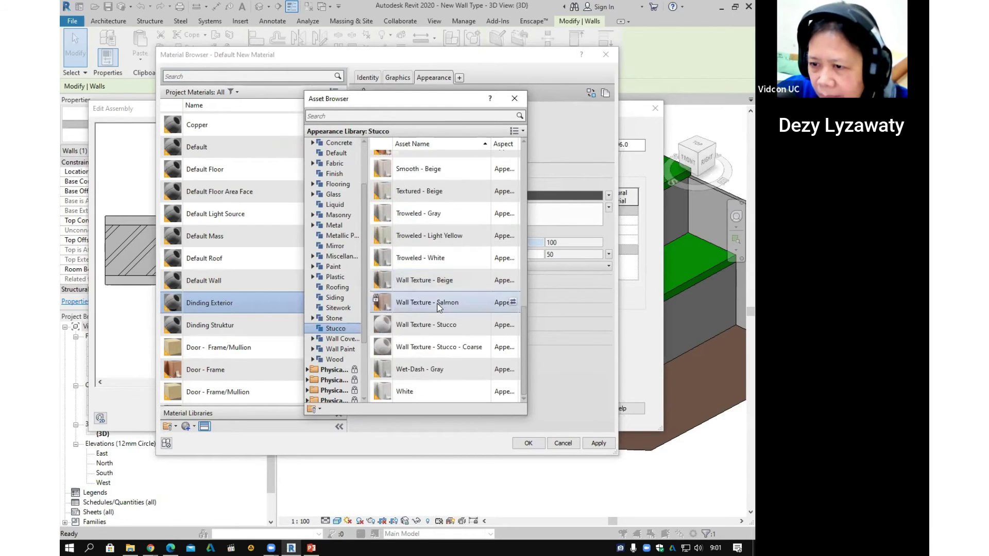
{"action": "scroll", "coordinate": [440, 280], "scroll_direction": "up", "scroll_amount": 3}
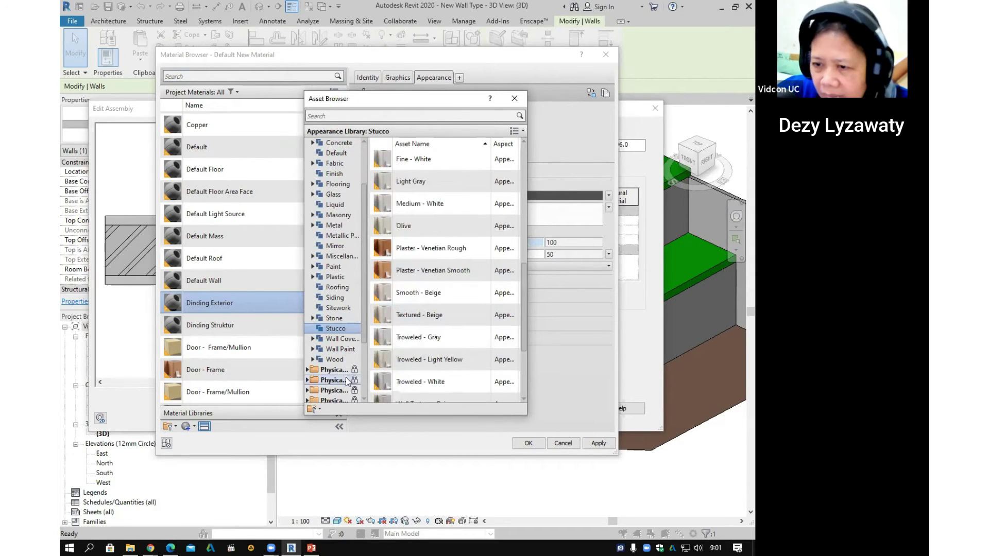
{"action": "left_click", "coordinate": [339, 320]}
{"action": "scroll", "coordinate": [430, 287], "scroll_direction": "down", "scroll_amount": 6}
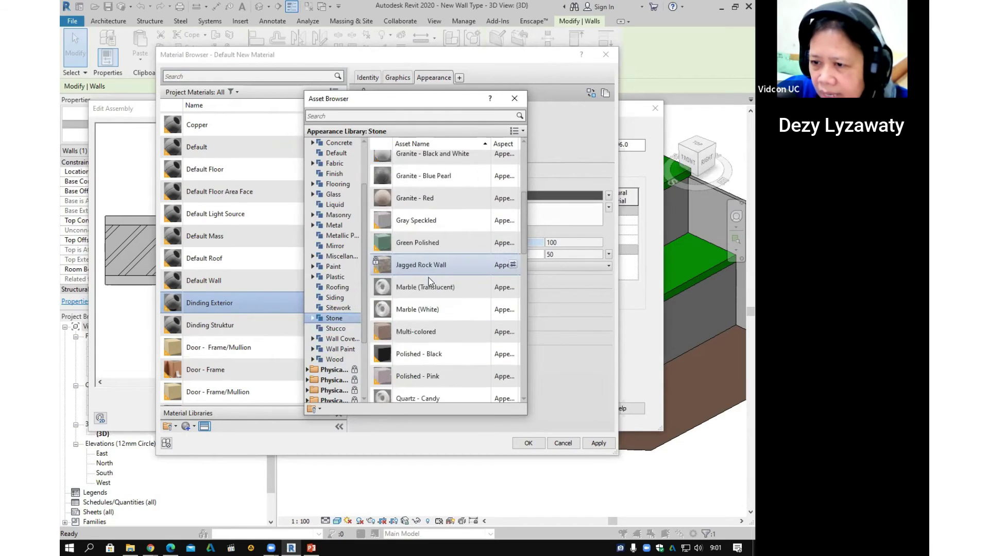
{"action": "scroll", "coordinate": [431, 286], "scroll_direction": "down", "scroll_amount": 2}
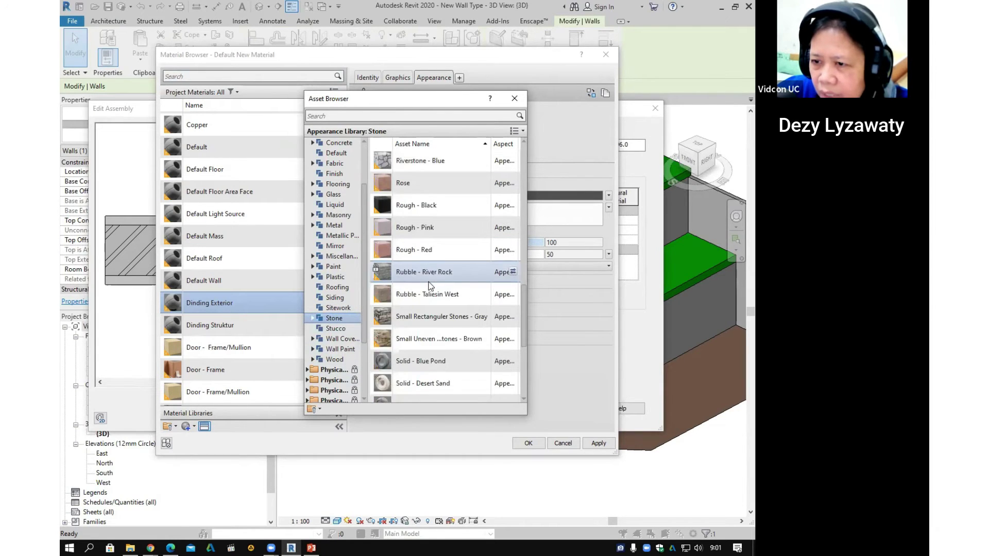
{"action": "left_click", "coordinate": [434, 319]}
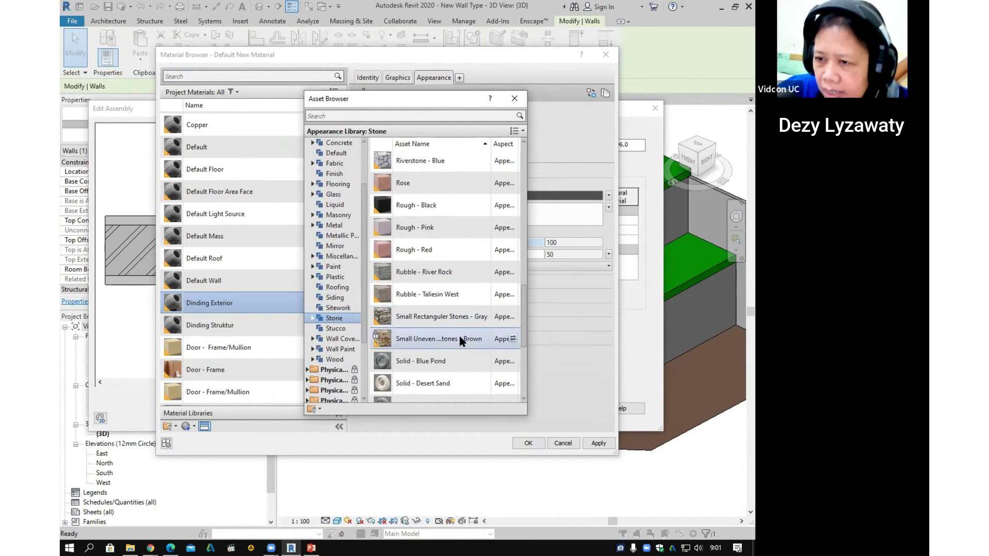
{"action": "left_click", "coordinate": [514, 338]}
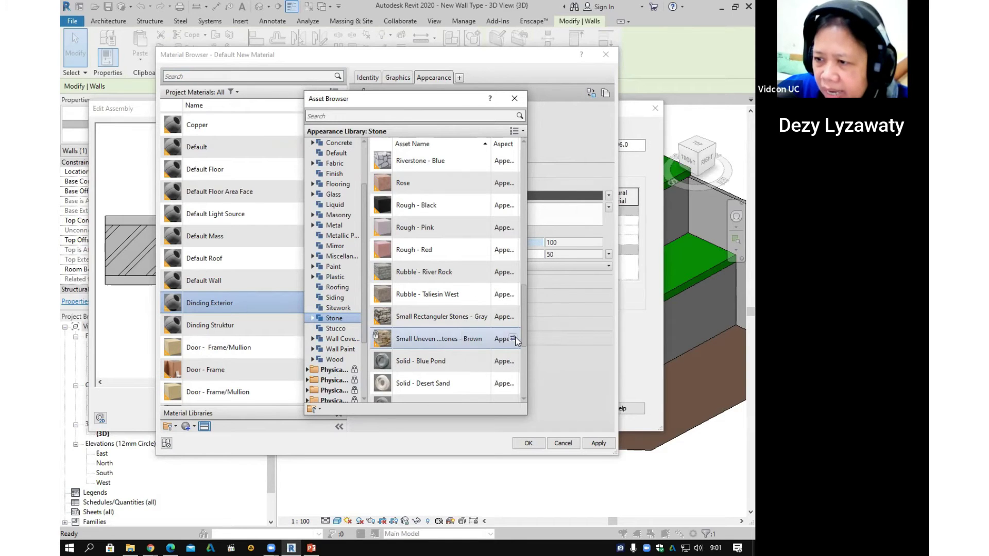
{"action": "left_click", "coordinate": [515, 337]}
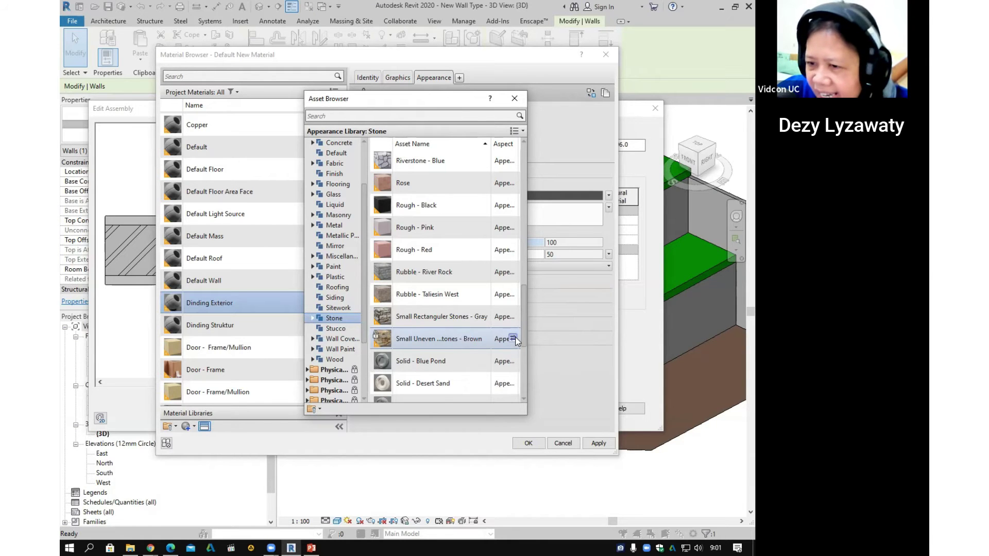
{"action": "left_click", "coordinate": [576, 226]}
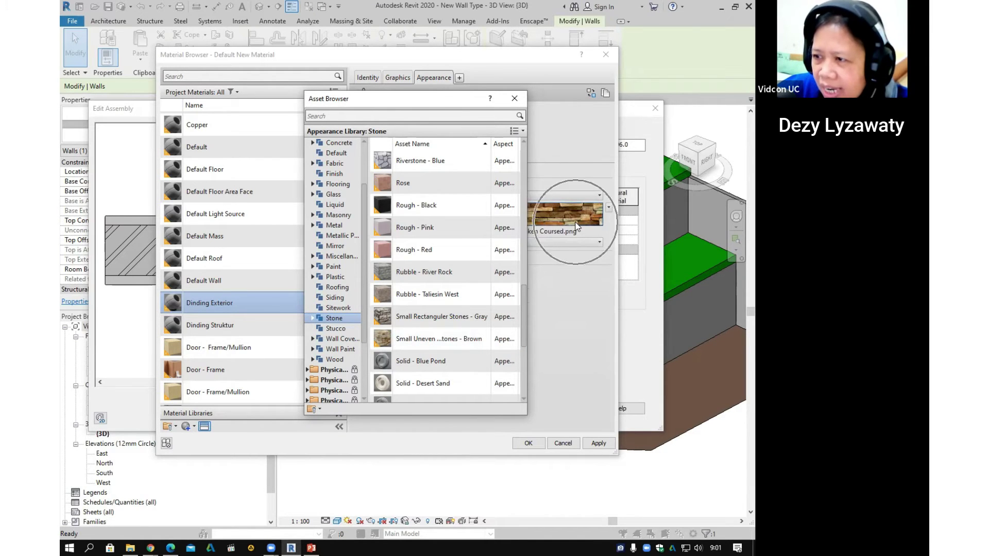
{"action": "left_click", "coordinate": [513, 99]}
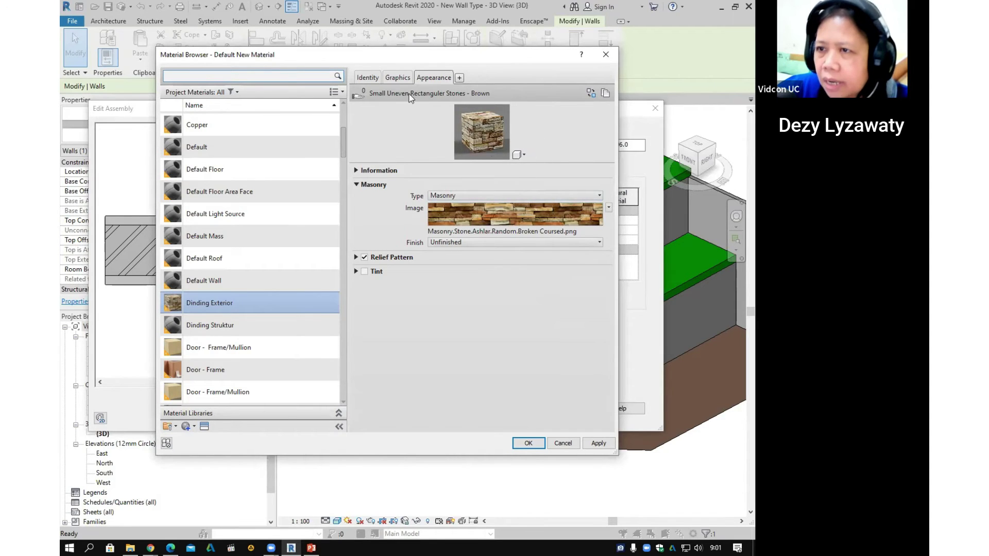
Step: Review the shading and appearance of Dinding Exterior, apply the changes and assign the material to the Finish 1 [4] layer
{"action": "left_click", "coordinate": [398, 78]}
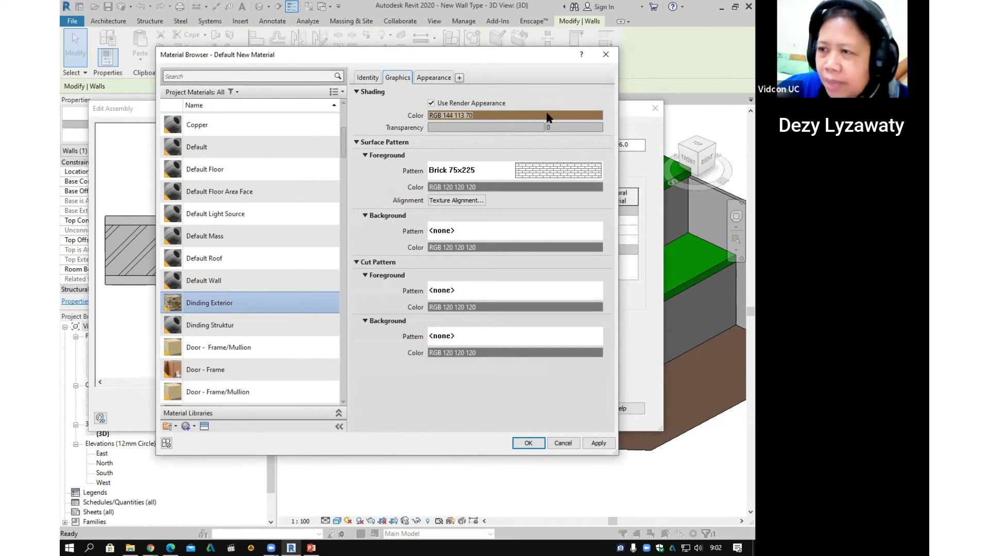
{"action": "left_click", "coordinate": [433, 78]}
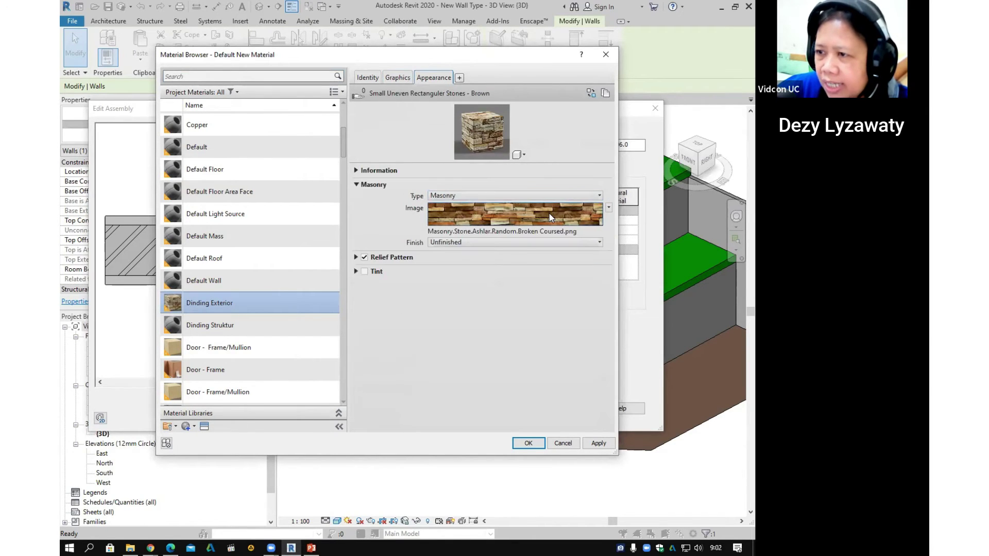
{"action": "mouse_move", "coordinate": [549, 215]}
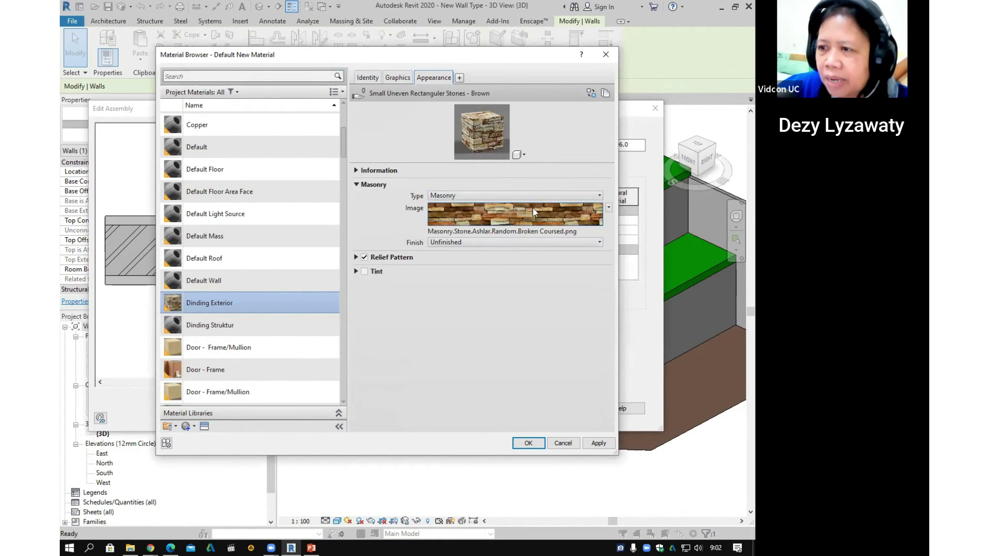
{"action": "left_click", "coordinate": [401, 77]}
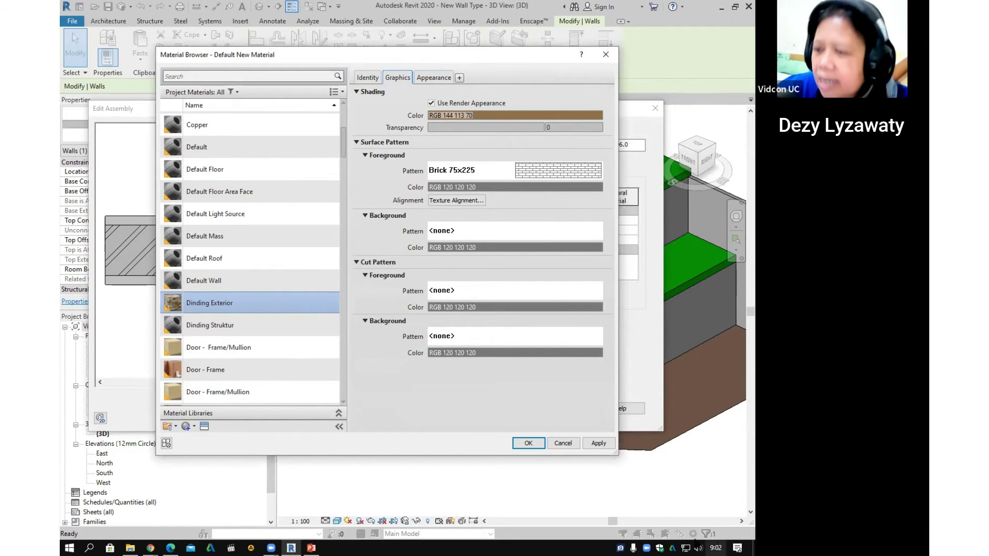
{"action": "left_click", "coordinate": [601, 446]}
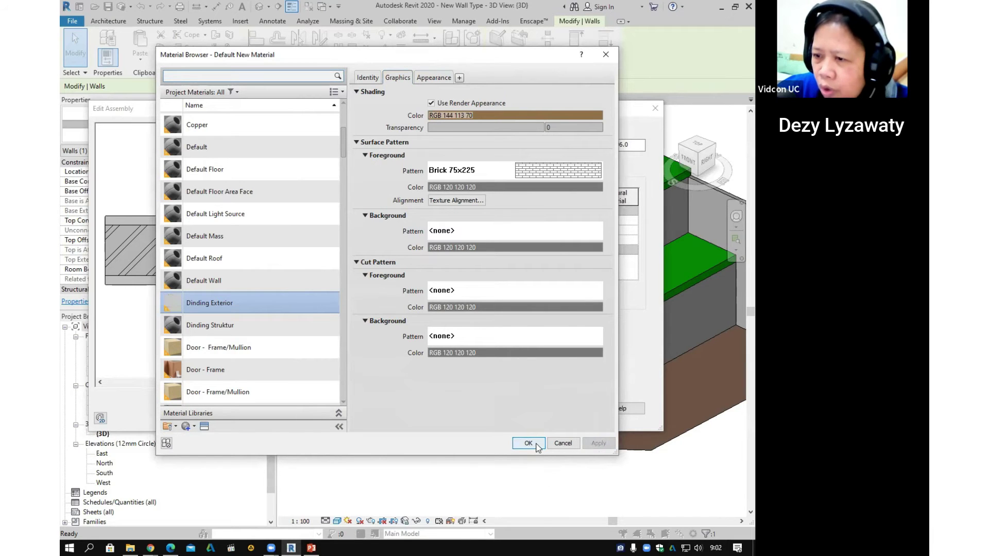
{"action": "left_click", "coordinate": [528, 444]}
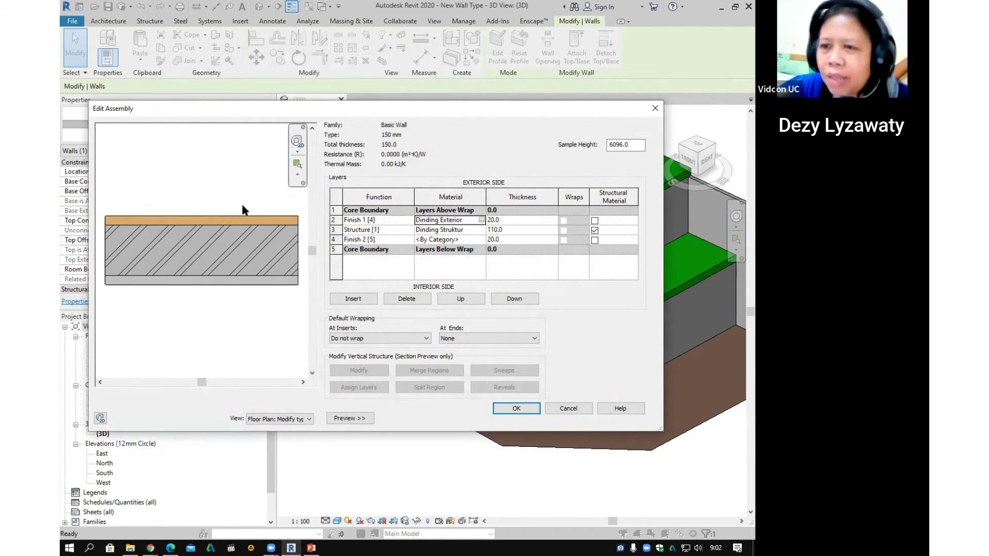
Step: Edit the material of the Finish 2 [5] layer and create a new material for it
{"action": "left_click", "coordinate": [483, 240]}
{"action": "left_click", "coordinate": [483, 240]}
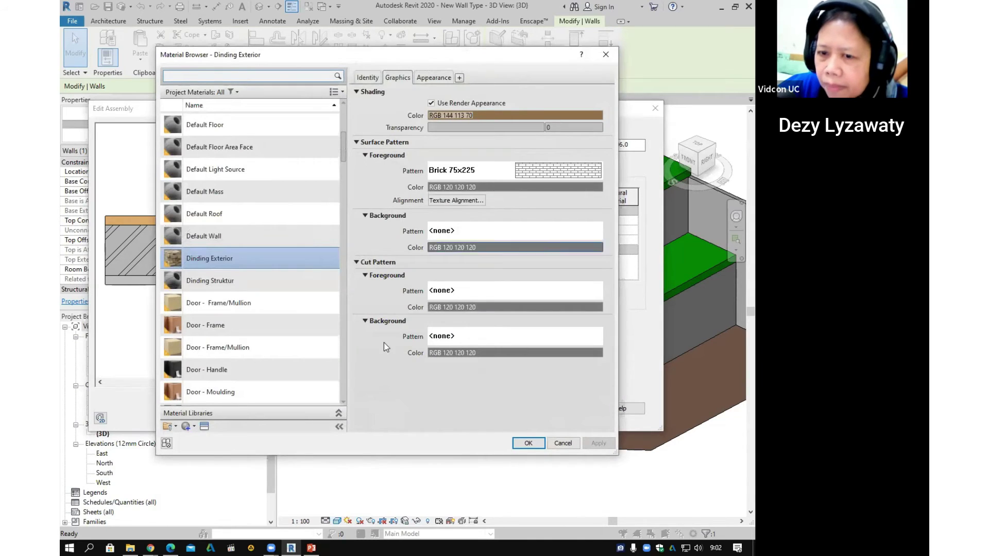
{"action": "scroll", "coordinate": [247, 289], "scroll_direction": "down", "scroll_amount": 1}
{"action": "left_click", "coordinate": [209, 216]}
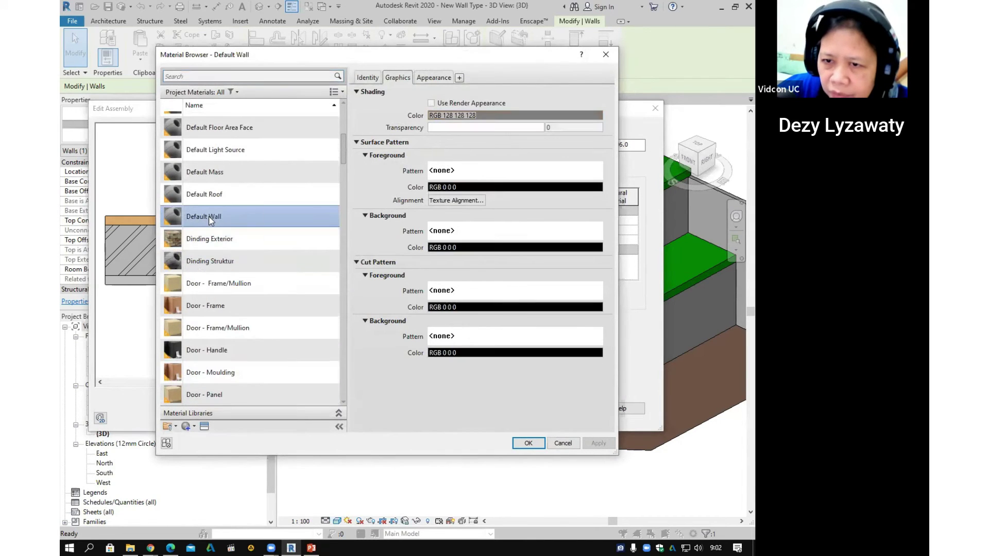
{"action": "left_click", "coordinate": [190, 427]}
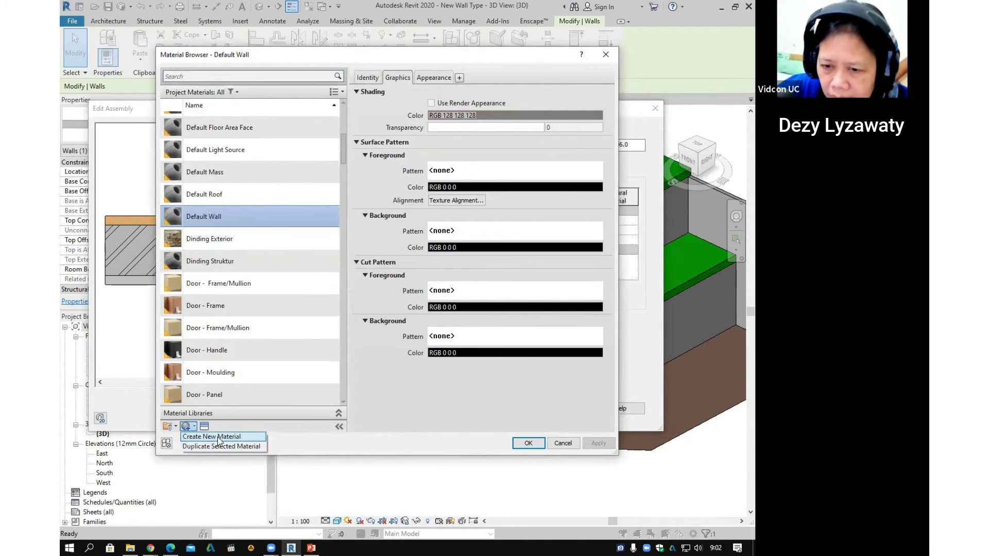
{"action": "left_click", "coordinate": [219, 437]}
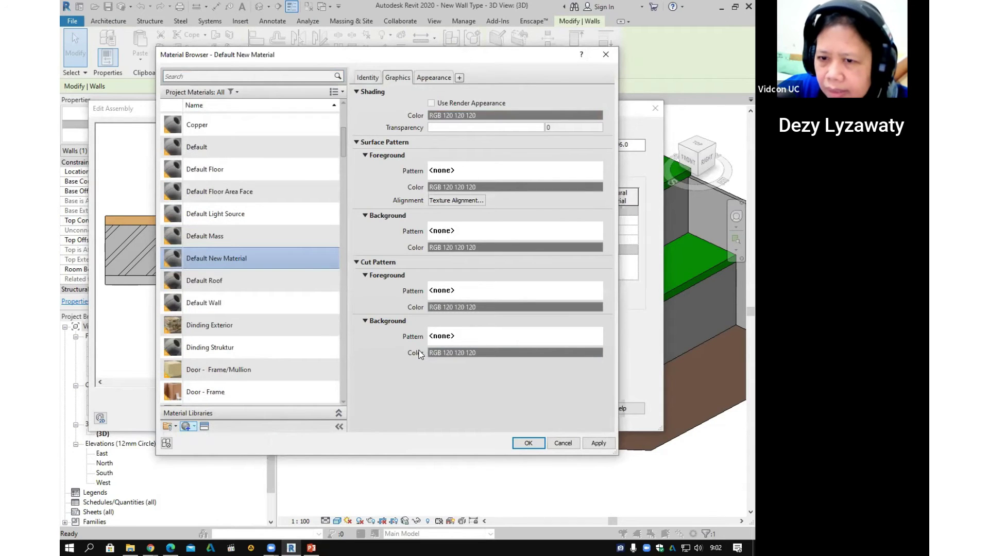
Step: Rename the new material as Dinding Interior
{"action": "right_click", "coordinate": [243, 262]}
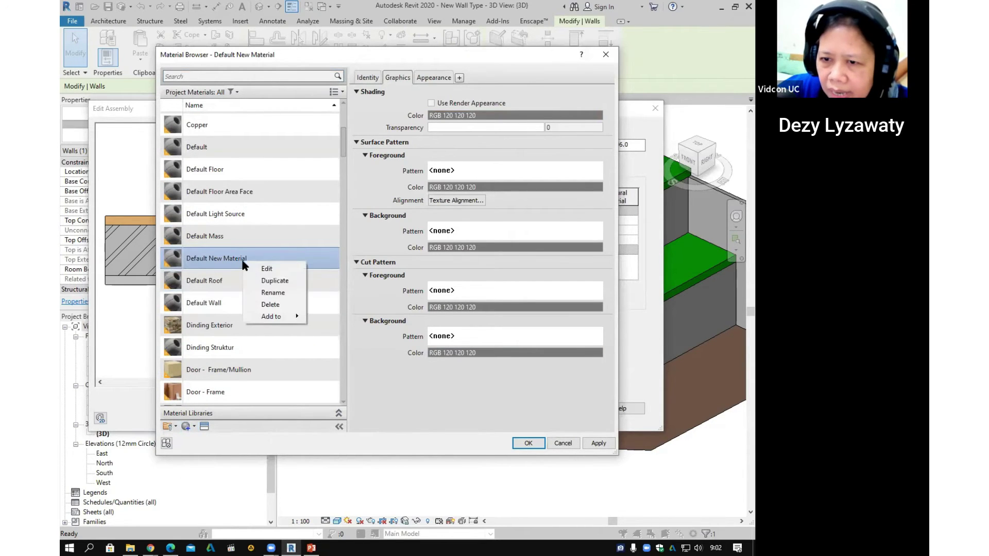
{"action": "left_click", "coordinate": [282, 293]}
{"action": "type", "text": "D"}
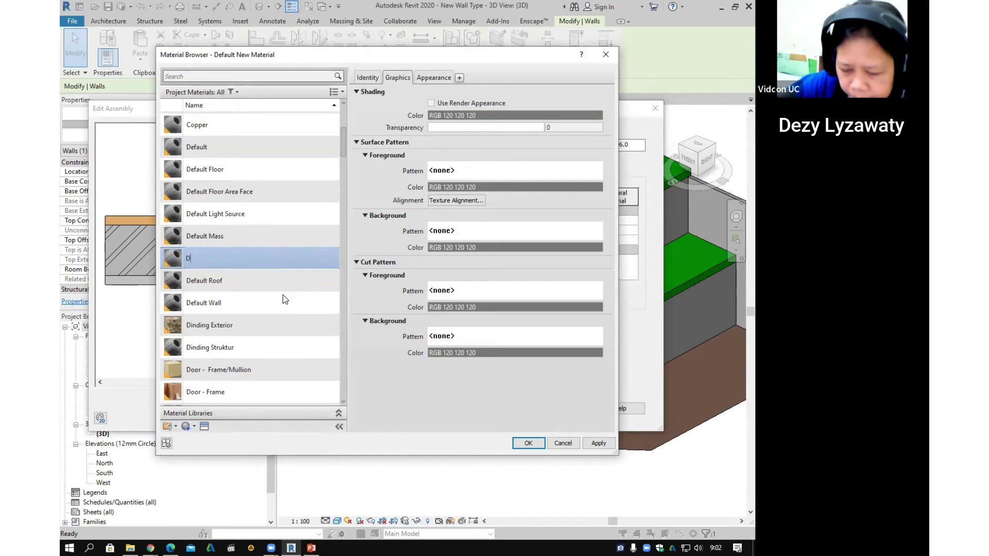
{"action": "type", "text": "inding Interior"}
{"action": "key", "text": "Return"}
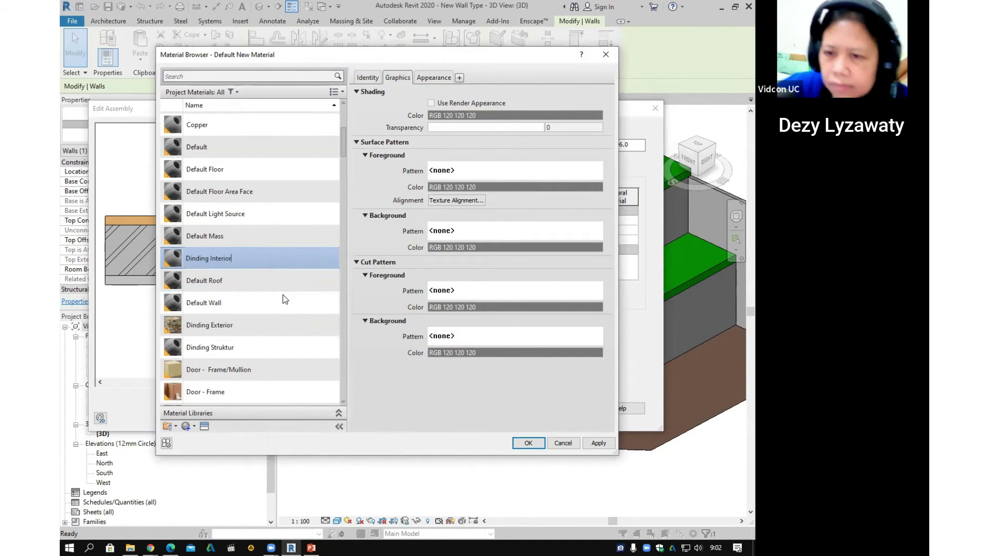
Step: Enable Use Render Appearance for the Dinding Interior shading and open the asset browser to replace its appearance asset
{"action": "left_click", "coordinate": [432, 104]}
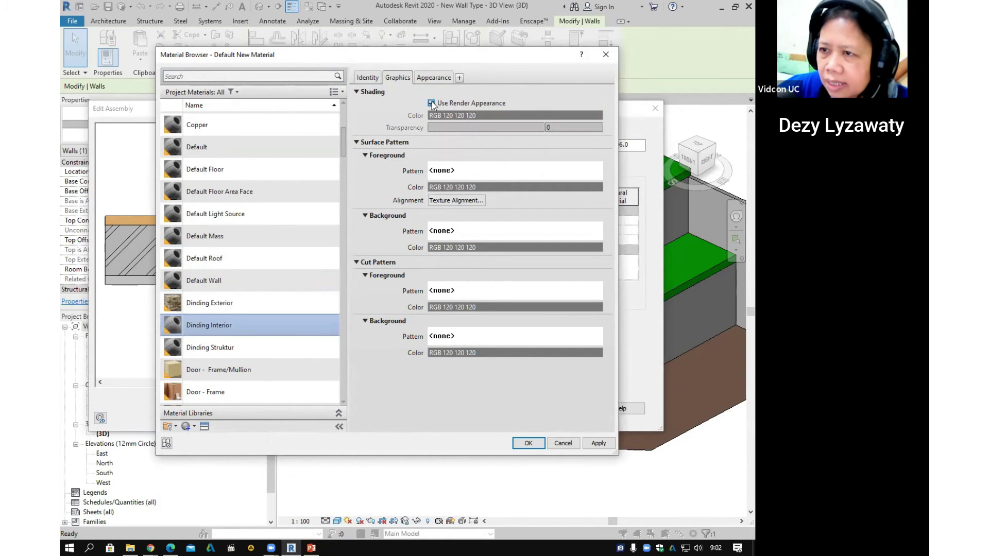
{"action": "left_click", "coordinate": [470, 173]}
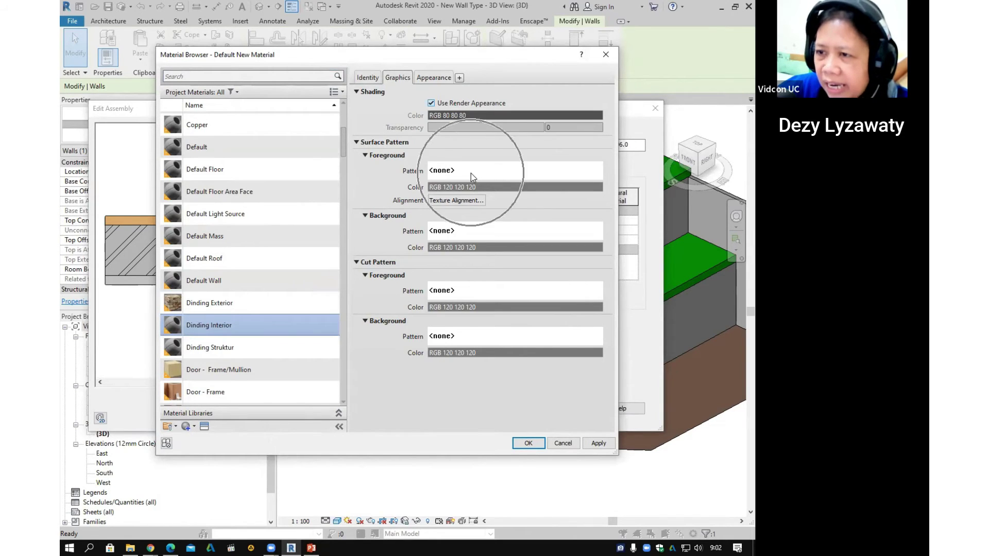
{"action": "left_click", "coordinate": [433, 77]}
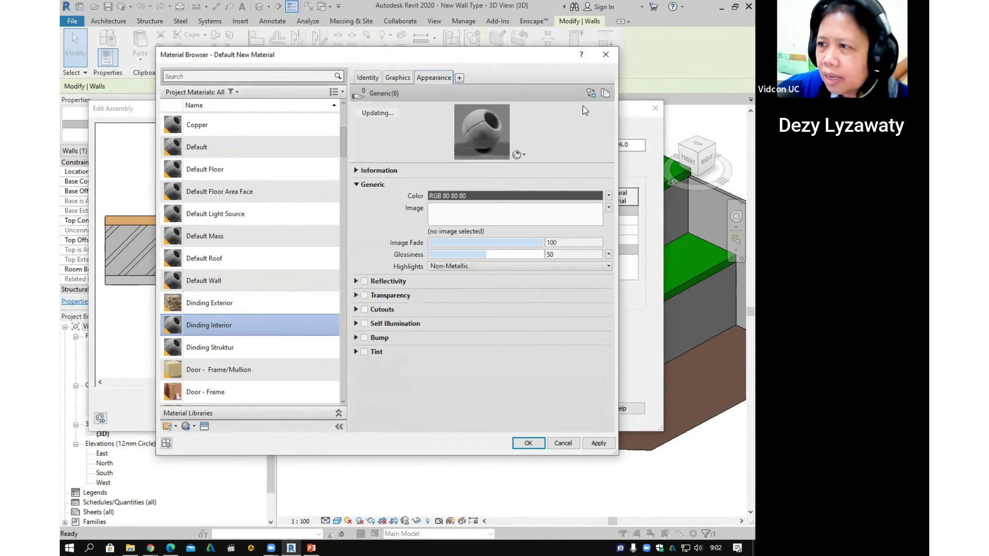
{"action": "left_click", "coordinate": [590, 95]}
{"action": "left_click", "coordinate": [590, 94]}
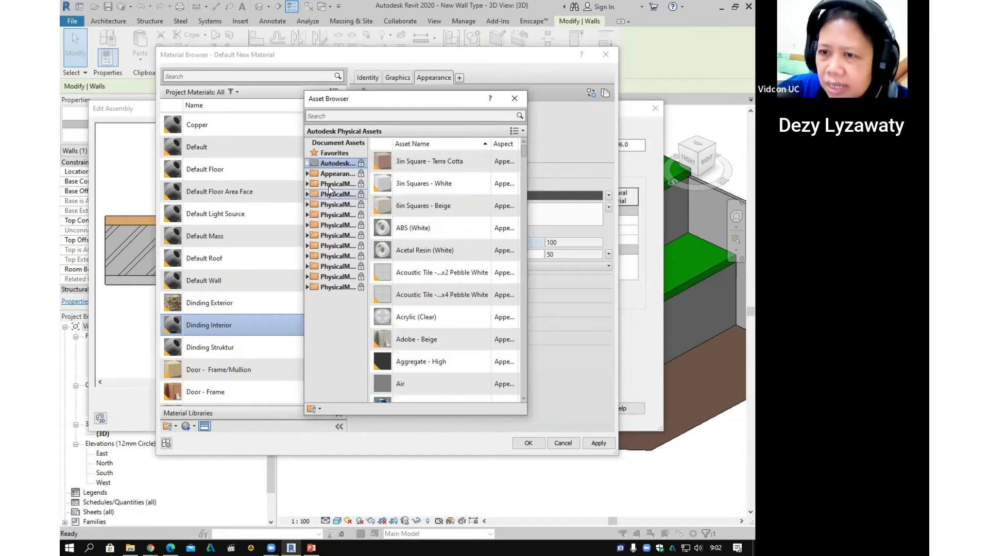
Step: Look through the Matte and Glossy wall paint assets in the Autodesk Physical Assets library
{"action": "left_click", "coordinate": [307, 164]}
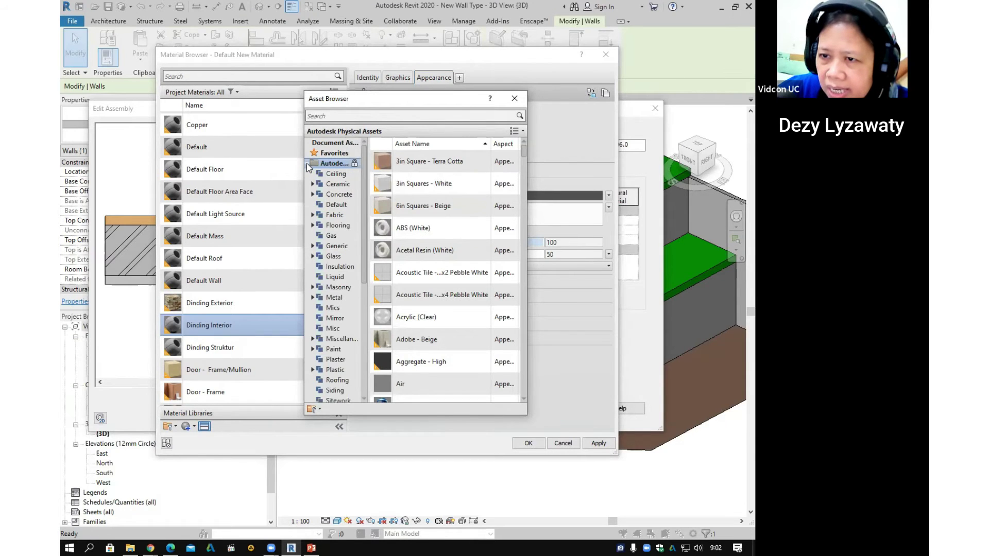
{"action": "scroll", "coordinate": [346, 231], "scroll_direction": "down", "scroll_amount": 6}
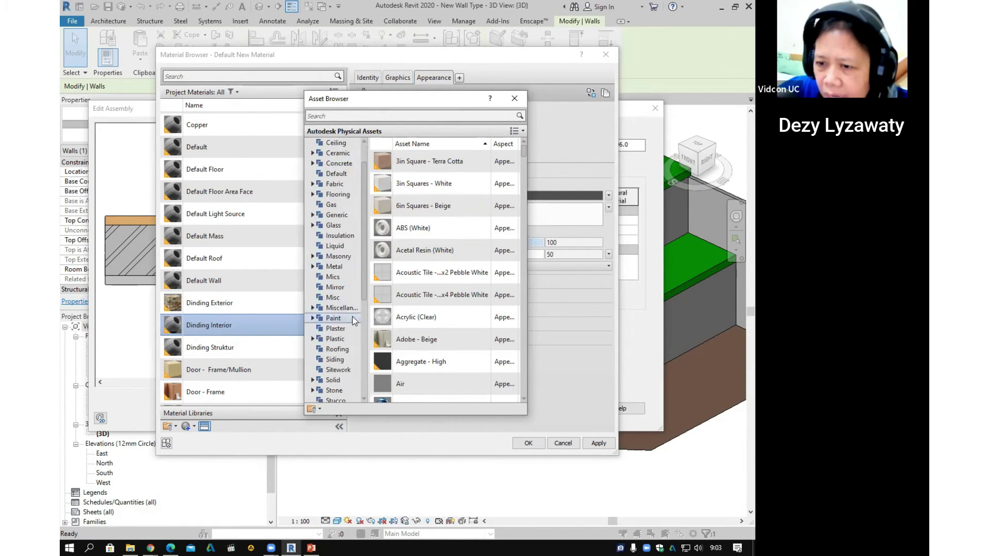
{"action": "left_click", "coordinate": [313, 277]}
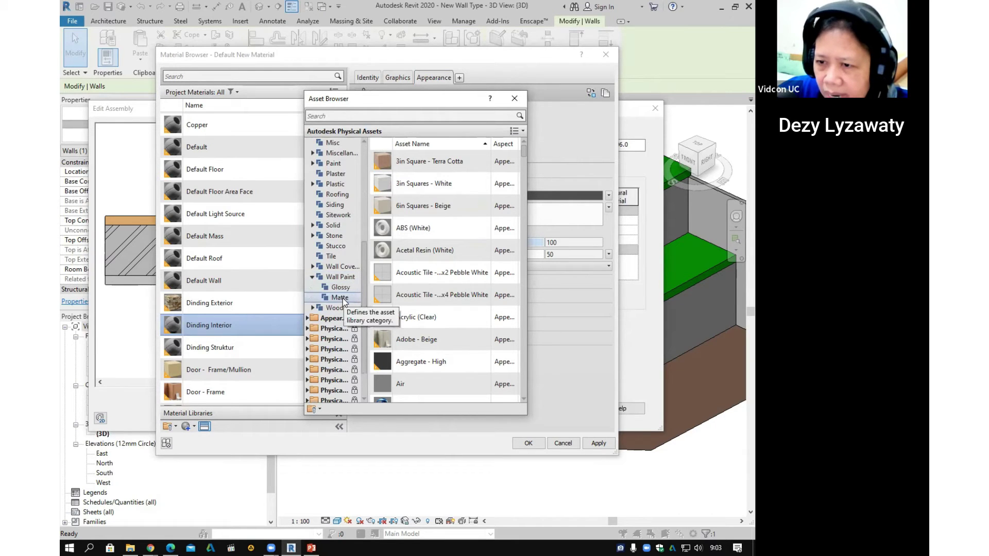
{"action": "left_click", "coordinate": [340, 297]}
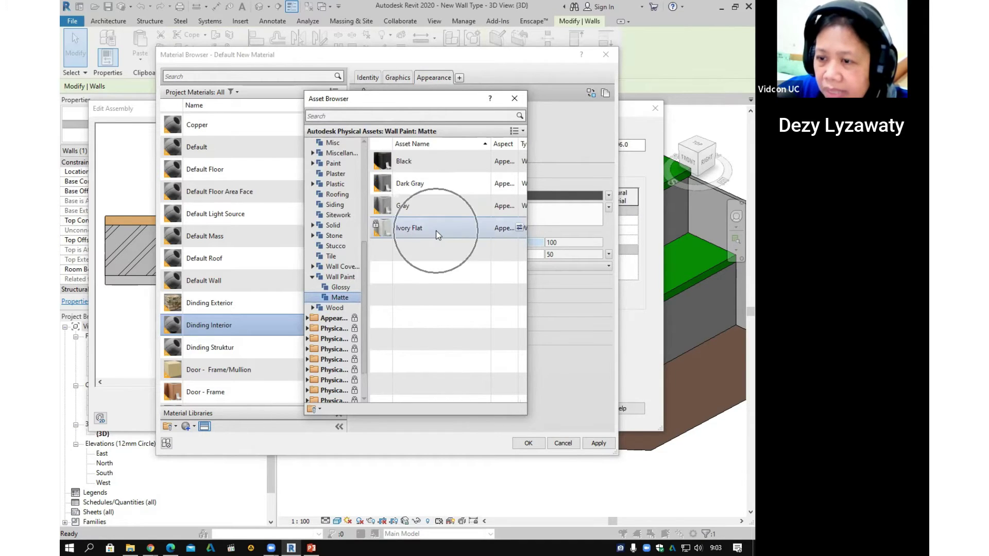
{"action": "left_click", "coordinate": [340, 289]}
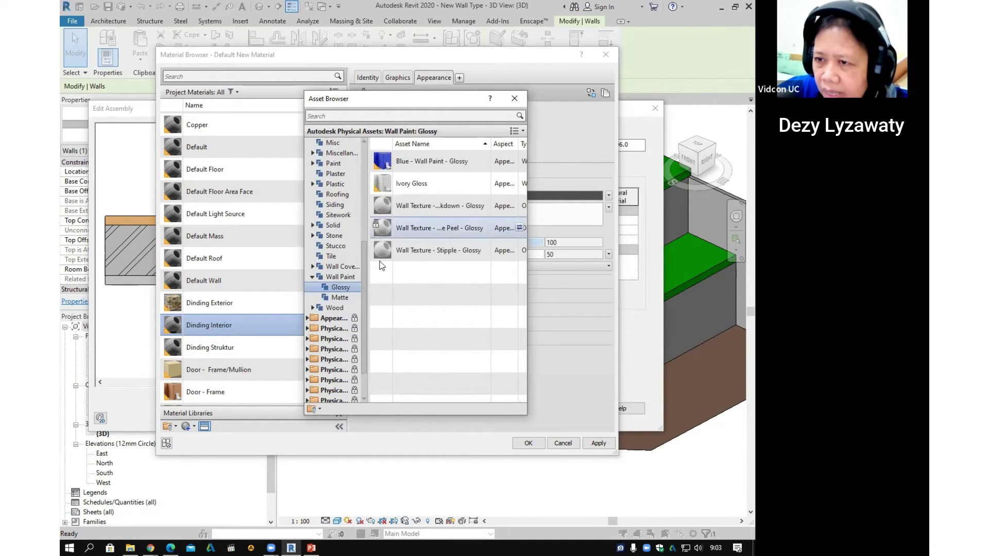
Step: Replace the appearance asset of Dinding Interior with Cafe from the Appearance Library's Wall Paint category and close the asset browser
{"action": "double_click", "coordinate": [325, 321]}
{"action": "scroll", "coordinate": [342, 321], "scroll_direction": "down", "scroll_amount": 9}
{"action": "left_click", "coordinate": [320, 277]}
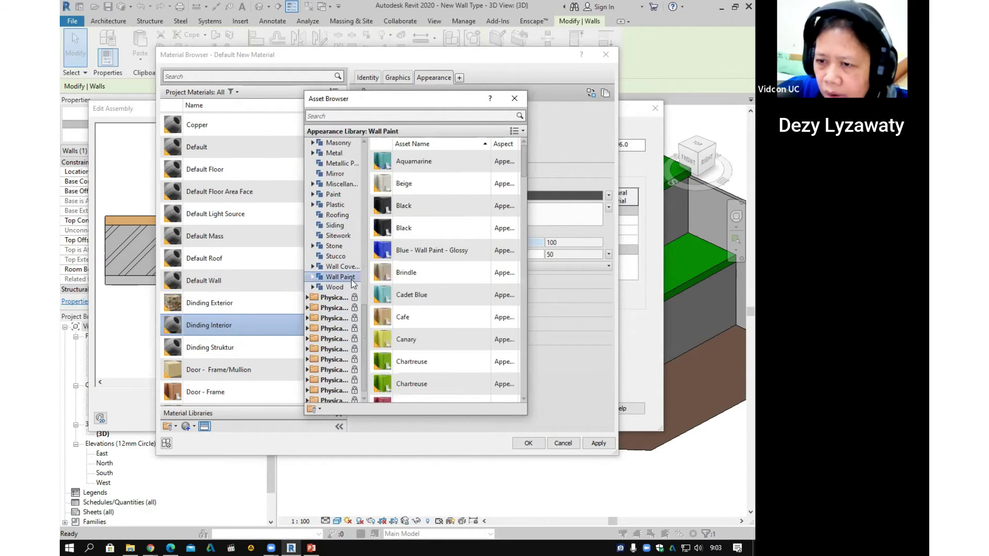
{"action": "scroll", "coordinate": [425, 289], "scroll_direction": "down", "scroll_amount": 1}
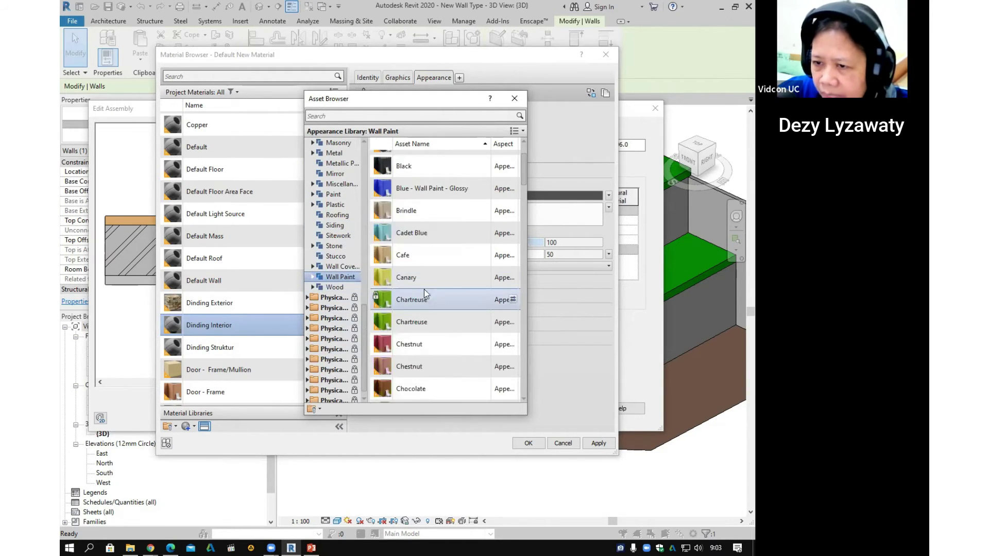
{"action": "scroll", "coordinate": [433, 314], "scroll_direction": "down", "scroll_amount": 2}
{"action": "scroll", "coordinate": [441, 322], "scroll_direction": "up", "scroll_amount": 2}
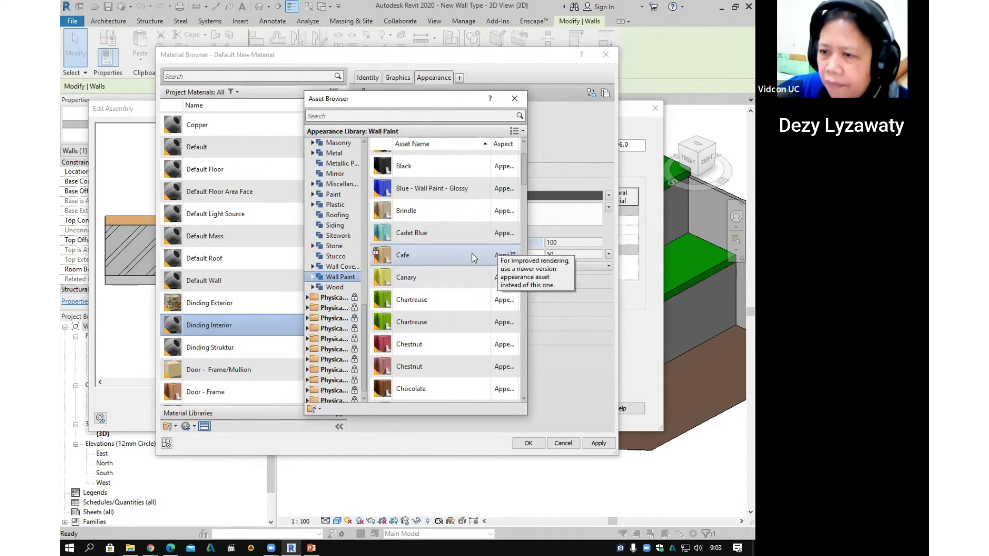
{"action": "left_click", "coordinate": [513, 256]}
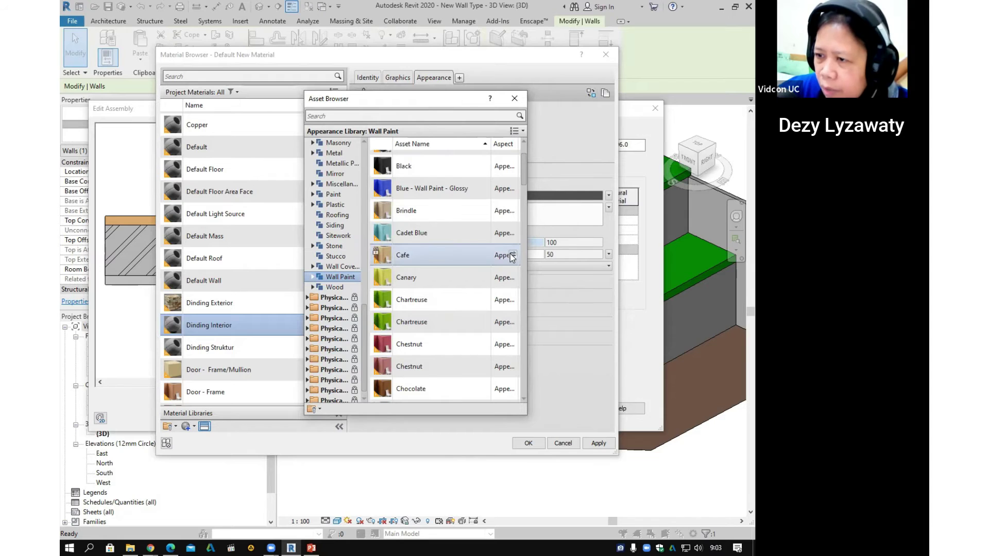
{"action": "left_click", "coordinate": [512, 256]}
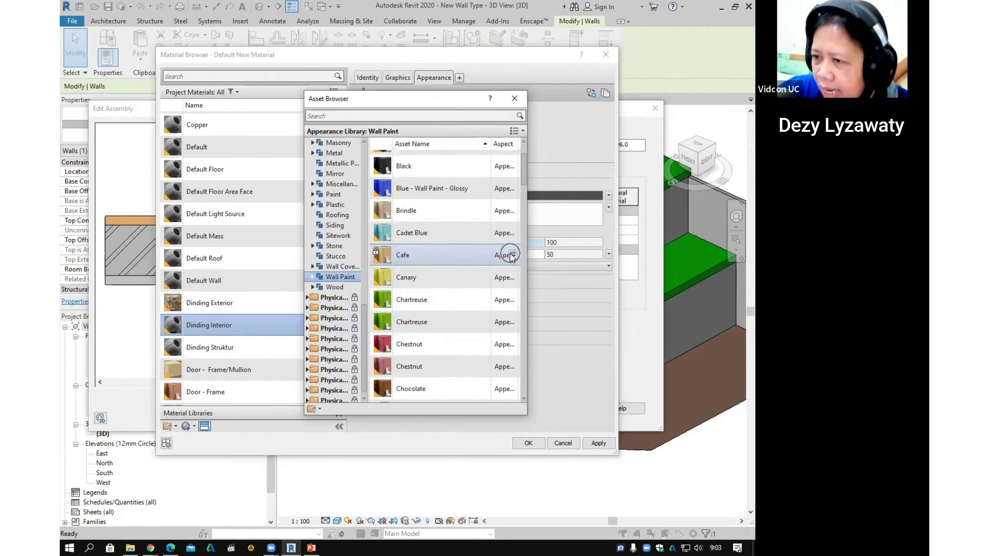
{"action": "left_click", "coordinate": [597, 199]}
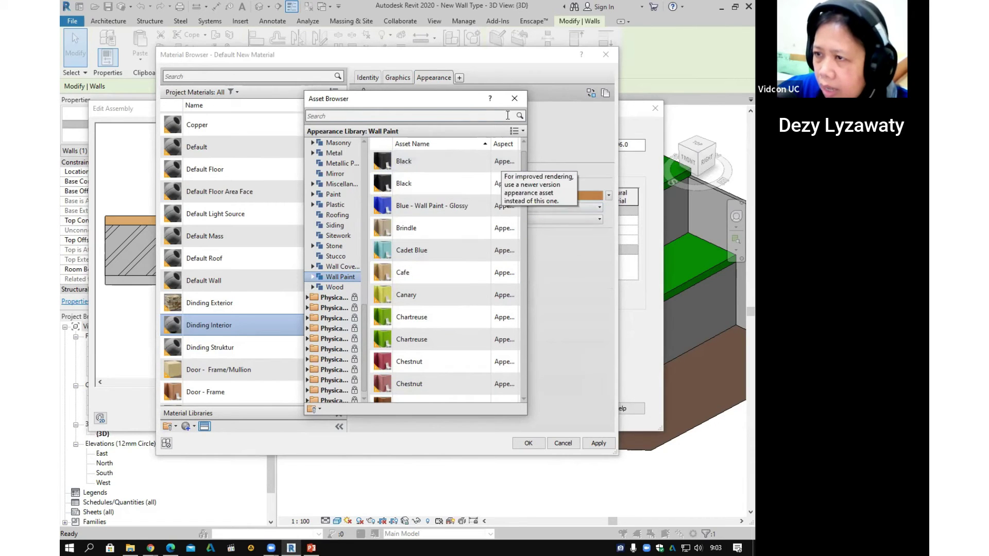
{"action": "left_click", "coordinate": [514, 98]}
{"action": "left_click", "coordinate": [499, 139]}
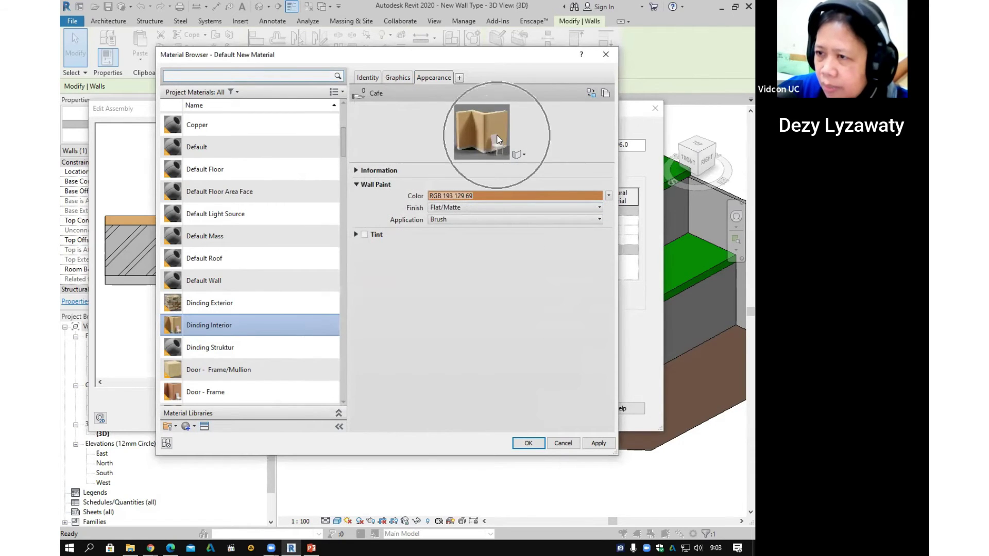
Step: Apply Dinding Interior to the Finish 2 [5] layer, accept the wall assembly and type properties, and deselect the wall
{"action": "left_click", "coordinate": [599, 443]}
{"action": "left_click", "coordinate": [529, 443]}
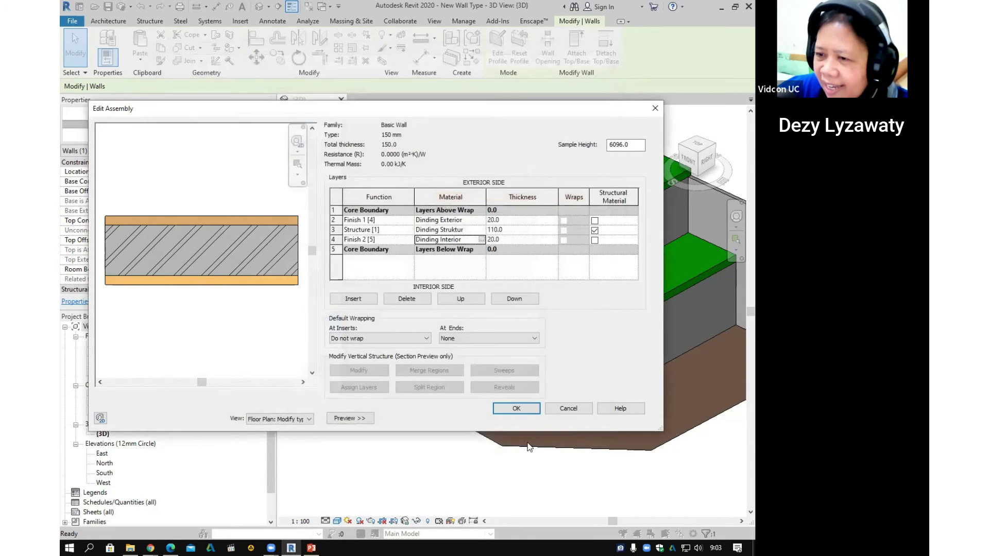
{"action": "left_click", "coordinate": [240, 286]}
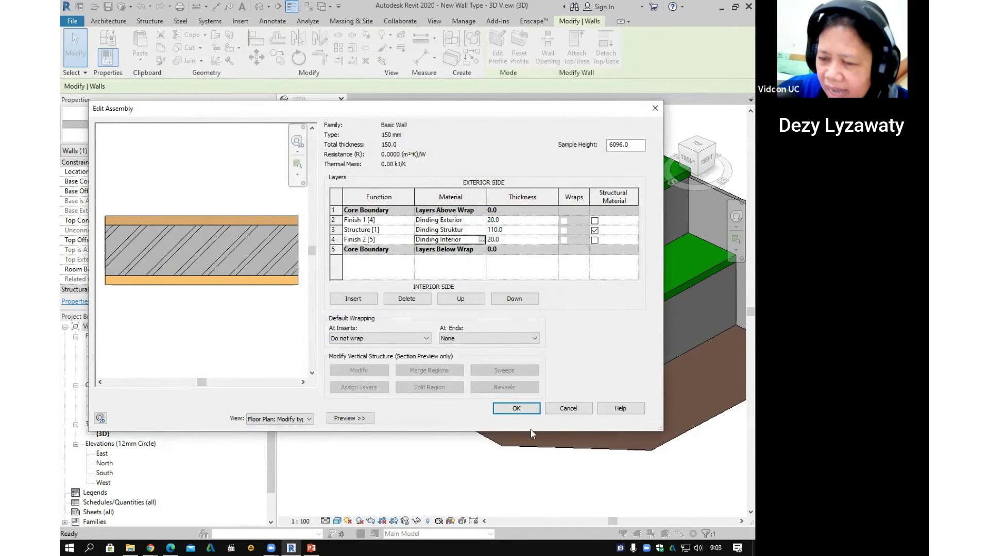
{"action": "left_click", "coordinate": [530, 408]}
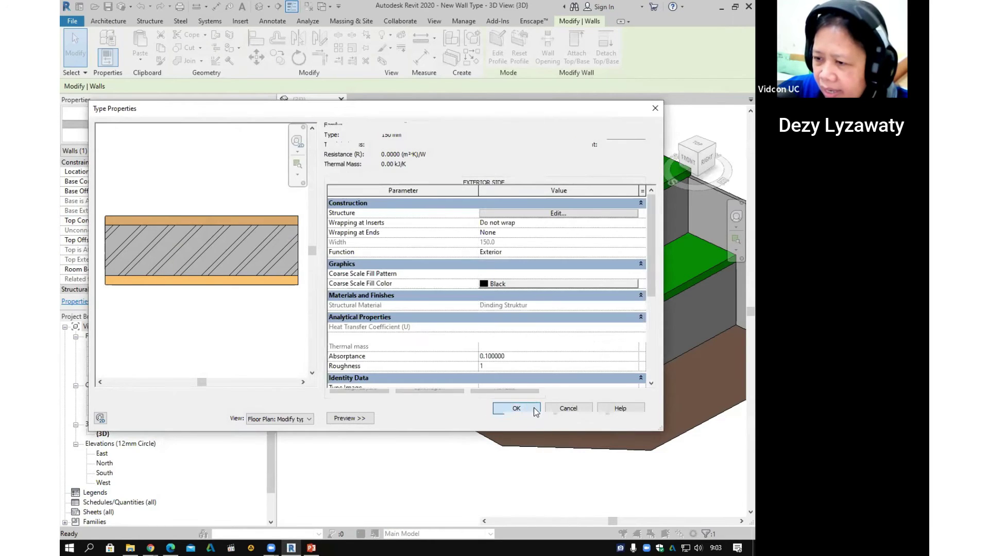
{"action": "left_click", "coordinate": [529, 418]}
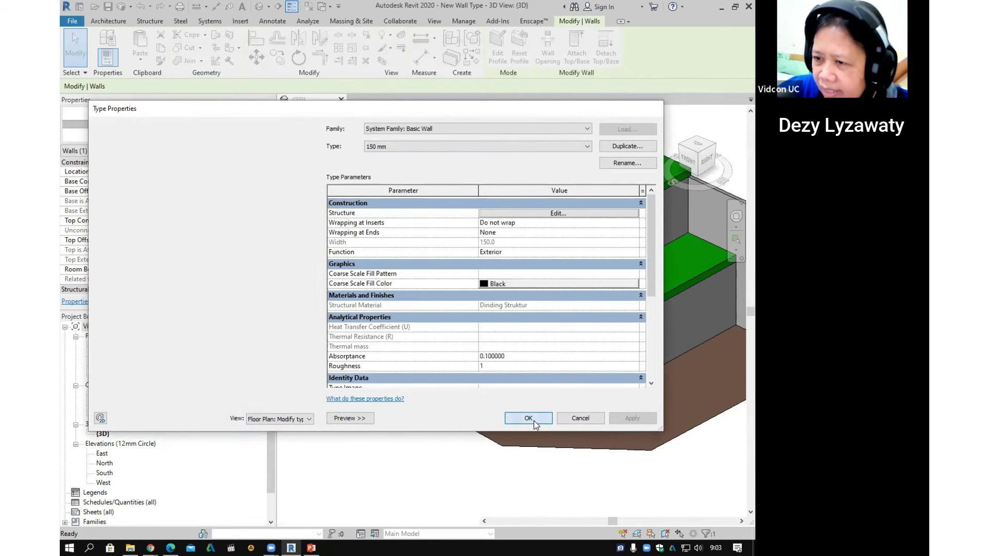
{"action": "key", "text": "Escape"}
Step: Set the visual style of the 3D view to Realistic
{"action": "middle_click_drag", "start_coordinate": [425, 329], "coordinate": [571, 355], "text": "shift"}
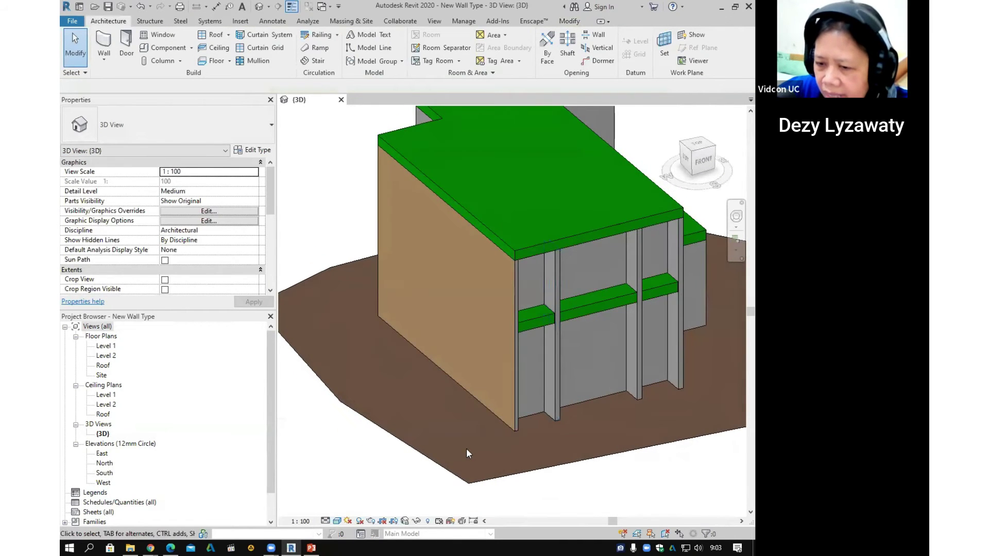
{"action": "left_click", "coordinate": [337, 521]}
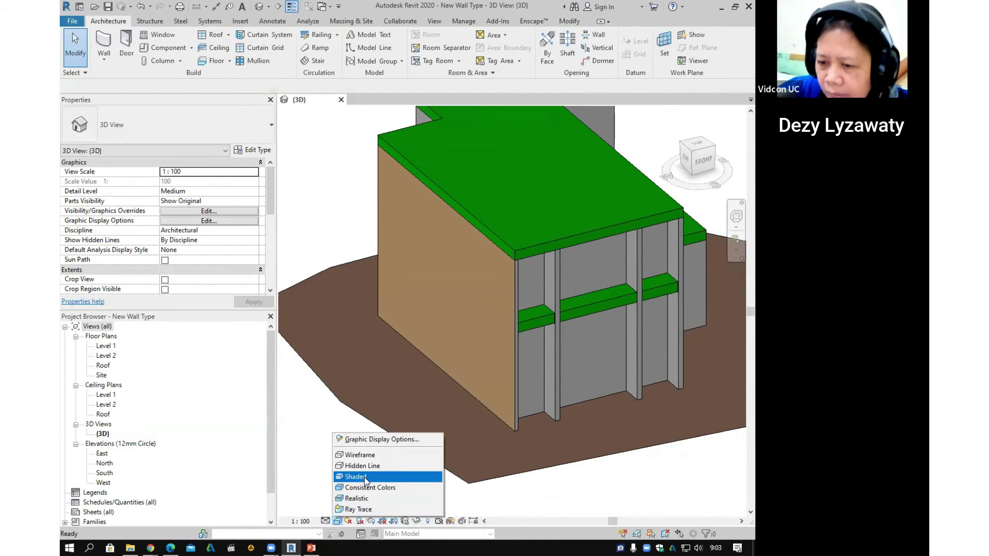
{"action": "left_click", "coordinate": [365, 499]}
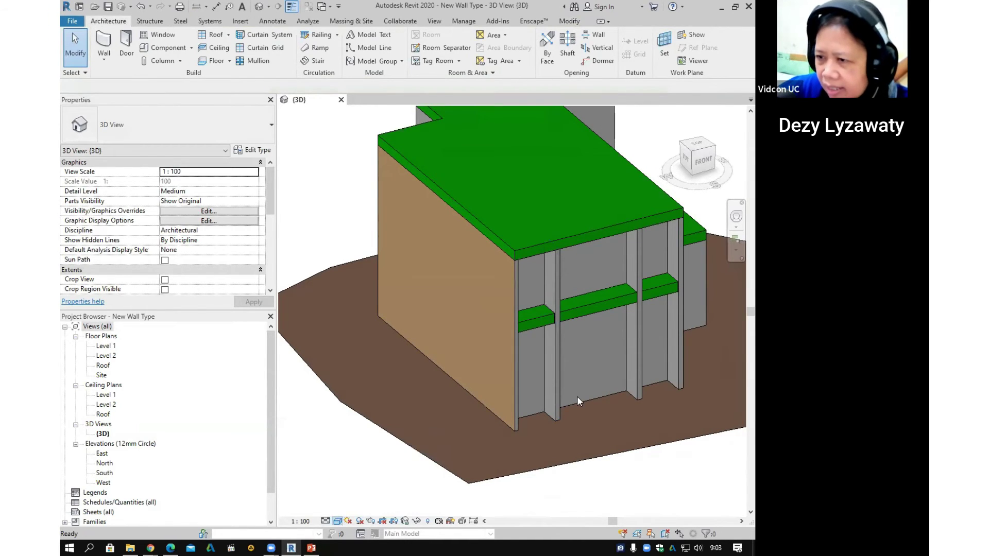
Step: Edit the type of the 150 mm wall and set its Wrapping at Ends to Exterior
{"action": "middle_click_drag", "start_coordinate": [519, 317], "coordinate": [362, 344], "text": "shift"}
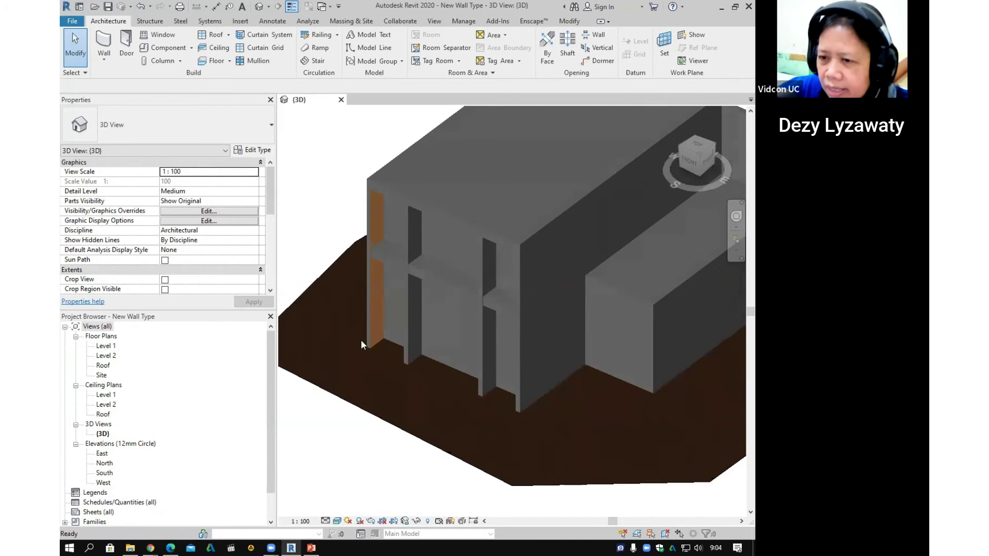
{"action": "scroll", "coordinate": [361, 349], "scroll_direction": "up", "scroll_amount": 5}
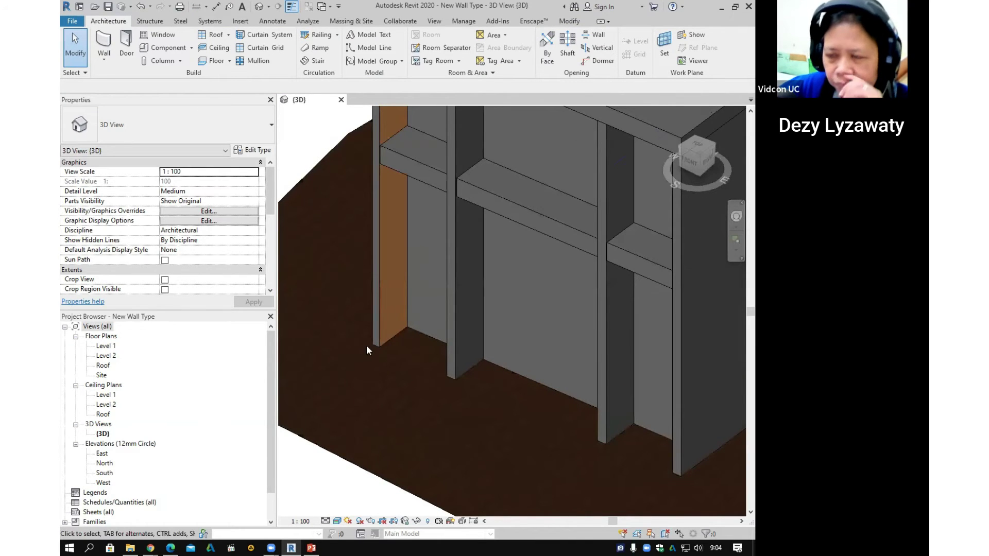
{"action": "middle_click_drag", "start_coordinate": [441, 354], "coordinate": [457, 361]}
{"action": "scroll", "coordinate": [433, 354], "scroll_direction": "down", "scroll_amount": 5}
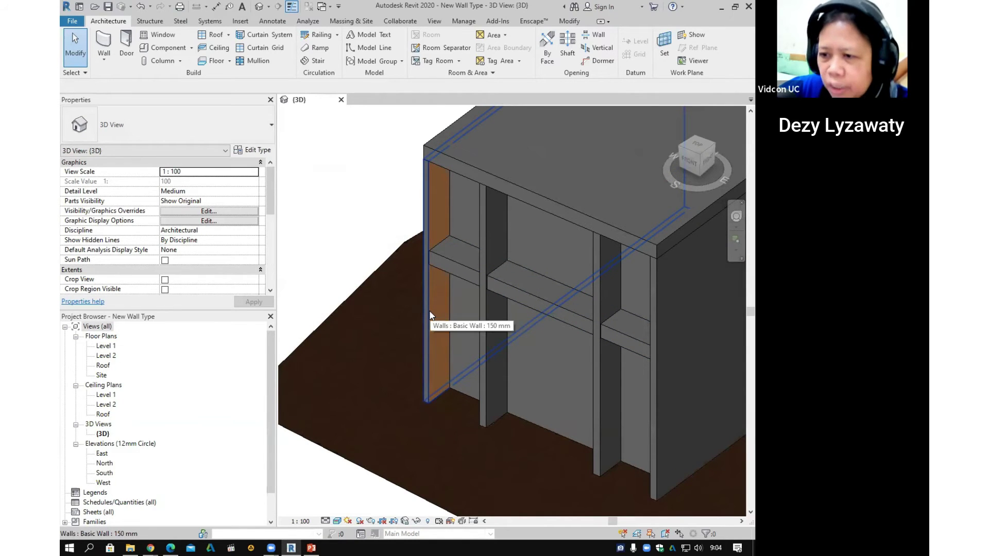
{"action": "left_click", "coordinate": [428, 341]}
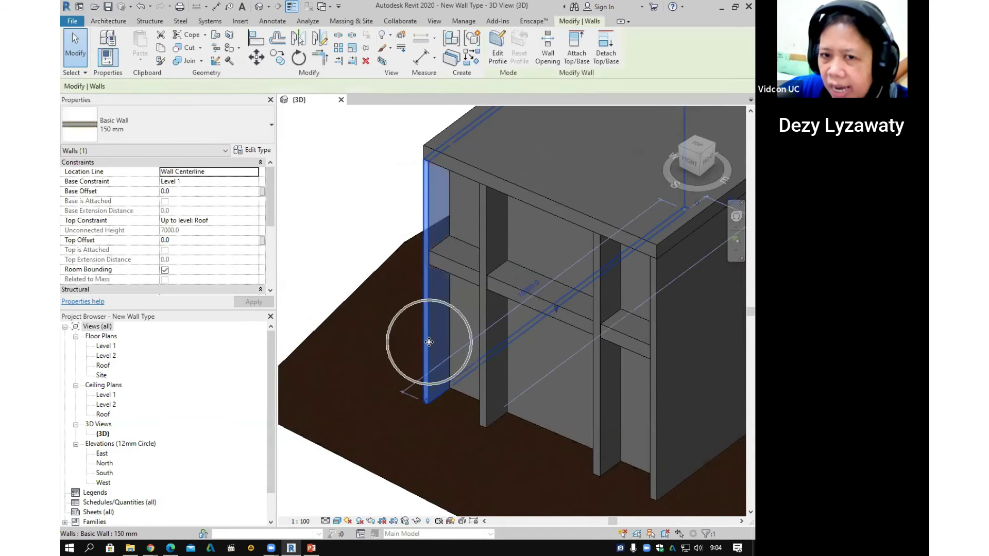
{"action": "left_click", "coordinate": [254, 150]}
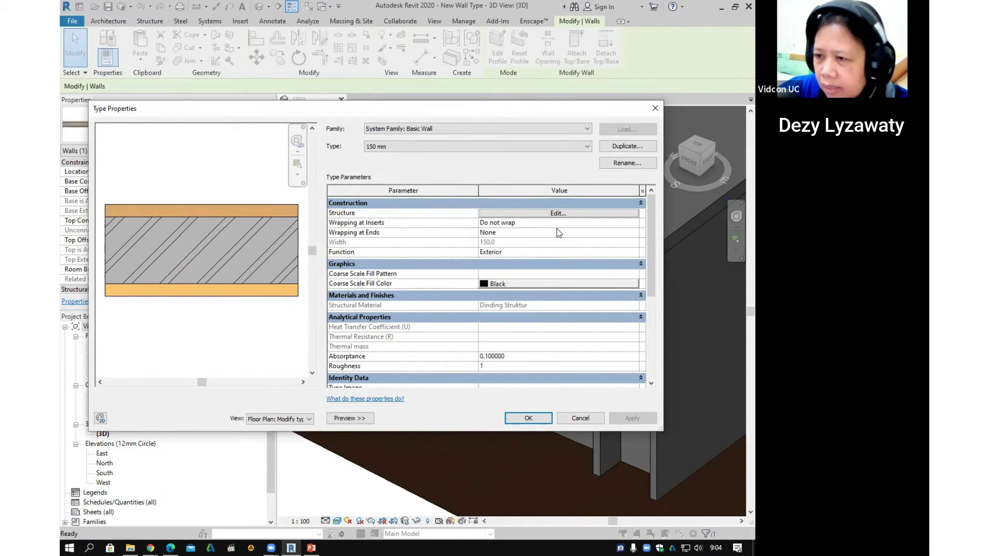
{"action": "left_click", "coordinate": [635, 234]}
{"action": "left_click", "coordinate": [634, 232]}
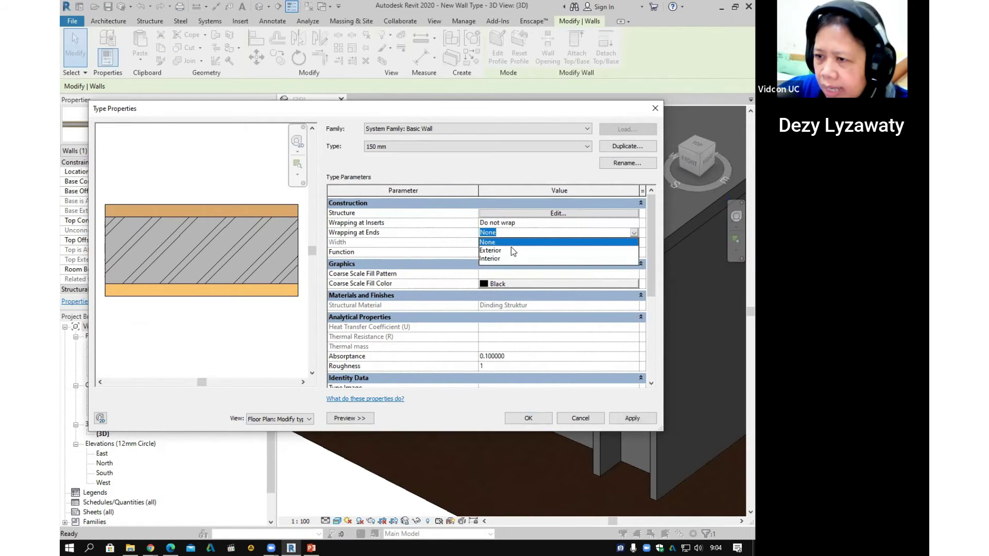
{"action": "left_click", "coordinate": [492, 251]}
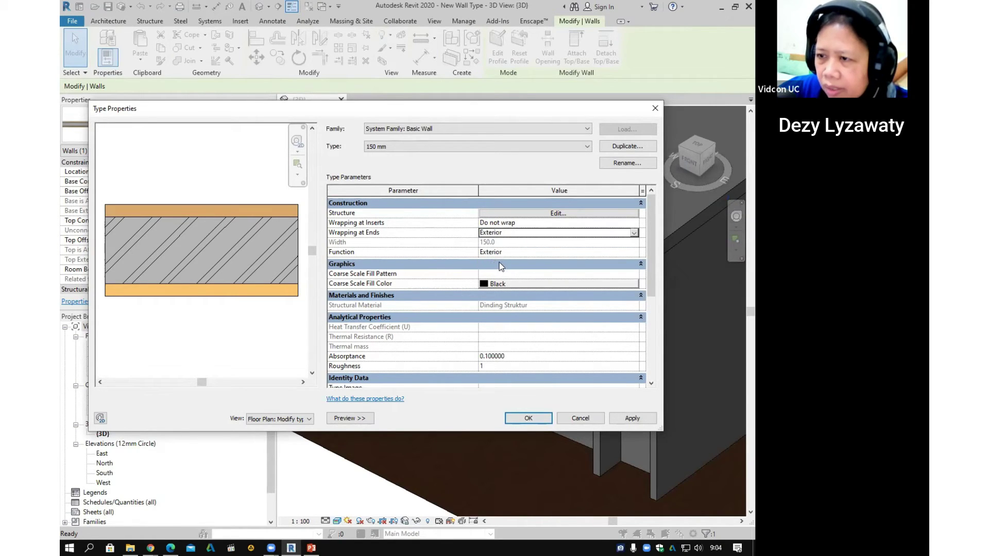
Step: Change the Wrapping at Inserts option of the 150 mm wall type, apply the type properties and deselect the wall
{"action": "left_click", "coordinate": [634, 223]}
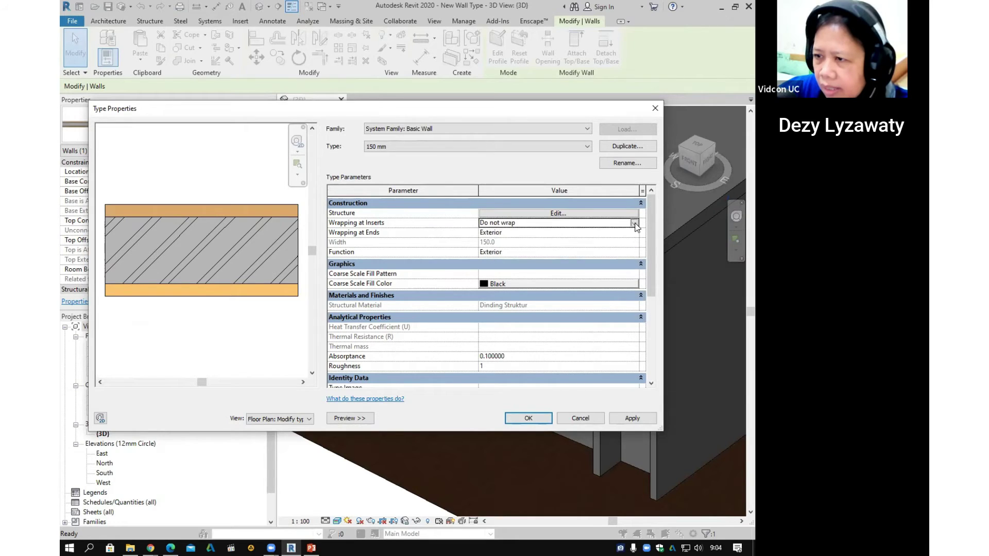
{"action": "left_click", "coordinate": [634, 223]}
{"action": "left_click", "coordinate": [503, 241]}
{"action": "left_click", "coordinate": [633, 418]}
{"action": "left_click", "coordinate": [528, 418]}
{"action": "key", "text": "Escape"}
Step: Examine the wrapped end of the 150 mm wall and the adjoining roofs in the 3D view
{"action": "middle_click_drag", "start_coordinate": [423, 372], "coordinate": [418, 418], "text": "shift"}
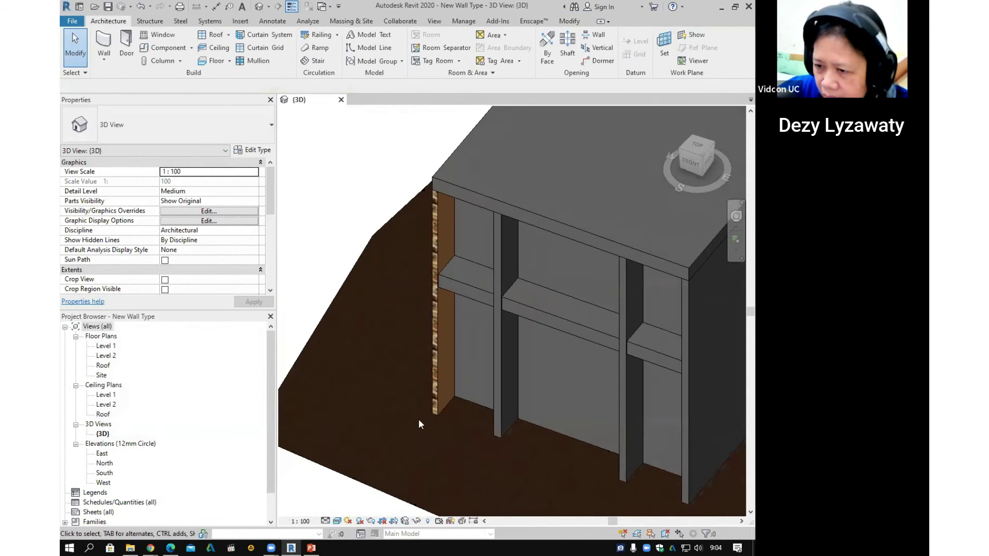
{"action": "left_click", "coordinate": [436, 406]}
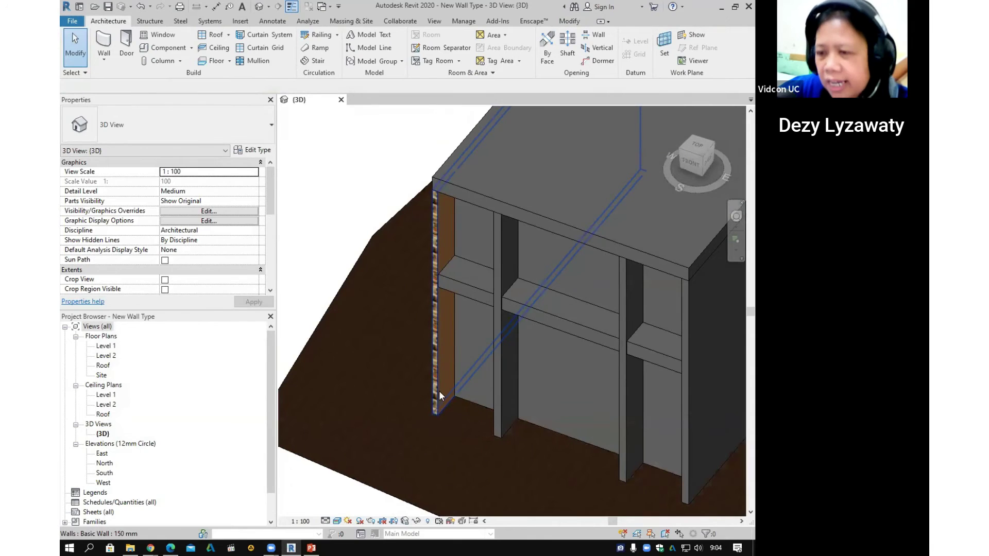
{"action": "left_click", "coordinate": [436, 400]}
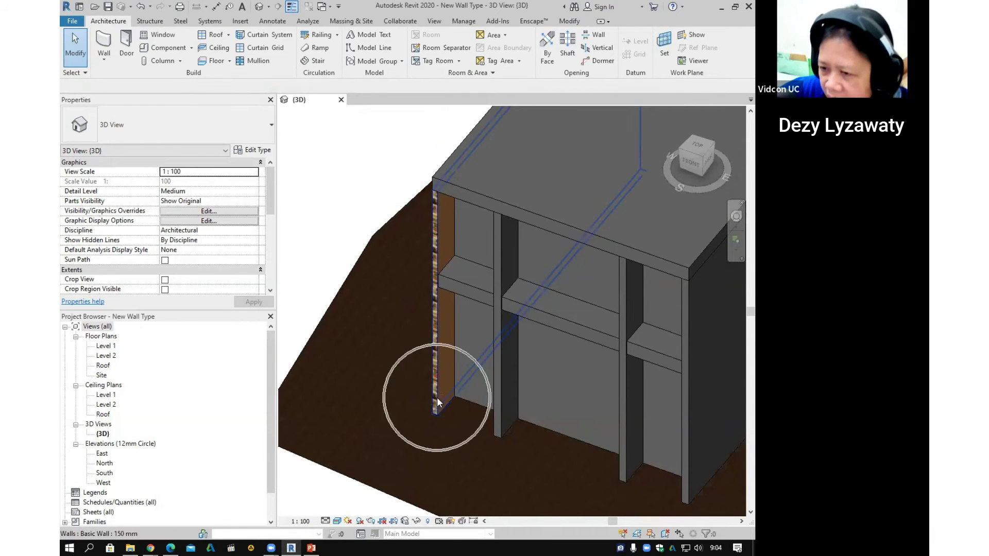
{"action": "left_click", "coordinate": [437, 400]}
{"action": "middle_click_drag", "start_coordinate": [436, 397], "coordinate": [431, 360], "text": "shift"}
{"action": "scroll", "coordinate": [363, 353], "scroll_direction": "up", "scroll_amount": 1}
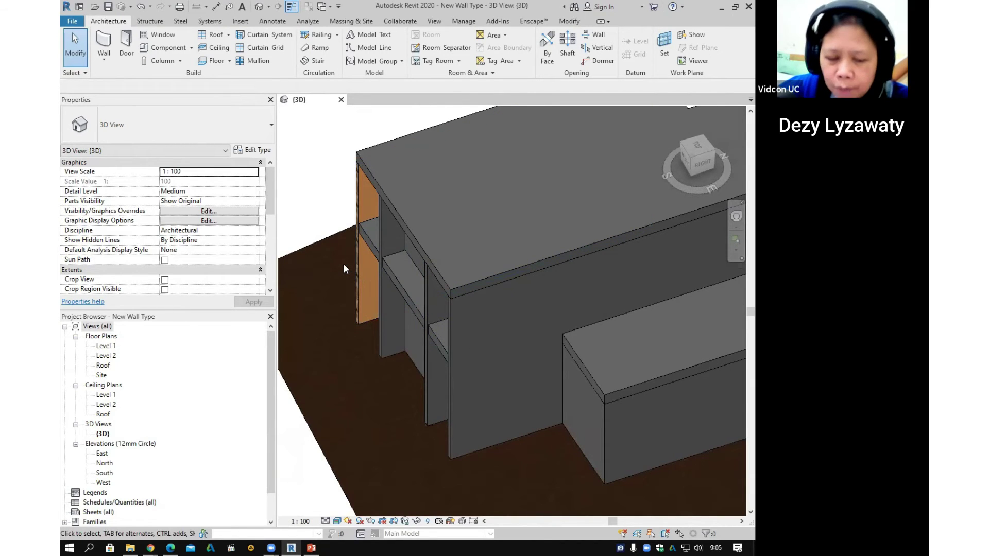
{"action": "left_click", "coordinate": [388, 267]}
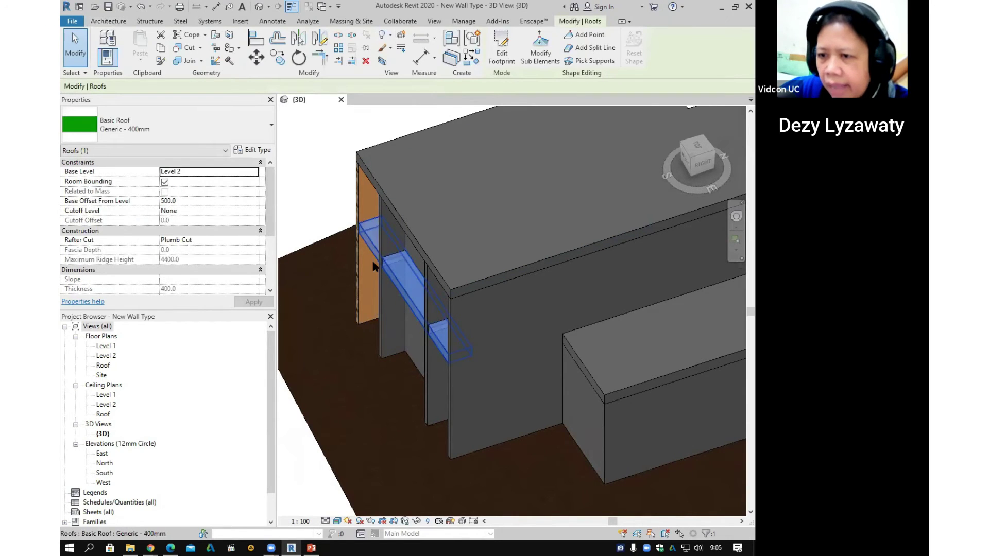
{"action": "left_click", "coordinate": [380, 184]}
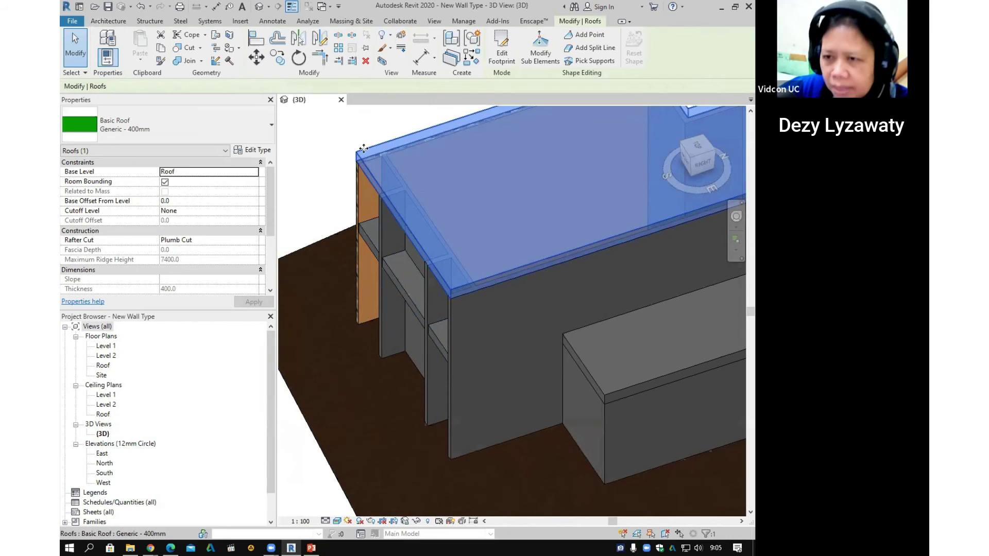
{"action": "left_click", "coordinate": [355, 261]}
{"action": "left_click", "coordinate": [326, 197]}
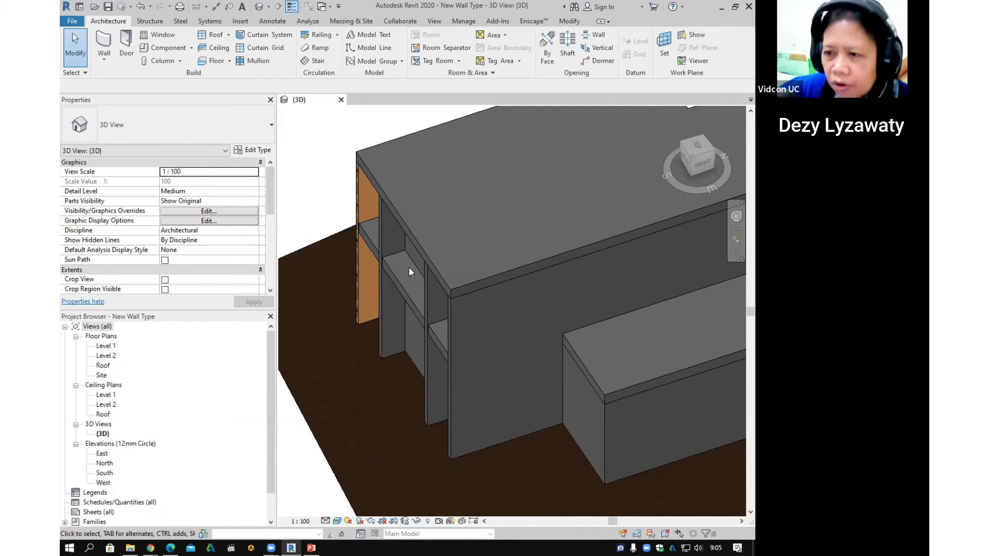
{"action": "middle_click_drag", "start_coordinate": [411, 325], "coordinate": [359, 313], "text": "shift"}
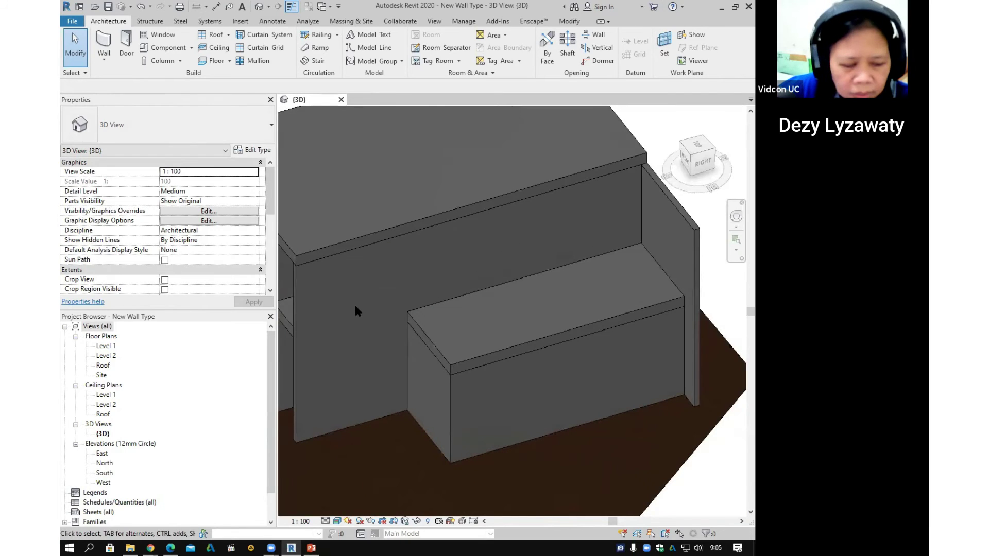
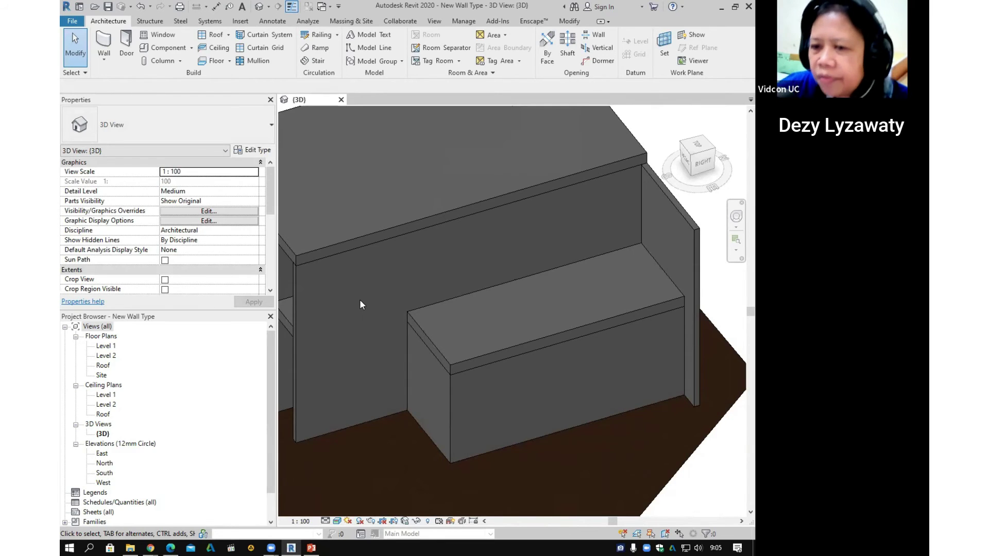
Step: Change the short projecting wall beside the 150 mm outer wall to the type dinding 150 mm 2 and deselect it
{"action": "scroll", "coordinate": [363, 298], "scroll_direction": "down", "scroll_amount": 5}
{"action": "middle_click_drag", "start_coordinate": [372, 309], "coordinate": [489, 342], "text": "shift"}
{"action": "scroll", "coordinate": [618, 347], "scroll_direction": "up", "scroll_amount": 3}
{"action": "middle_click_drag", "start_coordinate": [618, 347], "coordinate": [634, 345]}
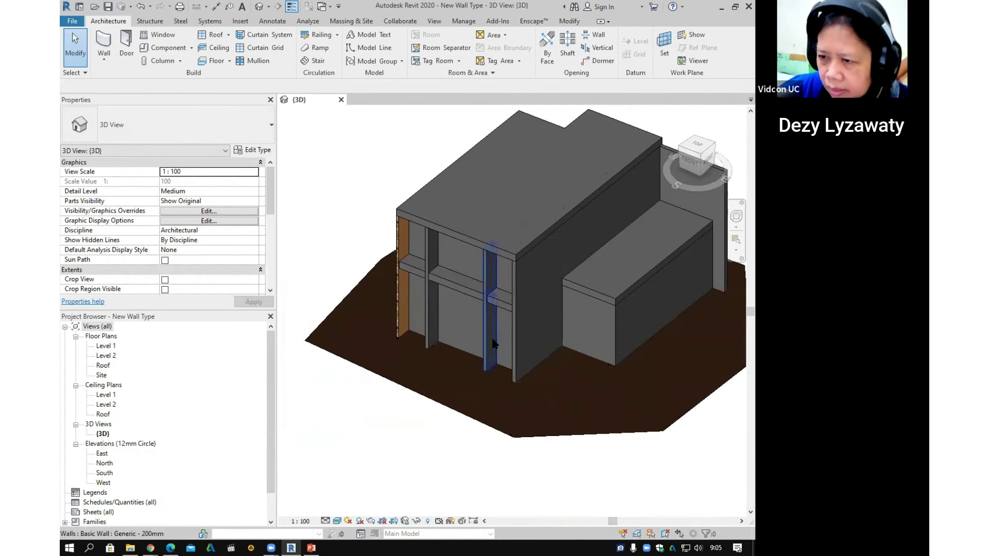
{"action": "scroll", "coordinate": [420, 336], "scroll_direction": "up", "scroll_amount": 4}
{"action": "middle_click_drag", "start_coordinate": [543, 338], "coordinate": [514, 349], "text": "shift"}
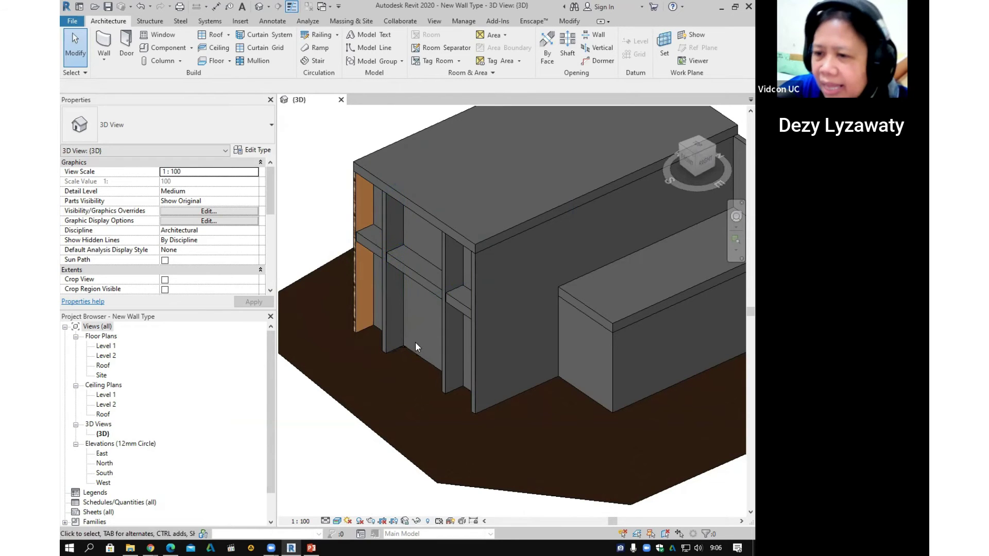
{"action": "left_click", "coordinate": [388, 340]}
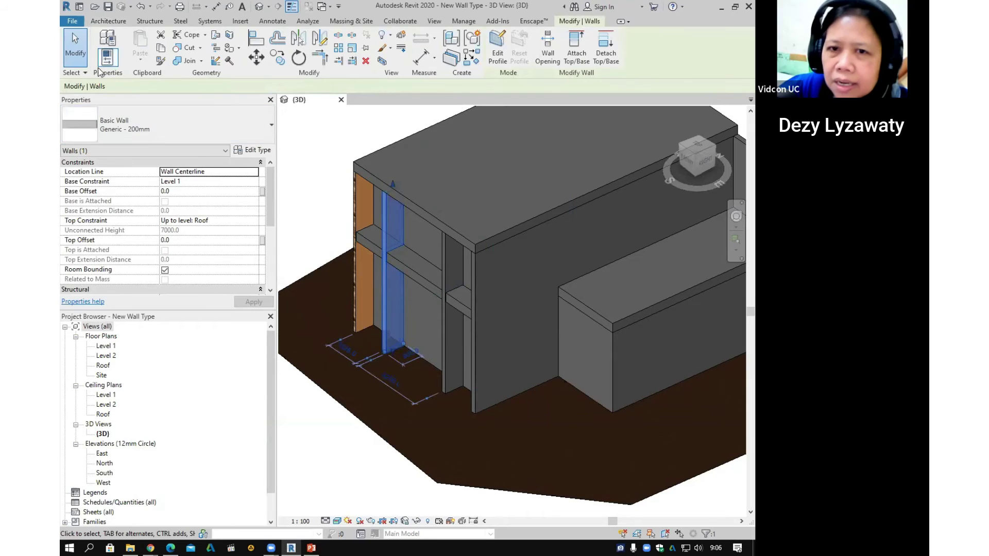
{"action": "left_click", "coordinate": [242, 124]}
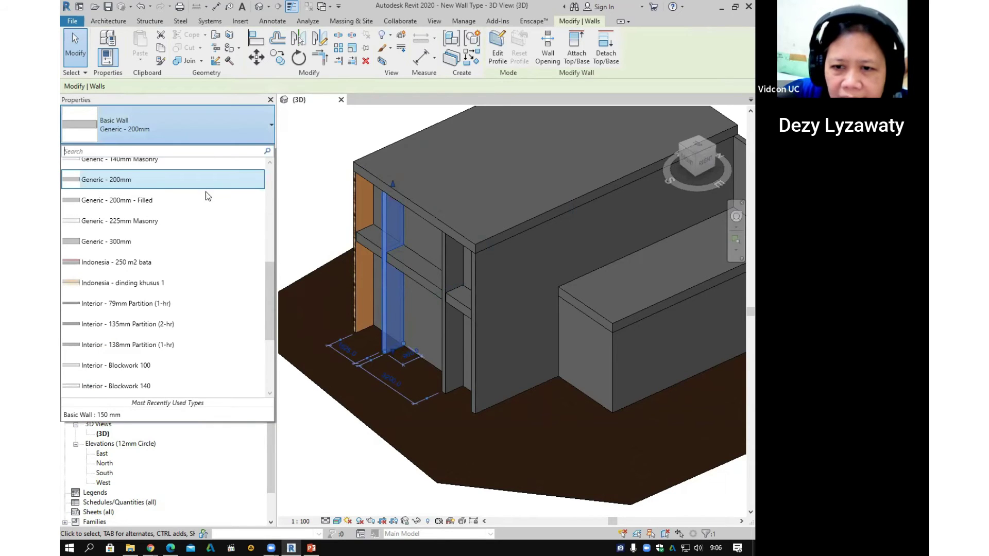
{"action": "scroll", "coordinate": [166, 278], "scroll_direction": "up", "scroll_amount": 8}
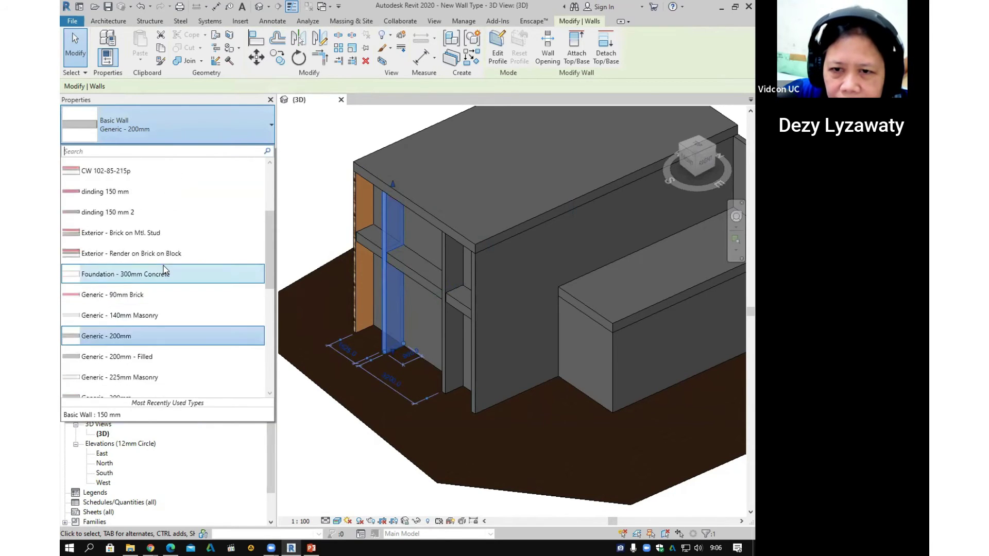
{"action": "scroll", "coordinate": [169, 263], "scroll_direction": "down", "scroll_amount": 2}
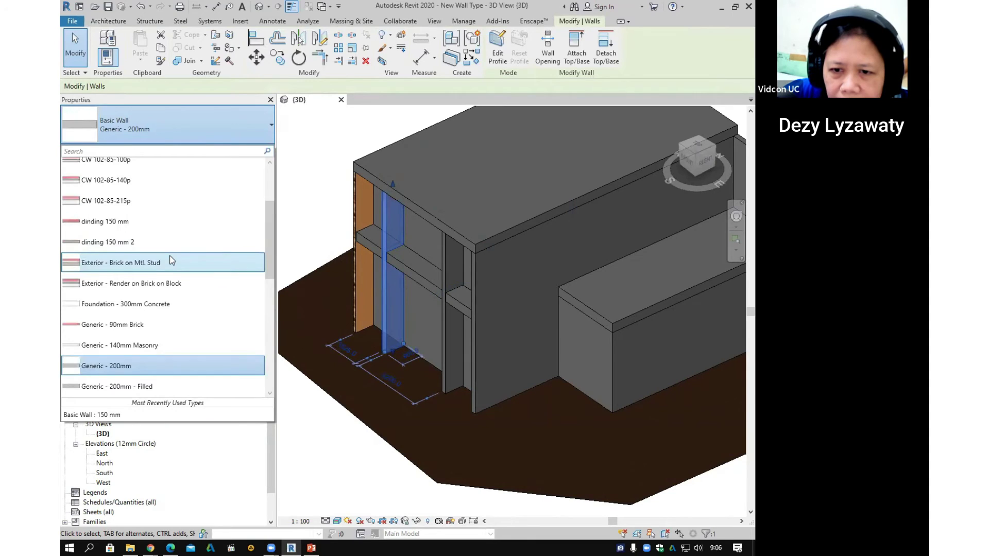
{"action": "scroll", "coordinate": [171, 260], "scroll_direction": "down", "scroll_amount": 5}
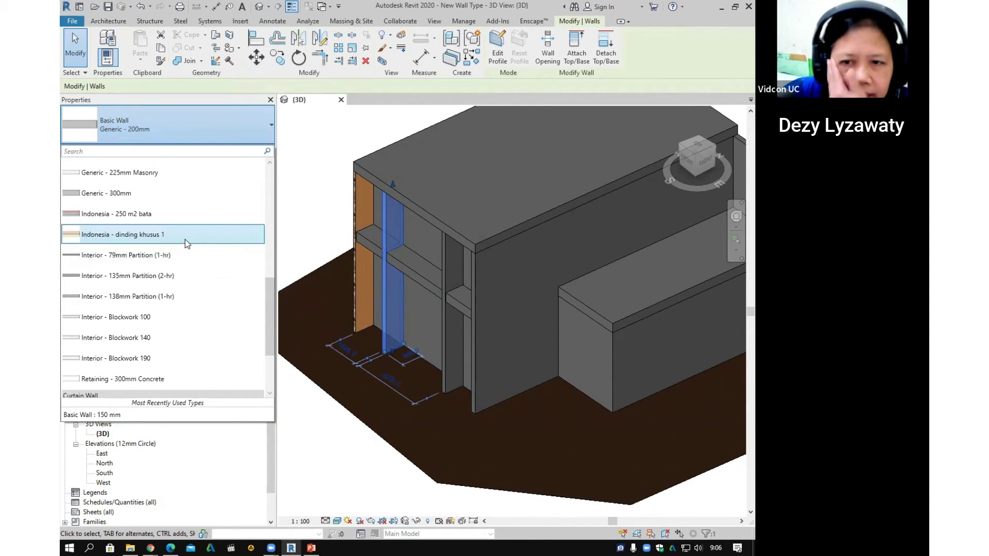
{"action": "scroll", "coordinate": [187, 237], "scroll_direction": "up", "scroll_amount": 1}
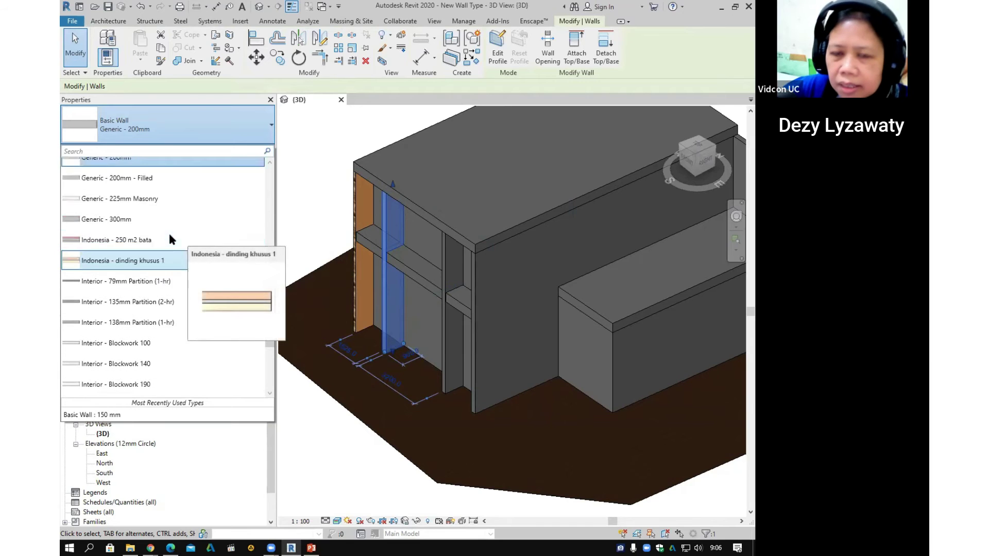
{"action": "scroll", "coordinate": [172, 238], "scroll_direction": "up", "scroll_amount": 2}
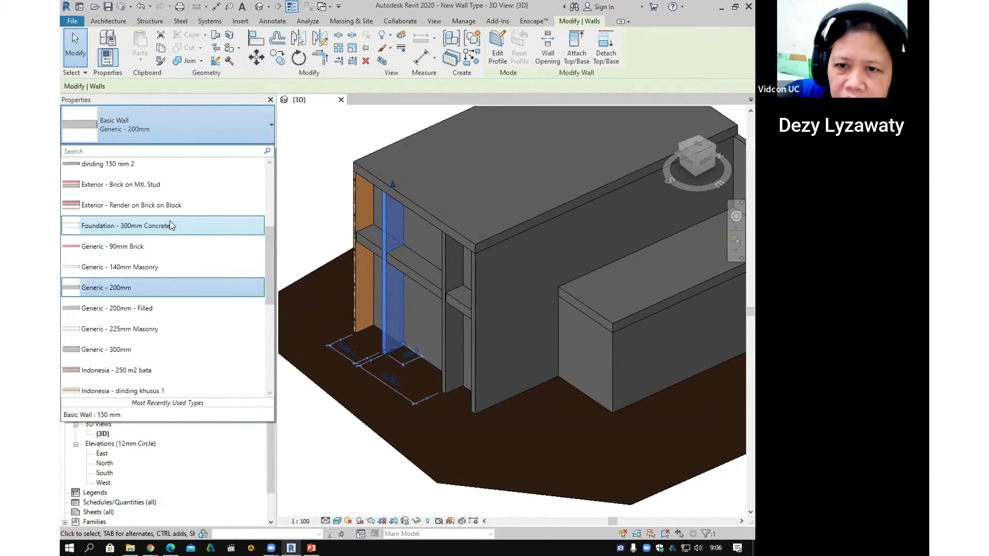
{"action": "mouse_move", "coordinate": [134, 163]}
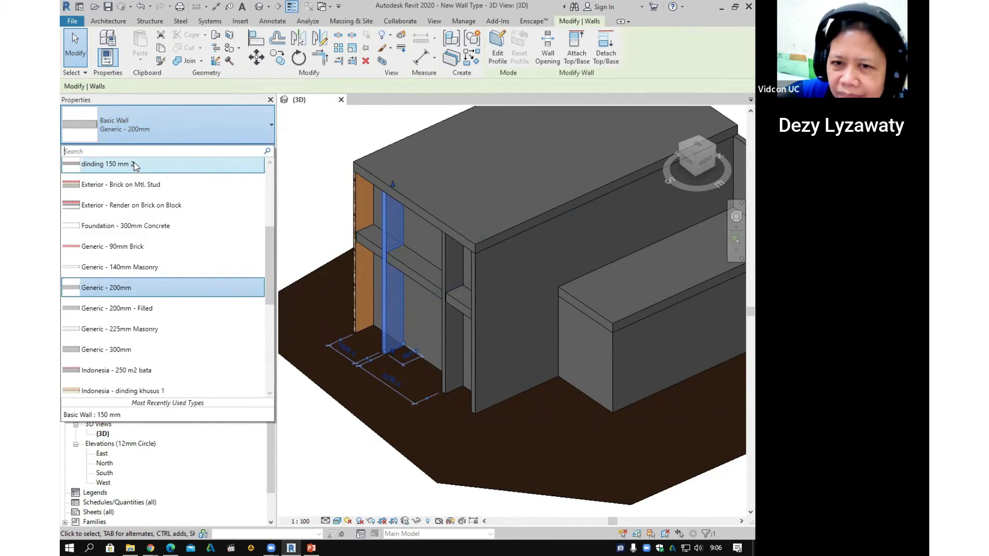
{"action": "left_click", "coordinate": [134, 164]}
{"action": "key", "text": "Escape"}
Step: Inspect the types assigned to the changed projecting wall and the outer wall, and browse the available wall types
{"action": "scroll", "coordinate": [384, 255], "scroll_direction": "up", "scroll_amount": 5}
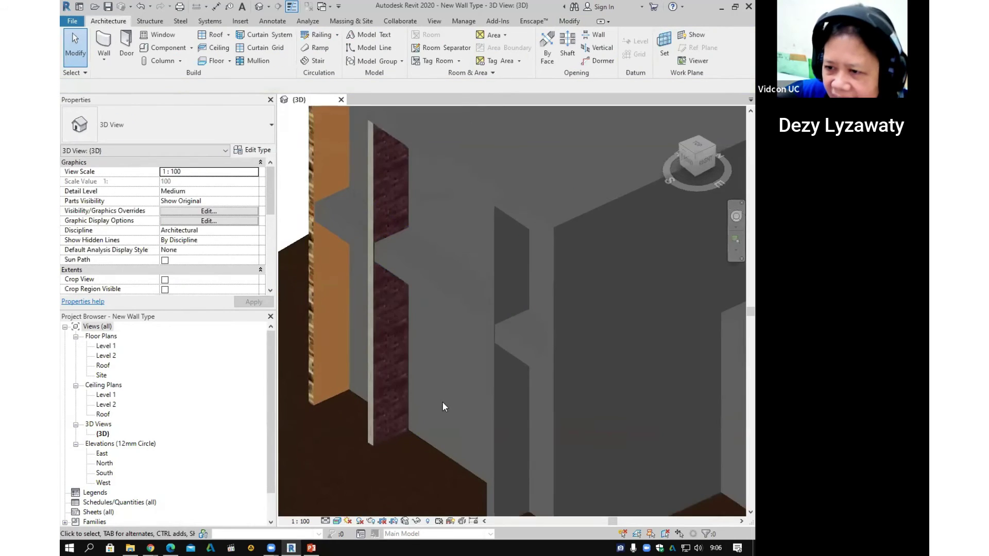
{"action": "middle_click_drag", "start_coordinate": [444, 406], "coordinate": [458, 349]}
{"action": "left_click", "coordinate": [400, 361]}
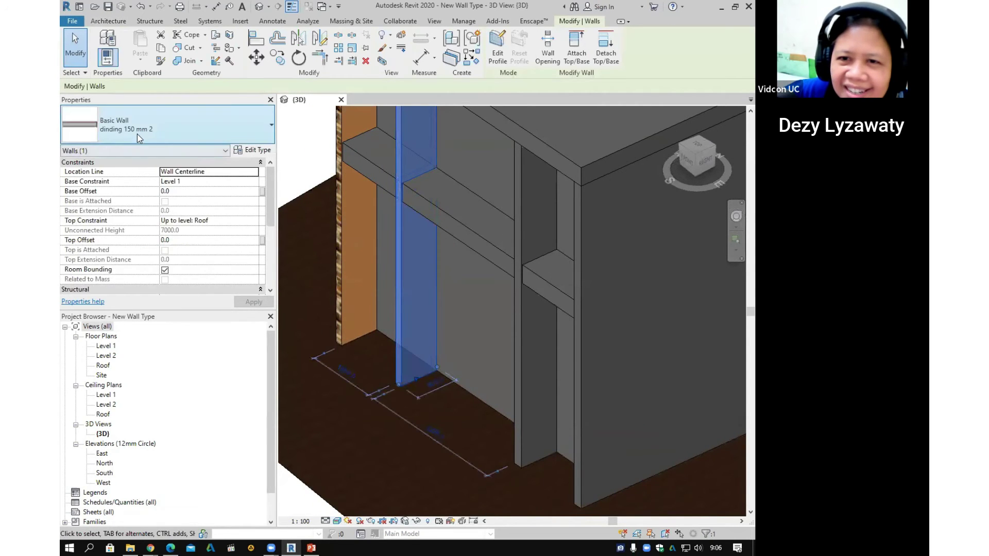
{"action": "left_click", "coordinate": [143, 135]}
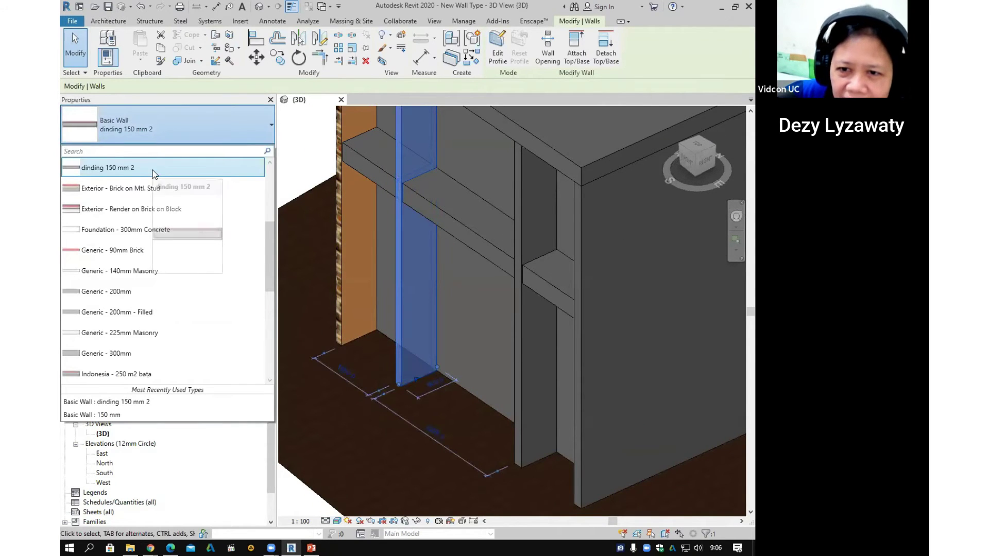
{"action": "scroll", "coordinate": [152, 174], "scroll_direction": "down", "scroll_amount": 1}
{"action": "scroll", "coordinate": [153, 175], "scroll_direction": "down", "scroll_amount": 4}
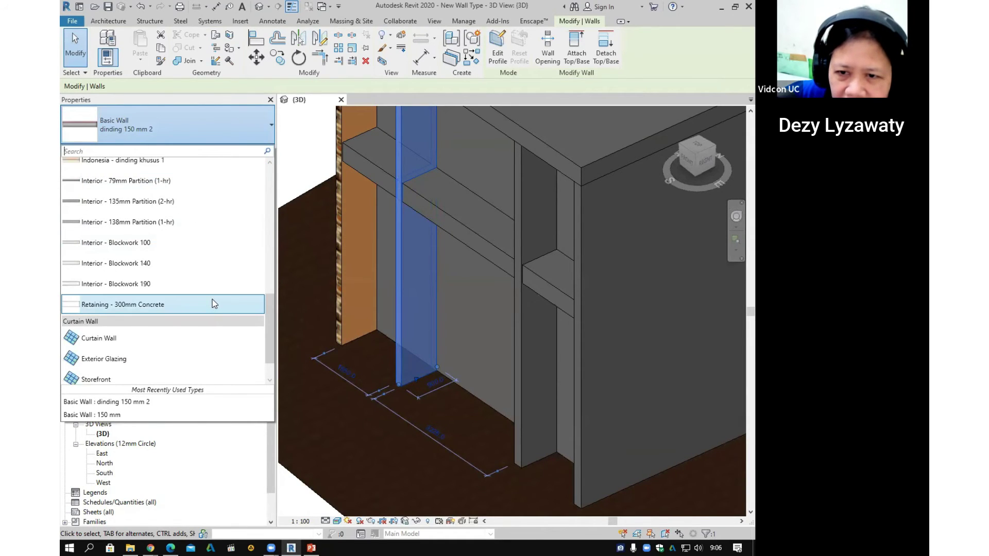
{"action": "key", "text": "Escape"}
{"action": "key", "text": "Escape"}
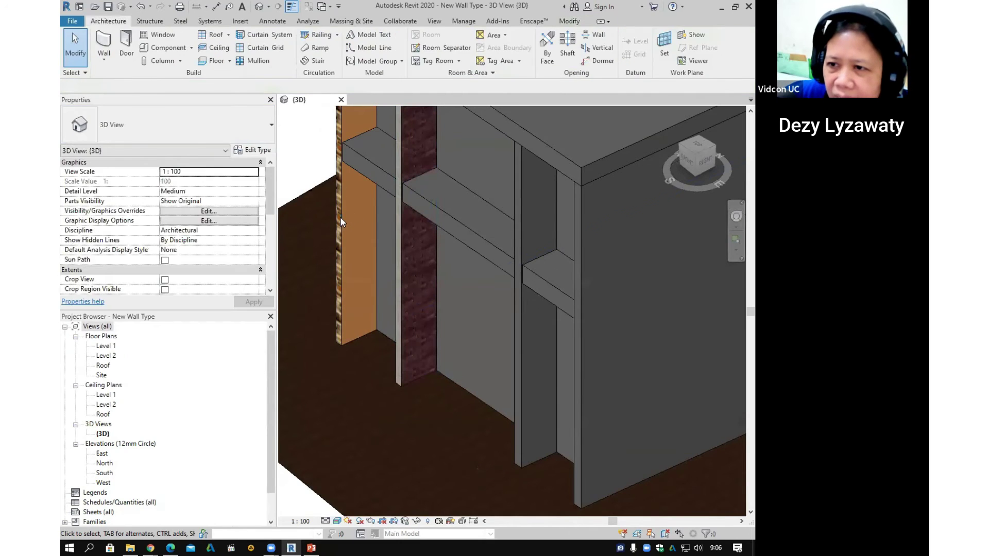
{"action": "left_click", "coordinate": [340, 218]}
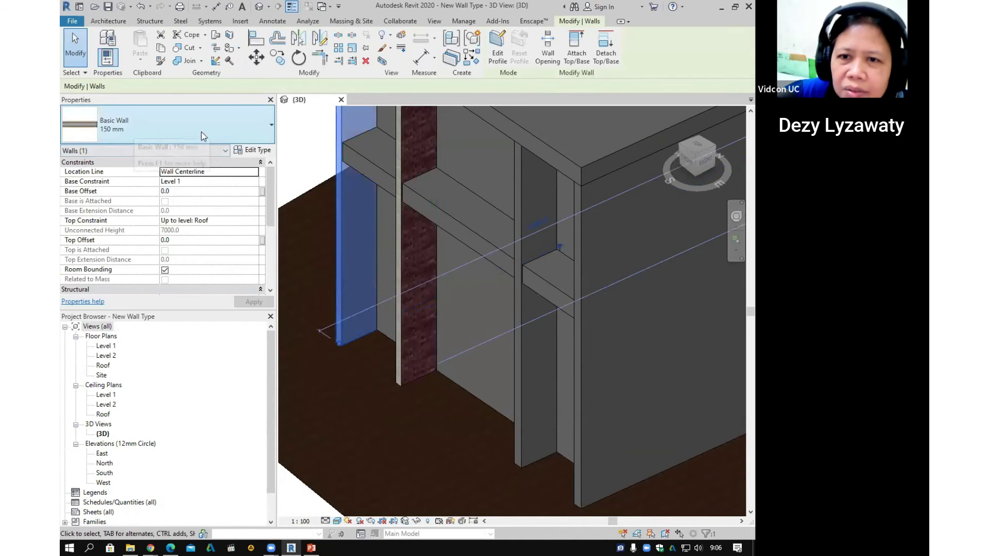
{"action": "left_click", "coordinate": [286, 125]}
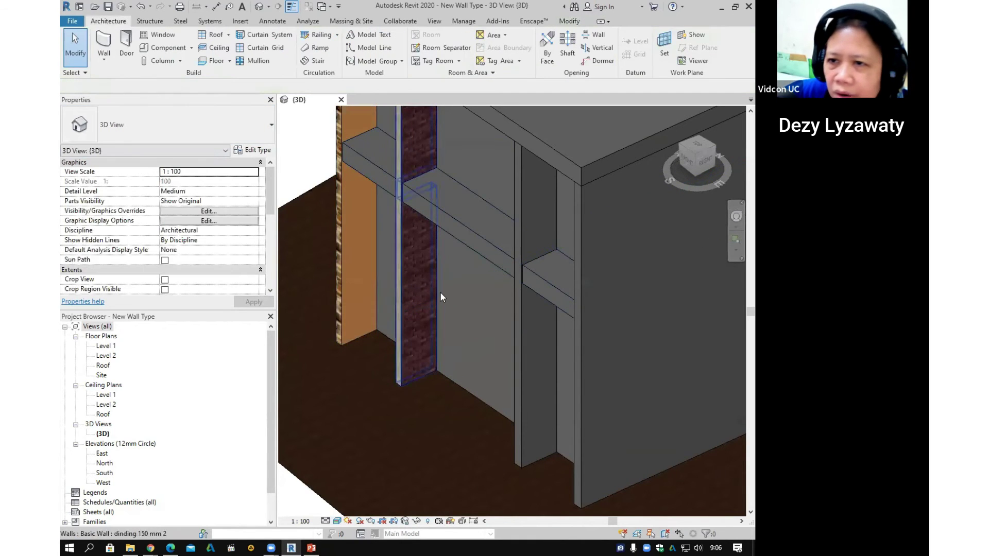
Step: Change the short projecting wall's type to dinding 150 mm and deselect it
{"action": "left_click", "coordinate": [401, 279]}
{"action": "left_click", "coordinate": [168, 123]}
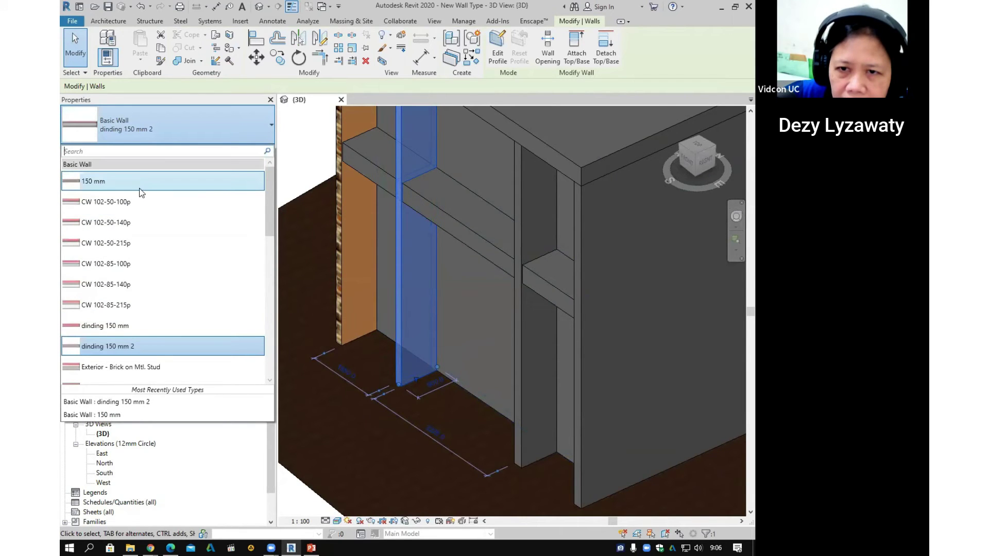
{"action": "left_click", "coordinate": [124, 332]}
{"action": "key", "text": "Escape"}
Step: Assign the custom 150 mm wall type to the same projecting wall and deselect it
{"action": "left_click", "coordinate": [409, 333]}
{"action": "left_click", "coordinate": [118, 130]}
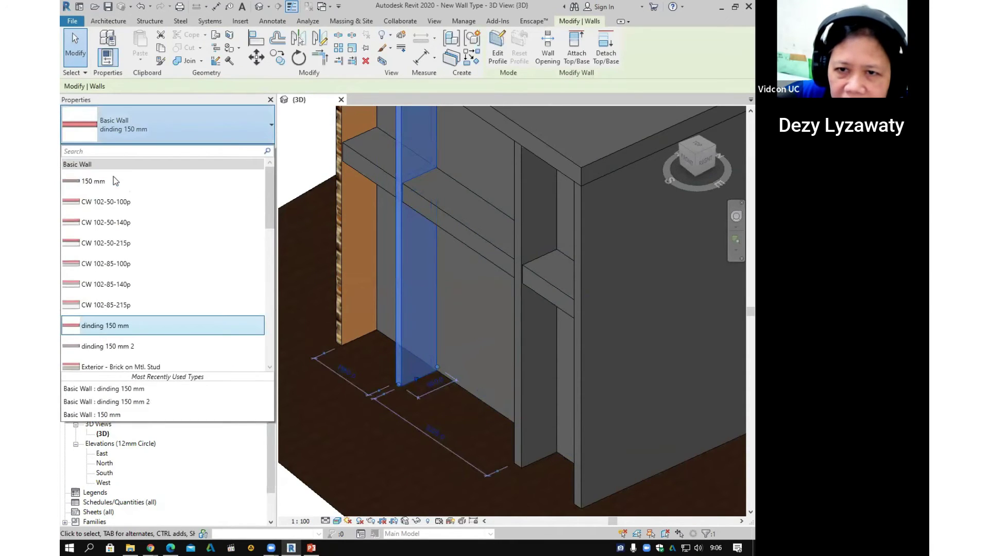
{"action": "left_click", "coordinate": [103, 181]}
{"action": "key", "text": "Escape"}
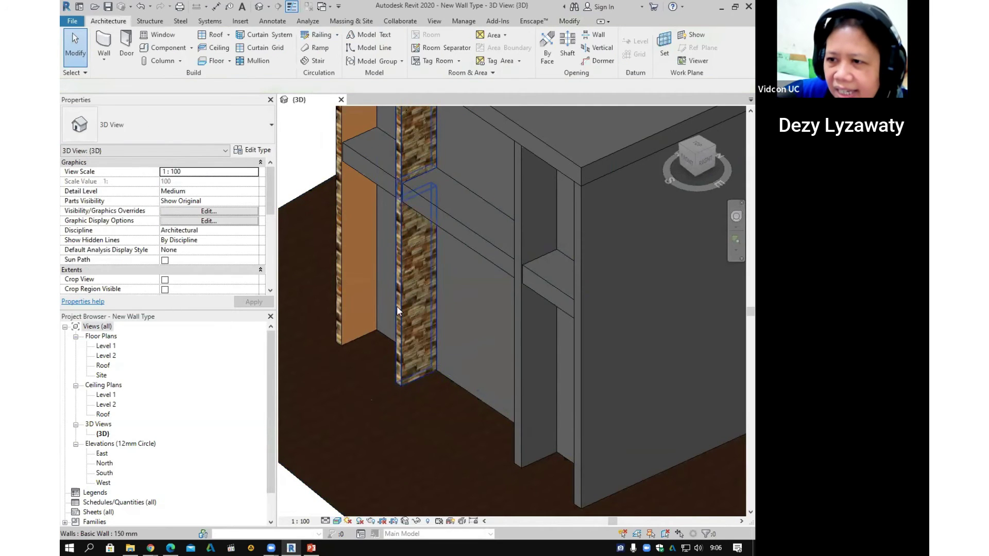
Step: Review the outer wall beside the changed projecting wall and the wall types available for it, leaving its type as is
{"action": "scroll", "coordinate": [395, 333], "scroll_direction": "down", "scroll_amount": 5}
{"action": "mouse_move", "coordinate": [396, 332]}
{"action": "middle_mouse_down", "text": "shift"}
{"action": "mouse_move", "coordinate": [612, 313]}
{"action": "mouse_move", "coordinate": [412, 335]}
{"action": "middle_mouse_up", "text": "shift"}
{"action": "scroll", "coordinate": [402, 342], "scroll_direction": "up", "scroll_amount": 3}
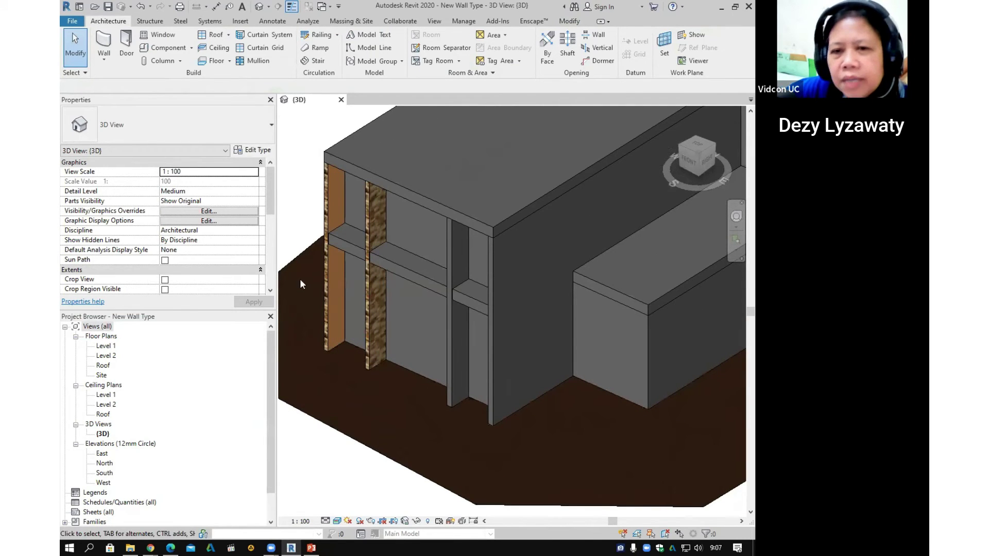
{"action": "left_click", "coordinate": [330, 275]}
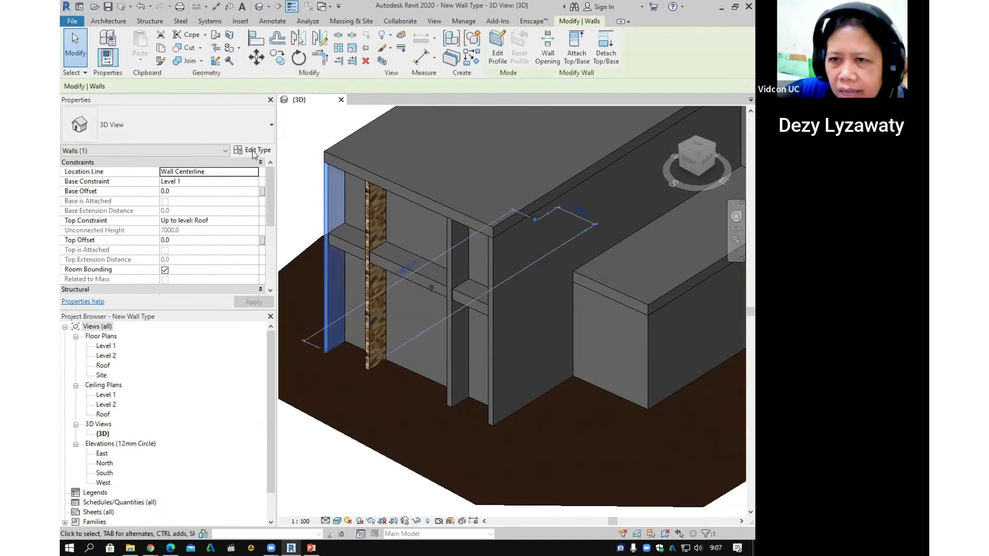
{"action": "left_click", "coordinate": [116, 125]}
{"action": "scroll", "coordinate": [135, 304], "scroll_direction": "down", "scroll_amount": 2}
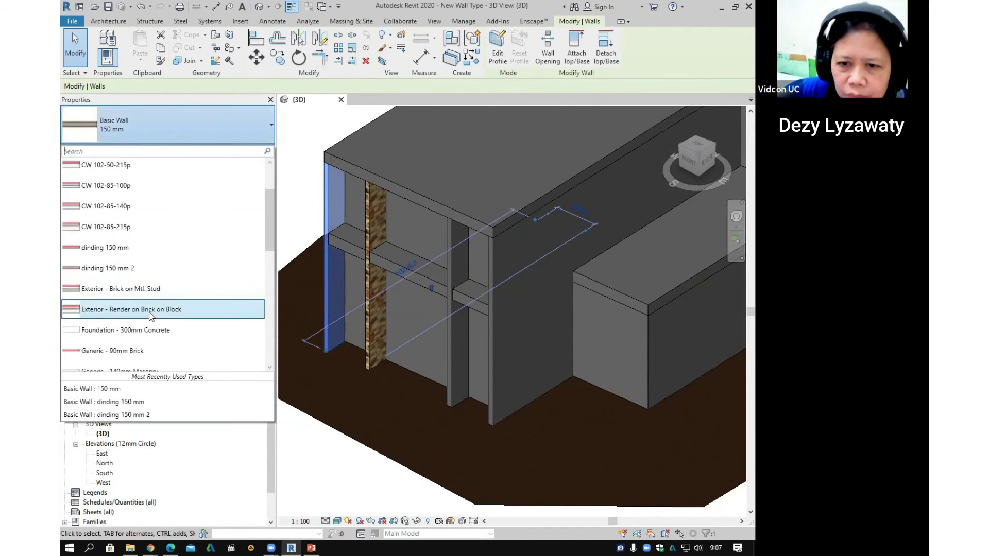
{"action": "mouse_move", "coordinate": [125, 252]}
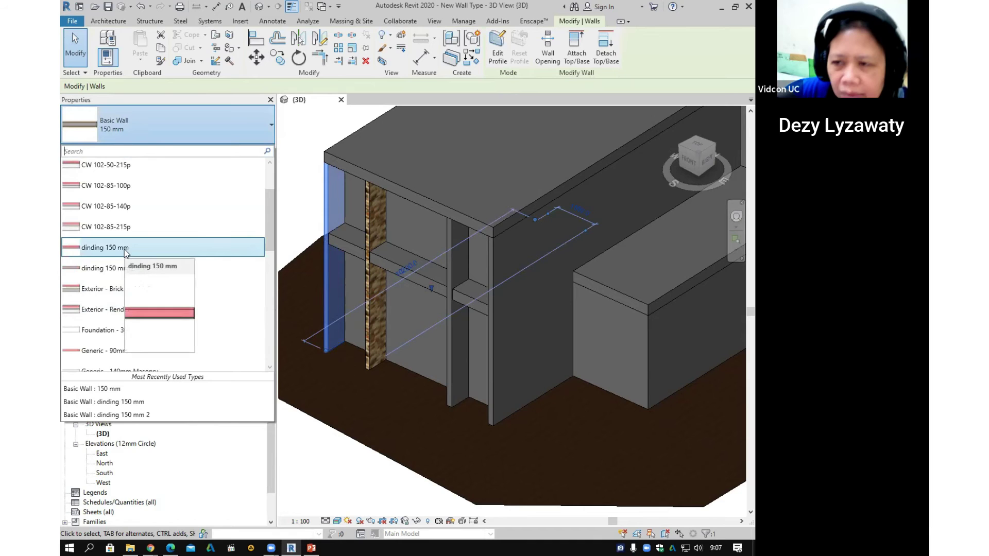
{"action": "left_click", "coordinate": [308, 216]}
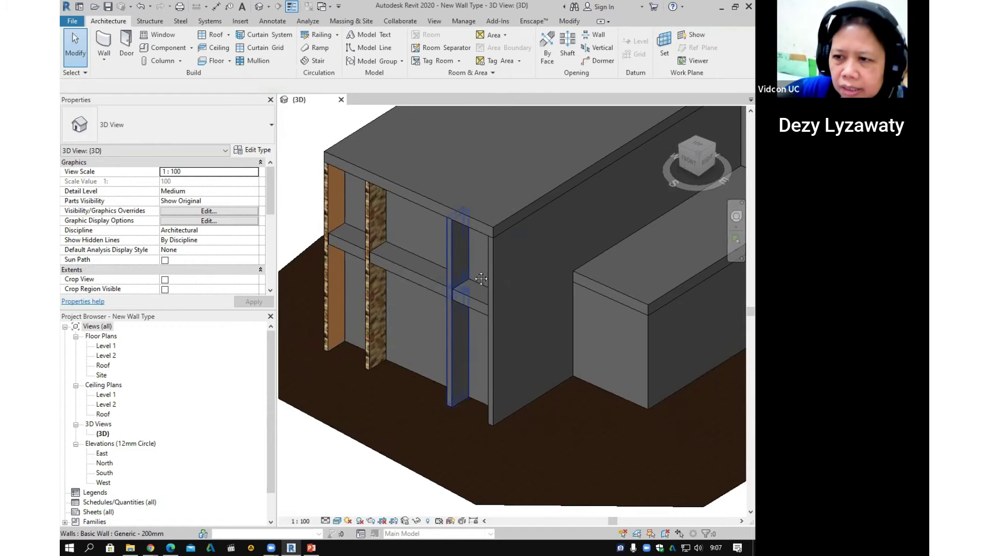
Step: Open the Level 1 floor plan and set its detail level to Medium
{"action": "middle_click_drag", "start_coordinate": [465, 273], "coordinate": [505, 296]}
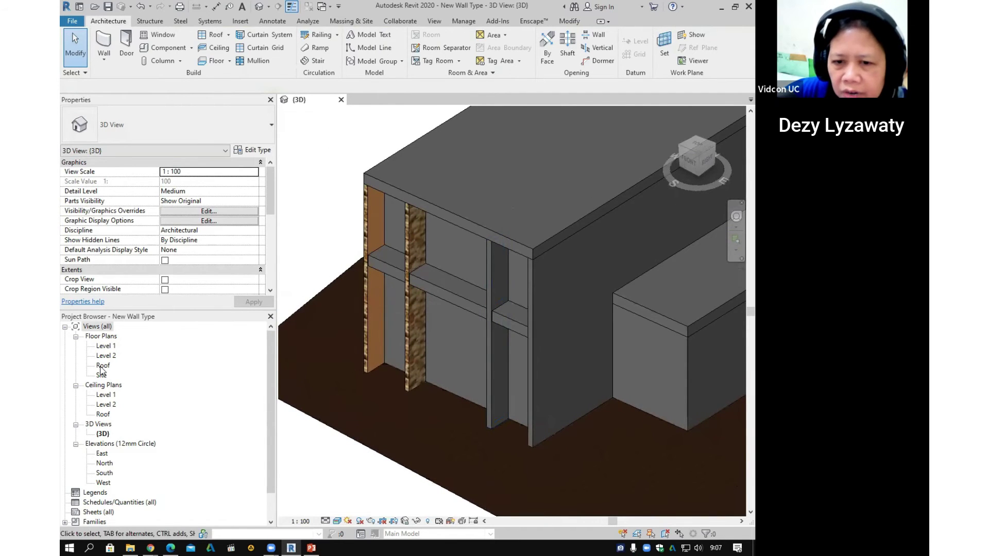
{"action": "double_click", "coordinate": [106, 345]}
{"action": "scroll", "coordinate": [331, 381], "scroll_direction": "up", "scroll_amount": 3}
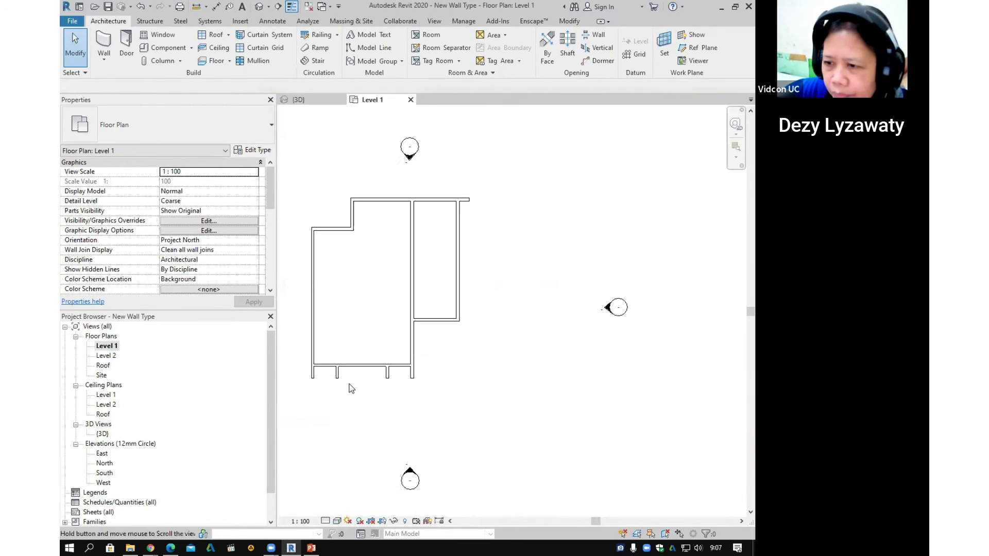
{"action": "scroll", "coordinate": [332, 382], "scroll_direction": "up", "scroll_amount": 4}
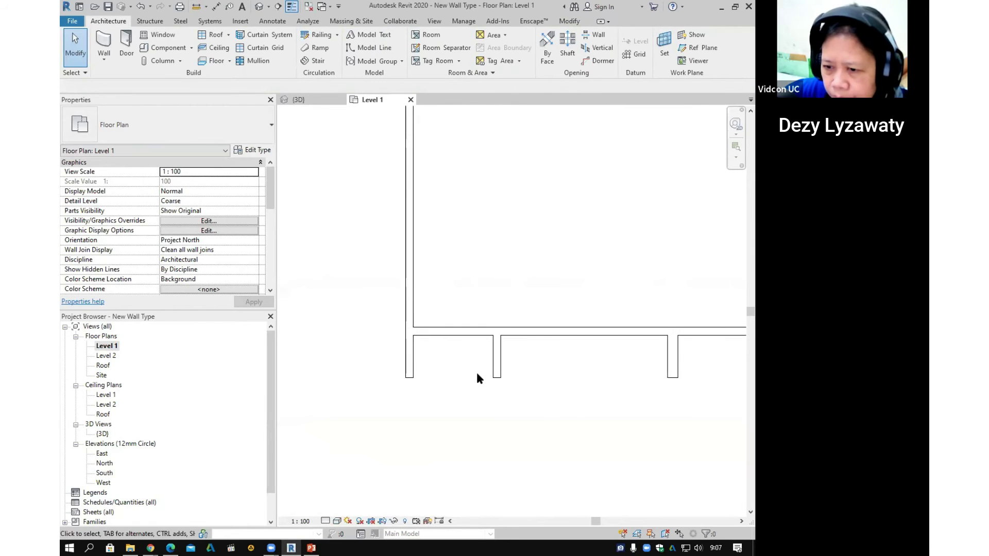
{"action": "scroll", "coordinate": [488, 358], "scroll_direction": "up", "scroll_amount": 3}
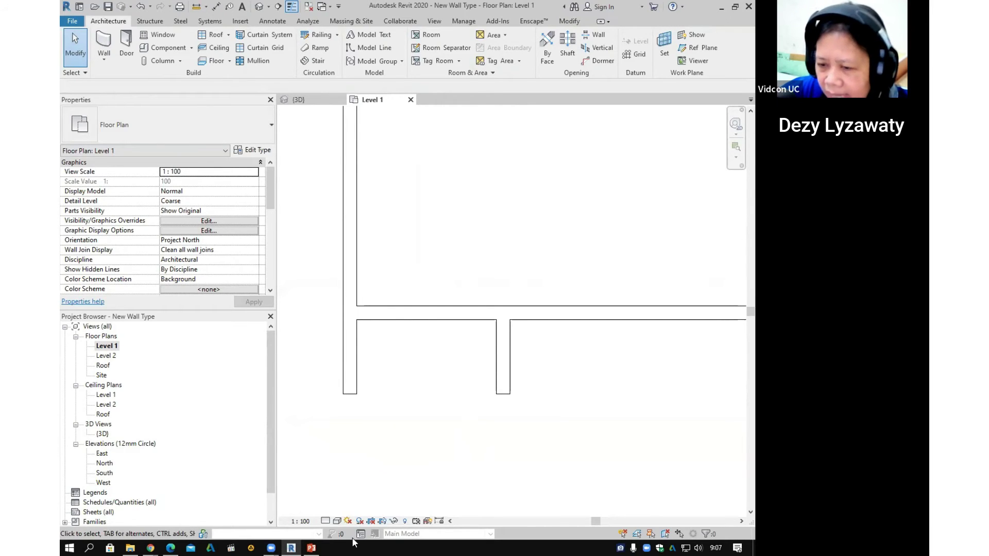
{"action": "left_click", "coordinate": [325, 521]}
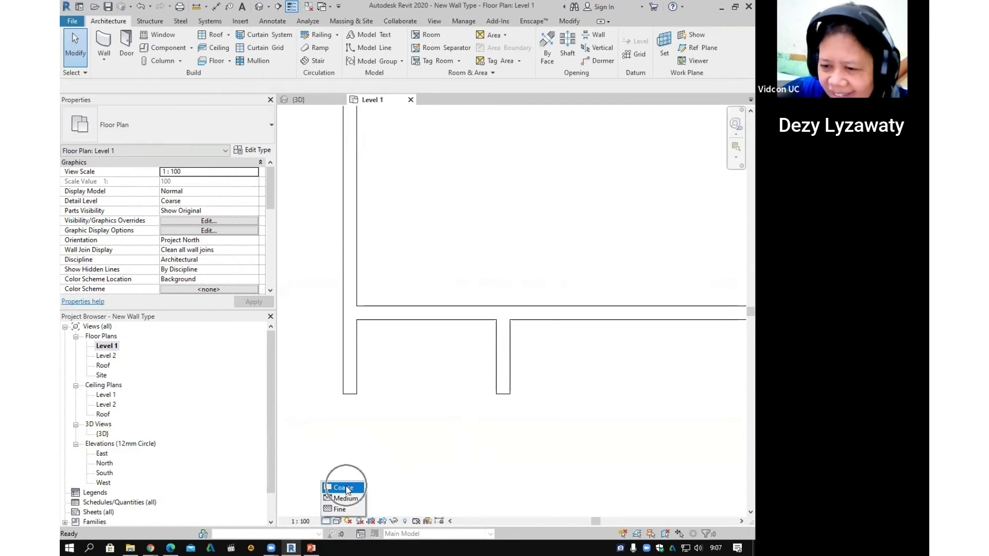
{"action": "left_click", "coordinate": [346, 503]}
Step: Change the short Generic - 200mm wall at the far end of the 150 mm outer wall to the 150 mm type
{"action": "middle_click_drag", "start_coordinate": [414, 345], "coordinate": [280, 307]}
{"action": "middle_click_drag", "start_coordinate": [353, 329], "coordinate": [537, 332]}
{"action": "scroll", "coordinate": [394, 266], "scroll_direction": "down", "scroll_amount": 2}
{"action": "middle_click_drag", "start_coordinate": [428, 185], "coordinate": [425, 395]}
{"action": "middle_click_drag", "start_coordinate": [370, 188], "coordinate": [381, 258]}
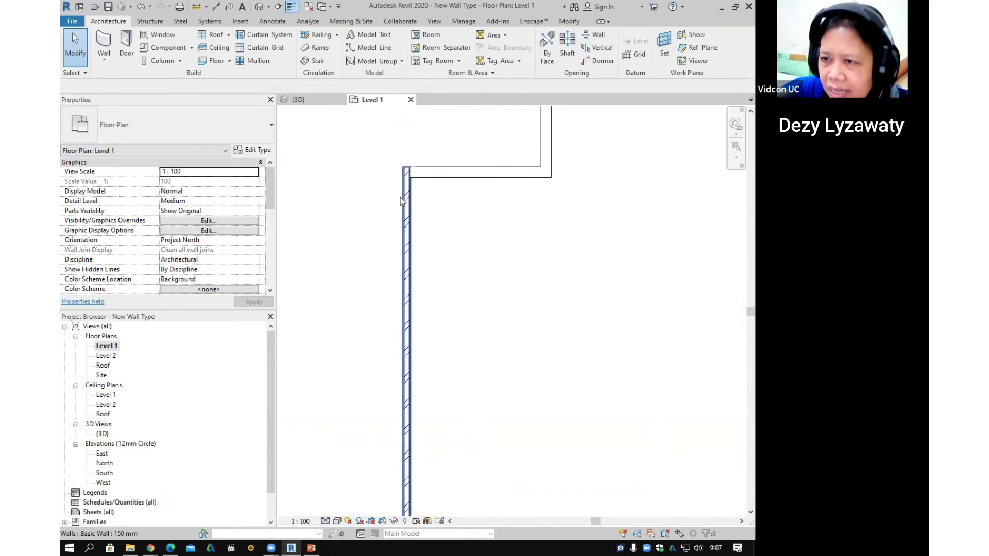
{"action": "left_click", "coordinate": [432, 174]}
{"action": "left_click", "coordinate": [190, 129]}
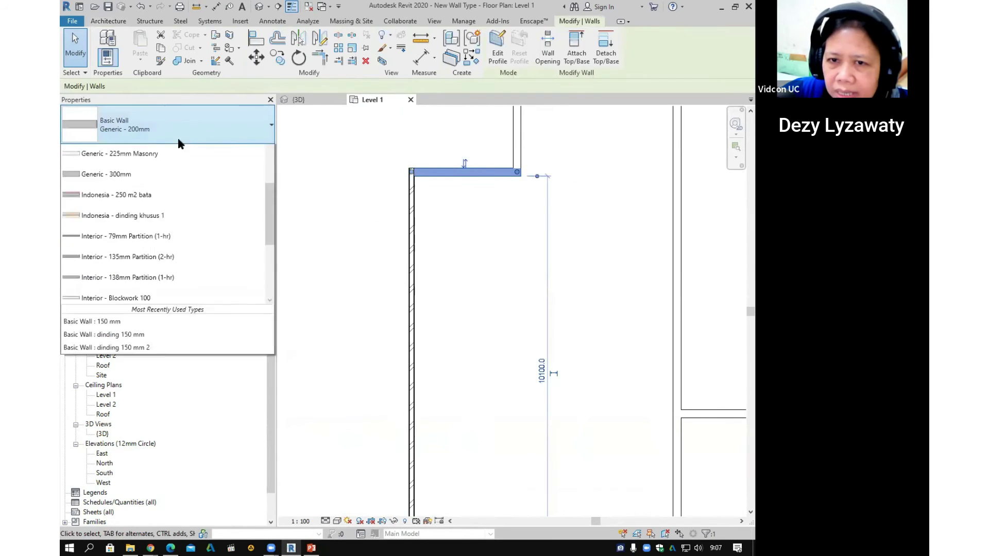
{"action": "scroll", "coordinate": [155, 177], "scroll_direction": "up", "scroll_amount": 7}
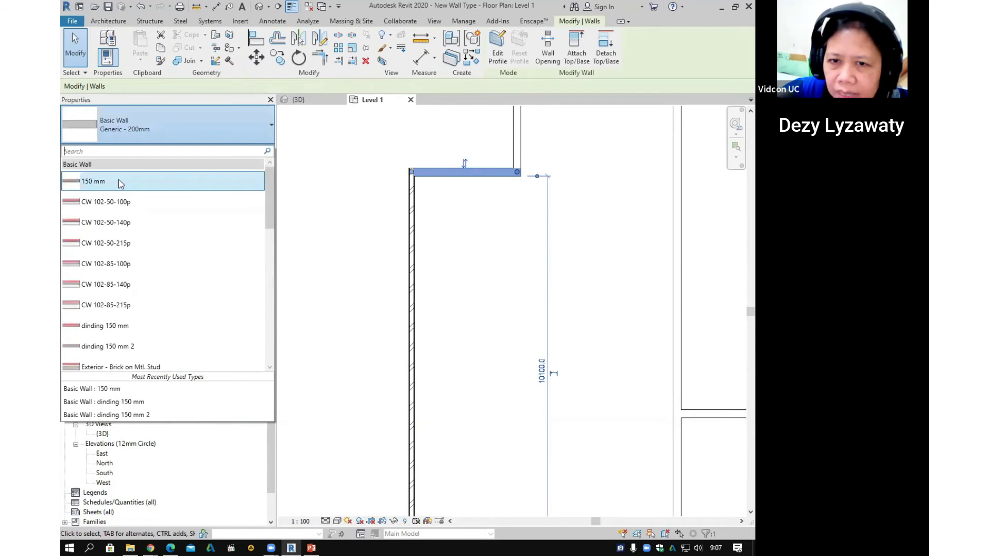
{"action": "left_click", "coordinate": [119, 182]}
{"action": "left_click", "coordinate": [454, 249]}
{"action": "scroll", "coordinate": [430, 173], "scroll_direction": "down", "scroll_amount": 2}
{"action": "middle_click_drag", "start_coordinate": [461, 269], "coordinate": [420, 176]}
{"action": "scroll", "coordinate": [393, 355], "scroll_direction": "up", "scroll_amount": 2}
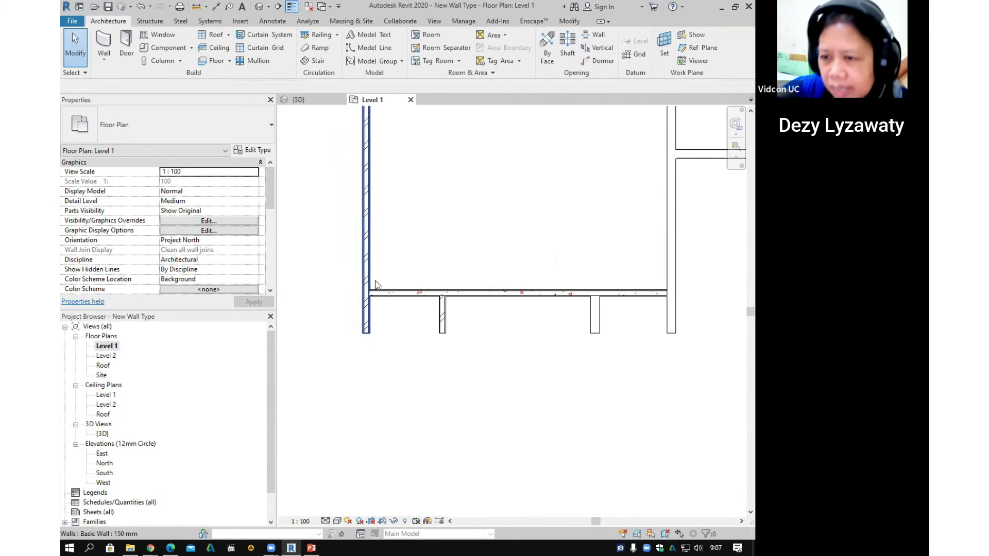
Step: Compare how the walls display in the Level 1 plan at Coarse and Medium detail levels, leaving the plan at Medium
{"action": "scroll", "coordinate": [375, 282], "scroll_direction": "down", "scroll_amount": 2}
{"action": "middle_click_drag", "start_coordinate": [492, 255], "coordinate": [462, 357]}
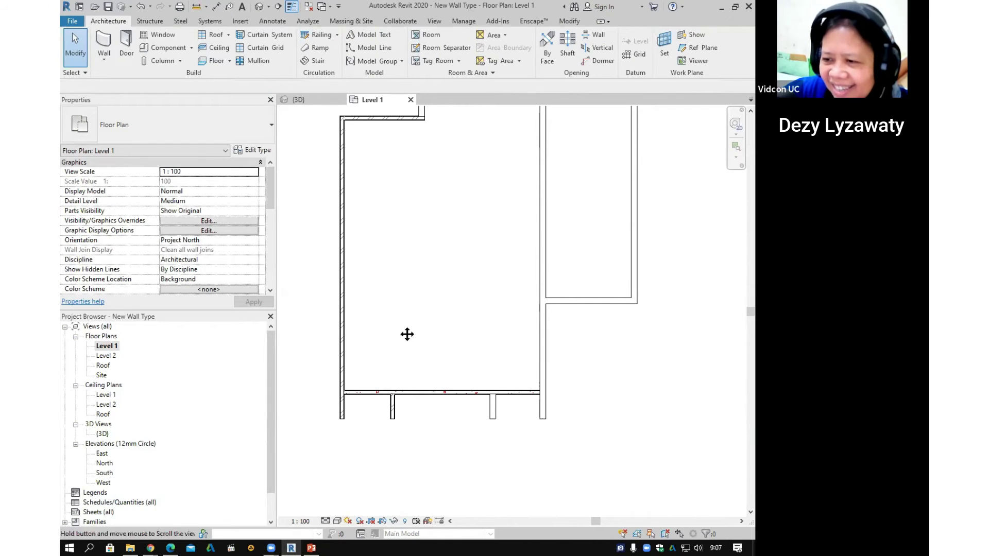
{"action": "middle_click_drag", "start_coordinate": [406, 334], "coordinate": [410, 331]}
{"action": "scroll", "coordinate": [413, 417], "scroll_direction": "up", "scroll_amount": 2}
{"action": "middle_click_drag", "start_coordinate": [363, 392], "coordinate": [432, 406]}
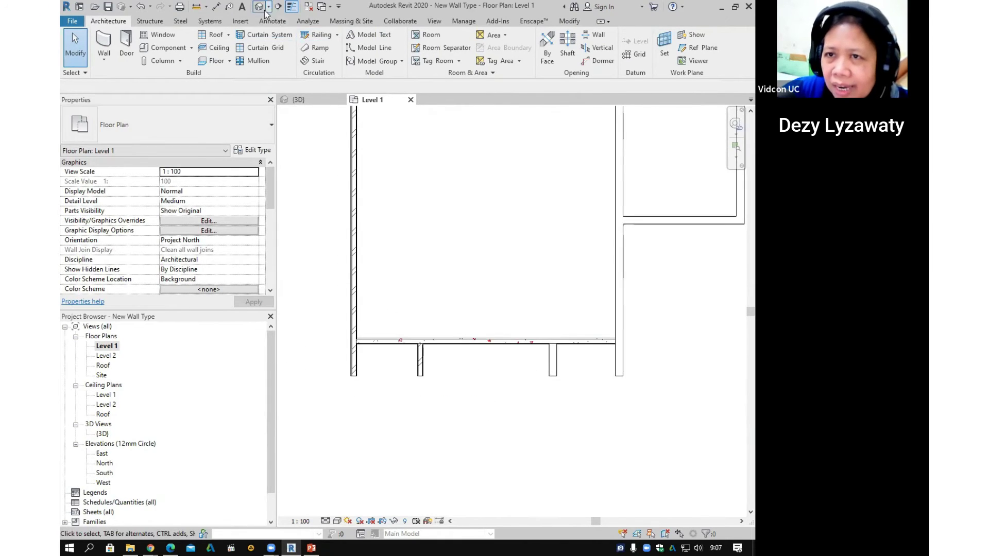
{"action": "left_click", "coordinate": [326, 521]}
{"action": "left_click", "coordinate": [335, 490]}
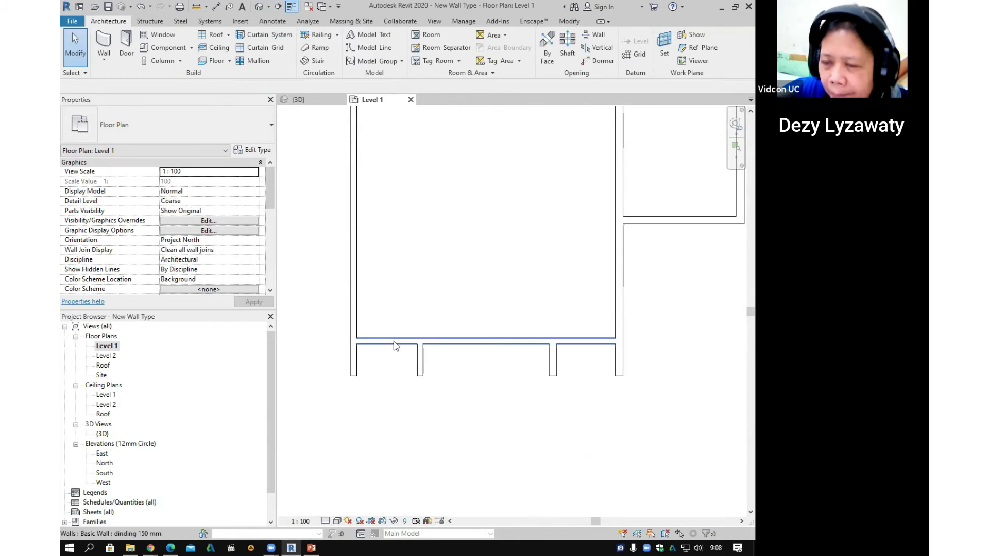
{"action": "left_click", "coordinate": [325, 521]}
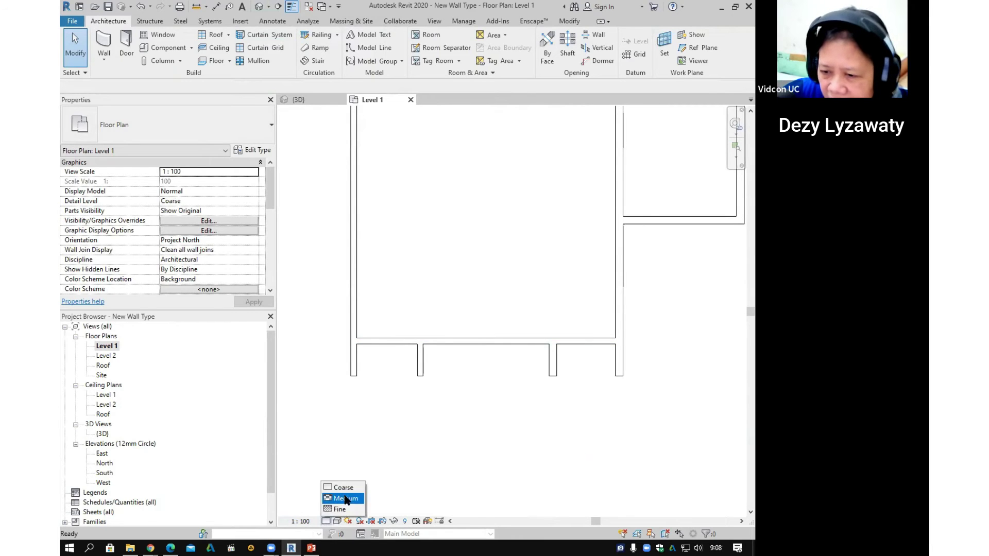
{"action": "left_click", "coordinate": [345, 498]}
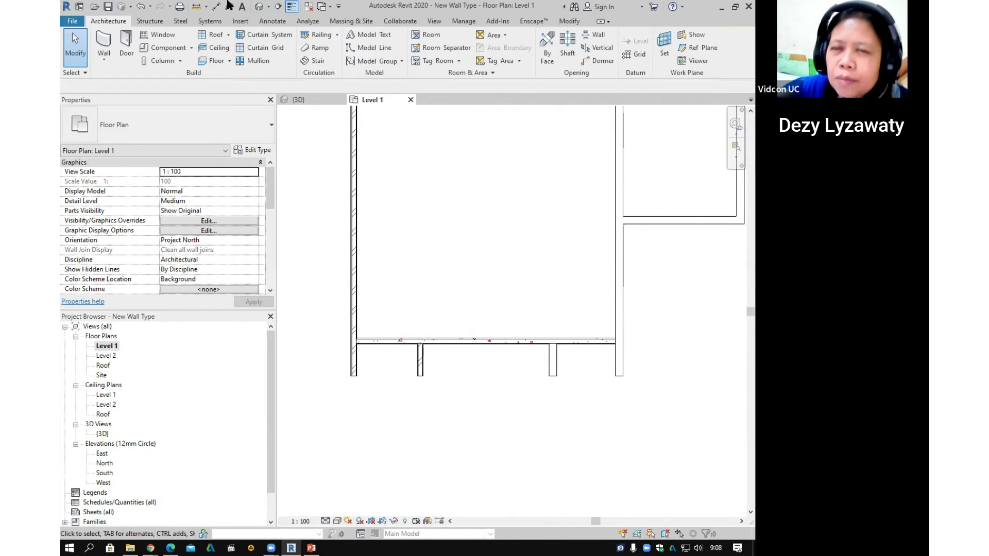
Step: In the 3D view, match the 150 mm outer wall's type onto the recessed front wall, the remaining projecting wall and the opposite outer wall
{"action": "left_click", "coordinate": [264, 8]}
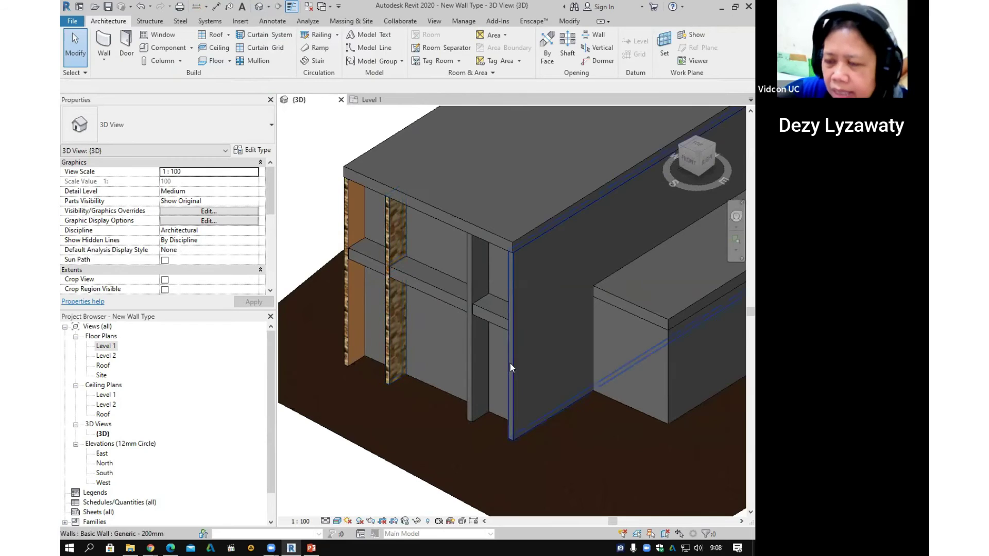
{"action": "left_click", "coordinate": [350, 314]}
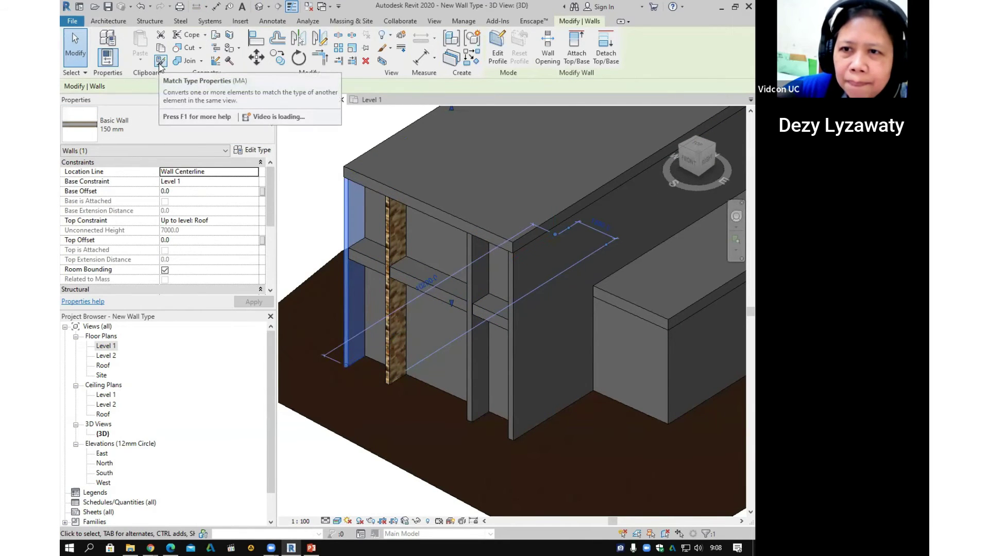
{"action": "key", "text": "ctrl"}
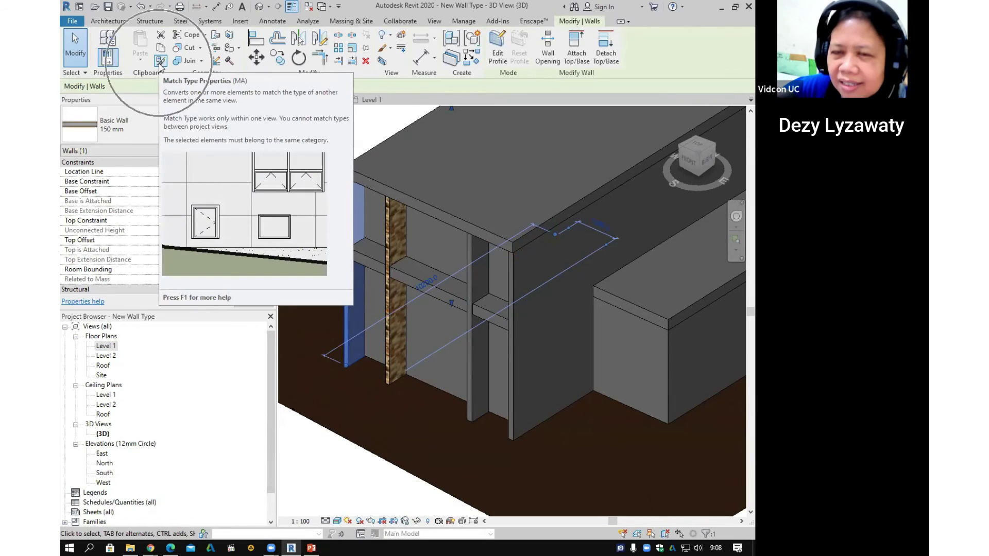
{"action": "left_click", "coordinate": [161, 62]}
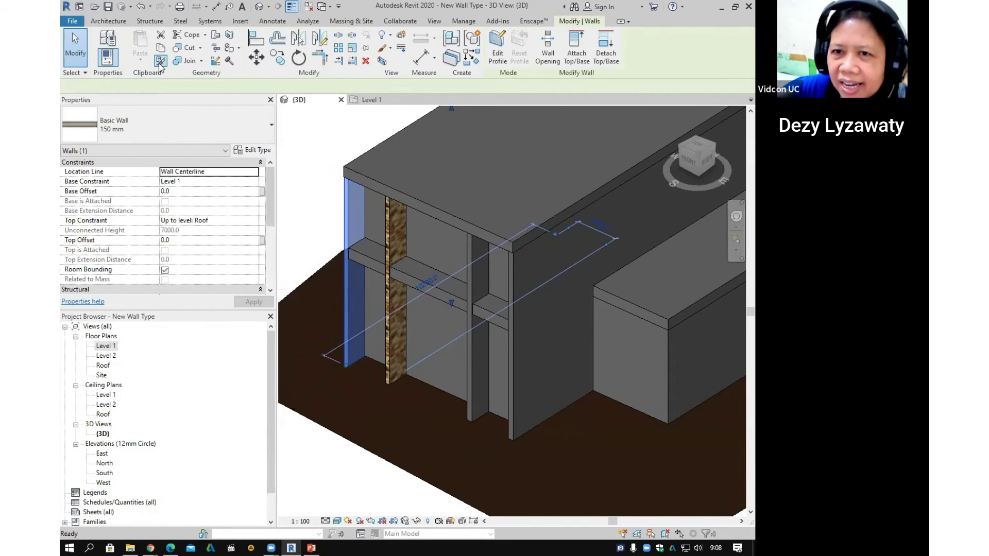
{"action": "left_click", "coordinate": [348, 305]}
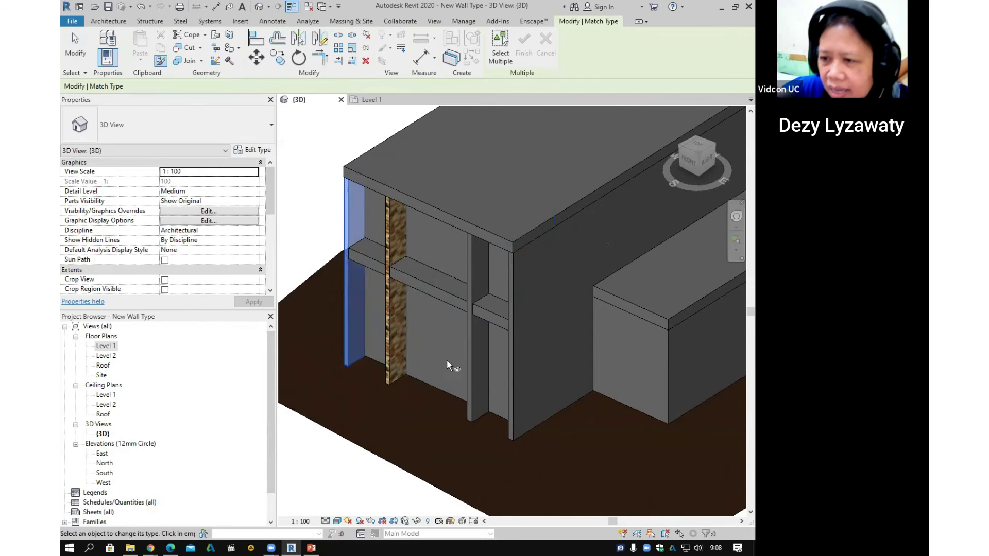
{"action": "left_click", "coordinate": [446, 359]}
{"action": "left_click", "coordinate": [344, 302]}
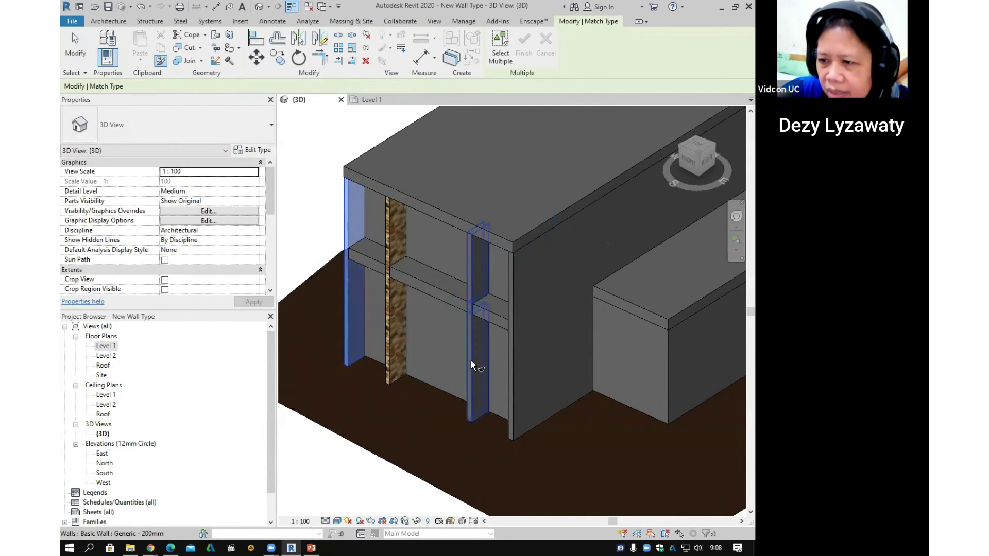
{"action": "left_click", "coordinate": [470, 361]}
{"action": "left_click", "coordinate": [517, 399]}
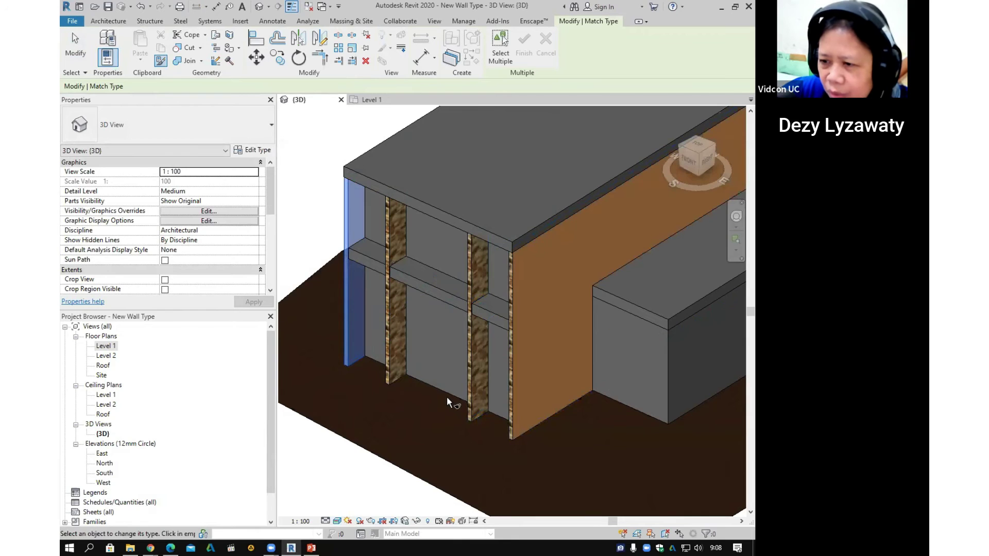
Step: Match the same 150 mm type onto the low side wing's walls and the remaining rear walls, and end type matching
{"action": "mouse_move", "coordinate": [446, 397]}
{"action": "middle_mouse_down", "text": "shift"}
{"action": "mouse_move", "coordinate": [583, 370]}
{"action": "mouse_move", "coordinate": [460, 398]}
{"action": "middle_mouse_up", "text": "shift"}
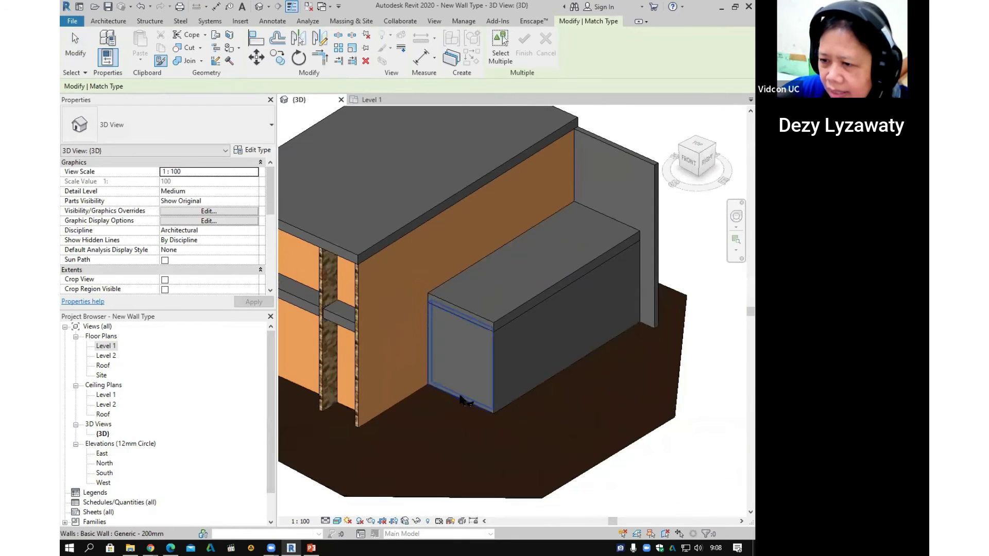
{"action": "left_click", "coordinate": [461, 399]}
{"action": "left_click", "coordinate": [543, 385]}
{"action": "scroll", "coordinate": [505, 337], "scroll_direction": "down", "scroll_amount": 4}
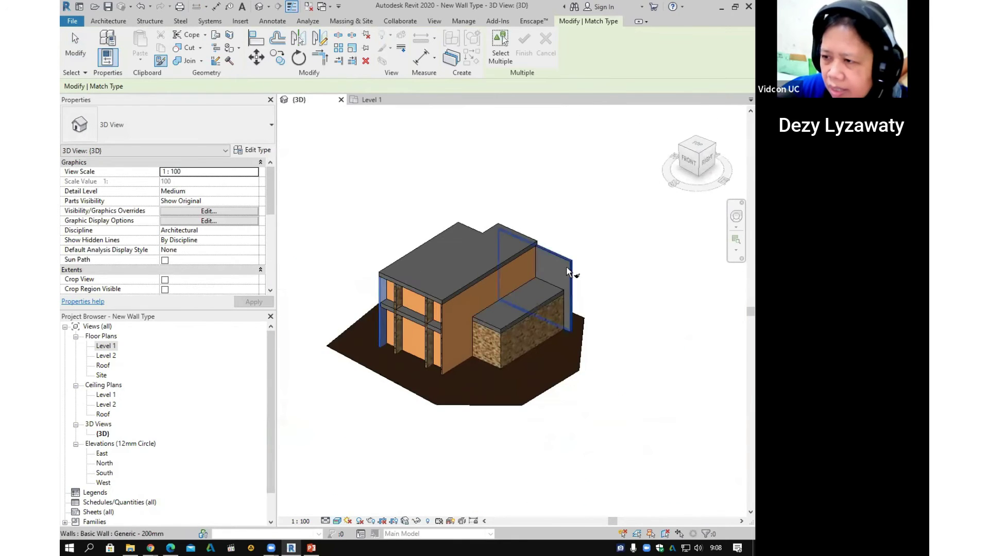
{"action": "middle_click_drag", "start_coordinate": [569, 276], "coordinate": [431, 386], "text": "shift"}
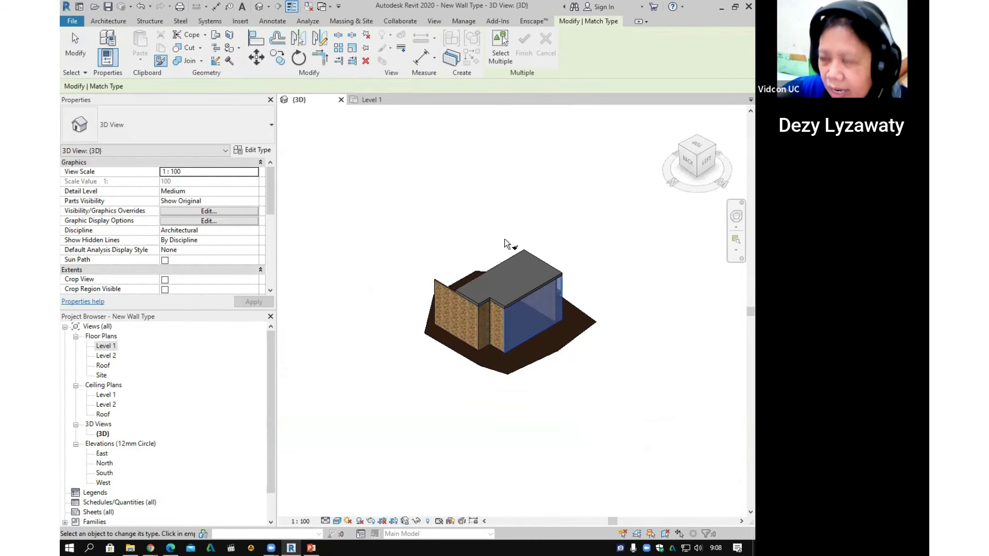
{"action": "scroll", "coordinate": [506, 240], "scroll_direction": "up", "scroll_amount": 2}
{"action": "key", "text": "Escape"}
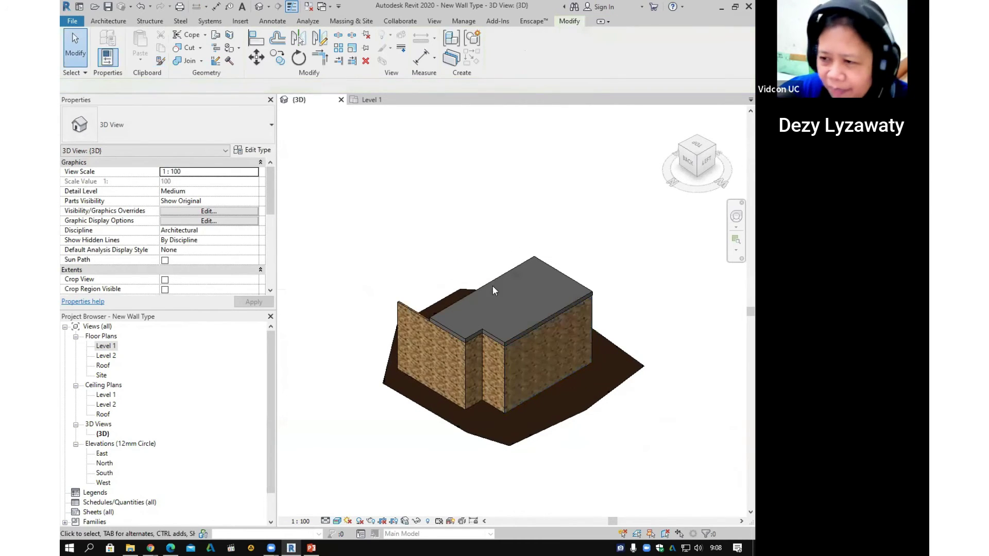
{"action": "middle_click_drag", "start_coordinate": [440, 305], "coordinate": [468, 367], "text": "shift"}
{"action": "scroll", "coordinate": [473, 366], "scroll_direction": "up", "scroll_amount": 1}
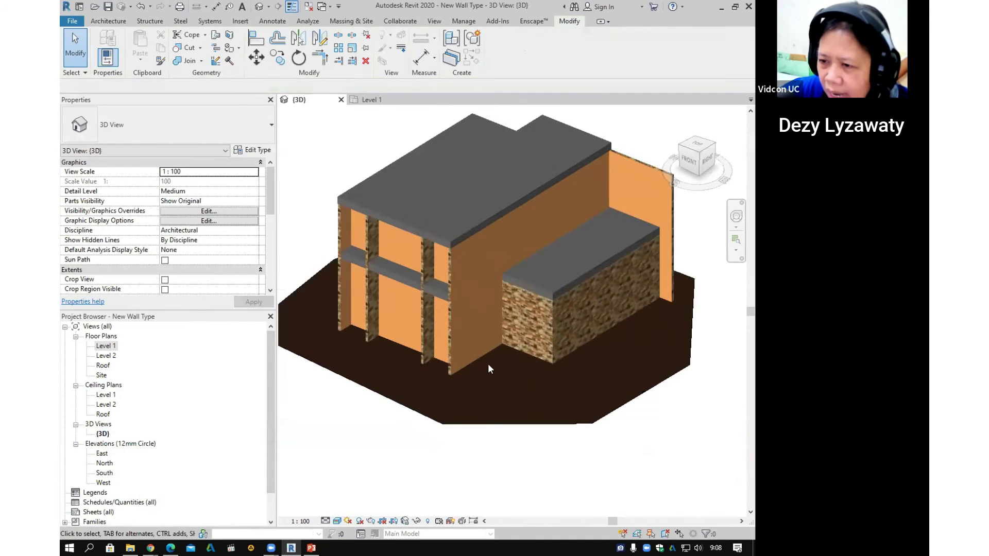
Step: Flip the orientation of the long outer wall beside the low wing in the Level 1 plan so its brick side faces outward
{"action": "left_click", "coordinate": [485, 358]}
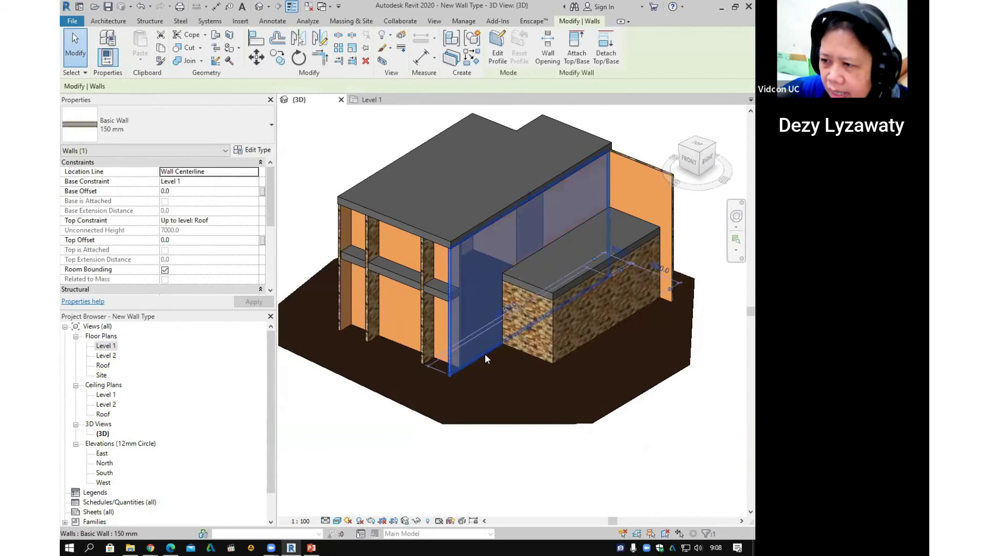
{"action": "middle_click_drag", "start_coordinate": [409, 388], "coordinate": [387, 390]}
{"action": "scroll", "coordinate": [419, 361], "scroll_direction": "up", "scroll_amount": 1}
{"action": "scroll", "coordinate": [419, 360], "scroll_direction": "up", "scroll_amount": 1}
{"action": "scroll", "coordinate": [419, 360], "scroll_direction": "down", "scroll_amount": 1}
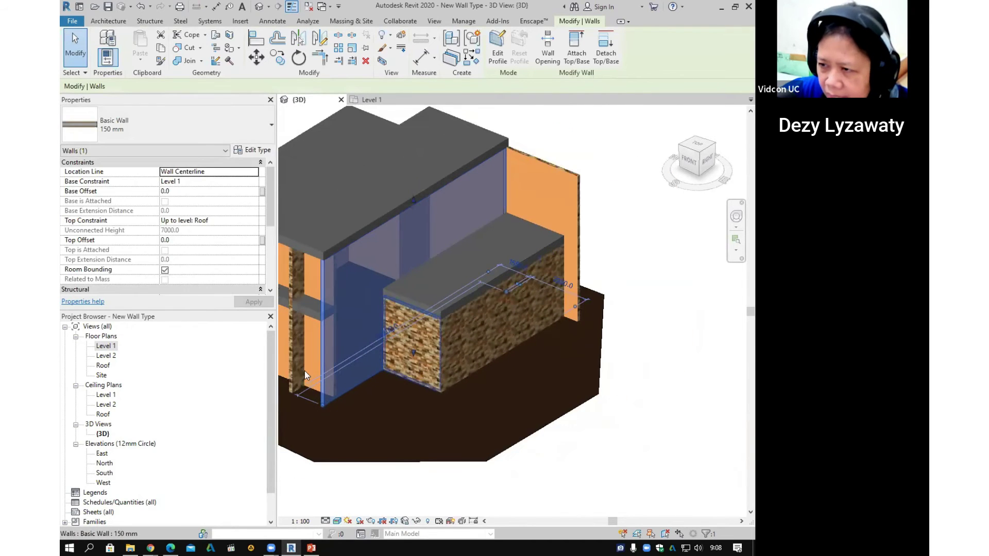
{"action": "double_click", "coordinate": [108, 347]}
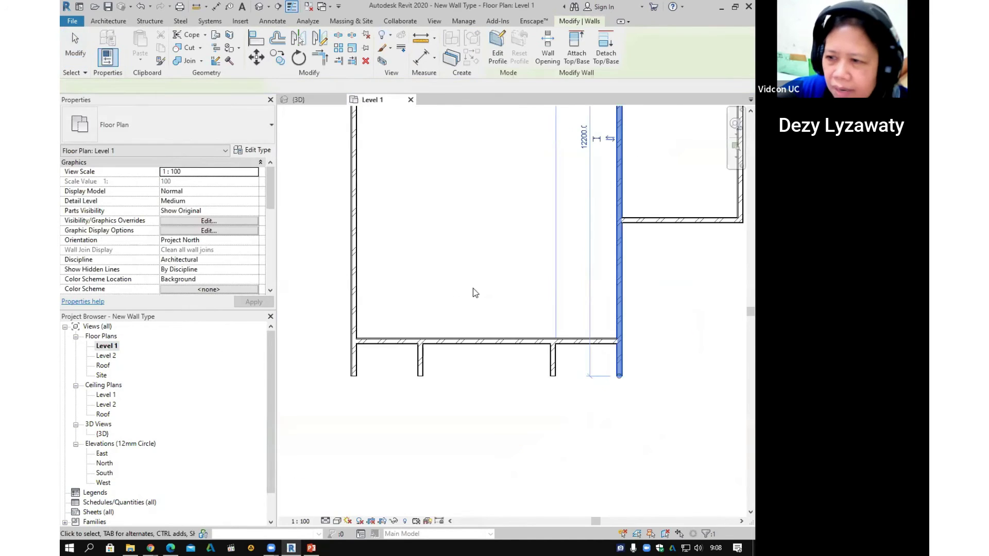
{"action": "scroll", "coordinate": [473, 290], "scroll_direction": "down", "scroll_amount": 2}
{"action": "middle_click_drag", "start_coordinate": [550, 355], "coordinate": [333, 398]}
{"action": "left_click", "coordinate": [297, 323]}
{"action": "left_click", "coordinate": [354, 315]}
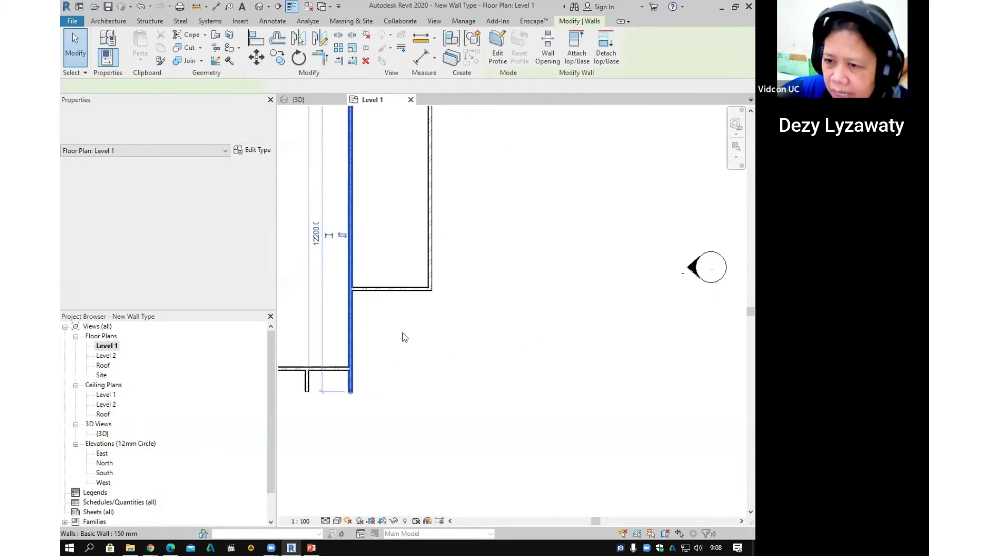
{"action": "middle_click_drag", "start_coordinate": [403, 333], "coordinate": [506, 341]}
{"action": "key", "text": "ctrl"}
{"action": "key", "text": "ctrl"}
{"action": "left_click", "coordinate": [448, 246]}
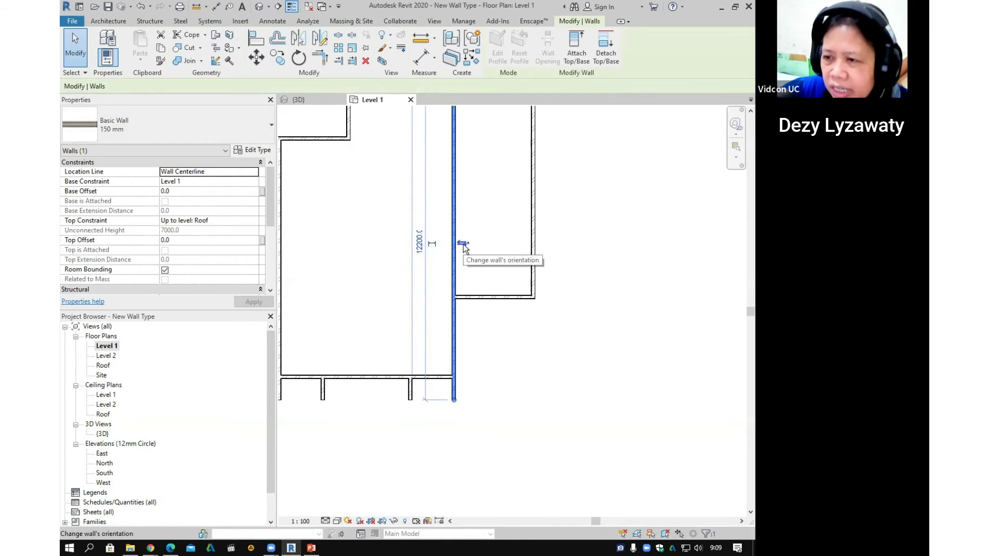
Step: Check the flipped outer wall in 3D and flip the orientation of the projecting front wall nearest it in the Level 1 plan
{"action": "left_click", "coordinate": [259, 7]}
{"action": "middle_click_drag", "start_coordinate": [709, 371], "coordinate": [402, 353], "text": "shift"}
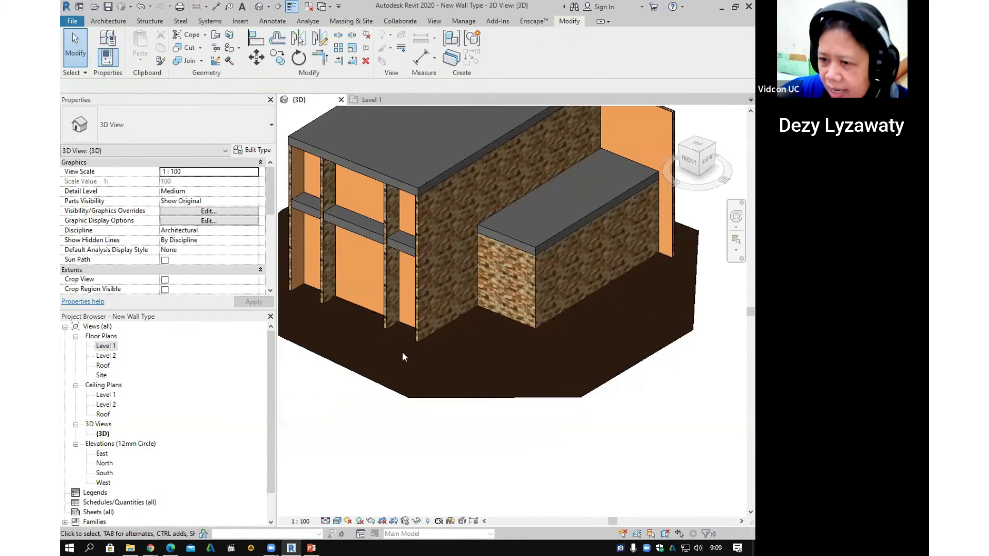
{"action": "left_click", "coordinate": [387, 324]}
{"action": "double_click", "coordinate": [106, 346]}
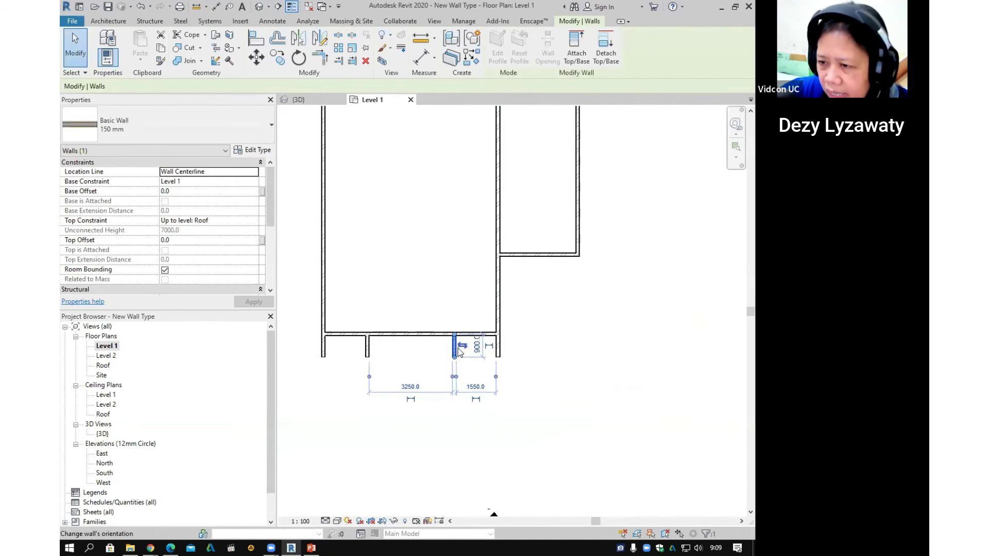
{"action": "left_click", "coordinate": [367, 349]}
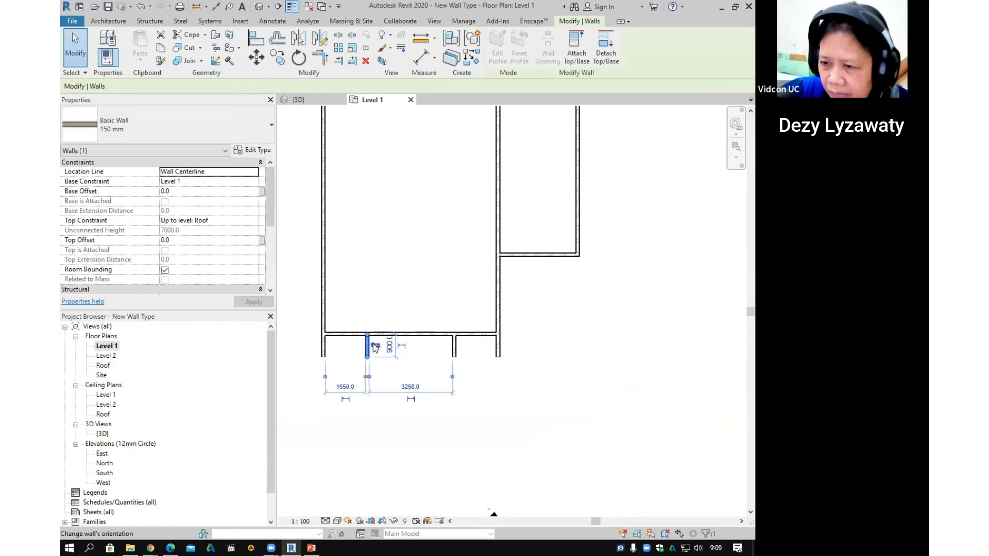
{"action": "left_click", "coordinate": [462, 347]}
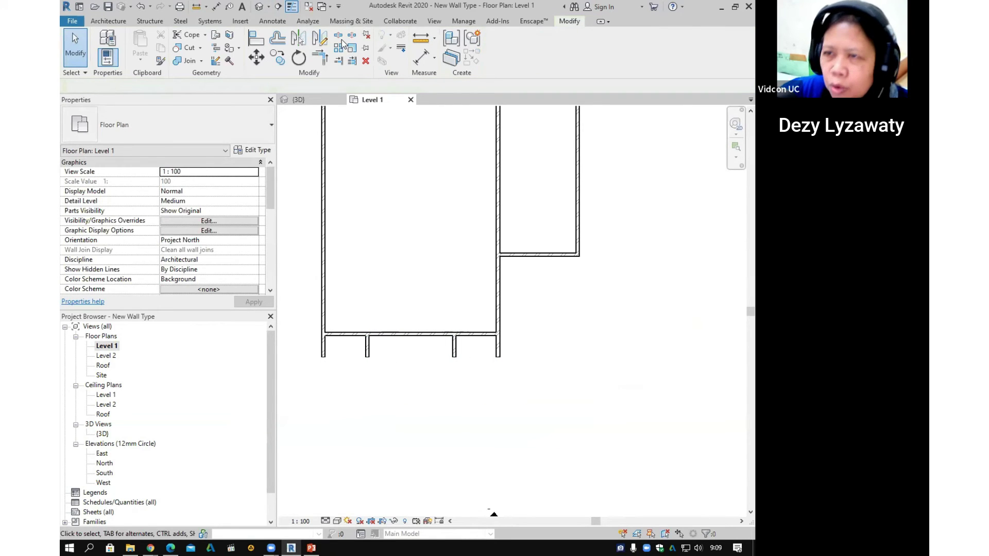
Step: In the 3D view, change both inner projecting front walls to the dinding 150 mm 2 type and deselect them
{"action": "left_click", "coordinate": [260, 10]}
{"action": "middle_click_drag", "start_coordinate": [452, 245], "coordinate": [484, 302], "text": "shift"}
{"action": "scroll", "coordinate": [440, 285], "scroll_direction": "up", "scroll_amount": 3}
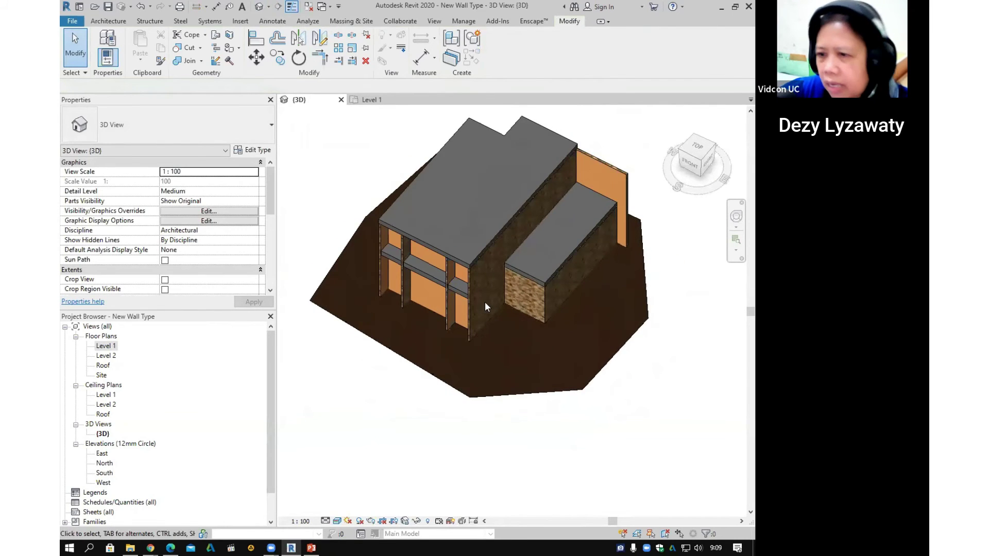
{"action": "scroll", "coordinate": [484, 302], "scroll_direction": "up", "scroll_amount": 3}
{"action": "scroll", "coordinate": [497, 296], "scroll_direction": "up", "scroll_amount": 3}
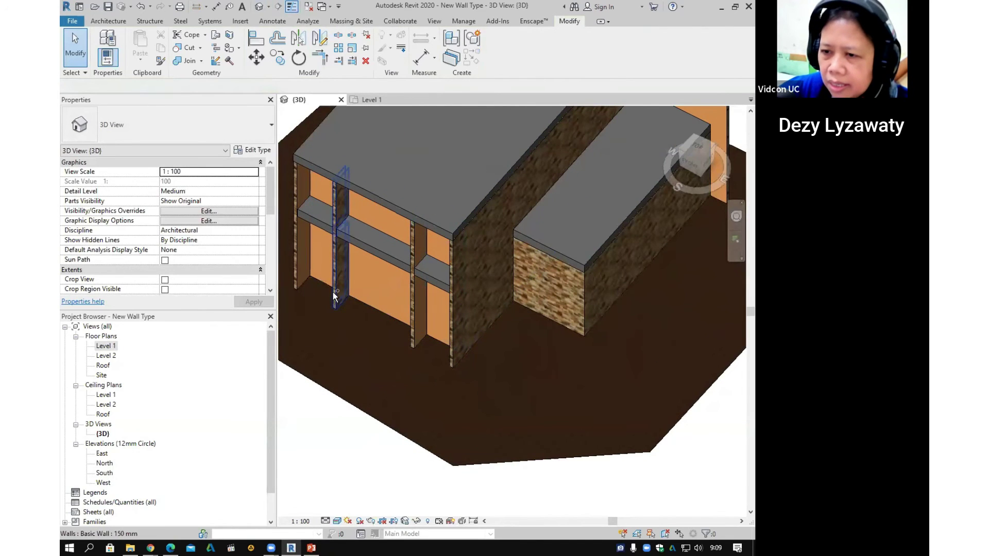
{"action": "left_click", "coordinate": [335, 293]}
{"action": "left_click", "coordinate": [418, 295], "text": "ctrl"}
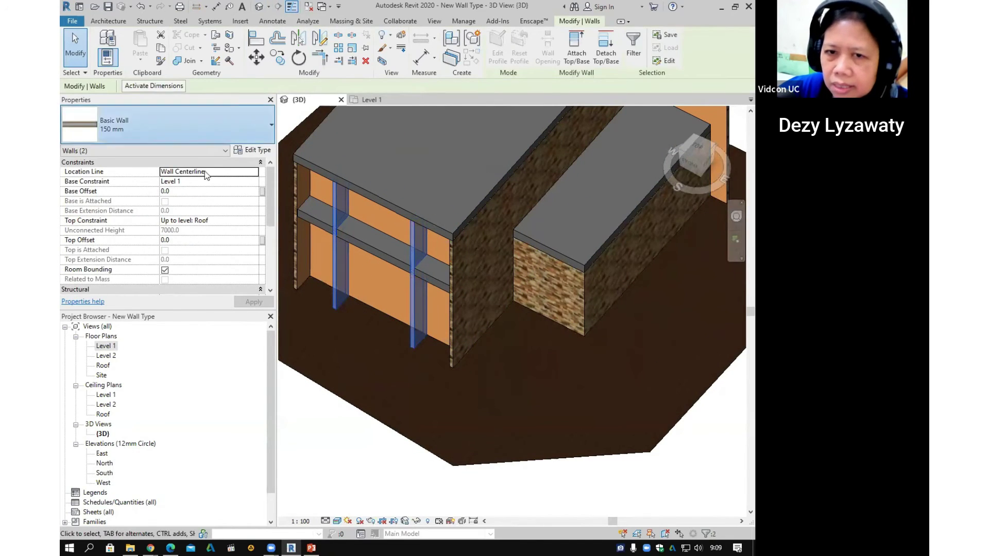
{"action": "left_click", "coordinate": [168, 125]}
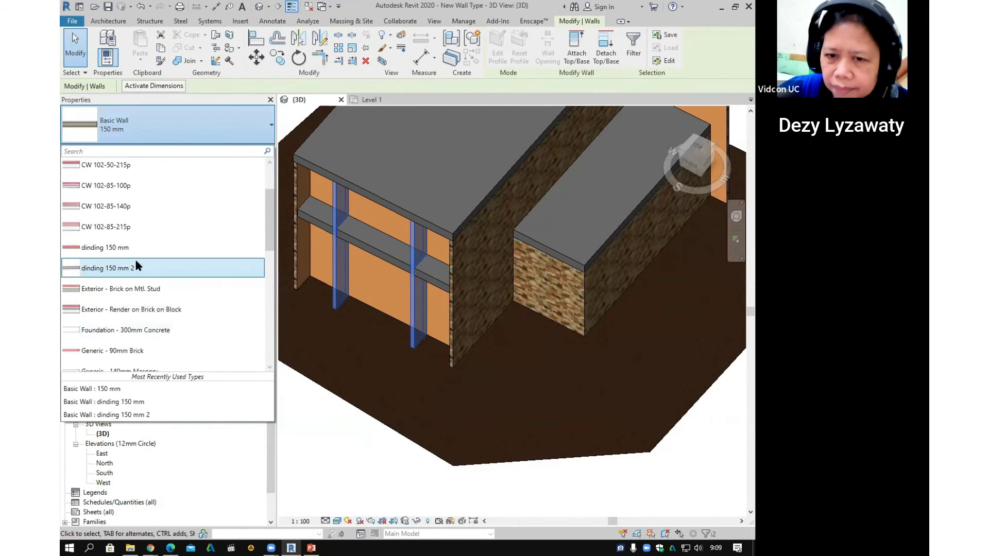
{"action": "left_click", "coordinate": [135, 265]}
{"action": "key", "text": "Escape"}
Step: Review the front walls and the brick faces of the long outer wall and low side wing in 3D
{"action": "middle_click_drag", "start_coordinate": [507, 314], "coordinate": [442, 319], "text": "shift"}
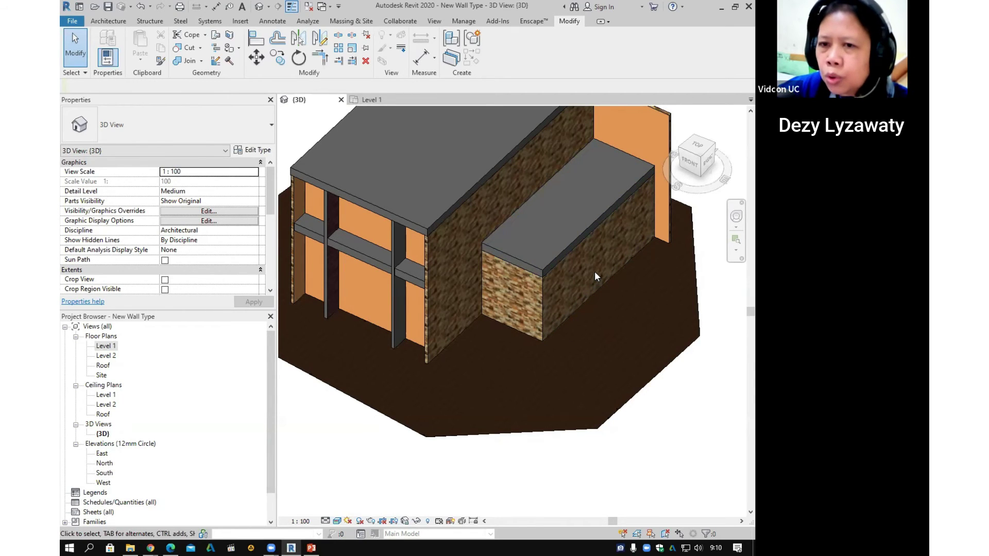
{"action": "scroll", "coordinate": [539, 276], "scroll_direction": "down", "scroll_amount": 2}
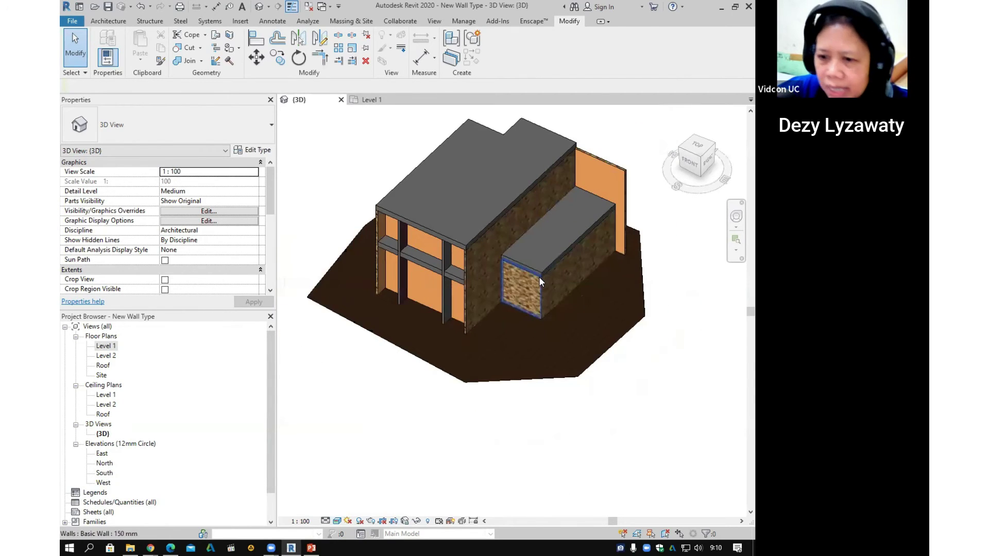
{"action": "middle_click_drag", "start_coordinate": [570, 306], "coordinate": [545, 269], "text": "shift"}
{"action": "scroll", "coordinate": [552, 279], "scroll_direction": "up", "scroll_amount": 2}
{"action": "scroll", "coordinate": [546, 270], "scroll_direction": "up", "scroll_amount": 2}
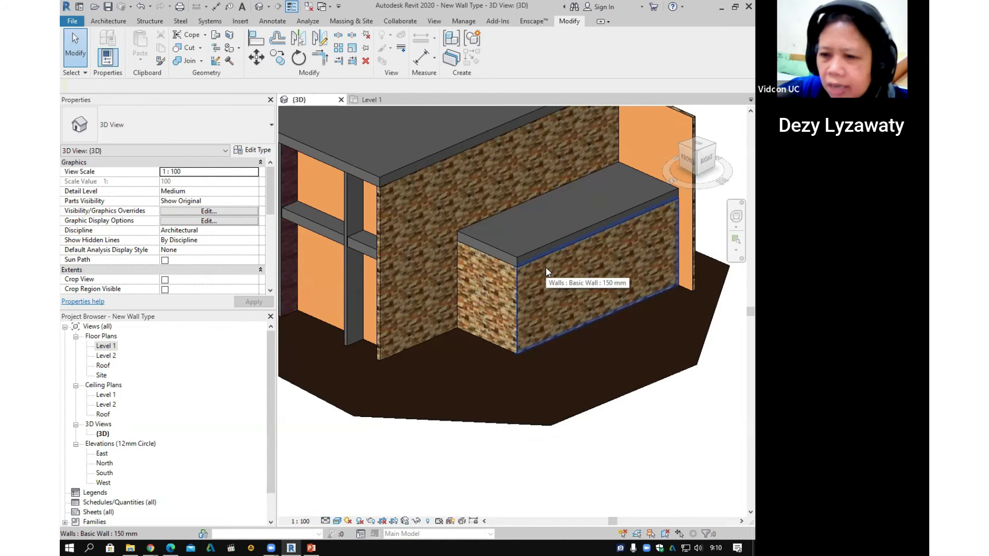
{"action": "middle_click_drag", "start_coordinate": [549, 323], "coordinate": [401, 394]}
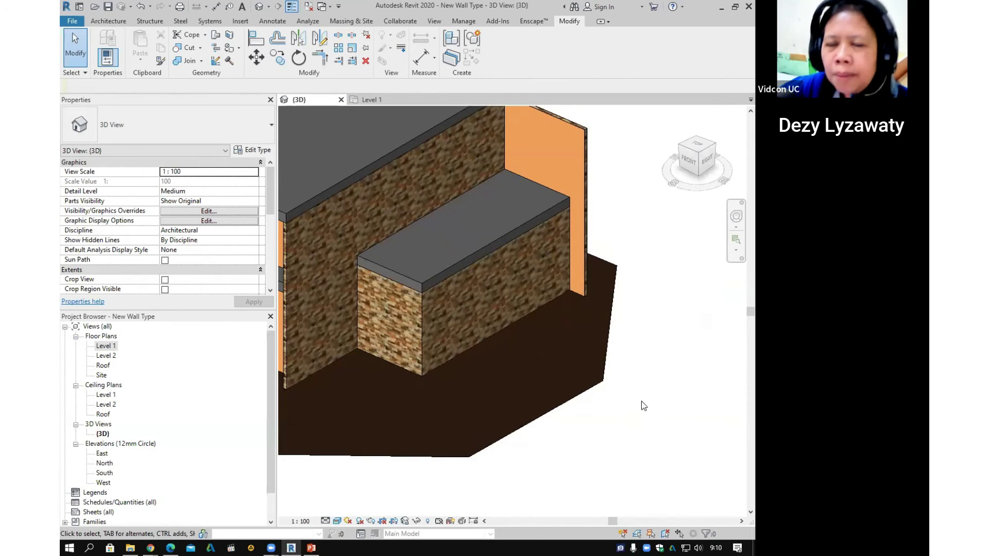
{"action": "middle_click_drag", "start_coordinate": [566, 372], "coordinate": [587, 358]}
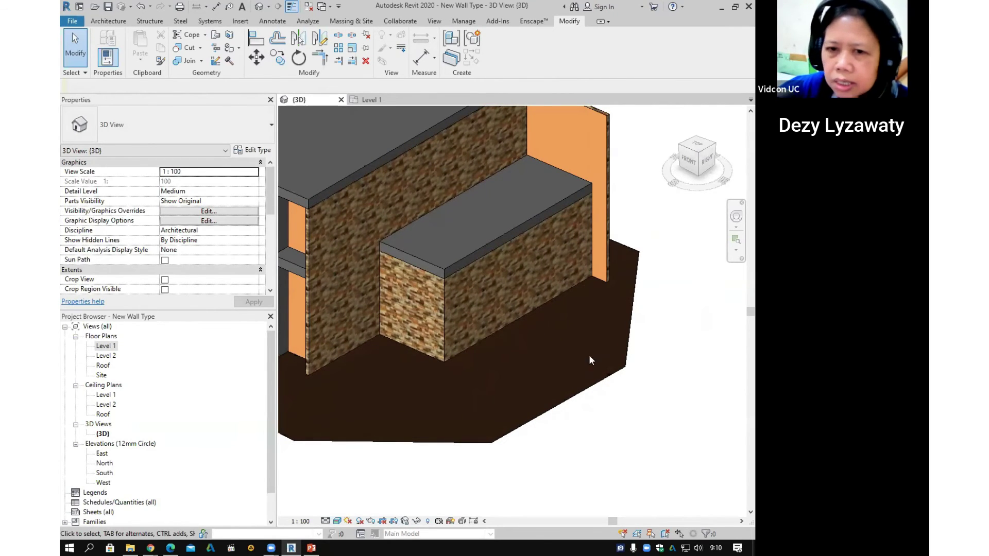
Step: In the Level 1 plan, start an architectural wall using the Curtain Wall type
{"action": "scroll", "coordinate": [590, 357], "scroll_direction": "down", "scroll_amount": 2}
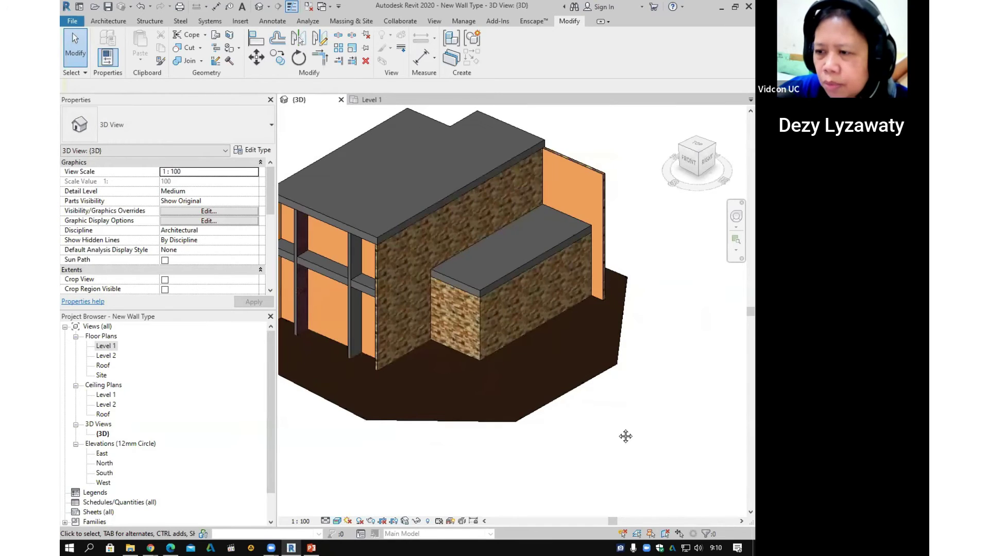
{"action": "middle_click_drag", "start_coordinate": [625, 434], "coordinate": [603, 386]}
{"action": "double_click", "coordinate": [114, 348]}
{"action": "scroll", "coordinate": [466, 324], "scroll_direction": "up", "scroll_amount": 1}
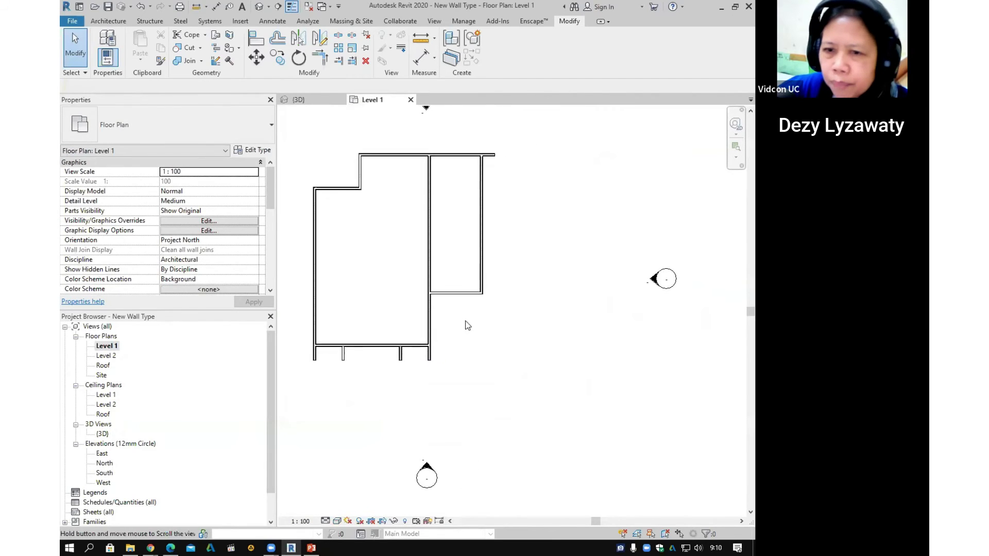
{"action": "left_click", "coordinate": [113, 23]}
{"action": "left_click", "coordinate": [106, 62]}
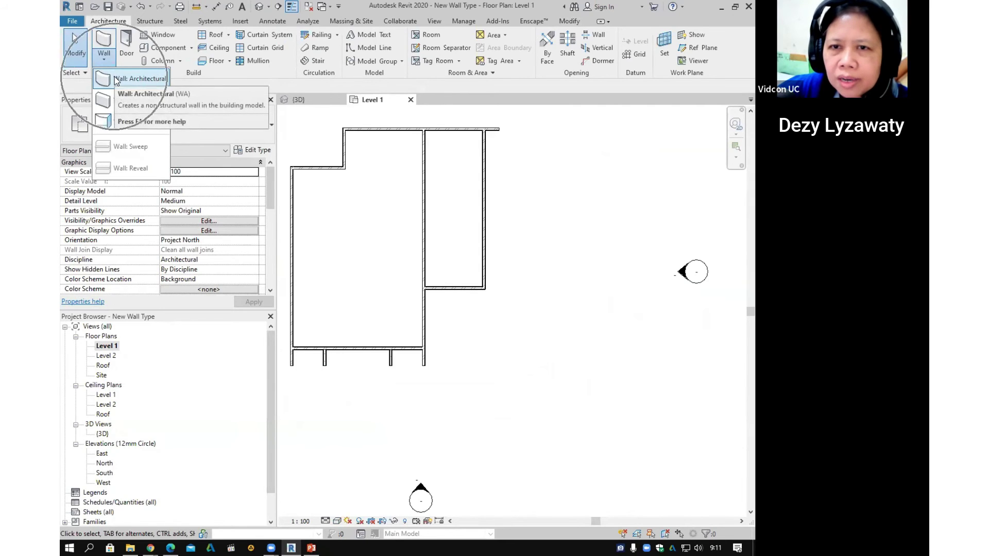
{"action": "left_click", "coordinate": [117, 79]}
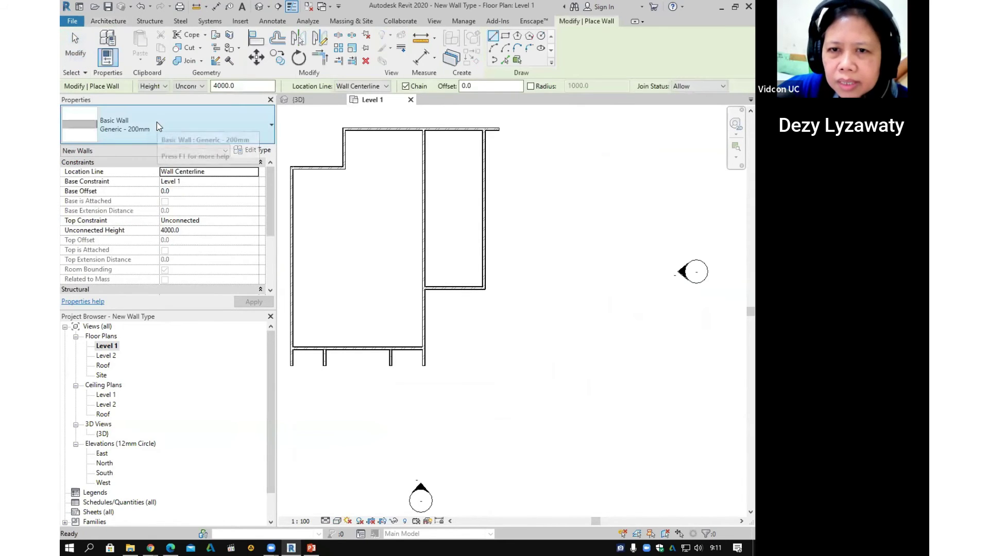
{"action": "left_click", "coordinate": [158, 123]}
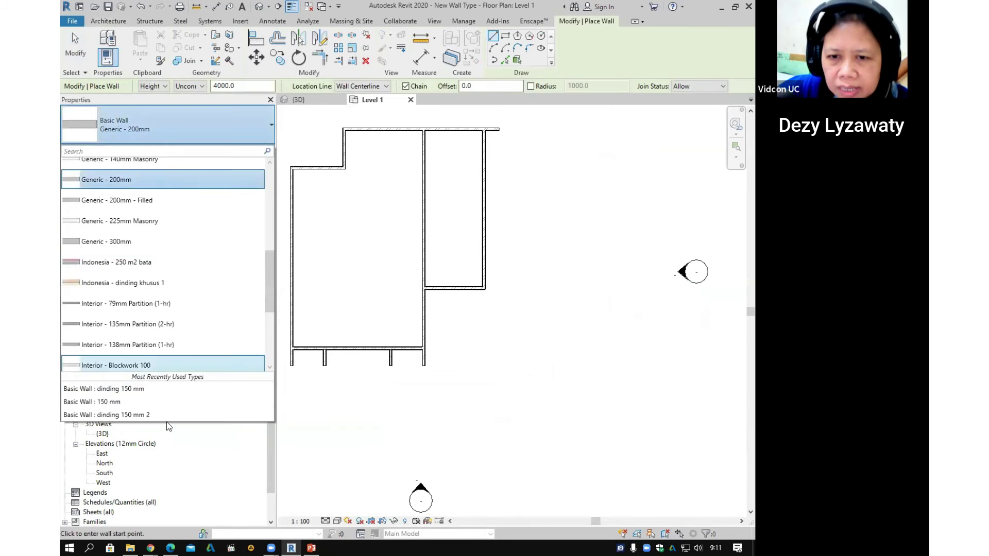
{"action": "scroll", "coordinate": [134, 309], "scroll_direction": "down", "scroll_amount": 1}
{"action": "left_click", "coordinate": [115, 286]}
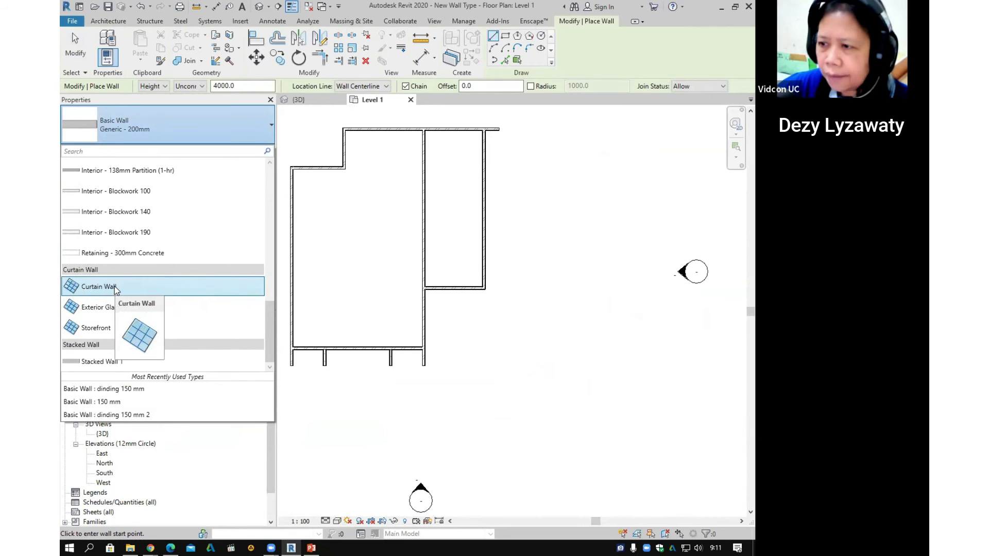
{"action": "left_click", "coordinate": [114, 286]}
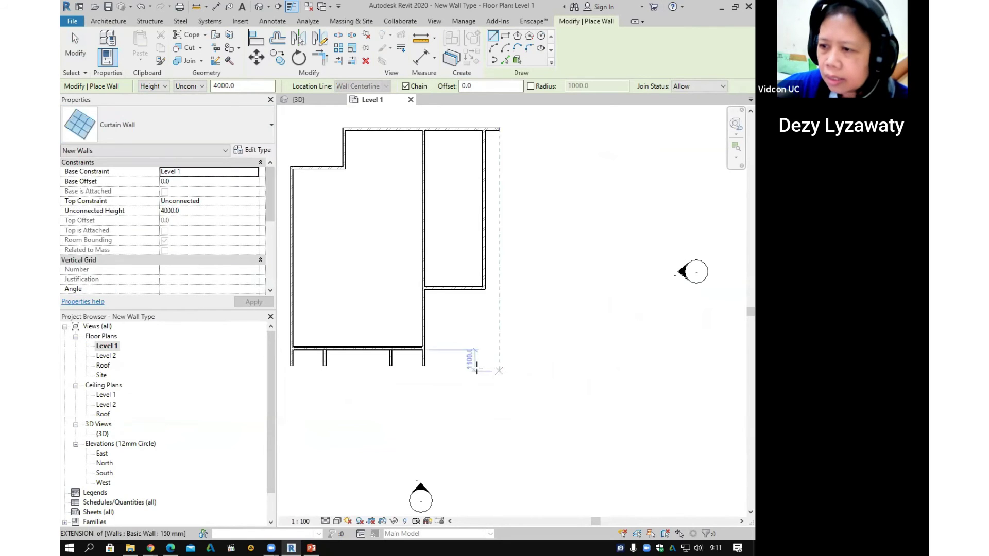
Step: Draw a rectangular curtain wall enclosure about 4300 by 8097 mm in the open area beside the low wing, then end the command
{"action": "scroll", "coordinate": [489, 356], "scroll_direction": "down", "scroll_amount": 1}
{"action": "left_click", "coordinate": [505, 35]}
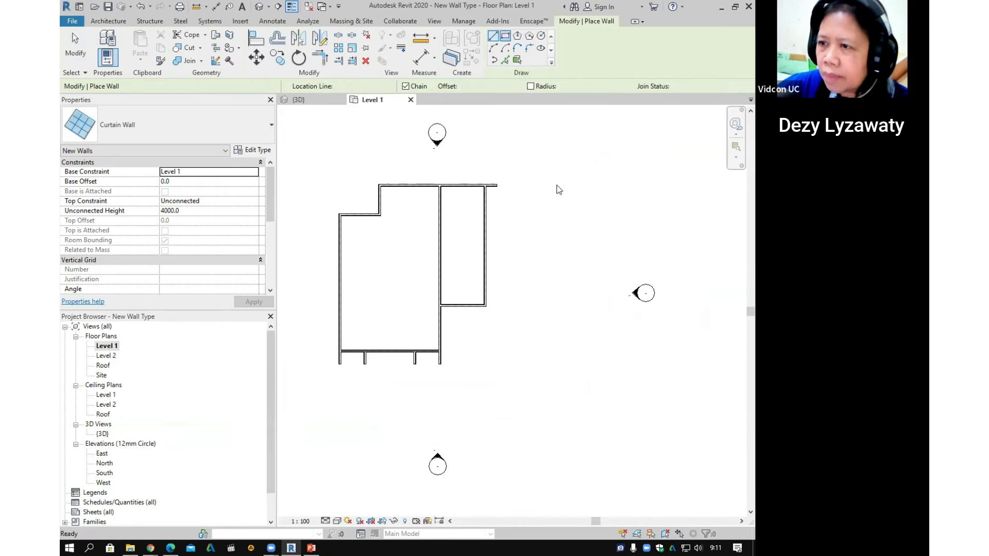
{"action": "left_click", "coordinate": [526, 185]}
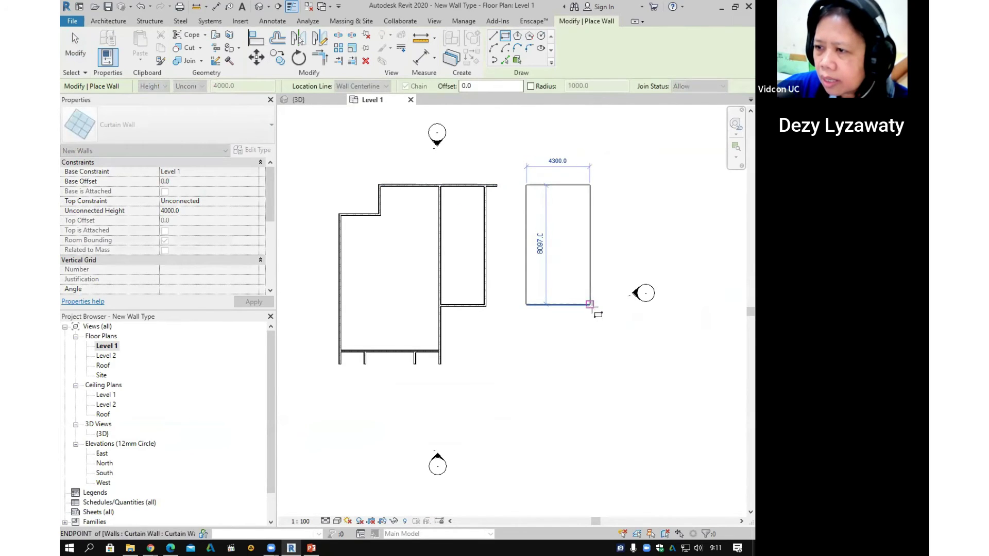
{"action": "left_click", "coordinate": [590, 304]}
{"action": "middle_click_drag", "start_coordinate": [596, 304], "coordinate": [541, 302]}
{"action": "scroll", "coordinate": [543, 283], "scroll_direction": "up", "scroll_amount": 1}
{"action": "key", "text": "Escape"}
{"action": "key", "text": "Escape"}
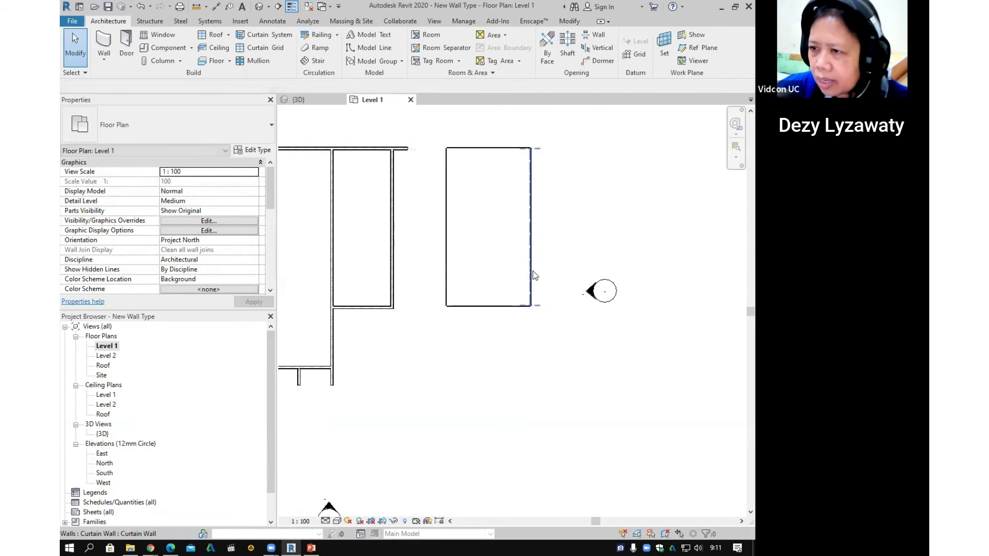
Step: Examine the rectangular curtain wall enclosure in plan and in the 3D view
{"action": "scroll", "coordinate": [566, 272], "scroll_direction": "up", "scroll_amount": 1}
{"action": "middle_click_drag", "start_coordinate": [570, 269], "coordinate": [550, 361]}
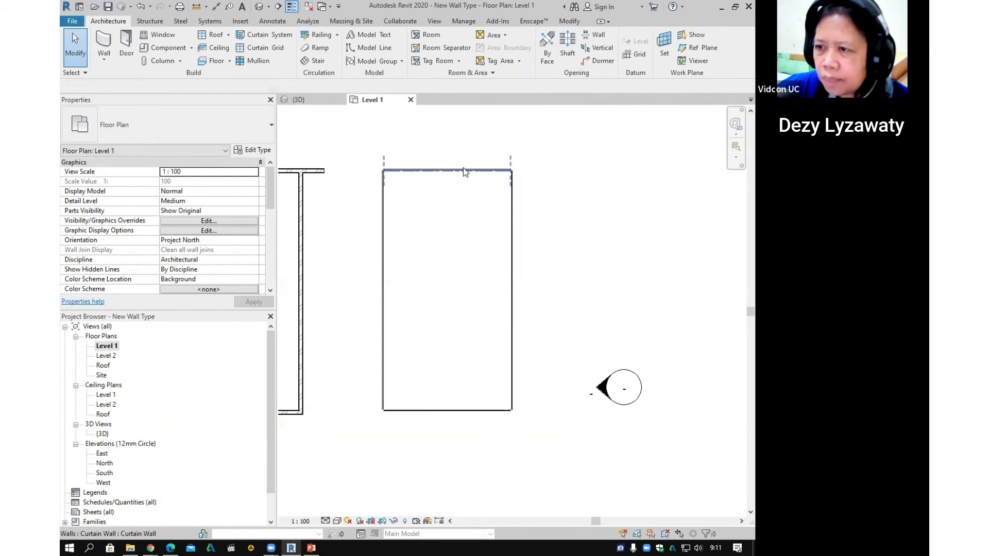
{"action": "left_click", "coordinate": [259, 6]}
{"action": "middle_click_drag", "start_coordinate": [504, 324], "coordinate": [314, 276]}
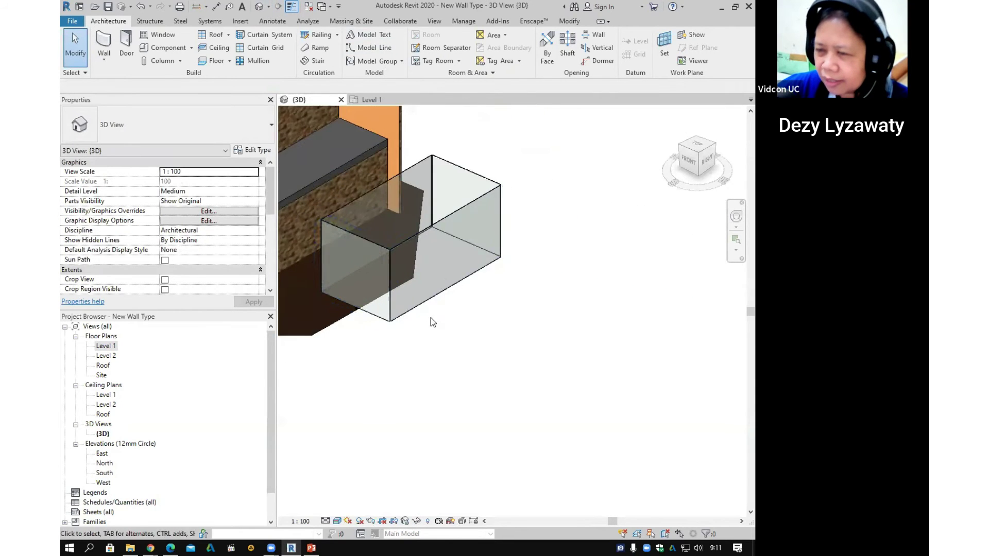
{"action": "middle_click_drag", "start_coordinate": [431, 319], "coordinate": [530, 302]}
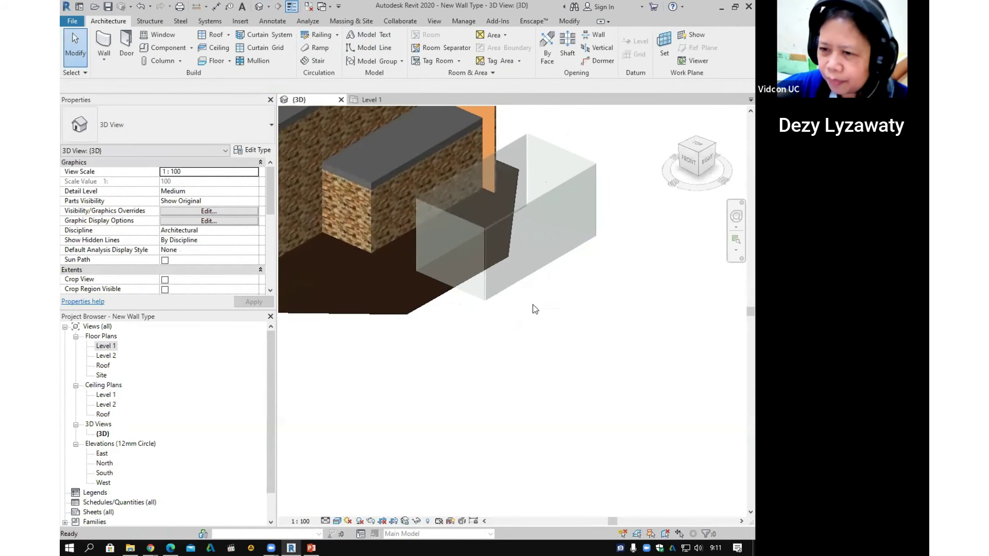
Step: Create a rectangular Generic 150mm floor on Level 1 extending slightly beyond the curtain walls, and open the Level 2 plan
{"action": "double_click", "coordinate": [106, 346]}
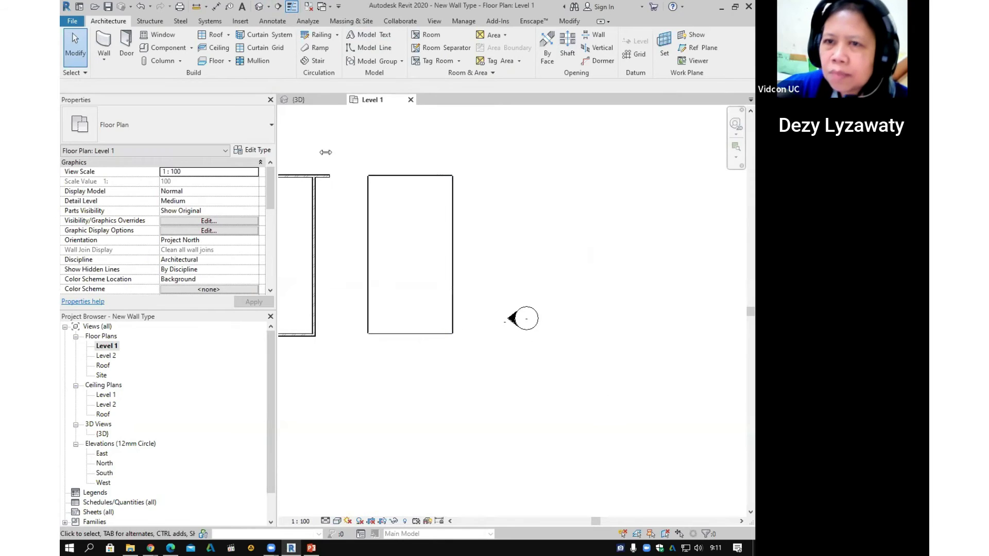
{"action": "left_click", "coordinate": [215, 60]}
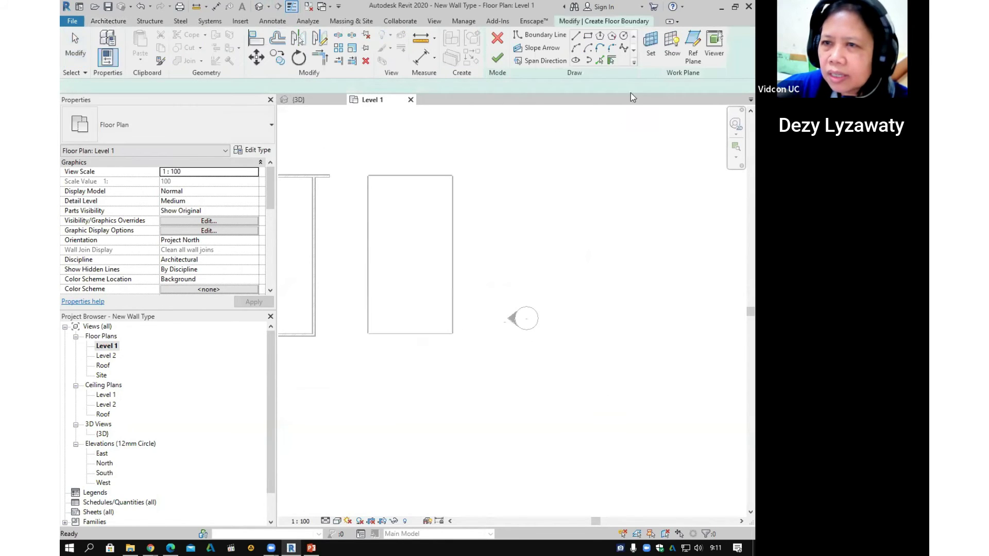
{"action": "left_click", "coordinate": [349, 166]}
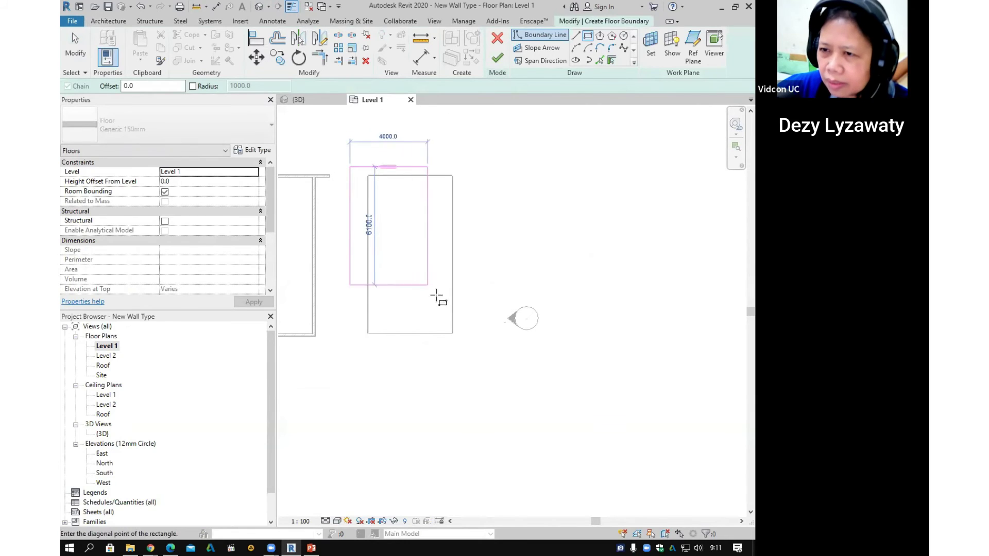
{"action": "left_click", "coordinate": [467, 349]}
{"action": "left_click", "coordinate": [497, 58]}
{"action": "left_click", "coordinate": [576, 194]}
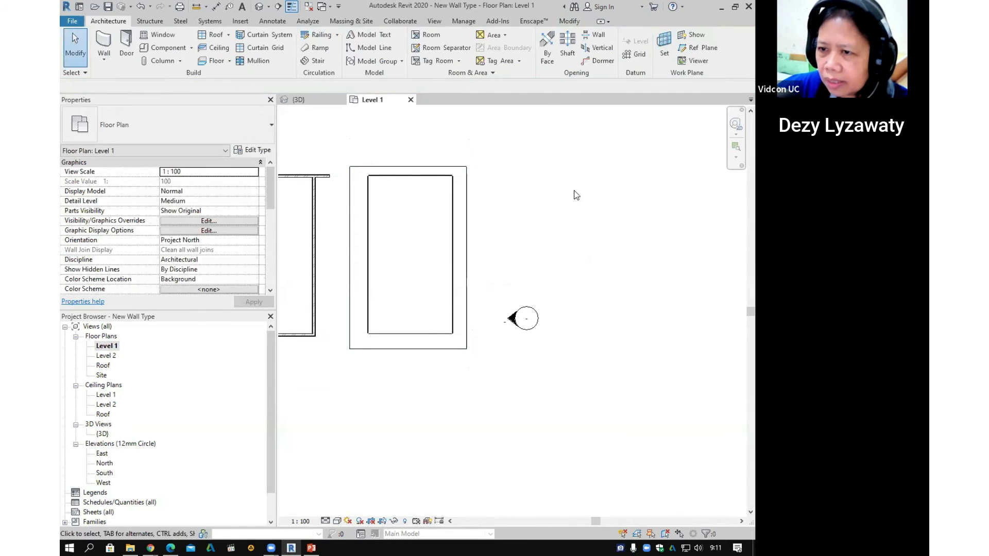
{"action": "double_click", "coordinate": [108, 356]}
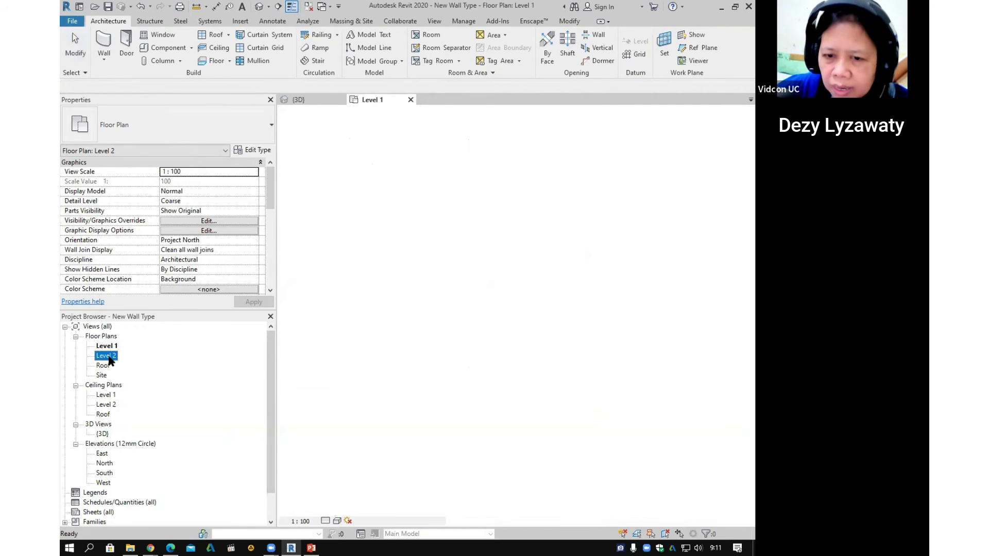
{"action": "left_click", "coordinate": [215, 60]}
{"action": "key", "text": "Escape"}
{"action": "key", "text": "Escape"}
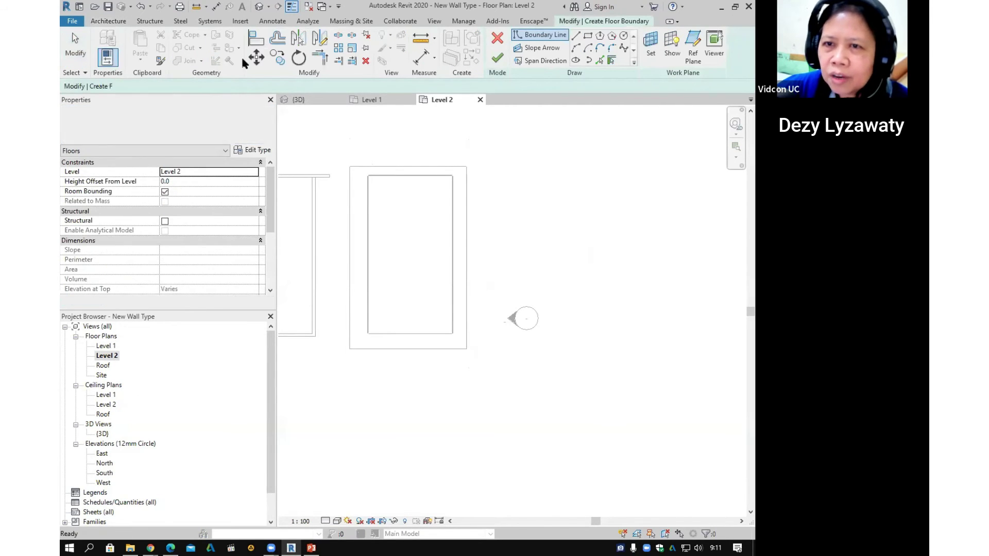
{"action": "left_click", "coordinate": [216, 35]}
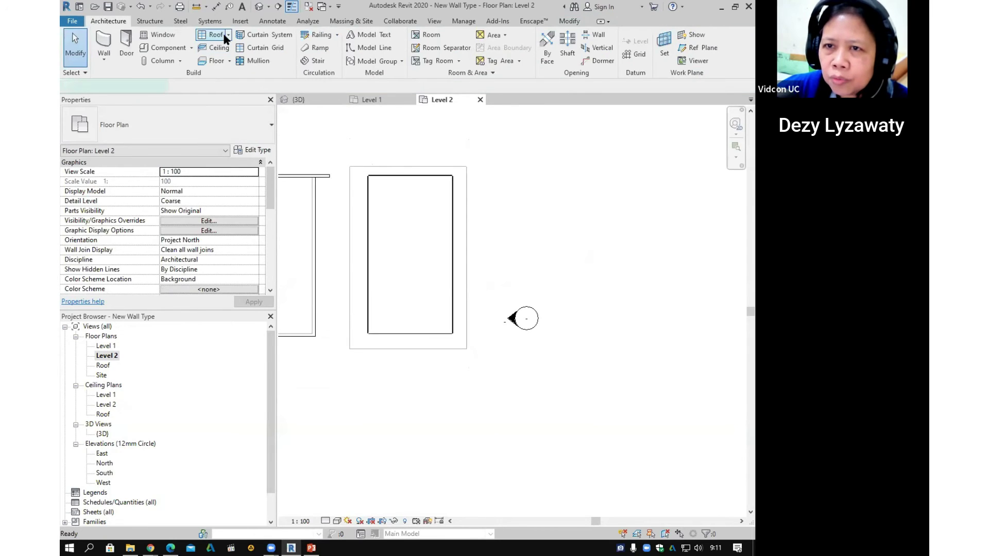
{"action": "key", "text": "Escape"}
{"action": "key", "text": "Escape"}
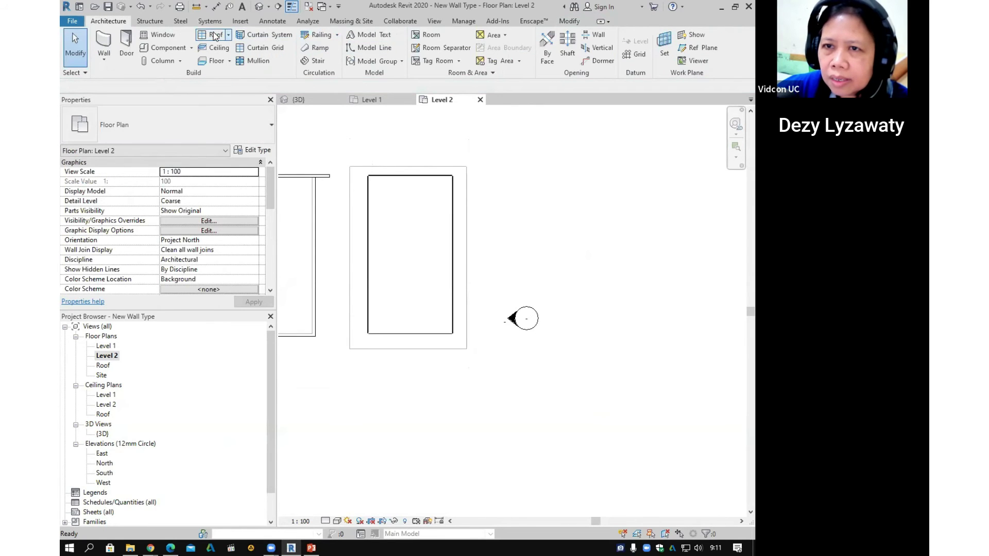
Step: Create a rectangular Generic - 300mm roof soffit about 5832 by 9904 mm over the curtain wall enclosure on Level 2
{"action": "left_click", "coordinate": [228, 34]}
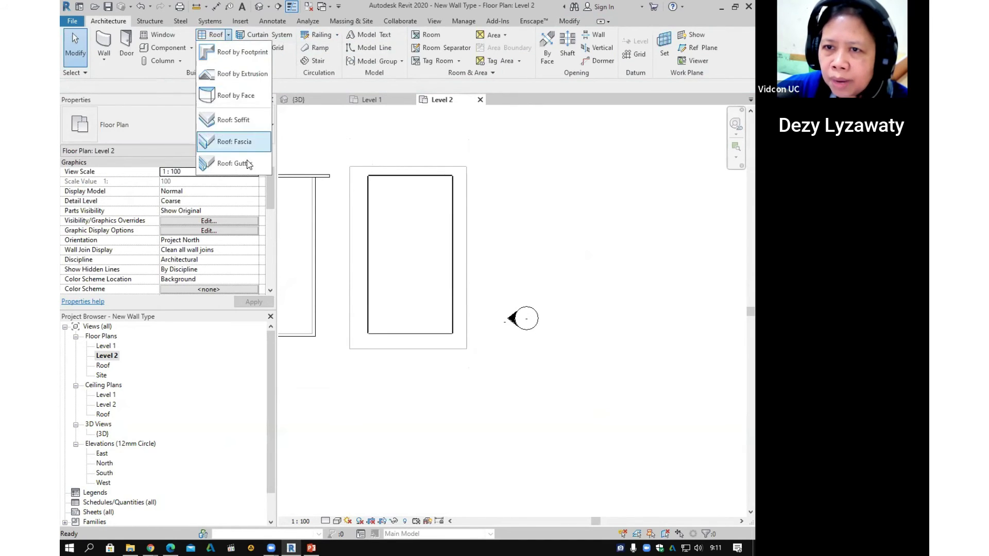
{"action": "left_click", "coordinate": [244, 124]}
{"action": "left_click", "coordinate": [587, 35]}
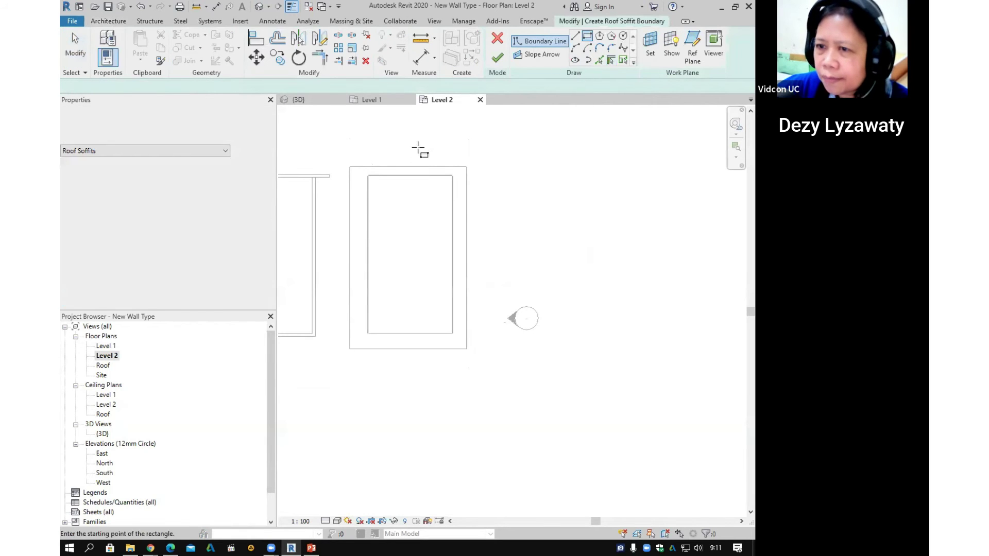
{"action": "left_click", "coordinate": [353, 157]}
{"action": "left_click", "coordinate": [466, 349]}
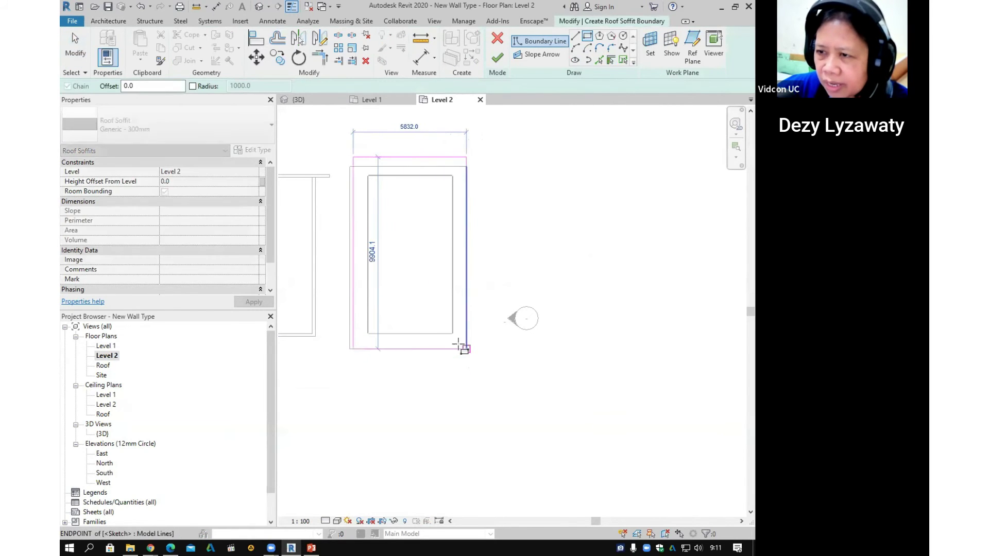
{"action": "left_click", "coordinate": [498, 59]}
{"action": "left_click", "coordinate": [521, 163]}
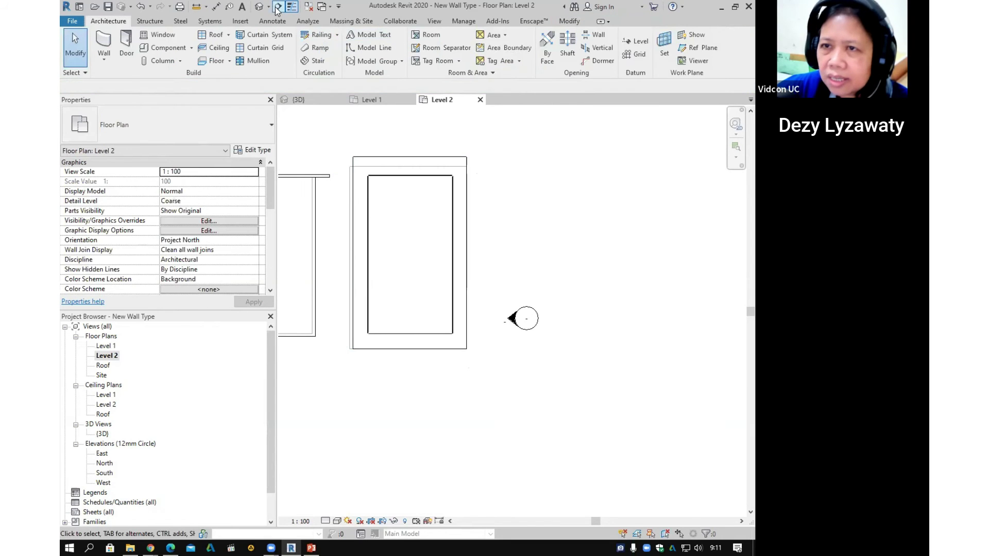
Step: In the 3D view, set the front curtain wall's top constraint to Up to level: Level 2 and deselect it
{"action": "left_click", "coordinate": [259, 6]}
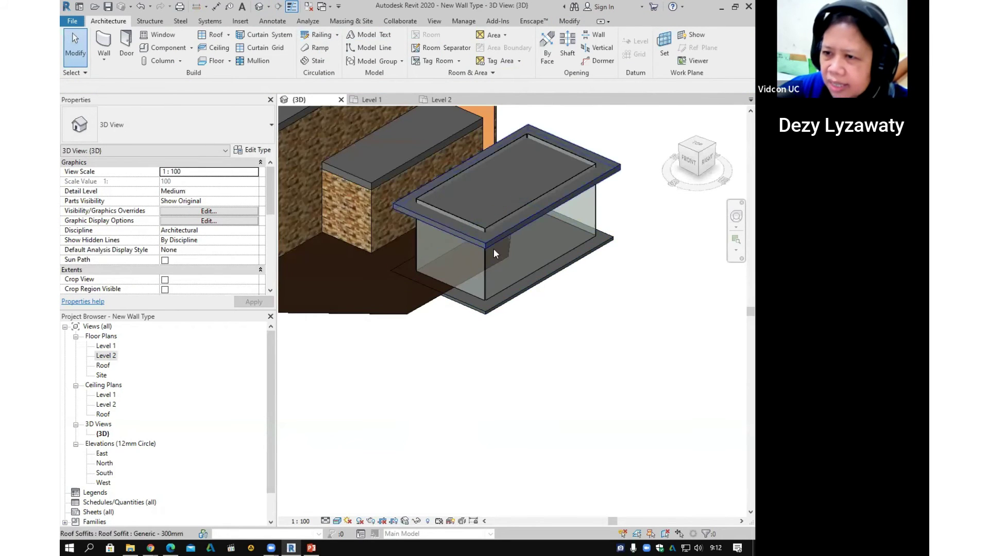
{"action": "scroll", "coordinate": [486, 303], "scroll_direction": "up", "scroll_amount": 4}
{"action": "middle_click_drag", "start_coordinate": [502, 340], "coordinate": [463, 225], "text": "shift"}
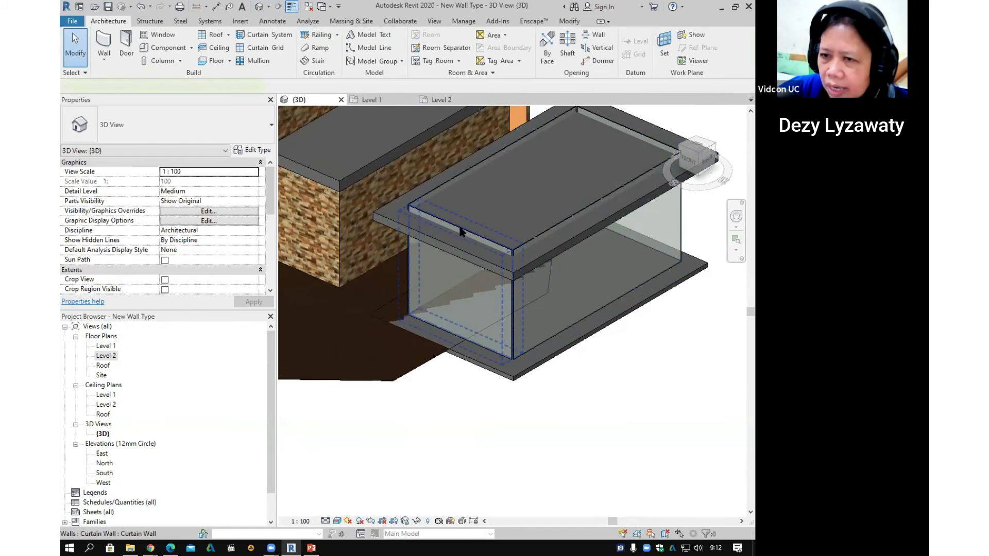
{"action": "left_click", "coordinate": [461, 231]}
{"action": "left_click", "coordinate": [247, 200]}
{"action": "left_click", "coordinate": [253, 201]}
{"action": "left_click", "coordinate": [207, 228]}
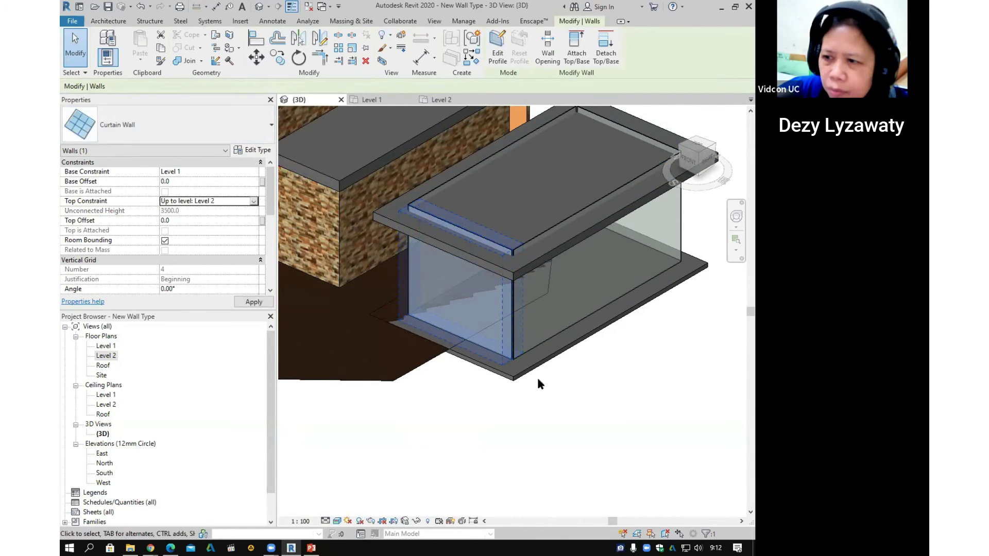
{"action": "left_click", "coordinate": [562, 389]}
Step: Set the top constraint of the other three curtain walls to Up to level: Level 2 and inspect the glass enclosure in 3D
{"action": "left_click", "coordinate": [527, 244]}
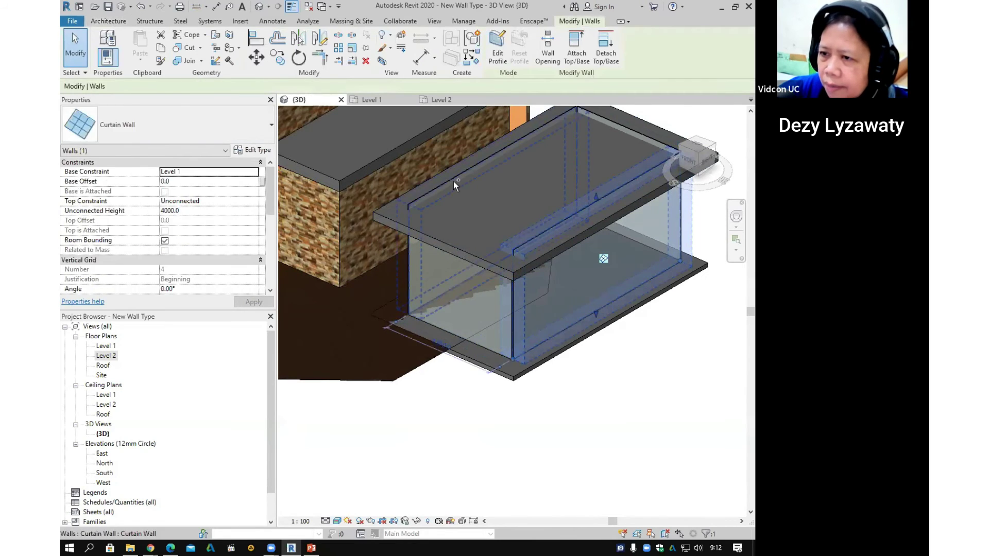
{"action": "left_click", "coordinate": [453, 181], "text": "ctrl"}
{"action": "left_click", "coordinate": [632, 129], "text": "ctrl"}
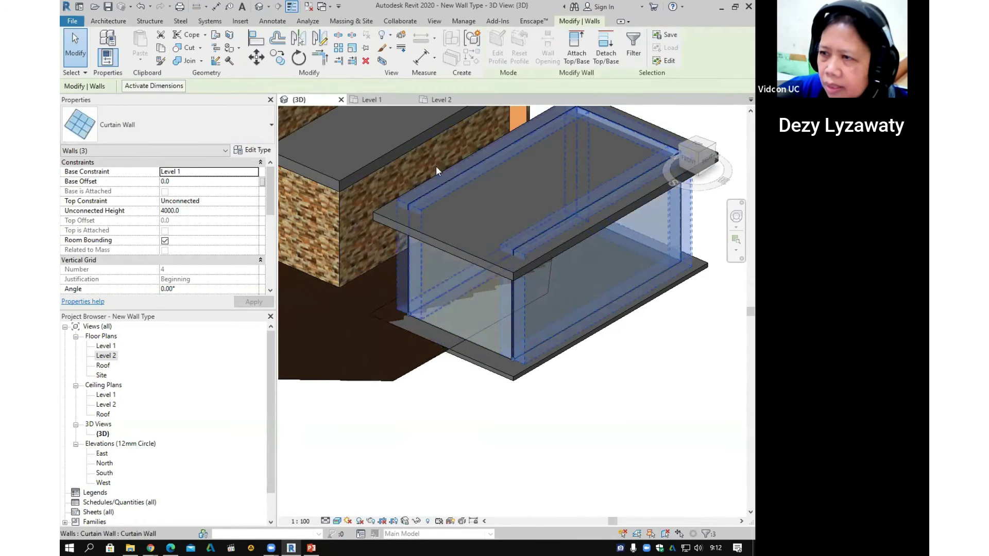
{"action": "left_click", "coordinate": [209, 201]}
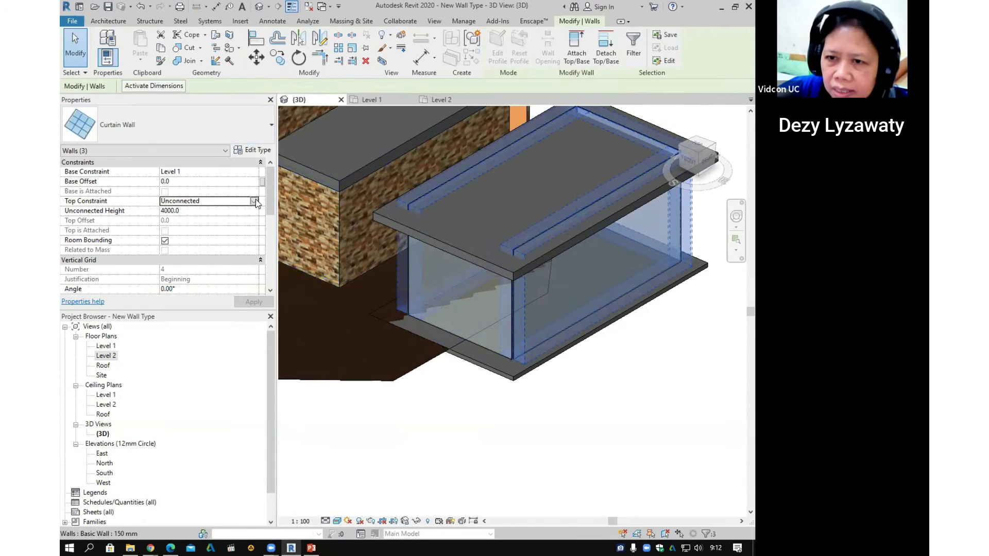
{"action": "left_click", "coordinate": [201, 227]}
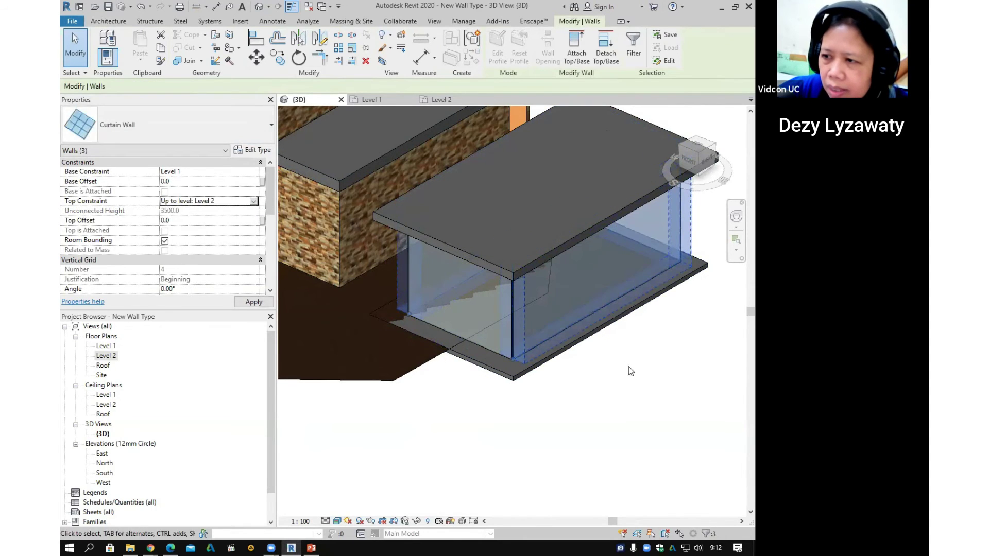
{"action": "left_click", "coordinate": [629, 371]}
{"action": "scroll", "coordinate": [507, 314], "scroll_direction": "down", "scroll_amount": 1}
{"action": "middle_click_drag", "start_coordinate": [520, 335], "coordinate": [484, 325], "text": "shift"}
{"action": "scroll", "coordinate": [410, 302], "scroll_direction": "down", "scroll_amount": 2}
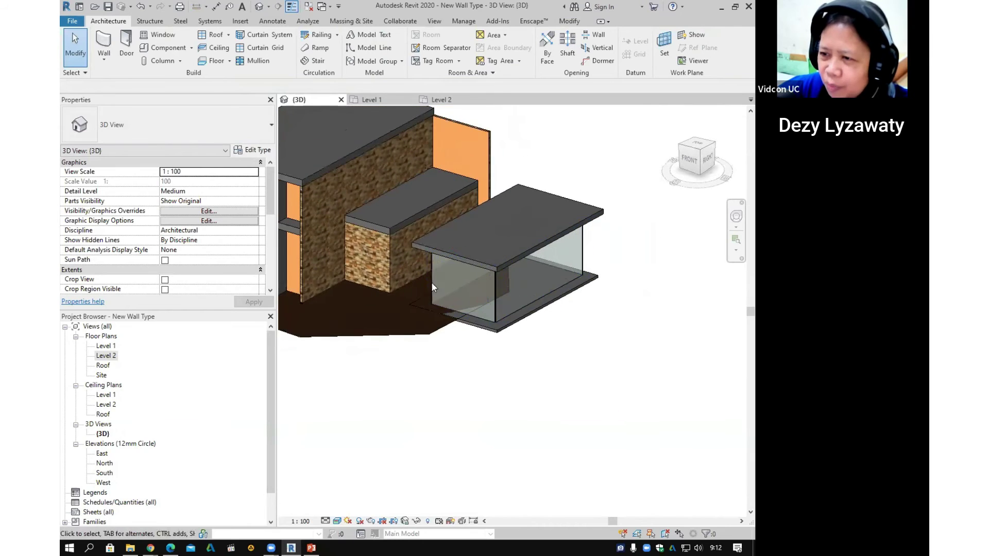
{"action": "scroll", "coordinate": [433, 286], "scroll_direction": "up", "scroll_amount": 1}
Step: In the Level 1 plan, move the curtain walls and their floor farther away from the stone-walled building
{"action": "double_click", "coordinate": [106, 355]}
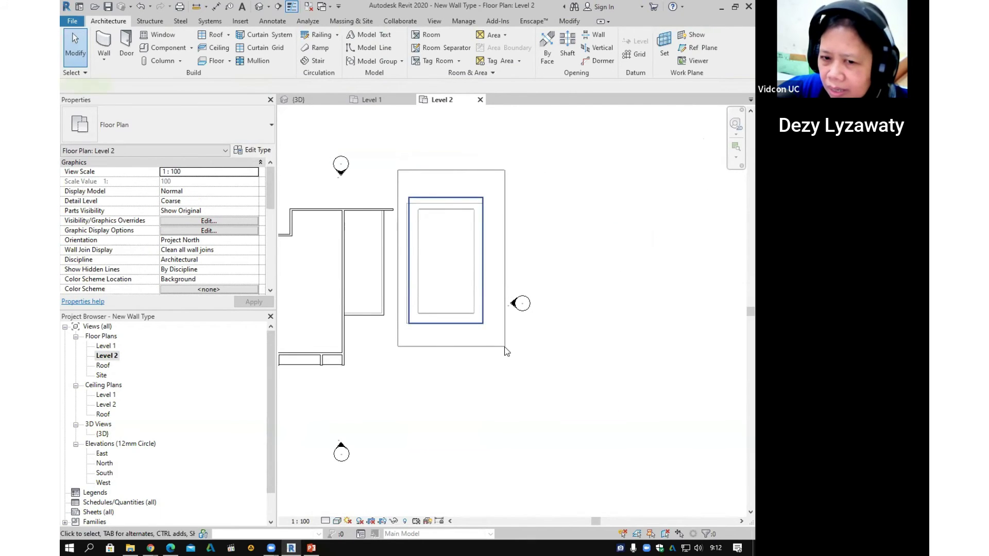
{"action": "left_click", "coordinate": [483, 304]}
{"action": "double_click", "coordinate": [106, 345]}
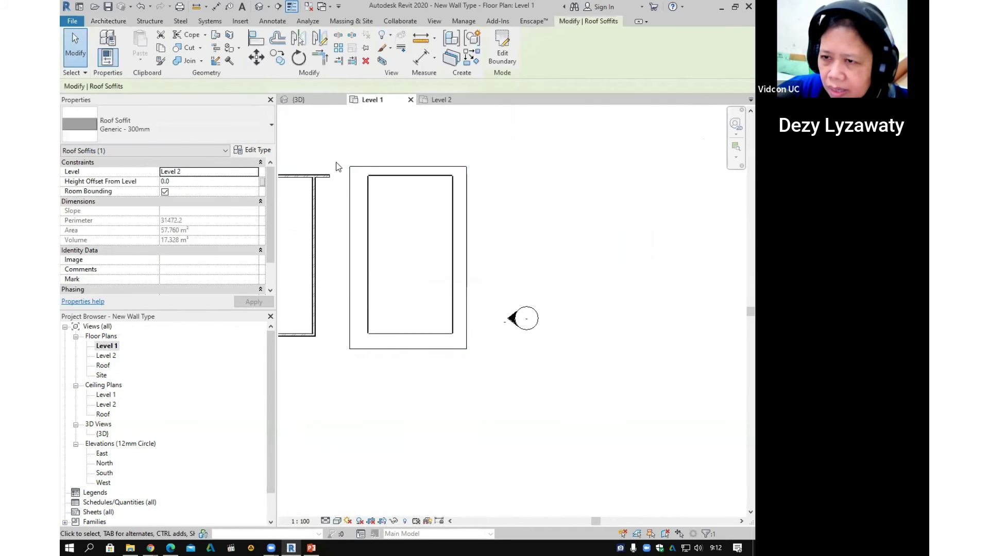
{"action": "left_click_drag", "start_coordinate": [341, 150], "coordinate": [483, 372]}
{"action": "left_click_drag", "start_coordinate": [462, 287], "coordinate": [509, 297]}
{"action": "left_click", "coordinate": [587, 266]}
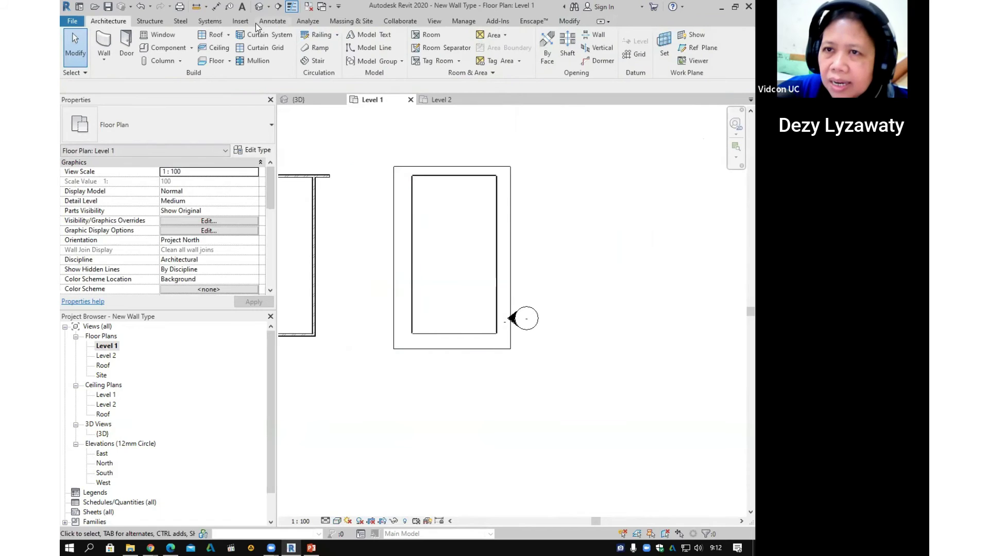
Step: In the 3D view, move the roof soffit back over the relocated curtain wall enclosure and deselect it
{"action": "left_click", "coordinate": [259, 6]}
{"action": "middle_click_drag", "start_coordinate": [555, 267], "coordinate": [485, 268]}
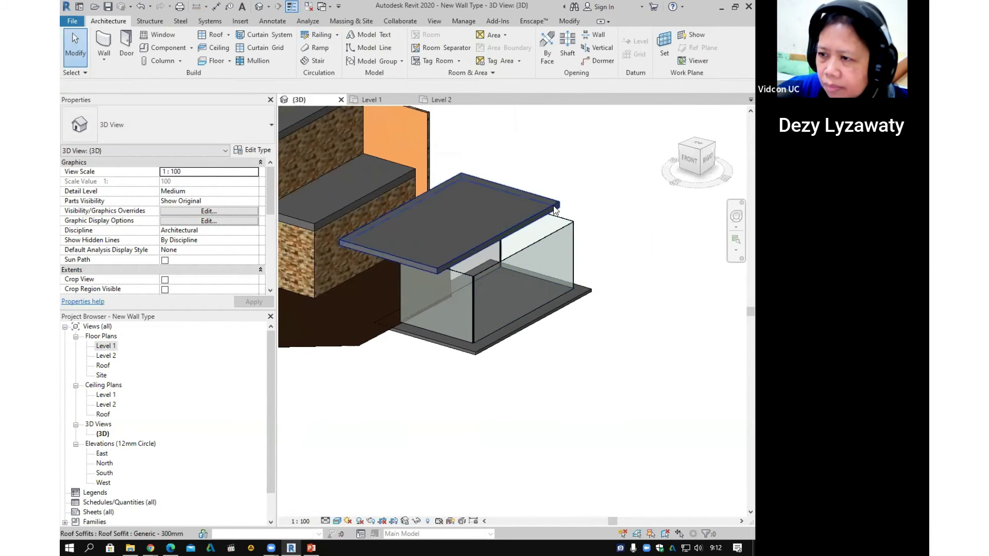
{"action": "left_click", "coordinate": [548, 211]}
{"action": "left_click_drag", "start_coordinate": [551, 211], "coordinate": [580, 227]}
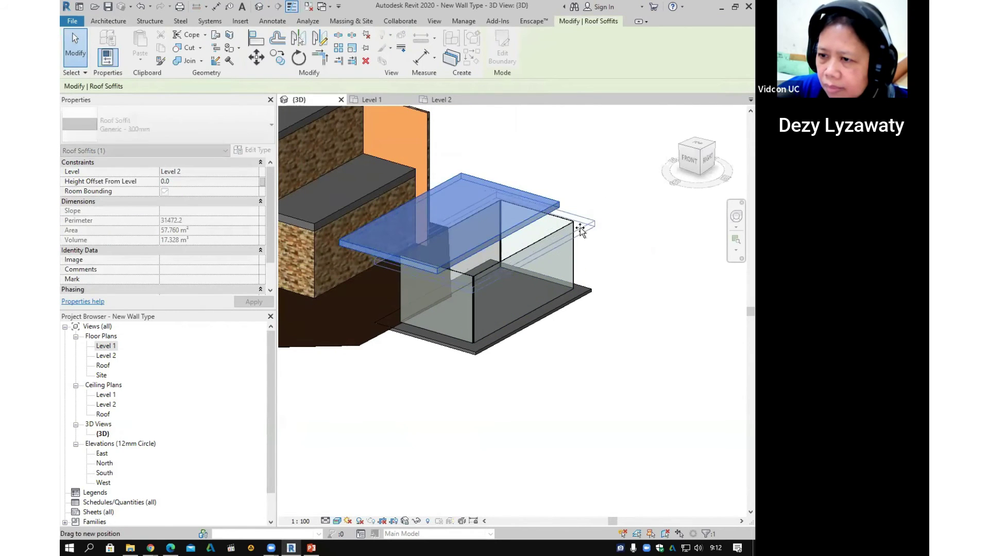
{"action": "left_click", "coordinate": [620, 335]}
{"action": "middle_click_drag", "start_coordinate": [477, 314], "coordinate": [511, 307], "text": "shift"}
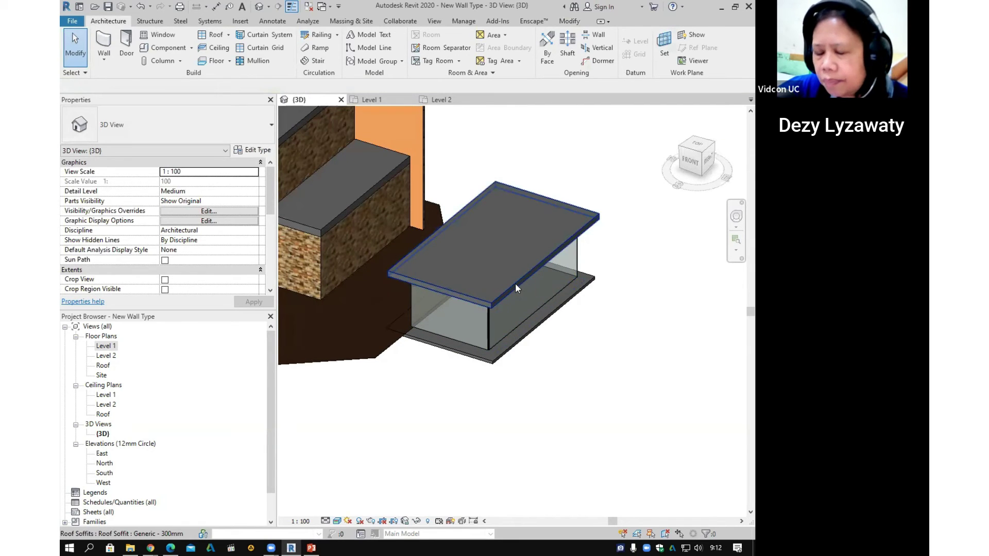
Step: Change the two exposed 150 mm walls of the building's low side block to the Curtain Wall type
{"action": "middle_click_drag", "start_coordinate": [521, 279], "coordinate": [609, 350]}
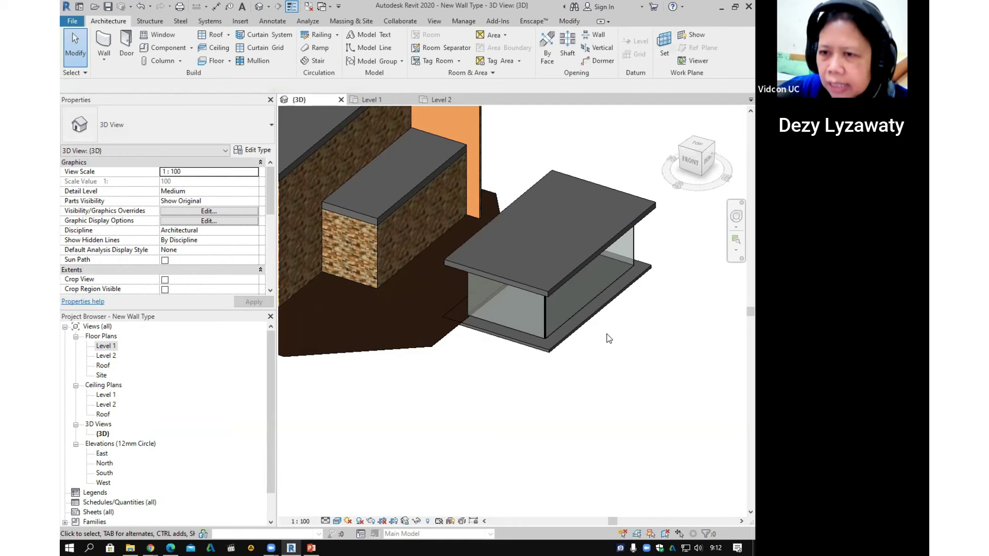
{"action": "left_click", "coordinate": [377, 279]}
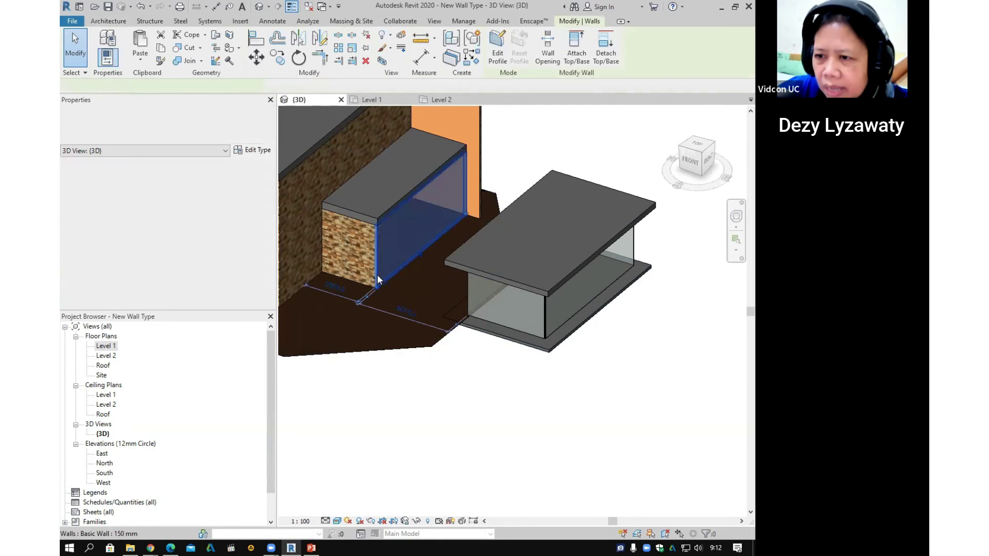
{"action": "left_click", "coordinate": [338, 272], "text": "ctrl"}
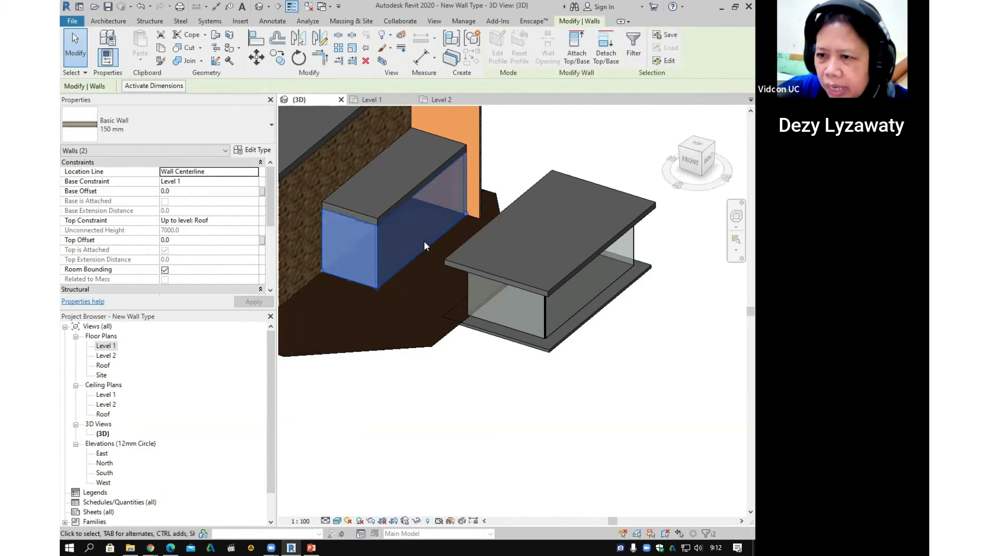
{"action": "left_click", "coordinate": [403, 262]}
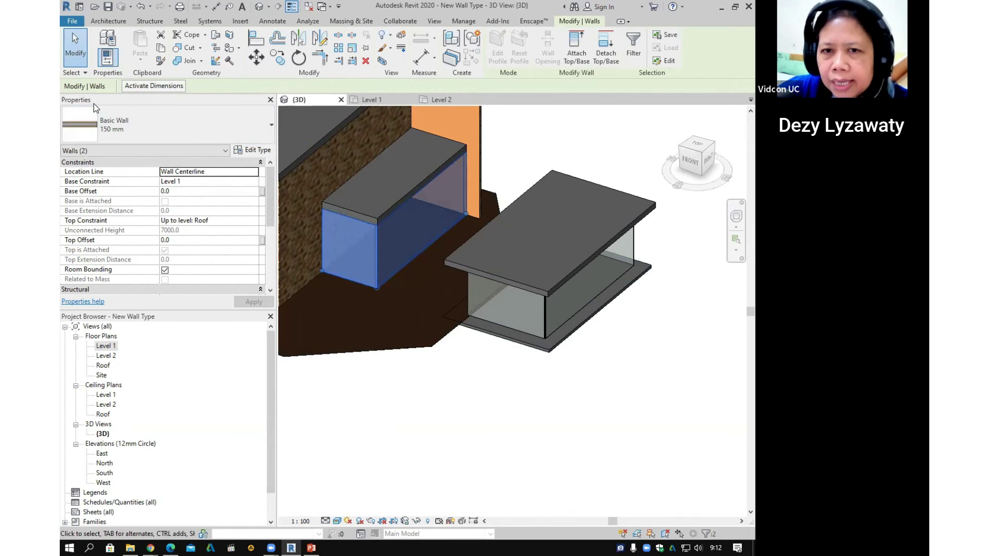
{"action": "left_click", "coordinate": [117, 110]}
{"action": "scroll", "coordinate": [165, 309], "scroll_direction": "down", "scroll_amount": 5}
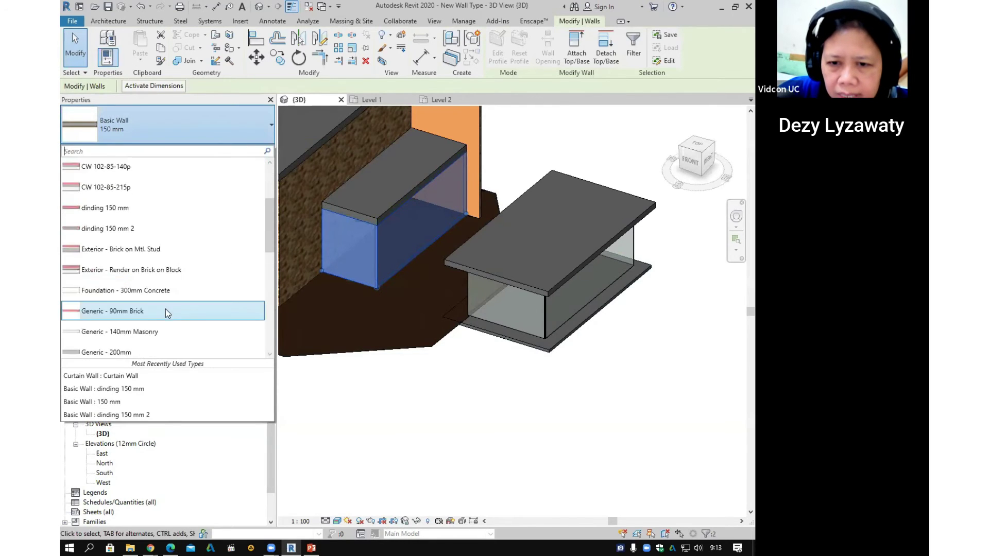
{"action": "scroll", "coordinate": [165, 309], "scroll_direction": "down", "scroll_amount": 3}
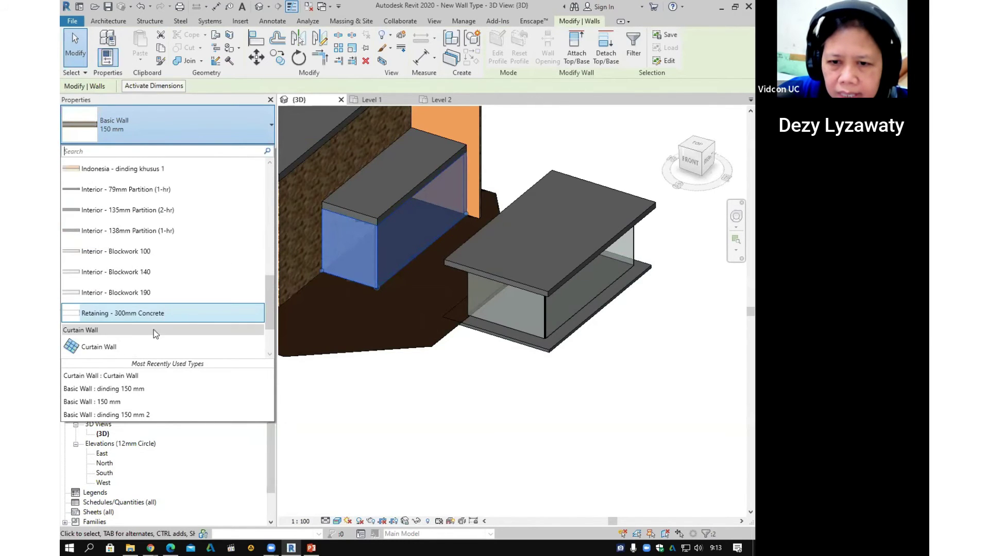
{"action": "left_click", "coordinate": [90, 346]}
{"action": "left_click", "coordinate": [486, 391]}
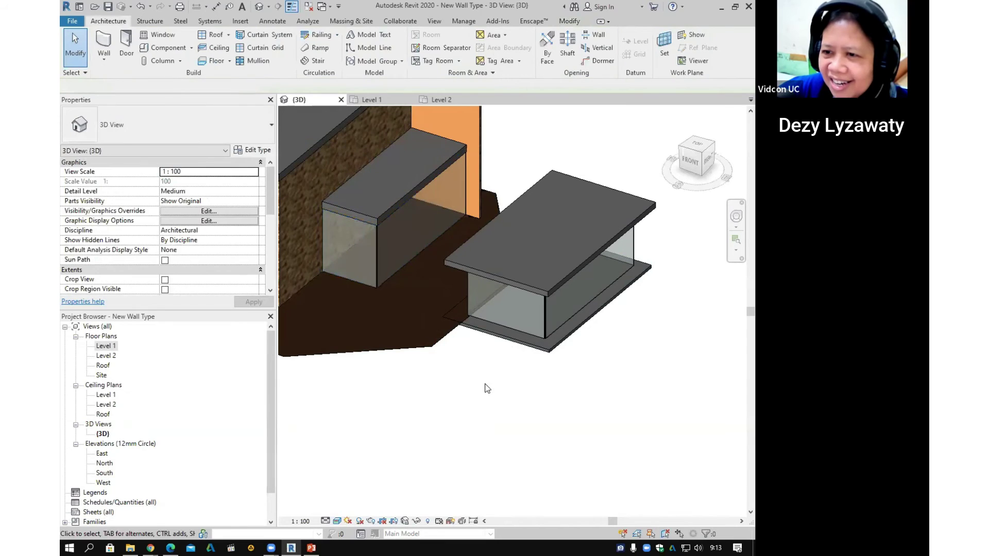
Step: Examine the low block's new curtain walls and the separate glass enclosure in 3D
{"action": "left_click", "coordinate": [374, 283]}
{"action": "left_click", "coordinate": [393, 260]}
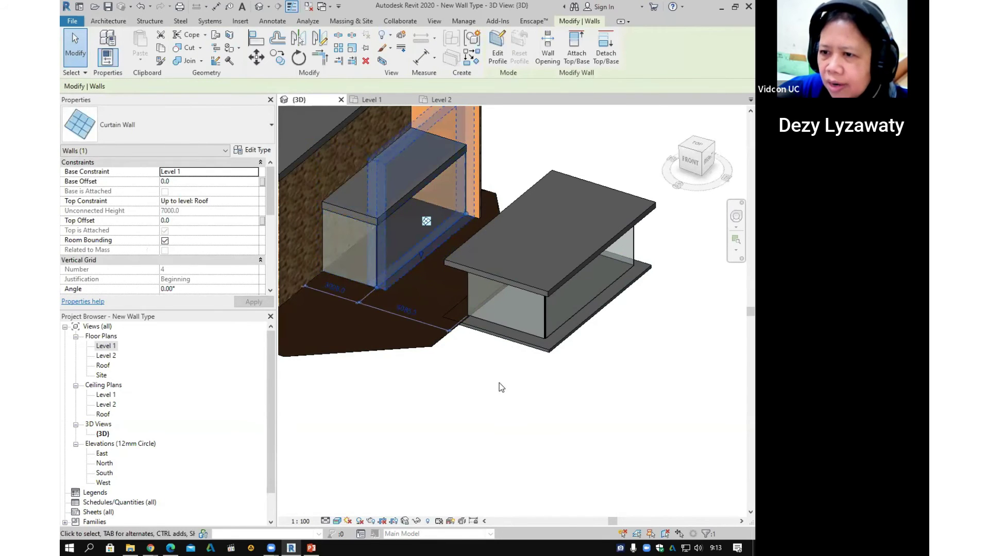
{"action": "left_click", "coordinate": [499, 382]}
{"action": "scroll", "coordinate": [463, 326], "scroll_direction": "down", "scroll_amount": 2}
{"action": "scroll", "coordinate": [502, 318], "scroll_direction": "up", "scroll_amount": 3}
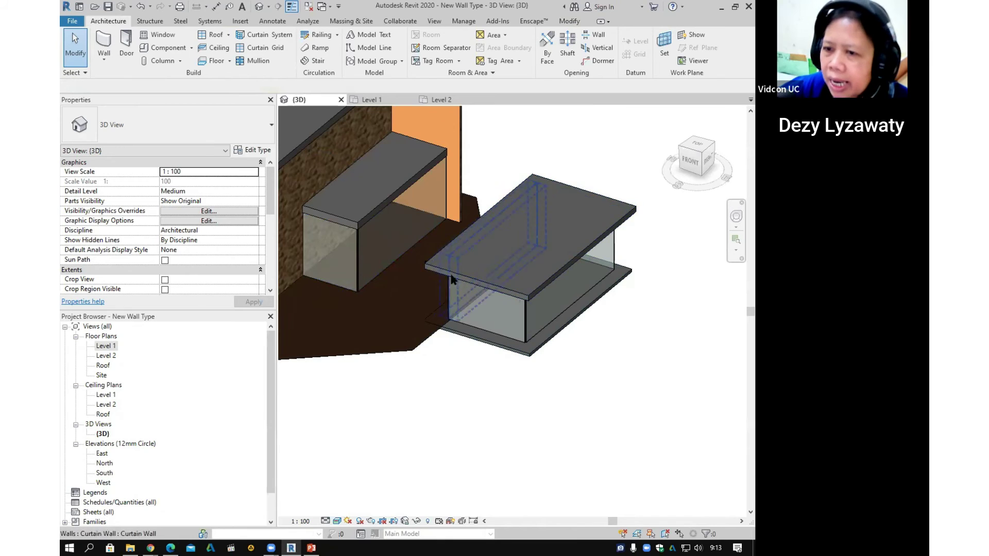
{"action": "scroll", "coordinate": [527, 288], "scroll_direction": "down", "scroll_amount": 3}
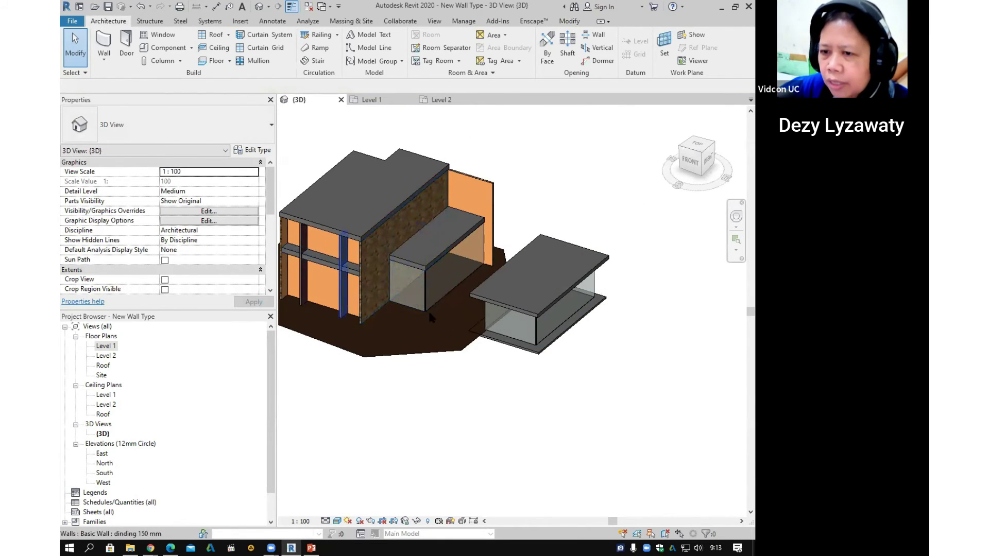
{"action": "scroll", "coordinate": [561, 359], "scroll_direction": "up", "scroll_amount": 2}
{"action": "scroll", "coordinate": [569, 358], "scroll_direction": "up", "scroll_amount": 3}
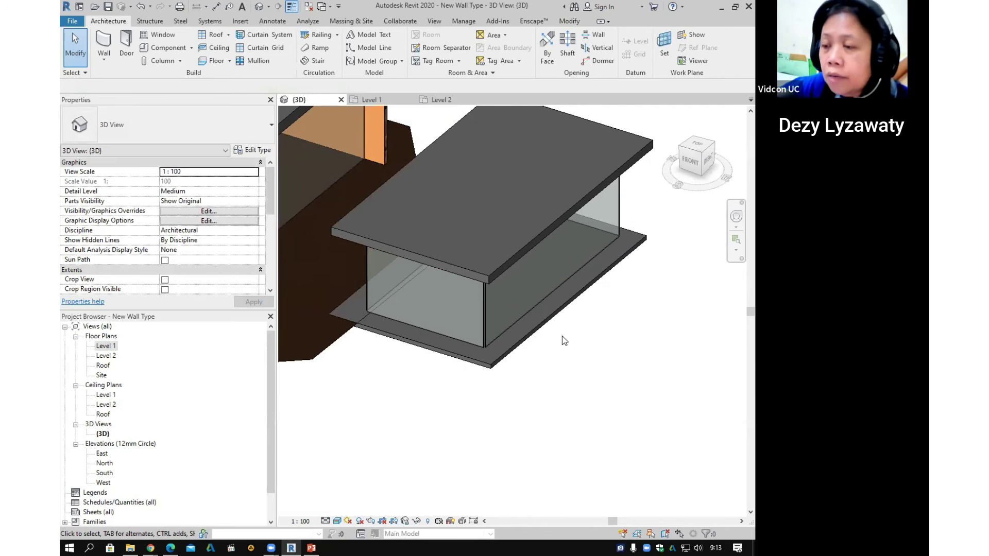
{"action": "scroll", "coordinate": [530, 283], "scroll_direction": "down", "scroll_amount": 1}
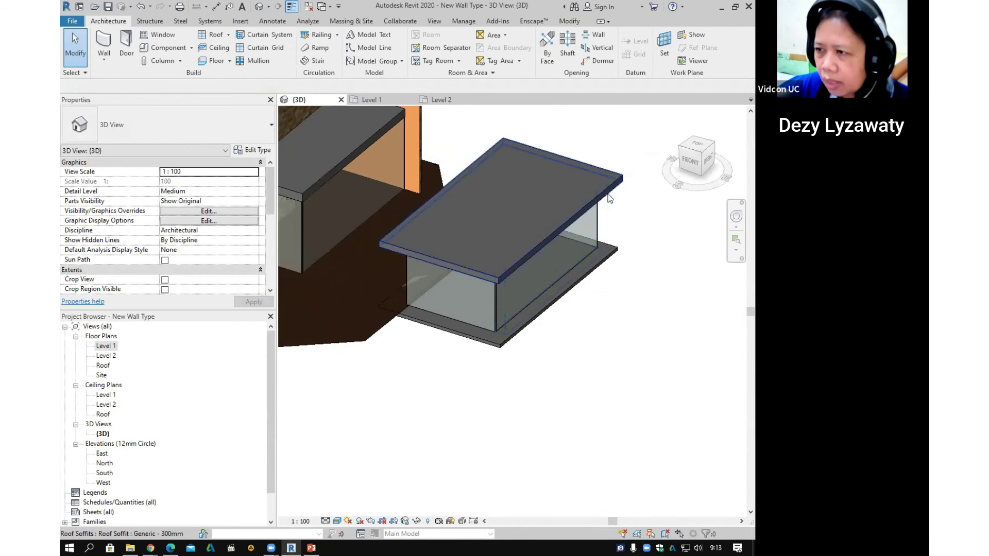
Step: Edit the enclosure's roof soffit boundary on Level 2, pulling the upper edge closer and both long edges to 200 mm outside the curtain walls
{"action": "left_click", "coordinate": [609, 199]}
{"action": "double_click", "coordinate": [106, 356]}
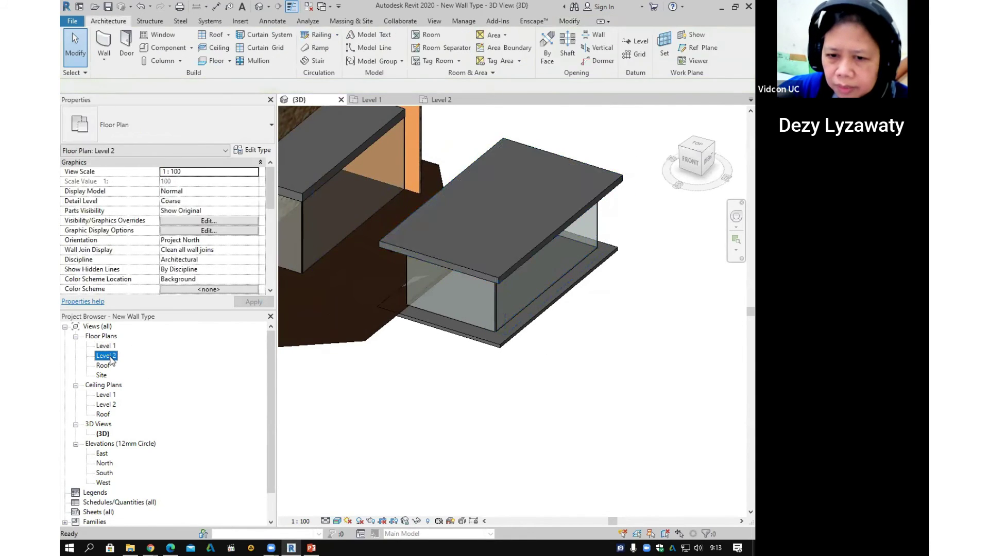
{"action": "scroll", "coordinate": [533, 260], "scroll_direction": "up", "scroll_amount": 3}
{"action": "left_click", "coordinate": [503, 56]}
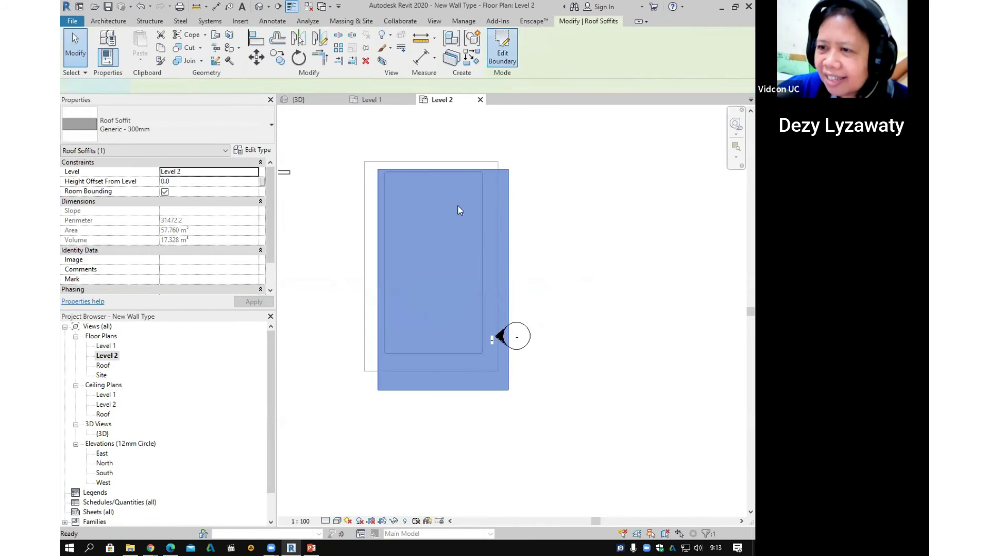
{"action": "scroll", "coordinate": [457, 205], "scroll_direction": "up", "scroll_amount": 2}
{"action": "left_click", "coordinate": [446, 152]}
{"action": "left_click", "coordinate": [449, 156]}
{"action": "left_click", "coordinate": [453, 151]}
{"action": "left_click_drag", "start_coordinate": [459, 141], "coordinate": [460, 148]}
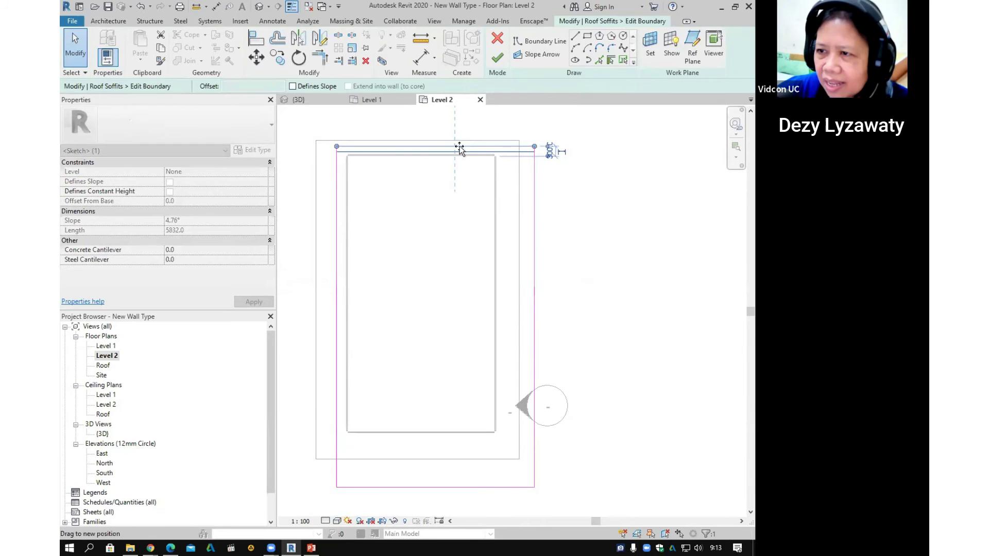
{"action": "left_click", "coordinate": [533, 236]}
{"action": "left_click_drag", "start_coordinate": [533, 236], "coordinate": [499, 233]}
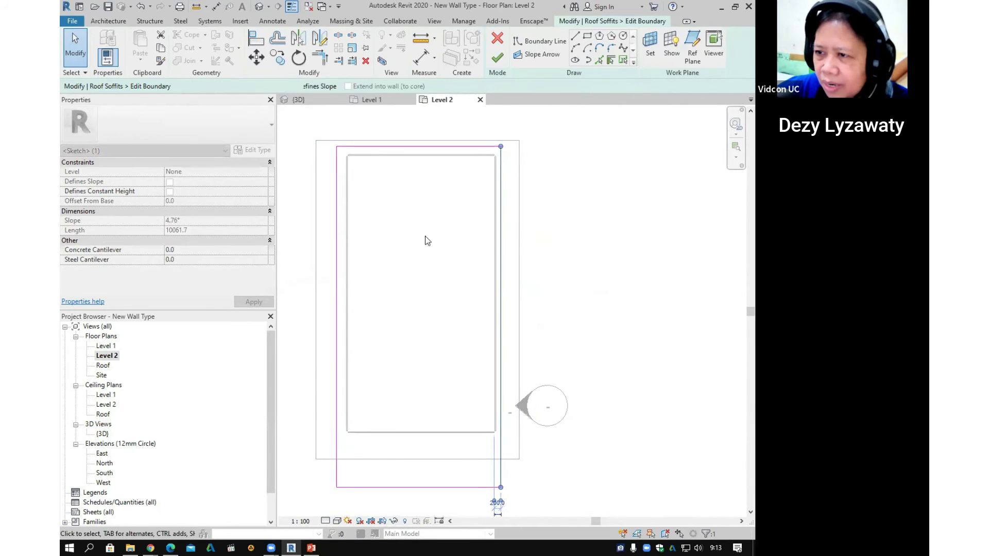
{"action": "left_click", "coordinate": [335, 242]}
{"action": "left_click_drag", "start_coordinate": [335, 242], "coordinate": [339, 258]}
Step: Move the soffit boundary's lower edge to 200 mm outside the curtain wall, tighten its upper edge, finish the sketch and open the 3D view
{"action": "middle_click_drag", "start_coordinate": [391, 262], "coordinate": [422, 118]}
{"action": "left_click", "coordinate": [455, 343]}
{"action": "left_click_drag", "start_coordinate": [455, 343], "coordinate": [466, 293]}
{"action": "scroll", "coordinate": [513, 313], "scroll_direction": "down", "scroll_amount": 3}
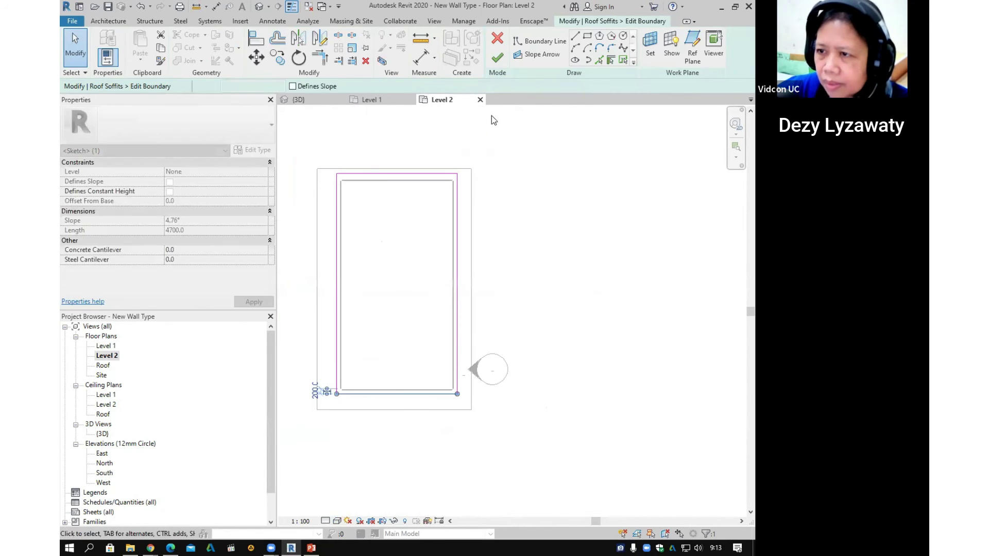
{"action": "left_click", "coordinate": [447, 175]}
{"action": "scroll", "coordinate": [397, 171], "scroll_direction": "up", "scroll_amount": 3}
{"action": "left_click_drag", "start_coordinate": [397, 173], "coordinate": [400, 179]}
{"action": "left_click", "coordinate": [498, 58]}
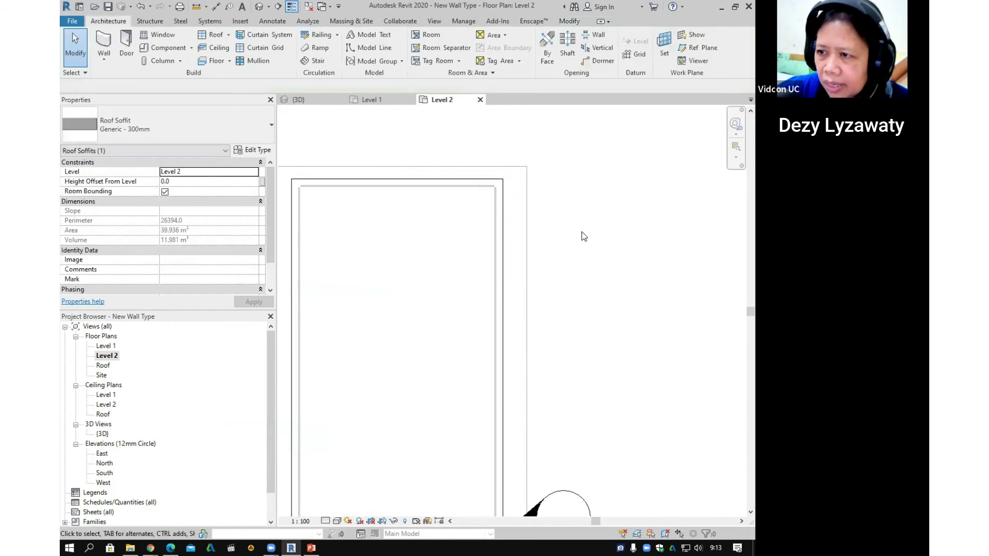
{"action": "left_click", "coordinate": [259, 7]}
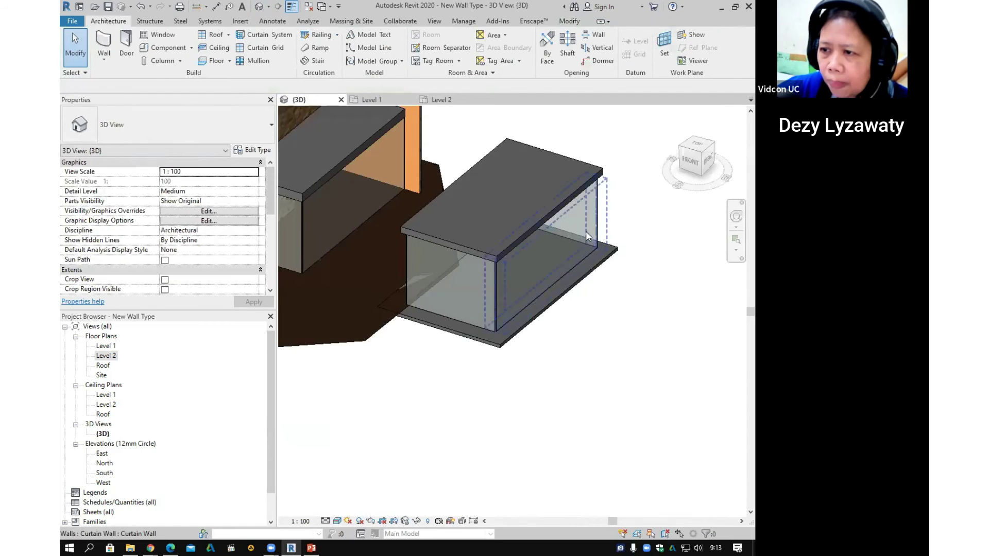
Step: Place four vertical curtain grid lines across all segments of the enclosure's long side curtain wall
{"action": "scroll", "coordinate": [613, 175], "scroll_direction": "up", "scroll_amount": 2}
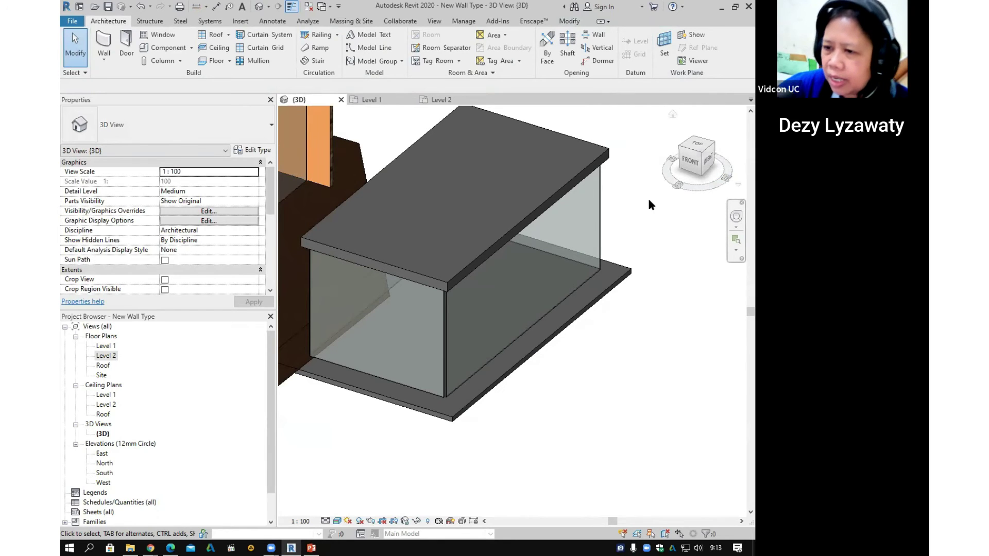
{"action": "scroll", "coordinate": [609, 336], "scroll_direction": "down", "scroll_amount": 2}
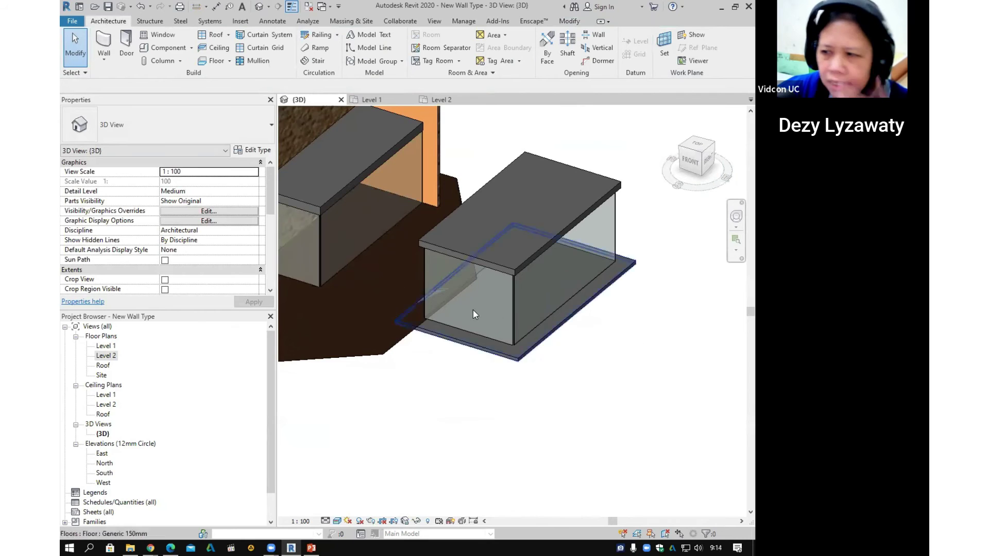
{"action": "scroll", "coordinate": [473, 308], "scroll_direction": "up", "scroll_amount": 2}
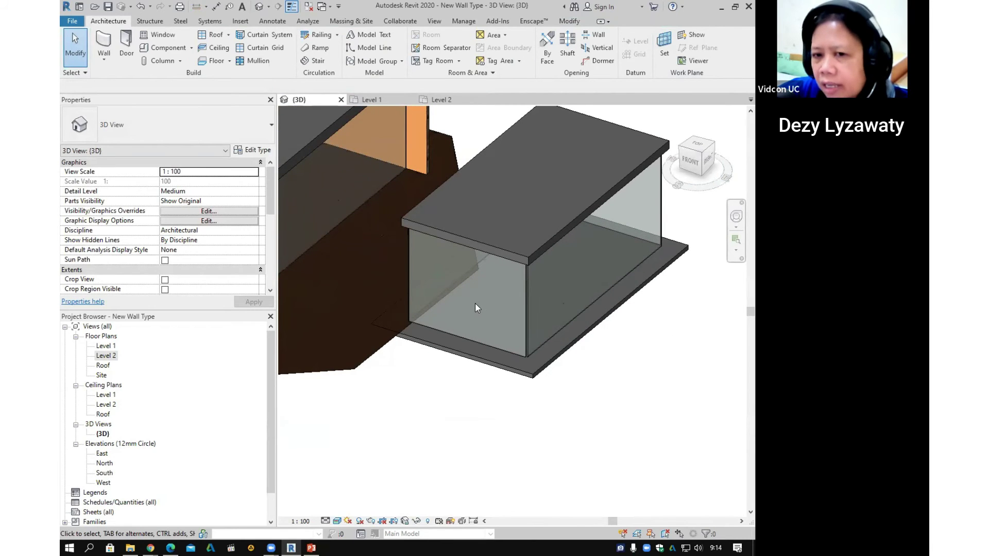
{"action": "middle_click_drag", "start_coordinate": [627, 246], "coordinate": [526, 260]}
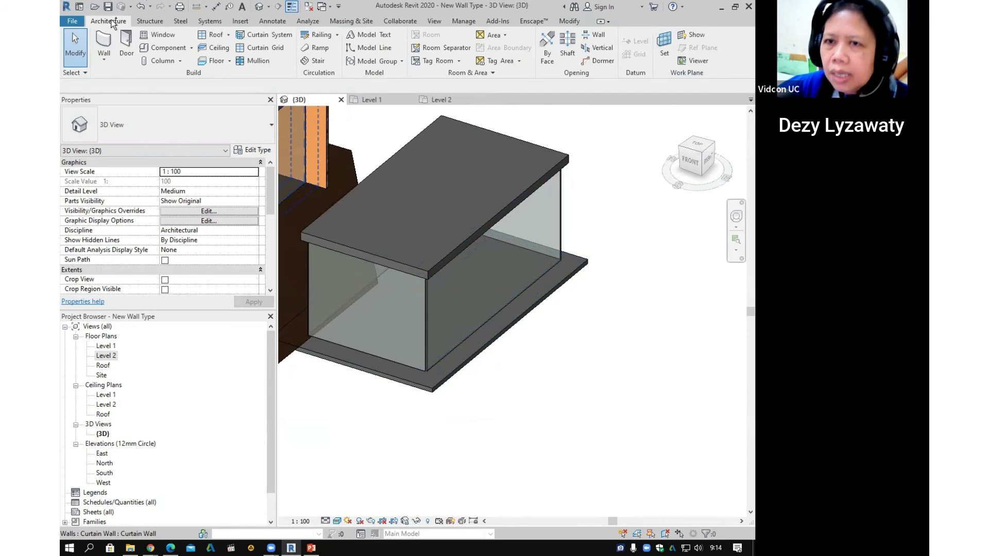
{"action": "left_click", "coordinate": [273, 48]}
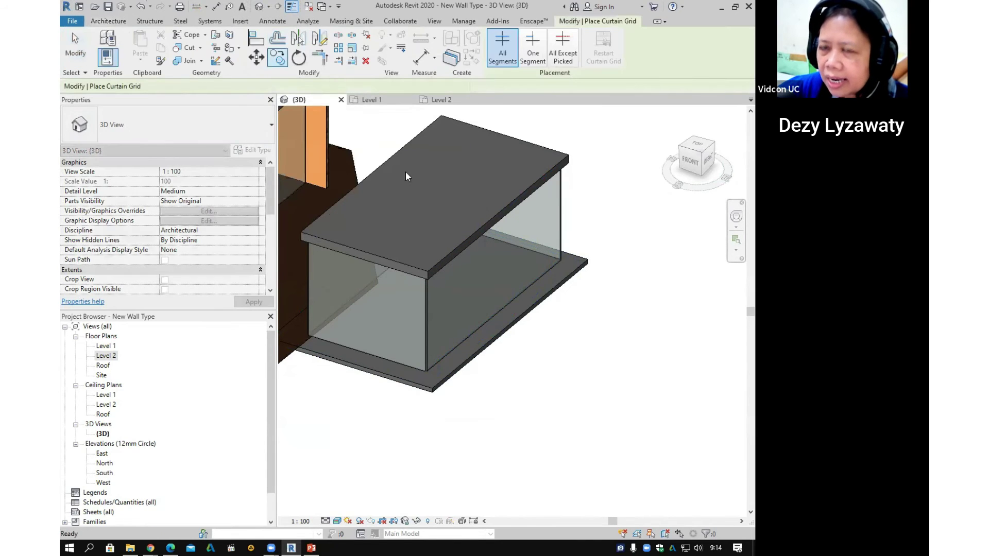
{"action": "left_click", "coordinate": [501, 309]}
{"action": "left_click", "coordinate": [537, 278]}
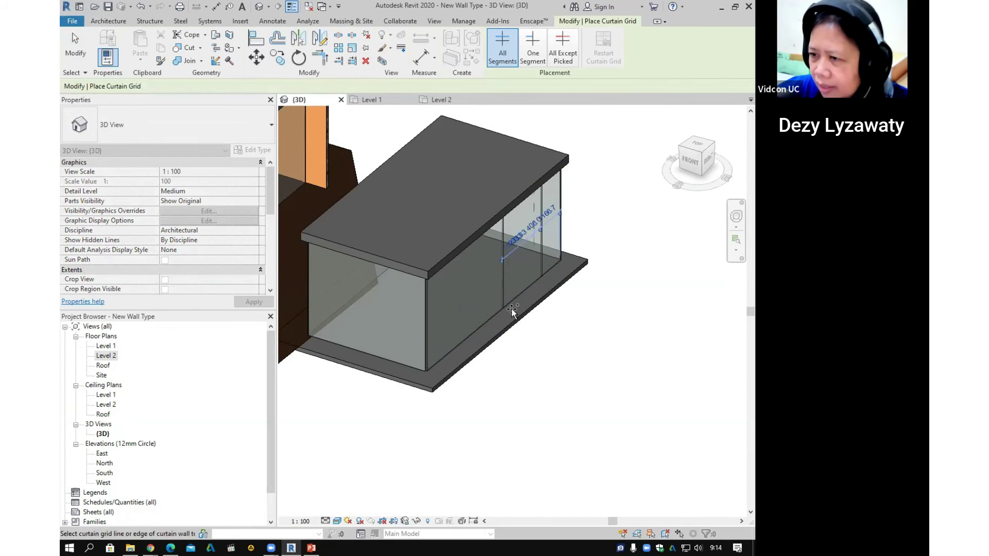
{"action": "left_click", "coordinate": [475, 329]}
{"action": "left_click", "coordinate": [452, 345]}
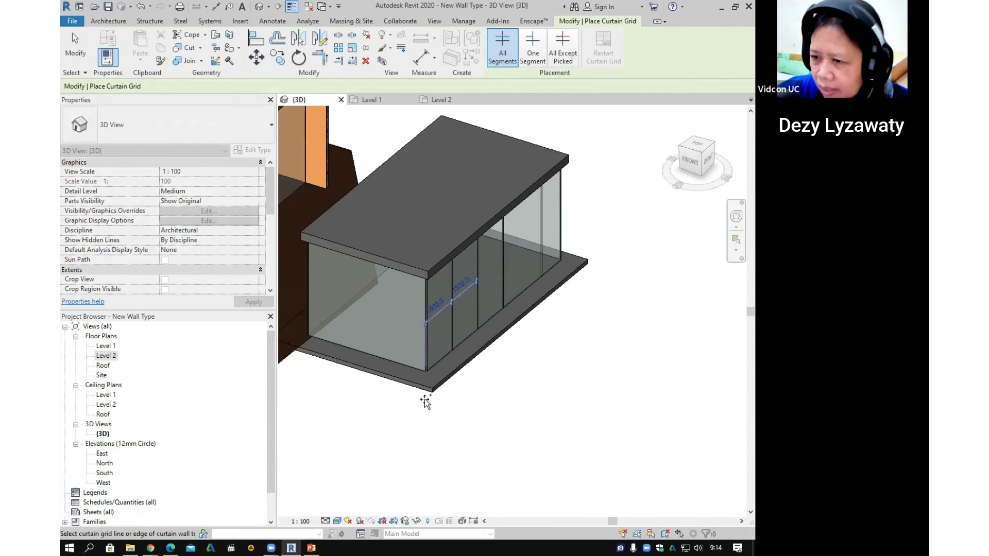
Step: Place three vertical curtain grid lines on the front curtain wall and a horizontal one at mid-height, 1750 mm, on the long side wall
{"action": "left_click", "coordinate": [395, 362]}
{"action": "left_click", "coordinate": [366, 350]}
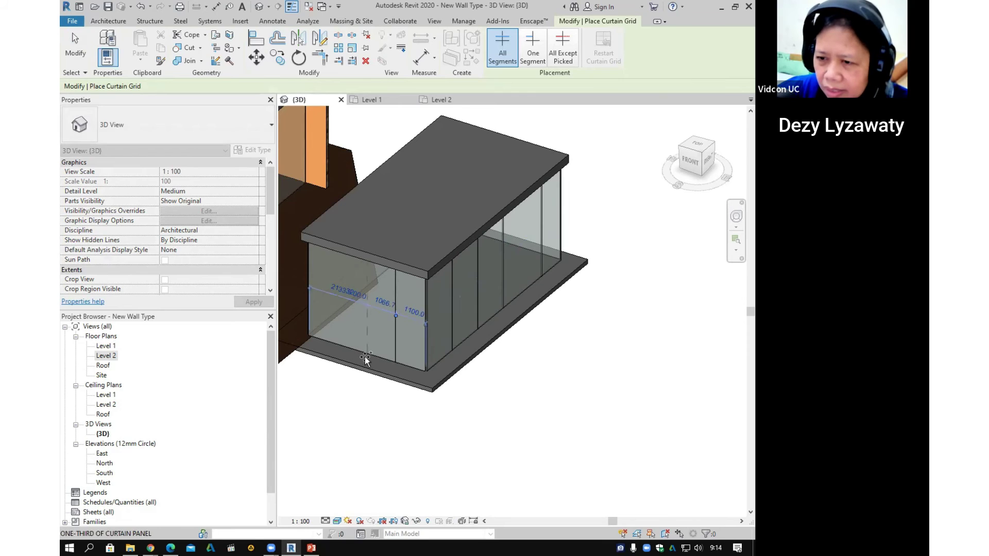
{"action": "left_click", "coordinate": [329, 343]}
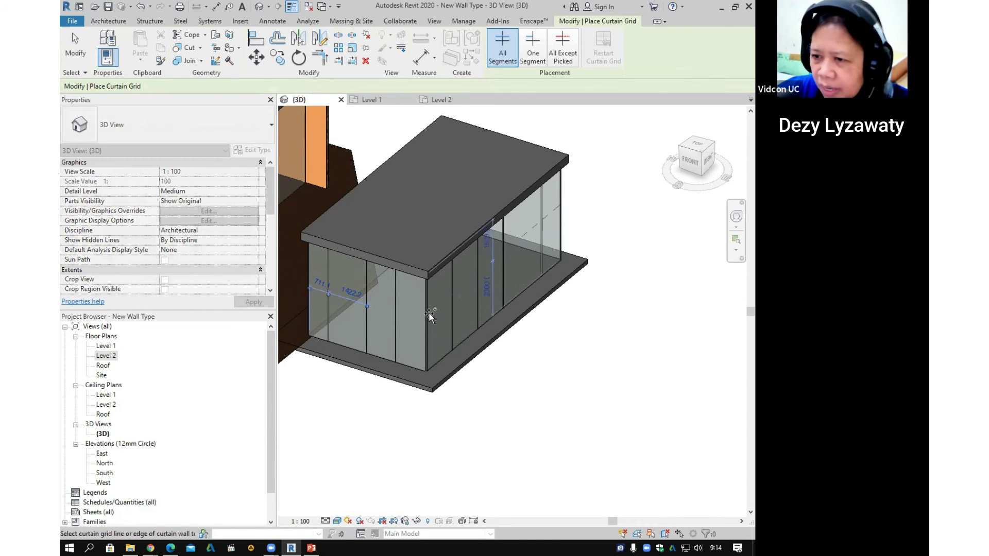
{"action": "left_click", "coordinate": [483, 284]}
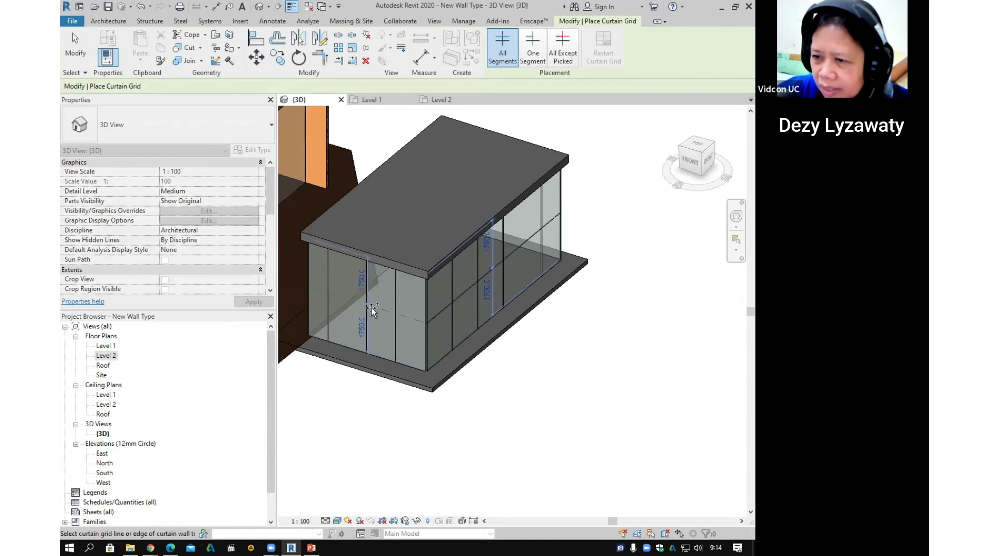
Step: Place horizontal curtain grid lines on the front wall at mid-height, 1750 mm, and above it, plus a matching upper line on the long side wall
{"action": "left_click", "coordinate": [395, 314]}
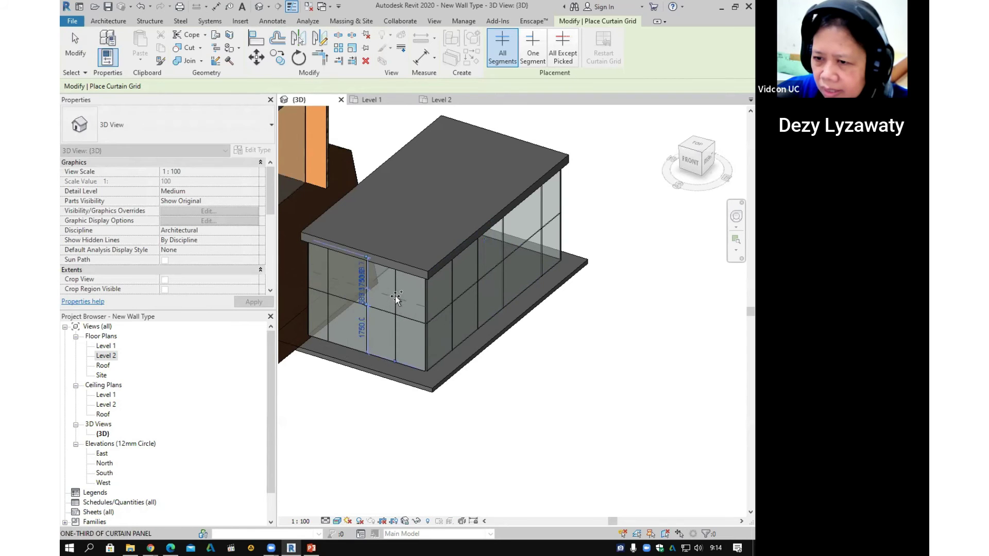
{"action": "left_click", "coordinate": [394, 290]}
{"action": "left_click", "coordinate": [453, 278]}
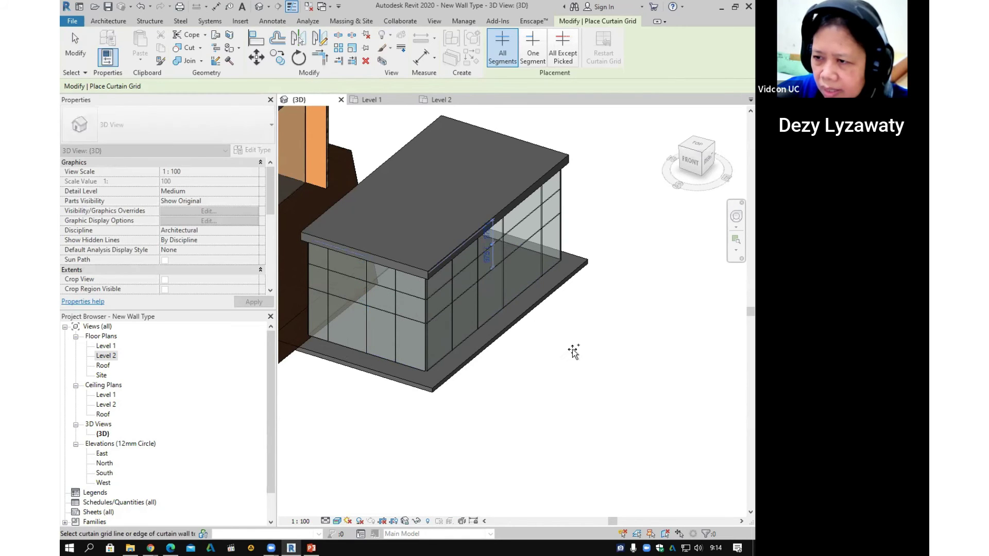
{"action": "key", "text": "Escape"}
Step: Set the front curtain wall's first vertical grid line 700 mm from the wall's edge nearest the brown wall
{"action": "scroll", "coordinate": [510, 363], "scroll_direction": "down", "scroll_amount": 2}
{"action": "scroll", "coordinate": [516, 360], "scroll_direction": "up", "scroll_amount": 5}
{"action": "scroll", "coordinate": [516, 360], "scroll_direction": "down", "scroll_amount": 3}
{"action": "middle_click_drag", "start_coordinate": [436, 363], "coordinate": [358, 394], "text": "shift"}
{"action": "scroll", "coordinate": [357, 394], "scroll_direction": "up", "scroll_amount": 3}
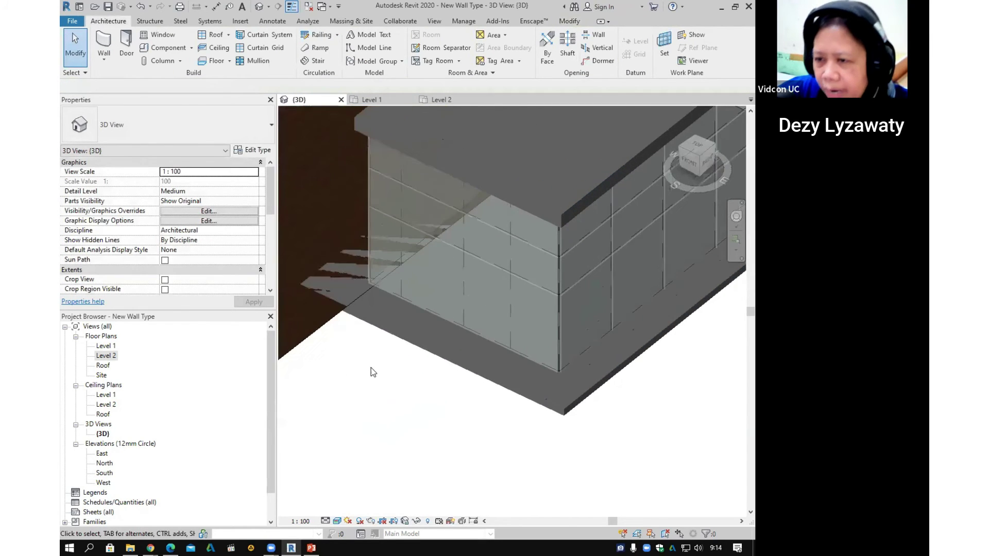
{"action": "left_click", "coordinate": [400, 291]}
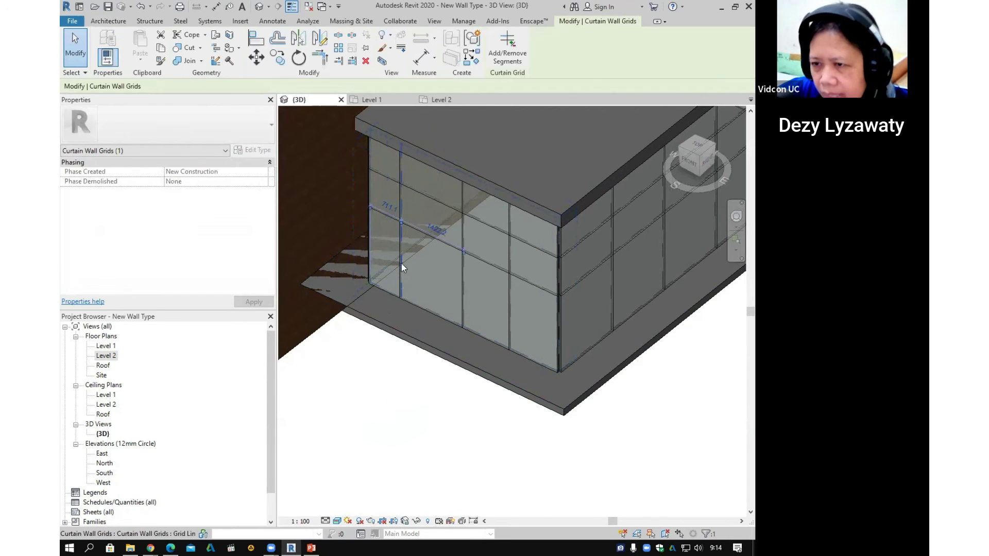
{"action": "left_click", "coordinate": [390, 214]}
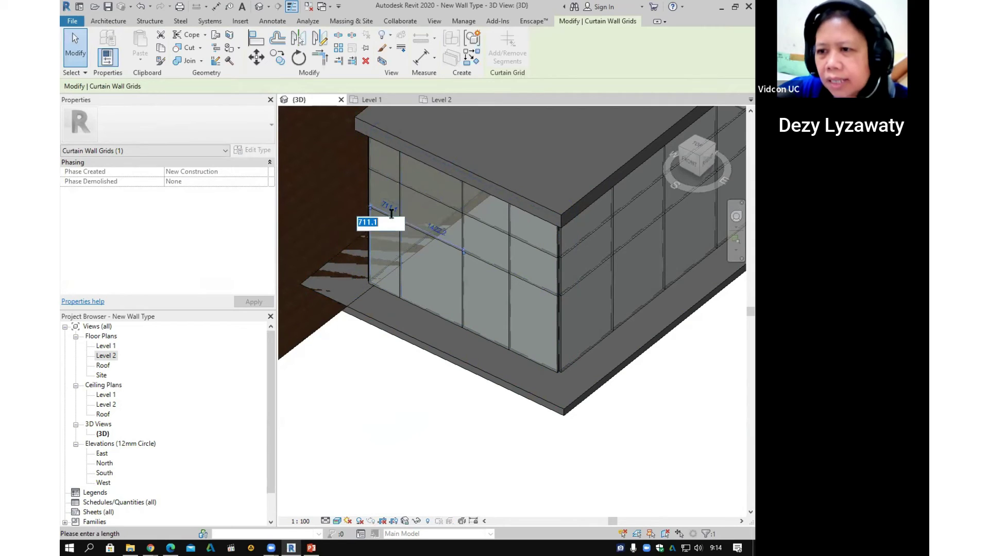
{"action": "type", "text": "700"}
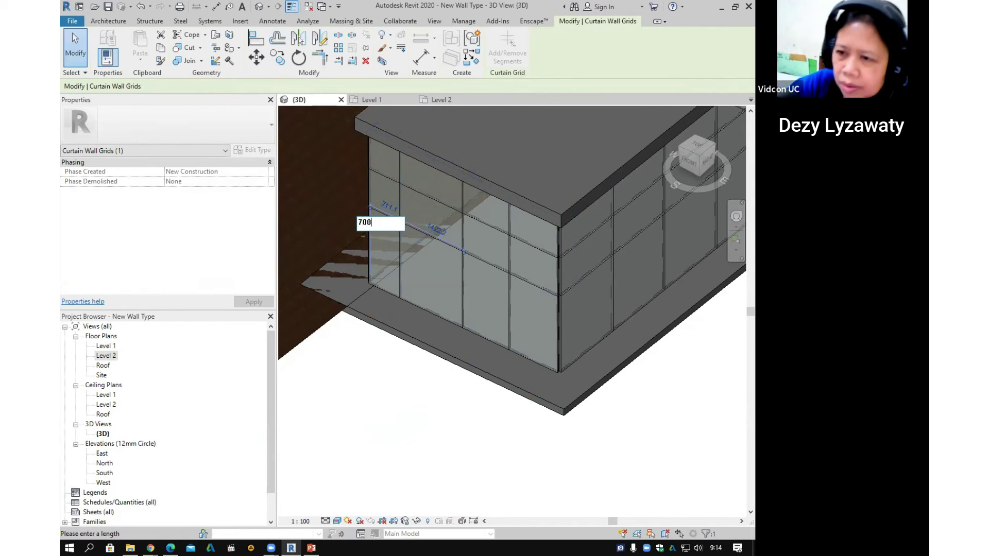
{"action": "key", "text": "Return"}
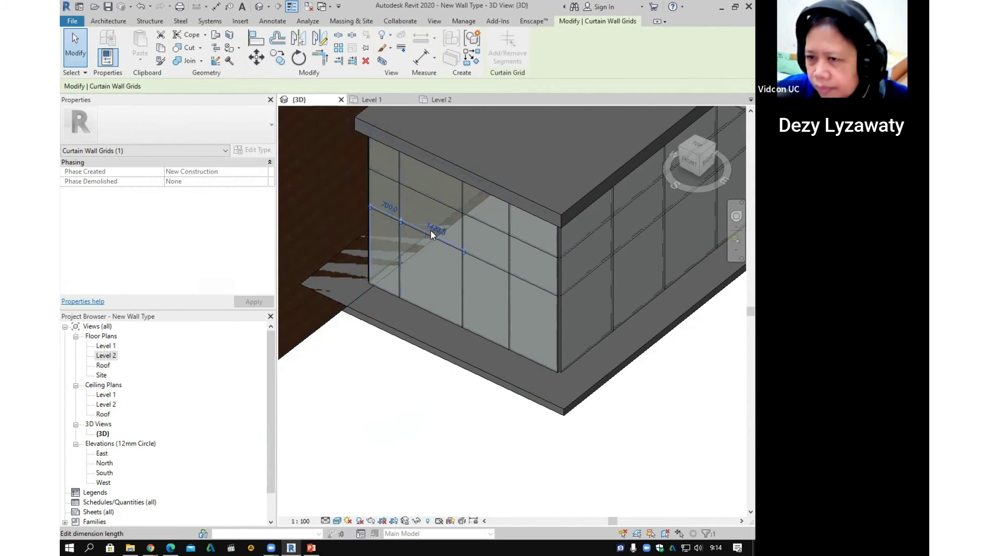
Step: Set the front curtain wall's second vertical grid line 1200 mm from the first one
{"action": "left_click", "coordinate": [434, 231]}
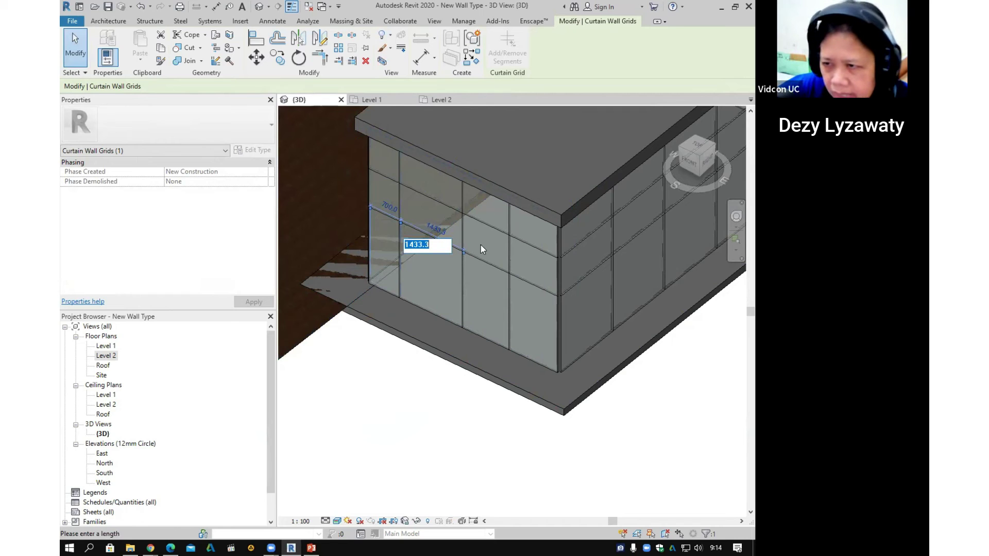
{"action": "left_click", "coordinate": [463, 234]}
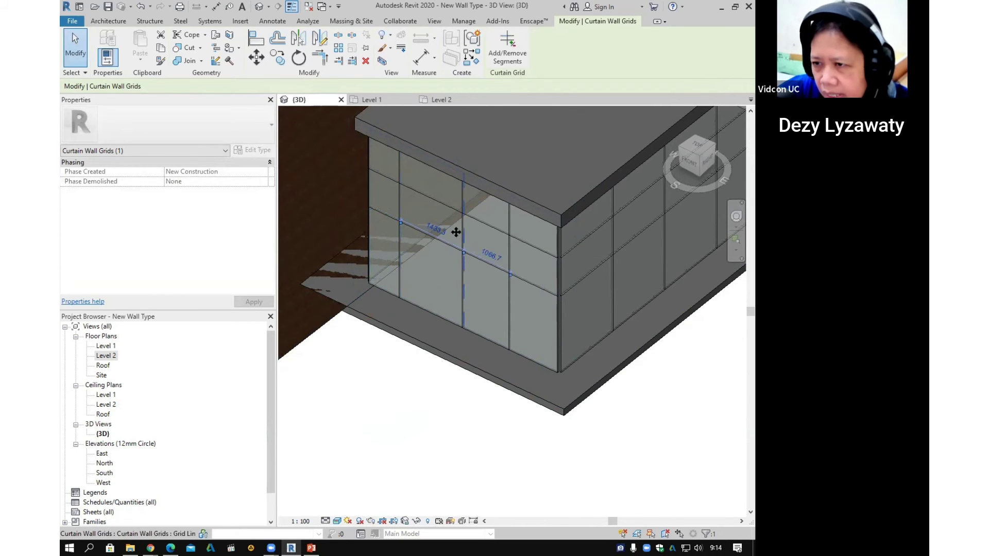
{"action": "left_click", "coordinate": [443, 233]}
{"action": "type", "text": "1200"}
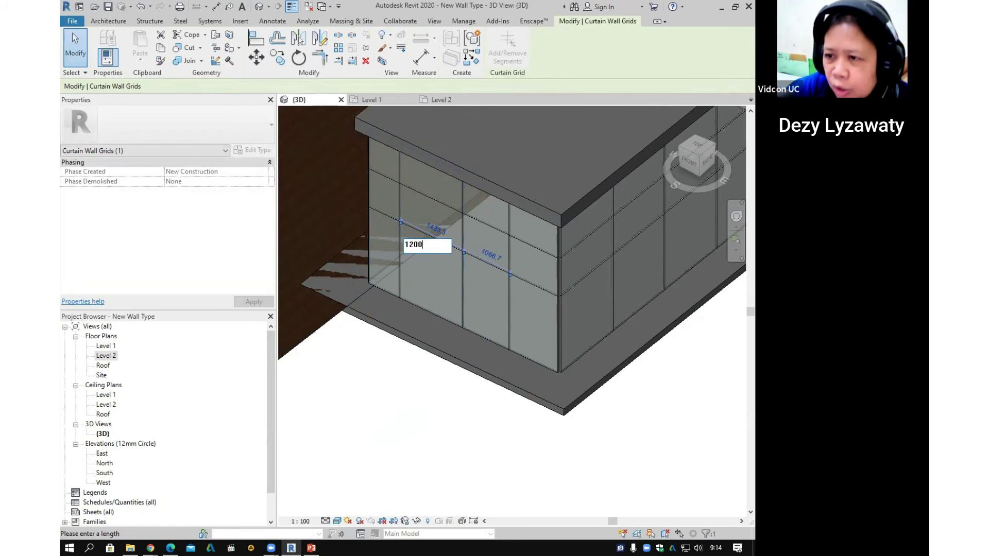
Step: Set the spacing between the first two vertical grid lines on the front curtain wall to 1200 mm
{"action": "key", "text": "Return"}
{"action": "key", "text": "Escape"}
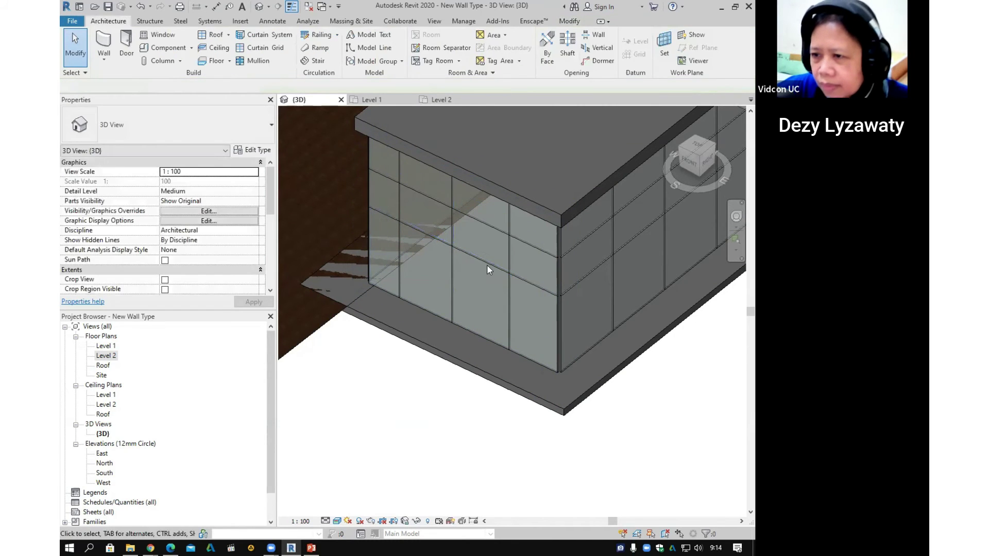
Step: Place the front curtain wall's upper horizontal grid line 500 mm below the top of the wall
{"action": "left_click", "coordinate": [486, 265]}
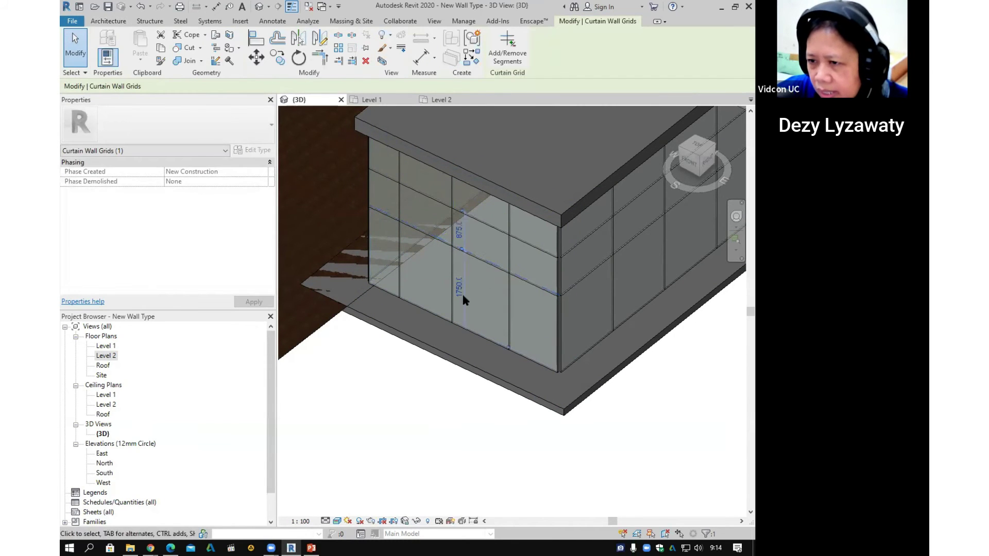
{"action": "left_click", "coordinate": [486, 225]}
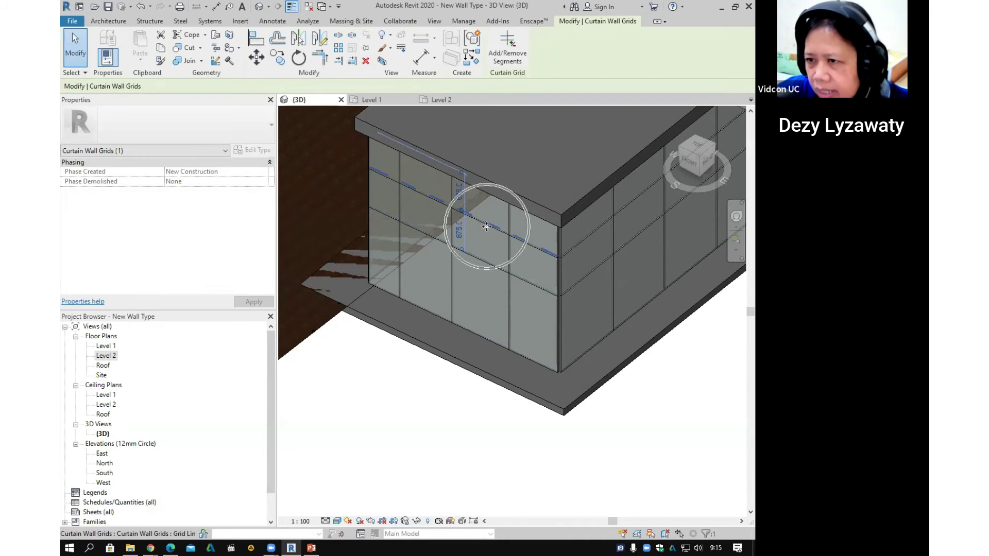
{"action": "left_click", "coordinate": [459, 194]}
{"action": "type", "text": "500"}
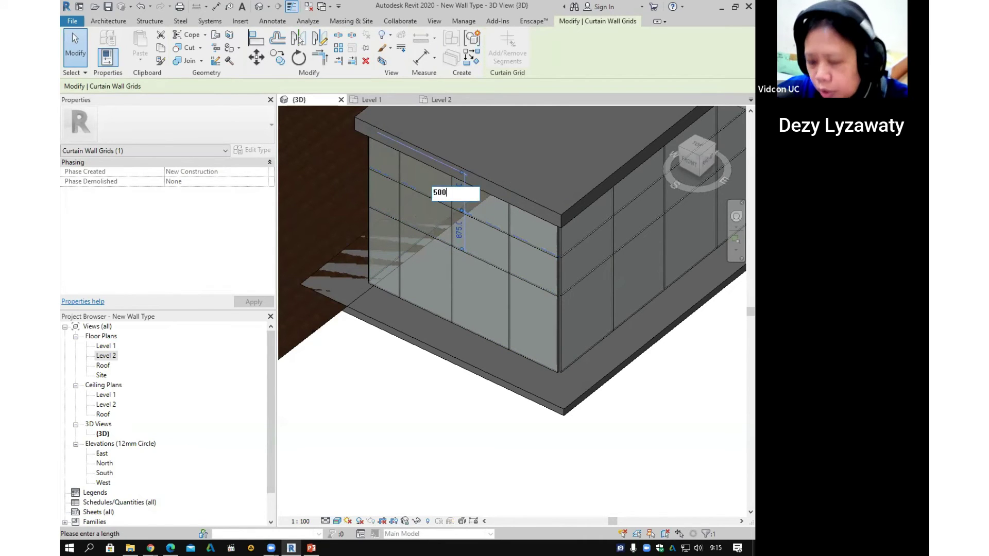
{"action": "key", "text": "Return"}
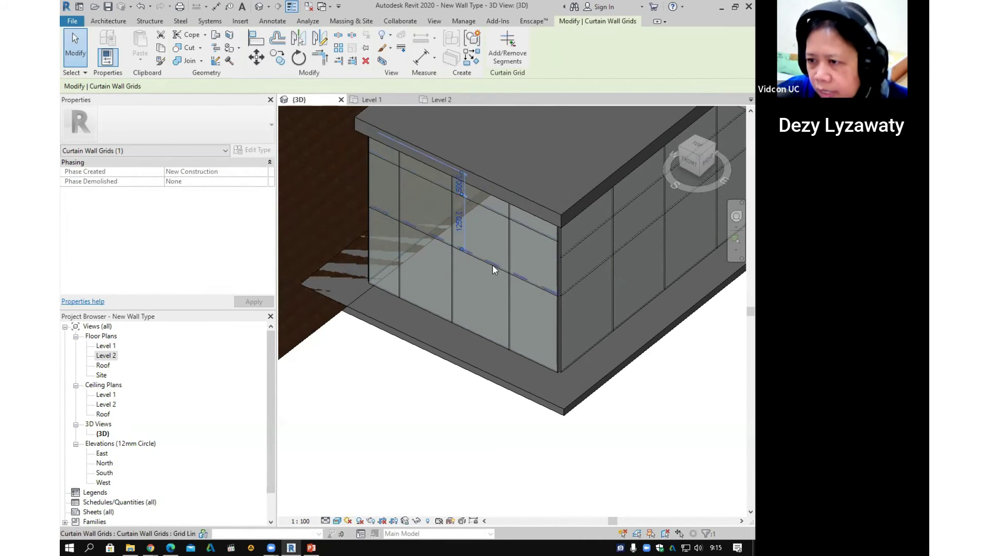
Step: Place the front curtain wall's lower horizontal grid line 500 mm below the upper one
{"action": "left_click", "coordinate": [459, 223]}
{"action": "type", "text": "500"}
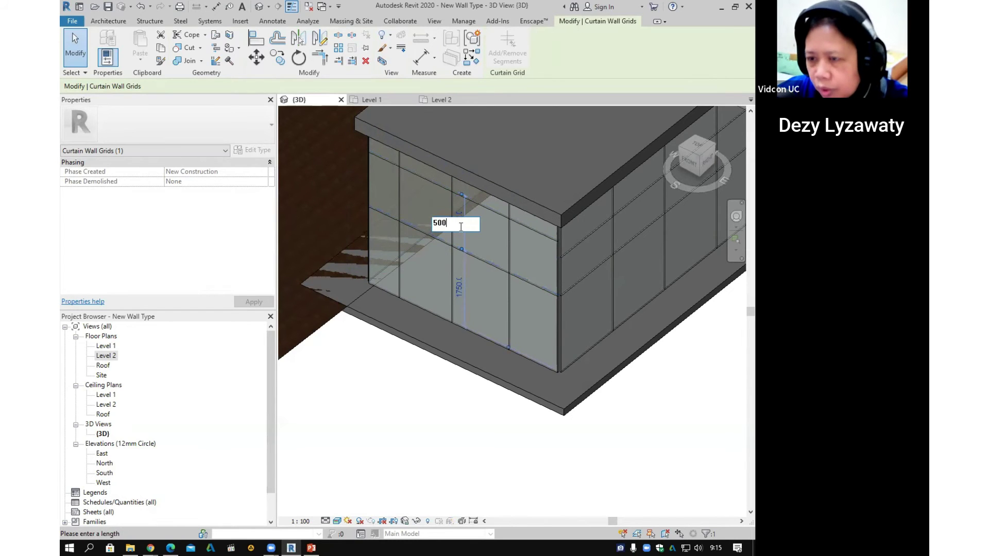
{"action": "key", "text": "Return"}
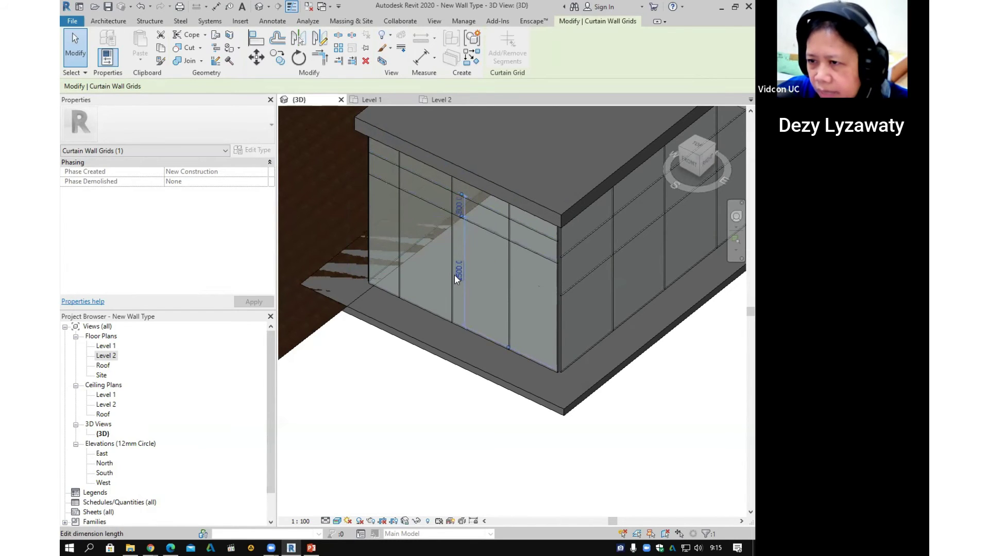
{"action": "left_click", "coordinate": [655, 384]}
Step: Place the long side curtain wall's upper horizontal grid line 500 mm below the top of the wall
{"action": "middle_click_drag", "start_coordinate": [597, 413], "coordinate": [475, 447]}
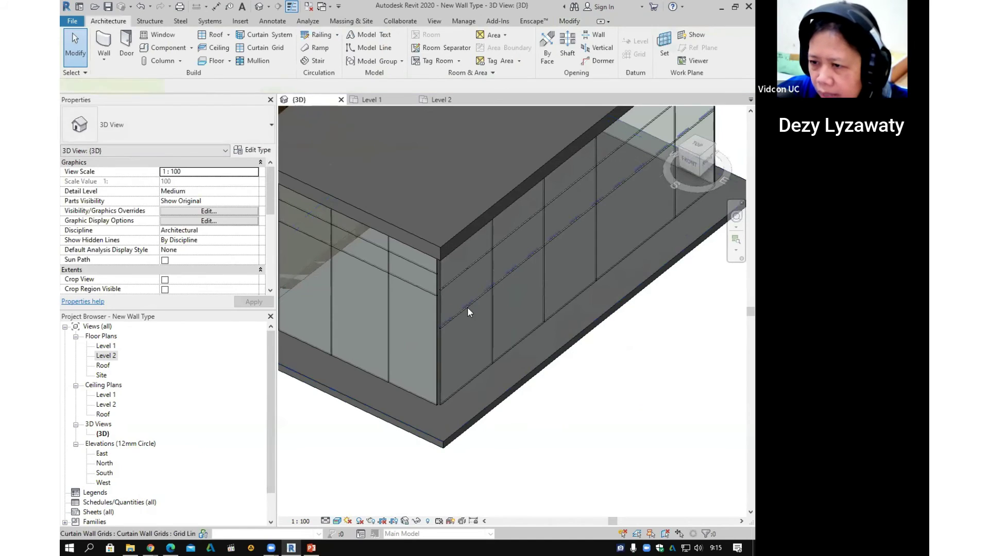
{"action": "left_click", "coordinate": [468, 307]}
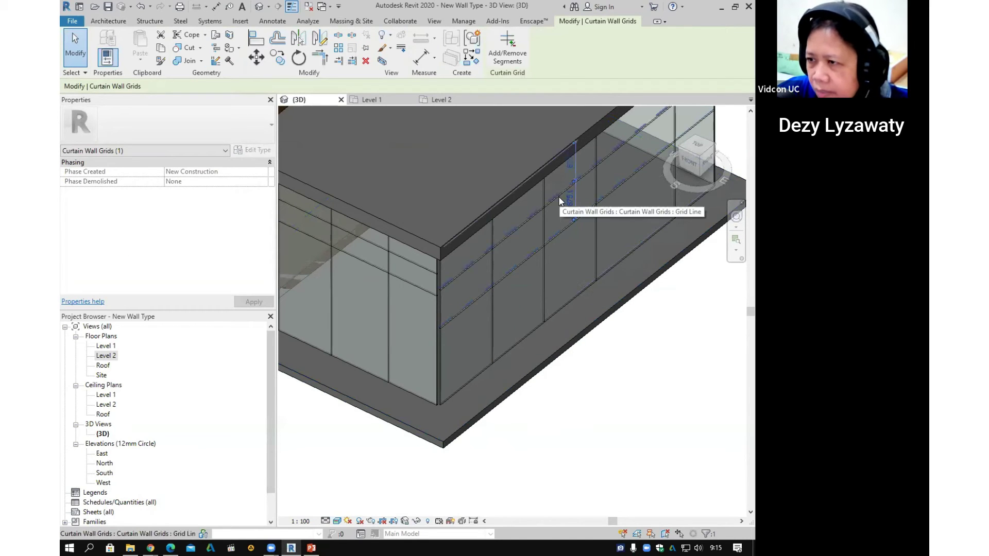
{"action": "left_click", "coordinate": [572, 169]}
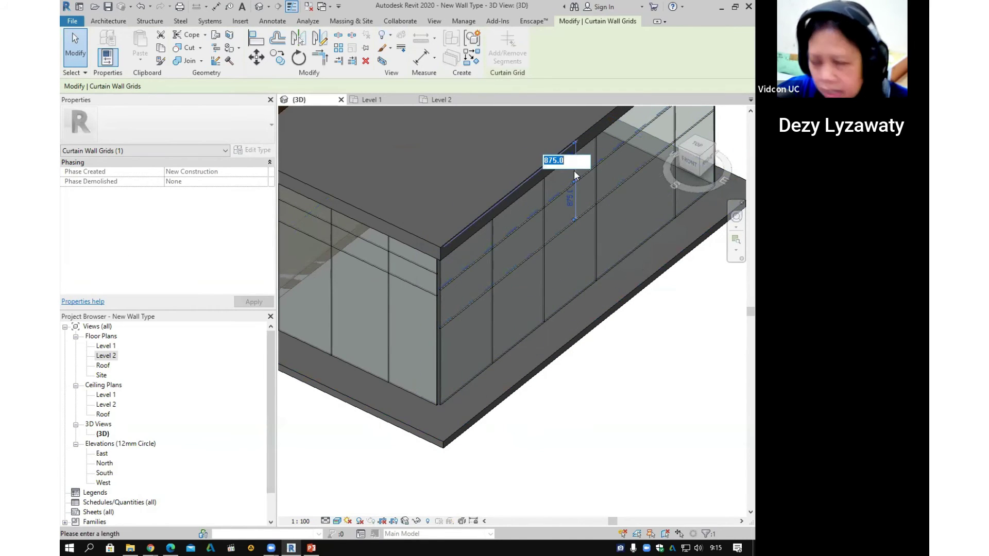
{"action": "type", "text": "500"}
{"action": "key", "text": "Return"}
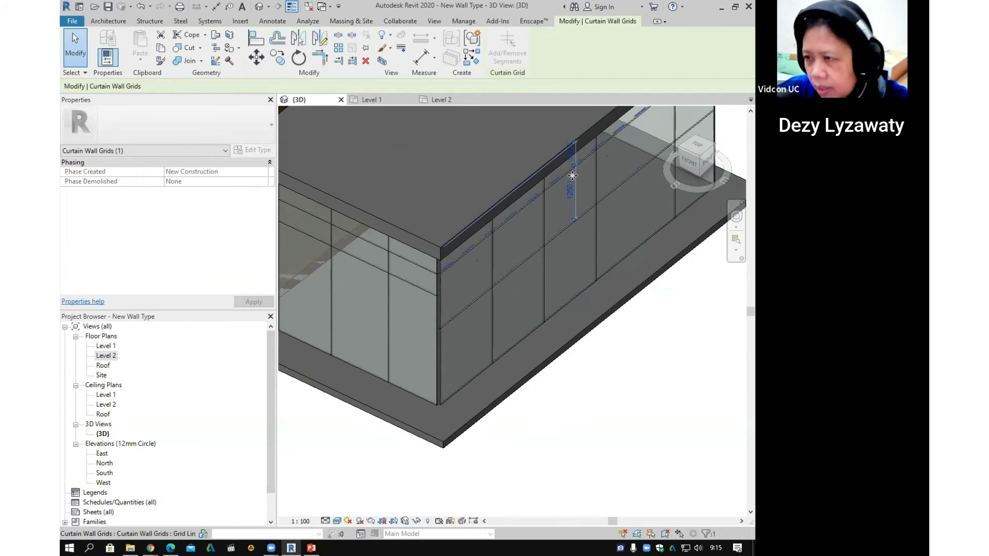
{"action": "key", "text": "Escape"}
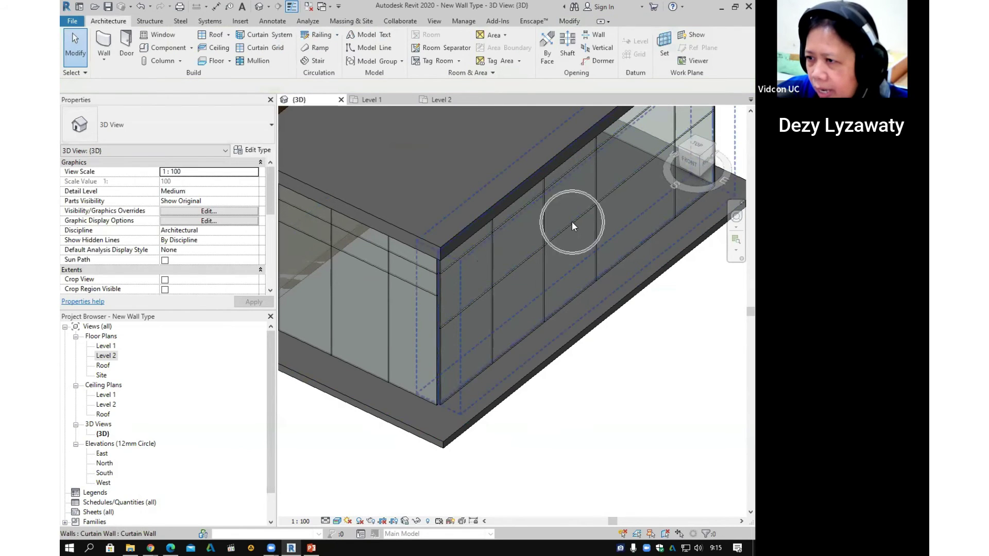
Step: Place the long side curtain wall's lower horizontal grid line 500 mm below its upper one
{"action": "left_click", "coordinate": [577, 222]}
{"action": "left_click", "coordinate": [567, 193]}
{"action": "type", "text": "50"}
{"action": "key", "text": "Return"}
{"action": "left_click", "coordinate": [545, 330]}
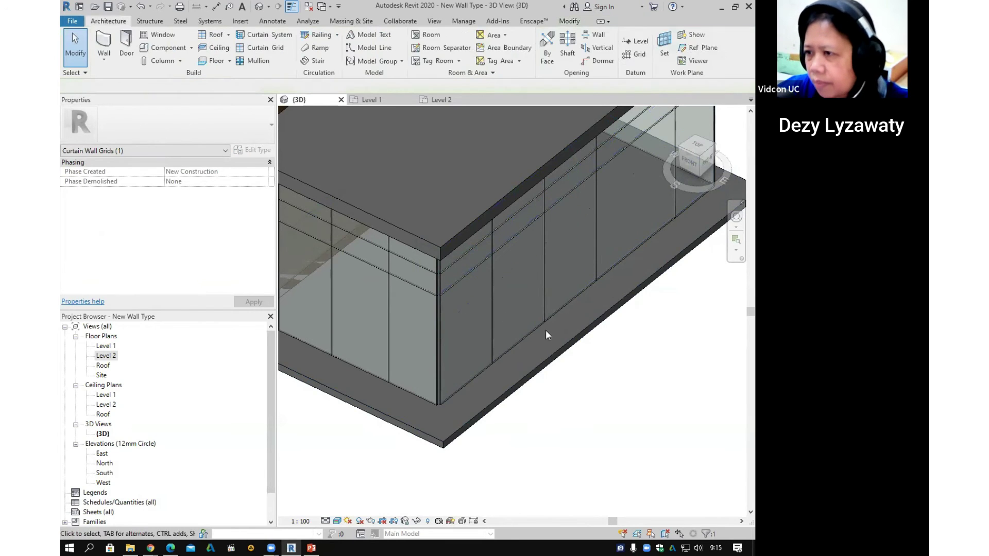
Step: Open the Level 1 floor plan
{"action": "scroll", "coordinate": [496, 284], "scroll_direction": "down", "scroll_amount": 1}
{"action": "middle_click_drag", "start_coordinate": [531, 309], "coordinate": [564, 327]}
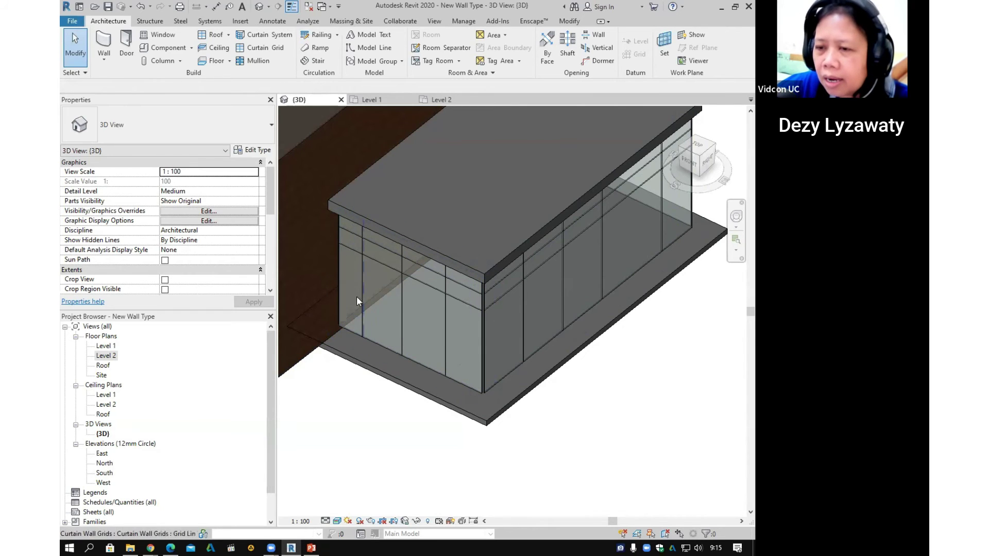
{"action": "middle_click_drag", "start_coordinate": [382, 315], "coordinate": [317, 308]}
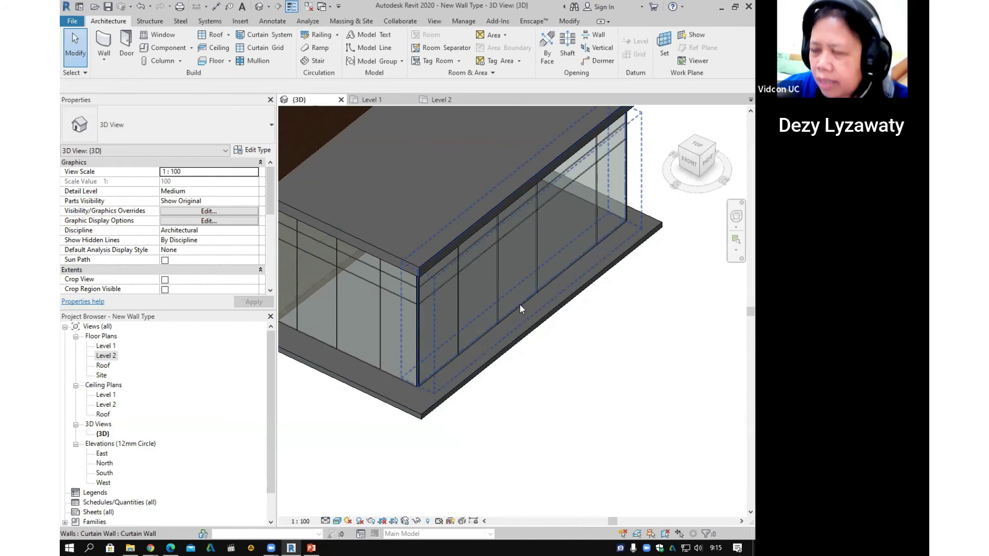
{"action": "scroll", "coordinate": [567, 324], "scroll_direction": "down", "scroll_amount": 2}
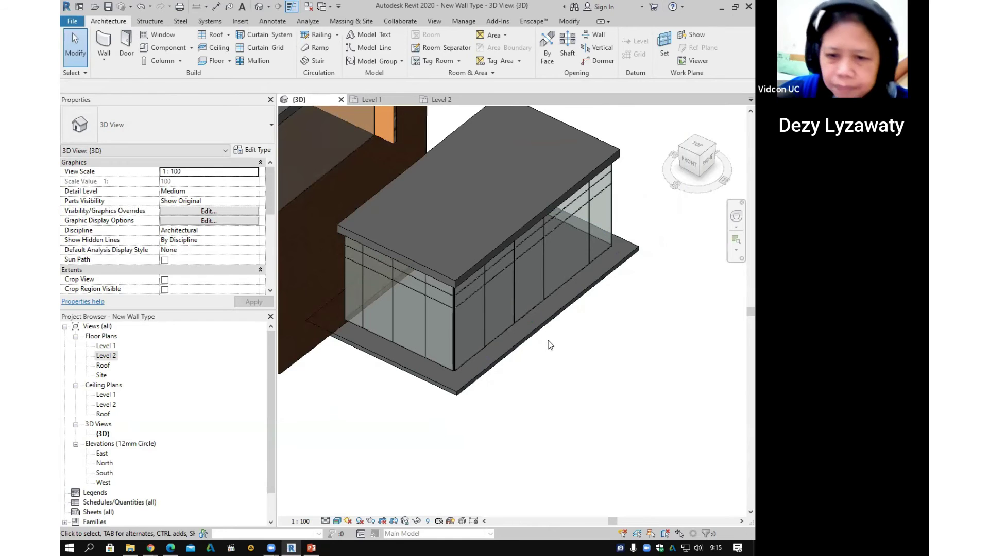
{"action": "left_click", "coordinate": [106, 353]}
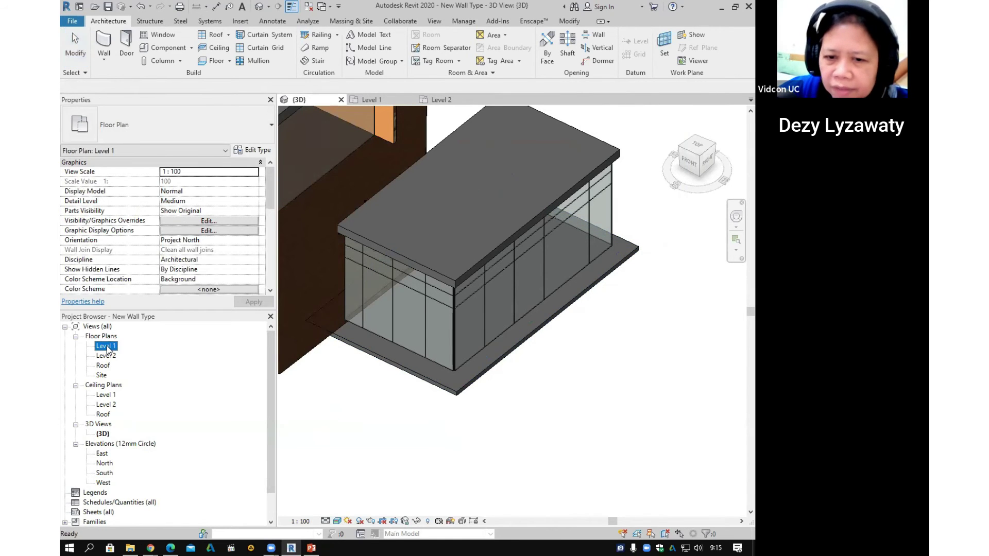
{"action": "double_click", "coordinate": [106, 346]}
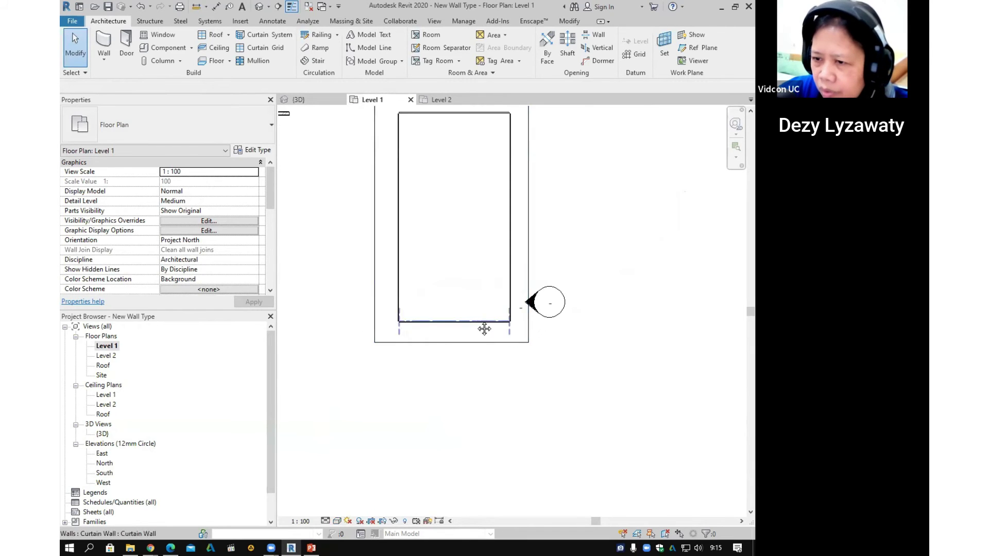
Step: Move the elevation marker on the building's east side farther away from the floor slab edge
{"action": "middle_click_drag", "start_coordinate": [486, 325], "coordinate": [477, 344]}
{"action": "scroll", "coordinate": [479, 338], "scroll_direction": "down", "scroll_amount": 1}
{"action": "mouse_move", "coordinate": [569, 359]}
{"action": "left_mouse_down"}
{"action": "mouse_move", "coordinate": [517, 304]}
{"action": "mouse_move", "coordinate": [556, 324]}
{"action": "mouse_move", "coordinate": [576, 321]}
{"action": "left_mouse_up"}
{"action": "left_click", "coordinate": [564, 287]}
Step: Add an aligned dimension string across both ends and the three vertical grid lines of the front curtain wall, placed outside the slab edge
{"action": "scroll", "coordinate": [437, 372], "scroll_direction": "up", "scroll_amount": 2}
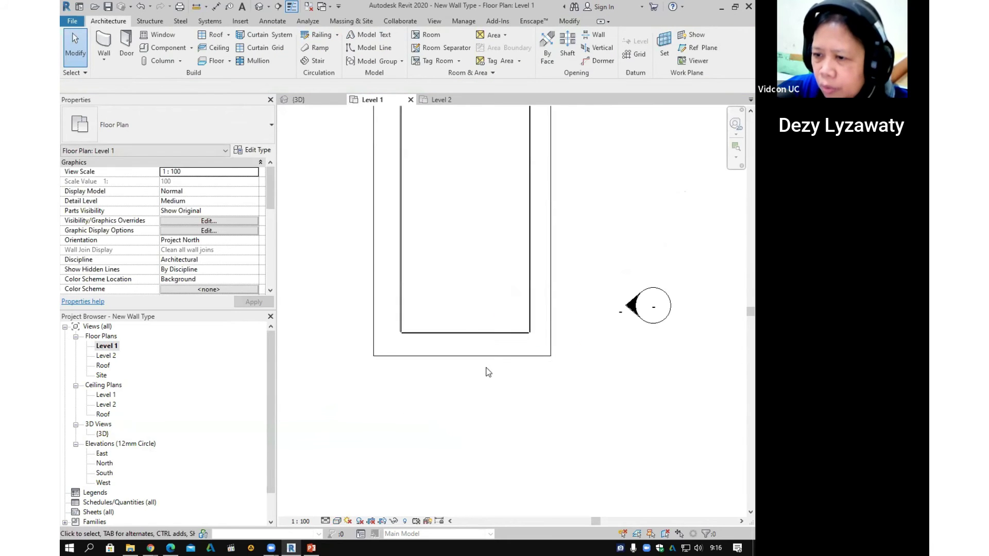
{"action": "scroll", "coordinate": [489, 370], "scroll_direction": "up", "scroll_amount": 4}
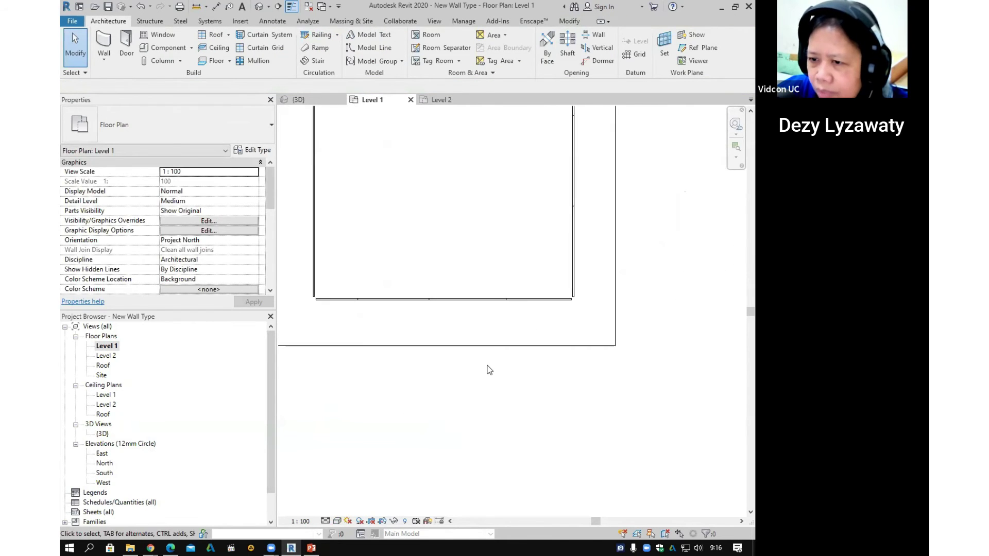
{"action": "middle_click_drag", "start_coordinate": [489, 369], "coordinate": [540, 346]}
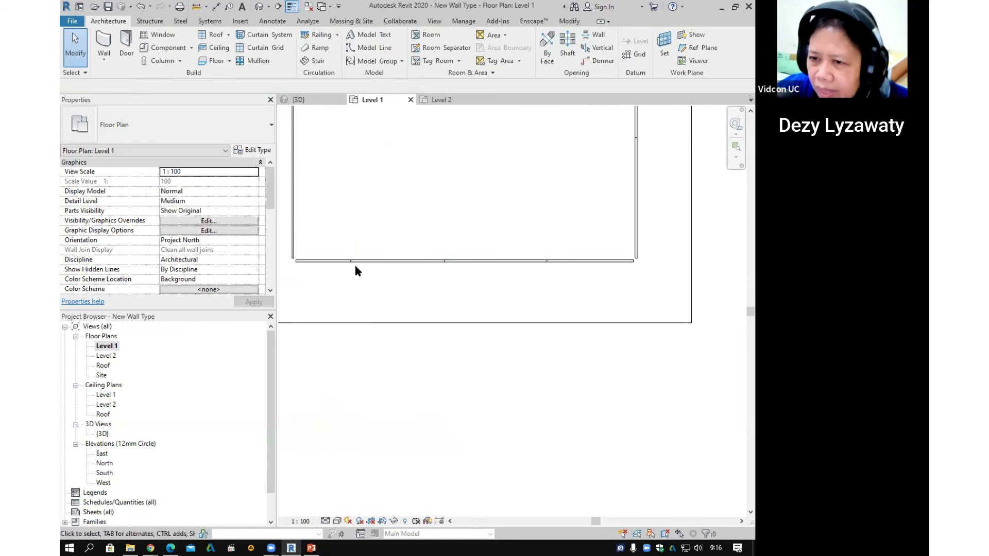
{"action": "scroll", "coordinate": [521, 300], "scroll_direction": "down", "scroll_amount": 2}
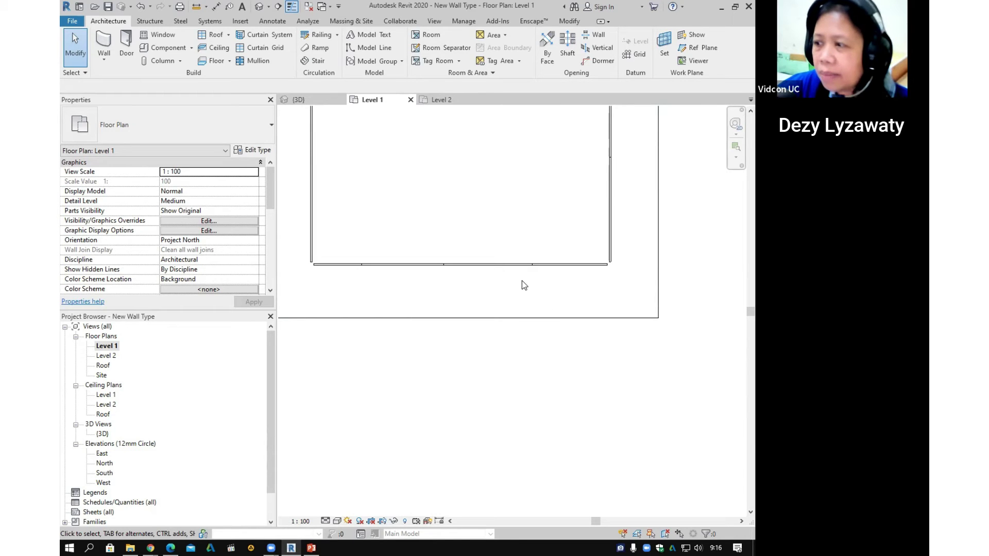
{"action": "left_click", "coordinate": [276, 22]}
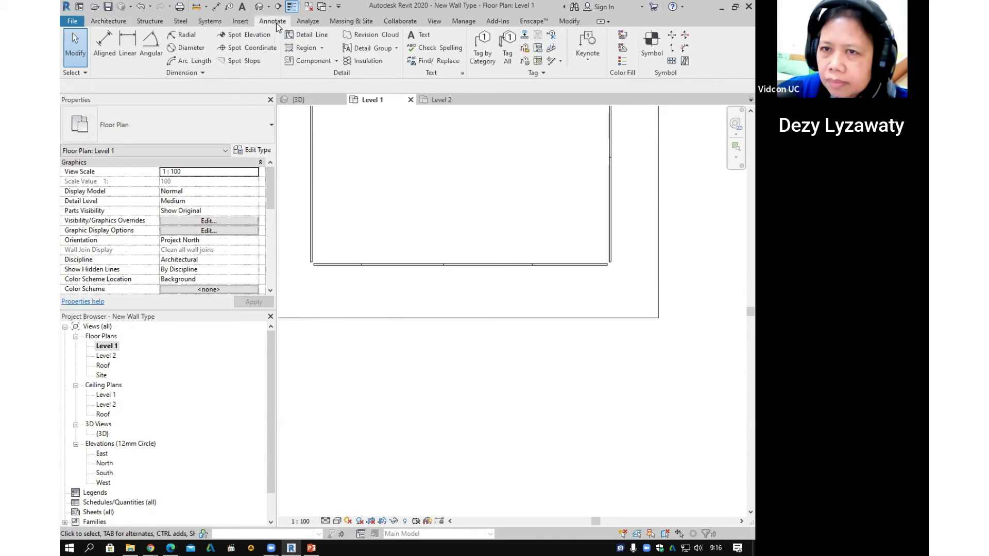
{"action": "left_click", "coordinate": [105, 54]}
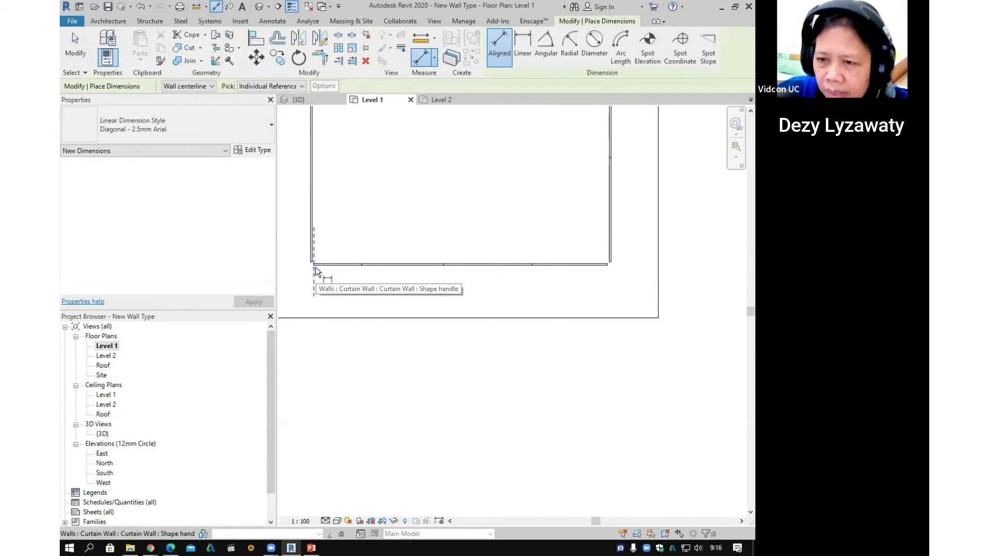
{"action": "left_click", "coordinate": [315, 267]}
{"action": "left_click", "coordinate": [316, 267]}
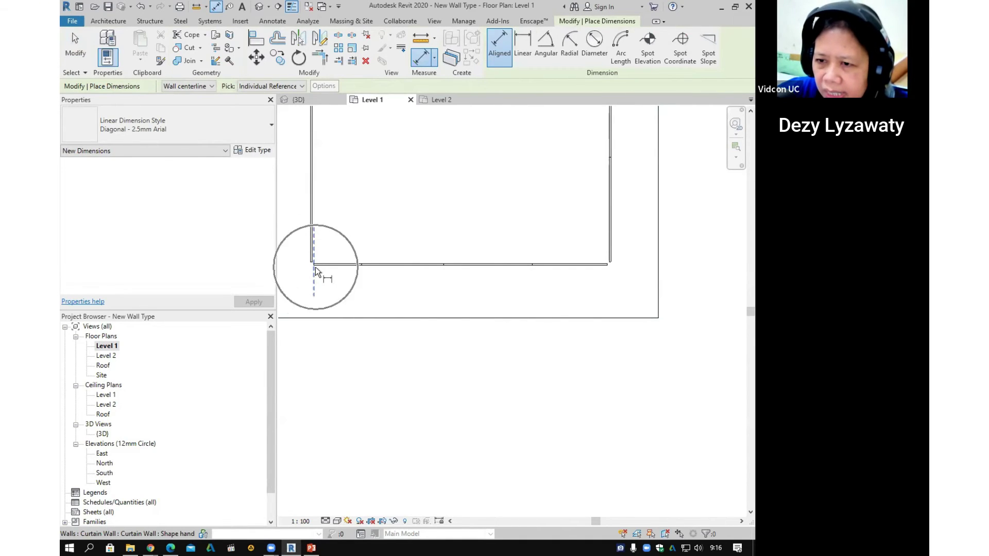
{"action": "left_click", "coordinate": [361, 271]}
{"action": "left_click", "coordinate": [442, 271]}
{"action": "left_click", "coordinate": [532, 267]}
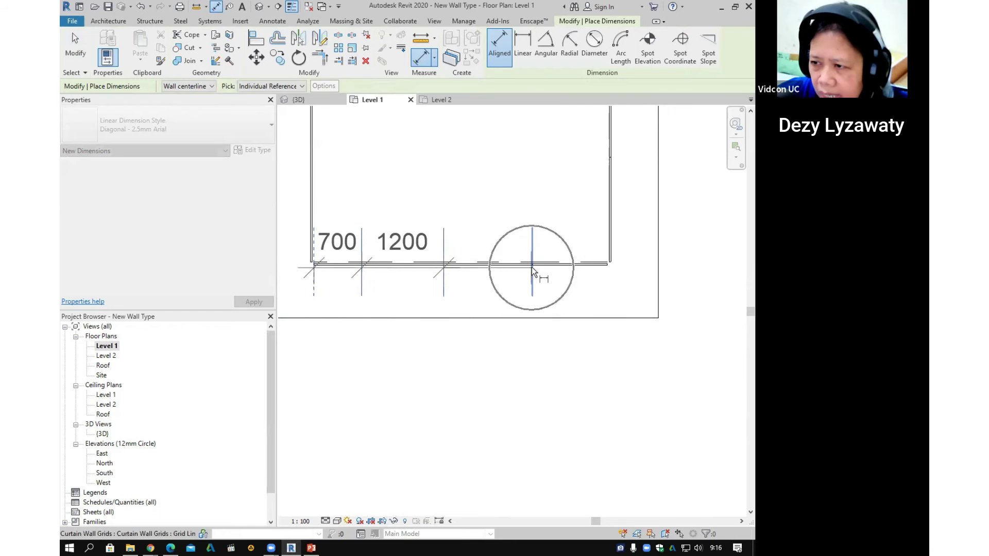
{"action": "left_click", "coordinate": [610, 270]}
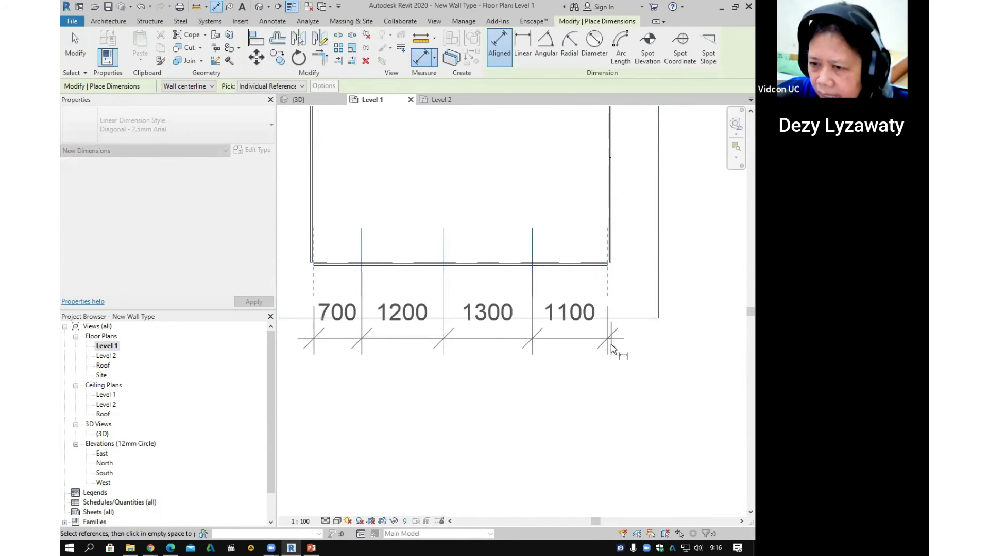
{"action": "left_click", "coordinate": [614, 365]}
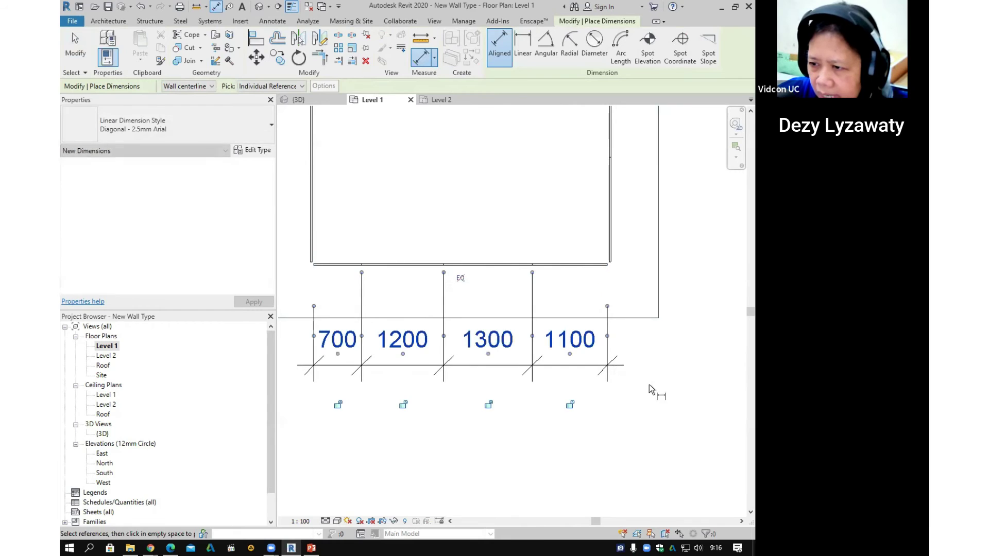
Step: Apply the equality constraint to the front wall's dimension string to space its vertical grid lines evenly
{"action": "left_click", "coordinate": [460, 278]}
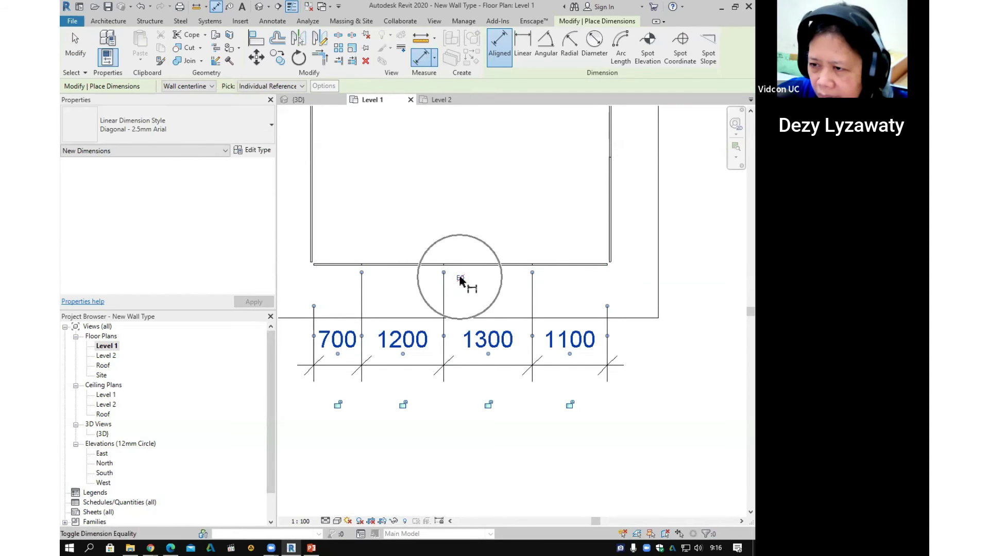
{"action": "left_click", "coordinate": [460, 279]}
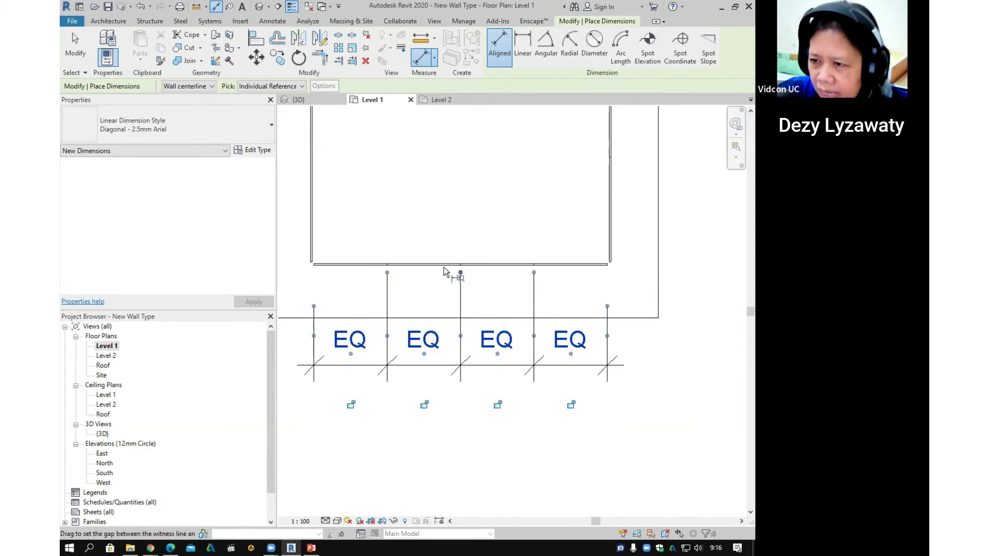
Step: Add an aligned dimension string across both ends and the four vertical grid lines of the east curtain wall, placed outside the slab edge
{"action": "scroll", "coordinate": [541, 359], "scroll_direction": "down", "scroll_amount": 5}
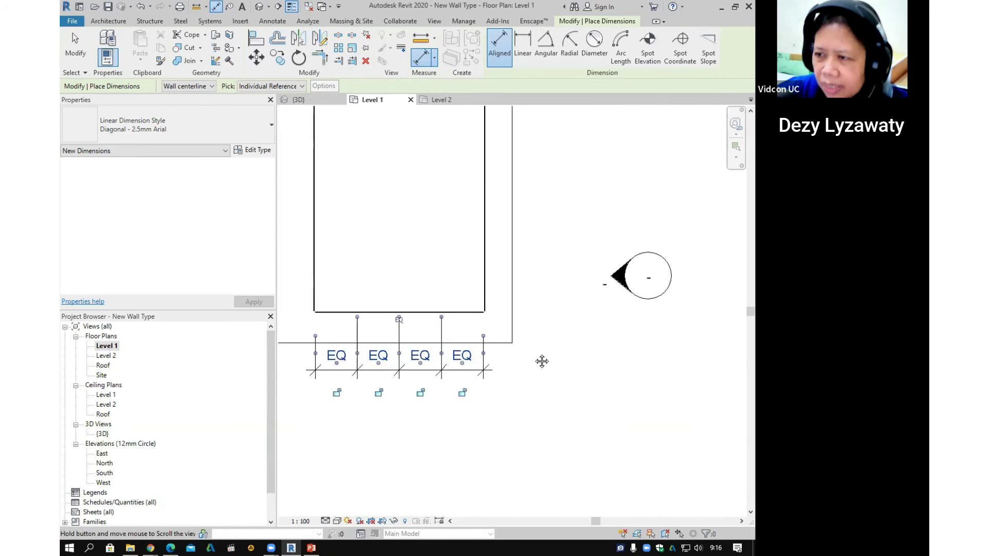
{"action": "scroll", "coordinate": [468, 332], "scroll_direction": "up", "scroll_amount": 1}
{"action": "middle_click_drag", "start_coordinate": [499, 336], "coordinate": [403, 364]}
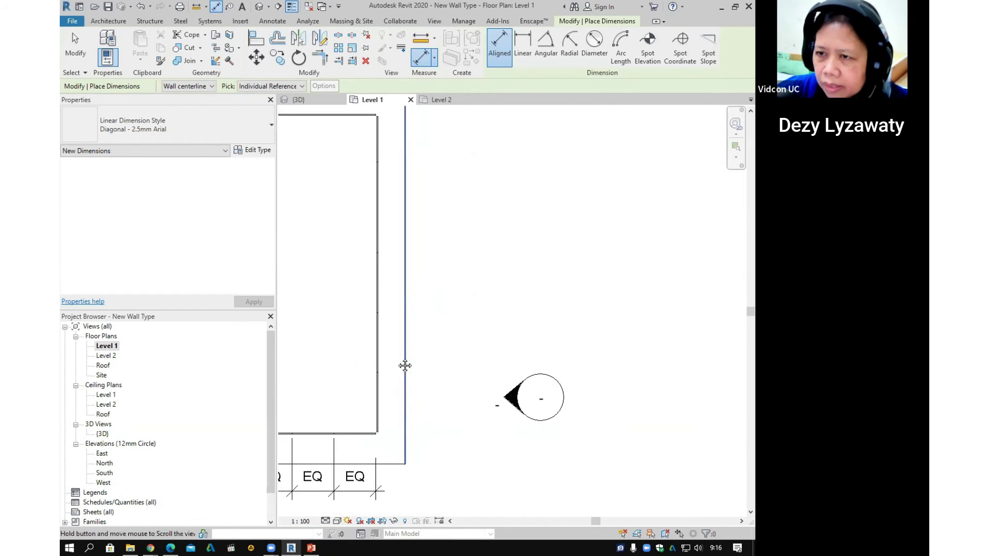
{"action": "left_click", "coordinate": [277, 21]}
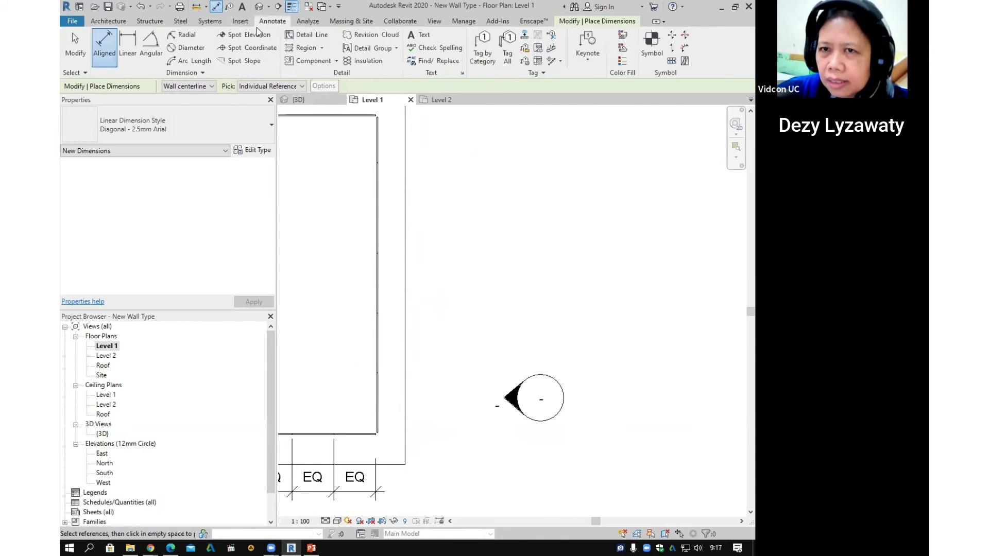
{"action": "left_click", "coordinate": [108, 60]}
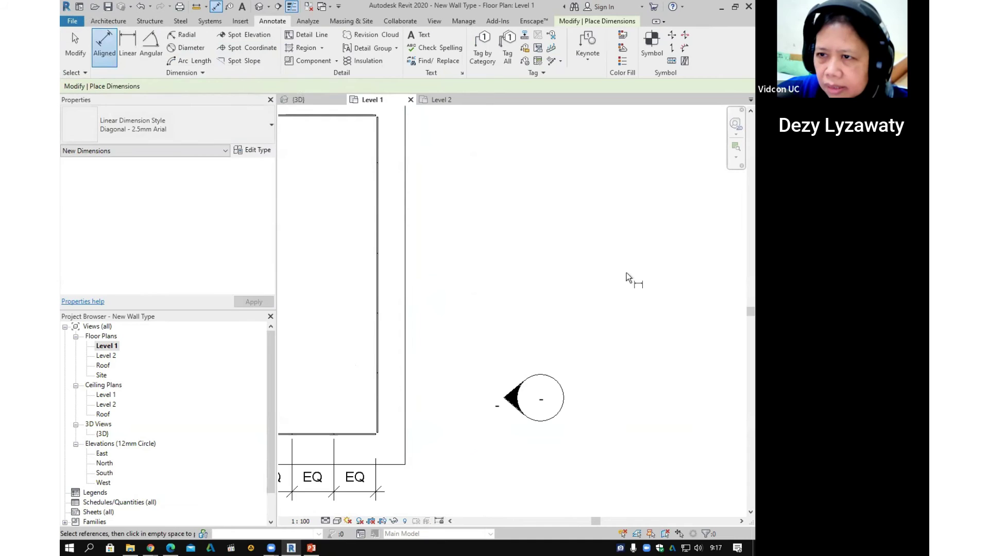
{"action": "left_click", "coordinate": [380, 121]}
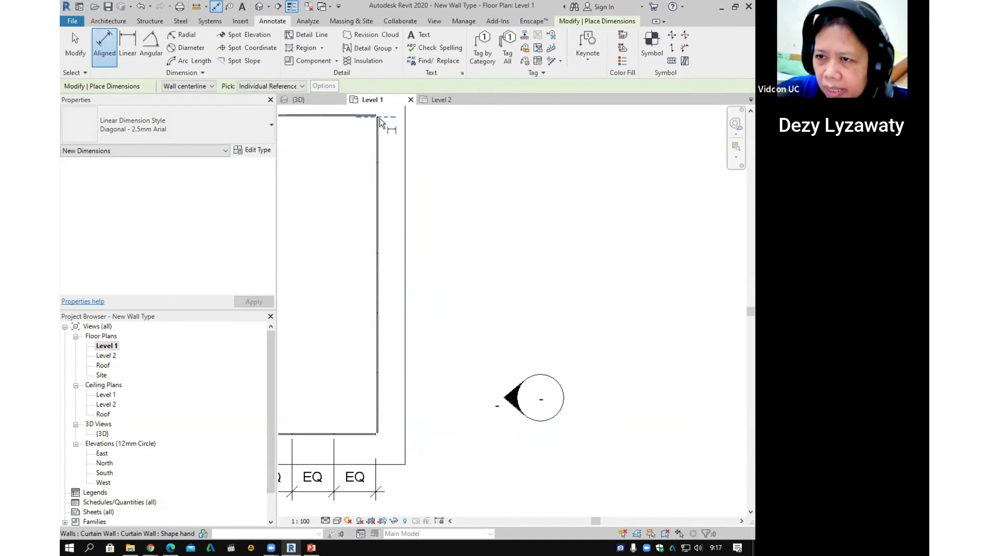
{"action": "left_click", "coordinate": [382, 163]}
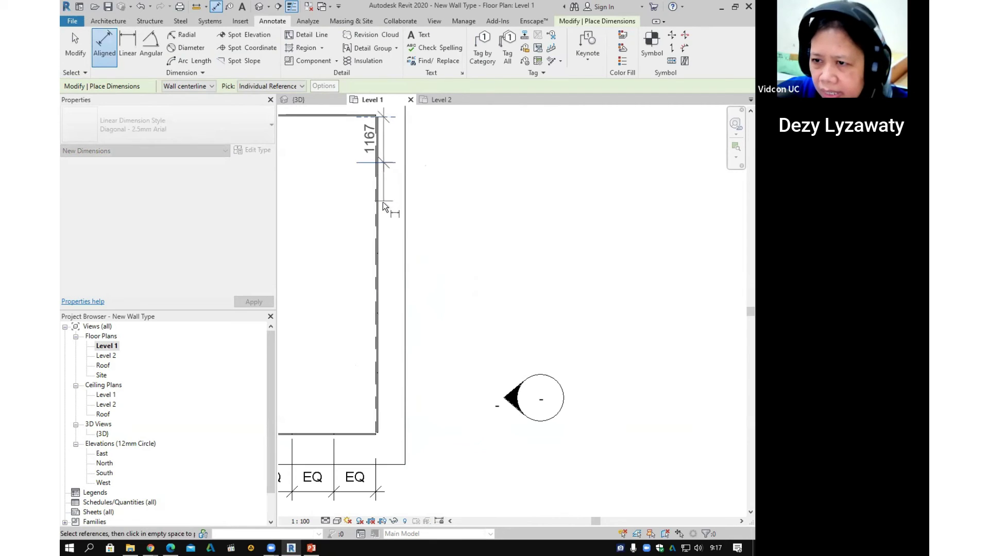
{"action": "left_click", "coordinate": [383, 252]}
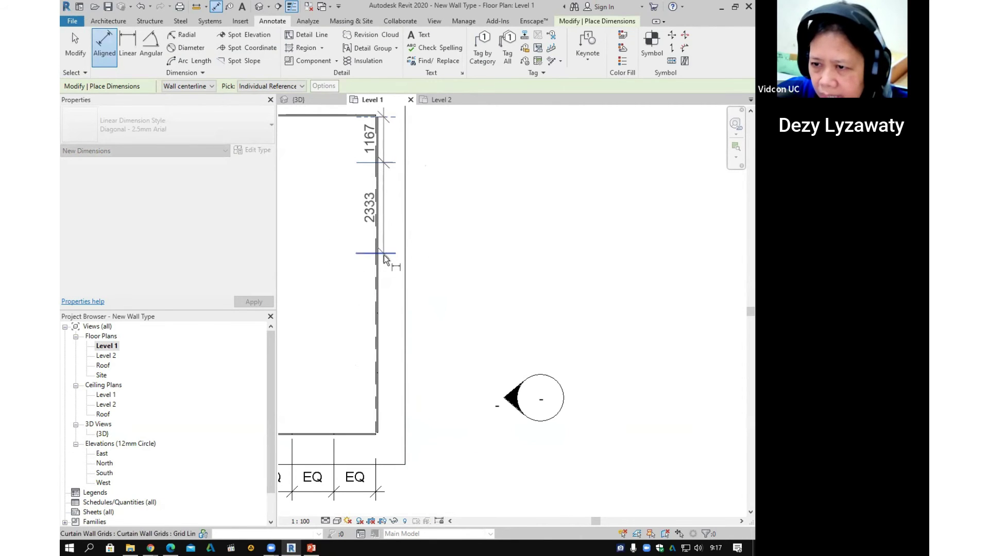
{"action": "left_click", "coordinate": [384, 314]}
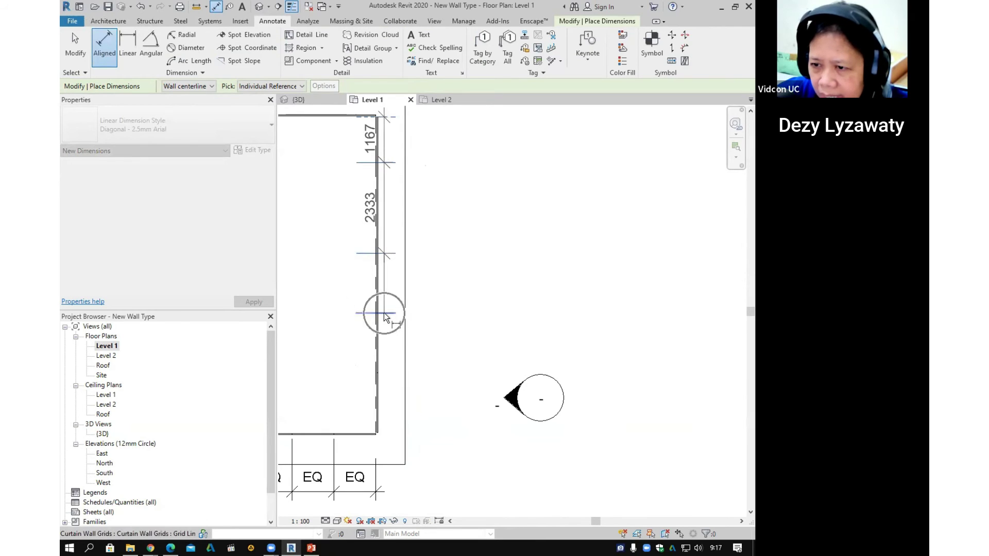
{"action": "left_click", "coordinate": [384, 372]}
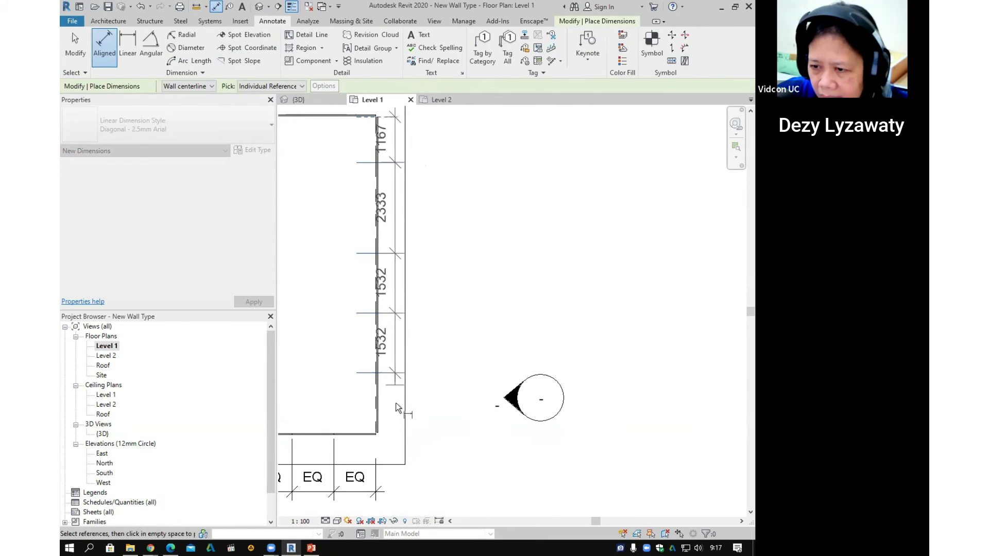
{"action": "left_click", "coordinate": [387, 434]}
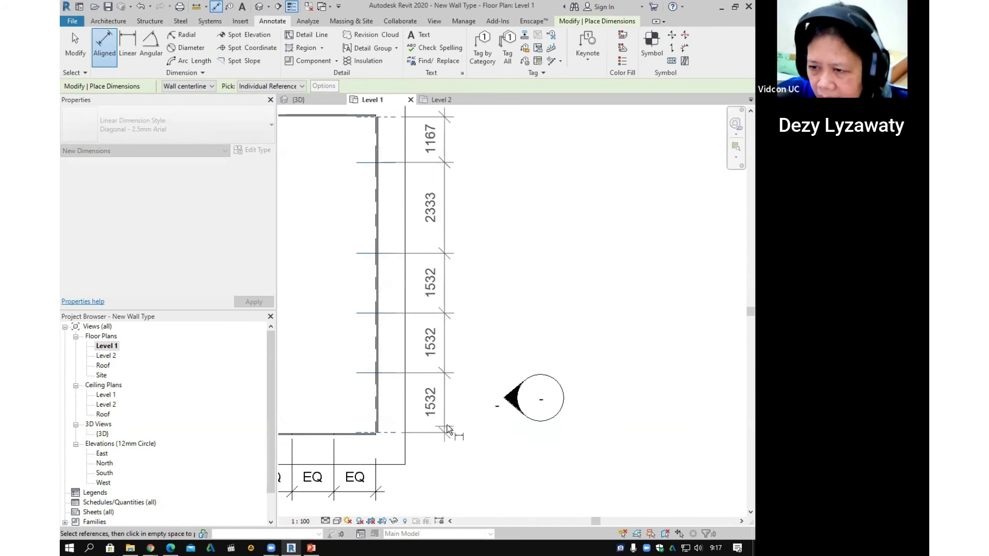
{"action": "left_click", "coordinate": [476, 417]}
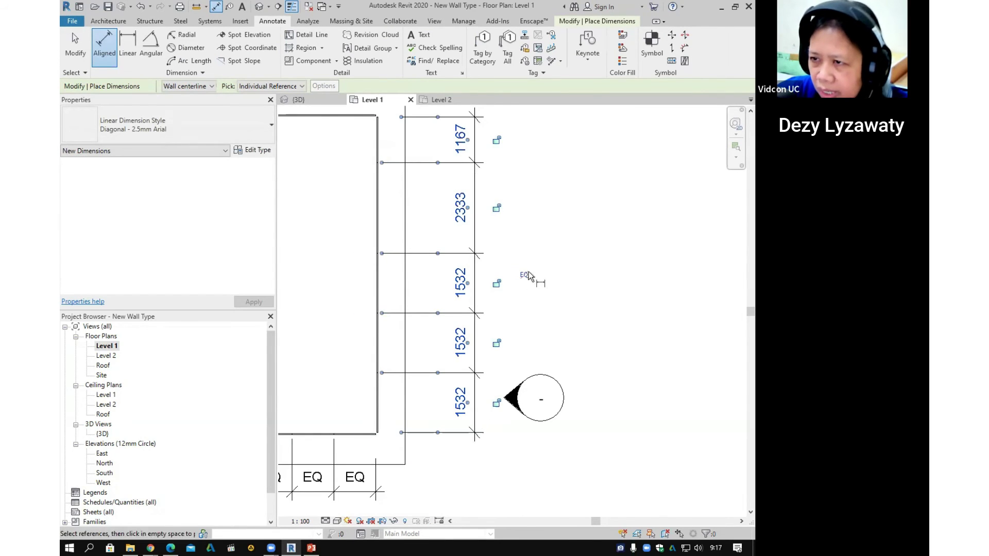
Step: Apply the equality constraint to the east wall's dimension string and inspect the curtain wall grids in the 3D view
{"action": "left_click", "coordinate": [524, 276]}
{"action": "scroll", "coordinate": [527, 272], "scroll_direction": "down", "scroll_amount": 3}
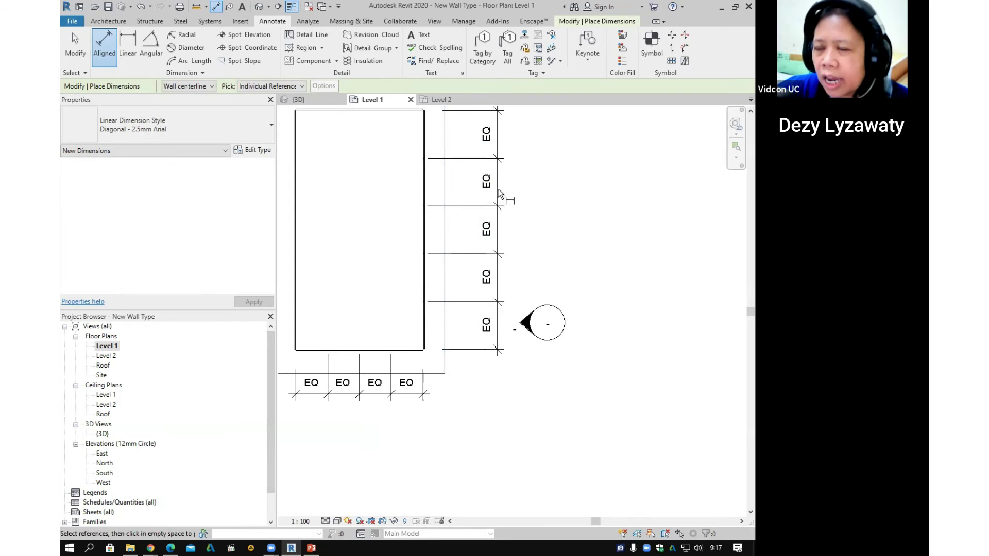
{"action": "left_click", "coordinate": [259, 6]}
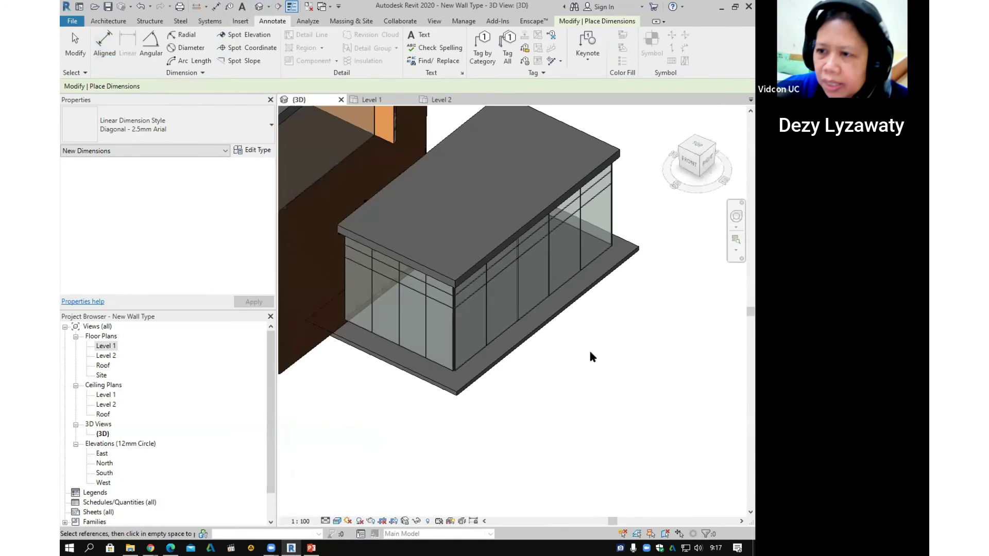
{"action": "middle_click_drag", "start_coordinate": [565, 392], "coordinate": [419, 380], "text": "shift"}
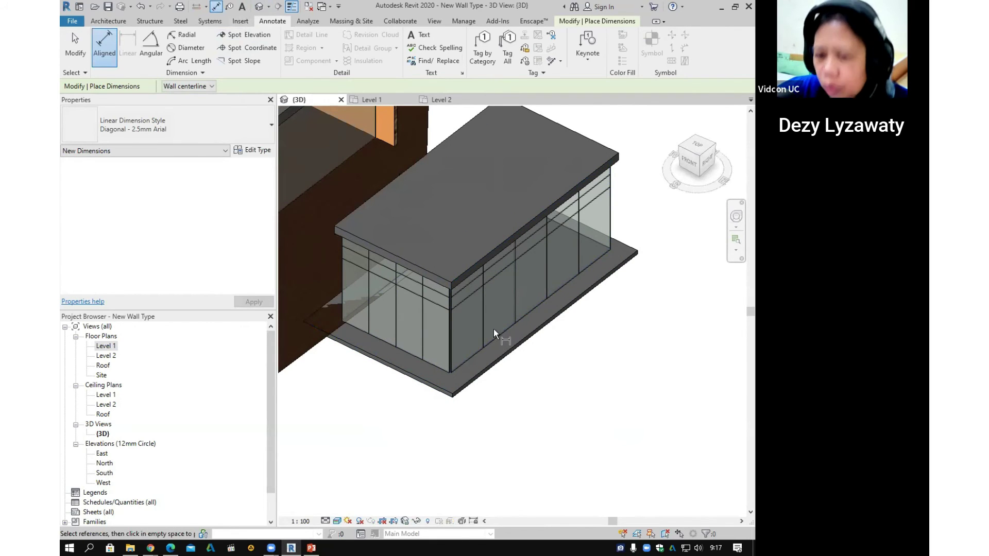
Step: Turn off the equality constraint on the east and front walls' dimension strings in the Level 1 floor plan
{"action": "double_click", "coordinate": [114, 347]}
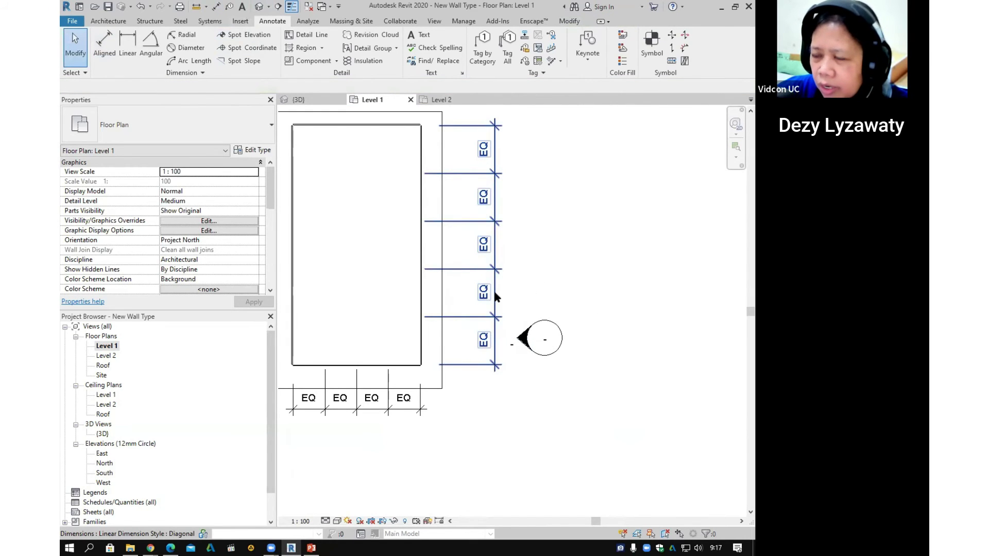
{"action": "left_click", "coordinate": [494, 293]}
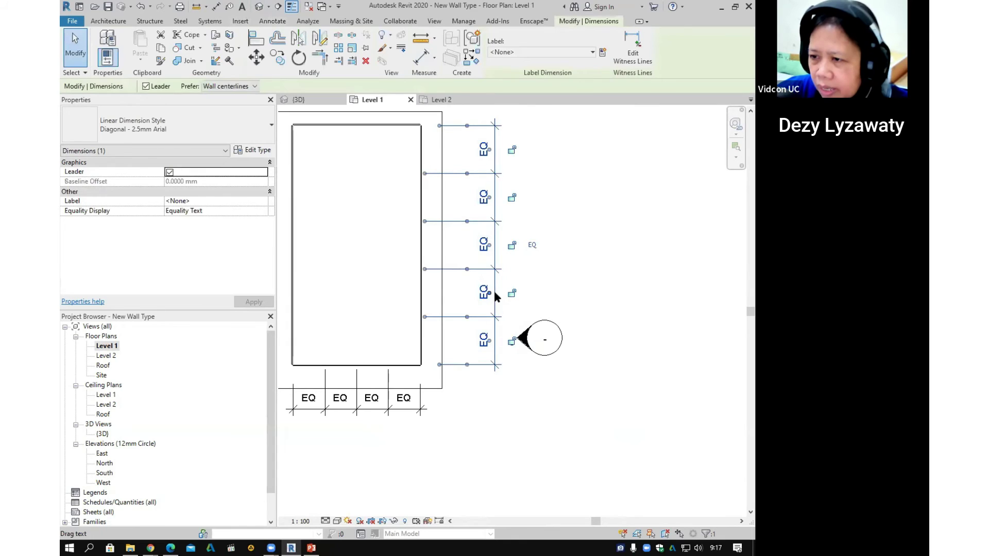
{"action": "left_click", "coordinate": [533, 246]}
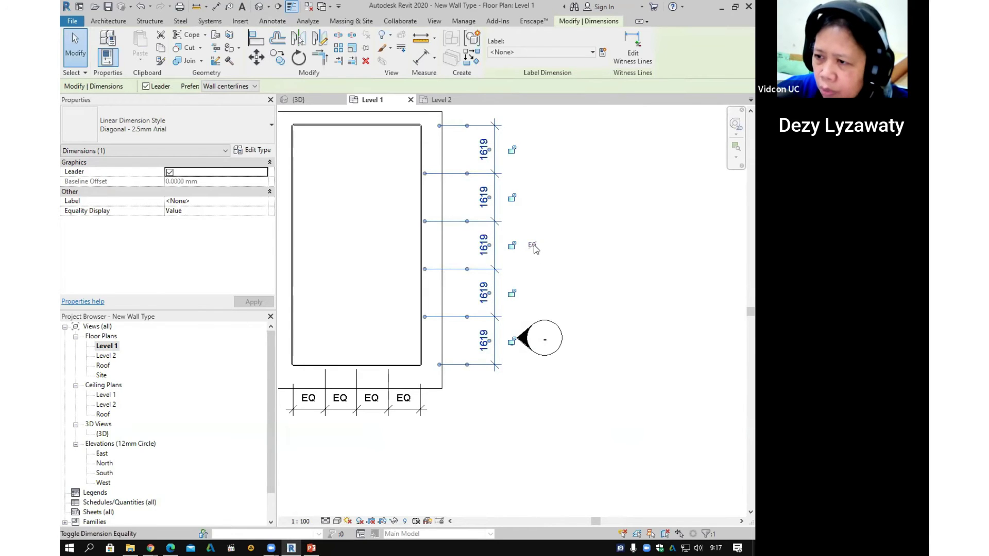
{"action": "left_click", "coordinate": [568, 260]}
{"action": "middle_click_drag", "start_coordinate": [617, 398], "coordinate": [666, 334]}
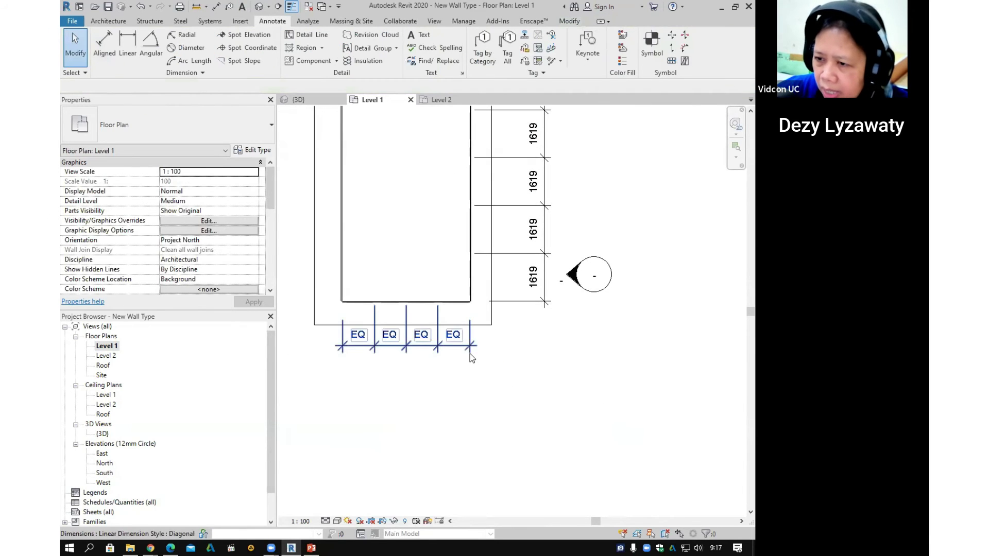
{"action": "left_click", "coordinate": [469, 353]}
{"action": "left_click", "coordinate": [405, 308]}
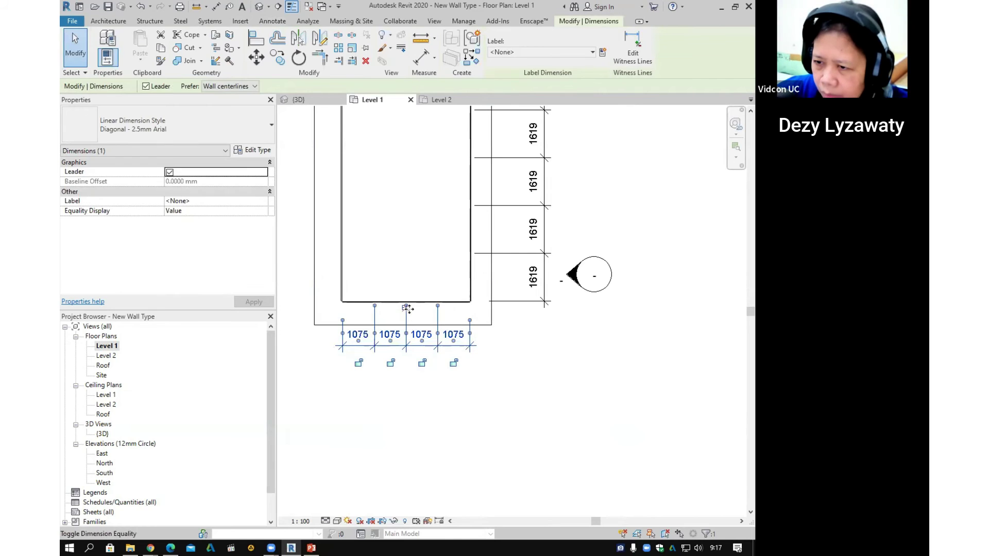
{"action": "left_click", "coordinate": [549, 390]}
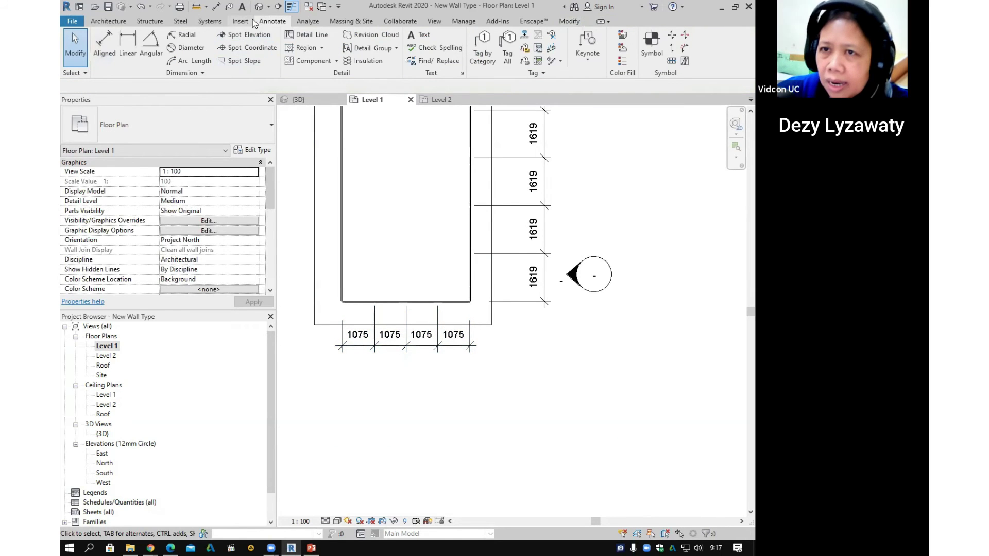
Step: Start placing curtain wall mullions in the 3D view using the Rectangular Mullion 50 x 150mm type
{"action": "left_click", "coordinate": [267, 7]}
{"action": "mouse_move", "coordinate": [449, 290]}
{"action": "middle_mouse_down", "text": "shift"}
{"action": "mouse_move", "coordinate": [560, 274]}
{"action": "mouse_move", "coordinate": [456, 285]}
{"action": "middle_mouse_up", "text": "shift"}
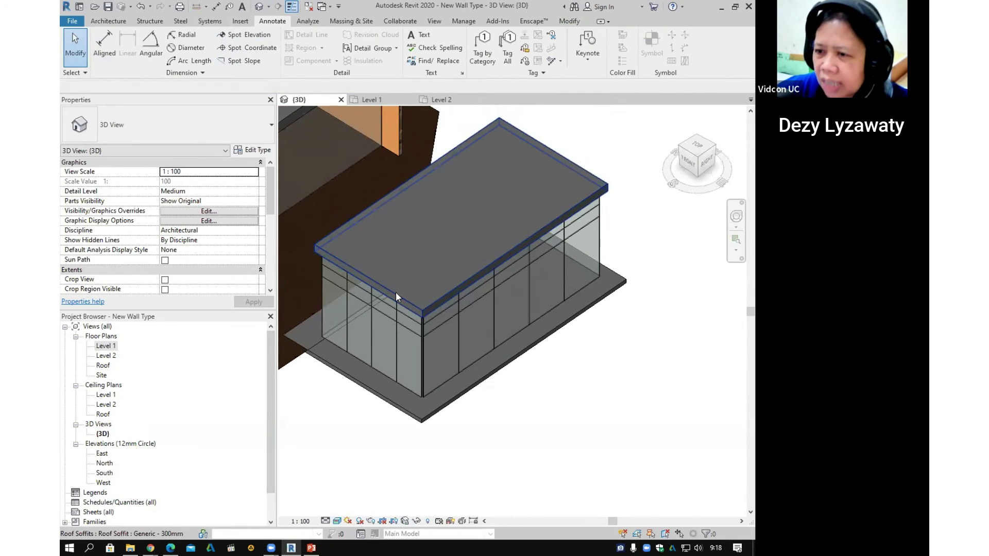
{"action": "scroll", "coordinate": [397, 292], "scroll_direction": "down", "scroll_amount": 2}
{"action": "middle_click_drag", "start_coordinate": [442, 285], "coordinate": [401, 309], "text": "shift"}
{"action": "scroll", "coordinate": [363, 307], "scroll_direction": "up", "scroll_amount": 3}
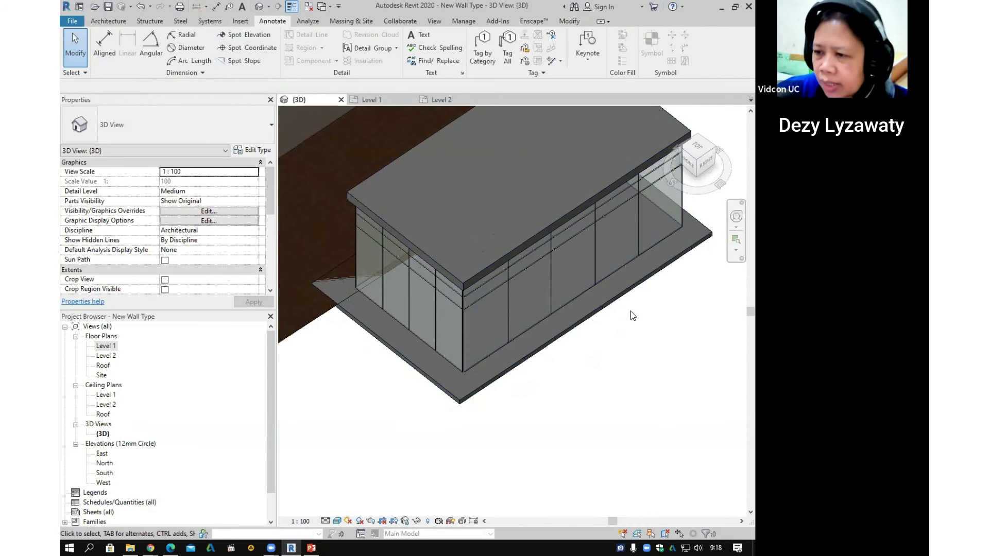
{"action": "left_click", "coordinate": [109, 21]}
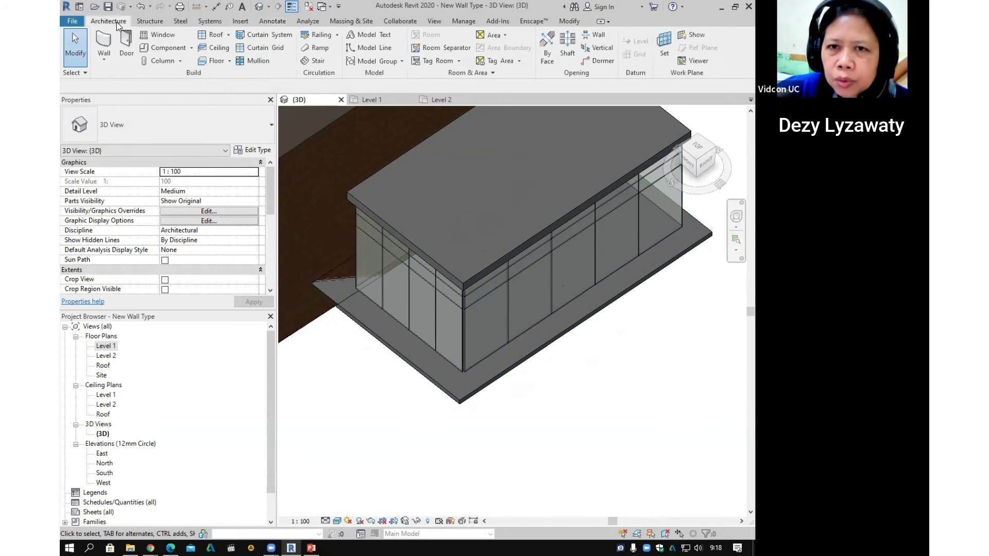
{"action": "left_click", "coordinate": [259, 61]}
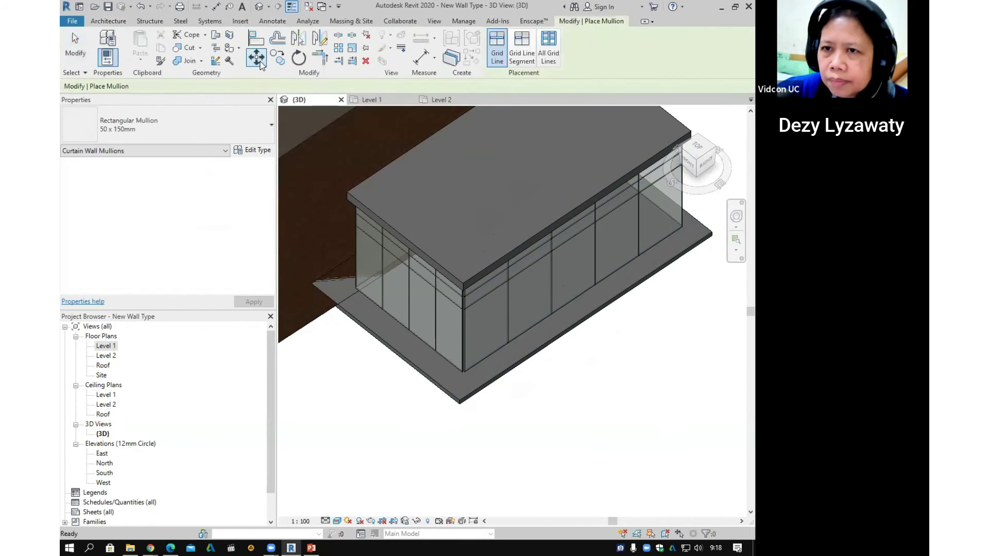
{"action": "left_click", "coordinate": [126, 133]}
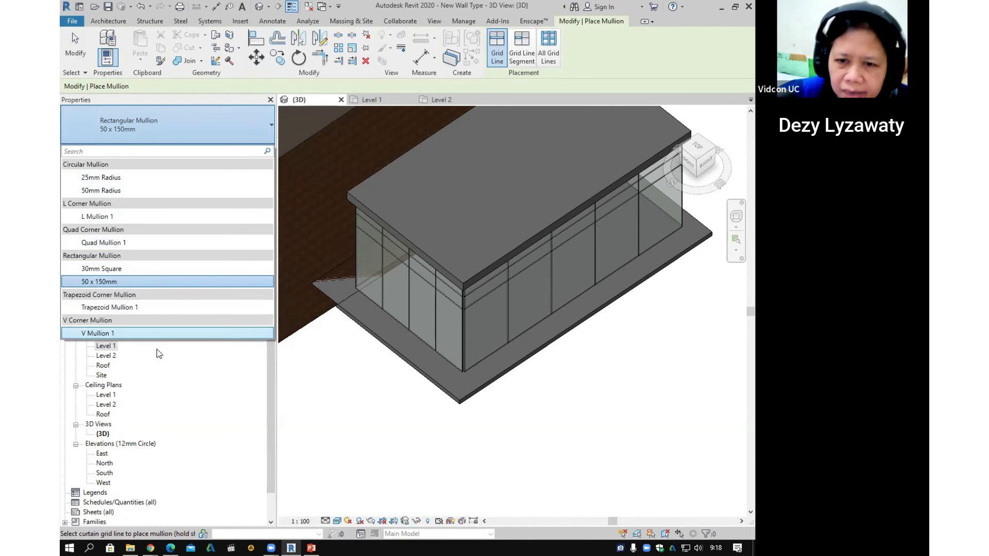
{"action": "left_click", "coordinate": [114, 282]}
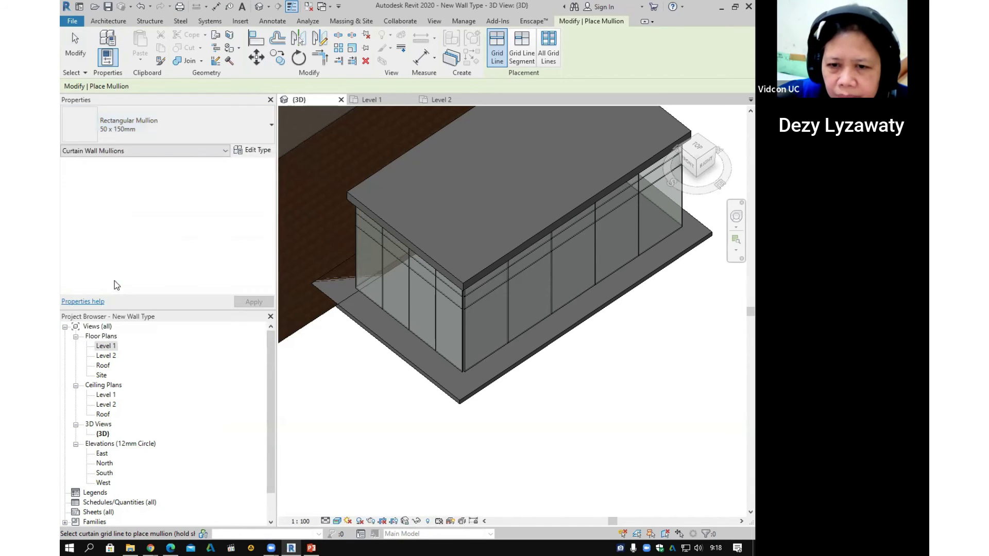
Step: Place mullions on the four vertical grid lines and both end edges of the east curtain wall
{"action": "left_click", "coordinate": [506, 329]}
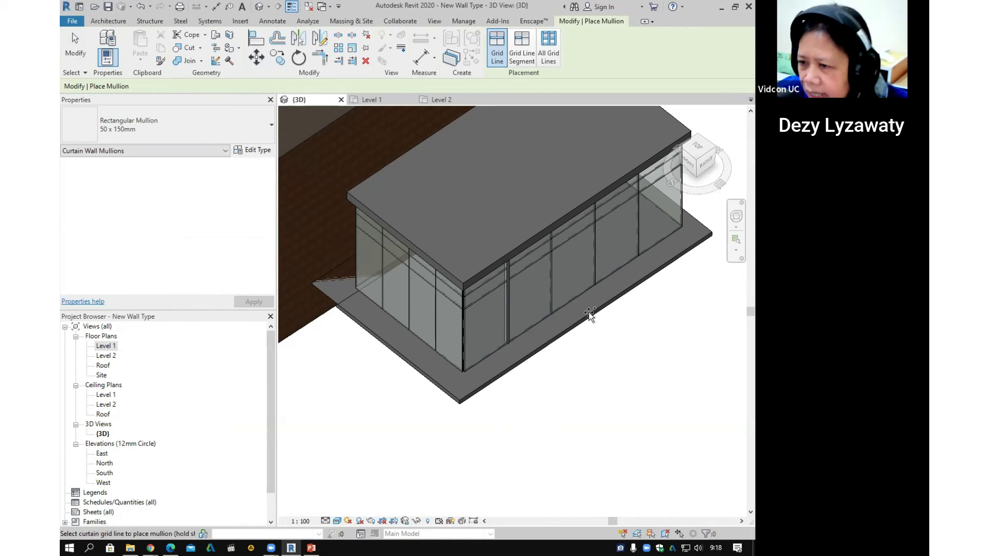
{"action": "left_click", "coordinate": [594, 278]}
{"action": "middle_click_drag", "start_coordinate": [594, 278], "coordinate": [533, 295]}
{"action": "left_click", "coordinate": [548, 287]}
{"action": "middle_click_drag", "start_coordinate": [577, 267], "coordinate": [591, 256]}
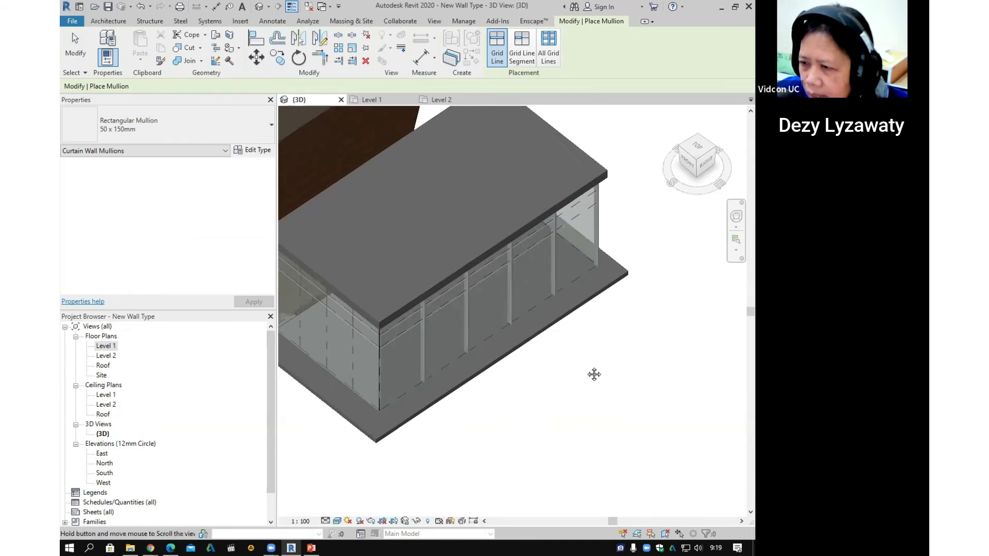
Step: Set the visual style to Shaded and place mullions on the east wall's two horizontal grid lines and bottom edge
{"action": "left_click", "coordinate": [336, 520]}
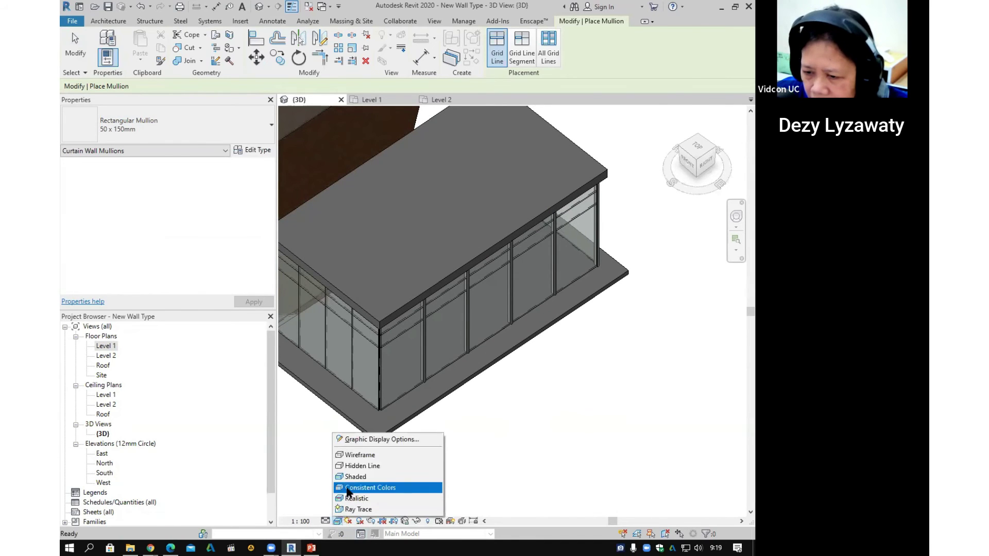
{"action": "left_click", "coordinate": [353, 476]}
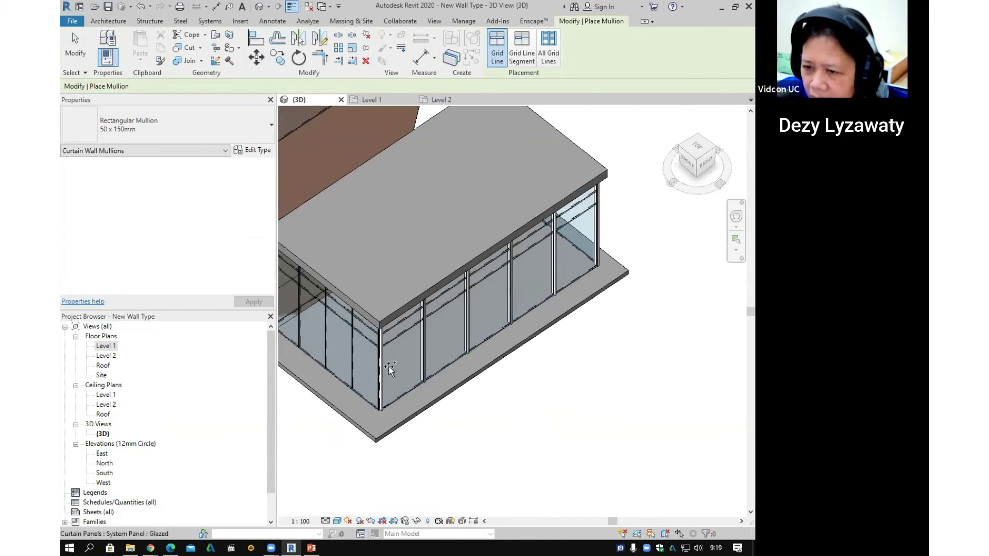
{"action": "left_click", "coordinate": [397, 340]}
{"action": "left_click", "coordinate": [405, 329]}
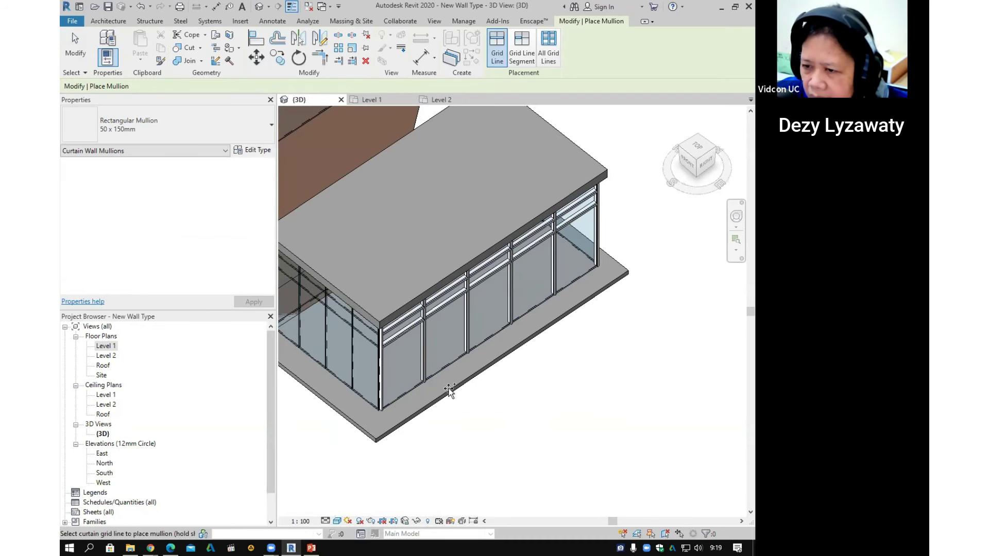
{"action": "left_click", "coordinate": [440, 372]}
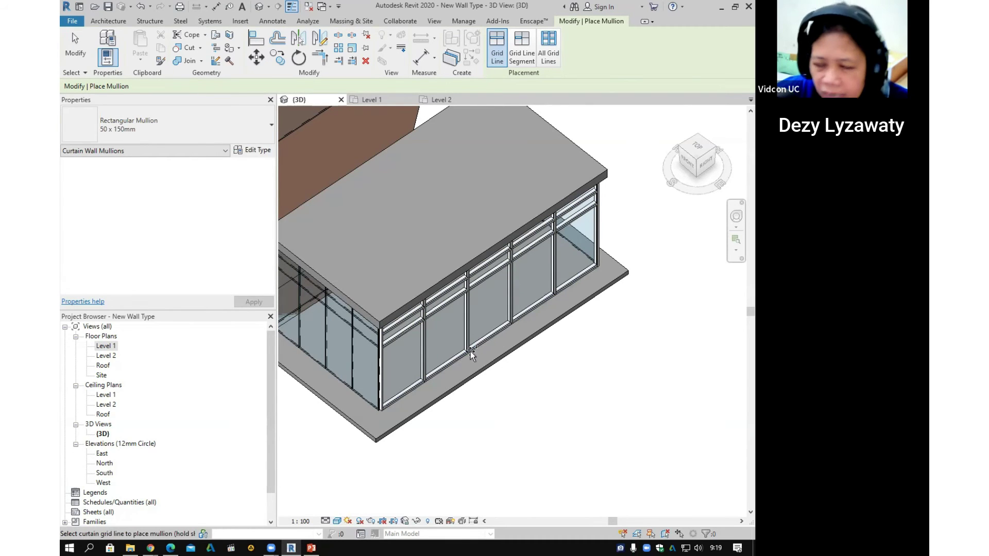
Step: Place mullions along the east wall's top edge and on the front curtain wall's vertical and horizontal grid lines and edges
{"action": "middle_click_drag", "start_coordinate": [450, 372], "coordinate": [535, 455], "text": "shift"}
{"action": "middle_click_drag", "start_coordinate": [503, 366], "coordinate": [544, 468], "text": "shift"}
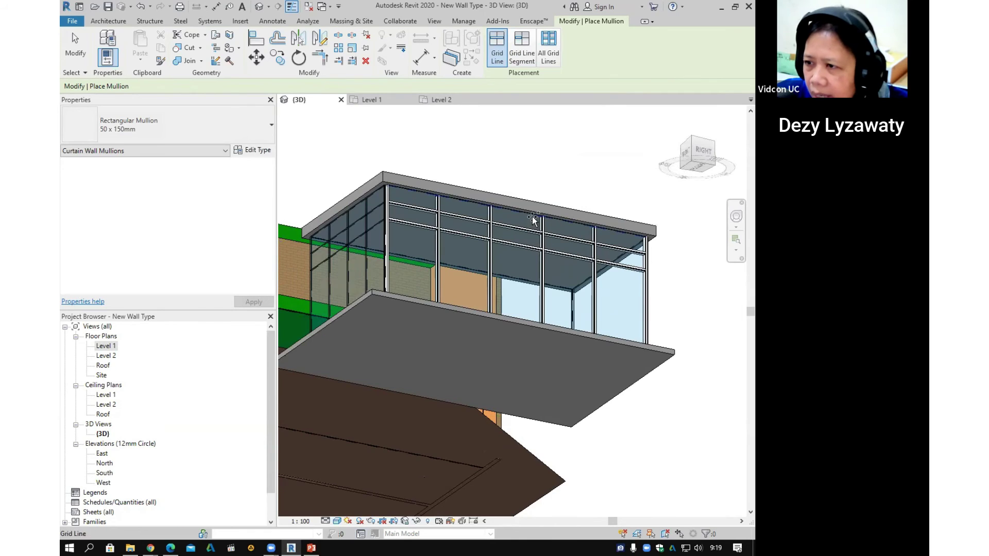
{"action": "middle_click_drag", "start_coordinate": [379, 197], "coordinate": [445, 215]}
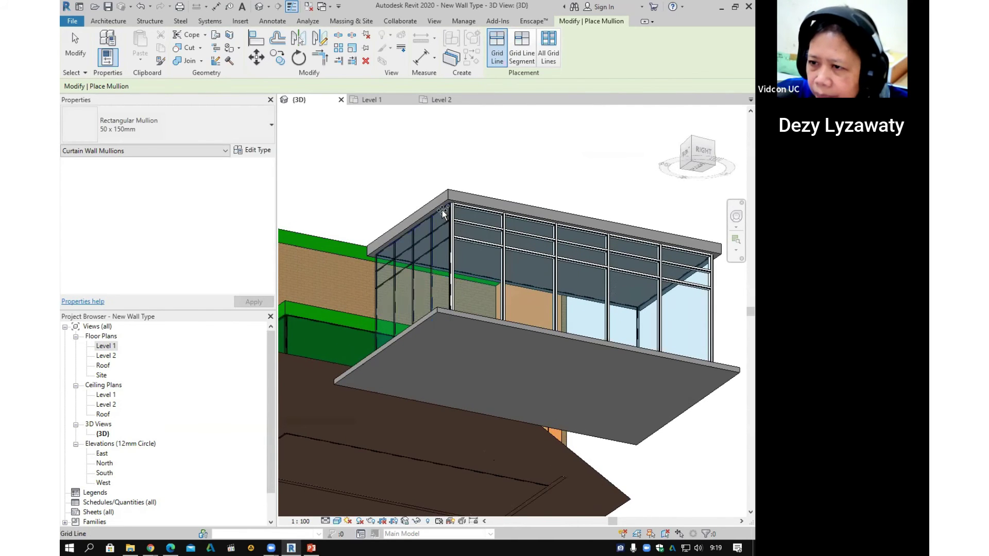
{"action": "left_click", "coordinate": [433, 227]}
{"action": "left_click", "coordinate": [439, 225]}
{"action": "left_click", "coordinate": [444, 242]}
{"action": "left_click", "coordinate": [449, 244]}
{"action": "middle_click_drag", "start_coordinate": [483, 287], "coordinate": [497, 309], "text": "shift"}
{"action": "left_click", "coordinate": [487, 391]}
{"action": "left_click", "coordinate": [457, 387]}
{"action": "middle_click_drag", "start_coordinate": [520, 458], "coordinate": [540, 382]}
{"action": "scroll", "coordinate": [526, 388], "scroll_direction": "down", "scroll_amount": 5}
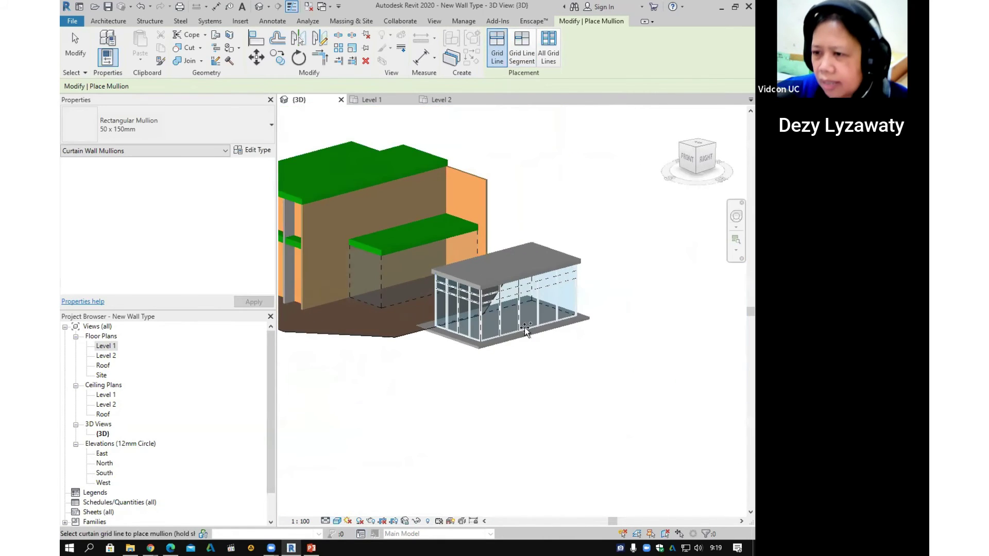
Step: Place 50 x 150mm rectangular mullions on the side and bottom edges of the short curtain wall under the main building's lower green roof
{"action": "key", "text": "Escape"}
{"action": "middle_click_drag", "start_coordinate": [419, 338], "coordinate": [439, 399], "text": "shift"}
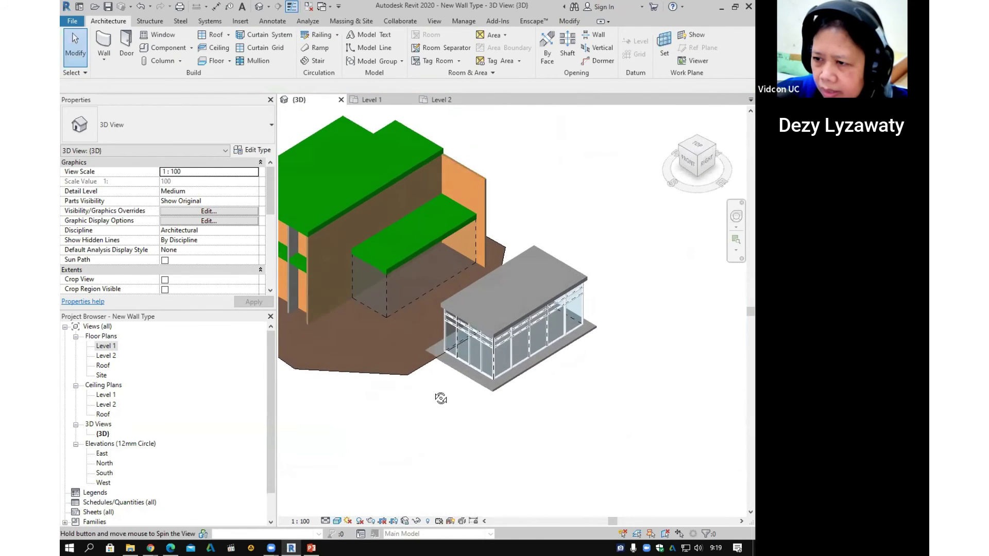
{"action": "scroll", "coordinate": [558, 417], "scroll_direction": "up", "scroll_amount": 2}
{"action": "middle_click_drag", "start_coordinate": [541, 349], "coordinate": [517, 335], "text": "shift"}
{"action": "scroll", "coordinate": [542, 326], "scroll_direction": "up", "scroll_amount": 2}
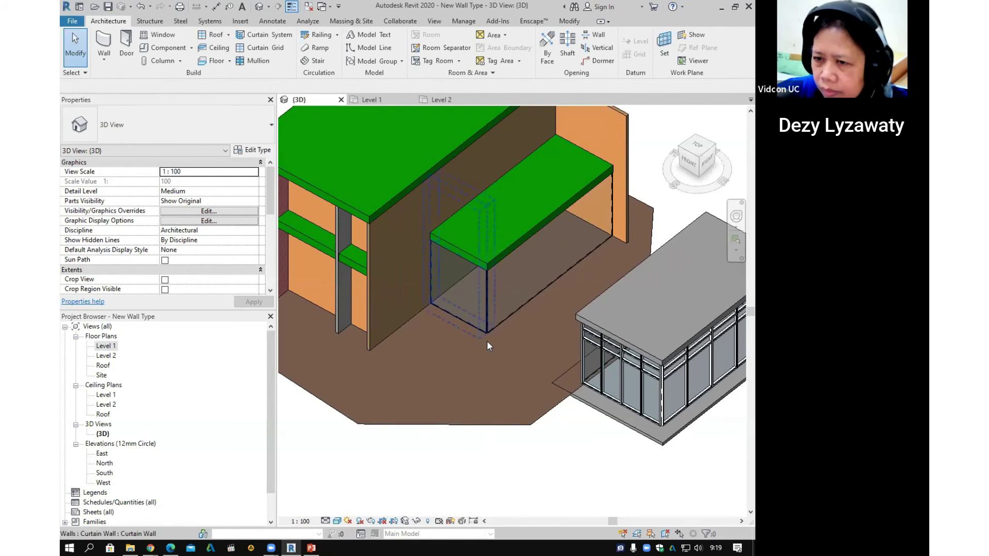
{"action": "middle_click_drag", "start_coordinate": [485, 335], "coordinate": [454, 298], "text": "shift"}
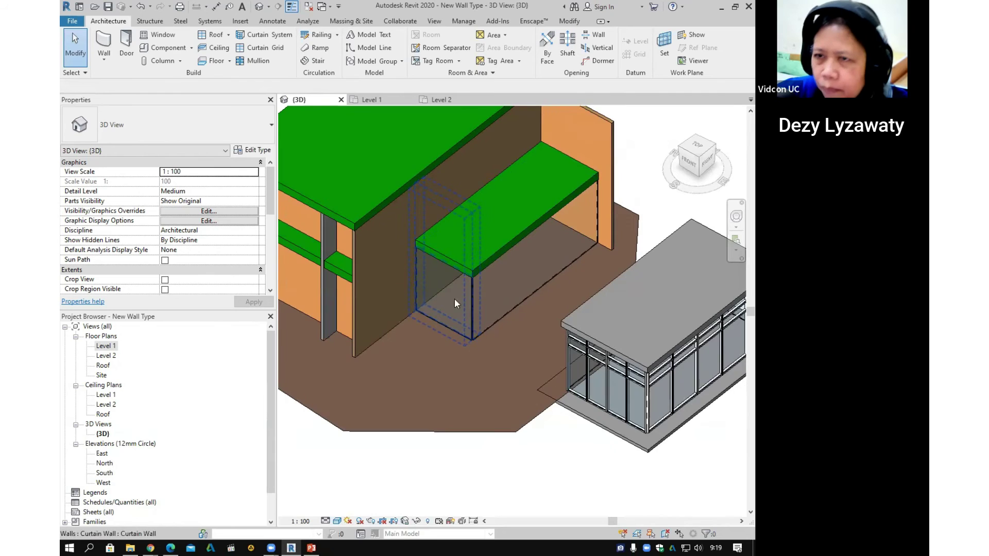
{"action": "left_click", "coordinate": [257, 60]}
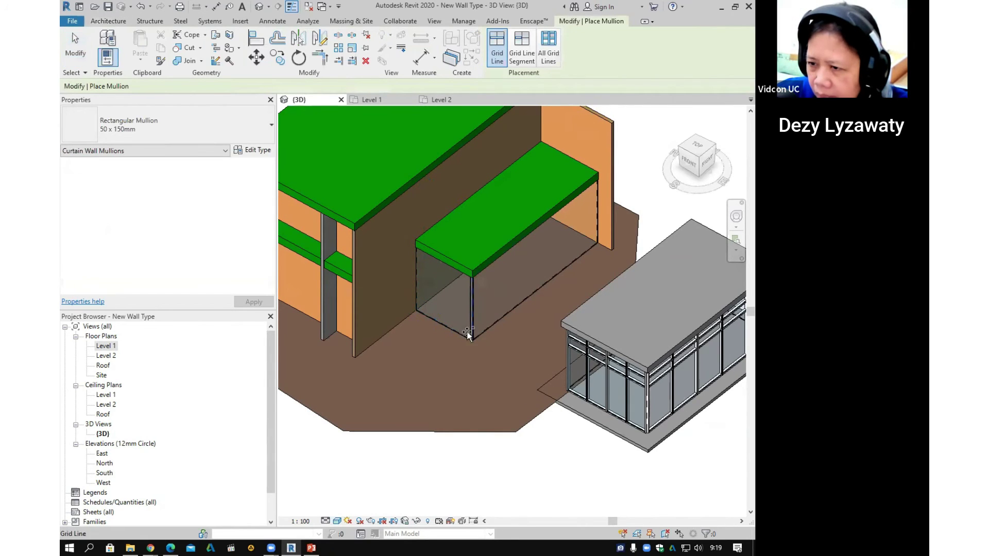
{"action": "left_click", "coordinate": [472, 326]}
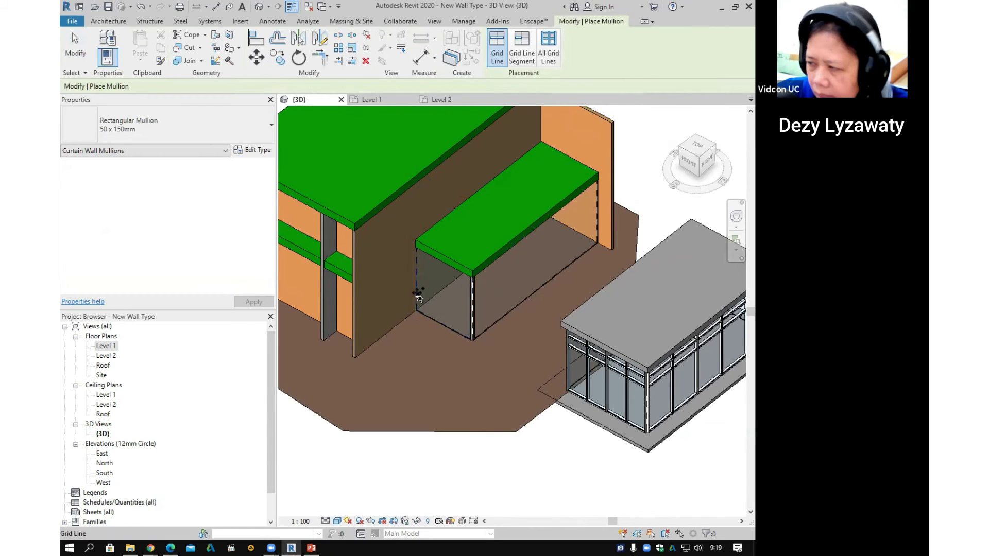
{"action": "left_click", "coordinate": [452, 329]}
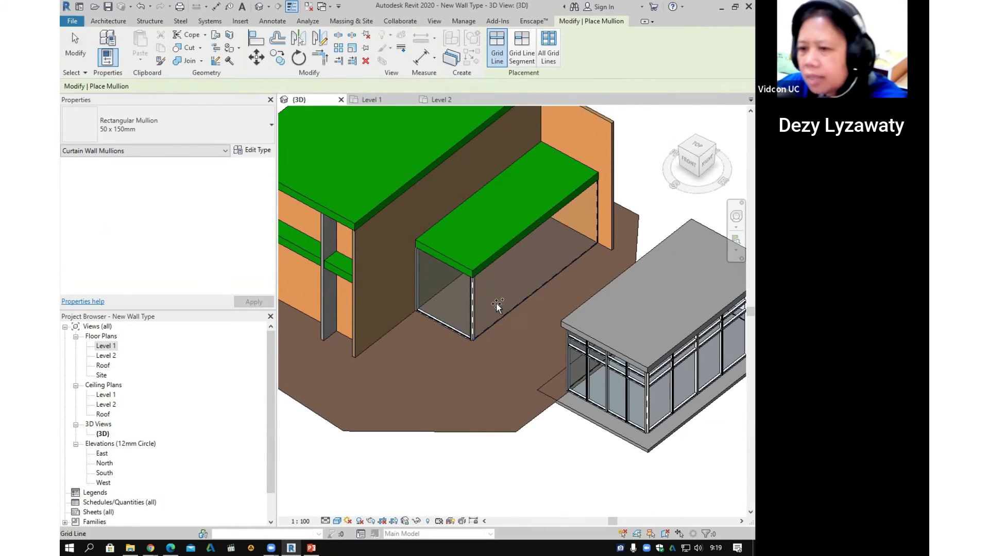
Step: Place mullions on the bottom edge and far end edge of the long curtain wall under the lower green roof
{"action": "left_click", "coordinate": [508, 320]}
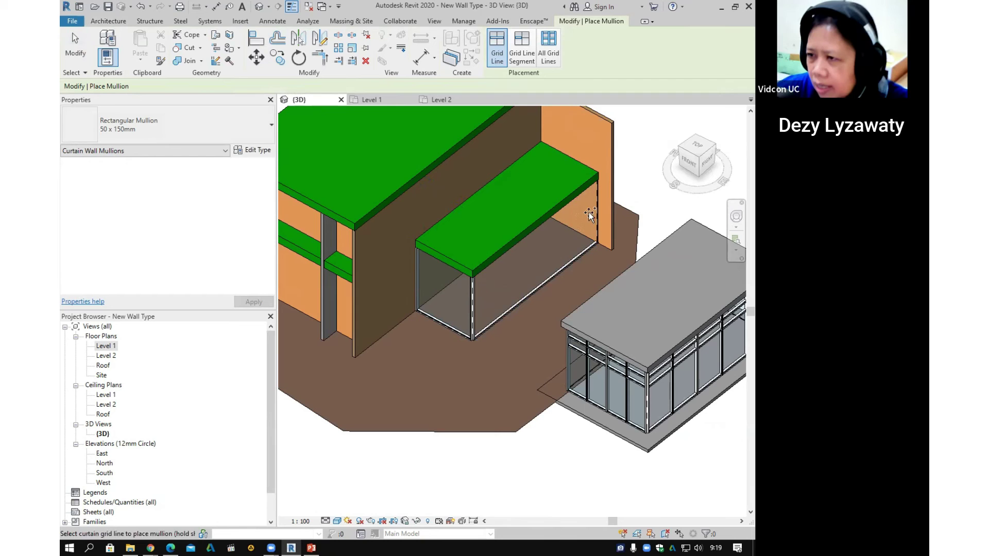
{"action": "left_click", "coordinate": [522, 53]}
{"action": "middle_click_drag", "start_coordinate": [494, 222], "coordinate": [413, 329], "text": "shift"}
{"action": "scroll", "coordinate": [437, 211], "scroll_direction": "up", "scroll_amount": 4}
{"action": "key", "text": "Escape"}
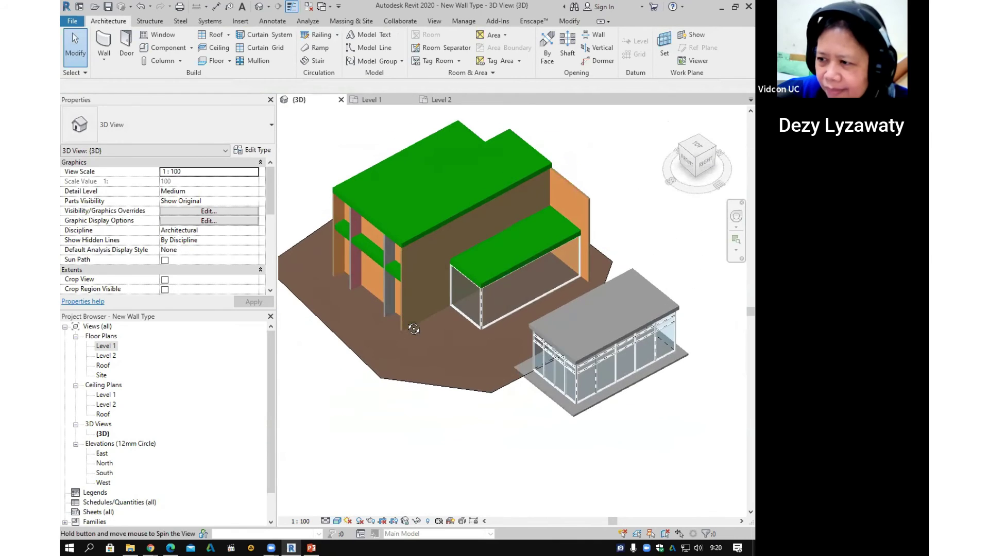
Step: Open the Level 1 floor plan and examine the layout of both buildings
{"action": "double_click", "coordinate": [101, 347]}
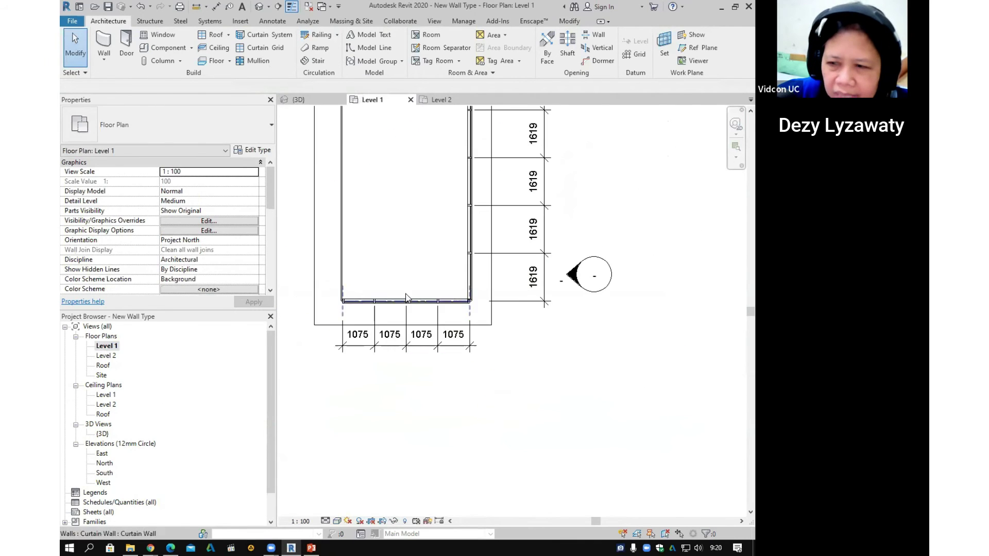
{"action": "scroll", "coordinate": [413, 278], "scroll_direction": "down", "scroll_amount": 3}
{"action": "middle_click_drag", "start_coordinate": [316, 278], "coordinate": [530, 296]}
{"action": "scroll", "coordinate": [401, 284], "scroll_direction": "up", "scroll_amount": 1}
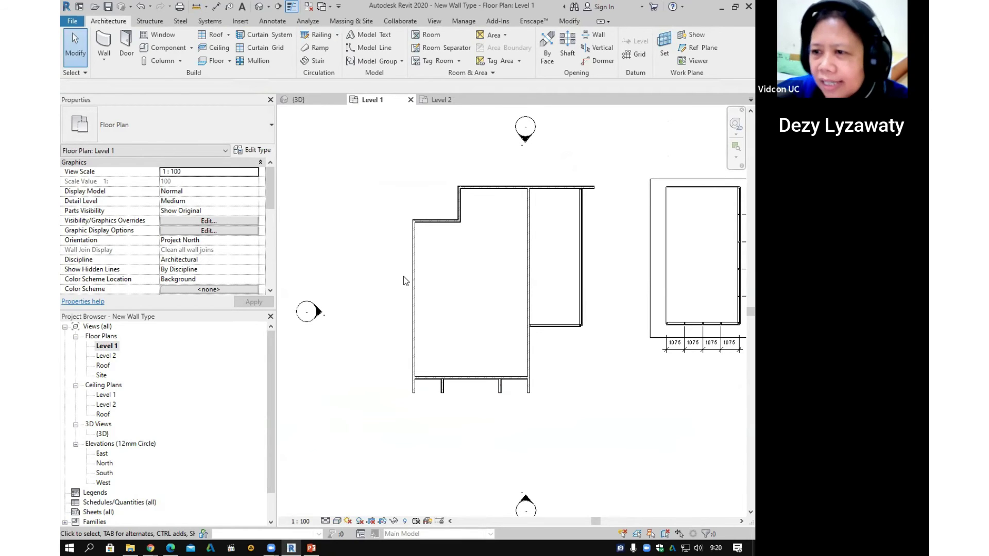
{"action": "middle_click_drag", "start_coordinate": [517, 311], "coordinate": [483, 295]}
{"action": "scroll", "coordinate": [483, 295], "scroll_direction": "down", "scroll_amount": 2}
{"action": "middle_click_drag", "start_coordinate": [491, 180], "coordinate": [493, 234]}
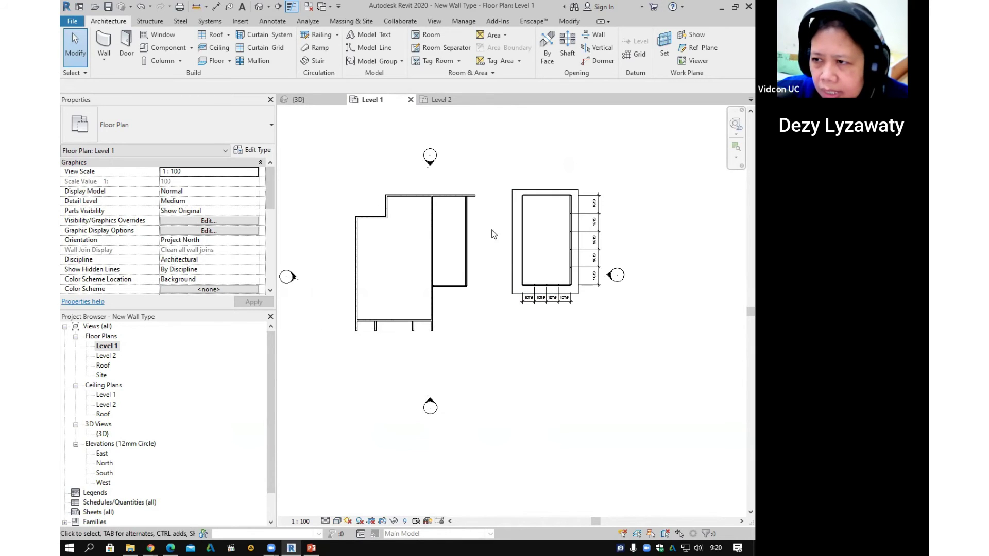
{"action": "double_click", "coordinate": [106, 355]}
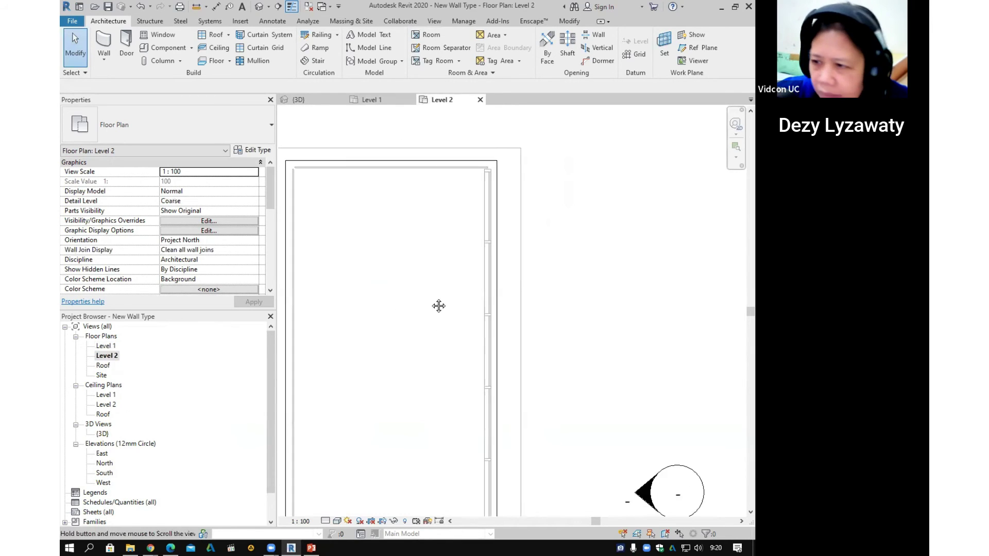
{"action": "left_click", "coordinate": [490, 301]}
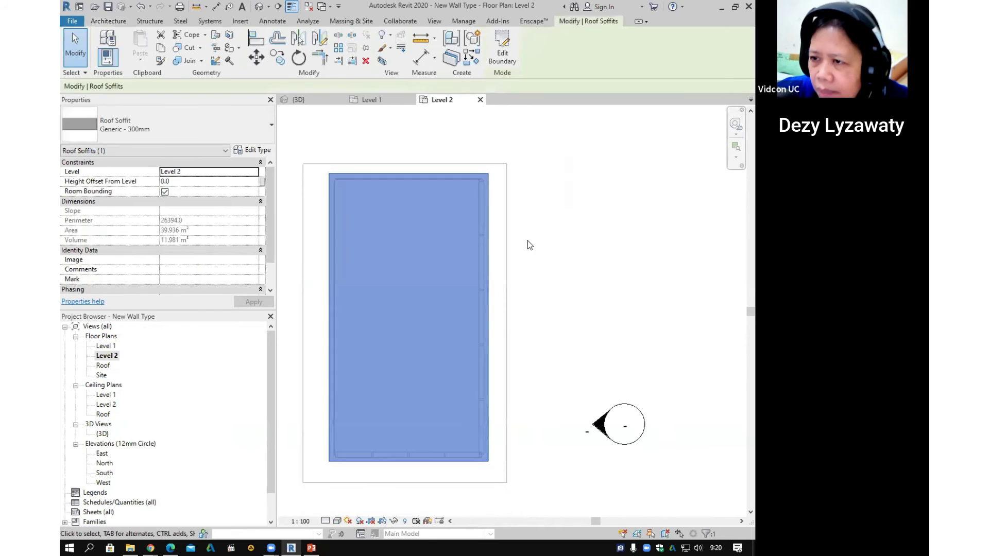
{"action": "left_click", "coordinate": [502, 48]}
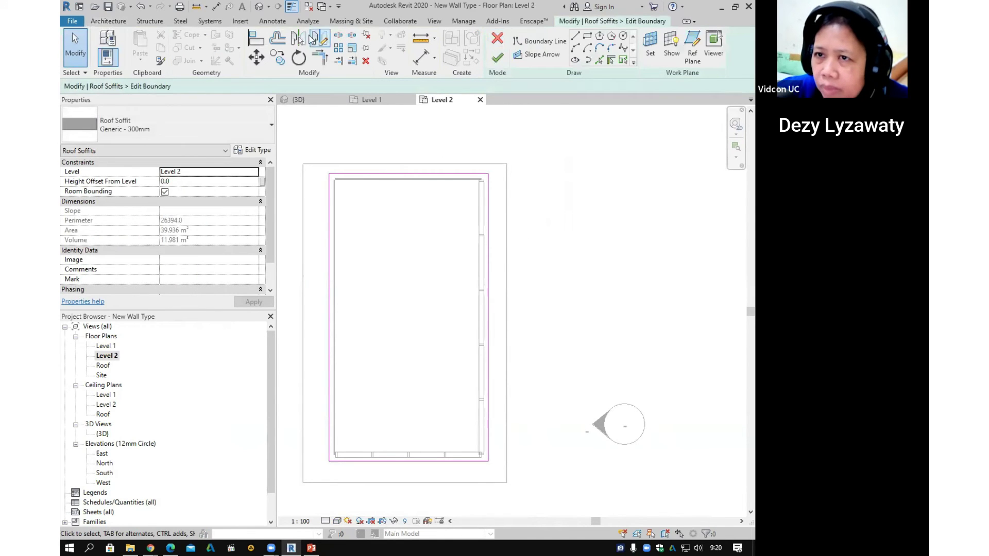
{"action": "left_click", "coordinate": [501, 44]}
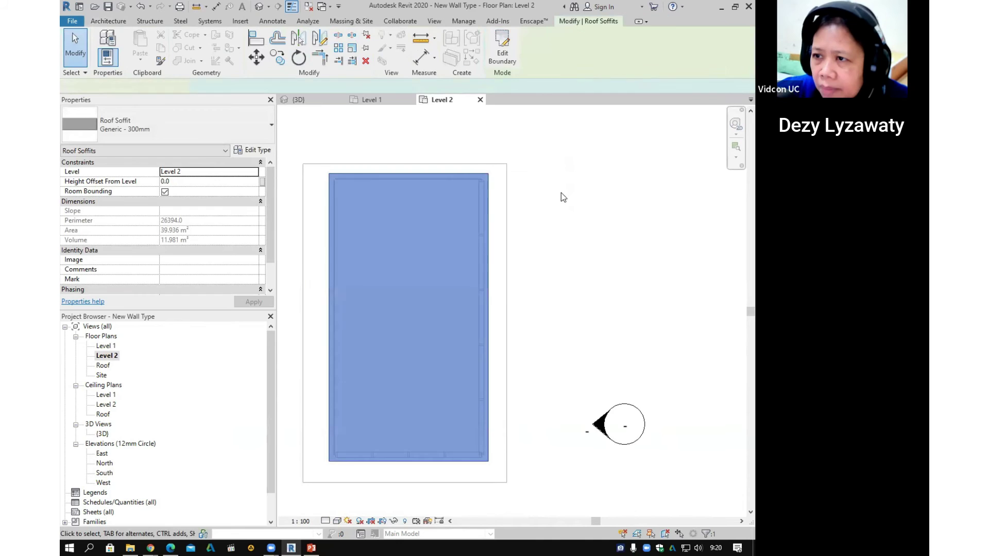
{"action": "left_click", "coordinate": [561, 193]}
{"action": "scroll", "coordinate": [544, 197], "scroll_direction": "down", "scroll_amount": 5}
{"action": "middle_click_drag", "start_coordinate": [508, 201], "coordinate": [652, 214]}
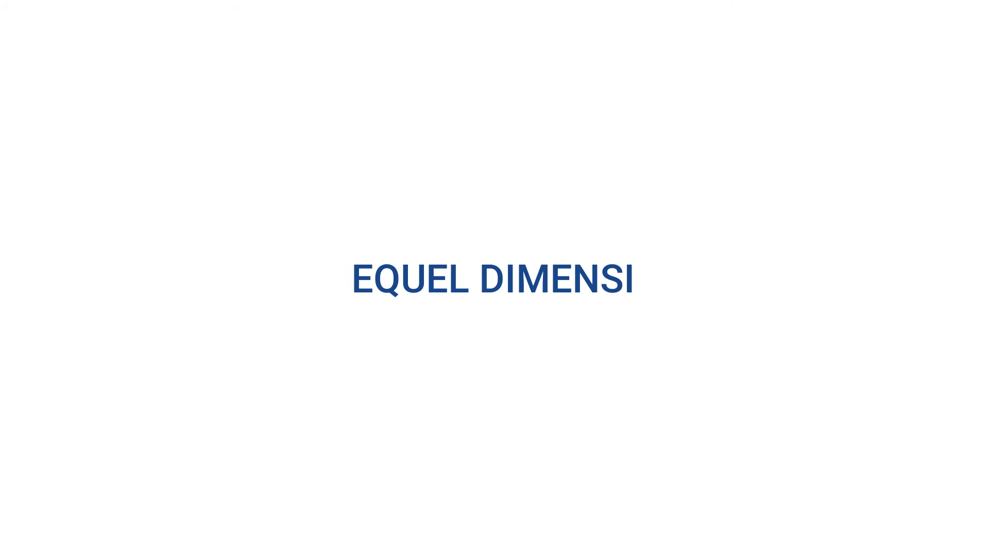
Step: In the Level 1 floor plan, start an architectural wall of type Basic Wall 150 mm with its height up to Level 2
{"action": "double_click", "coordinate": [106, 346]}
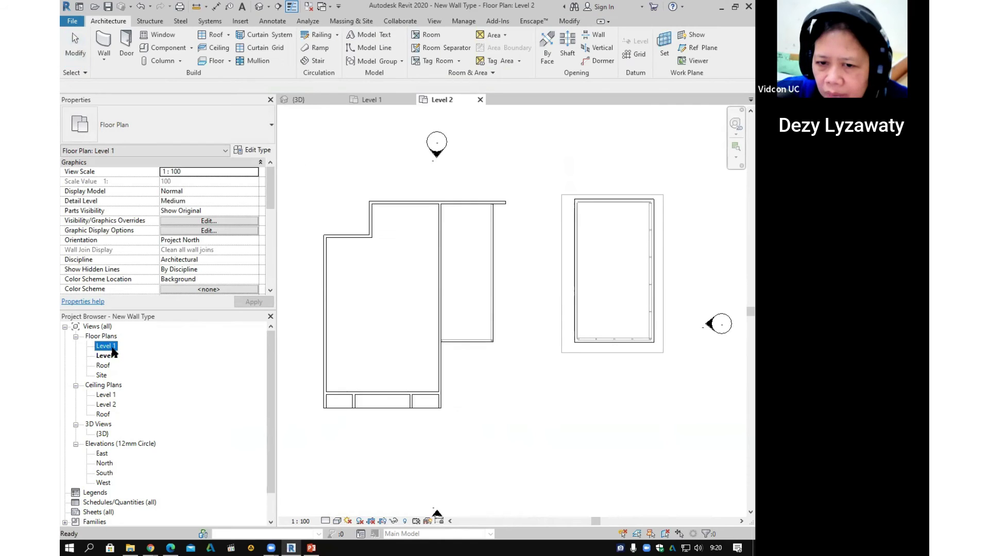
{"action": "scroll", "coordinate": [345, 328], "scroll_direction": "down", "scroll_amount": 2}
{"action": "scroll", "coordinate": [387, 266], "scroll_direction": "up", "scroll_amount": 2}
{"action": "scroll", "coordinate": [321, 282], "scroll_direction": "up", "scroll_amount": 1}
{"action": "middle_click_drag", "start_coordinate": [412, 324], "coordinate": [438, 304]}
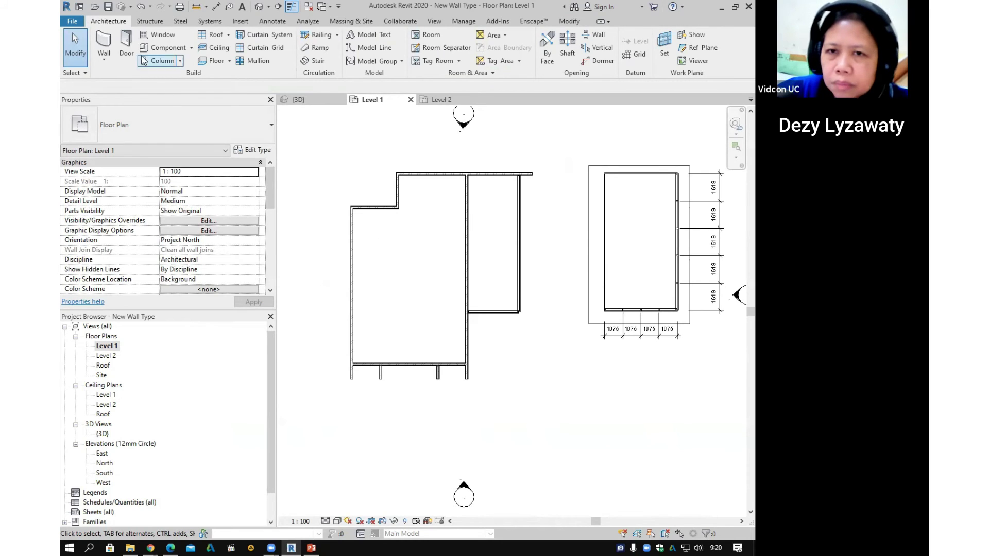
{"action": "left_click", "coordinate": [103, 60]}
{"action": "left_click", "coordinate": [126, 80]}
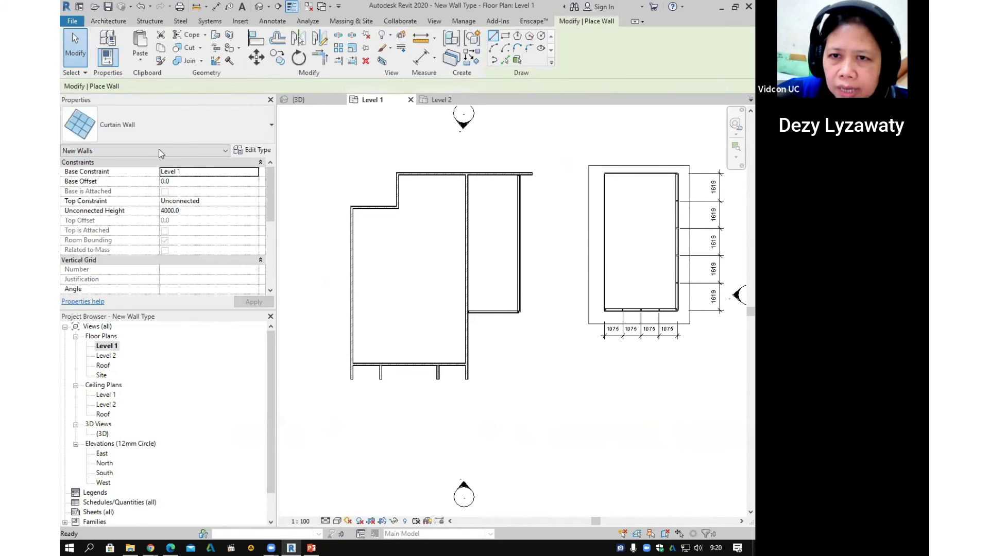
{"action": "left_click", "coordinate": [156, 128]}
{"action": "scroll", "coordinate": [156, 184], "scroll_direction": "up", "scroll_amount": 10}
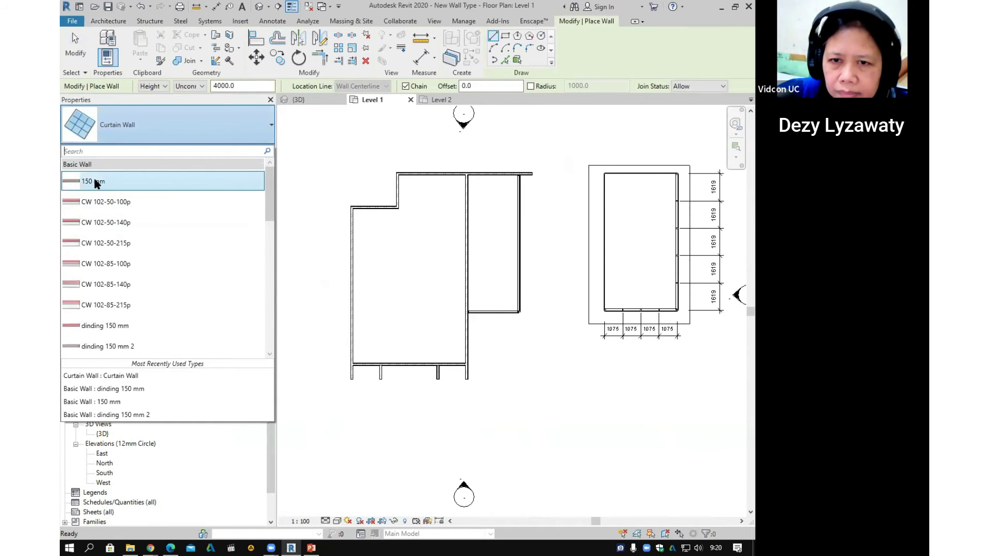
{"action": "left_click", "coordinate": [98, 183]}
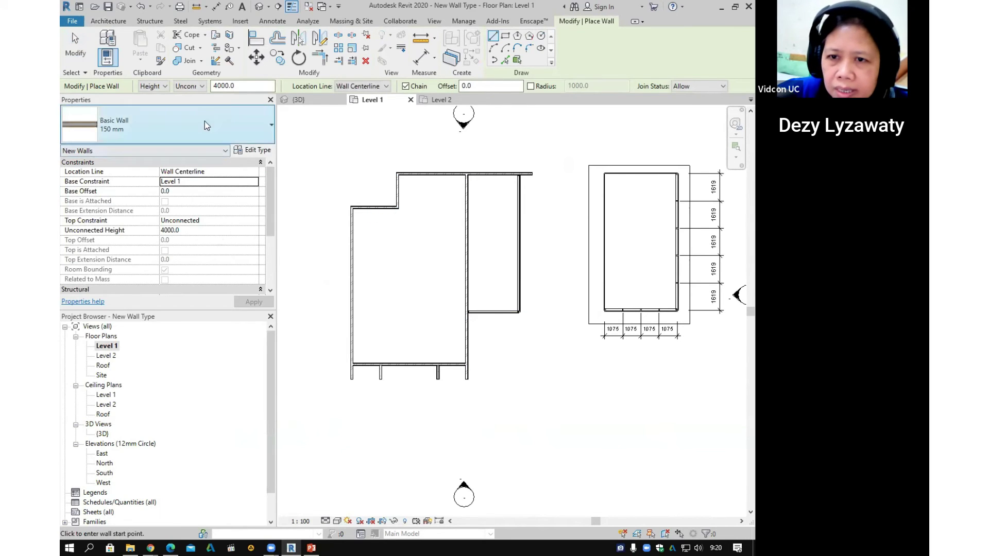
{"action": "left_click", "coordinate": [197, 86]}
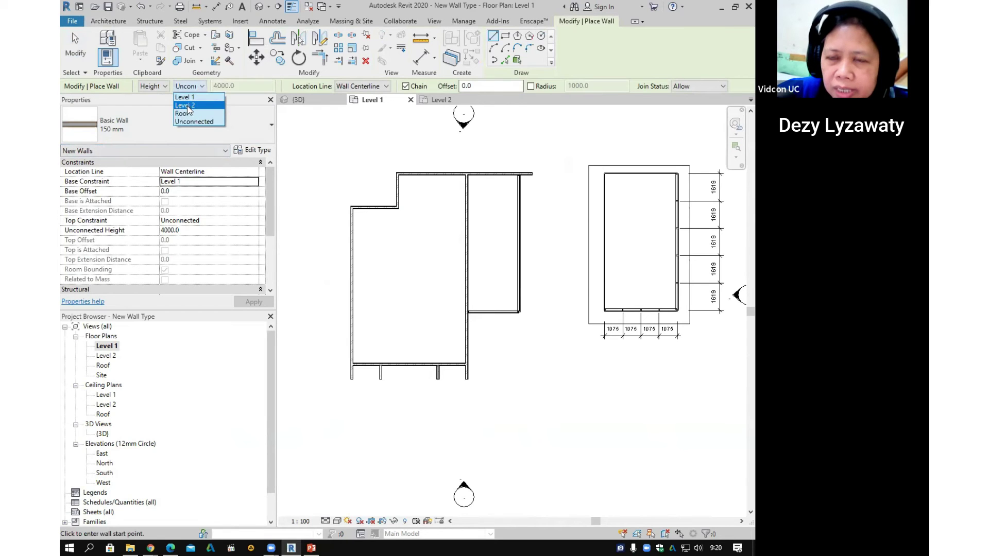
{"action": "left_click", "coordinate": [187, 106]}
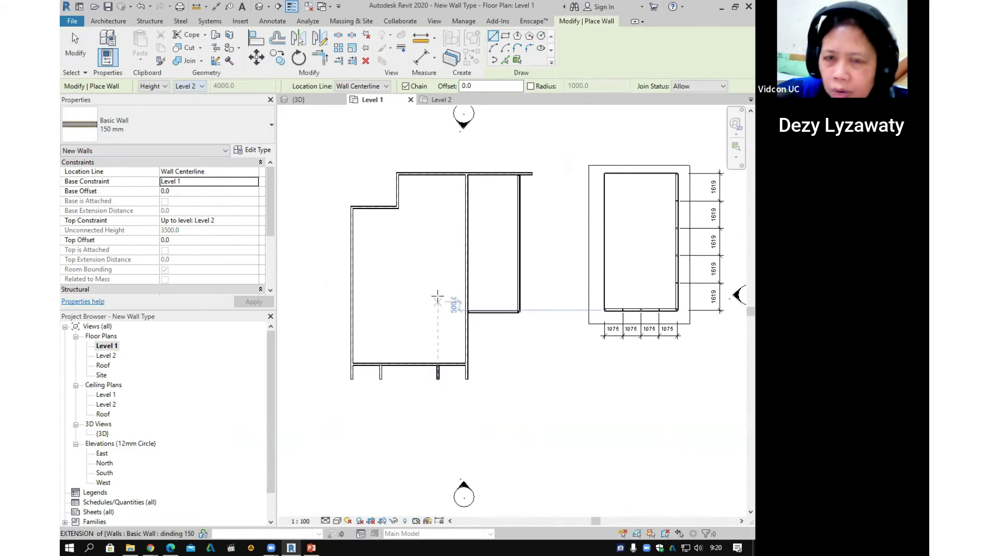
Step: Draw a partition from the main building's stepped inner corner to its front wall, plus a cross wall about 2275 mm below the recessed north wall
{"action": "left_click", "coordinate": [397, 207]}
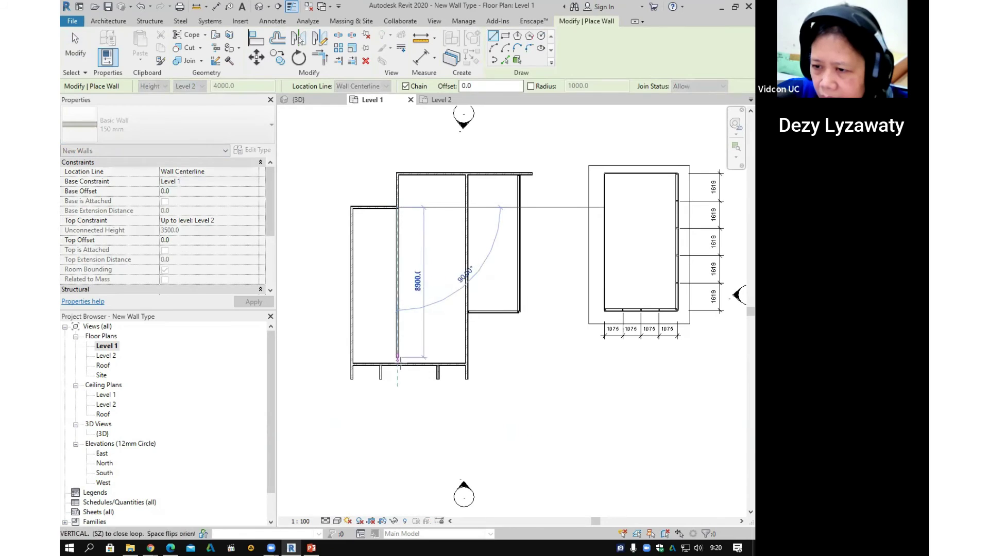
{"action": "left_click", "coordinate": [397, 364]}
{"action": "left_click", "coordinate": [352, 245]}
{"action": "left_click", "coordinate": [398, 245]}
{"action": "key", "text": "Escape"}
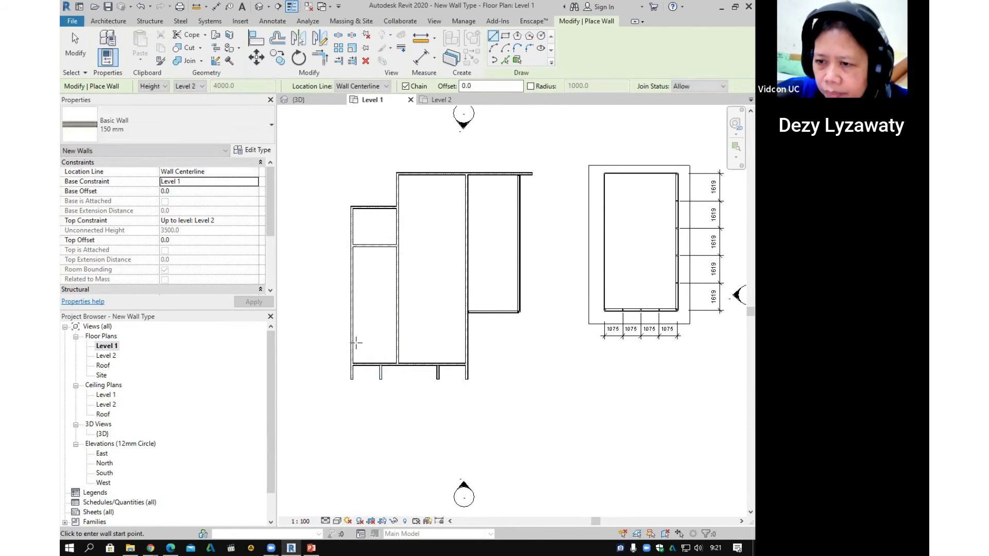
Step: Draw two more cross walls between the west wall and the partition, about 1275 mm and 3100 mm above the front wall
{"action": "left_click", "coordinate": [351, 343]}
{"action": "left_click", "coordinate": [398, 342]}
{"action": "key", "text": "Escape"}
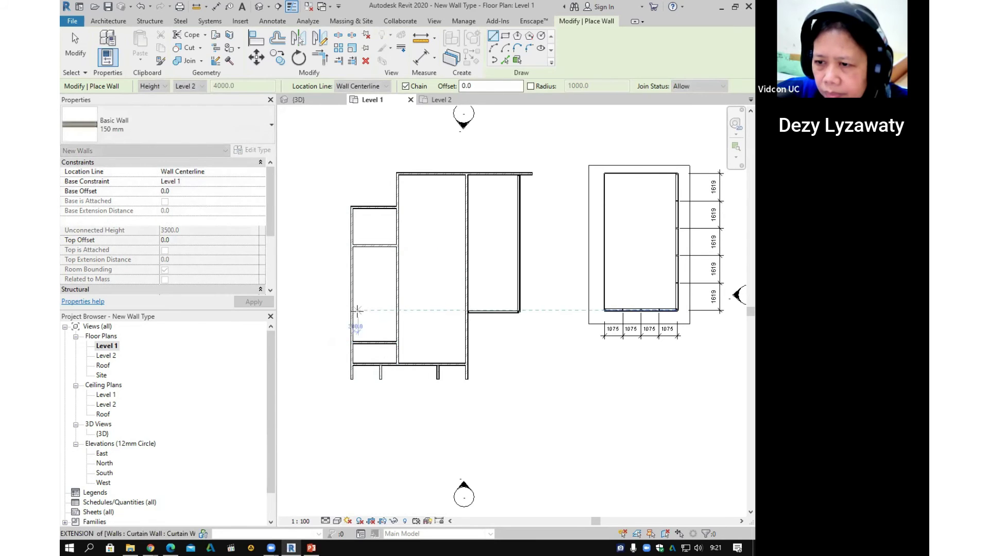
{"action": "left_click", "coordinate": [351, 311]}
{"action": "left_click", "coordinate": [395, 312]}
{"action": "key", "text": "Escape"}
{"action": "key", "text": "Escape"}
{"action": "scroll", "coordinate": [474, 355], "scroll_direction": "up", "scroll_amount": 2}
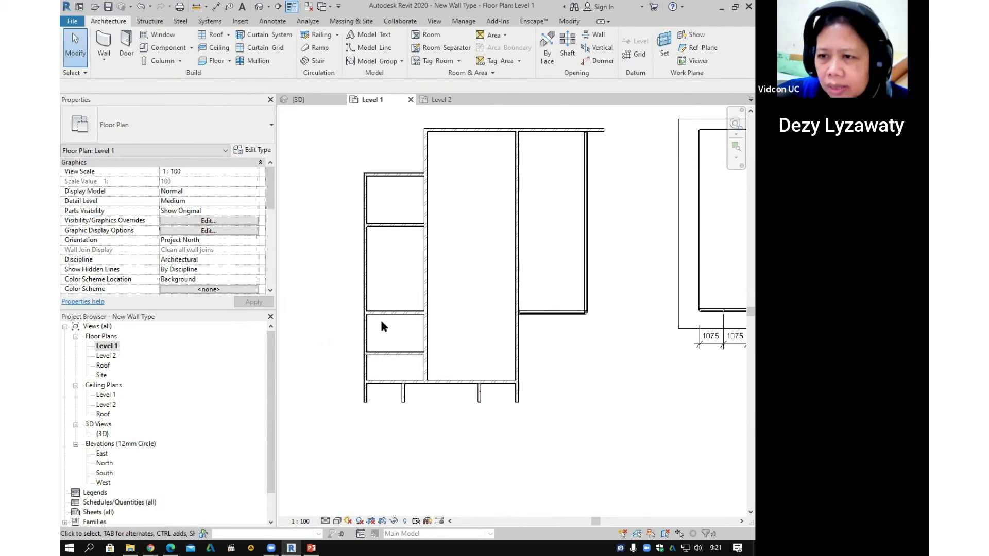
Step: Place an aligned dimension string outside the west wall through the recessed north wall, the three cross walls and the front wall
{"action": "left_click", "coordinate": [273, 21]}
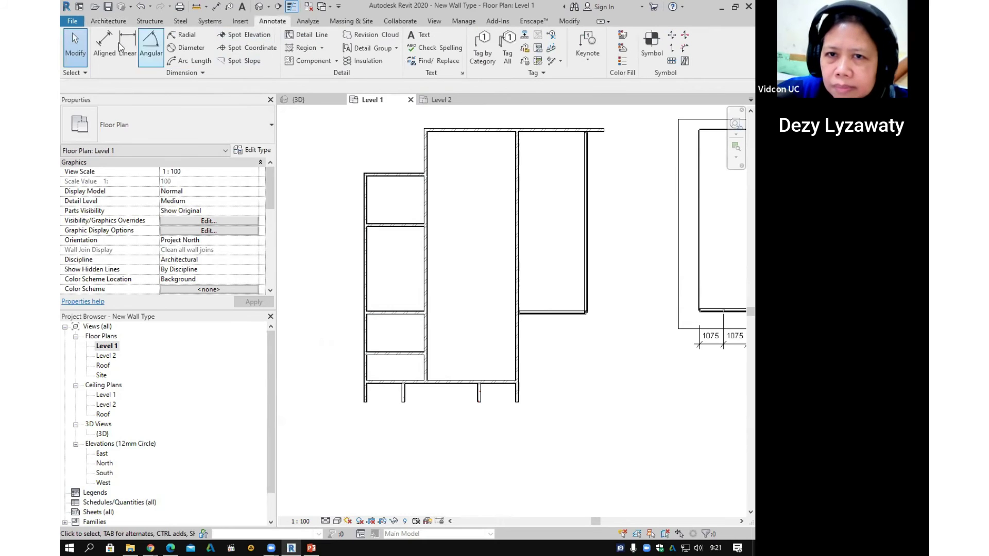
{"action": "left_click", "coordinate": [104, 44]}
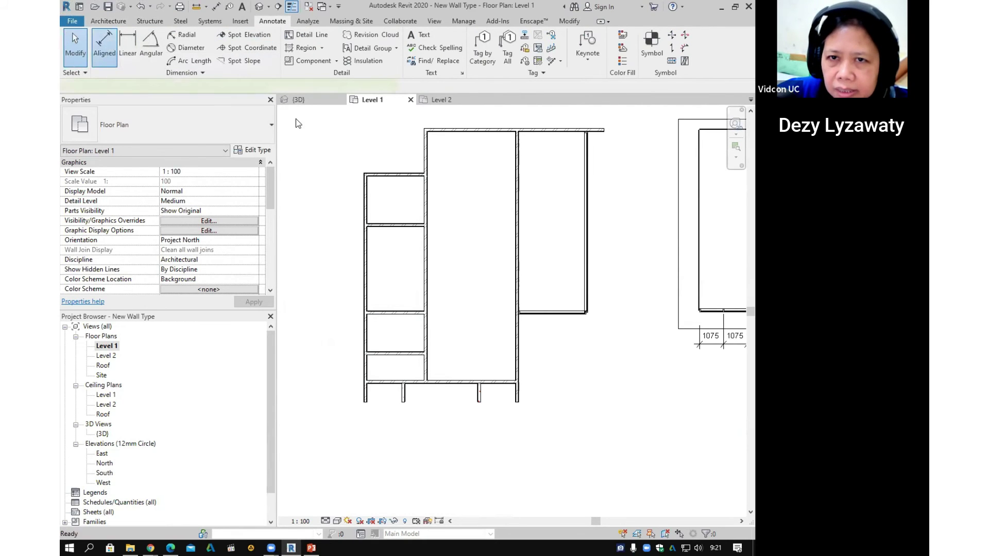
{"action": "left_click", "coordinate": [404, 176]}
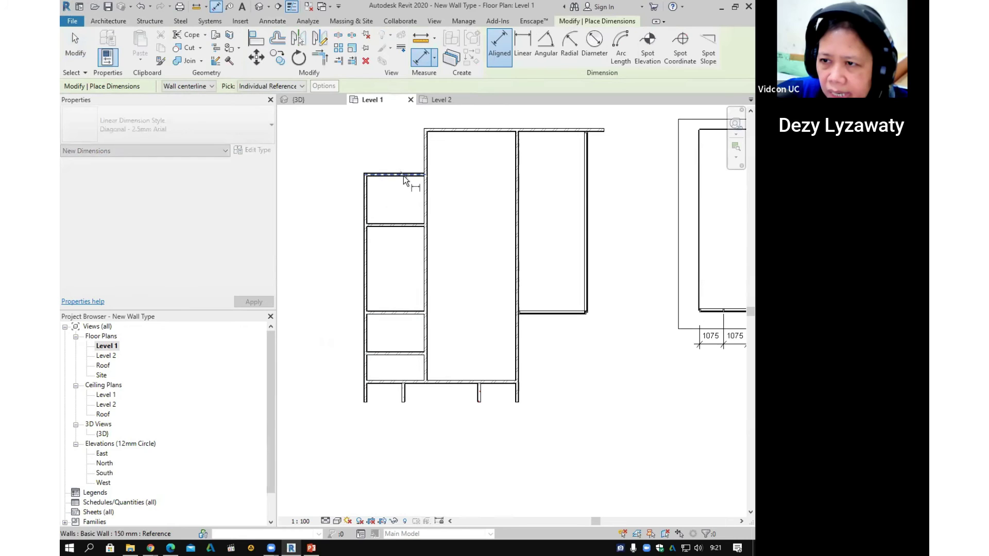
{"action": "left_click", "coordinate": [389, 225]}
{"action": "left_click", "coordinate": [401, 311]}
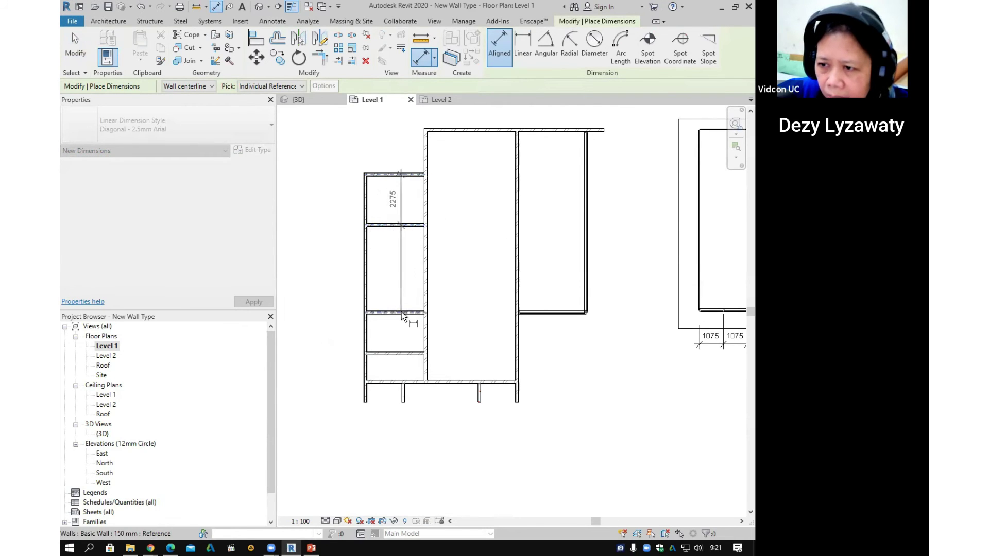
{"action": "left_click", "coordinate": [399, 355]}
{"action": "left_click", "coordinate": [397, 383]}
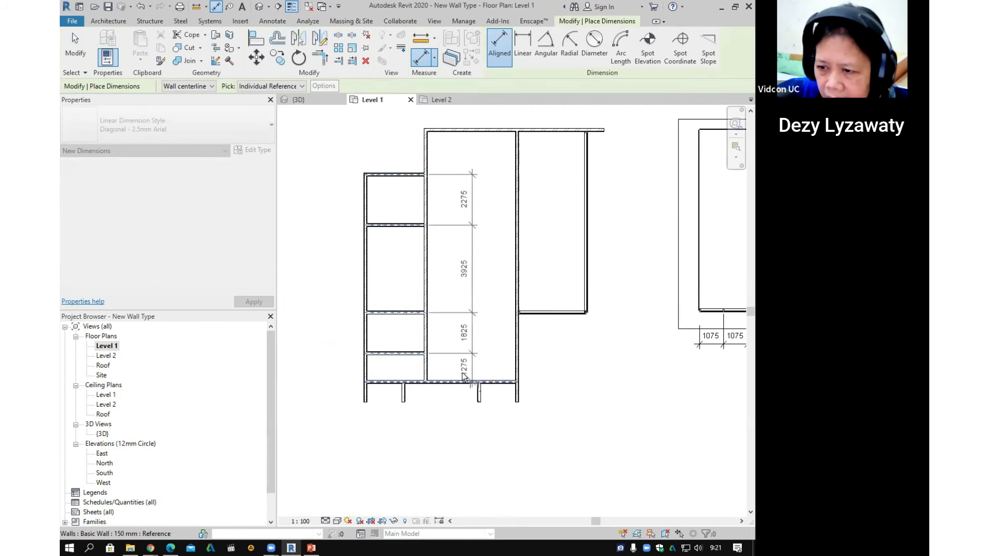
{"action": "left_click", "coordinate": [338, 349]}
{"action": "middle_click_drag", "start_coordinate": [339, 350], "coordinate": [429, 335]}
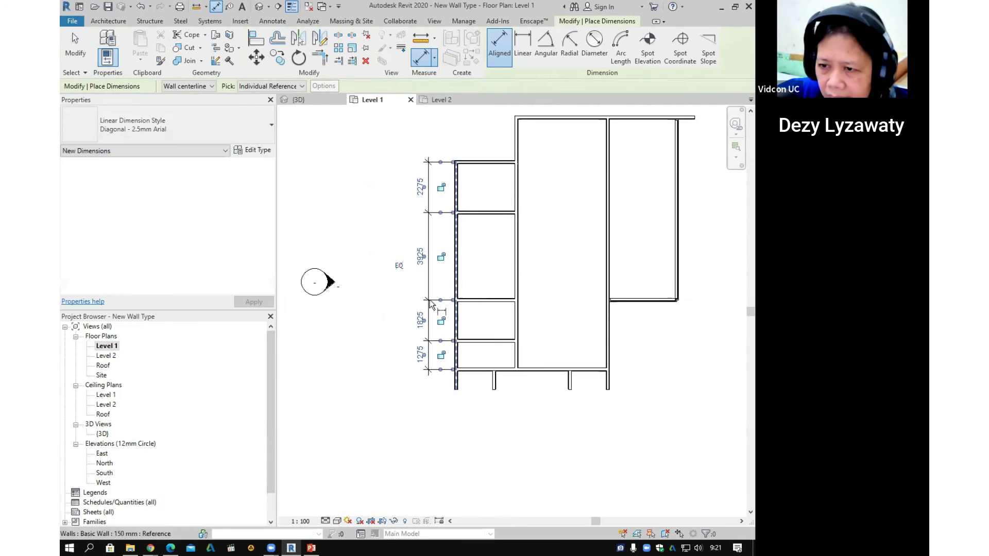
Step: Apply the EQ constraint to the dimension string to space the cross walls equally
{"action": "left_click", "coordinate": [396, 264]}
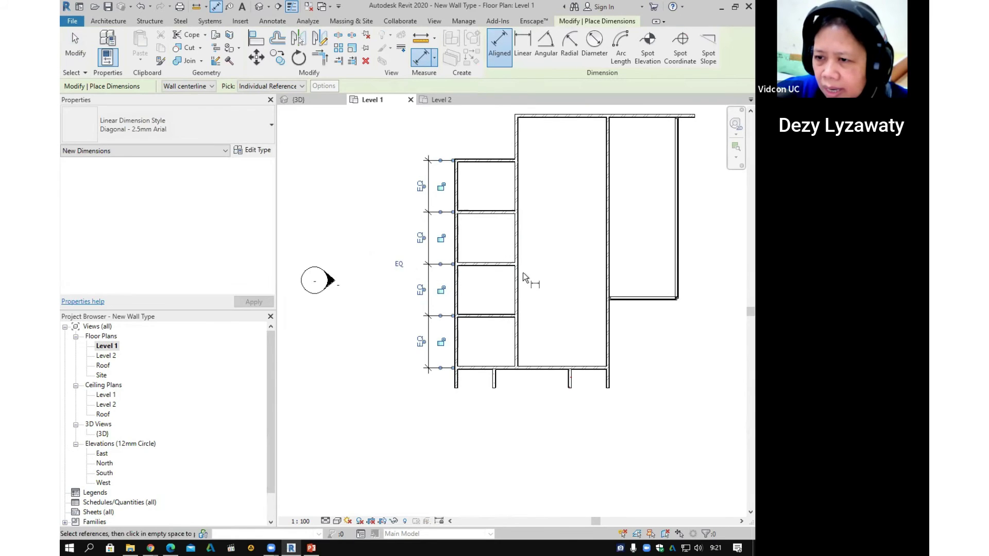
{"action": "key", "text": "Escape"}
{"action": "key", "text": "Escape"}
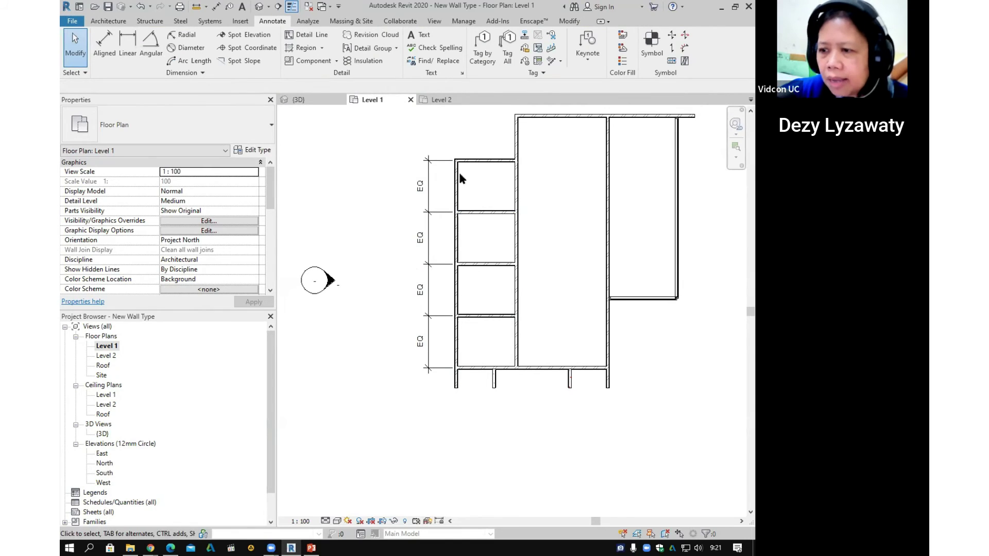
Step: Examine the Level 1 wall layout and the main building's front in the 3D view
{"action": "middle_click_drag", "start_coordinate": [594, 392], "coordinate": [519, 338]}
{"action": "scroll", "coordinate": [463, 327], "scroll_direction": "up", "scroll_amount": 1}
{"action": "scroll", "coordinate": [478, 336], "scroll_direction": "down", "scroll_amount": 2}
{"action": "scroll", "coordinate": [503, 358], "scroll_direction": "down", "scroll_amount": 1}
{"action": "scroll", "coordinate": [486, 309], "scroll_direction": "up", "scroll_amount": 1}
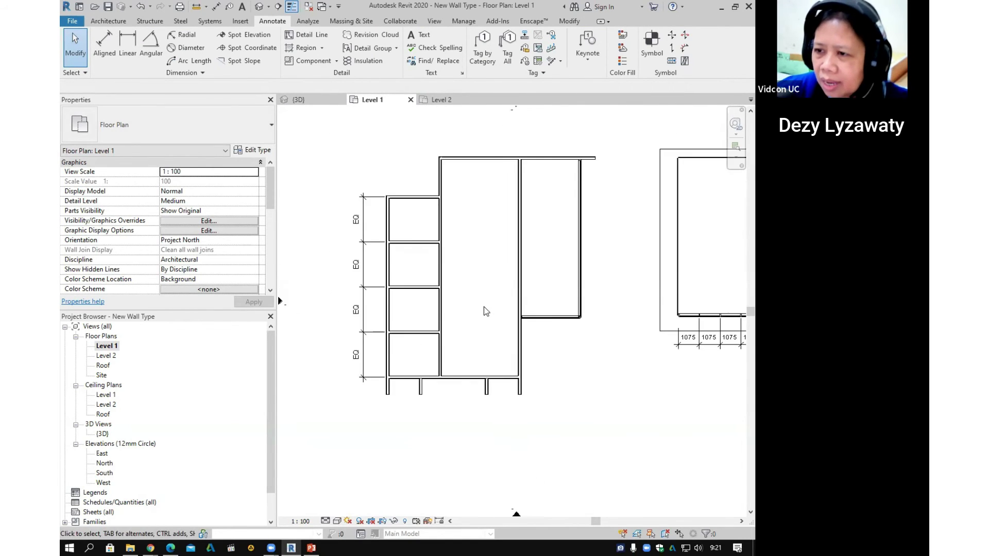
{"action": "left_click", "coordinate": [261, 8]}
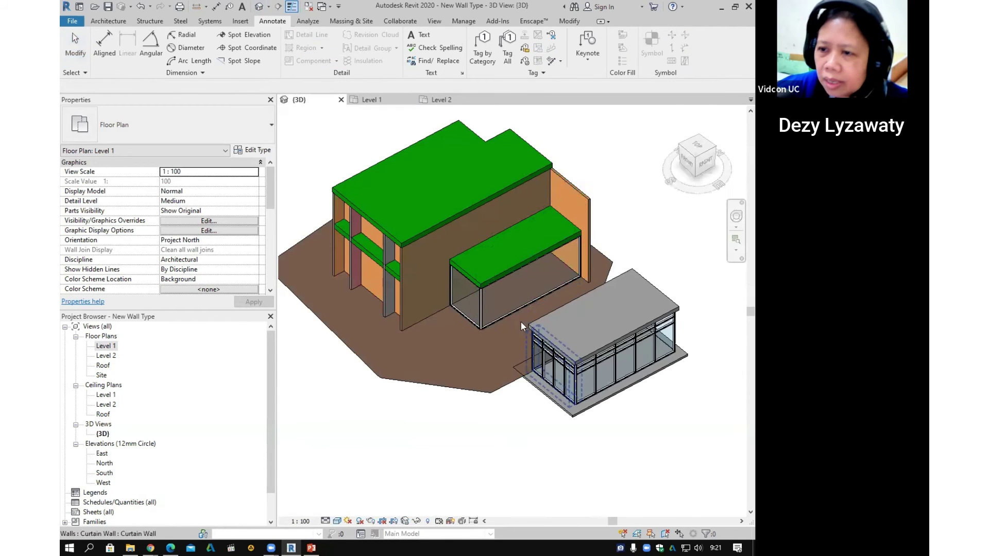
{"action": "middle_click_drag", "start_coordinate": [421, 301], "coordinate": [445, 325], "text": "shift"}
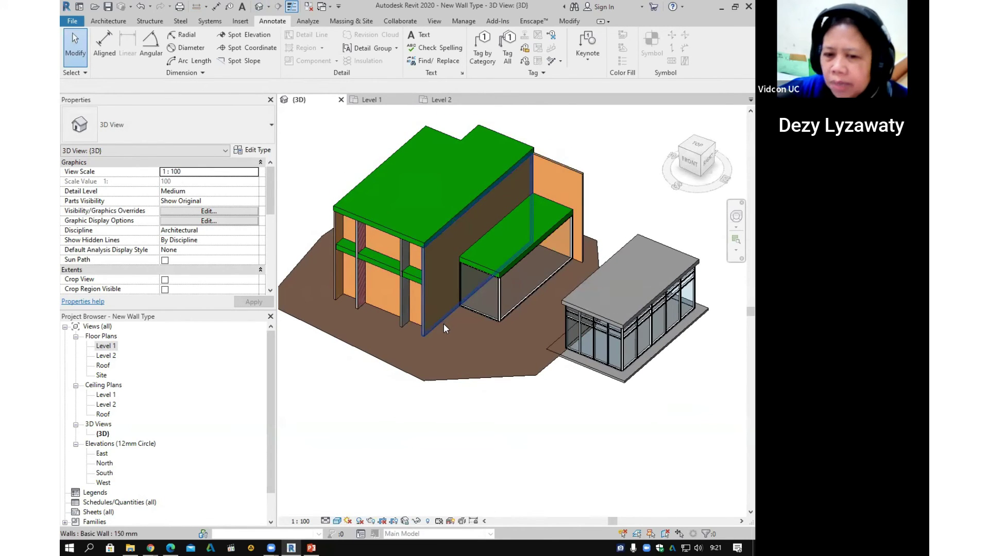
Step: In Level 1, shorten the partition so its front end stops at the cross wall nearest the front wall
{"action": "double_click", "coordinate": [106, 346]}
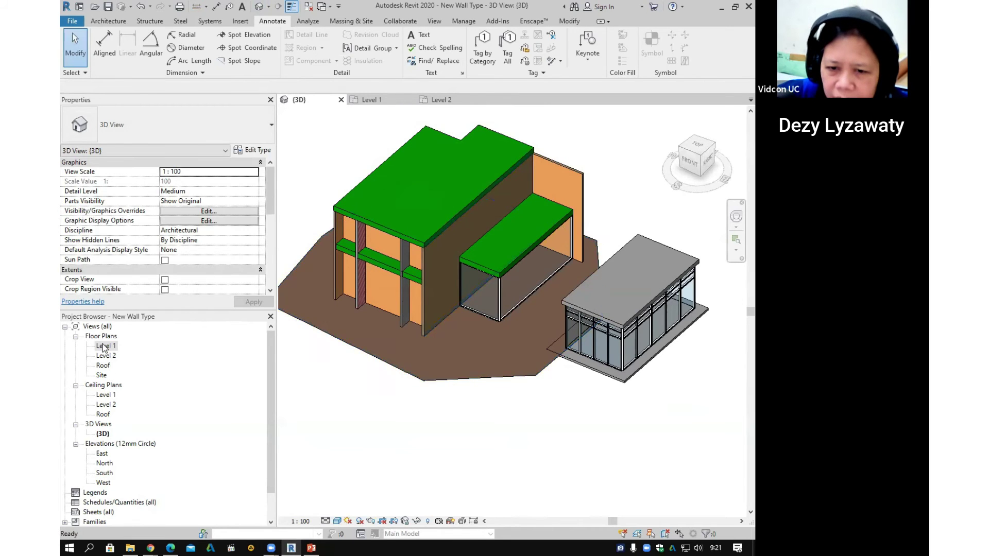
{"action": "scroll", "coordinate": [554, 318], "scroll_direction": "down", "scroll_amount": 2}
{"action": "scroll", "coordinate": [478, 330], "scroll_direction": "up", "scroll_amount": 5}
{"action": "scroll", "coordinate": [477, 330], "scroll_direction": "up", "scroll_amount": 1}
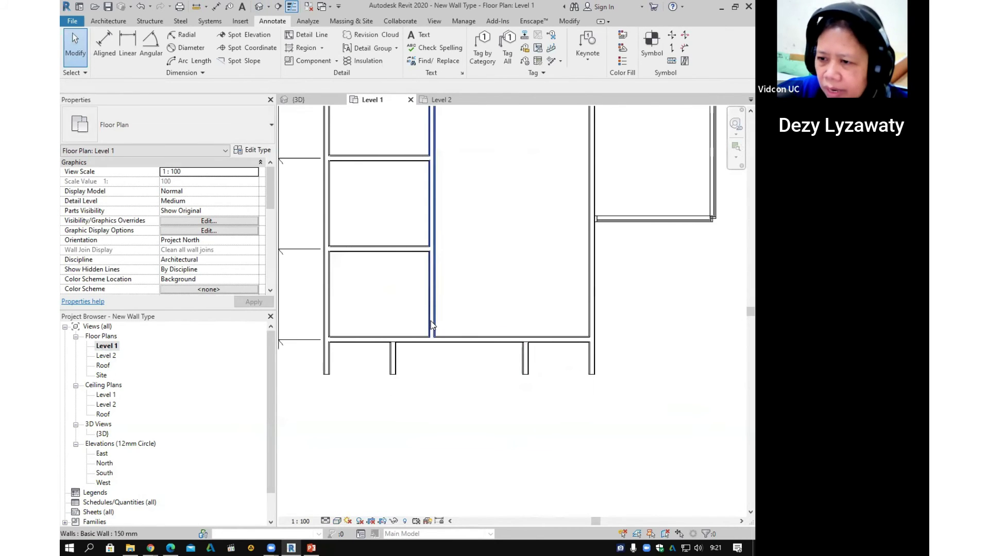
{"action": "left_click", "coordinate": [432, 255]}
{"action": "left_click_drag", "start_coordinate": [434, 249], "coordinate": [433, 249]}
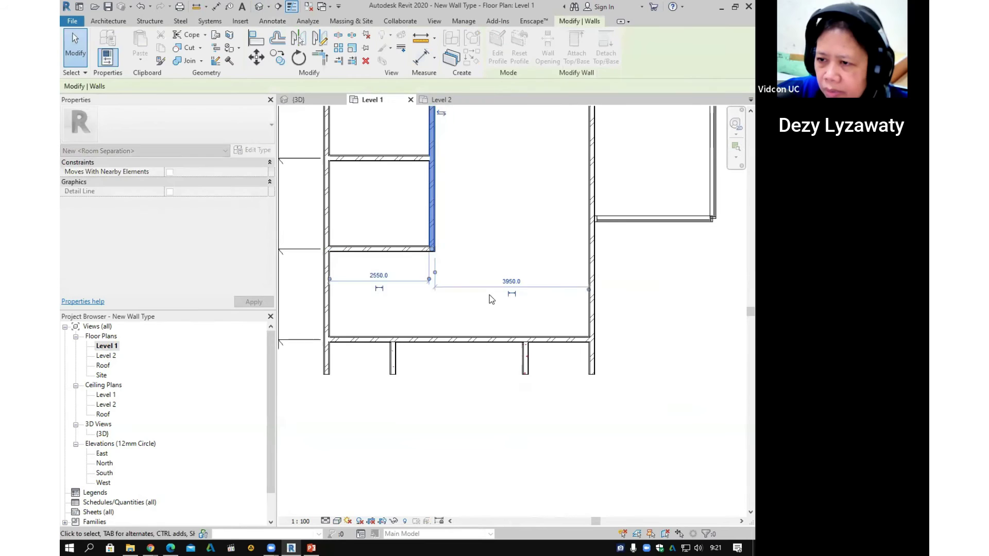
{"action": "left_click", "coordinate": [489, 294]}
{"action": "scroll", "coordinate": [489, 295], "scroll_direction": "down", "scroll_amount": 2}
{"action": "middle_click_drag", "start_coordinate": [539, 326], "coordinate": [528, 328]}
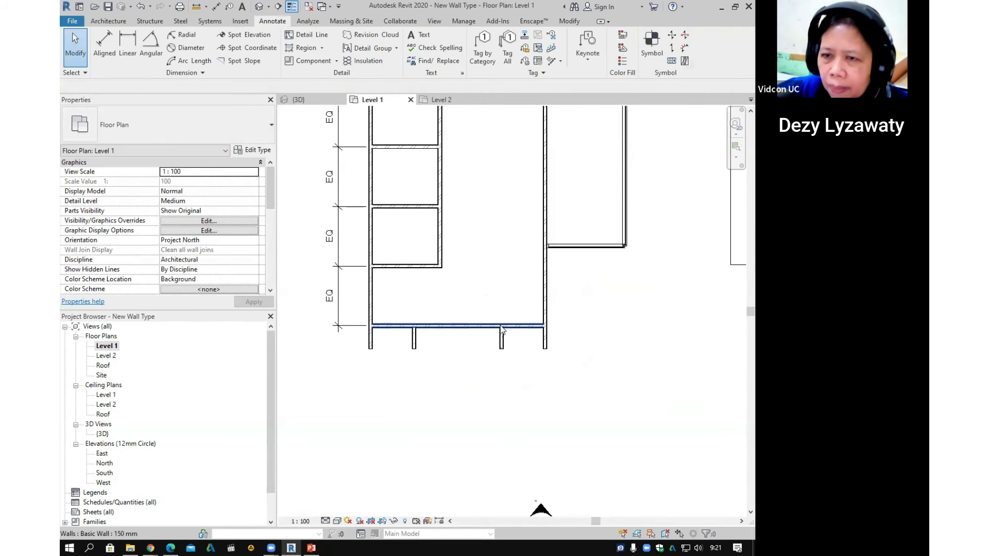
Step: Place five M_Fixed 0406 x 1830mm windows along the front wall between the two middle fin walls
{"action": "left_click", "coordinate": [117, 22]}
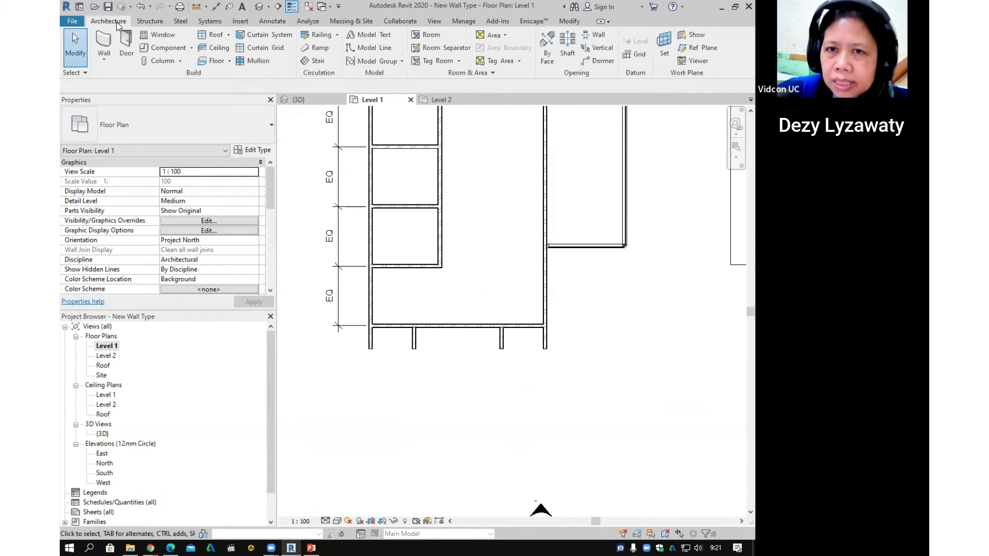
{"action": "left_click", "coordinate": [160, 36]}
{"action": "left_click", "coordinate": [144, 129]}
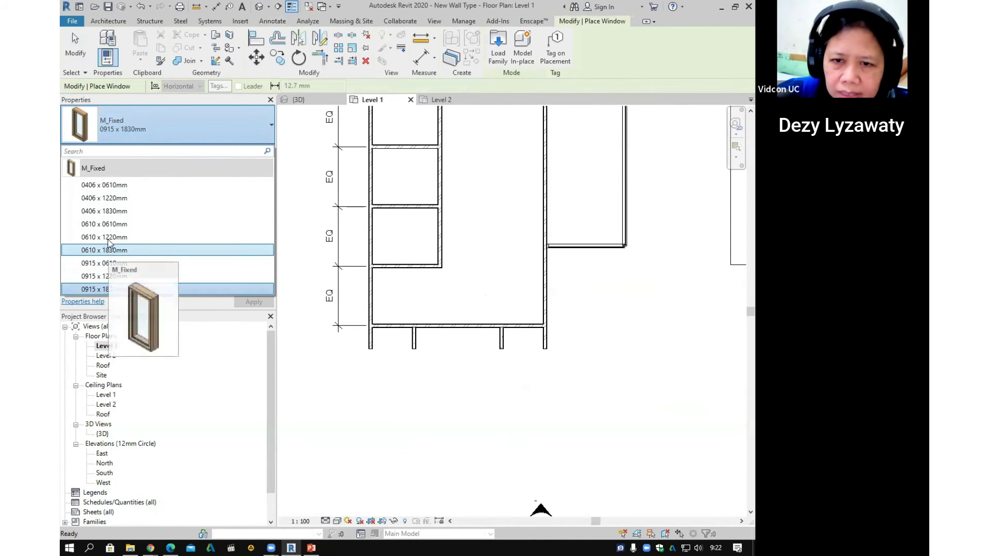
{"action": "left_click", "coordinate": [111, 212]}
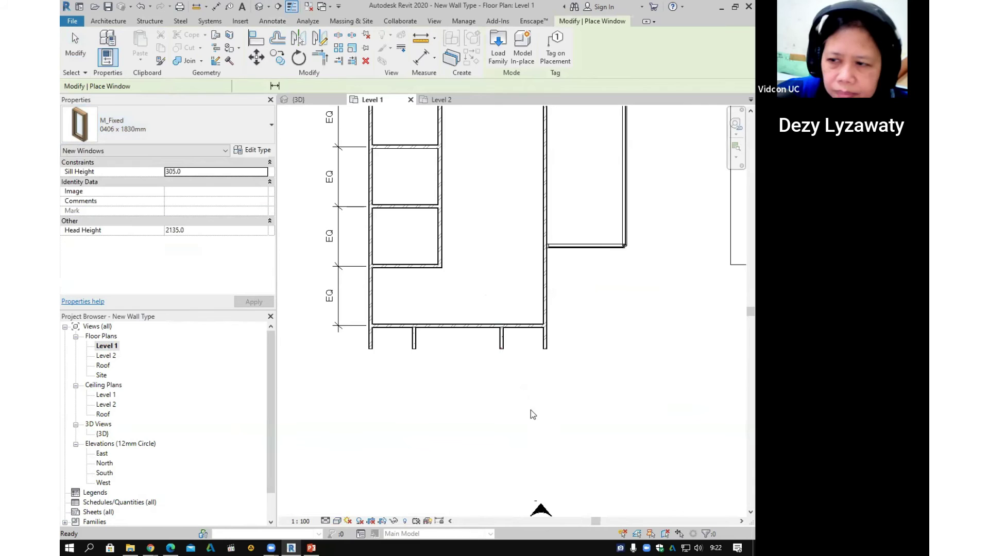
{"action": "scroll", "coordinate": [486, 334], "scroll_direction": "up", "scroll_amount": 2}
{"action": "scroll", "coordinate": [487, 333], "scroll_direction": "up", "scroll_amount": 1}
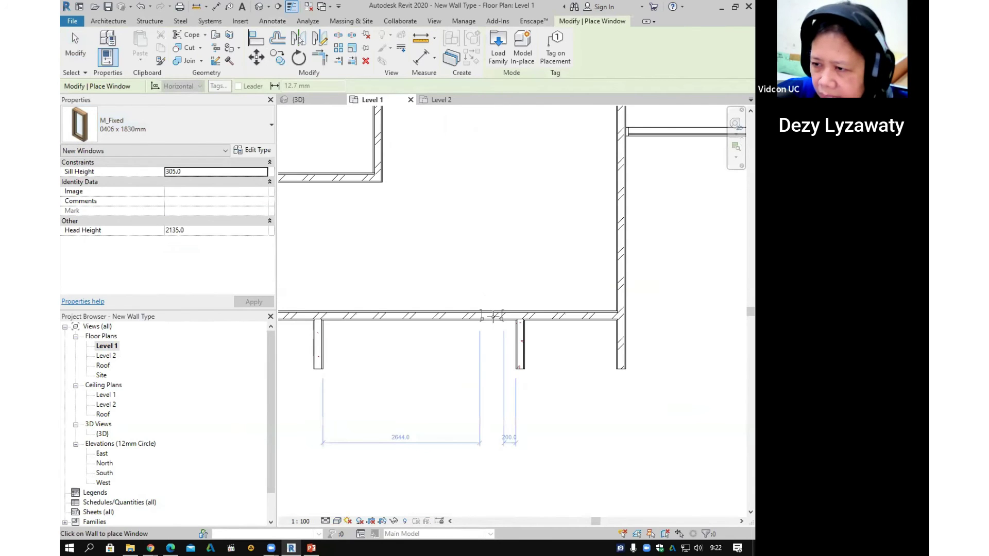
{"action": "left_click", "coordinate": [482, 342]}
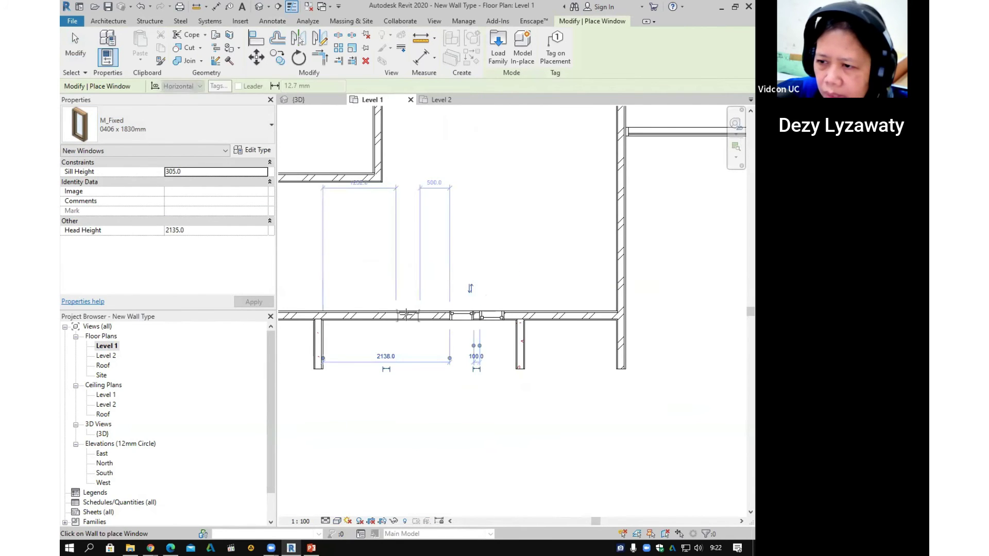
{"action": "left_click", "coordinate": [377, 318]}
{"action": "left_click", "coordinate": [348, 319]}
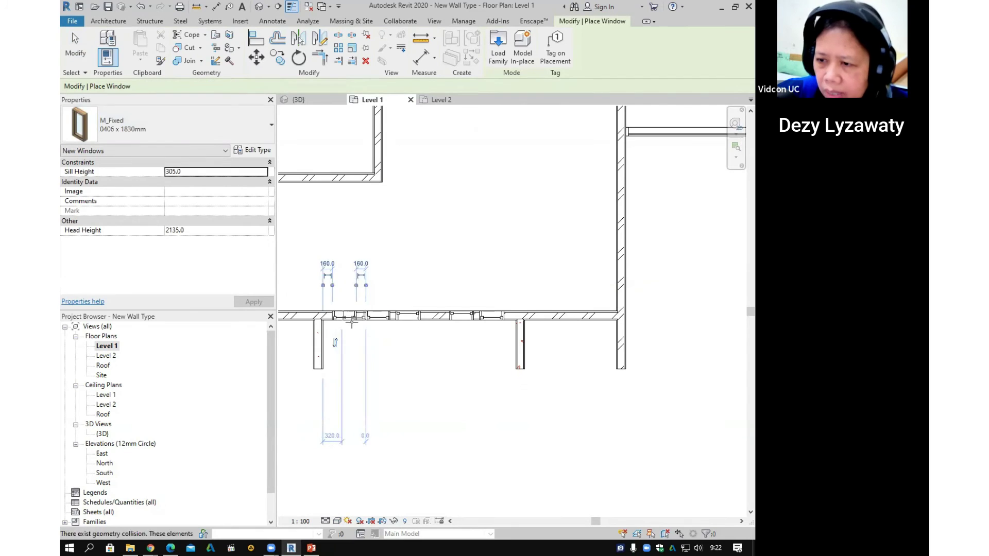
Step: Flip the third and fourth front windows from the west to face outward like the others, and check them in 3D
{"action": "key", "text": "Escape"}
{"action": "scroll", "coordinate": [451, 337], "scroll_direction": "up", "scroll_amount": 1}
{"action": "left_click", "coordinate": [399, 309]}
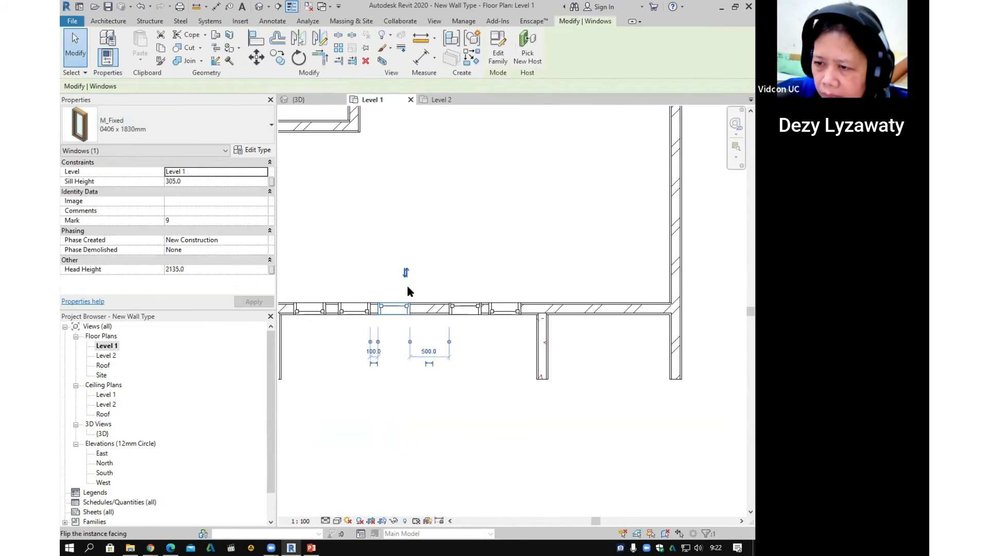
{"action": "left_click", "coordinate": [476, 276]}
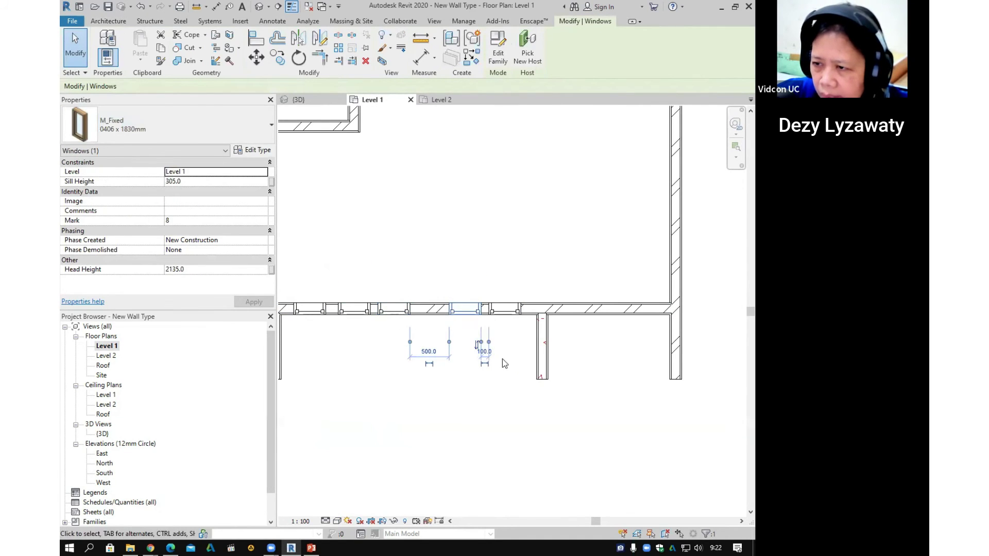
{"action": "left_click", "coordinate": [511, 387]}
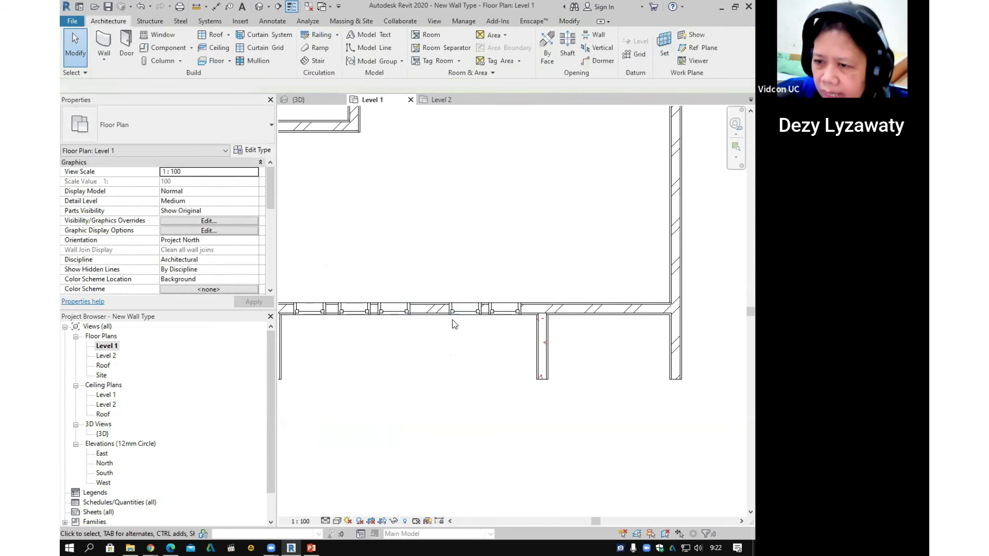
{"action": "left_click", "coordinate": [261, 10]}
{"action": "middle_click_drag", "start_coordinate": [484, 237], "coordinate": [487, 278], "text": "shift"}
{"action": "scroll", "coordinate": [483, 308], "scroll_direction": "up", "scroll_amount": 4}
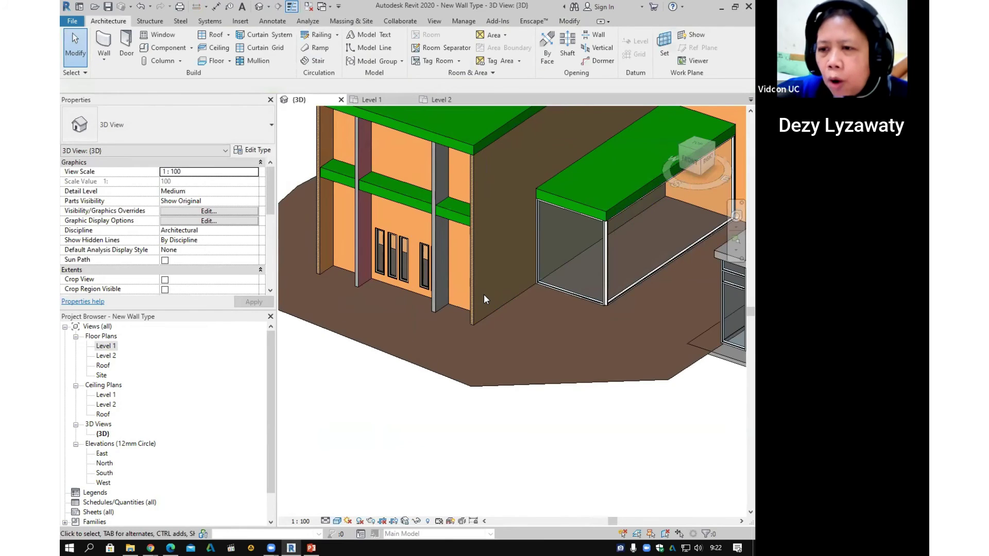
Step: In Level 1, set the easternmost front window's distance from the adjacent fin wall to 100 mm
{"action": "double_click", "coordinate": [106, 347]}
{"action": "middle_click_drag", "start_coordinate": [444, 323], "coordinate": [476, 341]}
{"action": "scroll", "coordinate": [546, 311], "scroll_direction": "up", "scroll_amount": 1}
{"action": "left_click", "coordinate": [556, 308]}
{"action": "scroll", "coordinate": [556, 308], "scroll_direction": "up", "scroll_amount": 1}
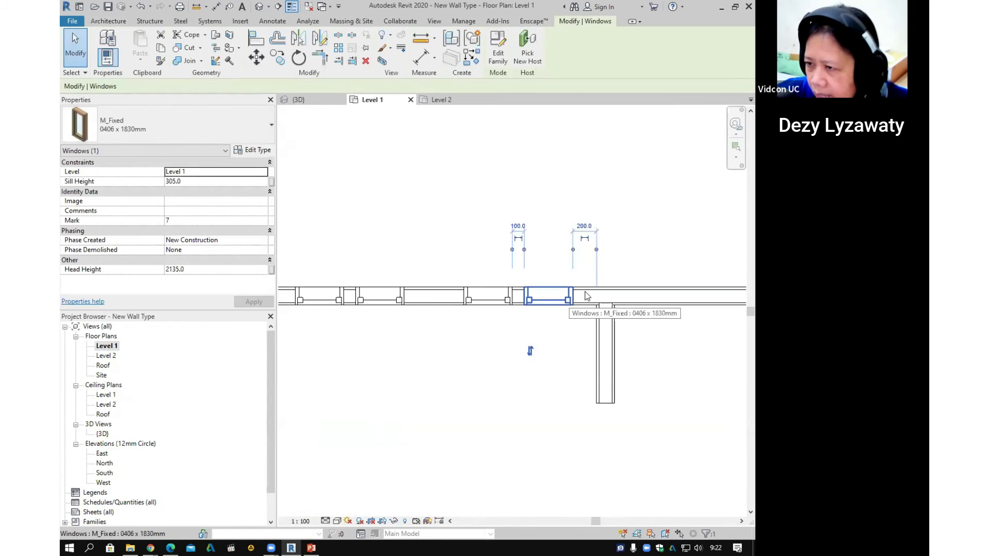
{"action": "left_click", "coordinate": [584, 224]}
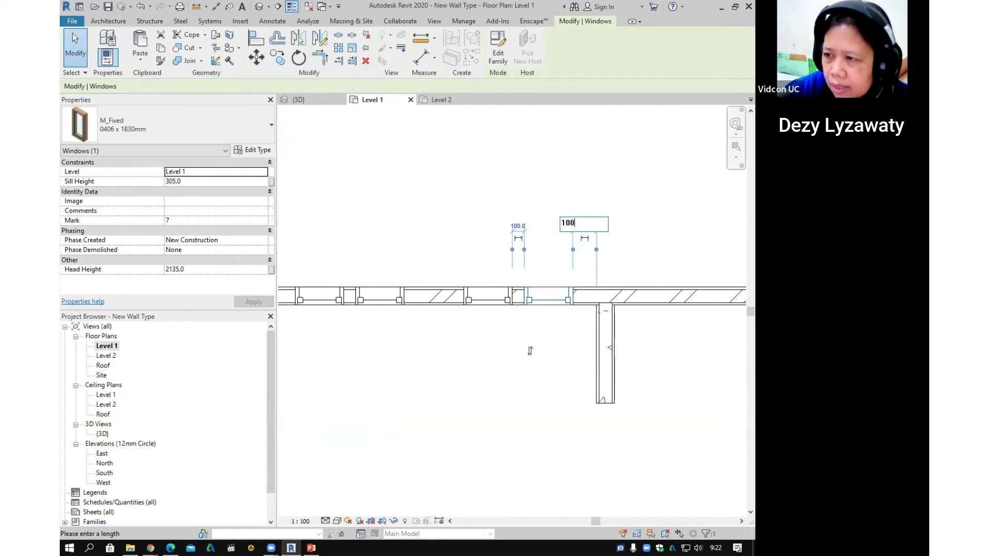
{"action": "key", "text": "Return"}
Step: Set the westernmost front window's distance from its adjacent fin wall to 100 mm
{"action": "scroll", "coordinate": [512, 325], "scroll_direction": "down", "scroll_amount": 1}
{"action": "middle_click_drag", "start_coordinate": [467, 352], "coordinate": [563, 344]}
{"action": "left_click", "coordinate": [413, 302]}
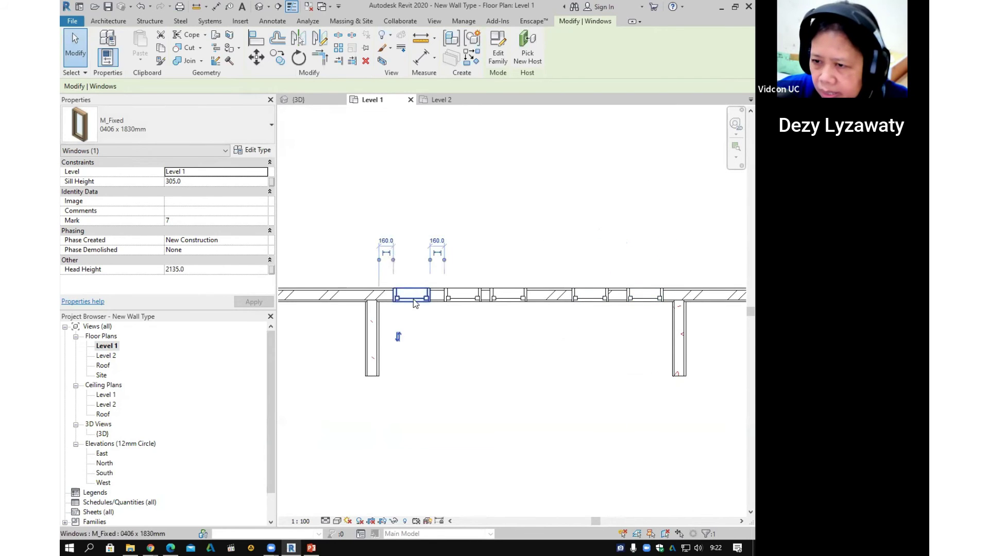
{"action": "left_click", "coordinate": [387, 242]}
{"action": "key", "text": "Return"}
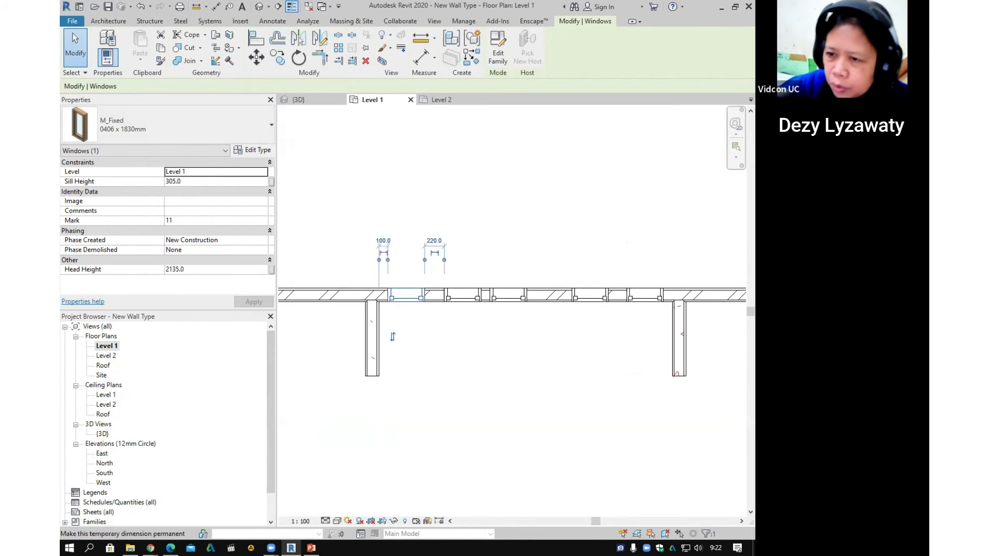
{"action": "key", "text": "Escape"}
Step: Place an aligned dimension string through the centres of the five front windows, just inside the front wall
{"action": "middle_click_drag", "start_coordinate": [464, 363], "coordinate": [374, 337]}
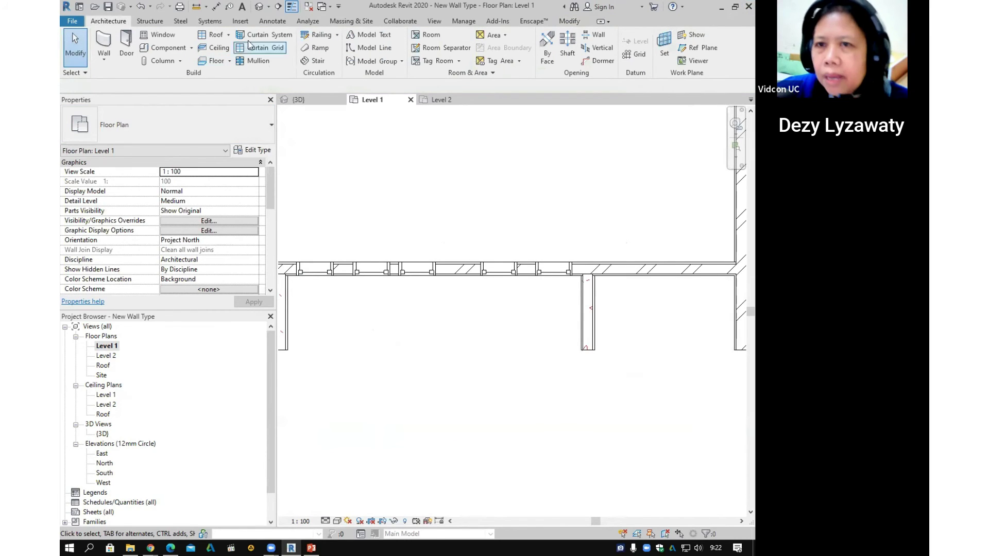
{"action": "left_click", "coordinate": [275, 21]}
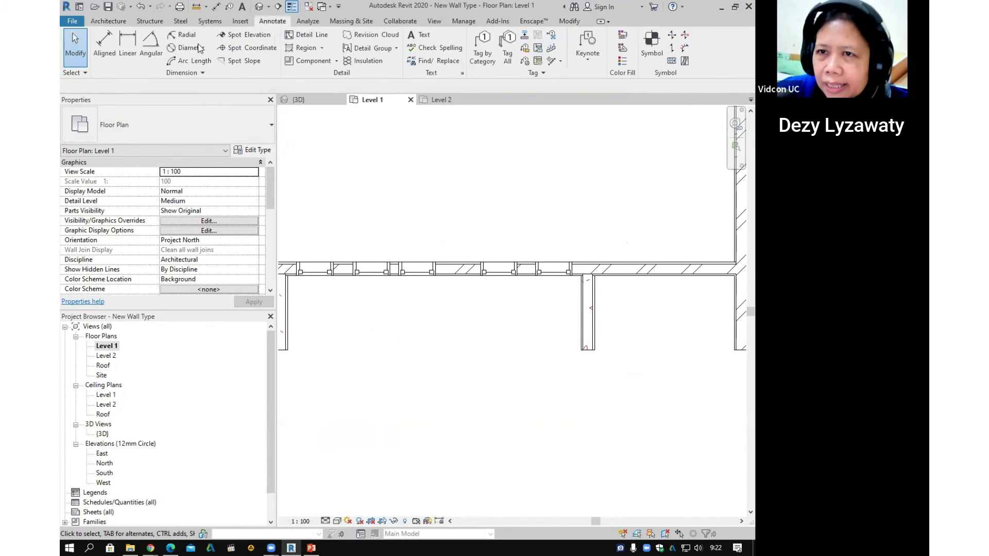
{"action": "left_click", "coordinate": [102, 54]}
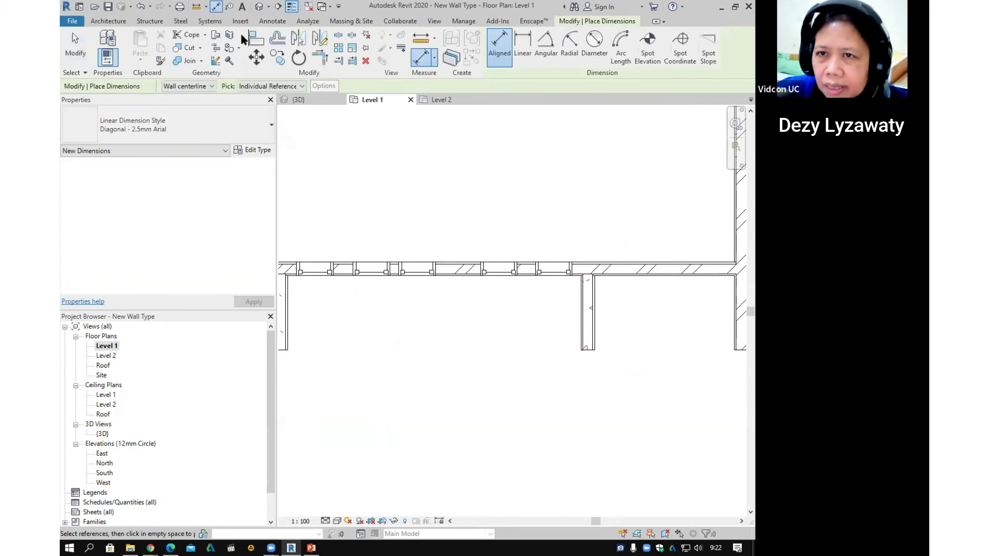
{"action": "left_click", "coordinate": [268, 21]}
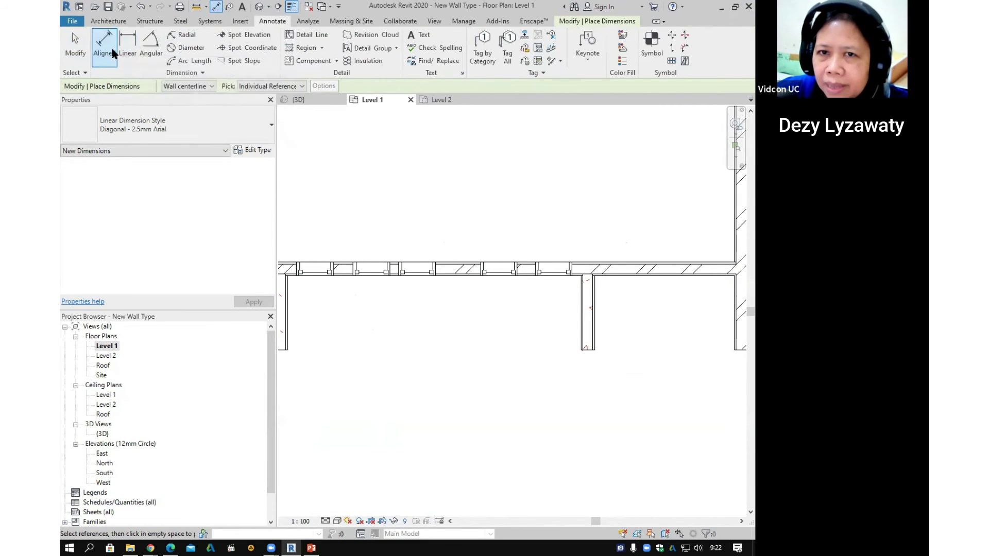
{"action": "left_click", "coordinate": [112, 50]}
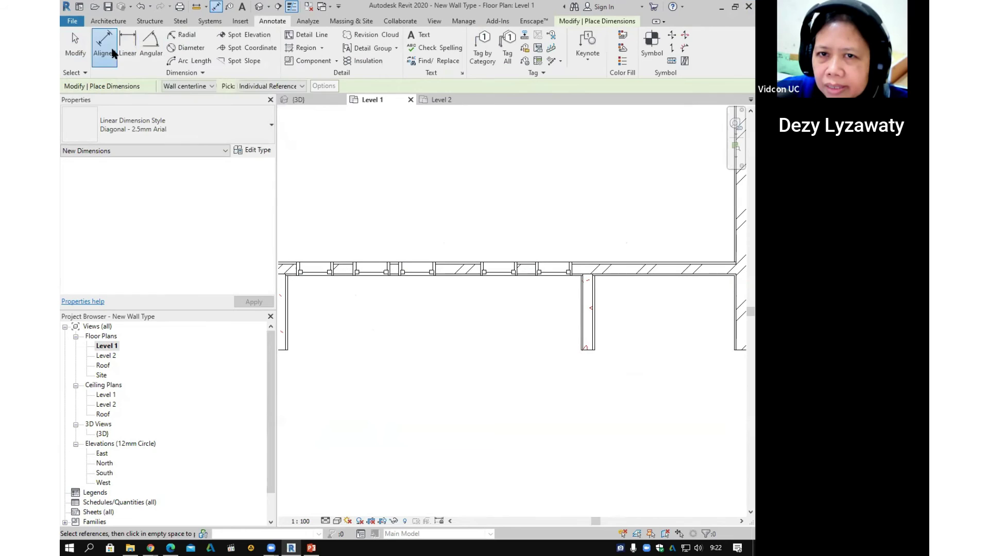
{"action": "left_click", "coordinate": [315, 266]}
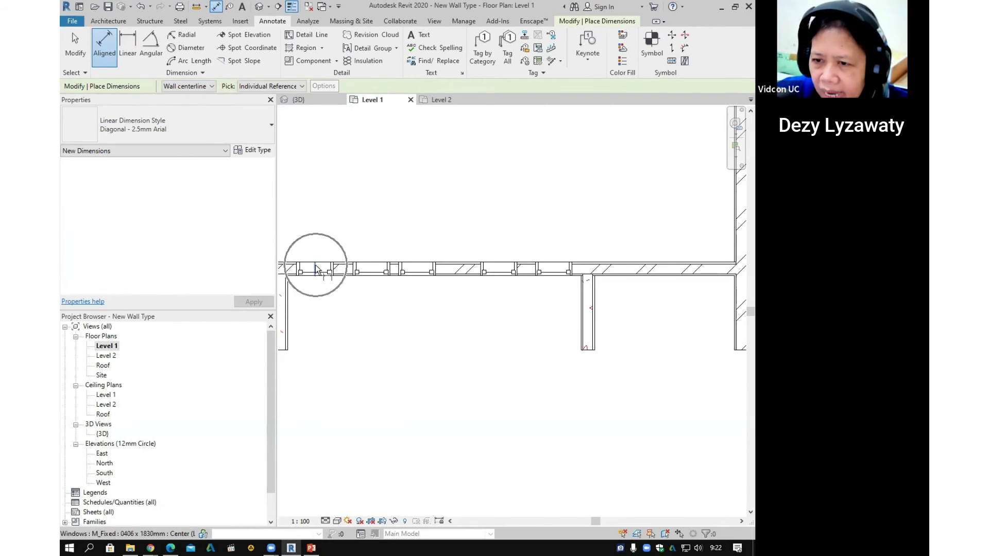
{"action": "left_click", "coordinate": [375, 276]}
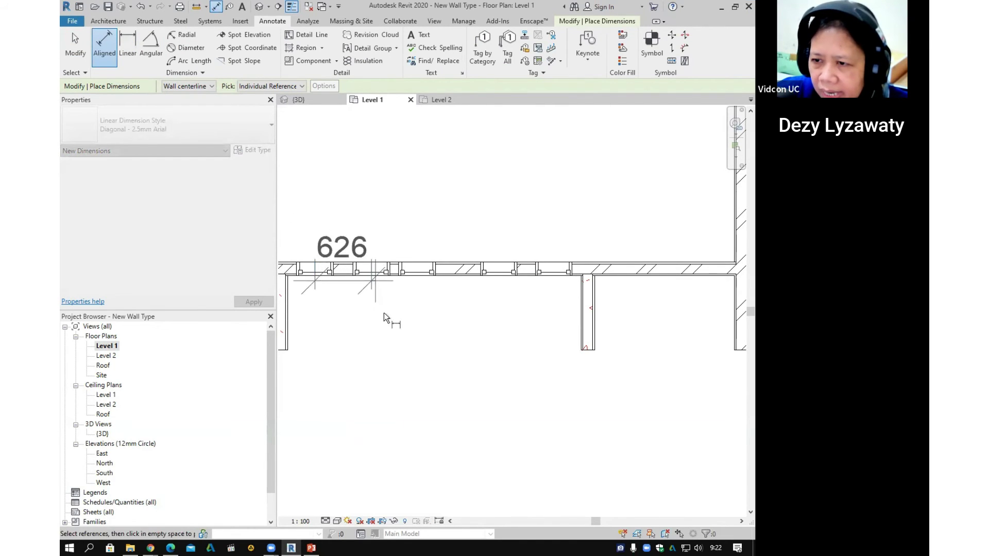
{"action": "left_click", "coordinate": [416, 271]}
{"action": "left_click", "coordinate": [498, 277]}
{"action": "left_click", "coordinate": [552, 271]}
{"action": "scroll", "coordinate": [554, 311], "scroll_direction": "down", "scroll_amount": 2}
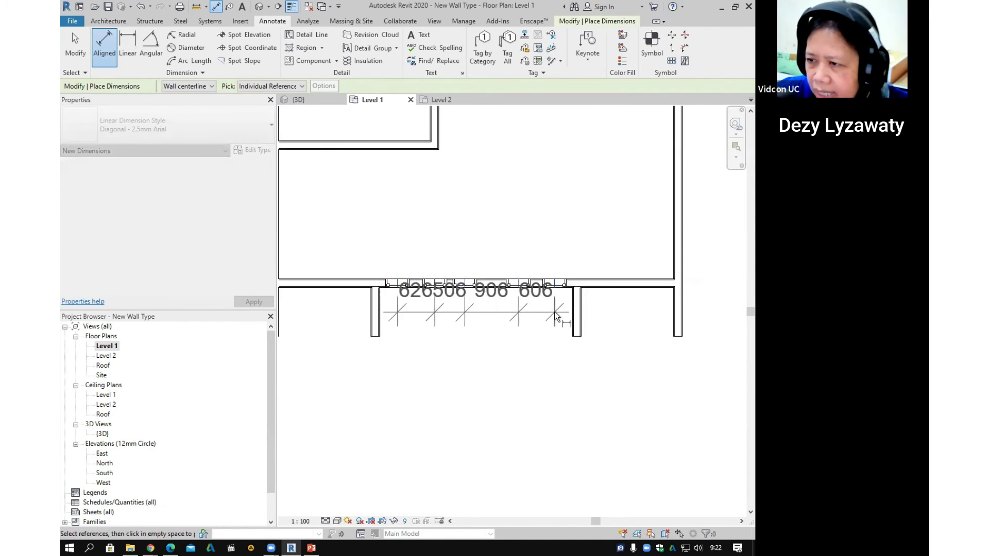
{"action": "left_click", "coordinate": [556, 260]}
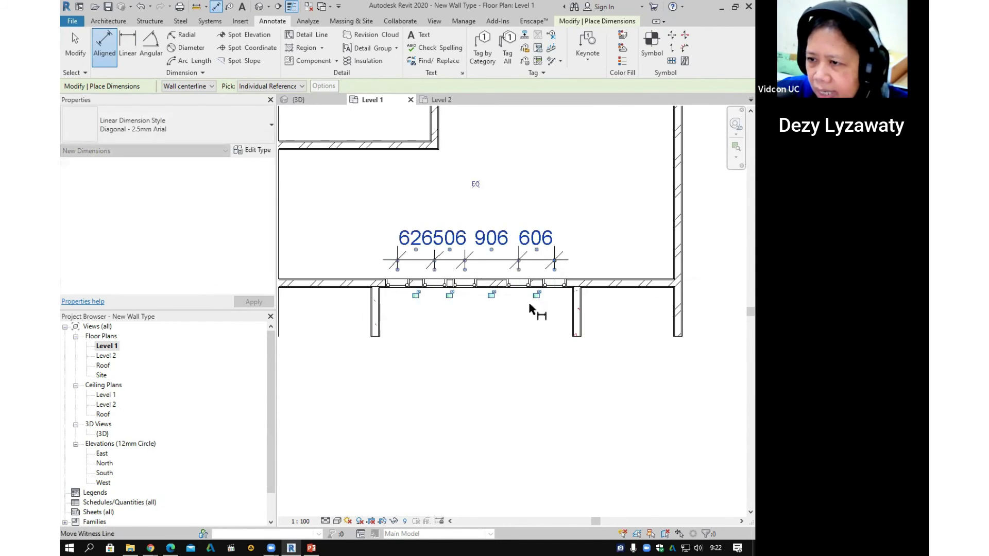
Step: Apply the EQ constraint to the window dimension string to space the windows equally, and inspect the front in 3D
{"action": "left_click", "coordinate": [475, 185]}
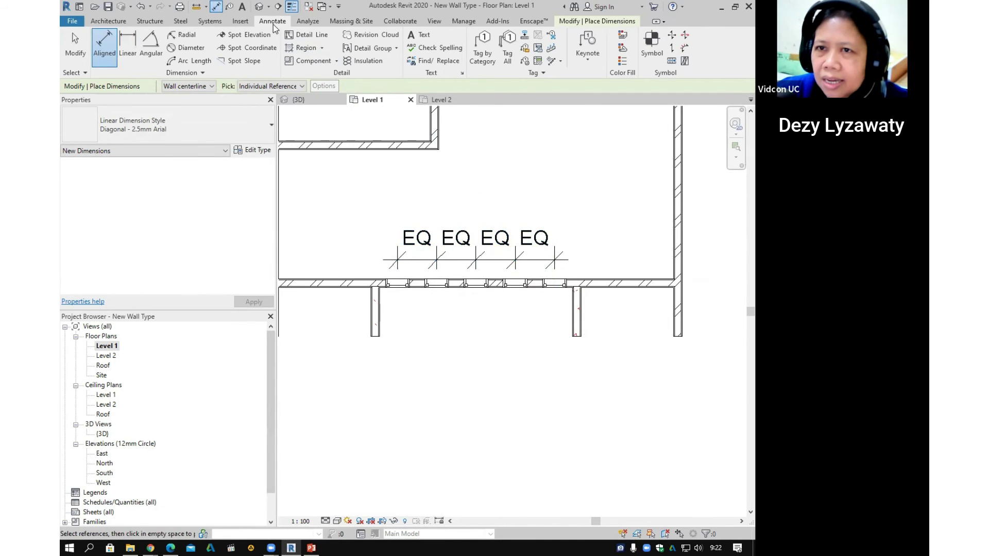
{"action": "left_click", "coordinate": [298, 99]}
{"action": "middle_click_drag", "start_coordinate": [363, 308], "coordinate": [391, 320], "text": "shift"}
{"action": "scroll", "coordinate": [336, 325], "scroll_direction": "down", "scroll_amount": 3}
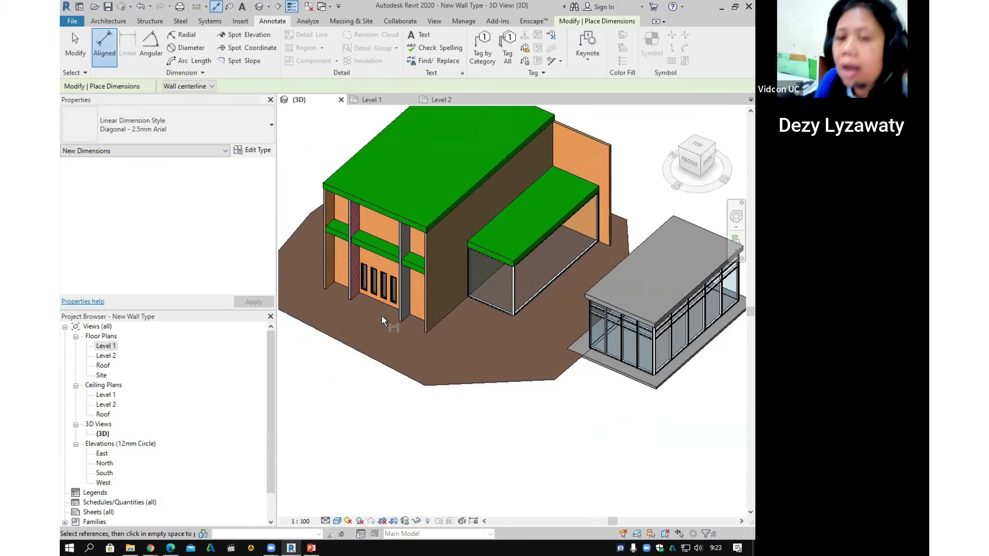
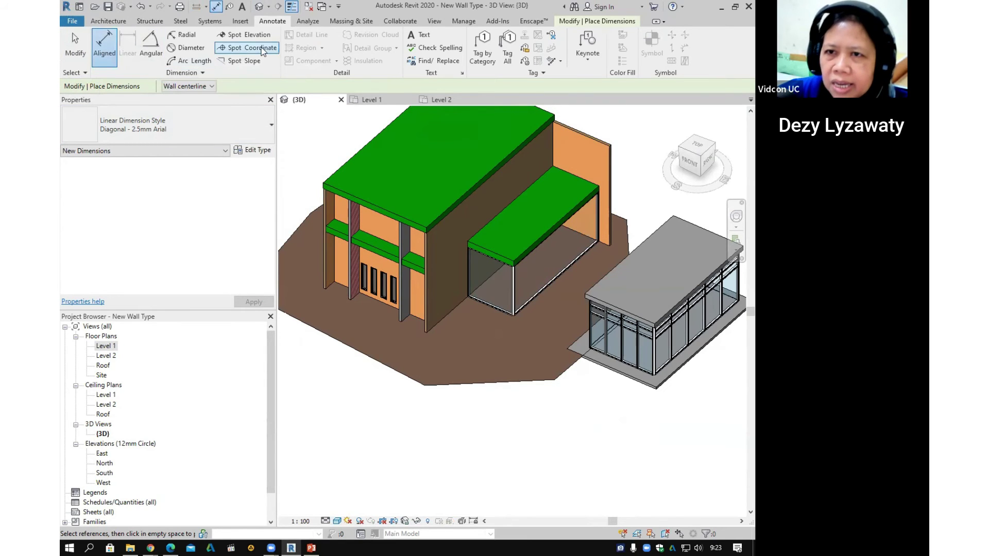
{"action": "key", "text": "Escape"}
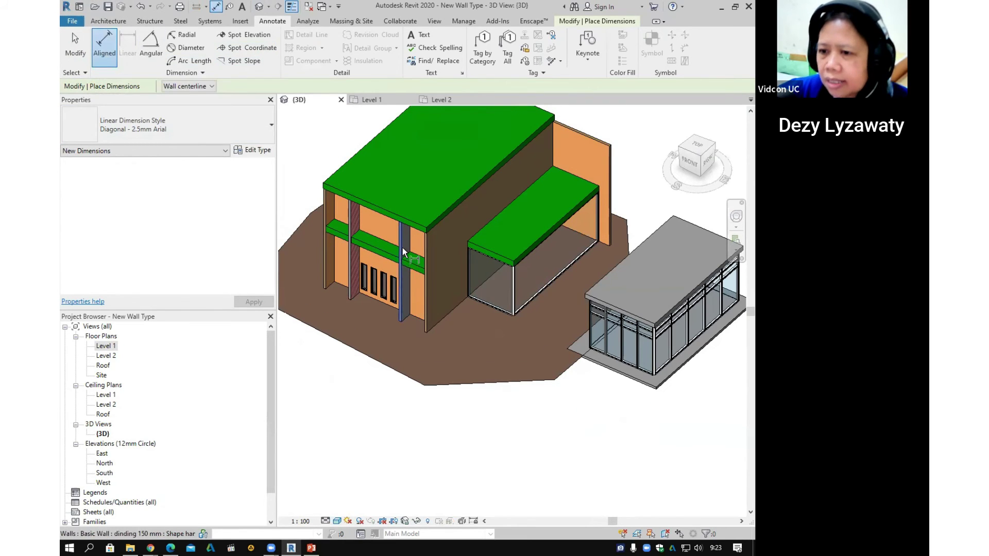
{"action": "scroll", "coordinate": [470, 353], "scroll_direction": "up", "scroll_amount": 4}
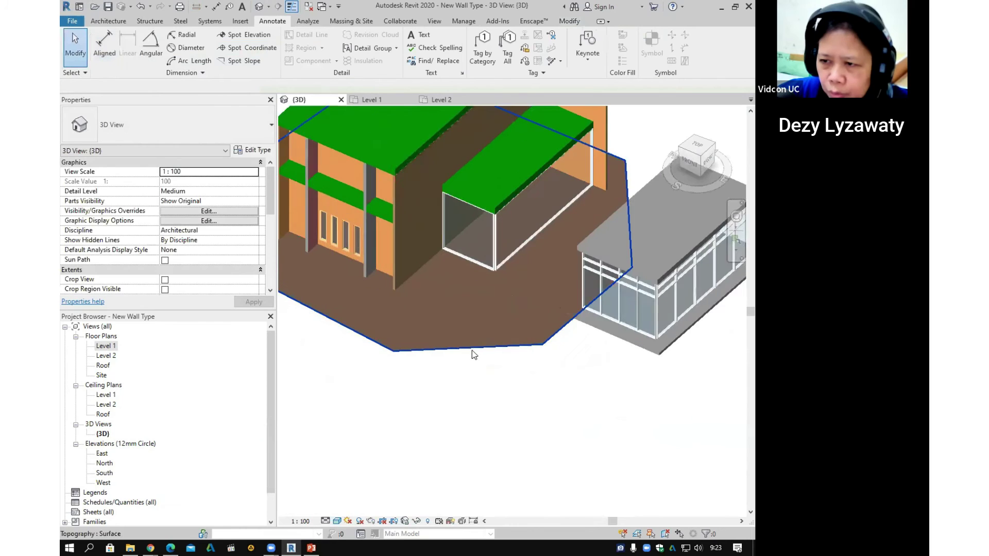
Step: Extend the level lines beyond the building in the West elevation and return to the Level 1 floor plan
{"action": "double_click", "coordinate": [104, 347]}
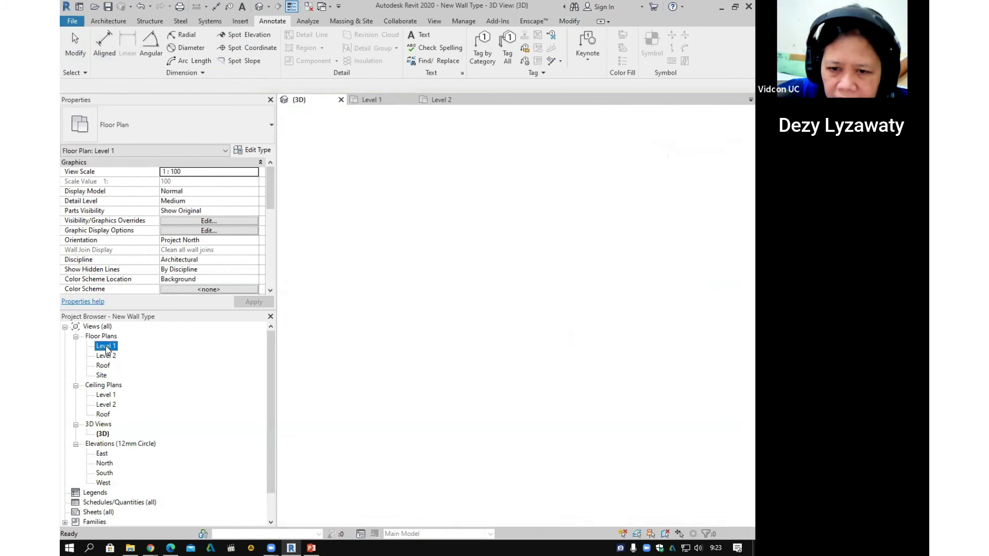
{"action": "double_click", "coordinate": [104, 474]}
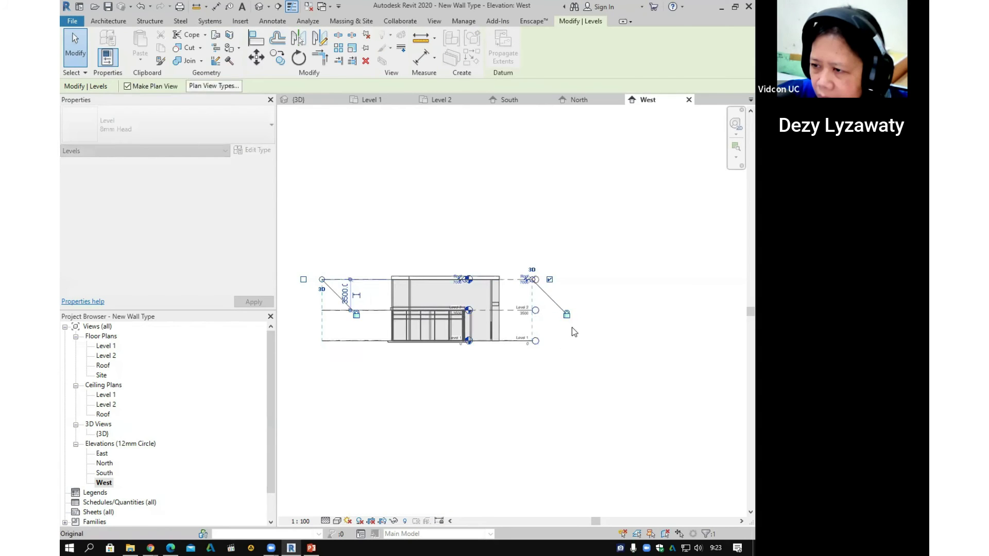
{"action": "left_click", "coordinate": [571, 326]}
{"action": "left_click", "coordinate": [105, 346]}
{"action": "double_click", "coordinate": [105, 346]}
{"action": "scroll", "coordinate": [412, 314], "scroll_direction": "down", "scroll_amount": 4}
{"action": "middle_click_drag", "start_coordinate": [452, 281], "coordinate": [433, 290]}
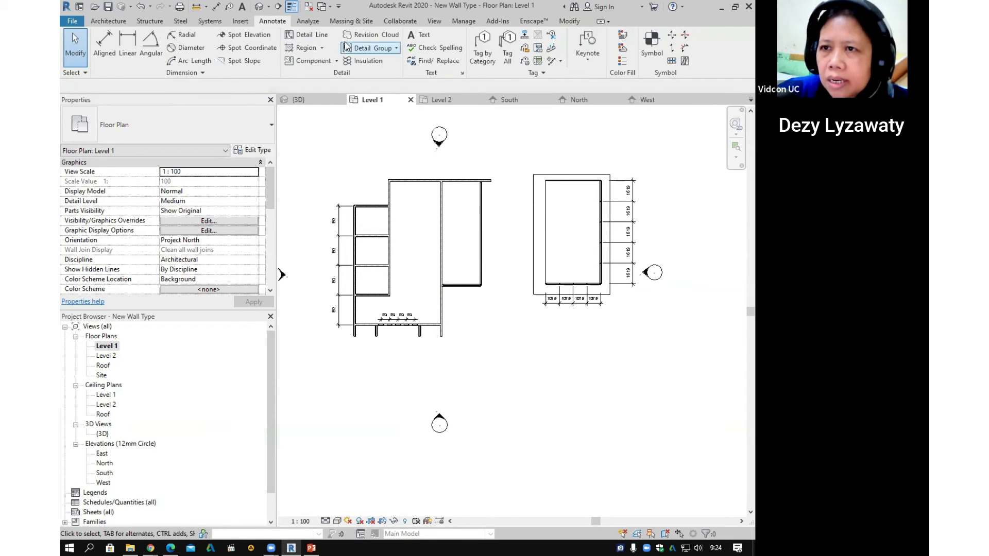
{"action": "left_click", "coordinate": [104, 45]}
{"action": "left_click", "coordinate": [372, 211]}
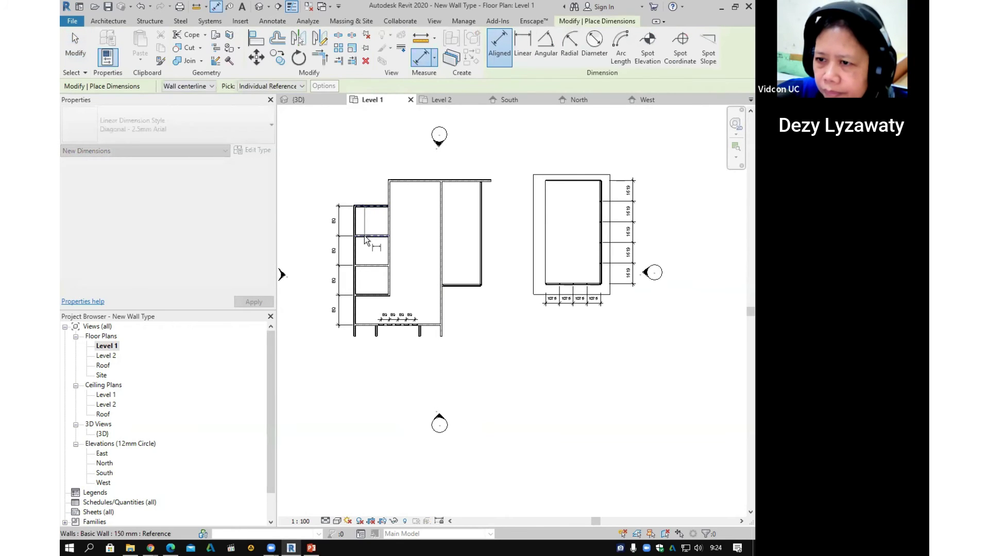
{"action": "key", "text": "Escape"}
{"action": "key", "text": "Escape"}
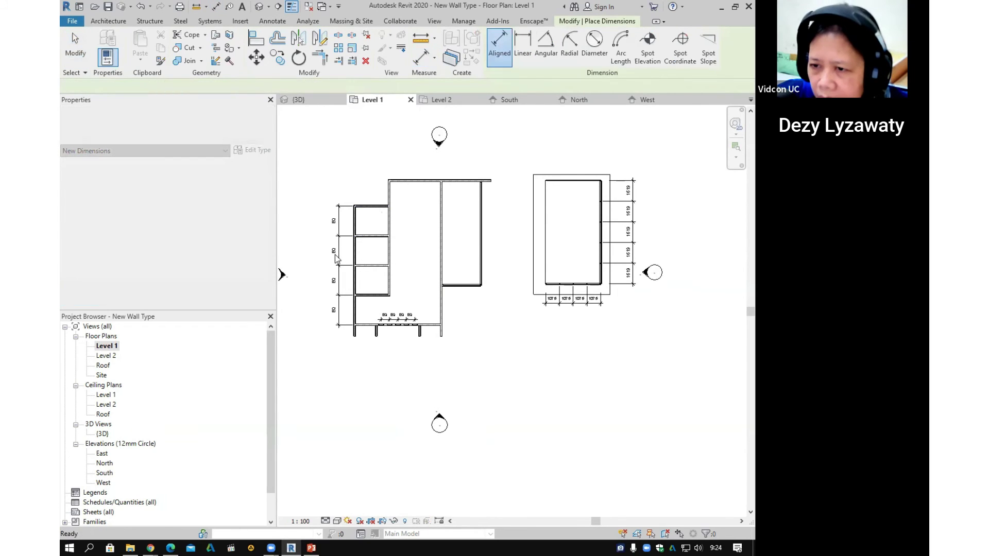
Step: Remove the EQ constraint from the interior wall dimension string along the west side so it displays values
{"action": "left_click", "coordinate": [338, 265]}
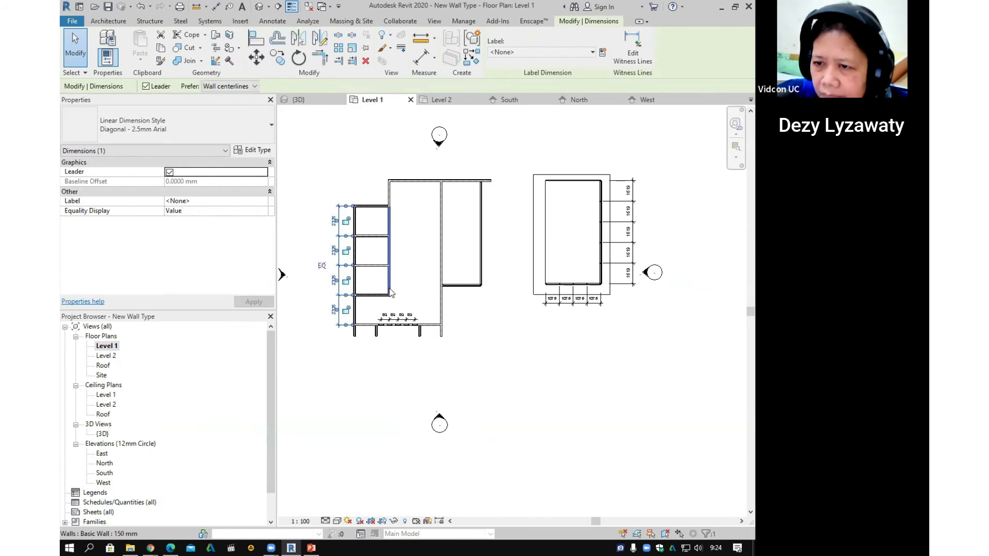
{"action": "left_click", "coordinate": [389, 268]}
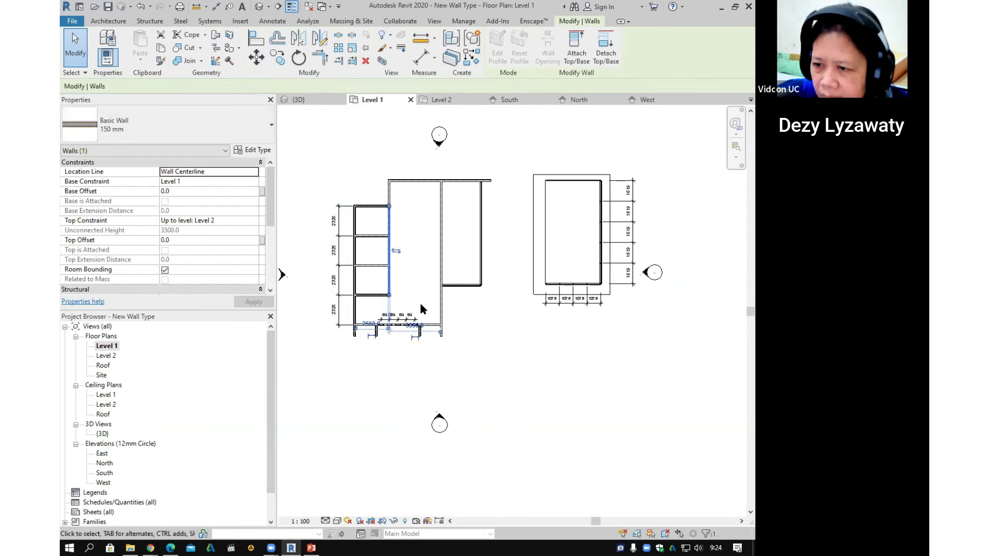
{"action": "scroll", "coordinate": [419, 300], "scroll_direction": "up", "scroll_amount": 2}
{"action": "key", "text": "Escape"}
Step: Delete the EQ dimension string of the front windows while leaving the windows constrained
{"action": "left_click", "coordinate": [391, 316]}
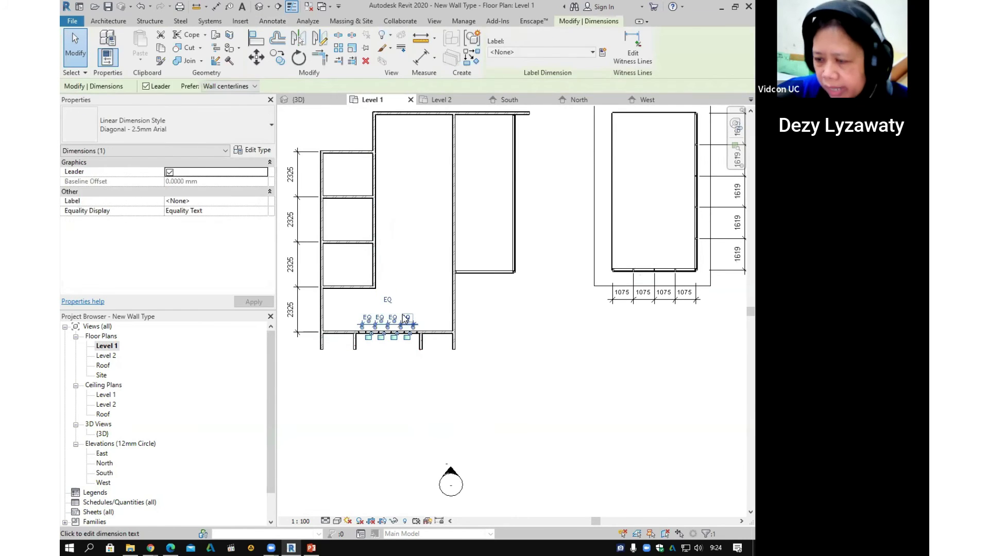
{"action": "key", "text": "Delete"}
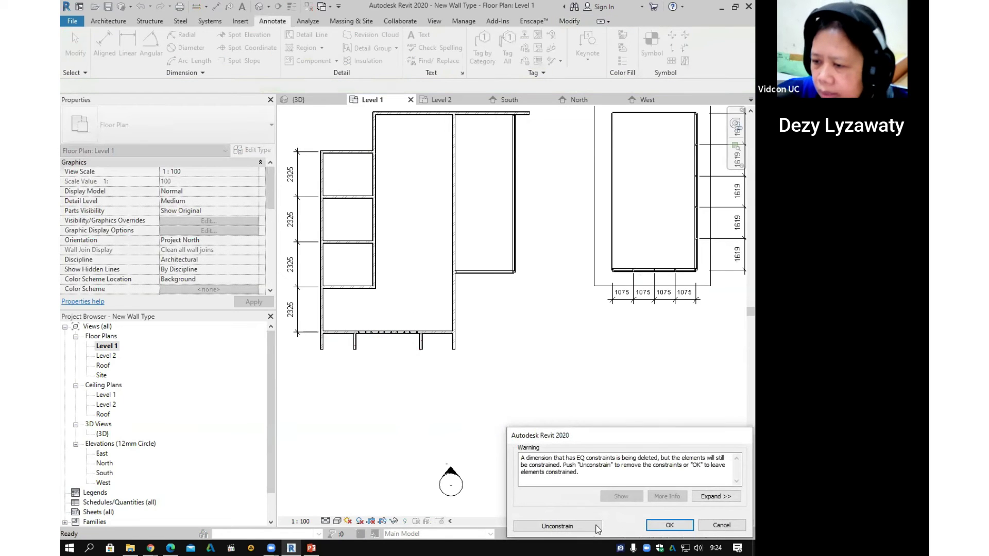
{"action": "left_click", "coordinate": [651, 526]}
{"action": "middle_click", "coordinate": [560, 290]}
{"action": "middle_click", "coordinate": [560, 291]}
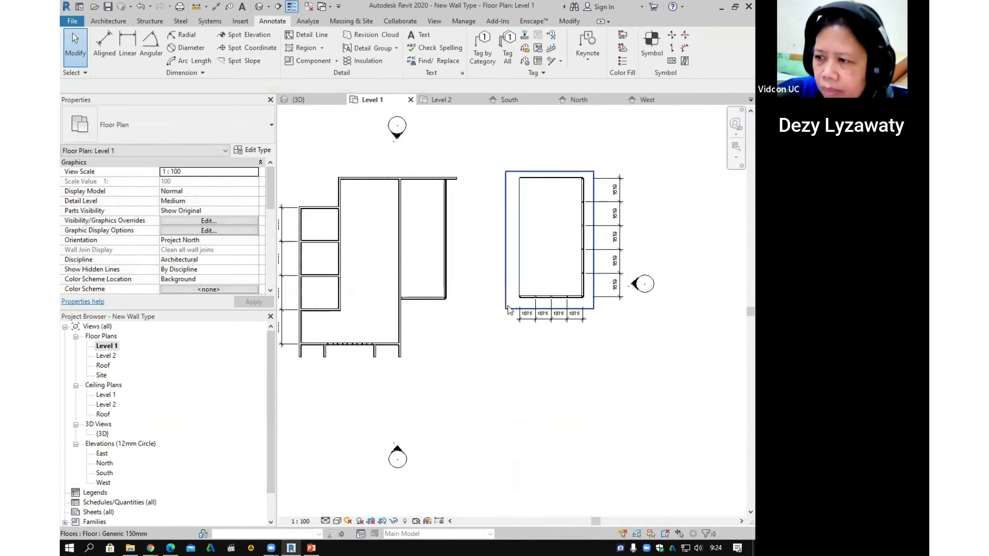
{"action": "scroll", "coordinate": [602, 275], "scroll_direction": "up", "scroll_amount": 1}
{"action": "left_click", "coordinate": [607, 236]}
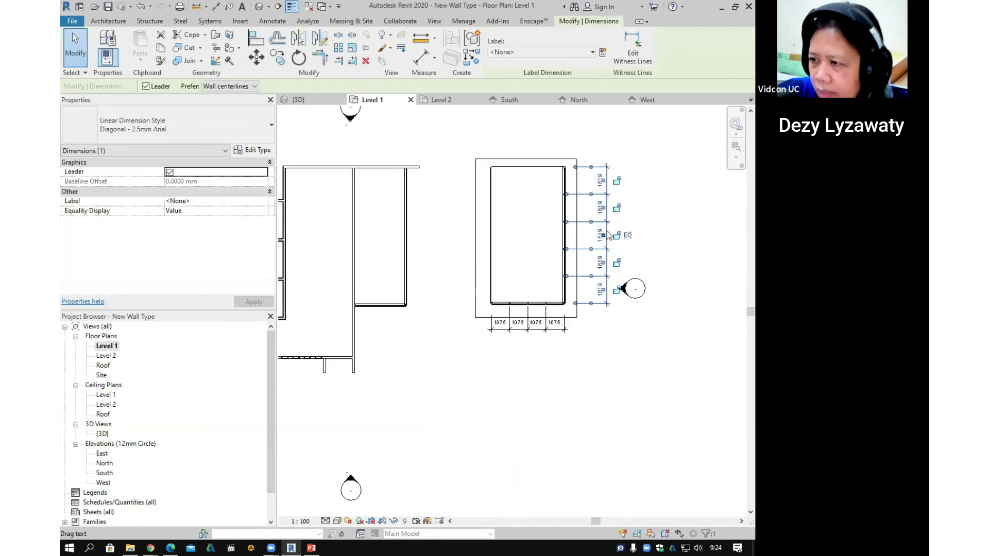
{"action": "key", "text": "Escape"}
{"action": "scroll", "coordinate": [511, 332], "scroll_direction": "down", "scroll_amount": 3}
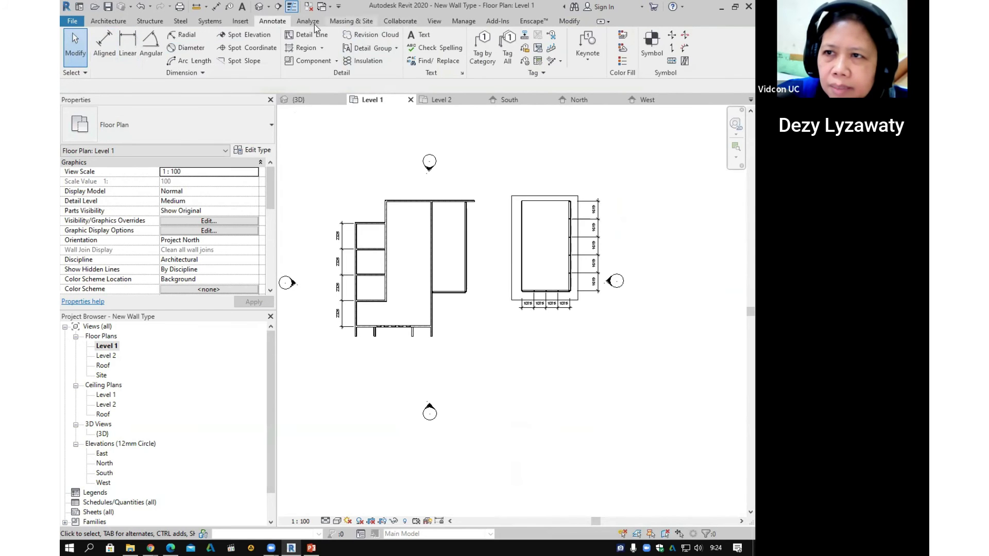
Step: Place an aligned dimension string above the main building through its north-south walls, ending at the north wall's east end
{"action": "left_click", "coordinate": [113, 55]}
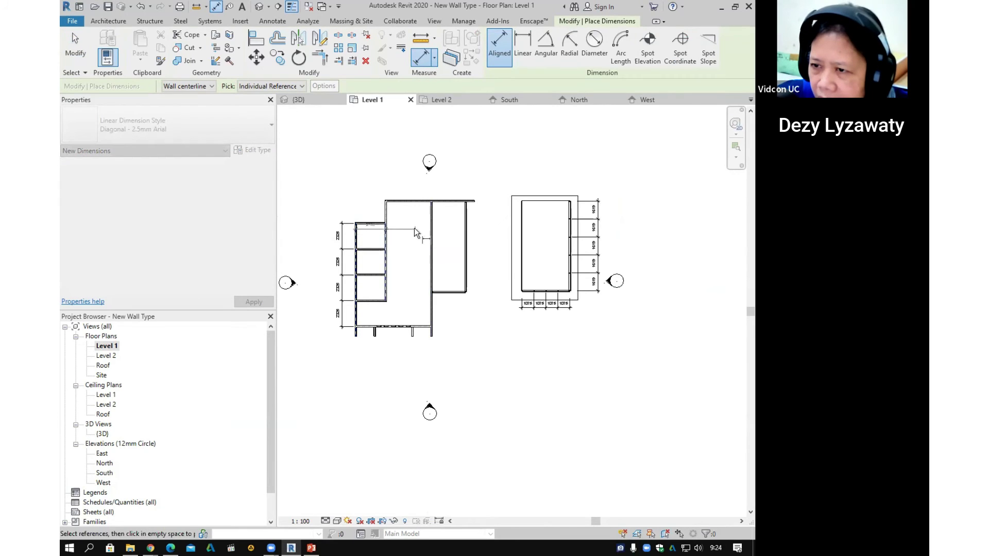
{"action": "scroll", "coordinate": [414, 227], "scroll_direction": "up", "scroll_amount": 1}
{"action": "left_click", "coordinate": [372, 230]}
{"action": "left_click", "coordinate": [440, 227]}
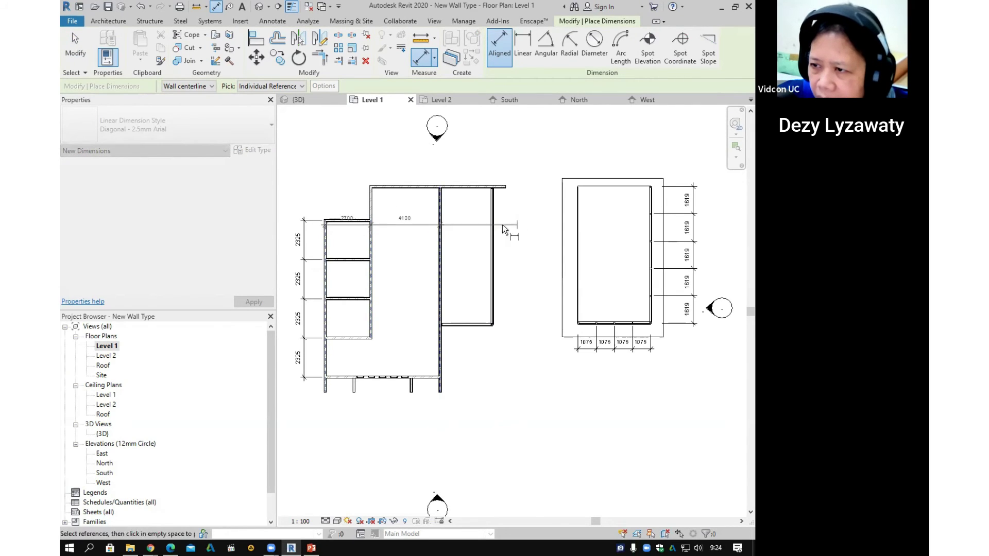
{"action": "left_click", "coordinate": [492, 225]}
{"action": "left_click", "coordinate": [506, 186]}
{"action": "left_click", "coordinate": [514, 163]}
Step: Place an aligned dimension string below the front wall through the outer walls, the two fin walls and the east wing's outer wall
{"action": "middle_click_drag", "start_coordinate": [390, 437], "coordinate": [435, 361]}
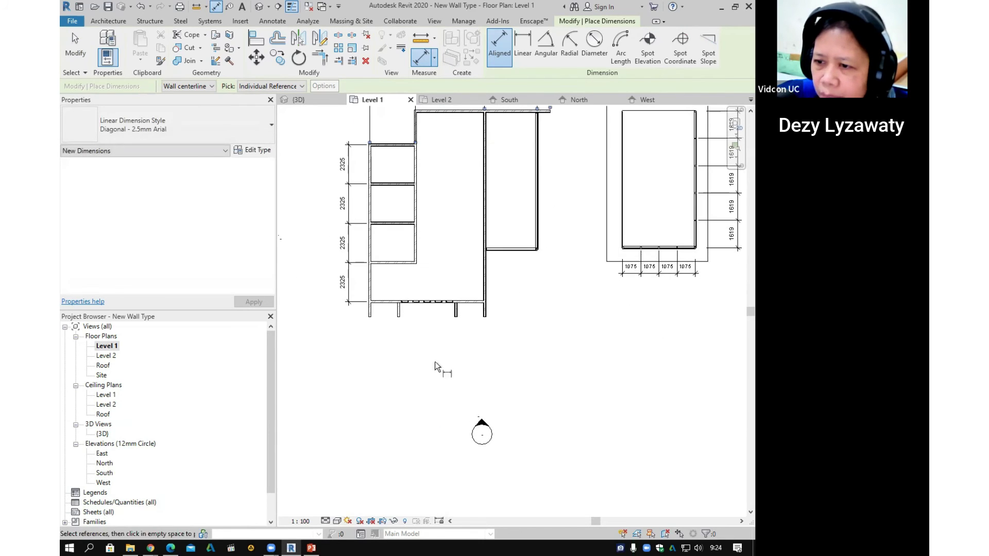
{"action": "left_click", "coordinate": [370, 312]}
{"action": "left_click", "coordinate": [398, 312]}
{"action": "left_click", "coordinate": [456, 313]}
{"action": "left_click", "coordinate": [485, 313]}
{"action": "left_click", "coordinate": [542, 246]}
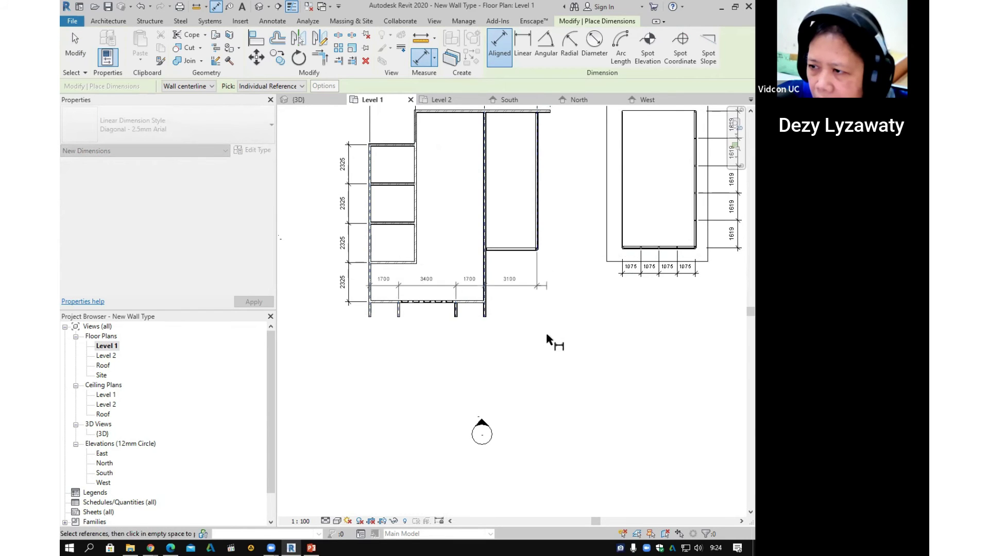
{"action": "left_click", "coordinate": [550, 338]}
Step: Place an aligned dimension string along the main building's east side through the north wall, wing south wall, front wall and fin end
{"action": "scroll", "coordinate": [586, 295], "scroll_direction": "down", "scroll_amount": 1}
{"action": "middle_click_drag", "start_coordinate": [586, 295], "coordinate": [469, 351]}
{"action": "scroll", "coordinate": [438, 283], "scroll_direction": "up", "scroll_amount": 2}
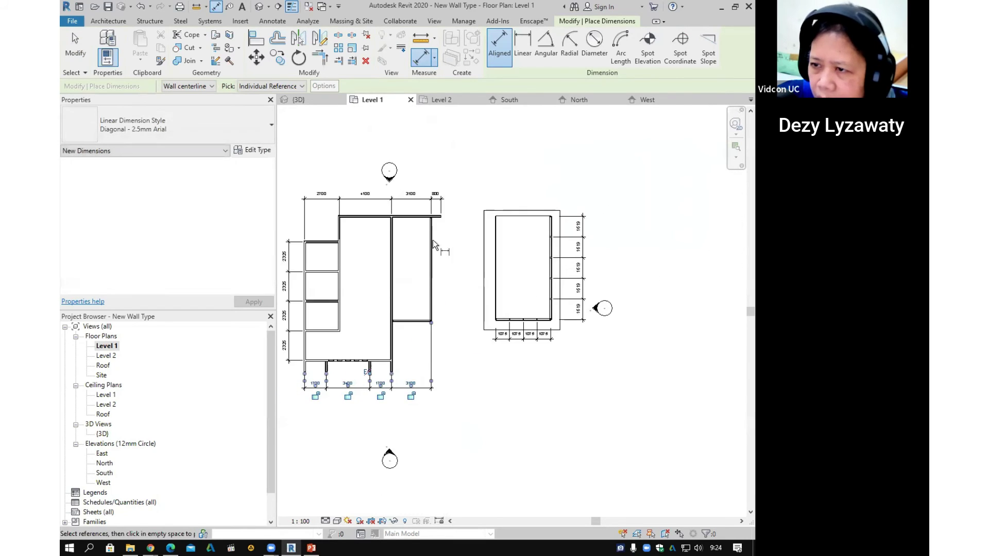
{"action": "left_click", "coordinate": [411, 209]}
{"action": "left_click", "coordinate": [403, 347]}
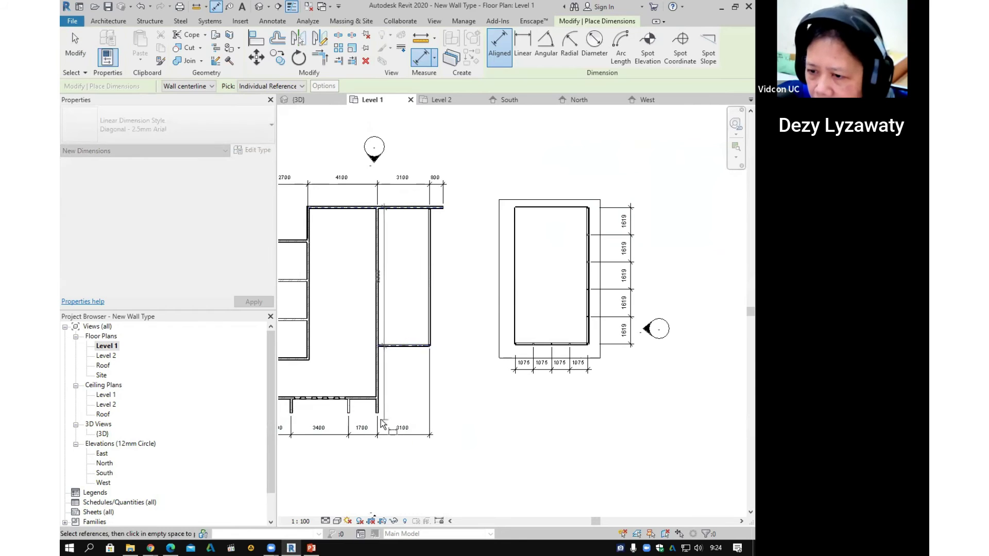
{"action": "left_click", "coordinate": [379, 416]}
{"action": "left_click", "coordinate": [454, 407]}
Step: Dimension the curtain-wall building's overall length along its west side and its overall width above its north side
{"action": "middle_click_drag", "start_coordinate": [548, 405], "coordinate": [495, 397]}
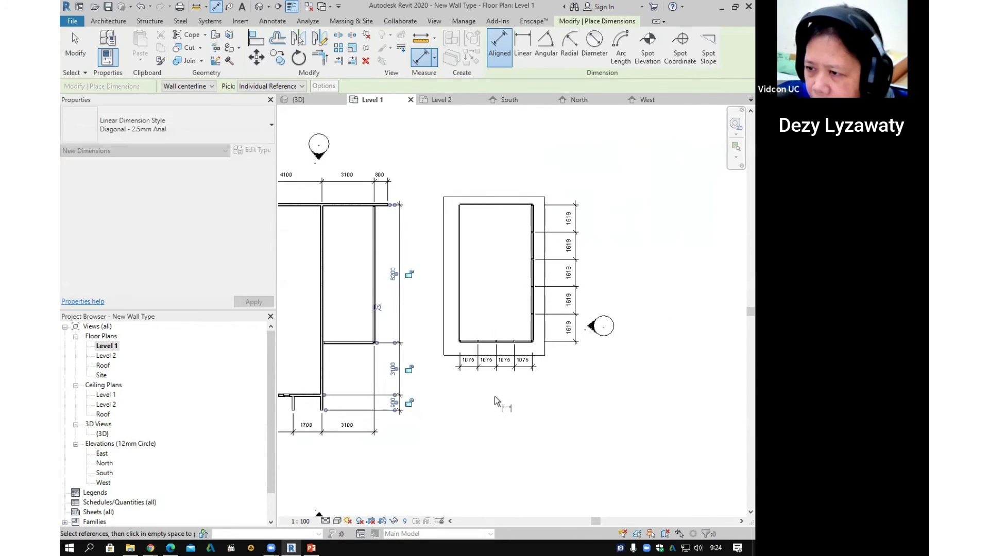
{"action": "scroll", "coordinate": [462, 340], "scroll_direction": "up", "scroll_amount": 2}
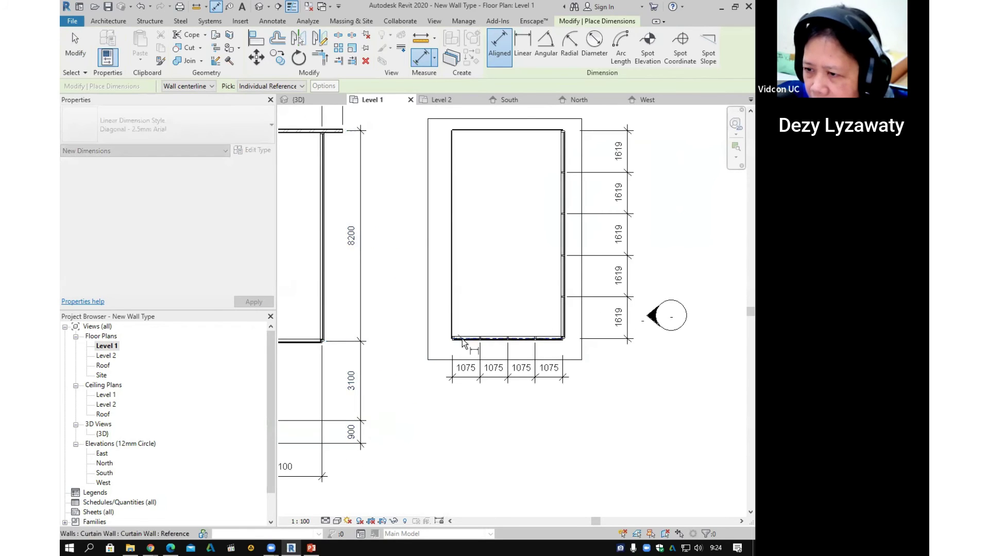
{"action": "left_click", "coordinate": [462, 339]}
{"action": "scroll", "coordinate": [469, 317], "scroll_direction": "down", "scroll_amount": 2}
{"action": "left_click", "coordinate": [481, 194]}
{"action": "left_click", "coordinate": [432, 203]}
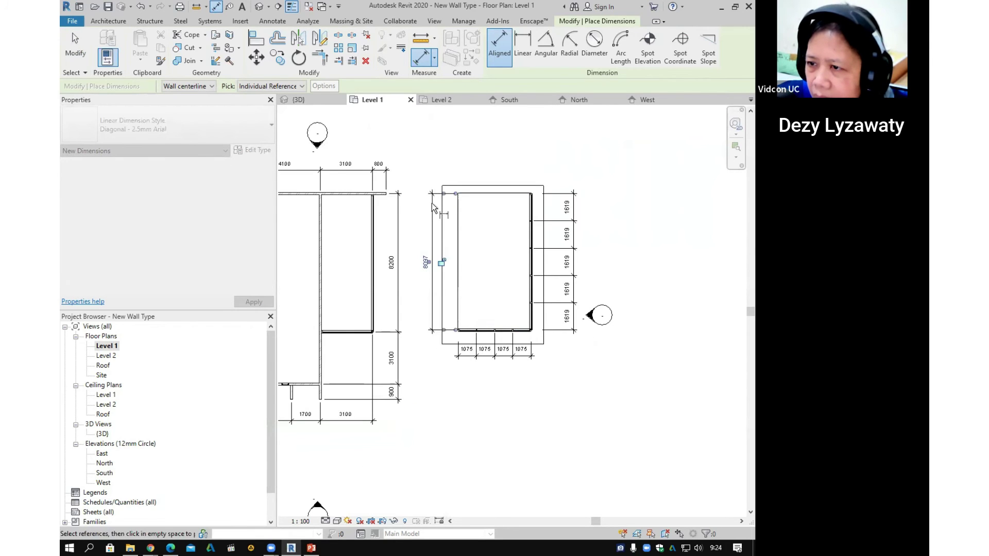
{"action": "left_click", "coordinate": [457, 211]}
{"action": "left_click", "coordinate": [530, 216]}
{"action": "left_click", "coordinate": [533, 175]}
Step: Add an overall width dimension above the main building, outside the existing string, from the west wall to the wing's east wall
{"action": "middle_click_drag", "start_coordinate": [407, 288], "coordinate": [607, 289]}
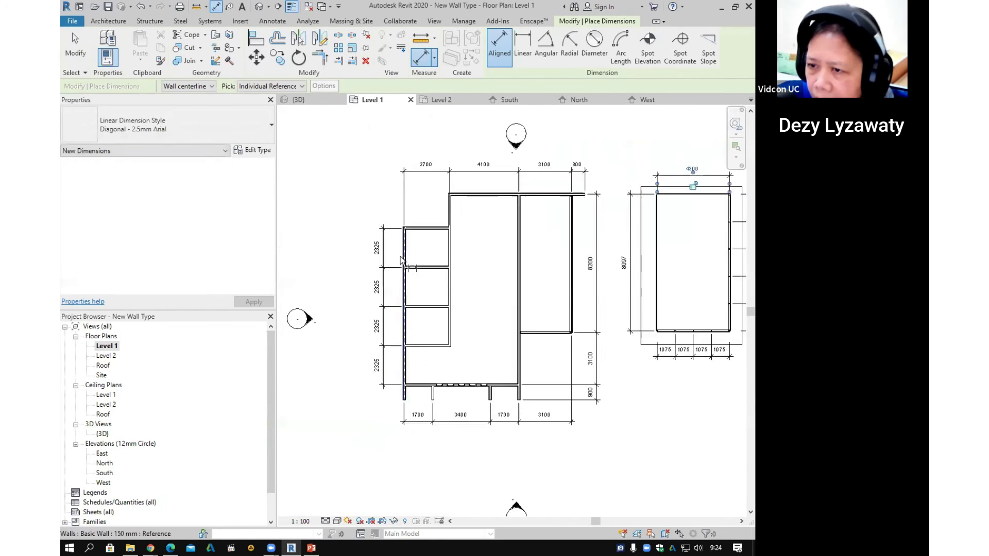
{"action": "scroll", "coordinate": [402, 260], "scroll_direction": "up", "scroll_amount": 1}
{"action": "left_click", "coordinate": [403, 266]}
{"action": "left_click", "coordinate": [598, 221]}
{"action": "middle_click_drag", "start_coordinate": [599, 227], "coordinate": [574, 371]}
{"action": "left_click", "coordinate": [579, 274]}
Step: Add an overall width dimension below the main building, outside the front string, from the west wall to the wing's east wall
{"action": "middle_click_drag", "start_coordinate": [574, 296], "coordinate": [562, 67]}
{"action": "left_click", "coordinate": [366, 305]}
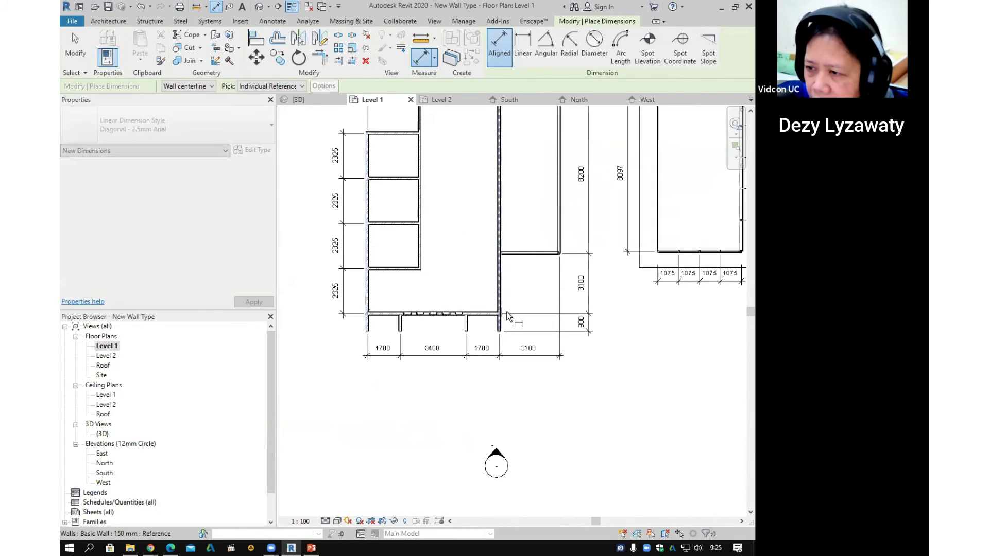
{"action": "left_click", "coordinate": [565, 245]}
{"action": "left_click", "coordinate": [571, 393]}
{"action": "scroll", "coordinate": [571, 380], "scroll_direction": "down", "scroll_amount": 2}
{"action": "middle_click_drag", "start_coordinate": [620, 387], "coordinate": [538, 394]}
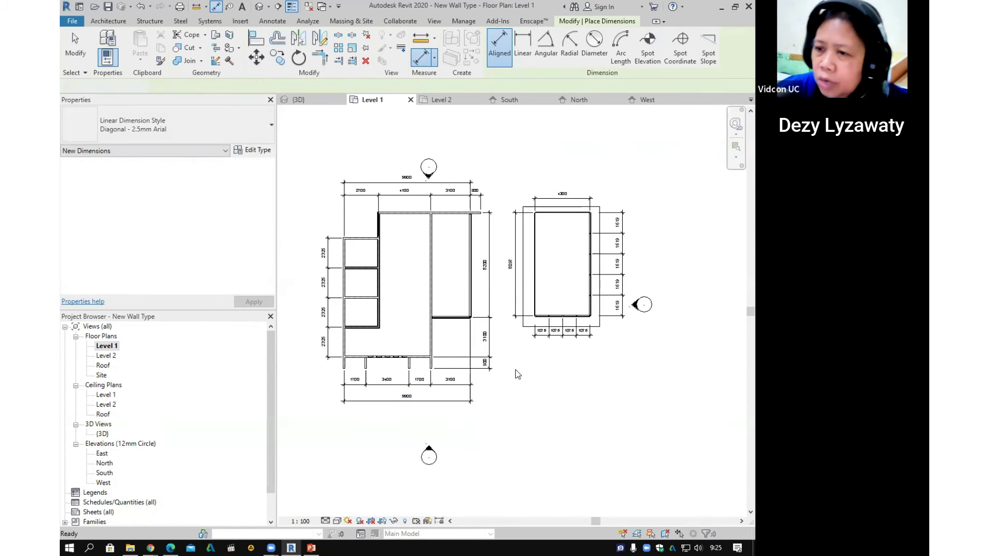
{"action": "key", "text": "Escape"}
{"action": "key", "text": "Escape"}
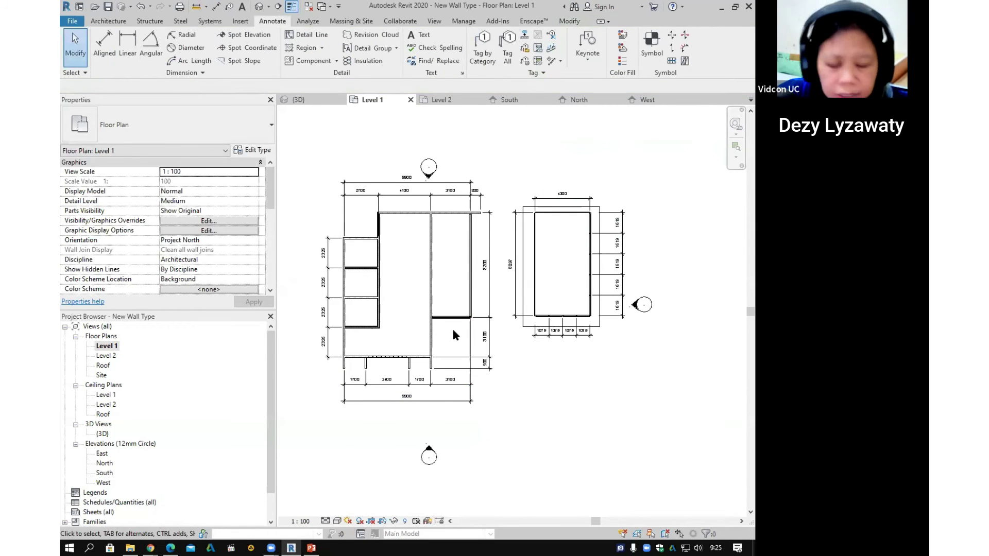
Step: In the South elevation, show the level heads at the west ends of the Level 2 and Level 1 lines
{"action": "scroll", "coordinate": [453, 331], "scroll_direction": "down", "scroll_amount": 2}
{"action": "scroll", "coordinate": [498, 365], "scroll_direction": "up", "scroll_amount": 2}
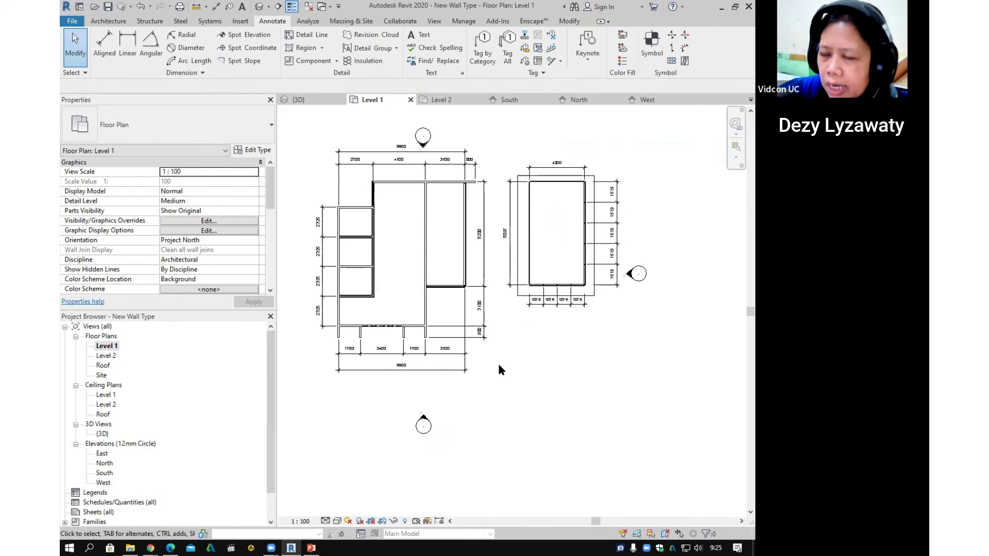
{"action": "left_click", "coordinate": [104, 474]}
{"action": "double_click", "coordinate": [105, 473]}
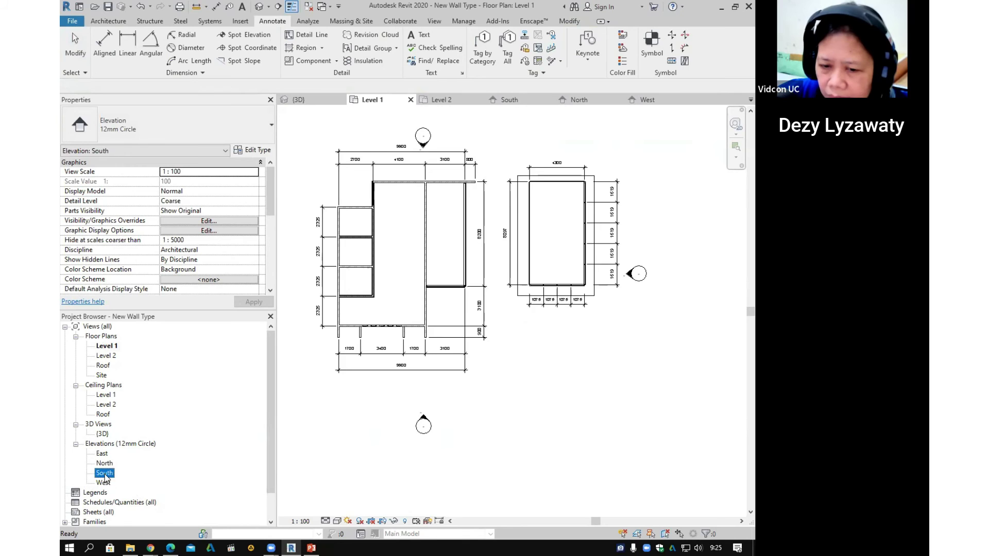
{"action": "scroll", "coordinate": [525, 358], "scroll_direction": "down", "scroll_amount": 3}
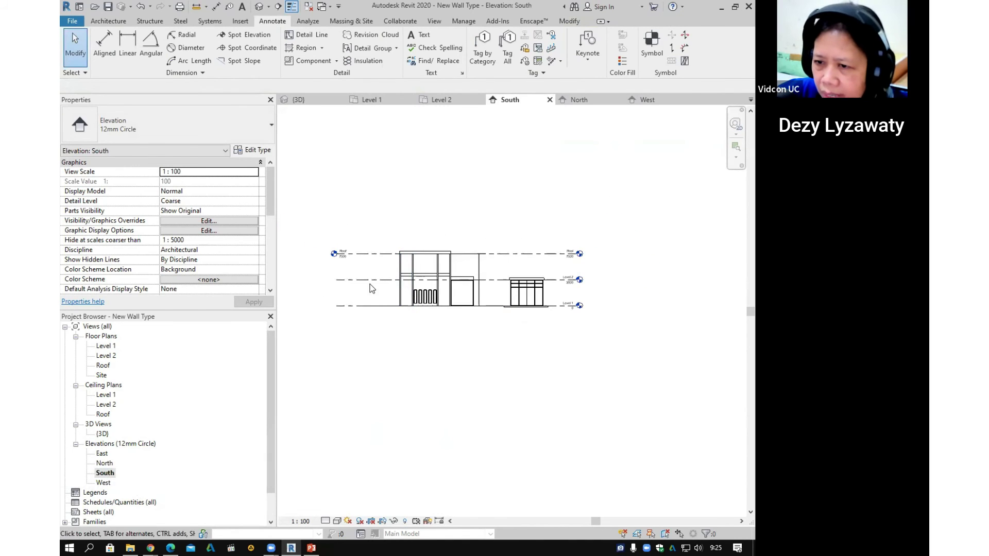
{"action": "left_click", "coordinate": [363, 280]}
{"action": "left_click", "coordinate": [337, 306]}
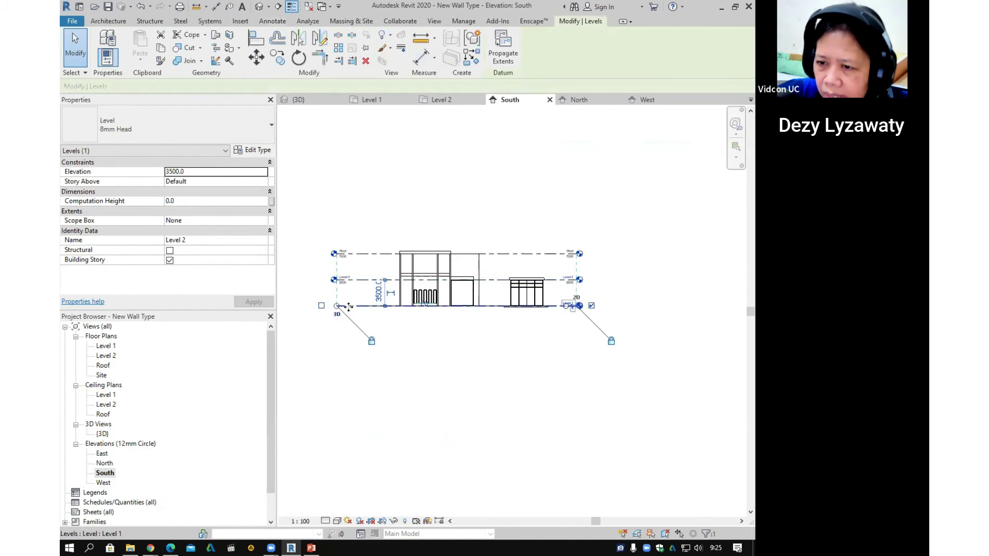
{"action": "left_click", "coordinate": [403, 363]}
Step: Place an aligned dimension string through Level 1, Level 2 and Roof at the west end of the South elevation
{"action": "scroll", "coordinate": [420, 351], "scroll_direction": "up", "scroll_amount": 1}
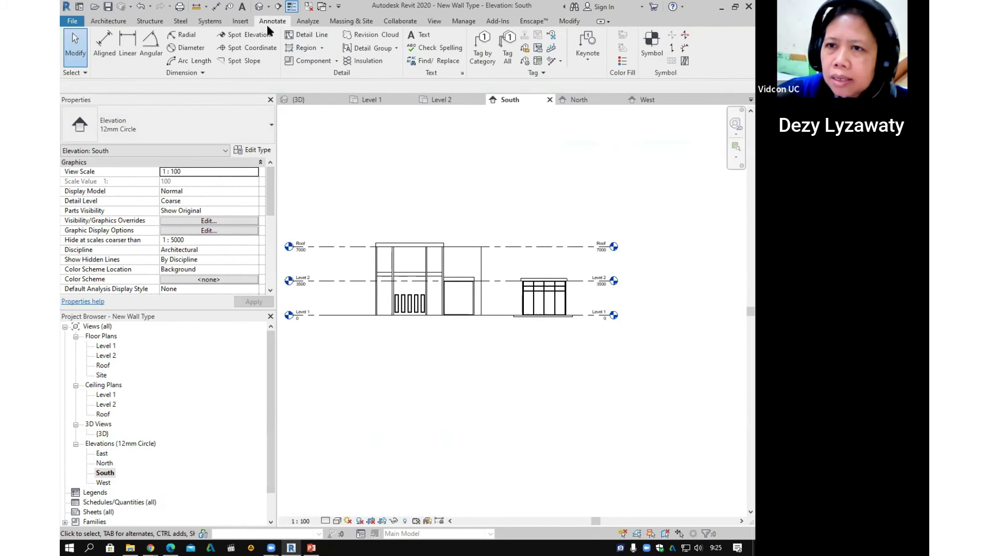
{"action": "left_click", "coordinate": [104, 46]}
{"action": "left_click", "coordinate": [330, 315]}
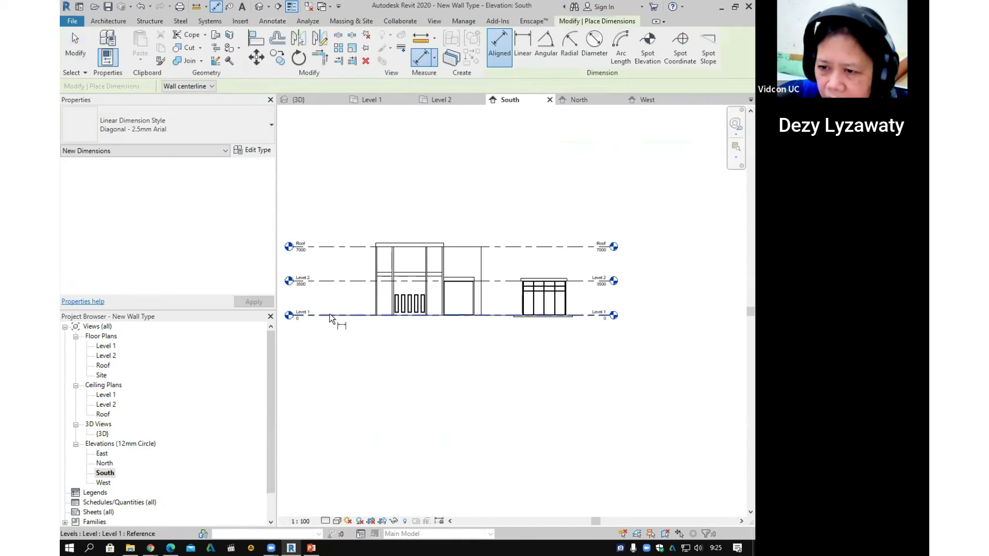
{"action": "left_click", "coordinate": [336, 282]}
{"action": "left_click", "coordinate": [336, 248]}
{"action": "left_click", "coordinate": [326, 226]}
Step: Place a matching dimension string through Level 1, Level 2 and Roof at the east end, beside the curtain-wall building
{"action": "middle_click_drag", "start_coordinate": [558, 325], "coordinate": [528, 337]}
{"action": "left_click", "coordinate": [542, 324]}
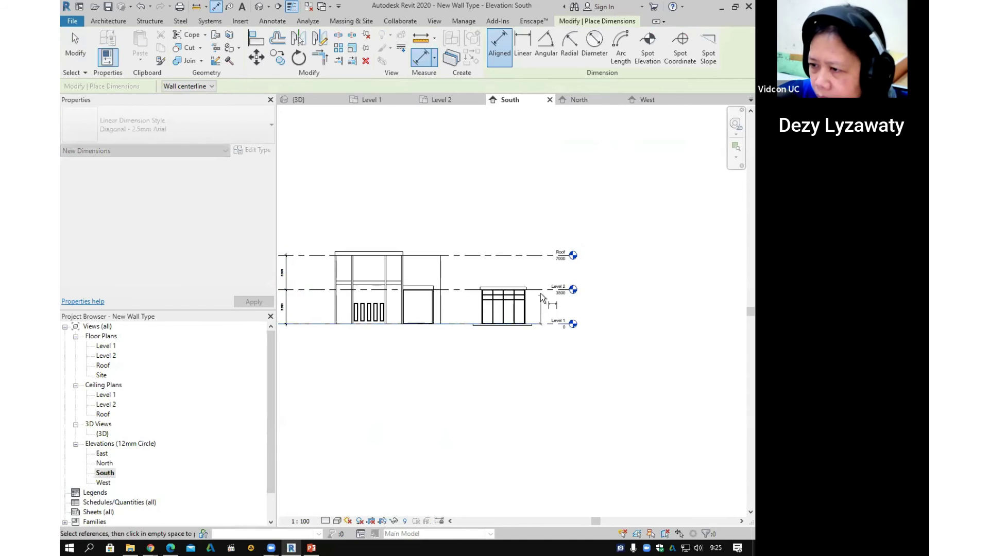
{"action": "left_click", "coordinate": [541, 278]}
{"action": "left_click", "coordinate": [542, 254]}
{"action": "left_click", "coordinate": [551, 223]}
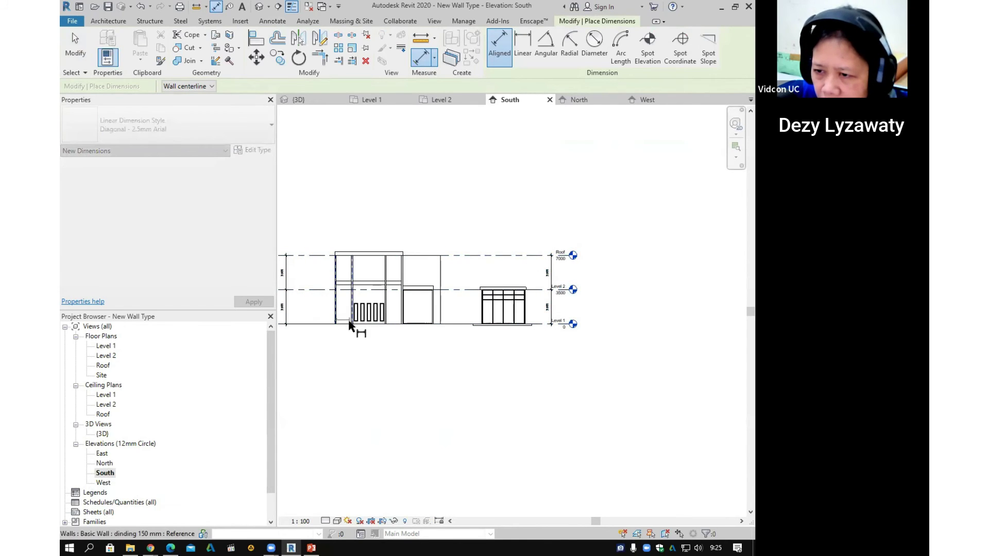
Step: Place a horizontal dimension string below the main building's south facade through the outer walls, fin walls and wing's east wall
{"action": "scroll", "coordinate": [351, 323], "scroll_direction": "up", "scroll_amount": 2}
{"action": "left_click", "coordinate": [352, 324]}
{"action": "left_click", "coordinate": [405, 325]}
{"action": "left_click", "coordinate": [430, 324]}
{"action": "left_click", "coordinate": [476, 324]}
{"action": "left_click", "coordinate": [523, 342]}
Step: Dimension the overall width of the curtain-wall building below its south facade
{"action": "middle_click_drag", "start_coordinate": [523, 342], "coordinate": [407, 358]}
{"action": "scroll", "coordinate": [435, 332], "scroll_direction": "up", "scroll_amount": 1}
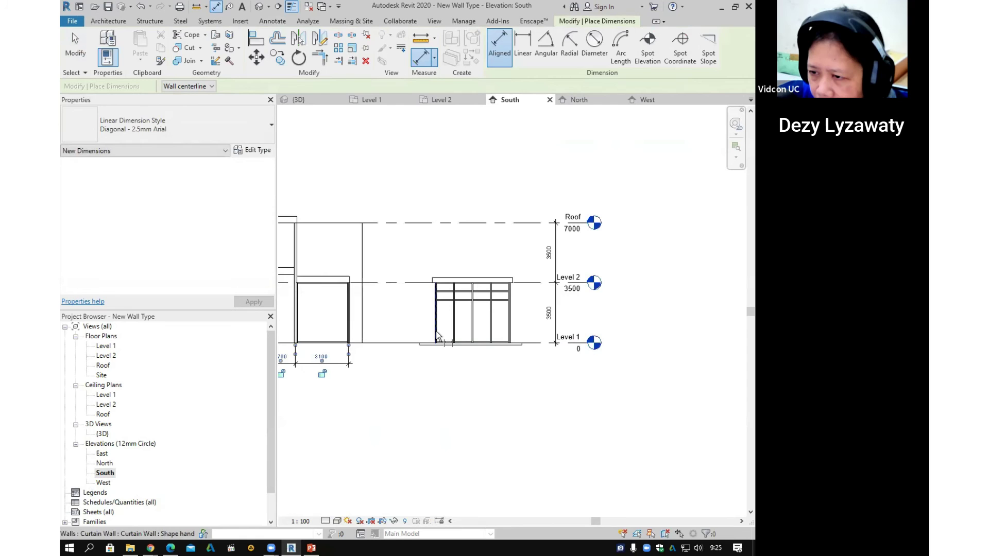
{"action": "left_click", "coordinate": [511, 340]}
{"action": "left_click", "coordinate": [512, 362]}
Step: Dimension the overall width of the main building below its south facade, from the west outer wall to the wing's east wall
{"action": "scroll", "coordinate": [396, 382], "scroll_direction": "down", "scroll_amount": 1}
{"action": "middle_click_drag", "start_coordinate": [396, 382], "coordinate": [545, 358]}
{"action": "left_click", "coordinate": [509, 325]}
{"action": "left_click", "coordinate": [382, 324]}
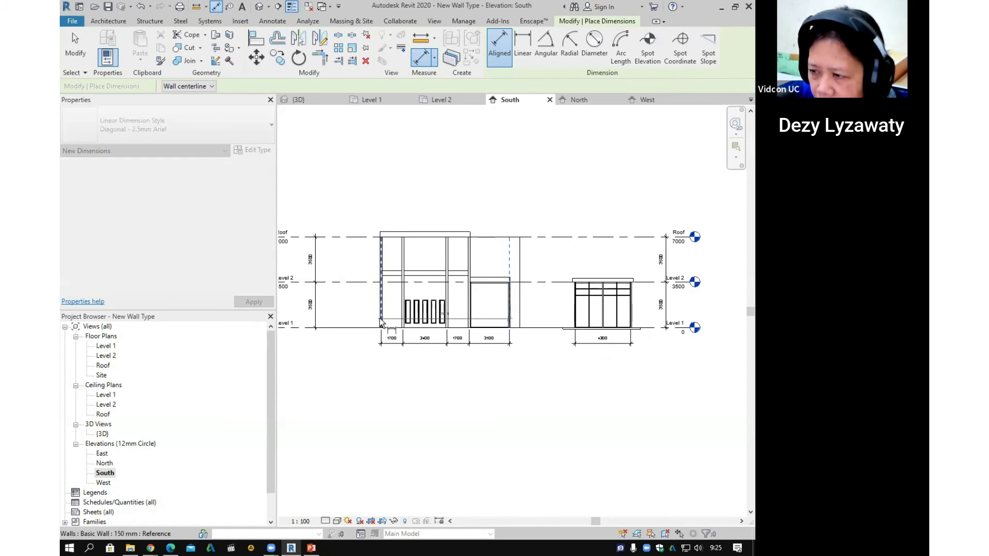
{"action": "left_click", "coordinate": [396, 357]}
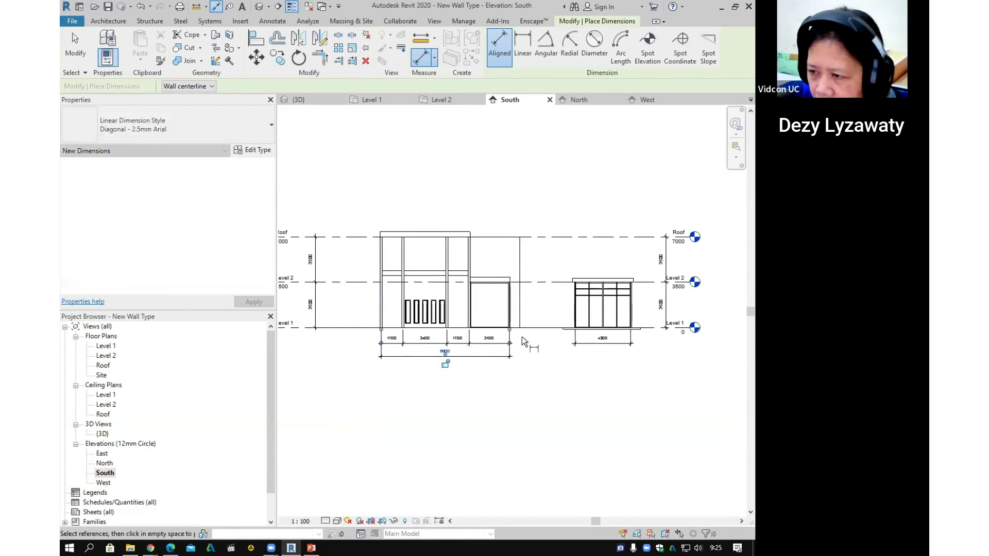
Step: Dimension the gap between the main building's wing and the curtain-wall building below the South elevation
{"action": "left_click", "coordinate": [510, 321]}
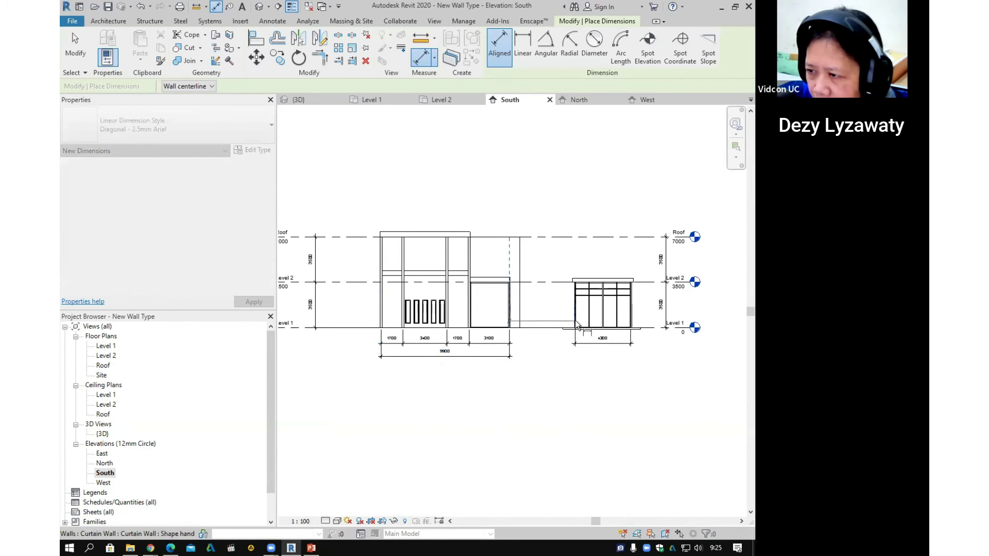
{"action": "left_click", "coordinate": [562, 345]}
{"action": "scroll", "coordinate": [592, 394], "scroll_direction": "down", "scroll_amount": 2}
{"action": "middle_click_drag", "start_coordinate": [594, 395], "coordinate": [543, 372]}
{"action": "key", "text": "Escape"}
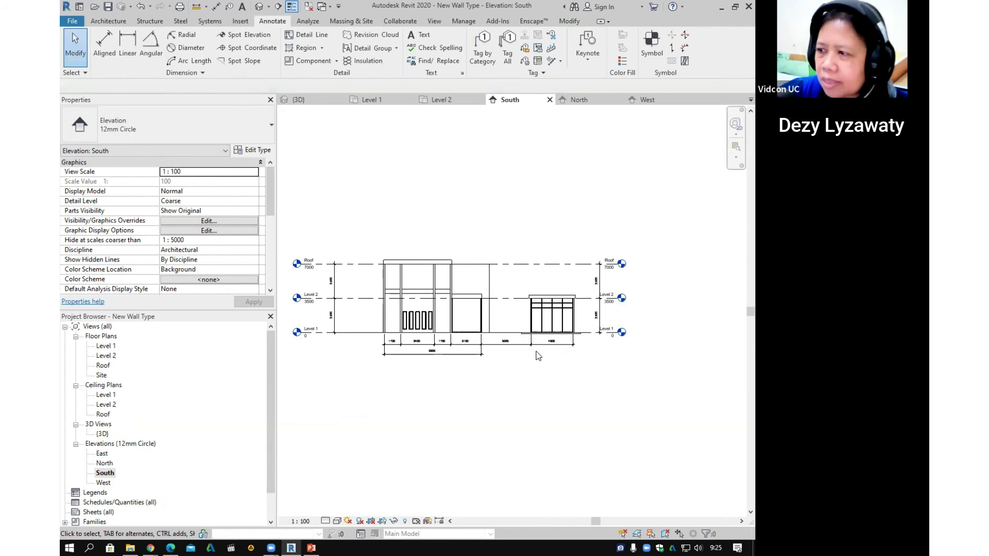
{"action": "middle_click_drag", "start_coordinate": [563, 403], "coordinate": [585, 372]}
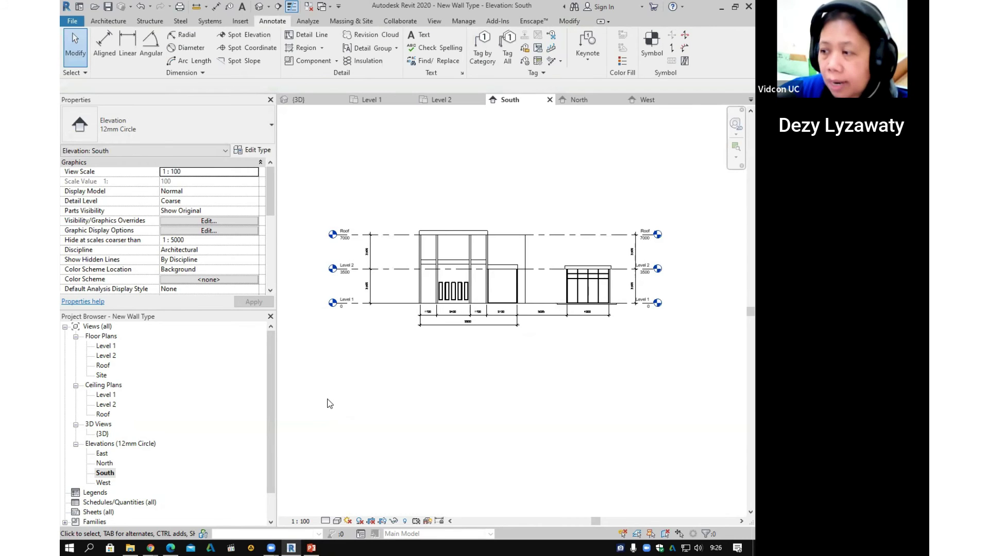
Step: Open the Site floor plan and set its visual style to Shaded
{"action": "double_click", "coordinate": [110, 347]}
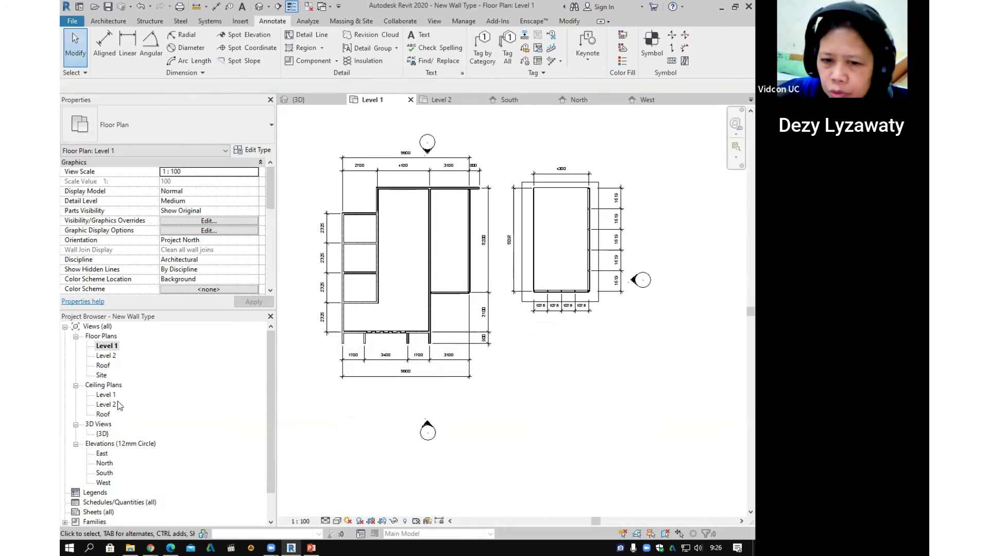
{"action": "double_click", "coordinate": [103, 473]}
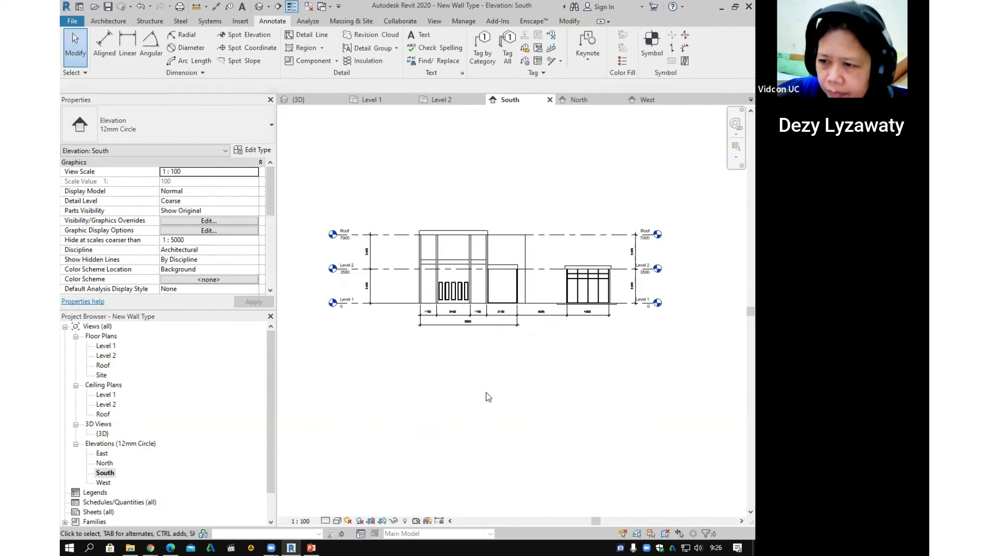
{"action": "left_click", "coordinate": [102, 434]}
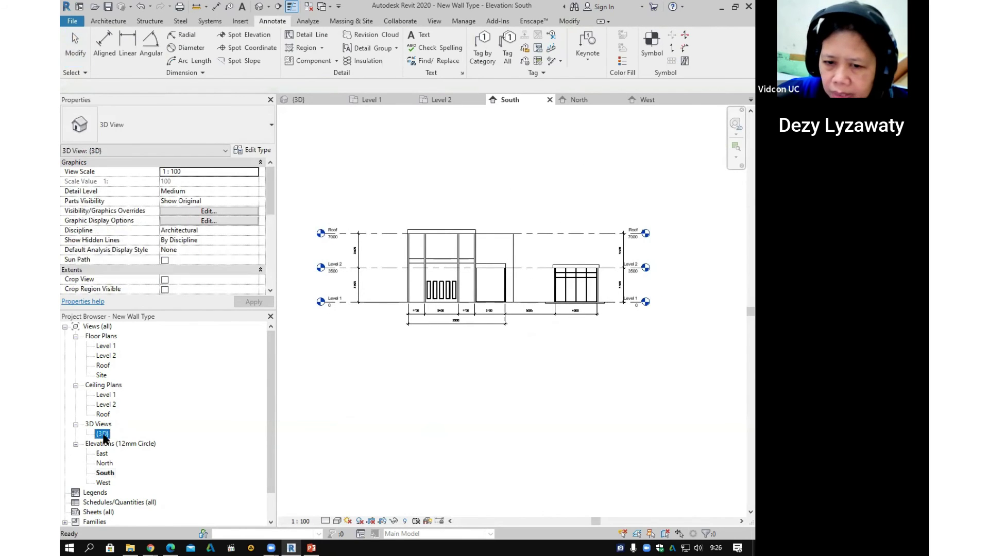
{"action": "double_click", "coordinate": [101, 375]}
{"action": "middle_click_drag", "start_coordinate": [479, 363], "coordinate": [523, 346]}
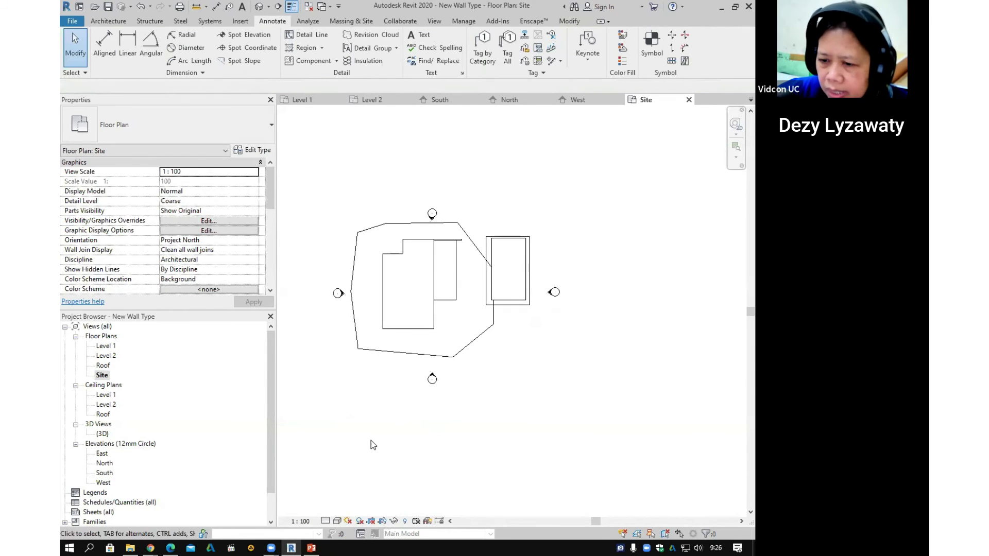
{"action": "left_click", "coordinate": [337, 521]}
{"action": "left_click", "coordinate": [355, 476]}
{"action": "middle_click_drag", "start_coordinate": [518, 377], "coordinate": [497, 349]}
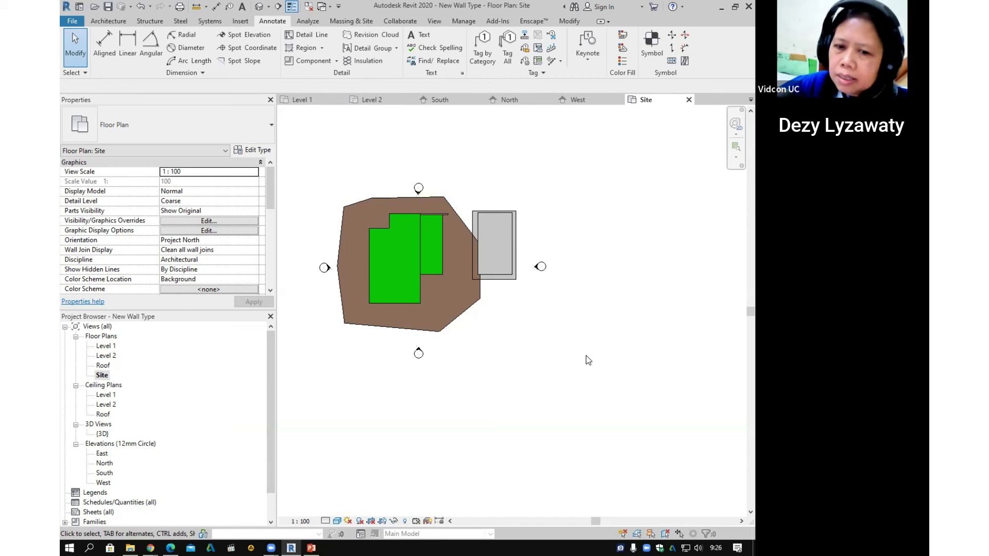
Step: Place a perspective camera southeast of the buildings on the Site plan, aimed at the north end of the main building's wing
{"action": "left_click", "coordinate": [437, 23]}
{"action": "left_click", "coordinate": [369, 60]}
{"action": "left_click", "coordinate": [382, 99]}
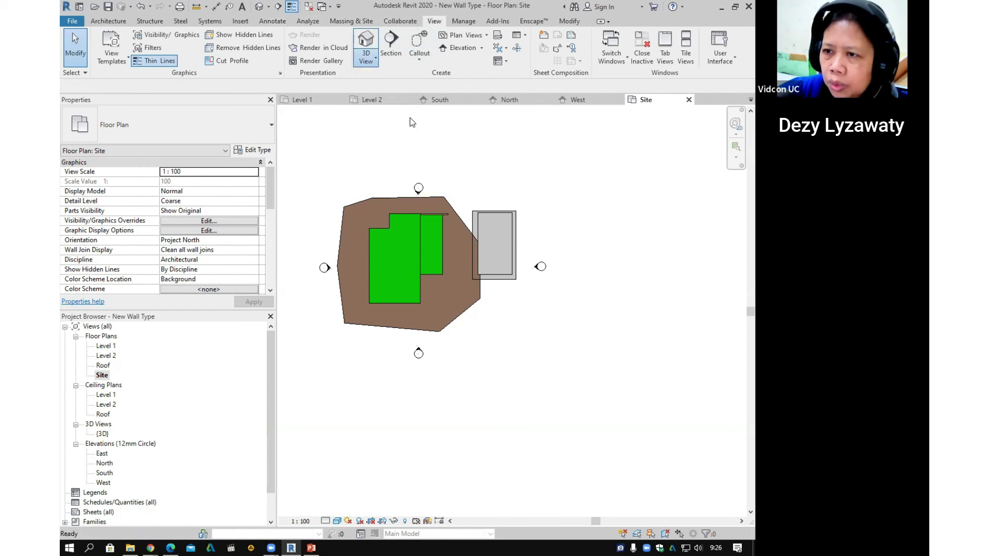
{"action": "scroll", "coordinate": [471, 294], "scroll_direction": "down", "scroll_amount": 2}
{"action": "left_click", "coordinate": [523, 410]}
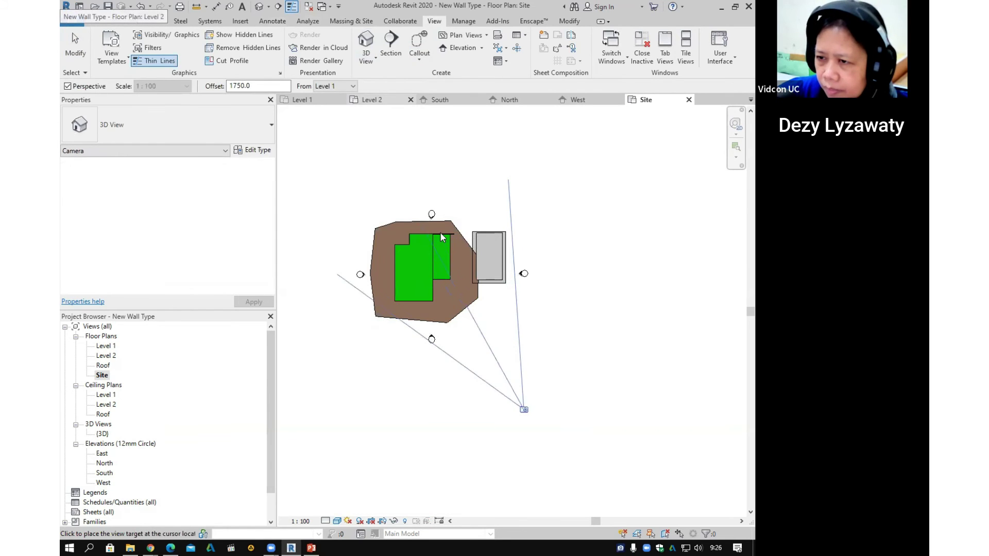
{"action": "left_click", "coordinate": [441, 235]}
Step: Tighten the crop region of the new camera view at its upper, east and lower edges to frame both buildings
{"action": "scroll", "coordinate": [490, 204], "scroll_direction": "down", "scroll_amount": 2}
{"action": "left_click_drag", "start_coordinate": [490, 203], "coordinate": [491, 219]}
{"action": "left_click_drag", "start_coordinate": [581, 274], "coordinate": [561, 273]}
{"action": "left_click_drag", "start_coordinate": [480, 334], "coordinate": [476, 286]}
{"action": "scroll", "coordinate": [392, 250], "scroll_direction": "up", "scroll_amount": 2}
{"action": "middle_click_drag", "start_coordinate": [619, 247], "coordinate": [473, 268]}
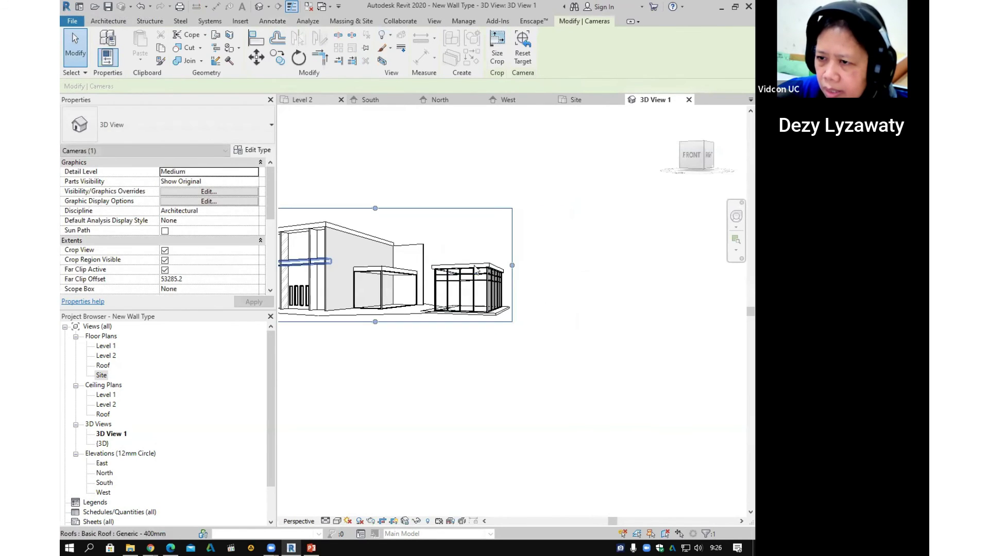
{"action": "left_click", "coordinate": [558, 289]}
{"action": "middle_click_drag", "start_coordinate": [558, 289], "coordinate": [603, 321]}
Step: Render the camera view at Draft quality with screen resolution and Exterior: Sun only lighting
{"action": "left_click", "coordinate": [308, 35]}
{"action": "left_click_drag", "start_coordinate": [153, 20], "coordinate": [287, 50]}
{"action": "left_click", "coordinate": [251, 63]}
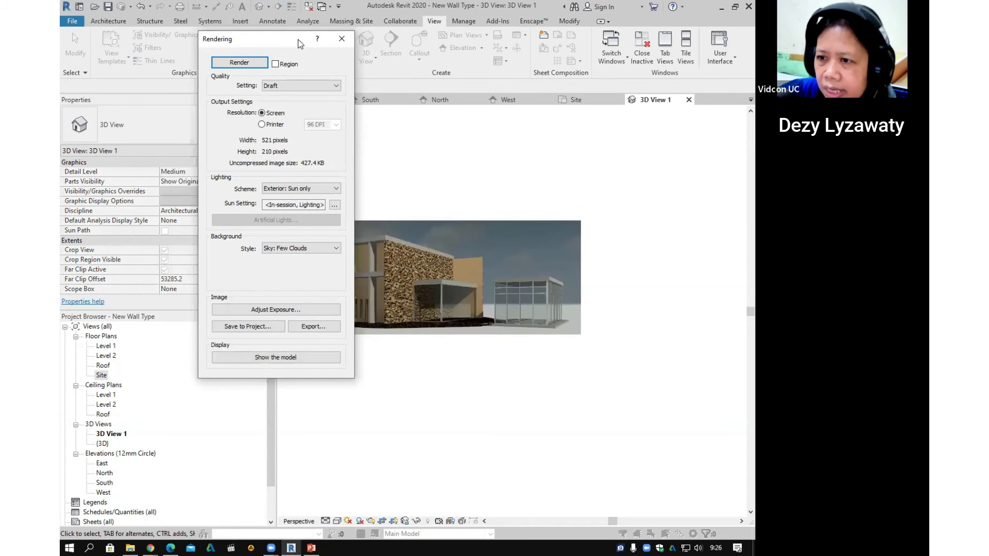
{"action": "left_click_drag", "start_coordinate": [298, 41], "coordinate": [227, 41]}
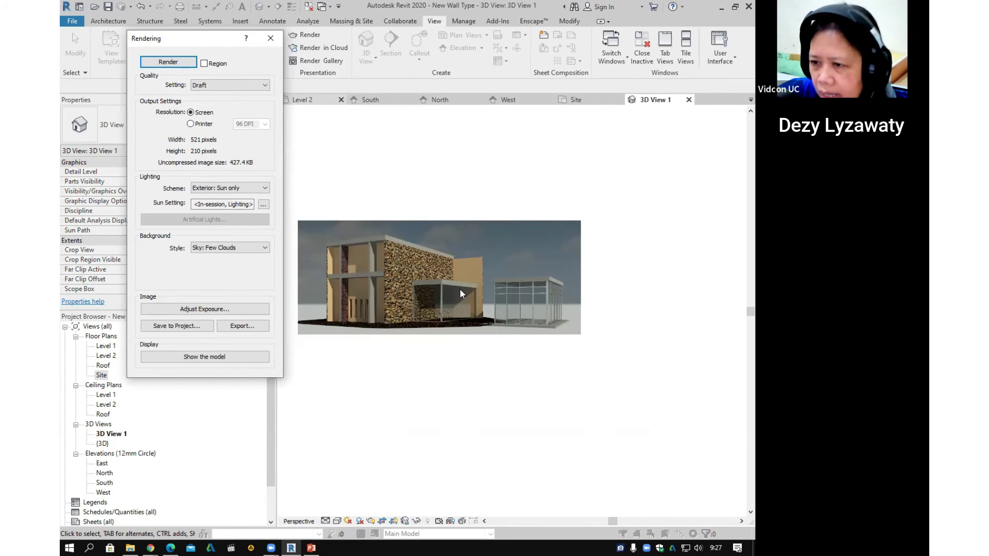
Step: Export the rendered image as the JPEG file 3D View 1 in the DATA FILE WALL folder and close the rendering settings
{"action": "left_click", "coordinate": [257, 327]}
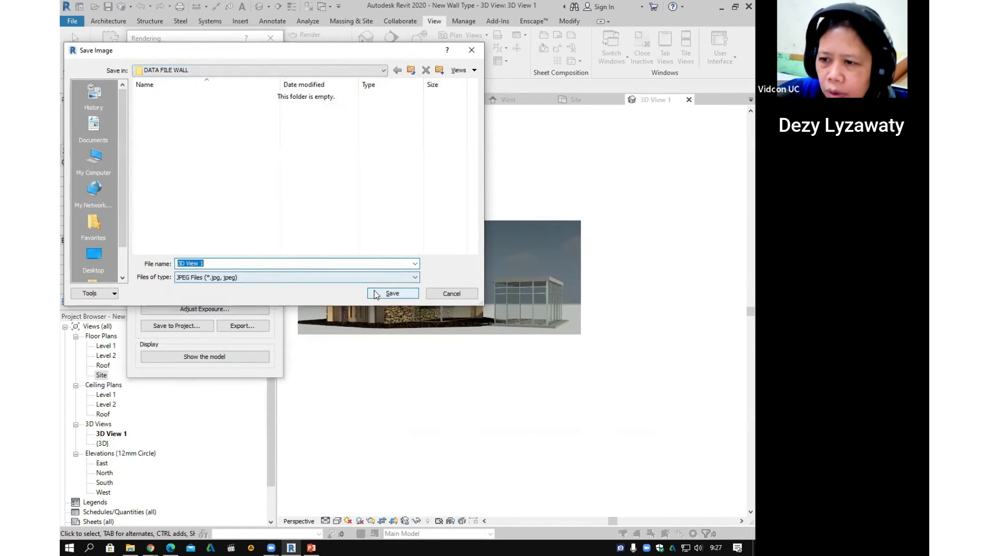
{"action": "left_click", "coordinate": [391, 293]}
{"action": "left_click", "coordinate": [271, 38]}
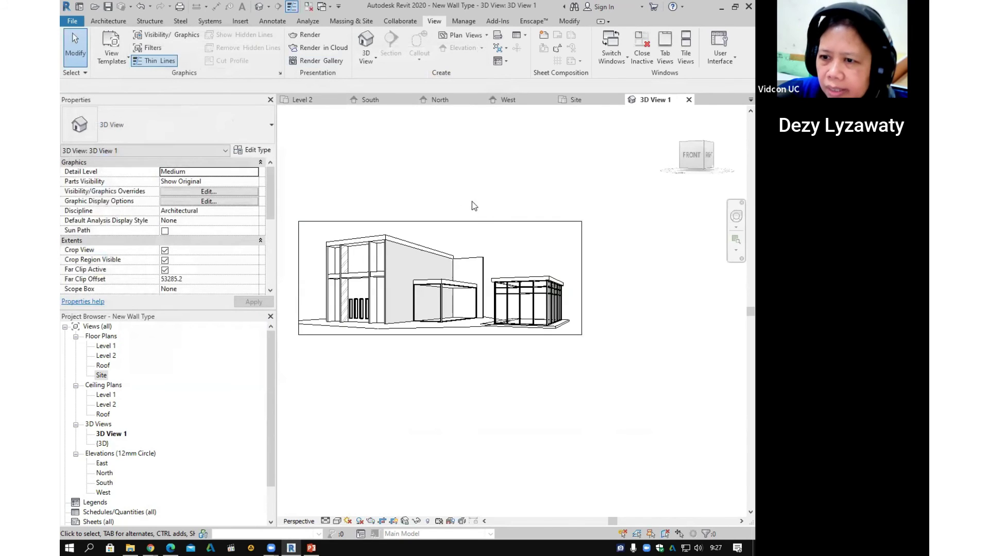
Step: Set the visual style of the perspective view 3D View 1 to Consistent Colors
{"action": "double_click", "coordinate": [107, 347]}
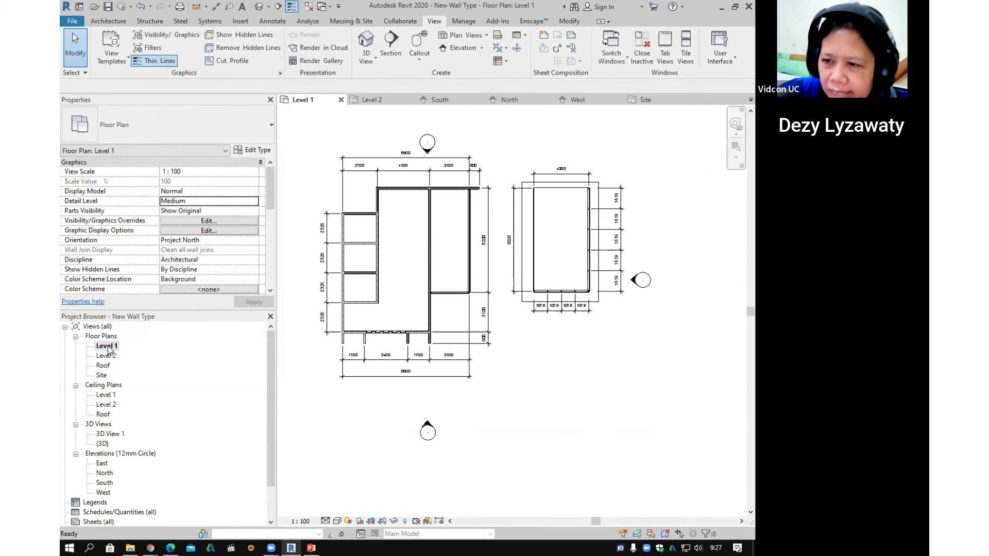
{"action": "double_click", "coordinate": [102, 375]}
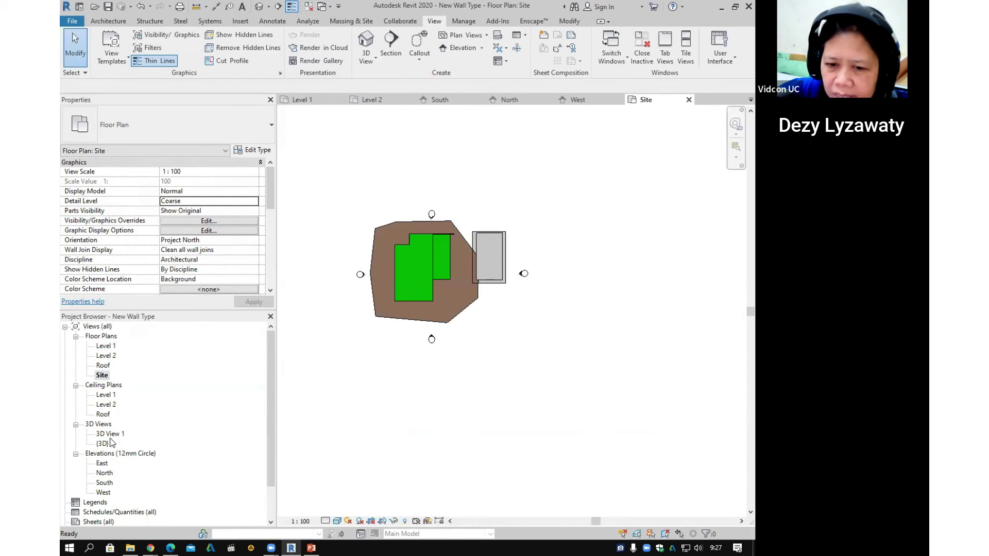
{"action": "double_click", "coordinate": [111, 434]}
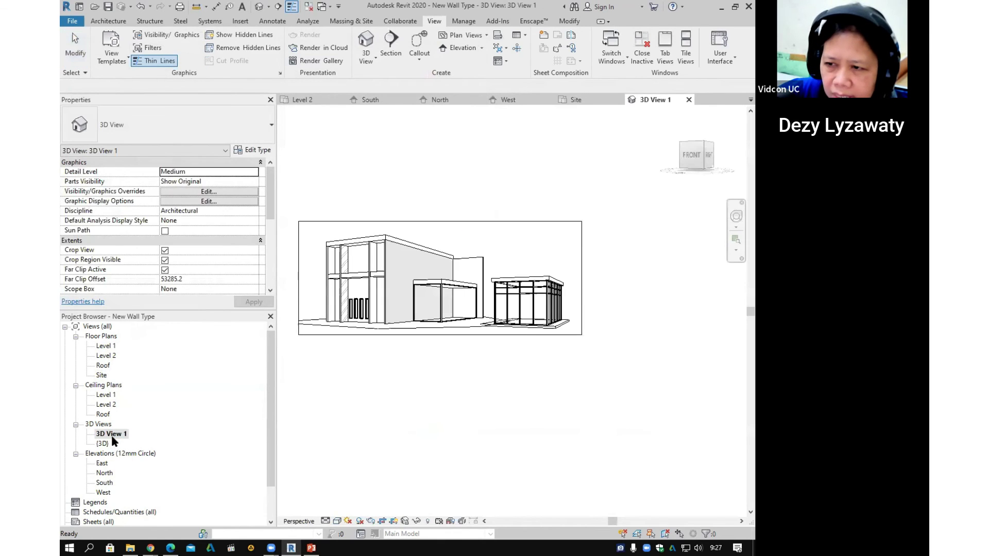
{"action": "left_click", "coordinate": [338, 521]}
{"action": "left_click", "coordinate": [351, 489]}
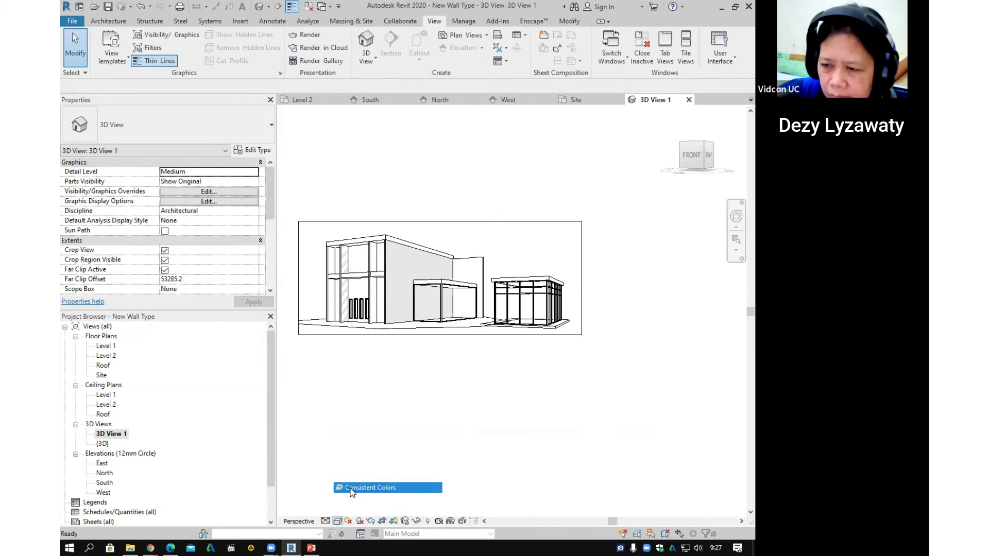
Step: Set the South elevation's visual style to Shaded and turn on its shadows
{"action": "double_click", "coordinate": [102, 443]}
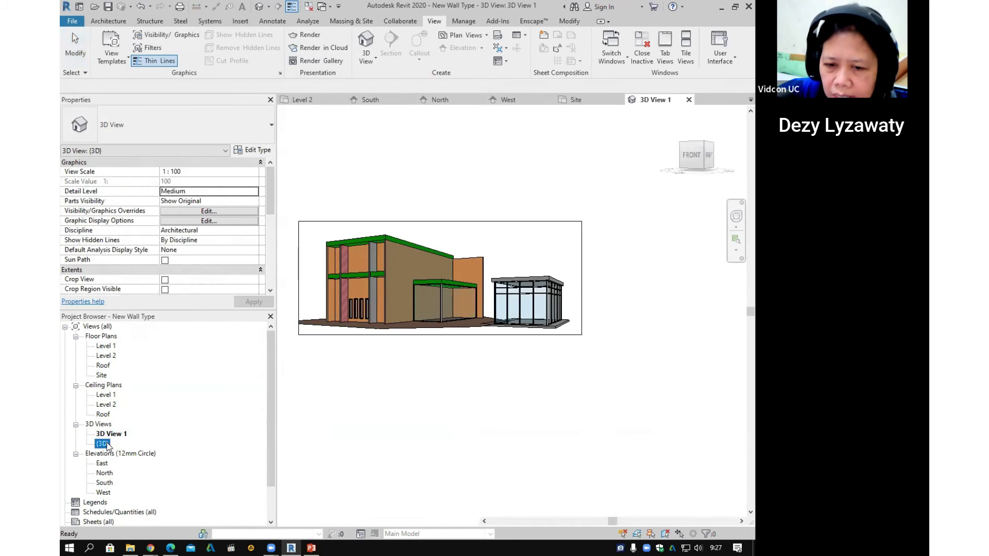
{"action": "middle_click_drag", "start_coordinate": [478, 306], "coordinate": [465, 341]}
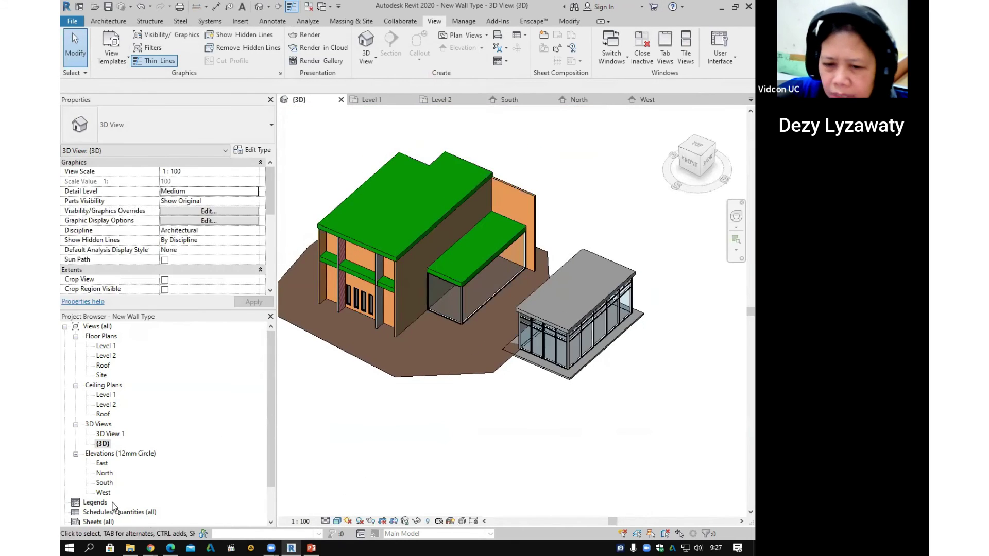
{"action": "double_click", "coordinate": [104, 482]}
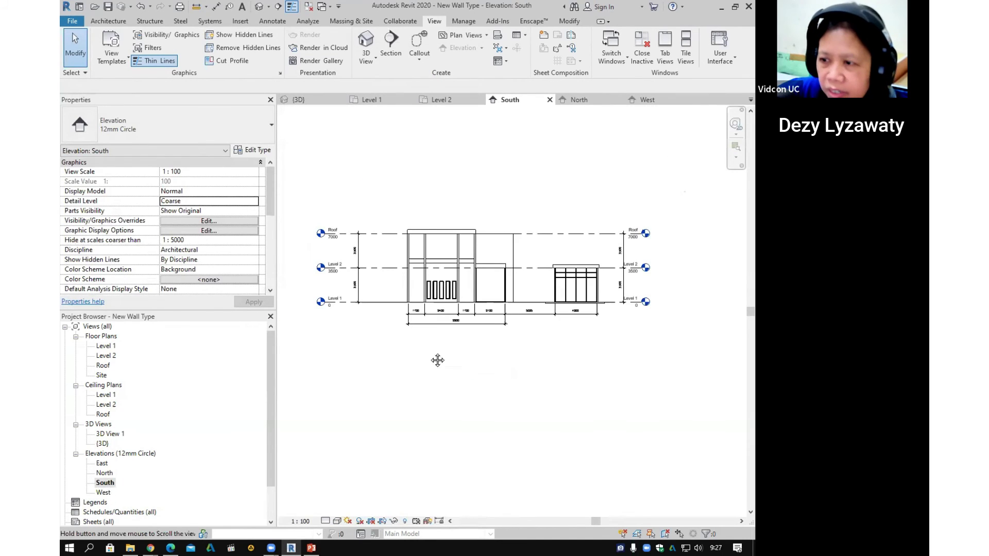
{"action": "left_click", "coordinate": [337, 521]}
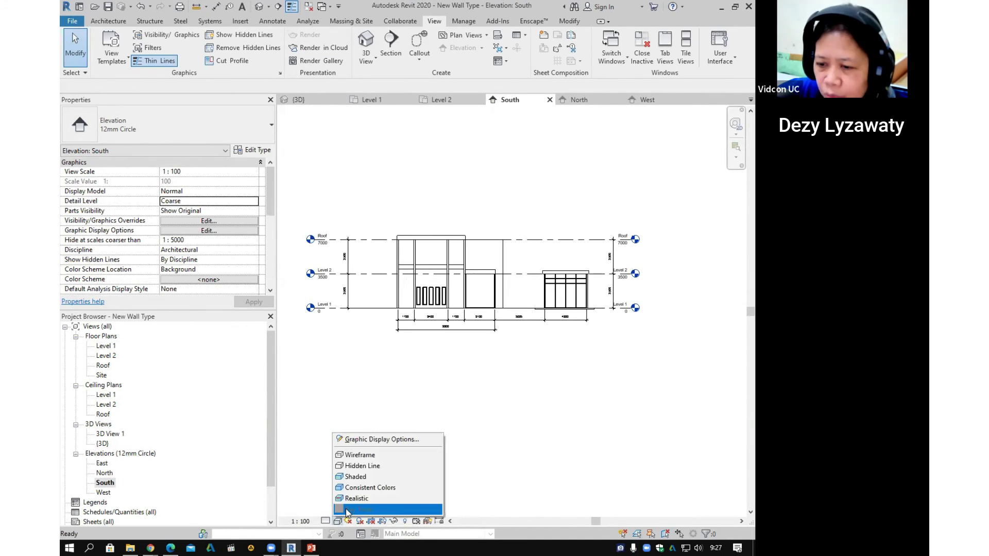
{"action": "left_click", "coordinate": [363, 477]}
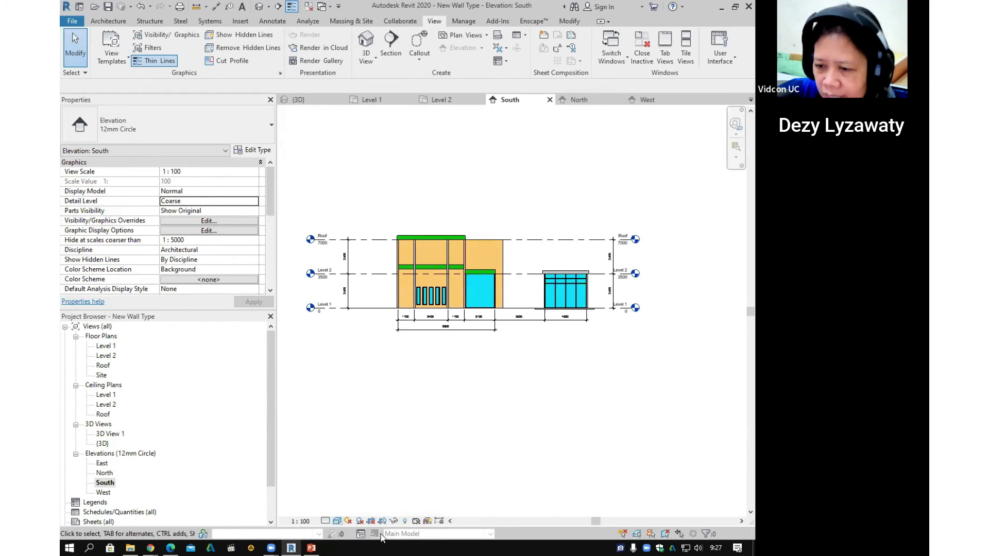
{"action": "left_click", "coordinate": [349, 521]}
{"action": "left_click", "coordinate": [359, 522]}
{"action": "left_click", "coordinate": [360, 521]}
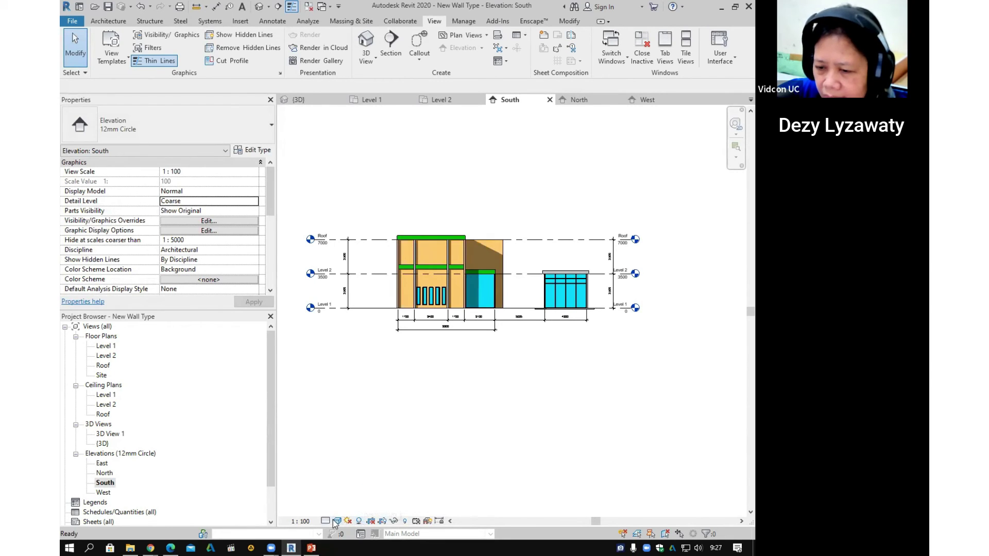
Step: Try another visual style on the South elevation, then return it to Shaded
{"action": "left_click", "coordinate": [335, 522]}
{"action": "left_click", "coordinate": [385, 509]}
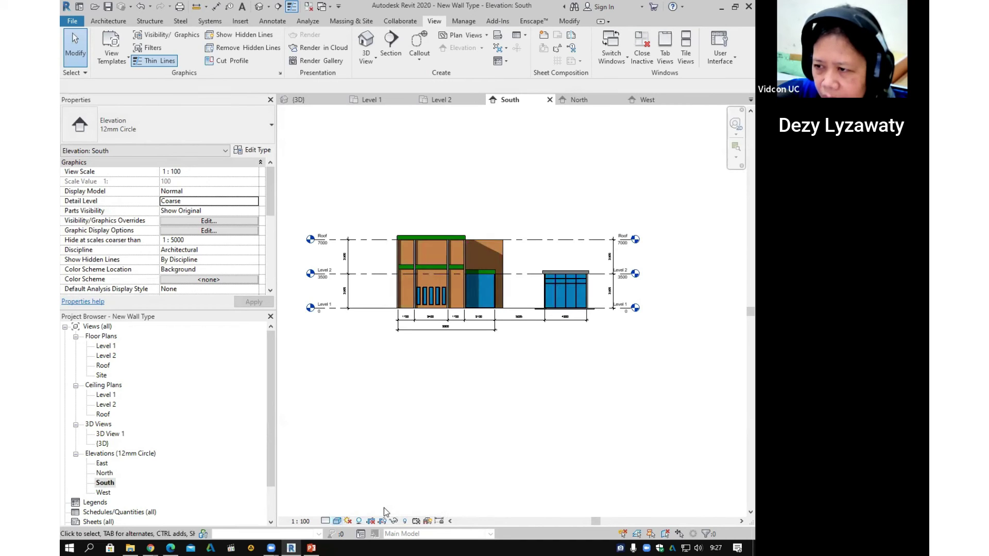
{"action": "left_click", "coordinate": [336, 521]}
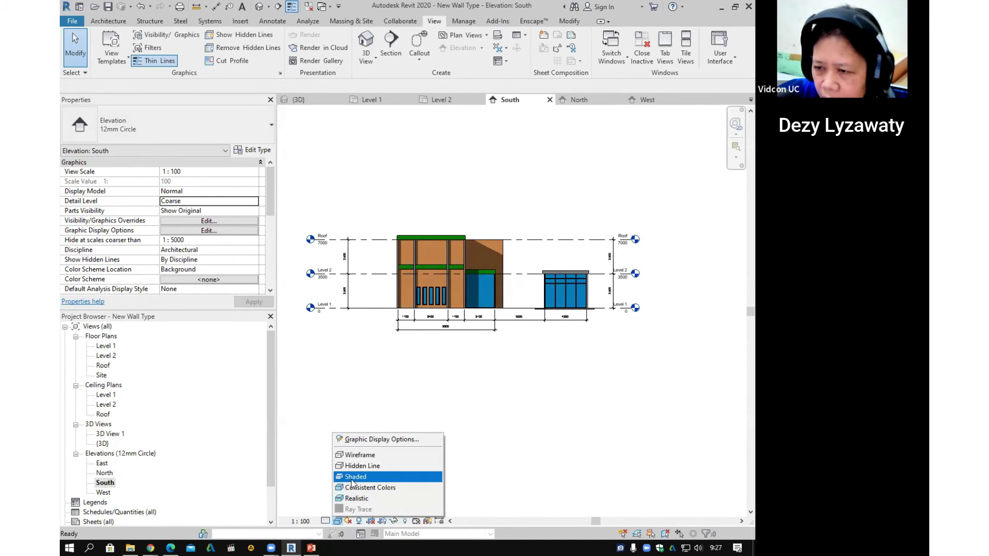
{"action": "left_click", "coordinate": [355, 486]}
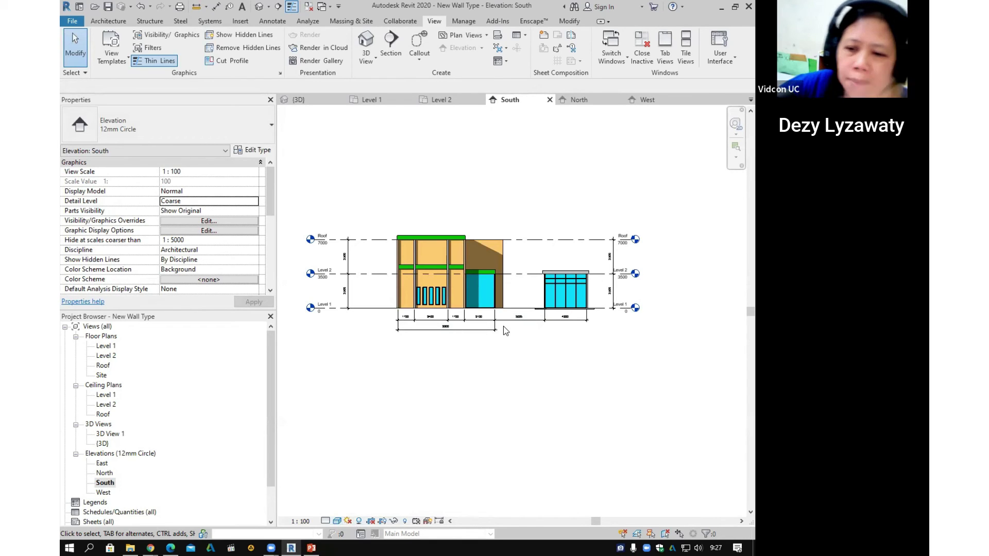
Step: Start a new sheet and open the family loader to bring in another titleblock
{"action": "scroll", "coordinate": [254, 369], "scroll_direction": "down", "scroll_amount": 2}
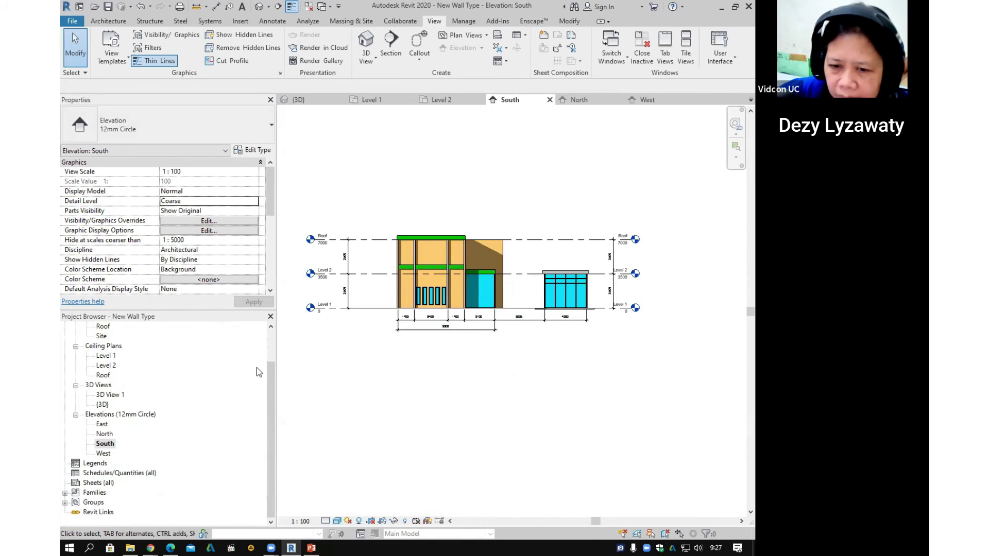
{"action": "left_click", "coordinate": [98, 484]}
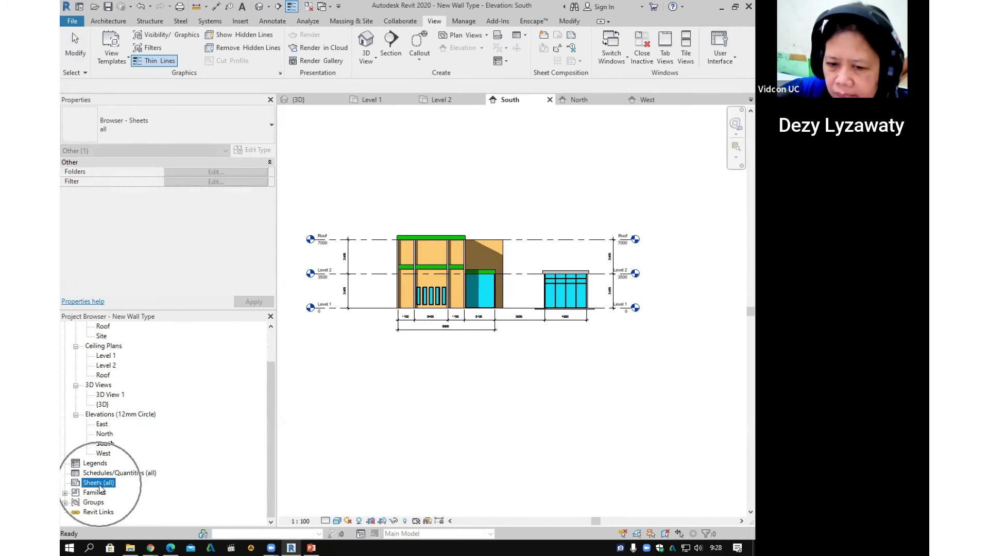
{"action": "right_click", "coordinate": [99, 487]}
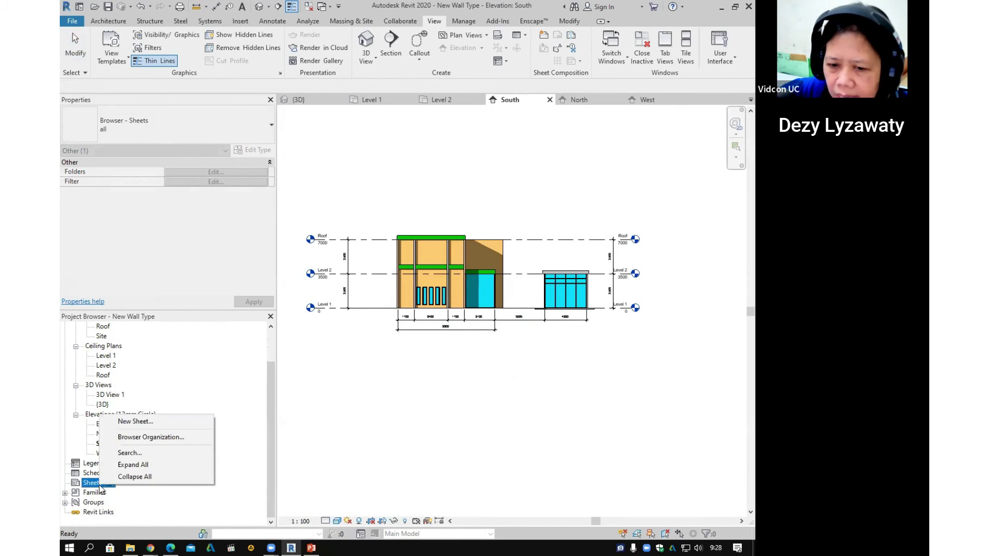
{"action": "left_click", "coordinate": [148, 422]}
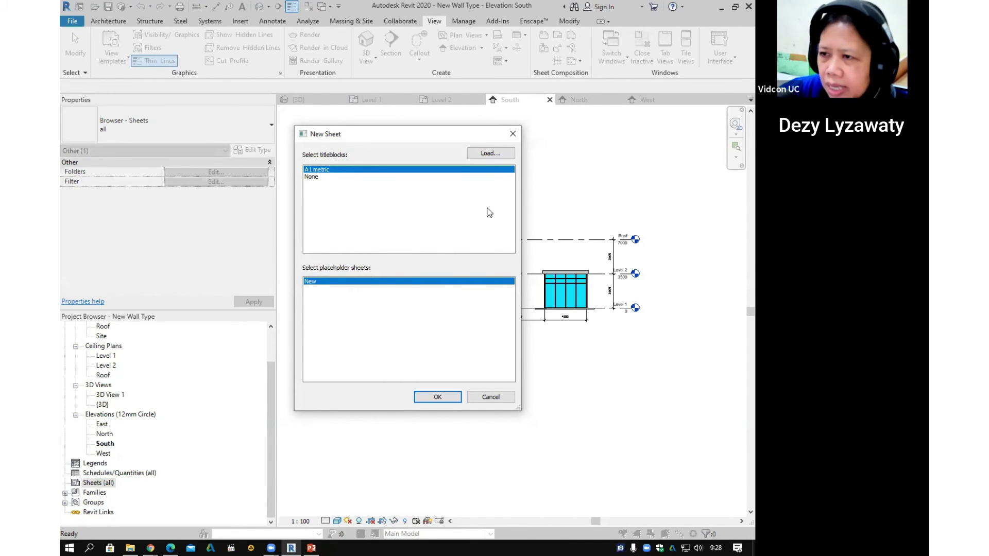
{"action": "left_click", "coordinate": [503, 154]}
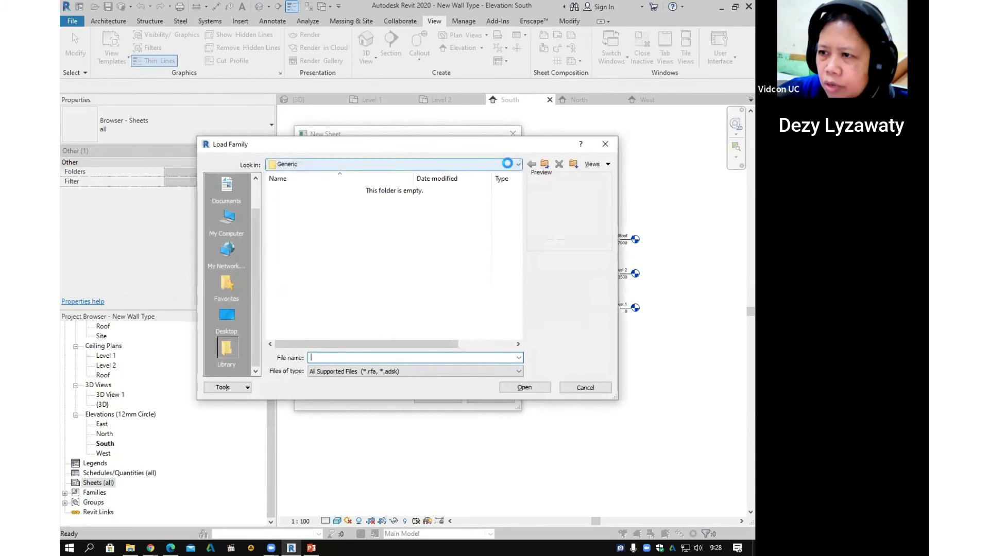
Step: Browse to the Autodesk folder inside ProgramData on the C: drive
{"action": "left_click", "coordinate": [403, 164]}
{"action": "left_click", "coordinate": [322, 193]}
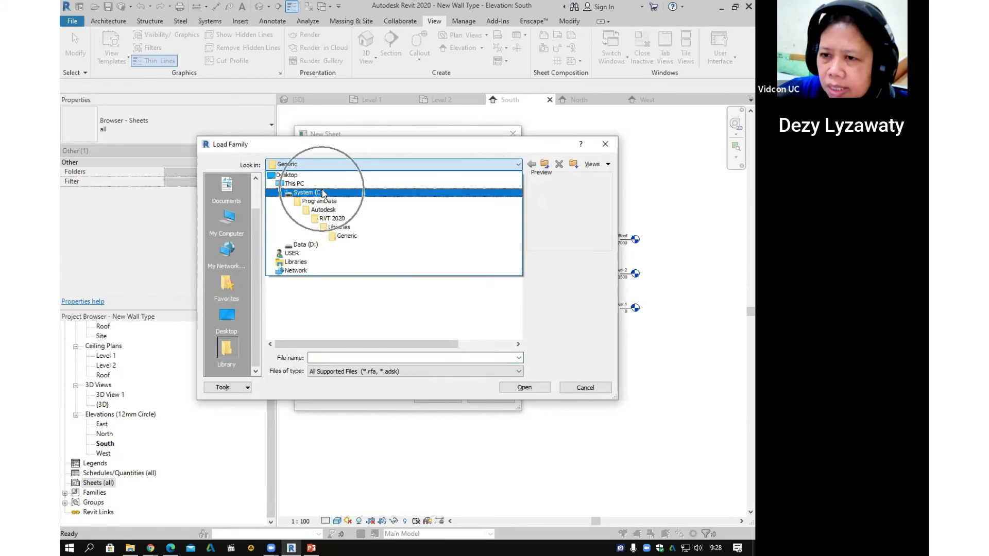
{"action": "left_click", "coordinate": [322, 224]}
{"action": "double_click", "coordinate": [323, 223]}
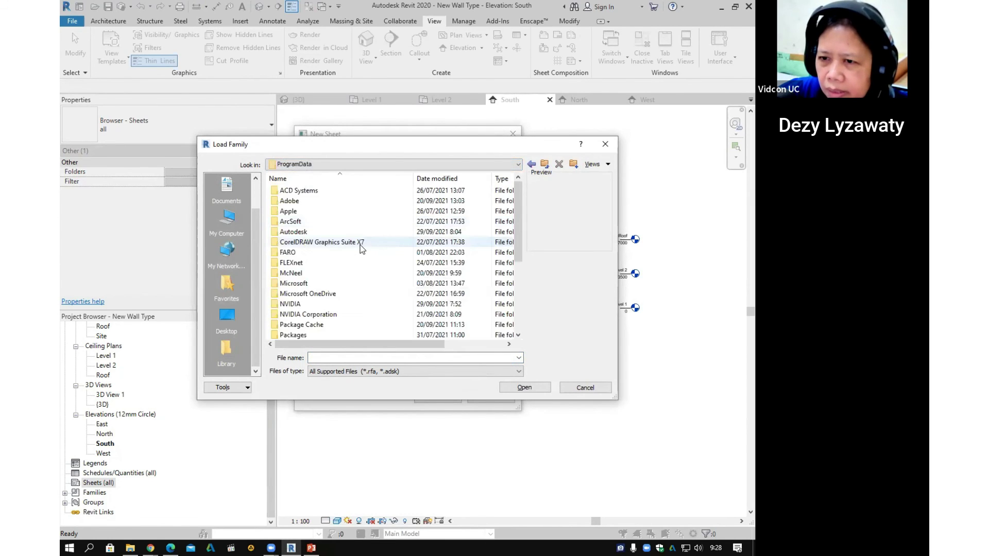
{"action": "double_click", "coordinate": [310, 233]}
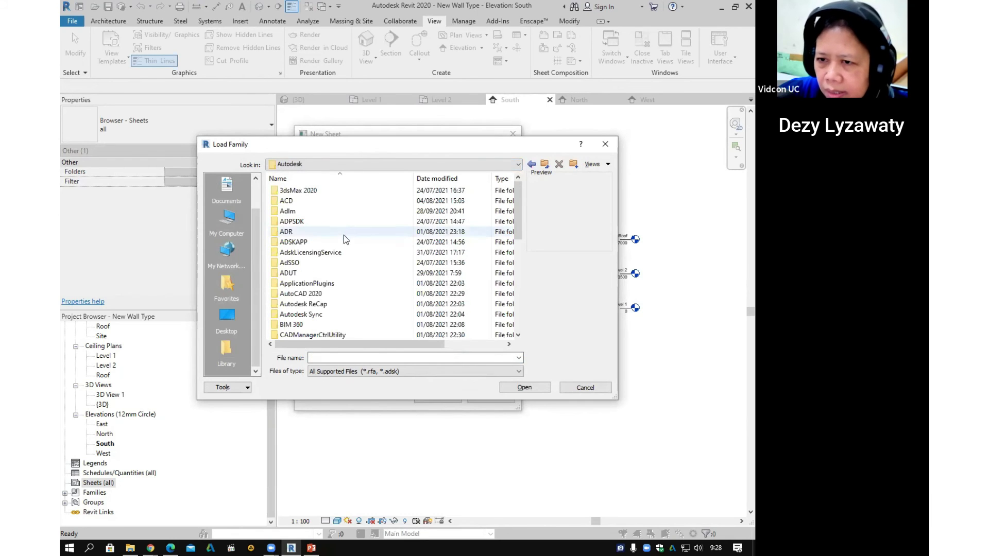
{"action": "scroll", "coordinate": [325, 215], "scroll_direction": "down", "scroll_amount": 6}
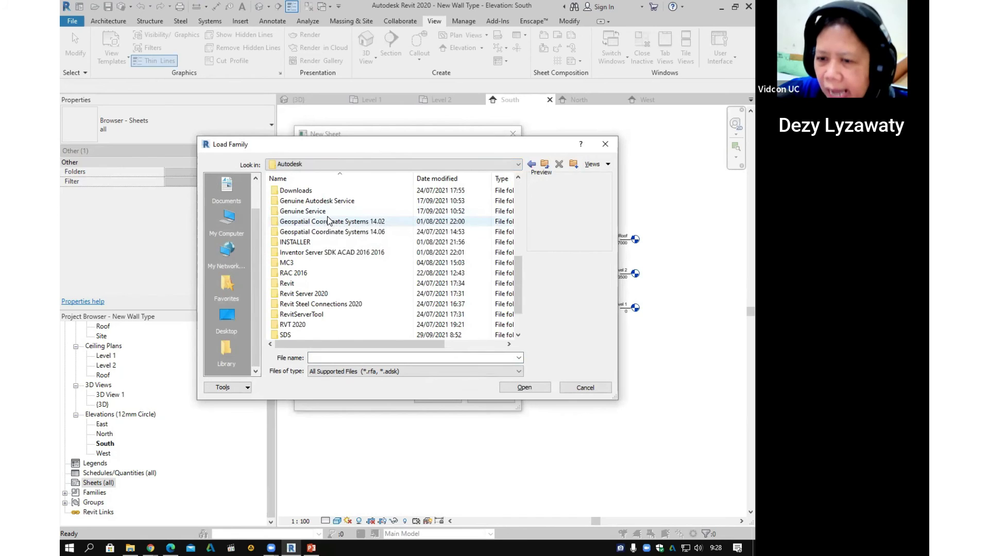
Step: Check the RVT 2020 Libraries folder for titleblock families, then go back up to the Autodesk folder
{"action": "double_click", "coordinate": [292, 325]}
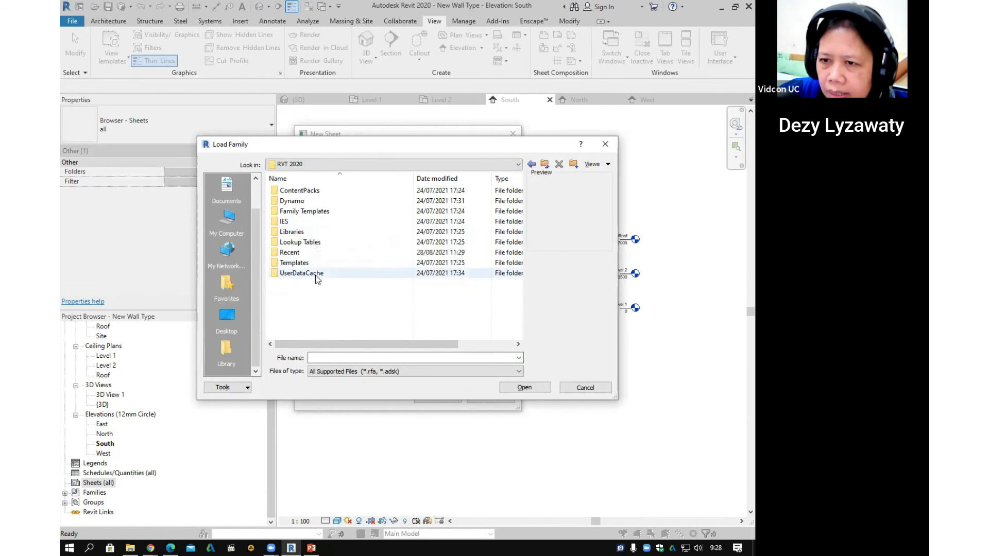
{"action": "left_click", "coordinate": [304, 232]}
{"action": "left_click", "coordinate": [304, 234]}
{"action": "left_click", "coordinate": [309, 242]}
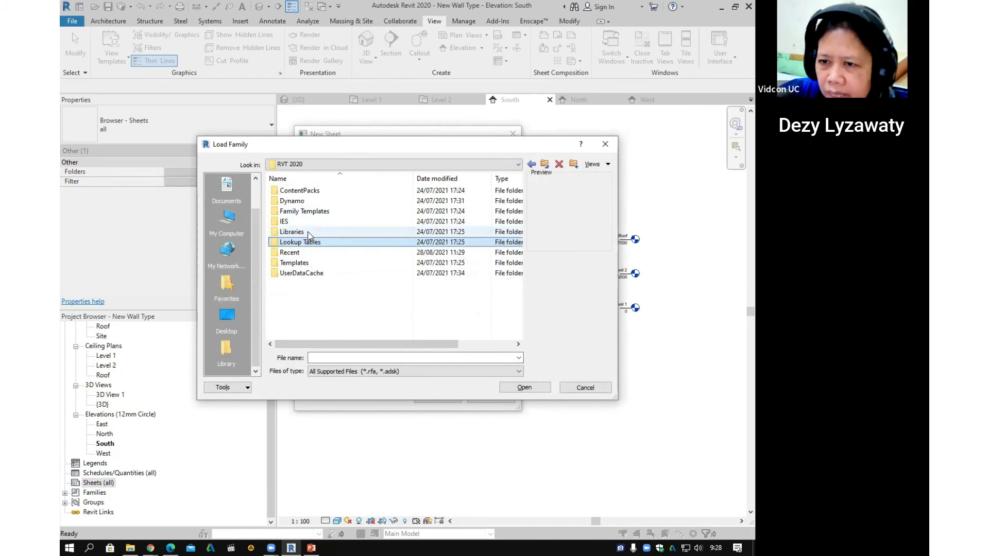
{"action": "double_click", "coordinate": [309, 234]}
{"action": "left_click", "coordinate": [545, 165]}
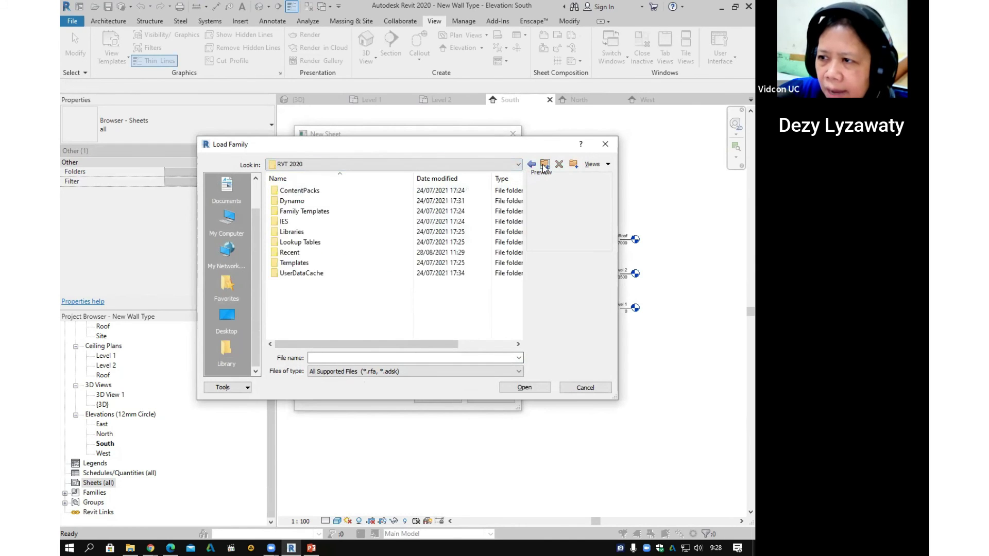
{"action": "left_click", "coordinate": [544, 166]}
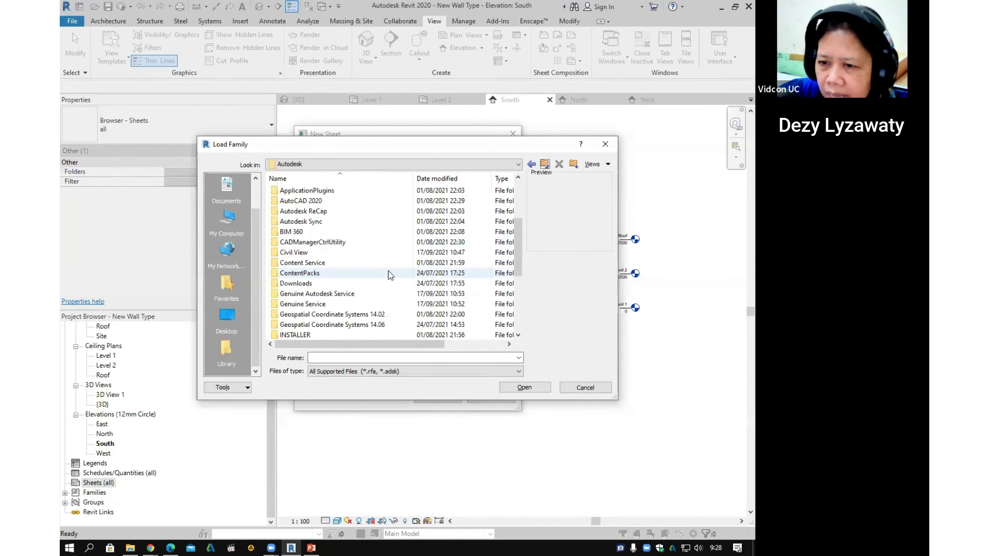
Step: Open the Titleblocks folder under RAC 2016, Libraries, US Metric
{"action": "scroll", "coordinate": [389, 275], "scroll_direction": "down", "scroll_amount": 4}
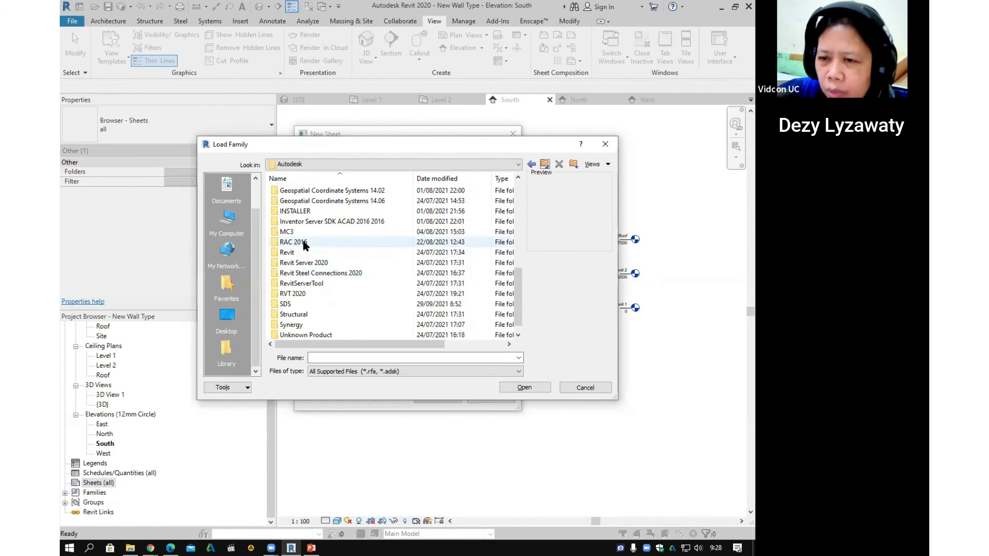
{"action": "double_click", "coordinate": [301, 242]}
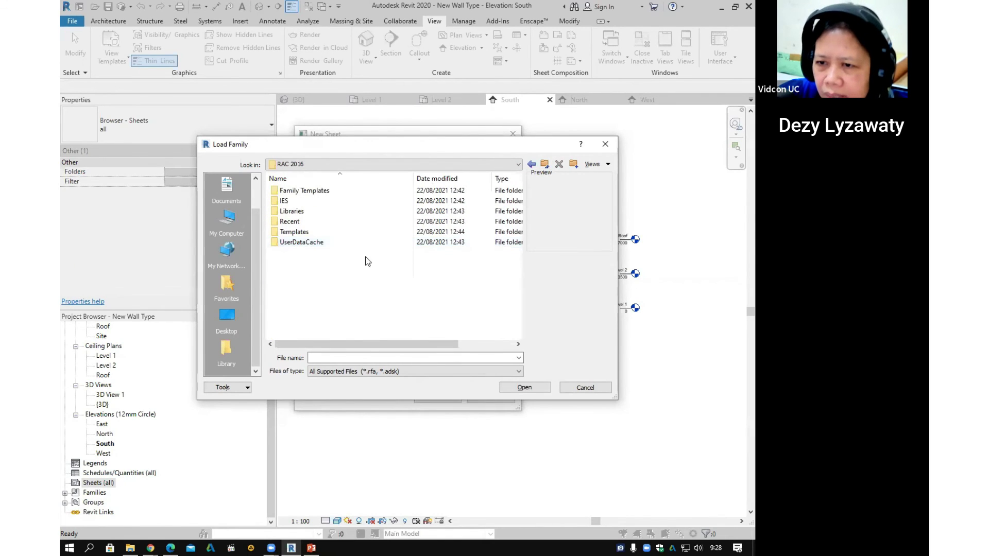
{"action": "double_click", "coordinate": [291, 211]}
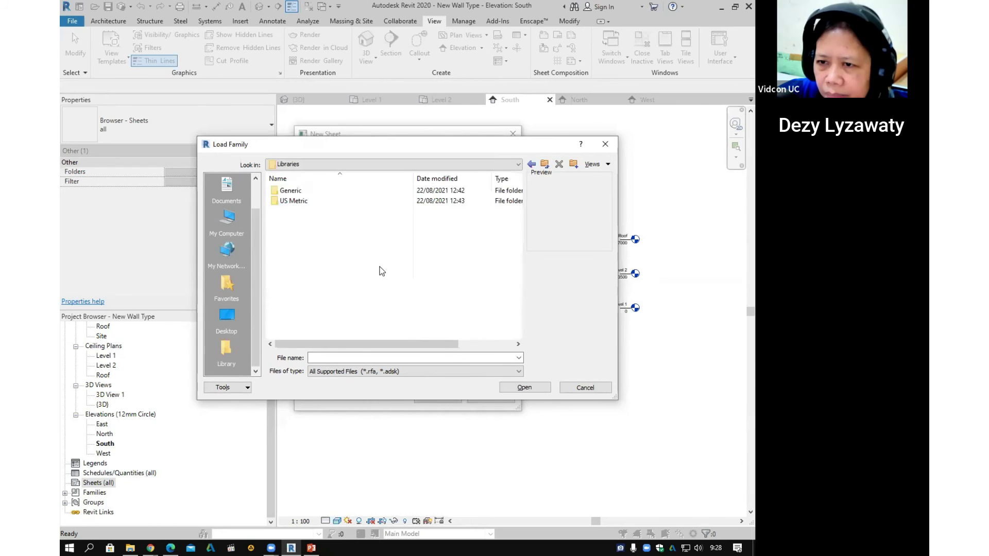
{"action": "double_click", "coordinate": [298, 202]}
{"action": "scroll", "coordinate": [340, 230], "scroll_direction": "down", "scroll_amount": 5}
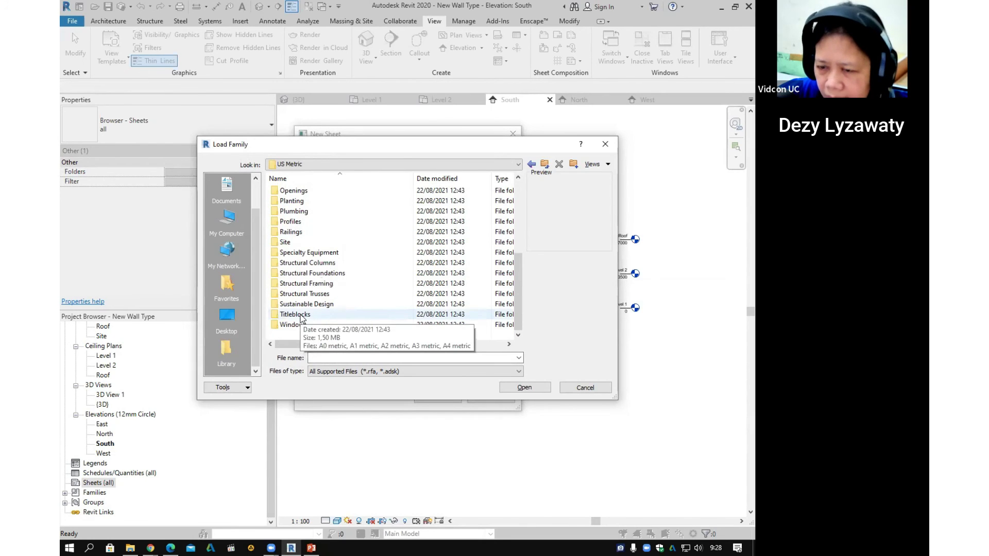
{"action": "double_click", "coordinate": [296, 314]}
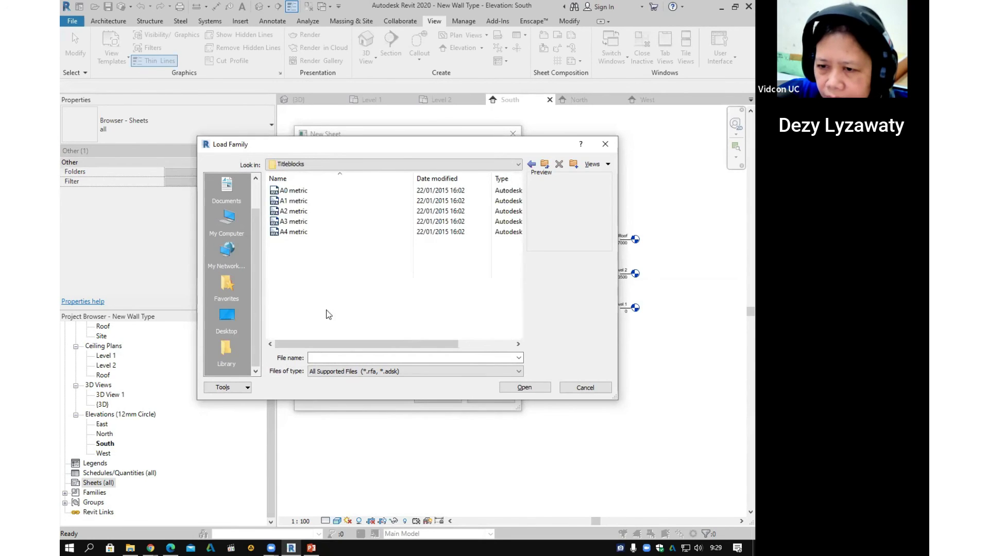
Step: Load the A3 metric titleblock family and create the new sheet with it
{"action": "left_click", "coordinate": [293, 233]}
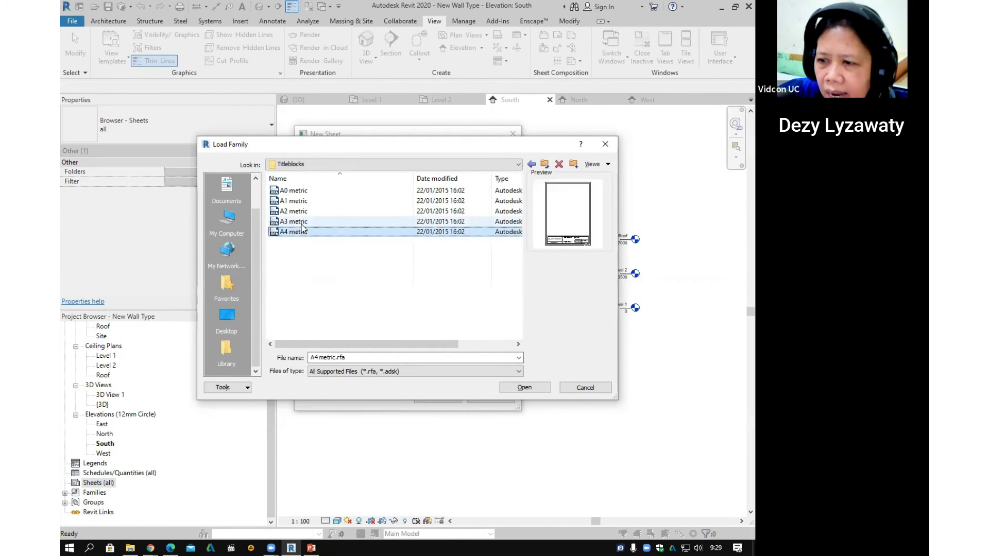
{"action": "left_click", "coordinate": [303, 222]}
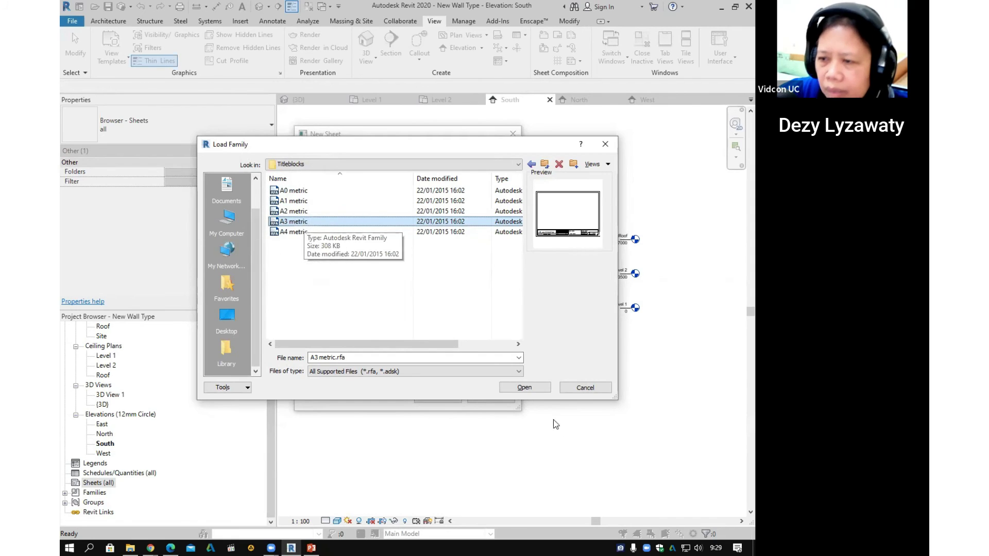
{"action": "left_click", "coordinate": [535, 389]}
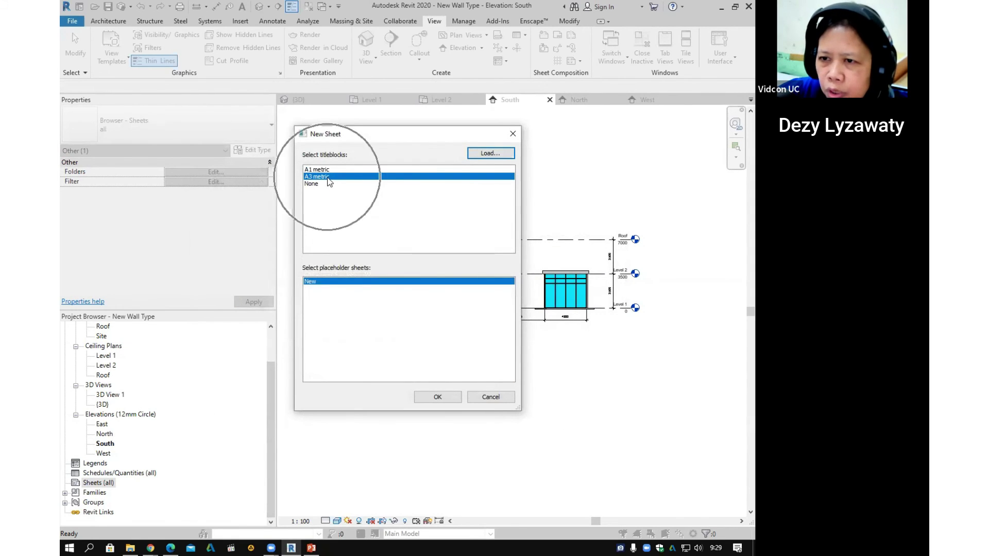
{"action": "left_click", "coordinate": [450, 397]}
{"action": "middle_click_drag", "start_coordinate": [466, 351], "coordinate": [483, 363]}
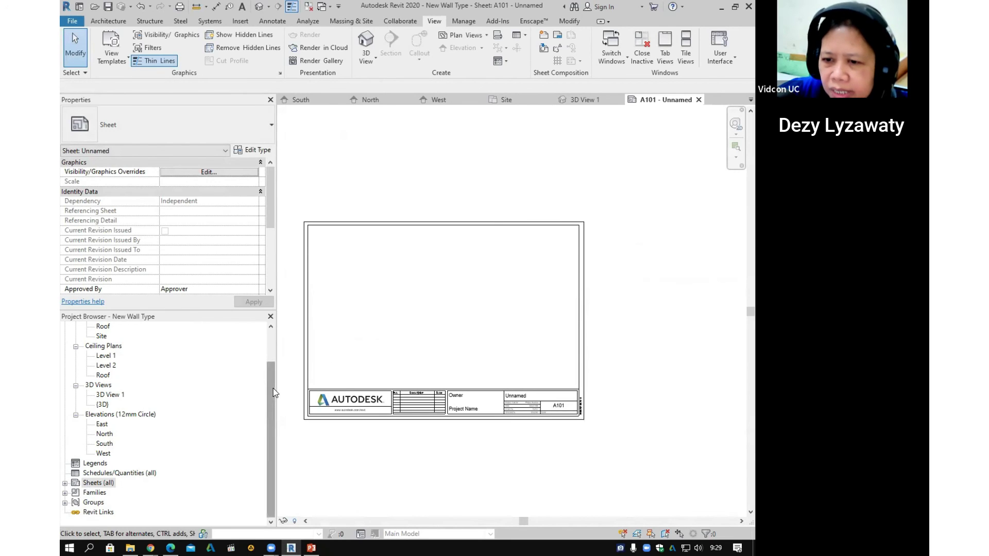
Step: Place the Level 1 floor plan on the A3 sheet and shift its viewport slightly down to sit inside the border
{"action": "left_click_drag", "start_coordinate": [273, 388], "coordinate": [273, 357]}
{"action": "left_click", "coordinate": [106, 346]}
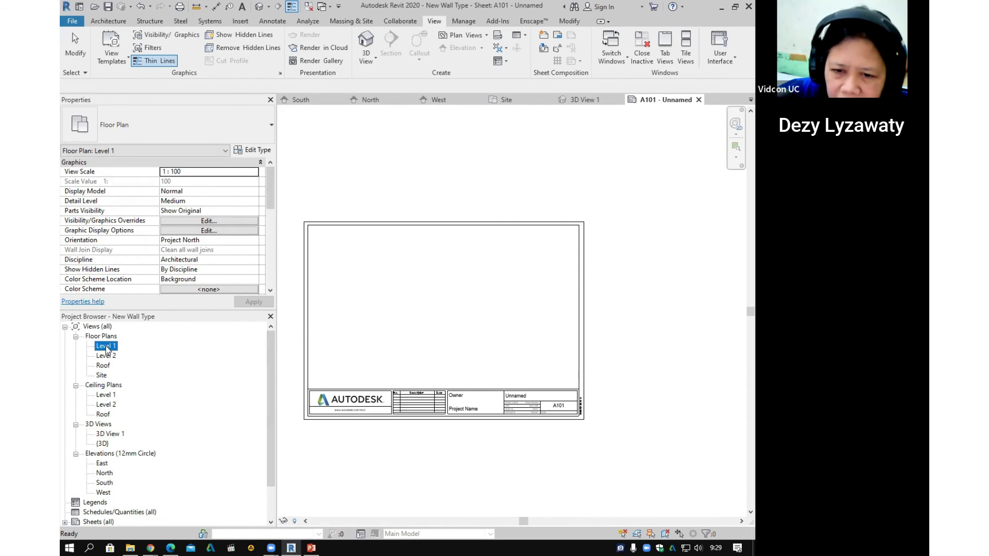
{"action": "key", "text": "ctrl"}
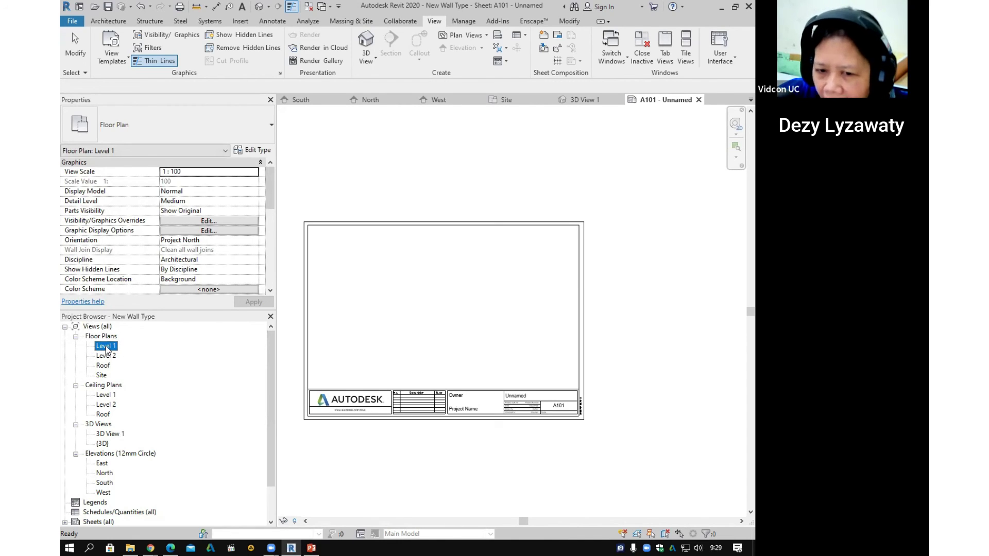
{"action": "left_click_drag", "start_coordinate": [107, 347], "coordinate": [454, 320]}
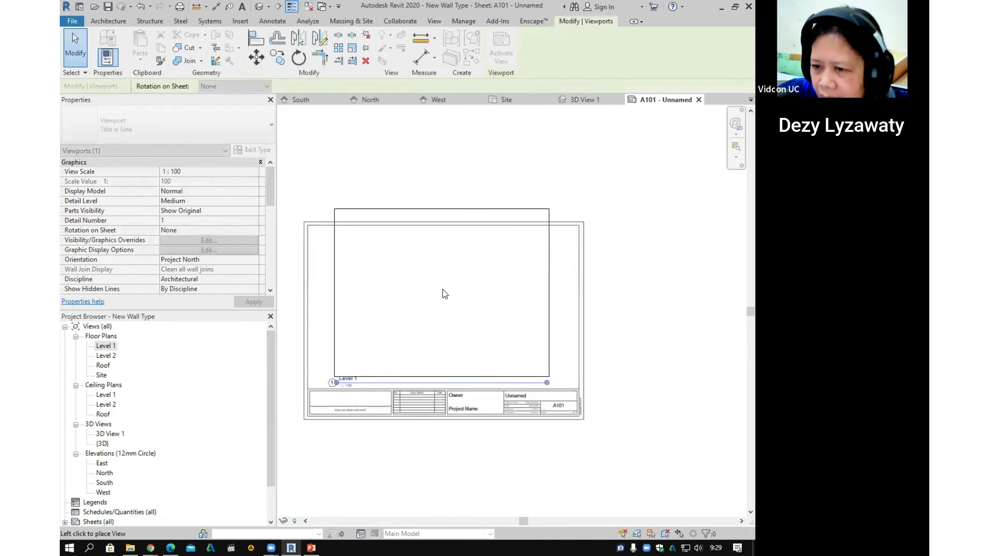
{"action": "left_click", "coordinate": [446, 306]}
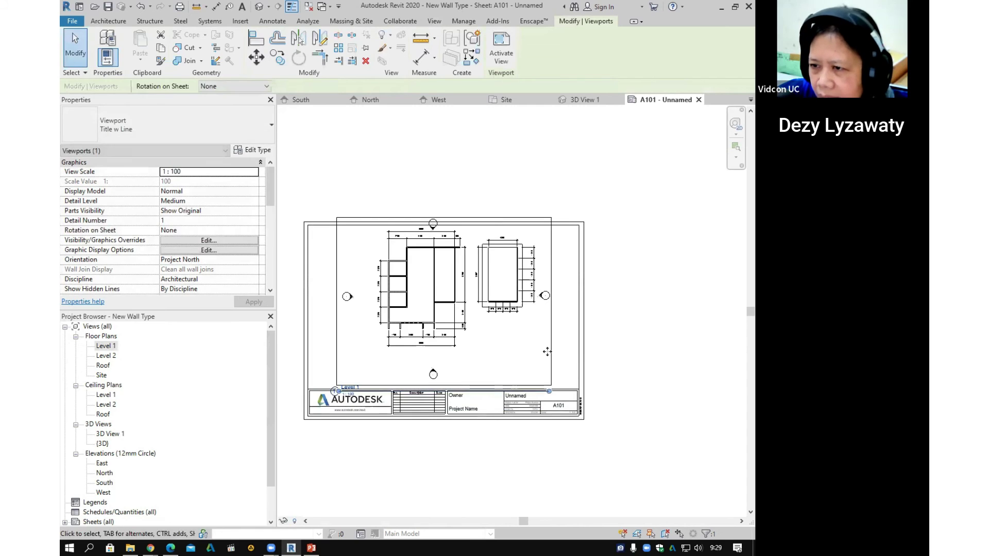
{"action": "left_click_drag", "start_coordinate": [551, 354], "coordinate": [550, 362]}
{"action": "left_click", "coordinate": [599, 393]}
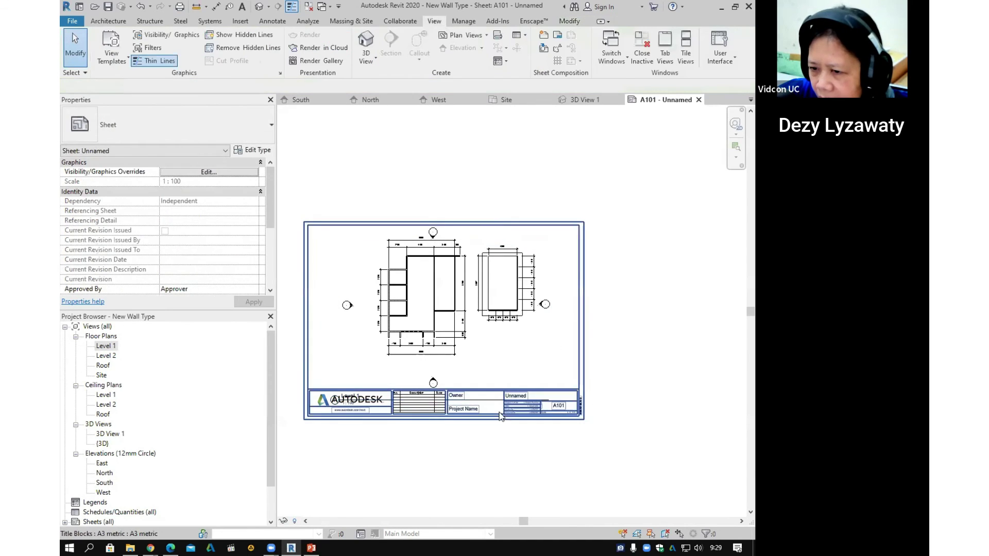
Step: Move the Level 1 view title up so it sits clear above the title block
{"action": "left_click", "coordinate": [384, 400]}
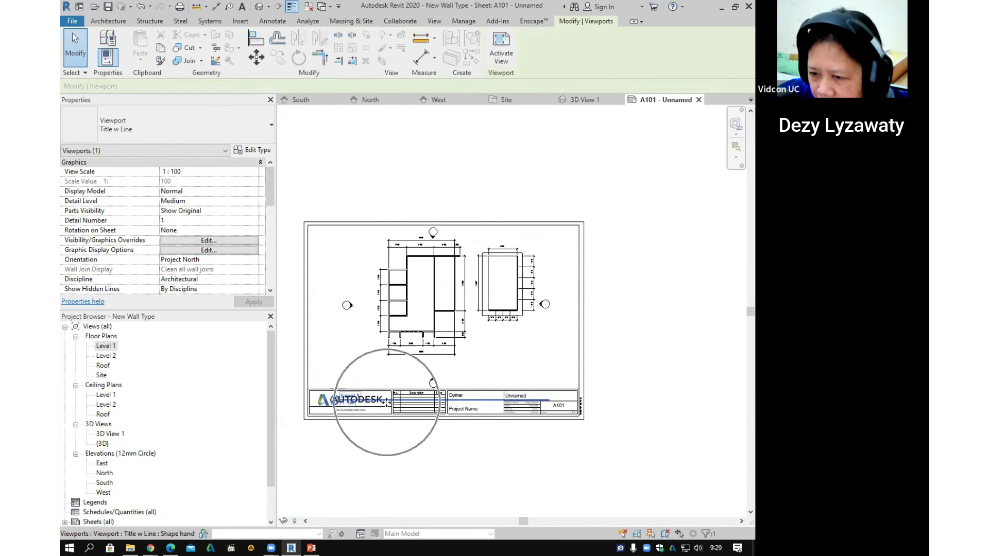
{"action": "left_click_drag", "start_coordinate": [387, 399], "coordinate": [387, 372]}
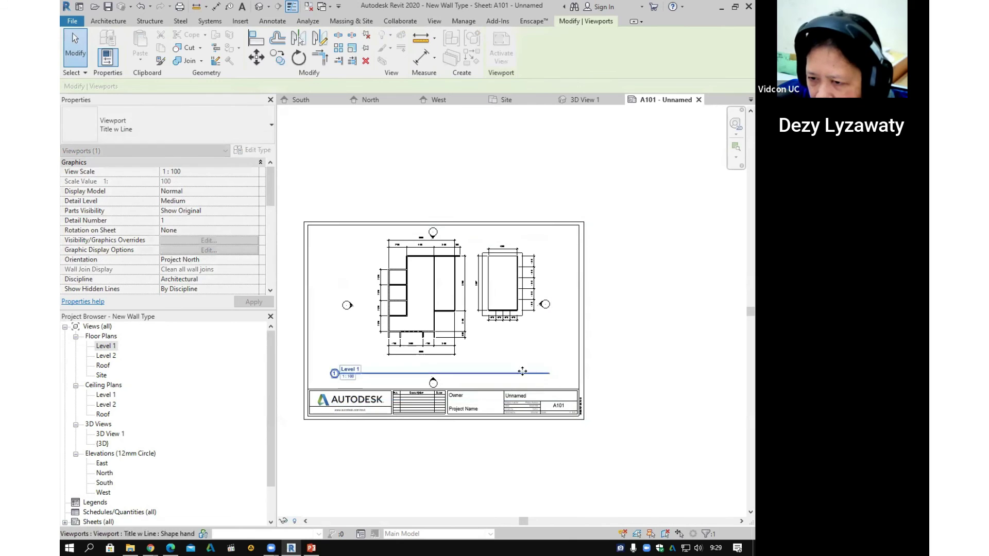
{"action": "left_click", "coordinate": [605, 381]}
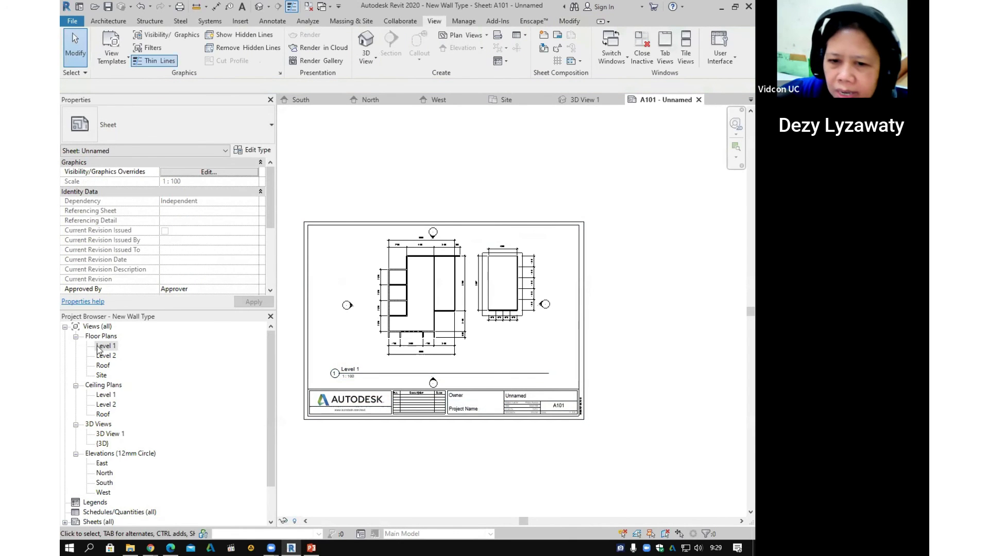
Step: Create a second new sheet with the A3 metric titleblock
{"action": "scroll", "coordinate": [382, 340], "scroll_direction": "down", "scroll_amount": 2}
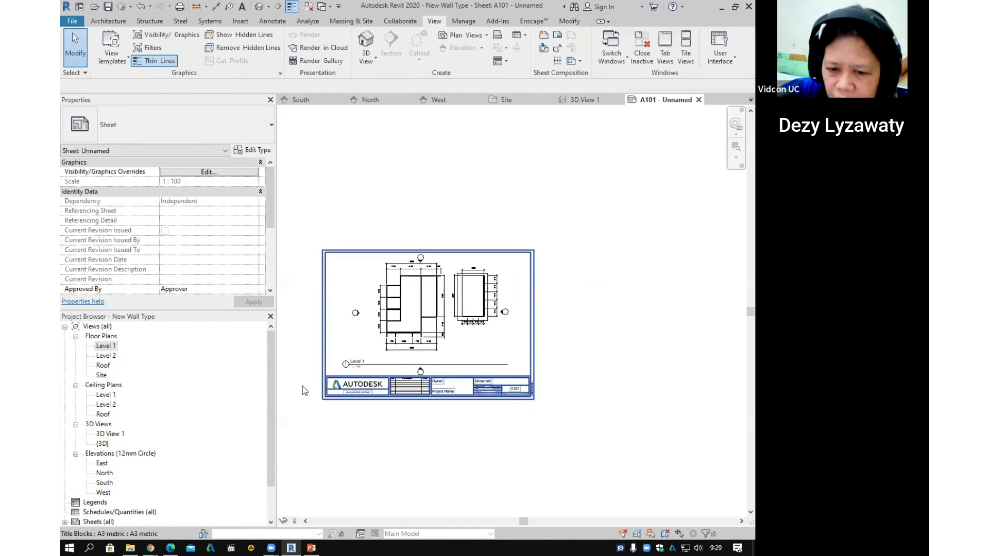
{"action": "scroll", "coordinate": [96, 487], "scroll_direction": "down", "scroll_amount": 2}
{"action": "left_click", "coordinate": [96, 484]}
{"action": "left_click", "coordinate": [65, 483]}
{"action": "right_click", "coordinate": [106, 485]}
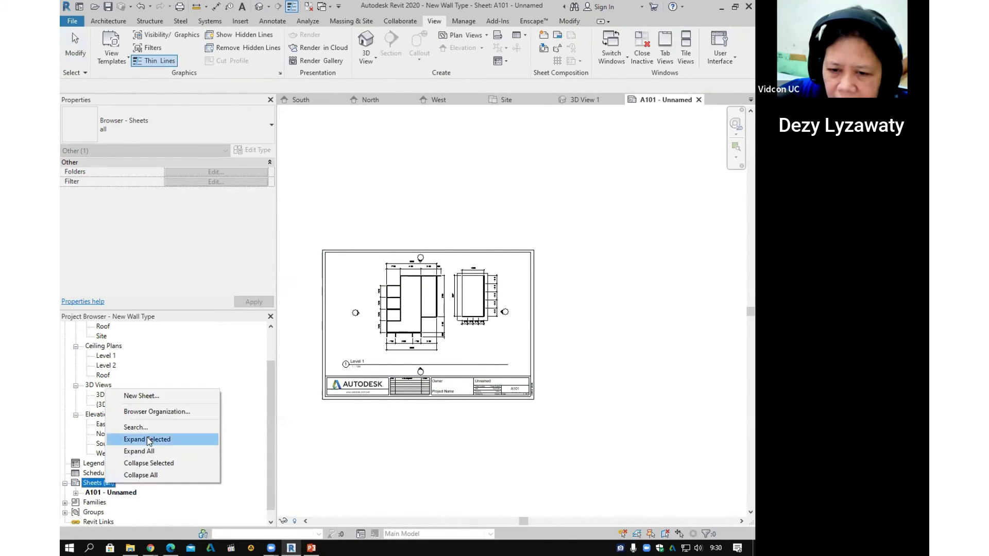
{"action": "left_click", "coordinate": [153, 397]}
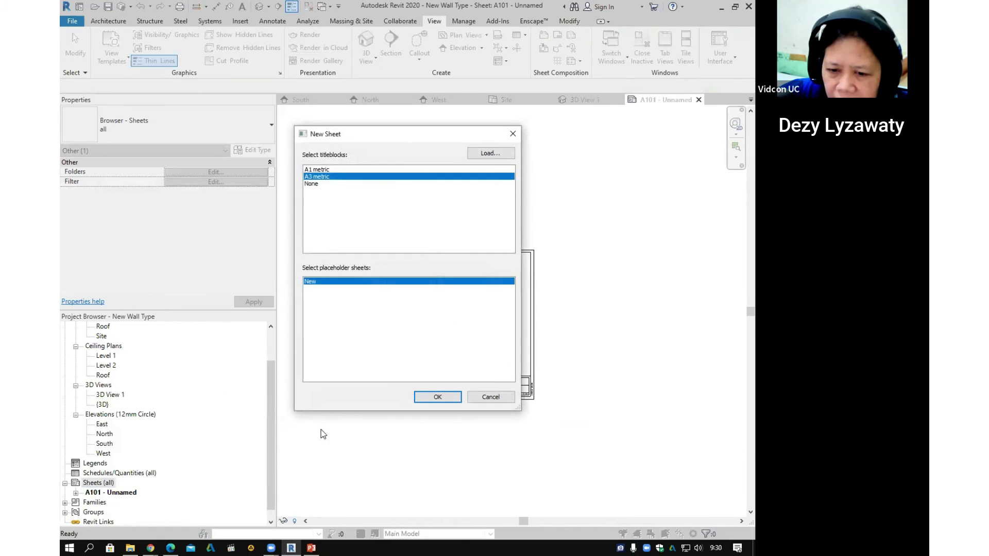
{"action": "left_click", "coordinate": [437, 397]}
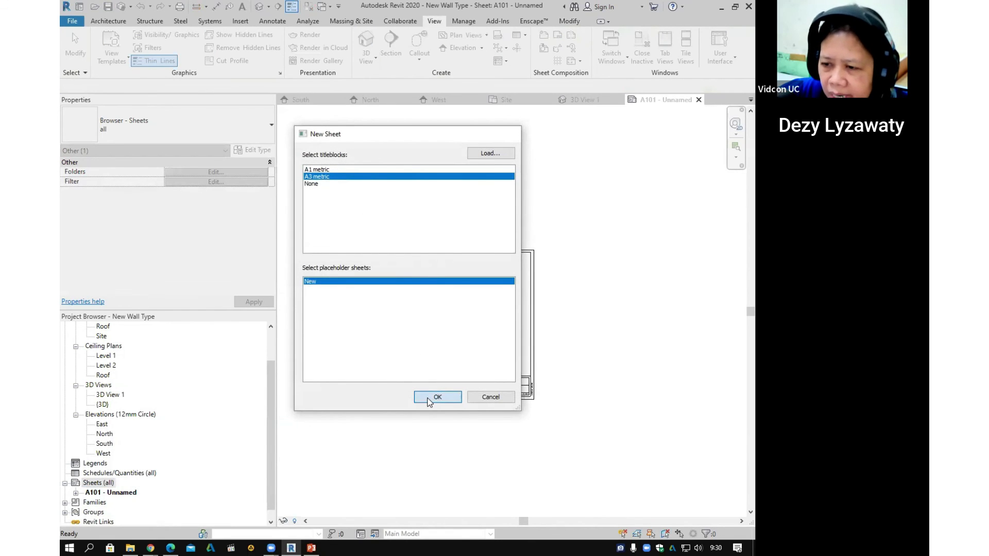
{"action": "scroll", "coordinate": [137, 385], "scroll_direction": "up", "scroll_amount": 3}
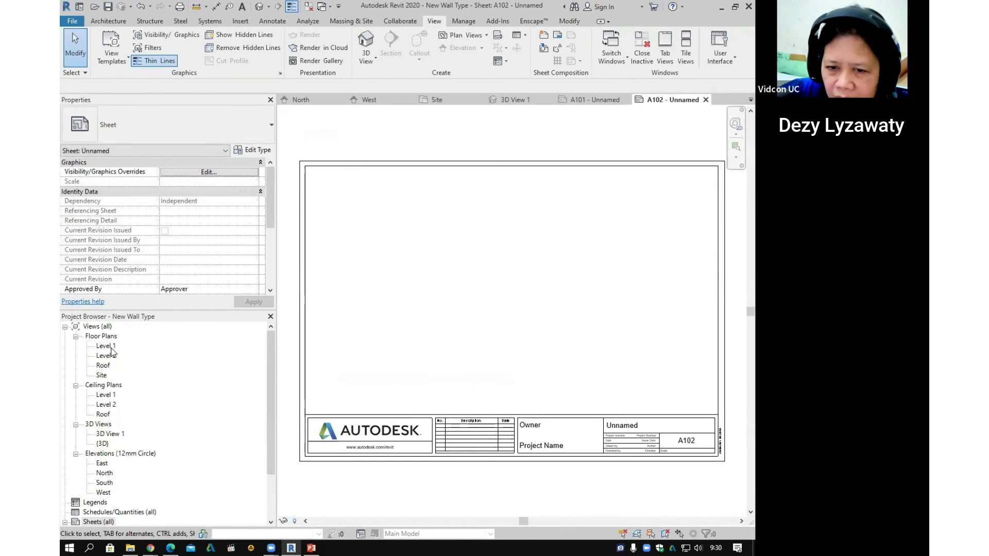
Step: Place the Site floor plan in the middle of the empty A102 sheet's drawing area
{"action": "left_click", "coordinate": [106, 375]}
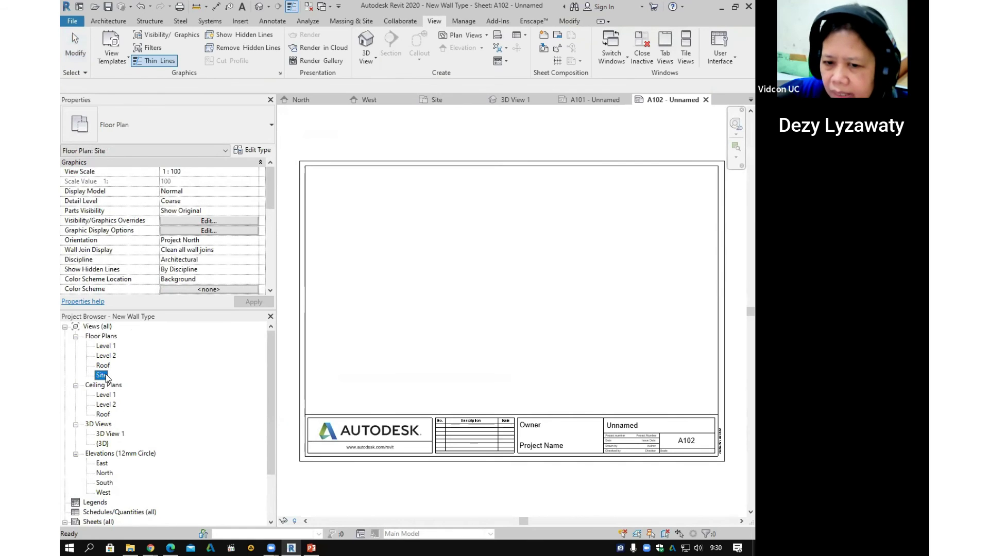
{"action": "left_click_drag", "start_coordinate": [431, 400], "coordinate": [529, 288]}
{"action": "left_click", "coordinate": [521, 286]}
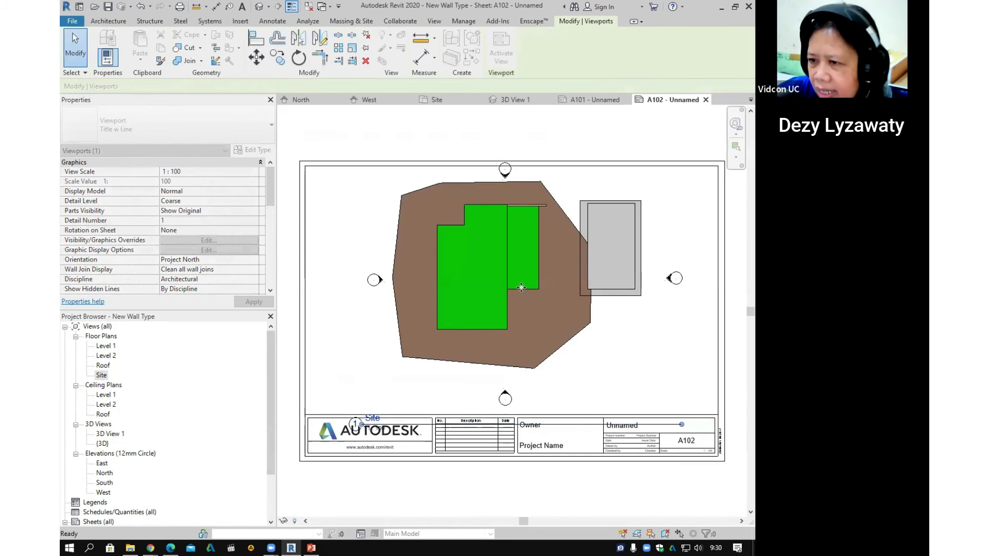
{"action": "scroll", "coordinate": [469, 278], "scroll_direction": "down", "scroll_amount": 2}
{"action": "left_click", "coordinate": [592, 429]}
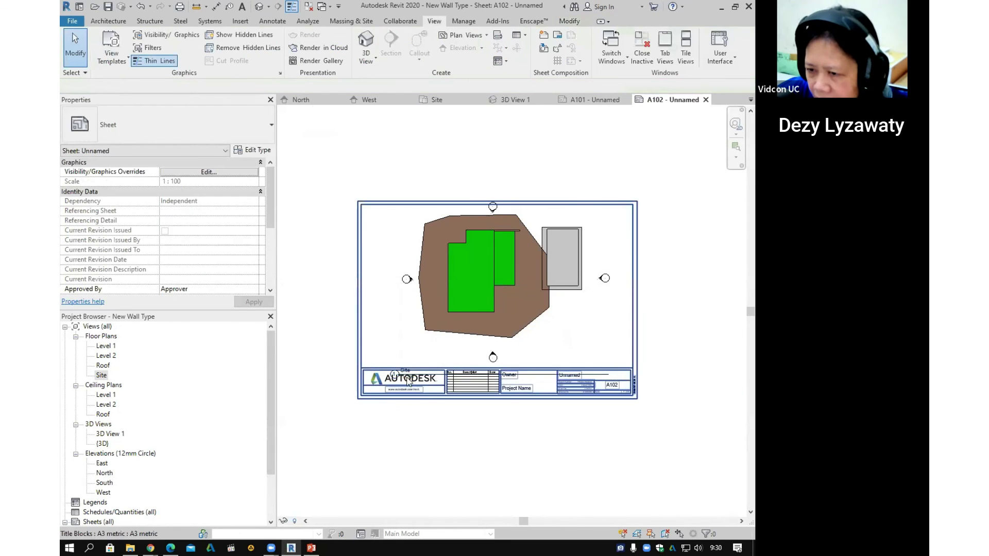
Step: Move the Site view title up so it sits clear above the title block
{"action": "scroll", "coordinate": [443, 363], "scroll_direction": "up", "scroll_amount": 3}
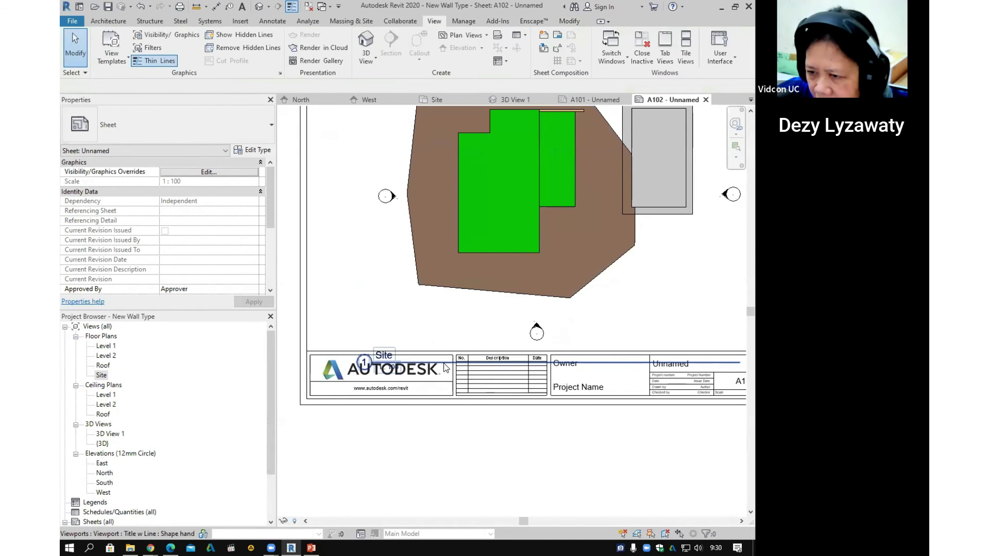
{"action": "left_click", "coordinate": [443, 363]}
{"action": "scroll", "coordinate": [402, 340], "scroll_direction": "down", "scroll_amount": 5}
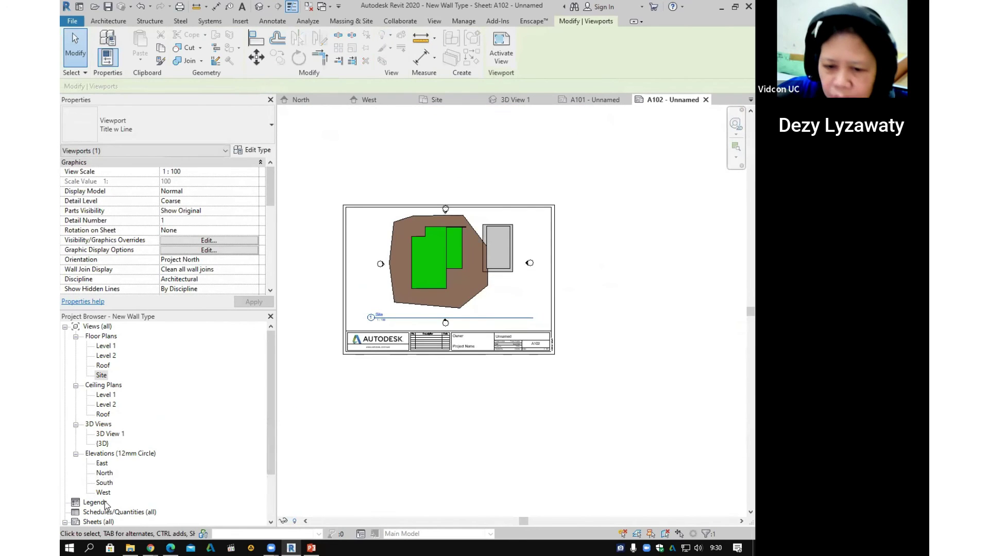
Step: Create a third new sheet with the A3 metric titleblock
{"action": "scroll", "coordinate": [110, 502], "scroll_direction": "down", "scroll_amount": 2}
{"action": "left_click", "coordinate": [99, 484]}
{"action": "right_click", "coordinate": [99, 484]}
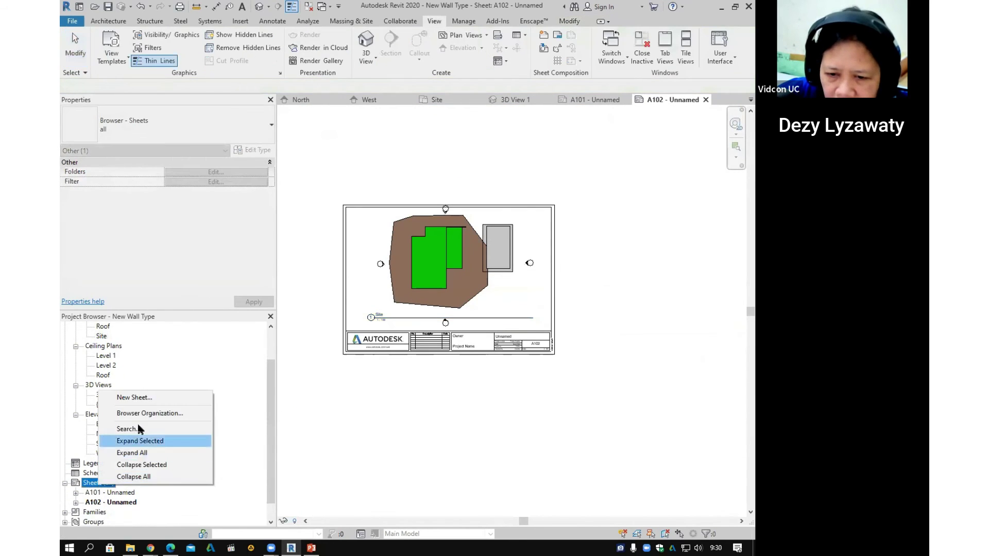
{"action": "left_click", "coordinate": [133, 398]}
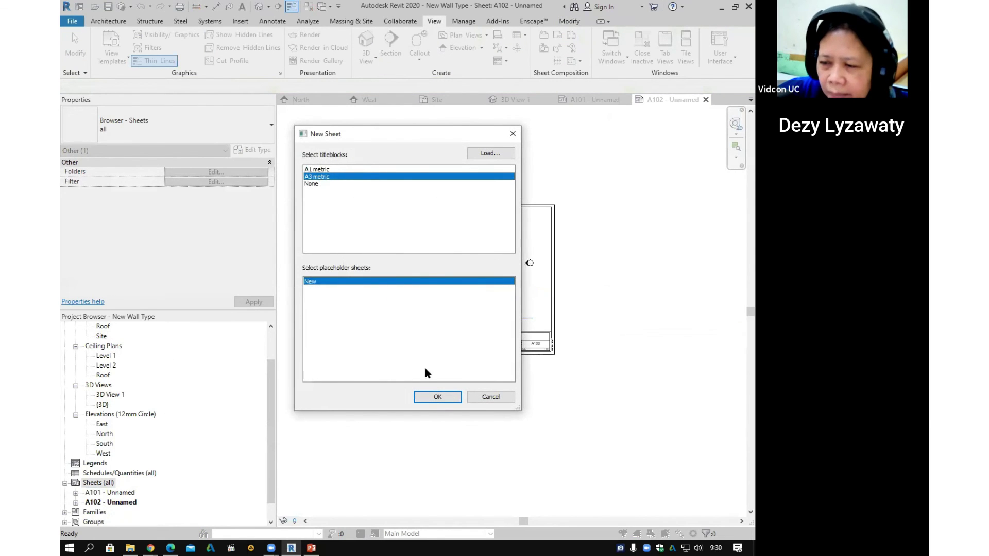
{"action": "left_click", "coordinate": [436, 396]}
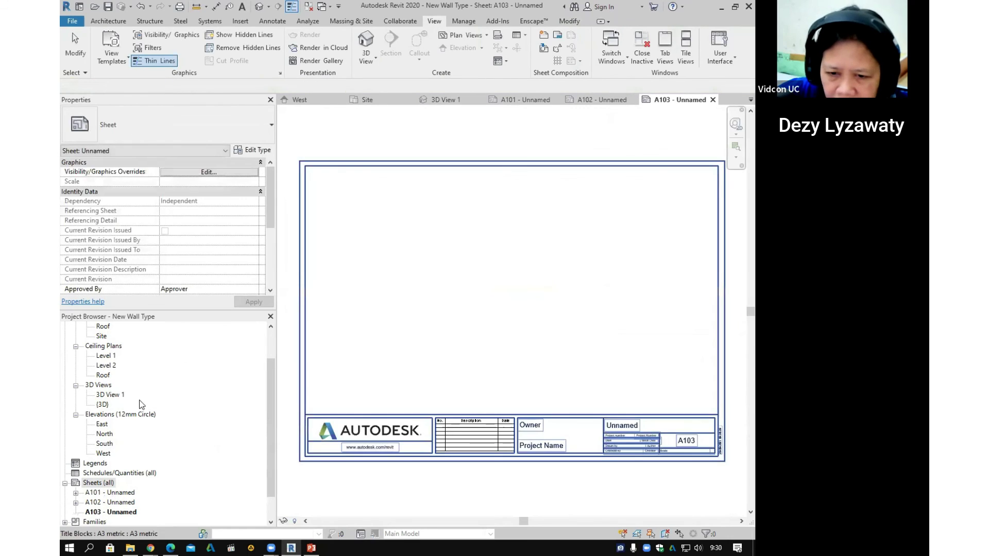
Step: Place the South elevation on the A103 sheet, centred in the area above the title block
{"action": "left_click", "coordinate": [105, 444]}
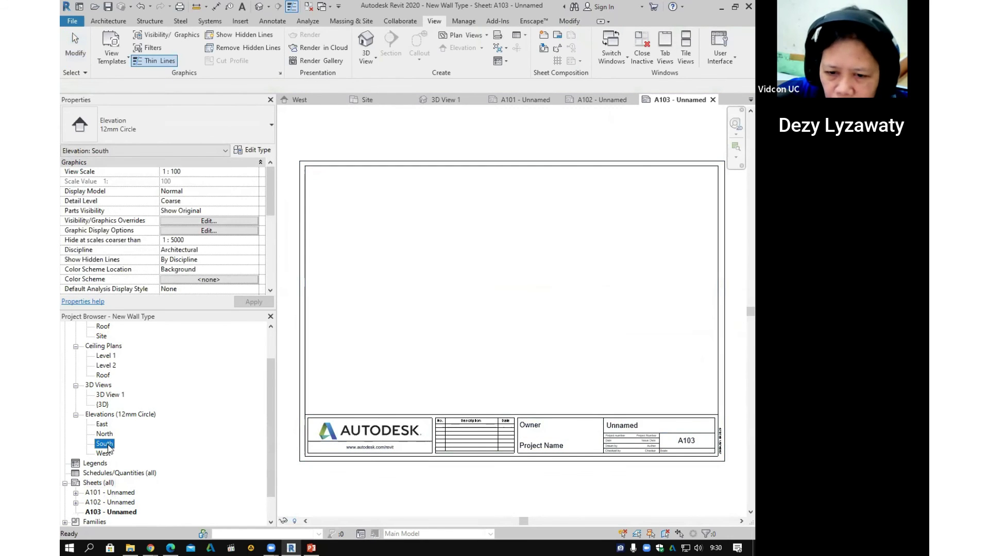
{"action": "scroll", "coordinate": [108, 448], "scroll_direction": "down", "scroll_amount": 1}
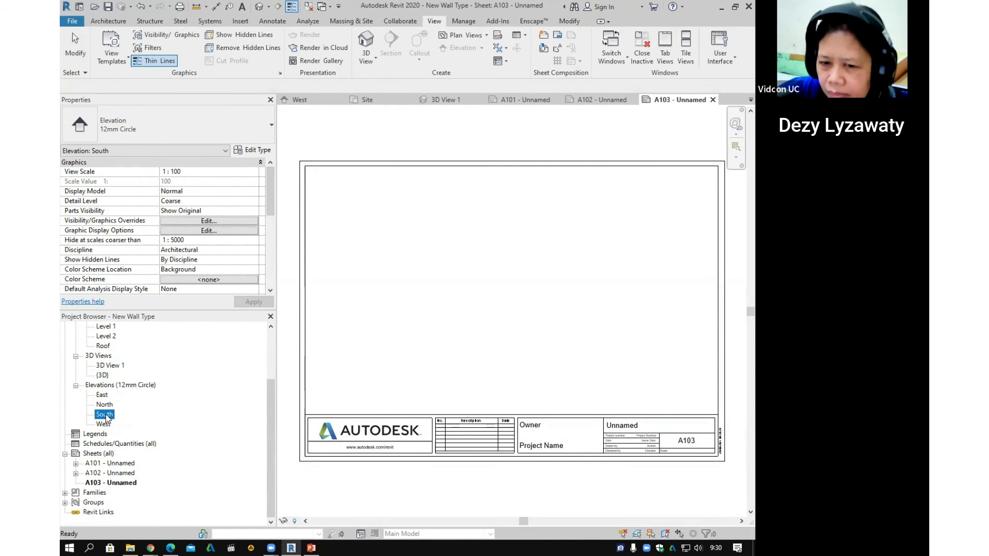
{"action": "left_click_drag", "start_coordinate": [106, 417], "coordinate": [245, 422]}
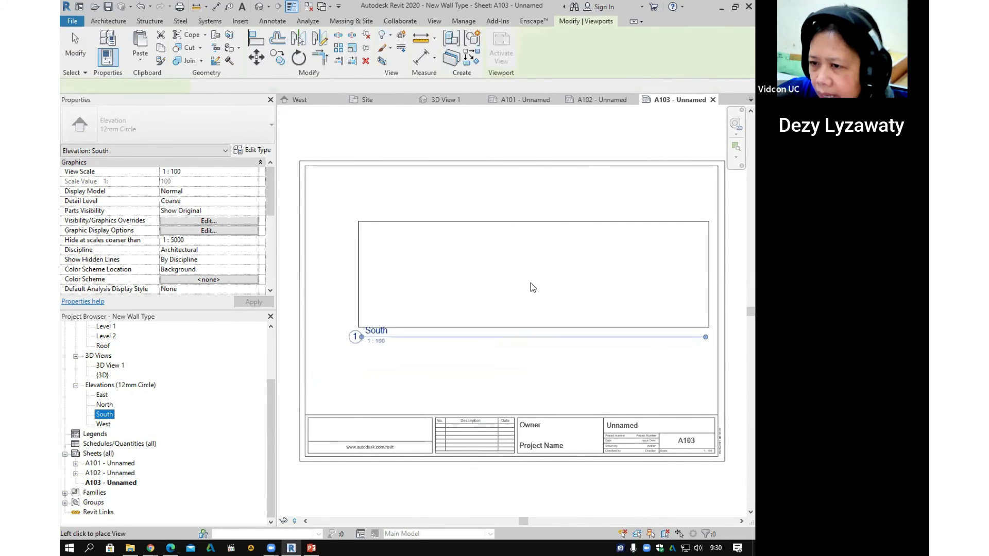
{"action": "left_click", "coordinate": [529, 285]}
{"action": "scroll", "coordinate": [530, 335], "scroll_direction": "down", "scroll_amount": 2}
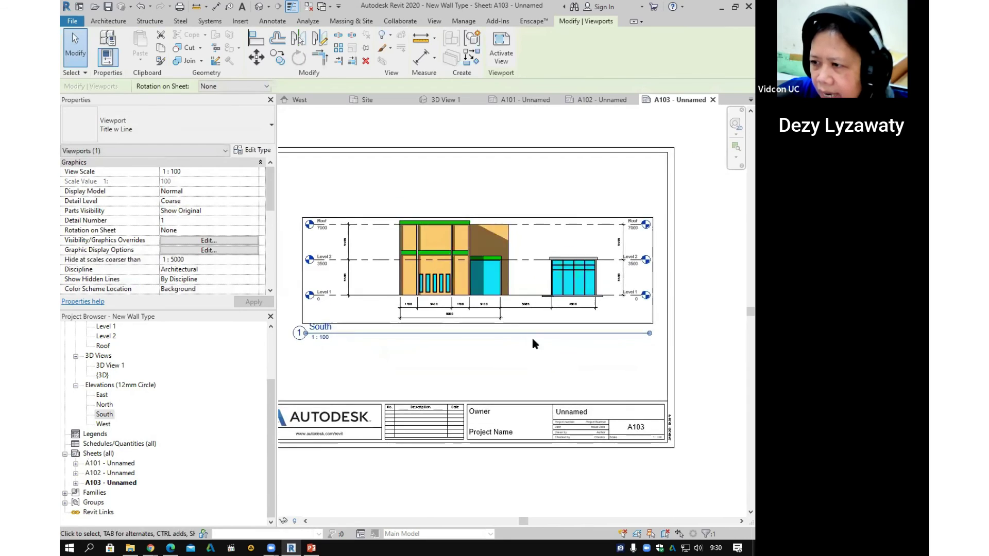
{"action": "left_click", "coordinate": [708, 391]}
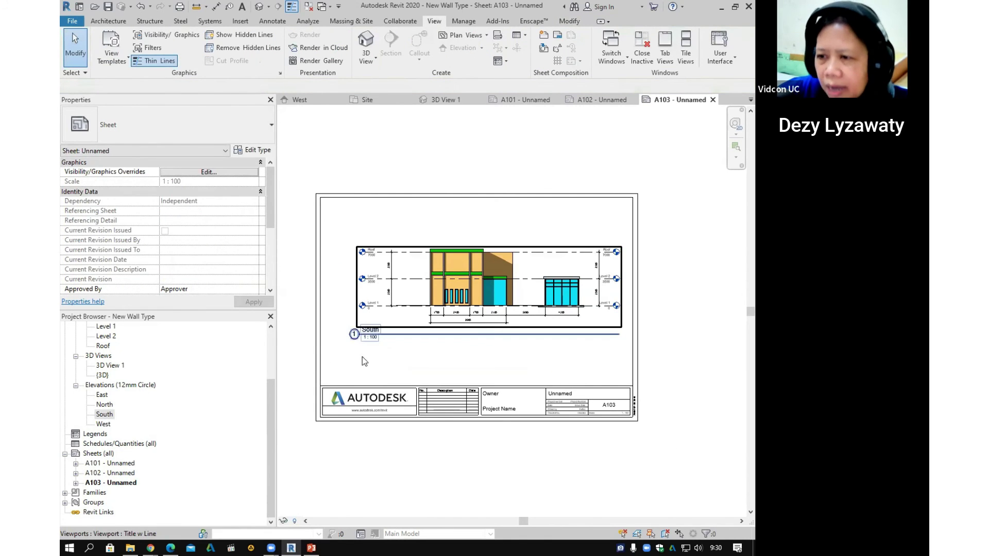
Step: Create a fourth new sheet with the A3 metric titleblock
{"action": "left_click", "coordinate": [105, 453]}
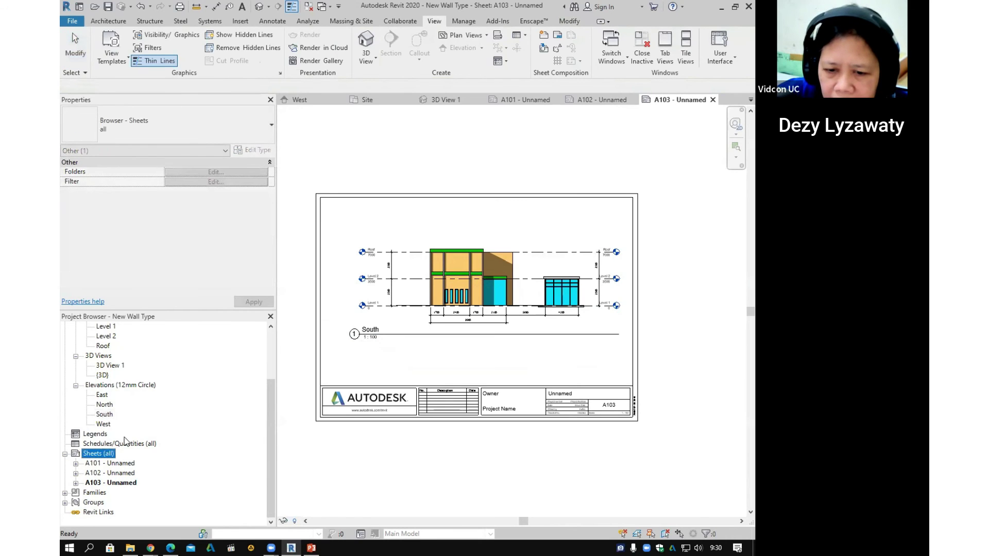
{"action": "right_click", "coordinate": [104, 454]}
{"action": "left_click", "coordinate": [147, 366]}
{"action": "left_click", "coordinate": [437, 396]}
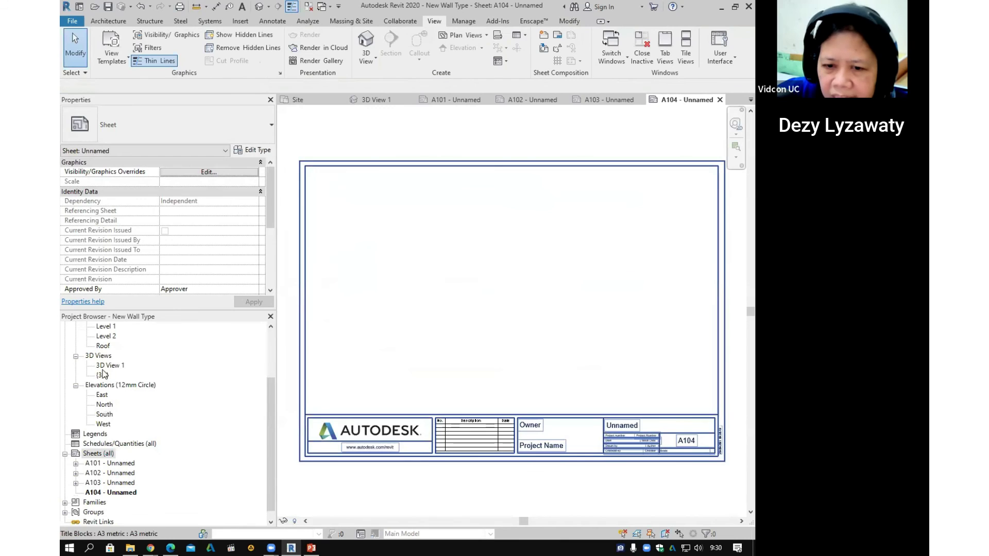
Step: Place the perspective view 3D View 1 in the upper middle of the A104 sheet
{"action": "left_click", "coordinate": [107, 365]}
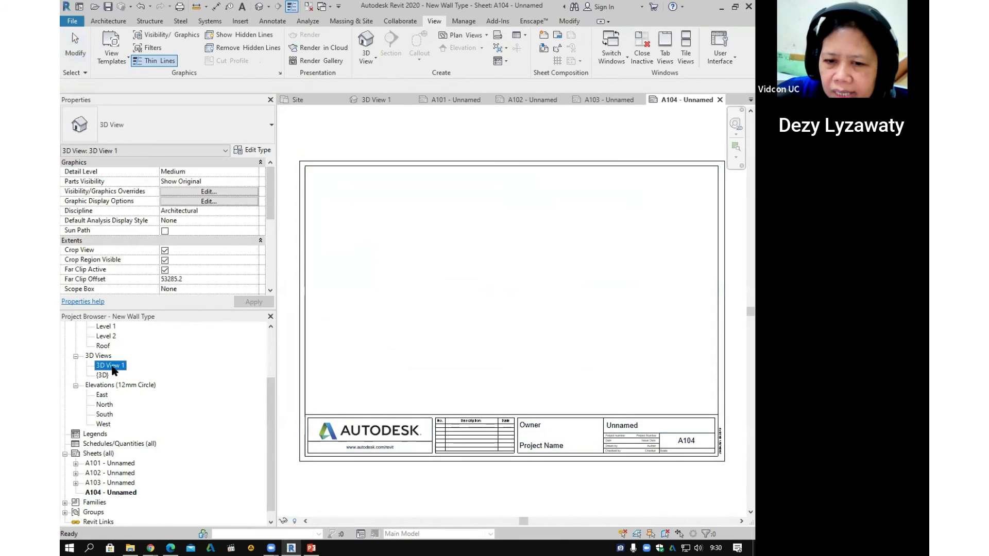
{"action": "left_click_drag", "start_coordinate": [107, 366], "coordinate": [524, 320]}
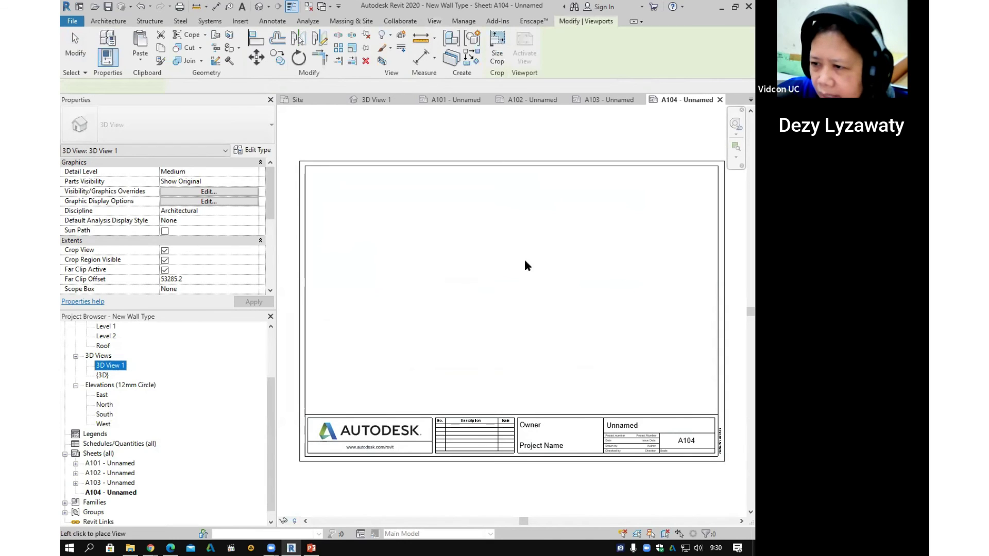
{"action": "left_click", "coordinate": [511, 225]}
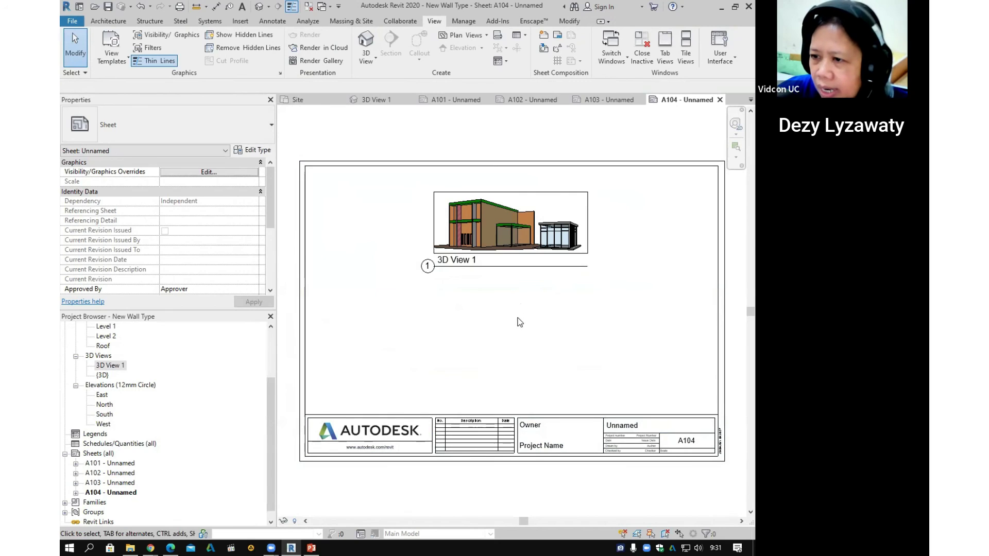
Step: Import the image 3D View 1.jpg from the DATA FILE WALL folder and place it below the 3D View 1 viewport
{"action": "left_click", "coordinate": [242, 23]}
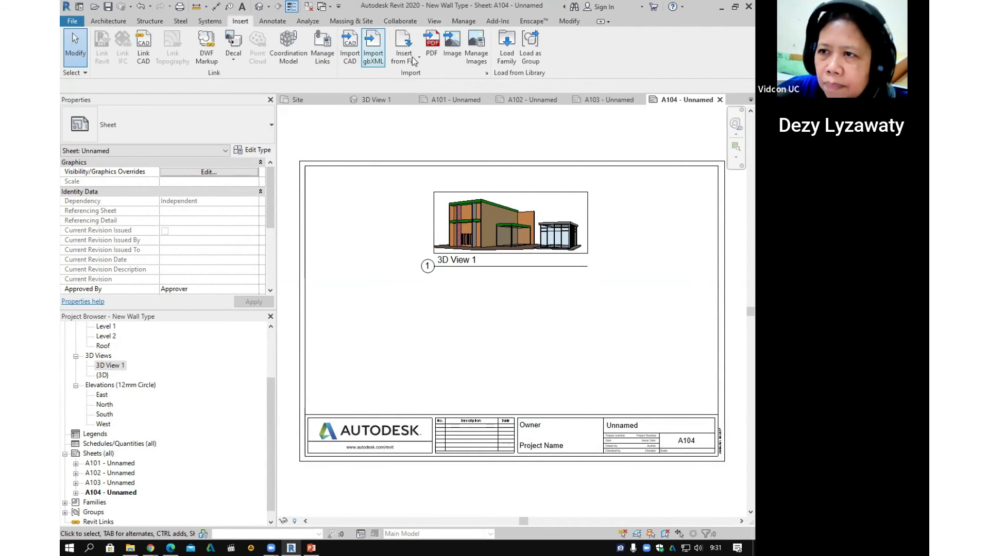
{"action": "left_click", "coordinate": [460, 56]}
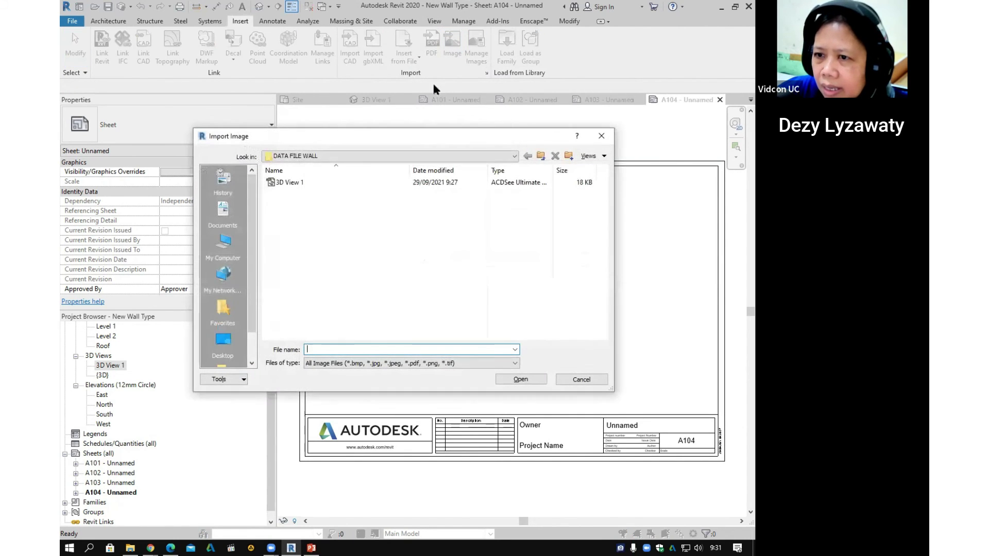
{"action": "left_click", "coordinate": [301, 189]}
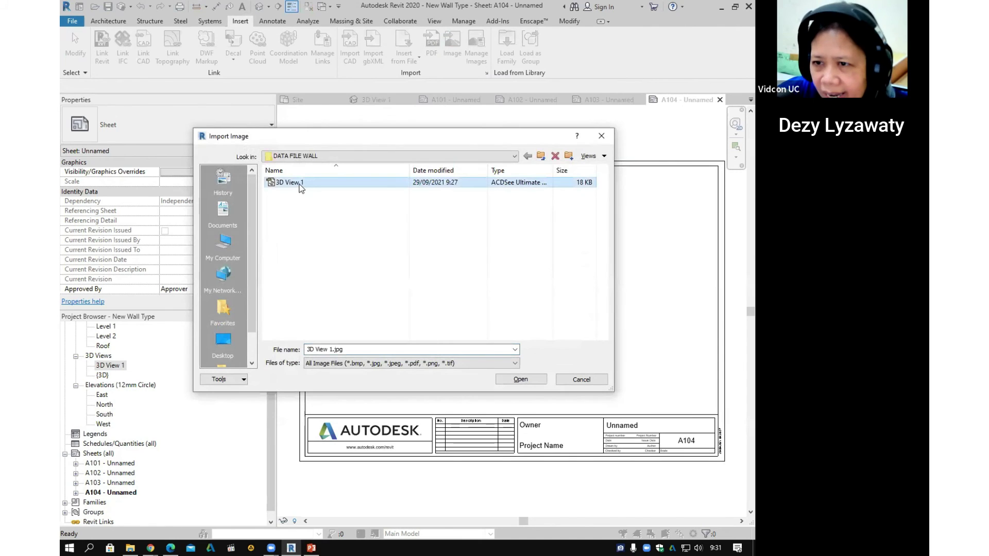
{"action": "left_click", "coordinate": [521, 379]}
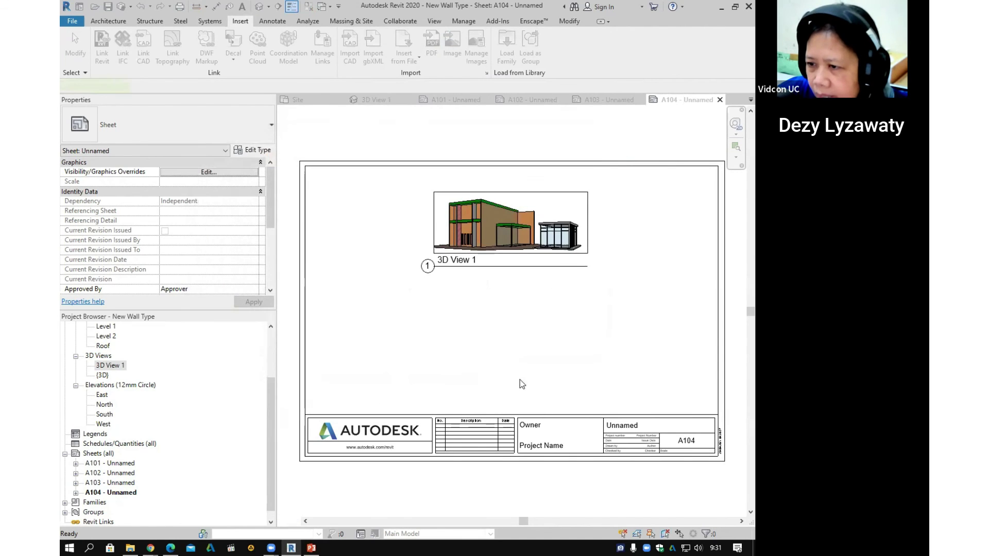
{"action": "left_click", "coordinate": [521, 331]}
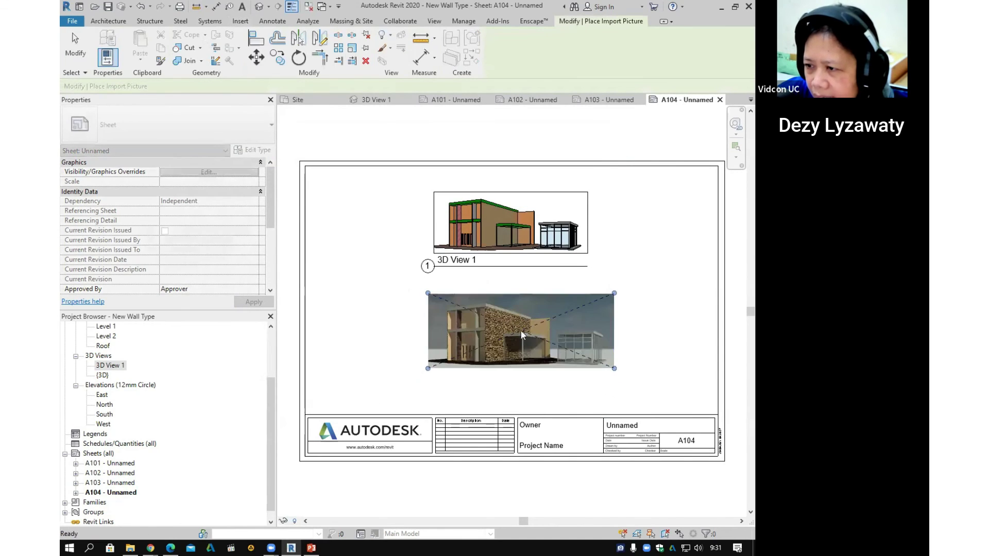
{"action": "left_click", "coordinate": [655, 373]}
Step: Enlarge the imported rendering from two opposite corners and shift it down toward the title block
{"action": "middle_click_drag", "start_coordinate": [592, 326], "coordinate": [558, 306]}
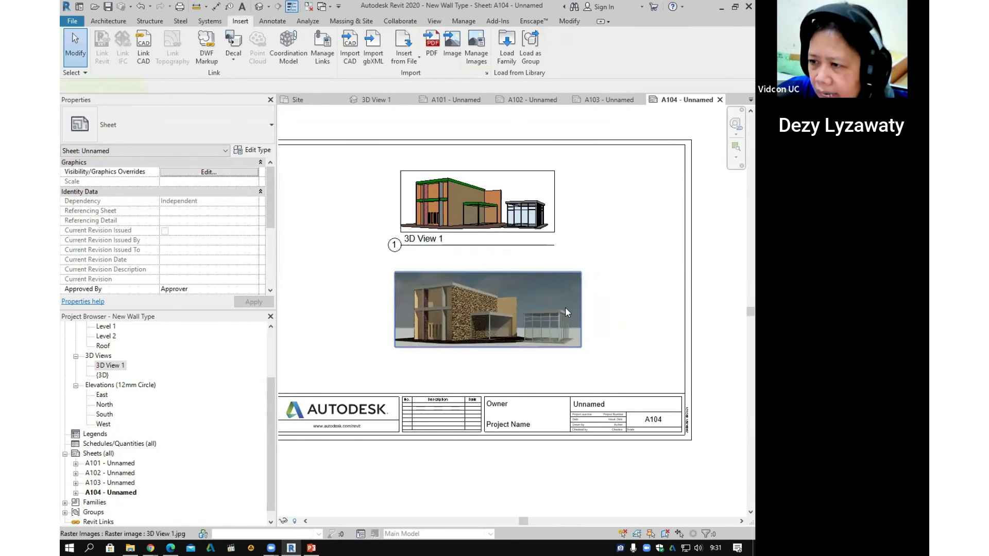
{"action": "left_click", "coordinate": [564, 307]}
{"action": "left_click_drag", "start_coordinate": [581, 346], "coordinate": [627, 366]}
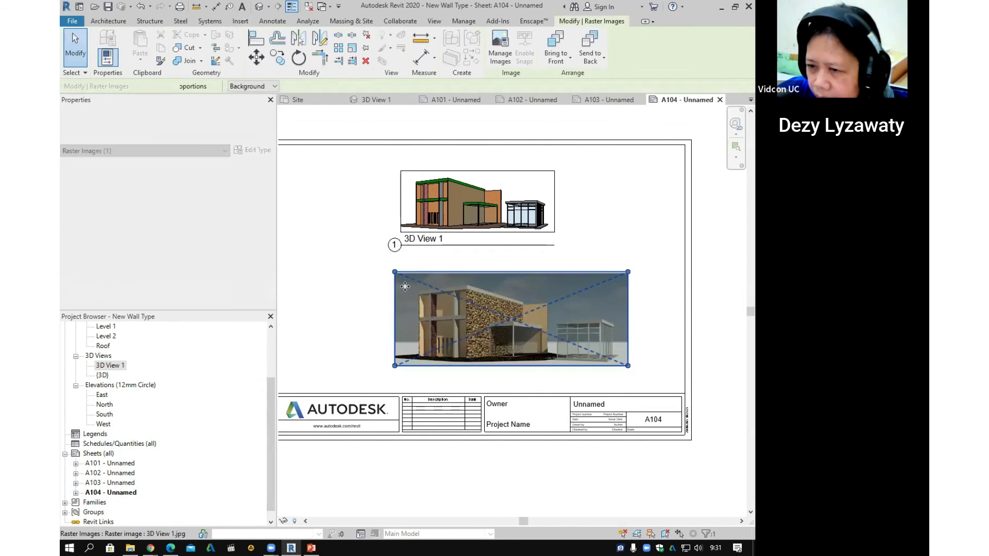
{"action": "left_click_drag", "start_coordinate": [394, 272], "coordinate": [336, 246]}
{"action": "scroll", "coordinate": [480, 312], "scroll_direction": "down", "scroll_amount": 2}
{"action": "left_click_drag", "start_coordinate": [480, 312], "coordinate": [476, 326]}
{"action": "left_click", "coordinate": [532, 239]}
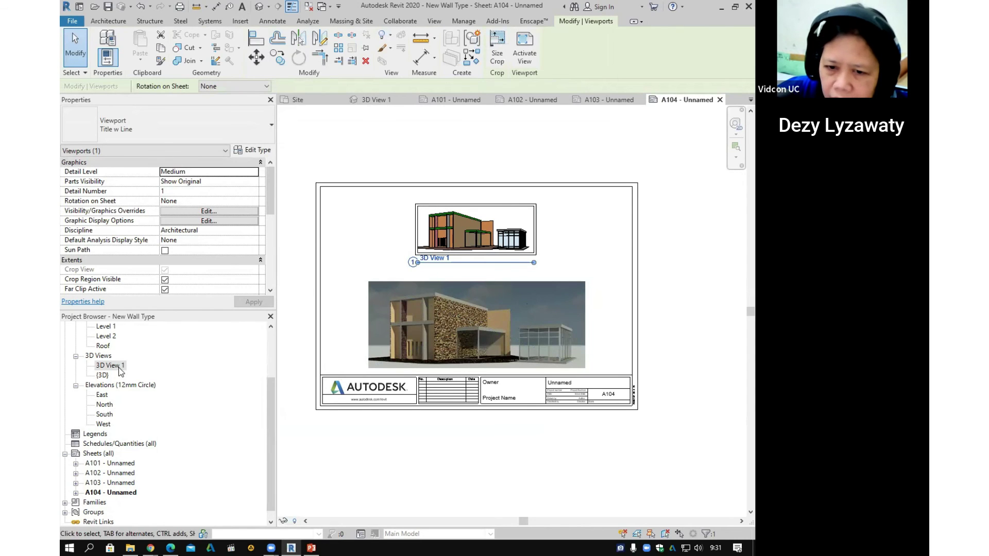
Step: Fine-tune the rendering's size and position so it sits centred between the 3D View 1 title and the title block
{"action": "left_click", "coordinate": [596, 283]}
{"action": "left_click", "coordinate": [585, 283]}
{"action": "mouse_move", "coordinate": [586, 281]}
{"action": "left_mouse_down"}
{"action": "mouse_move", "coordinate": [665, 278]}
{"action": "mouse_move", "coordinate": [596, 275]}
{"action": "left_mouse_up"}
{"action": "left_click_drag", "start_coordinate": [532, 297], "coordinate": [526, 291]}
{"action": "left_click", "coordinate": [660, 329]}
{"action": "left_click", "coordinate": [502, 249]}
{"action": "left_click", "coordinate": [586, 276]}
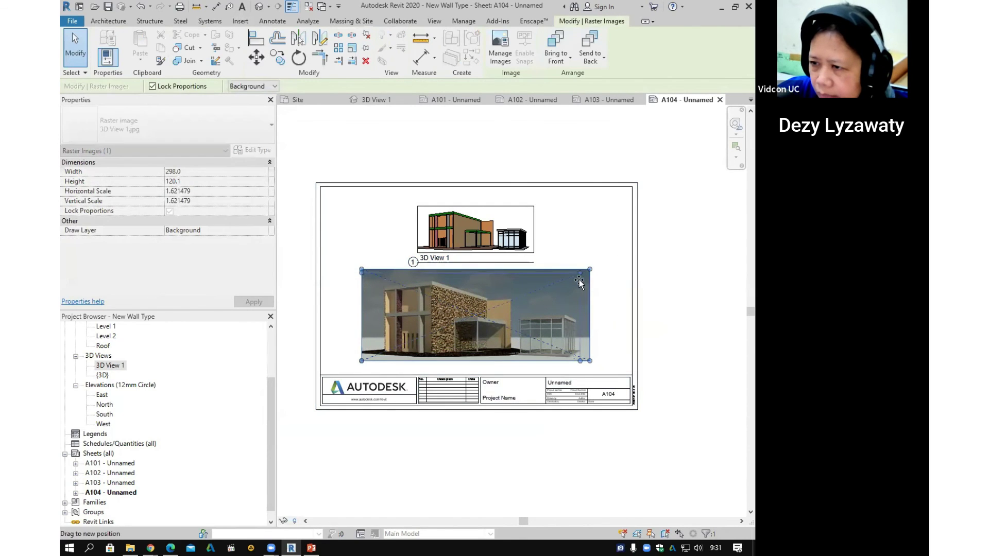
{"action": "left_click_drag", "start_coordinate": [579, 280], "coordinate": [575, 281]}
{"action": "left_click_drag", "start_coordinate": [522, 305], "coordinate": [535, 308]}
Step: Resize the 3D View 1 viewport's crop region on sheet A104 to a 200 mm width, scaling with locked proportions
{"action": "left_click", "coordinate": [508, 247]}
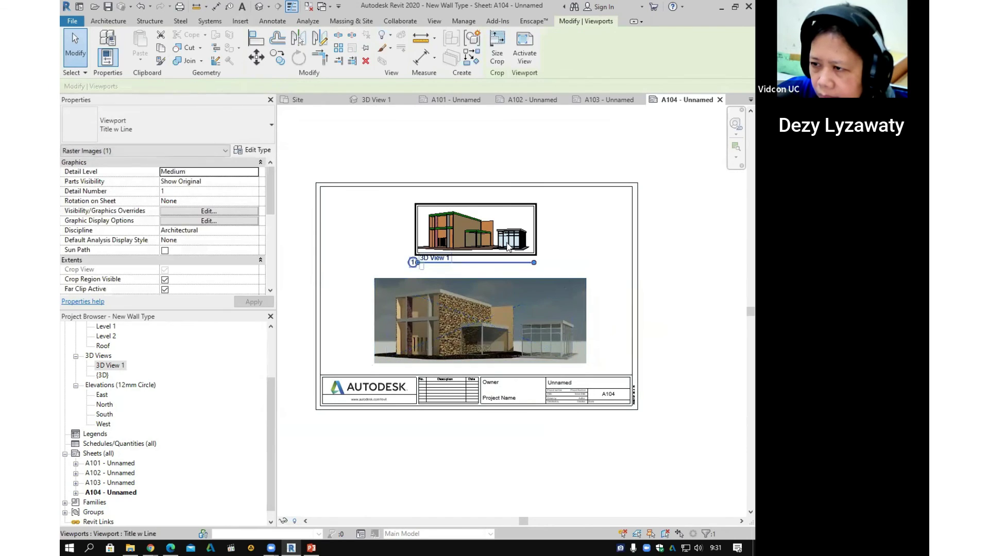
{"action": "left_click", "coordinate": [506, 241]}
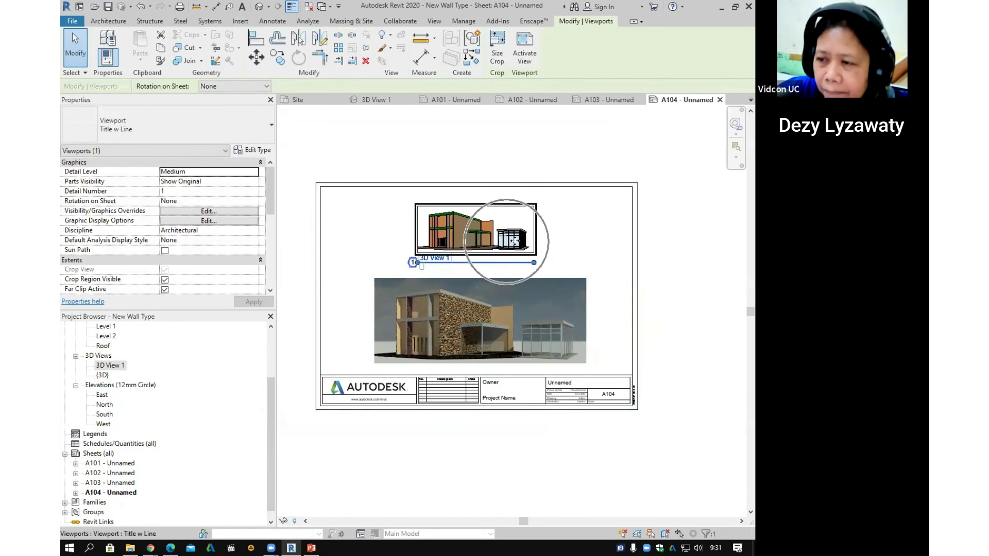
{"action": "left_click", "coordinate": [538, 230]}
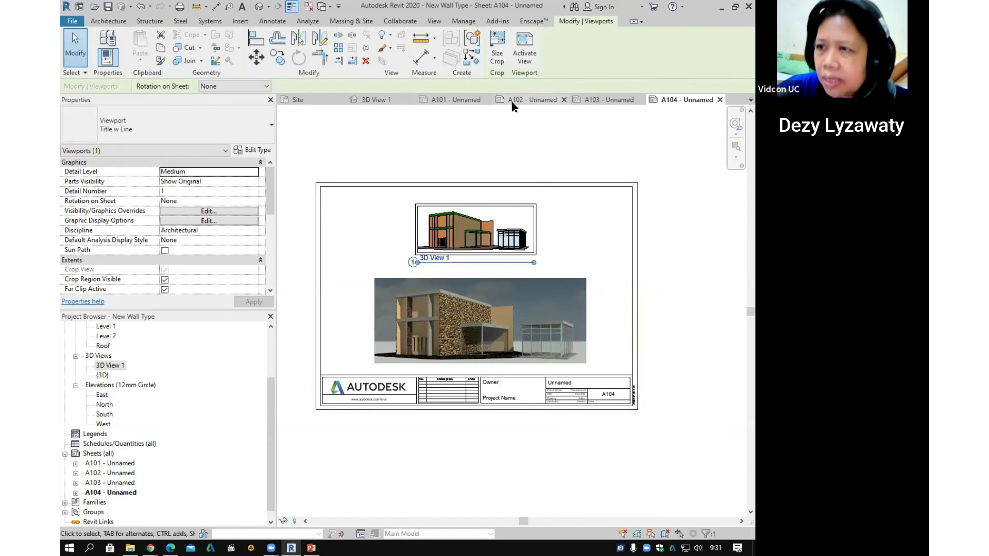
{"action": "left_click", "coordinate": [497, 59]}
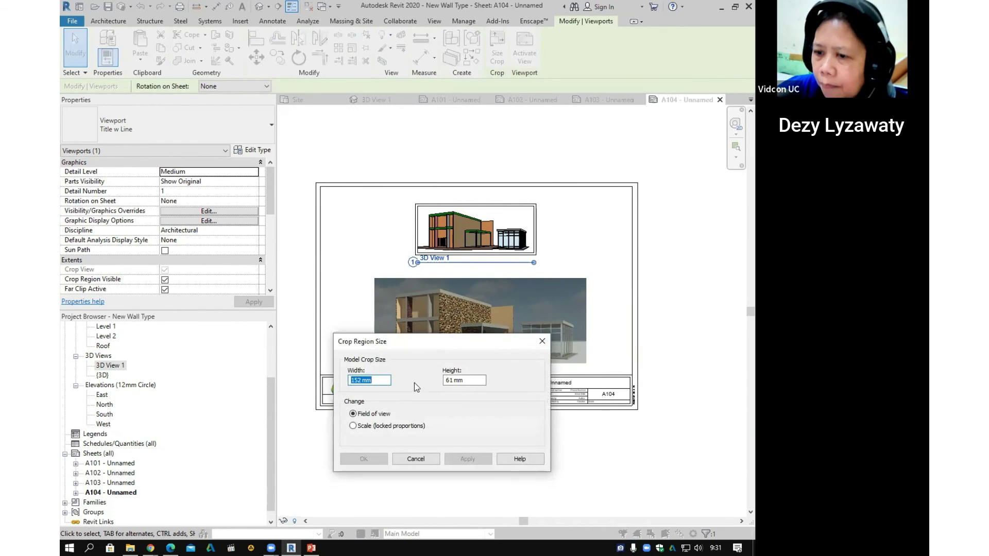
{"action": "left_click_drag", "start_coordinate": [454, 335], "coordinate": [453, 240]}
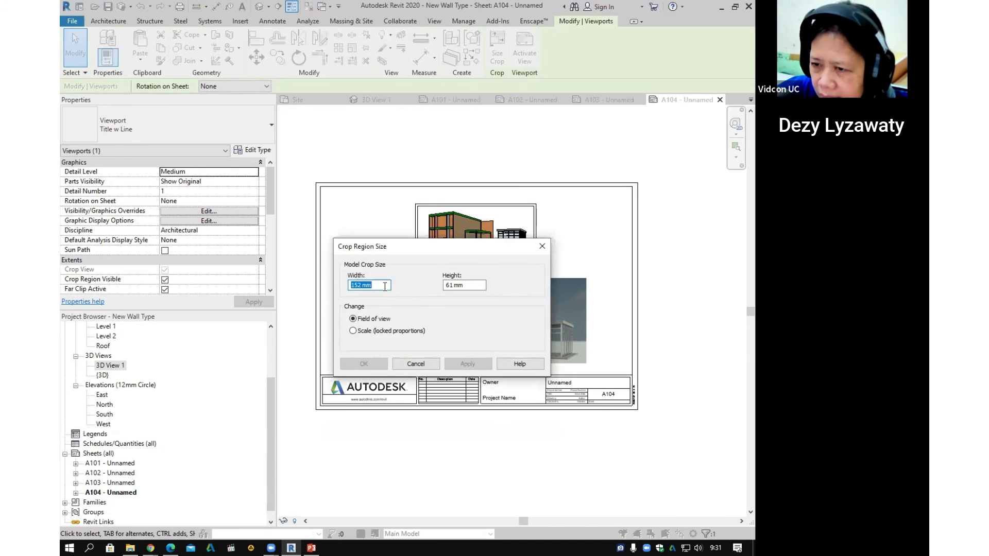
{"action": "left_click", "coordinate": [367, 332]}
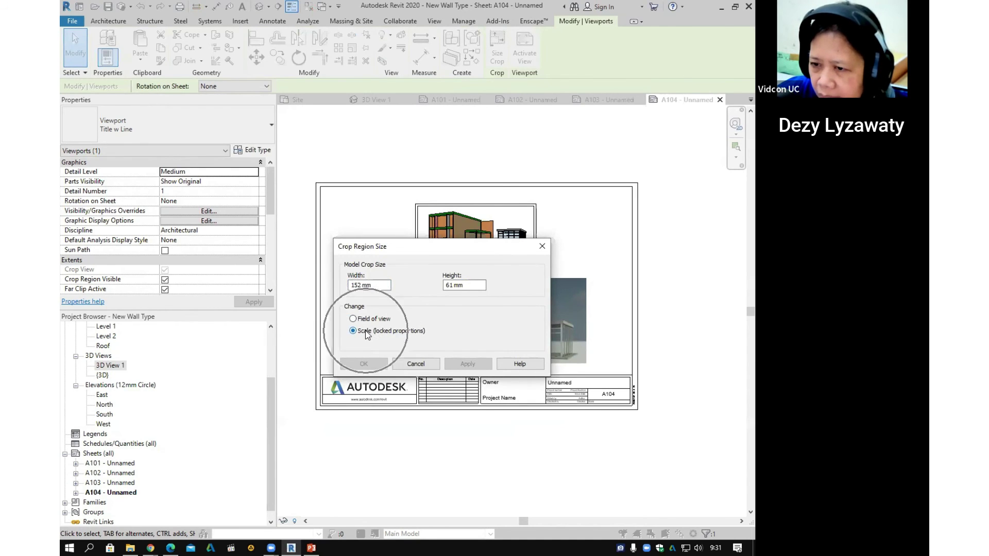
{"action": "left_click", "coordinate": [379, 287]}
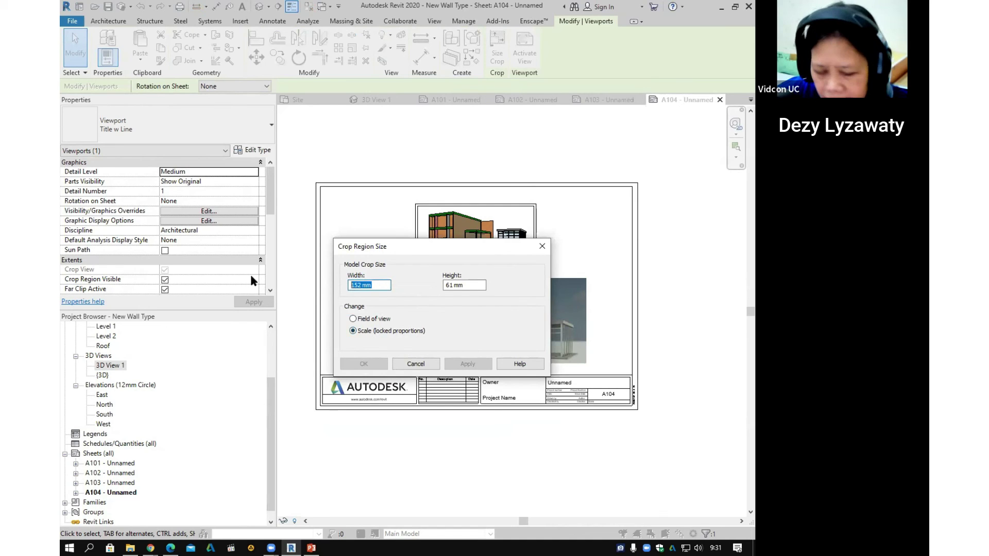
{"action": "type", "text": "200"}
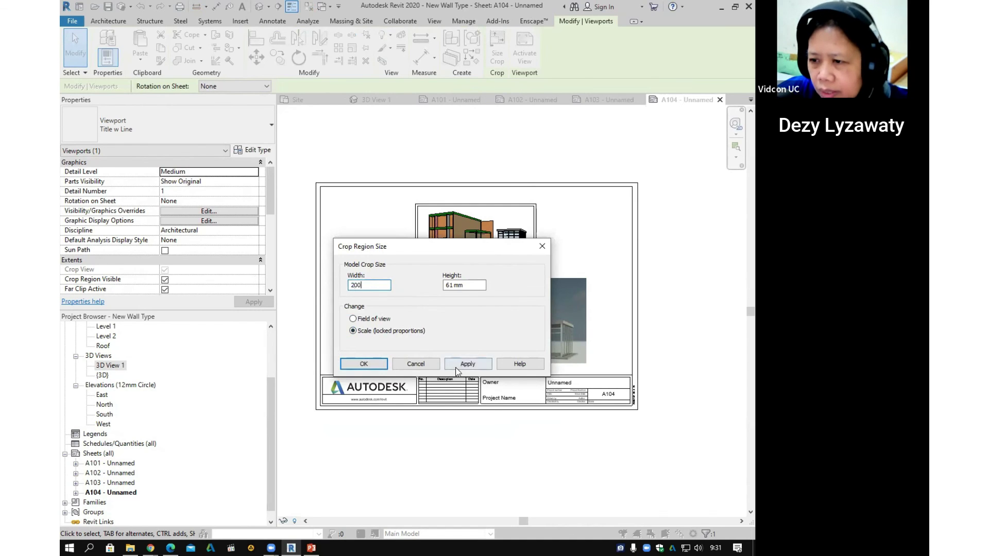
{"action": "left_click", "coordinate": [458, 366]}
{"action": "left_click", "coordinate": [363, 364]}
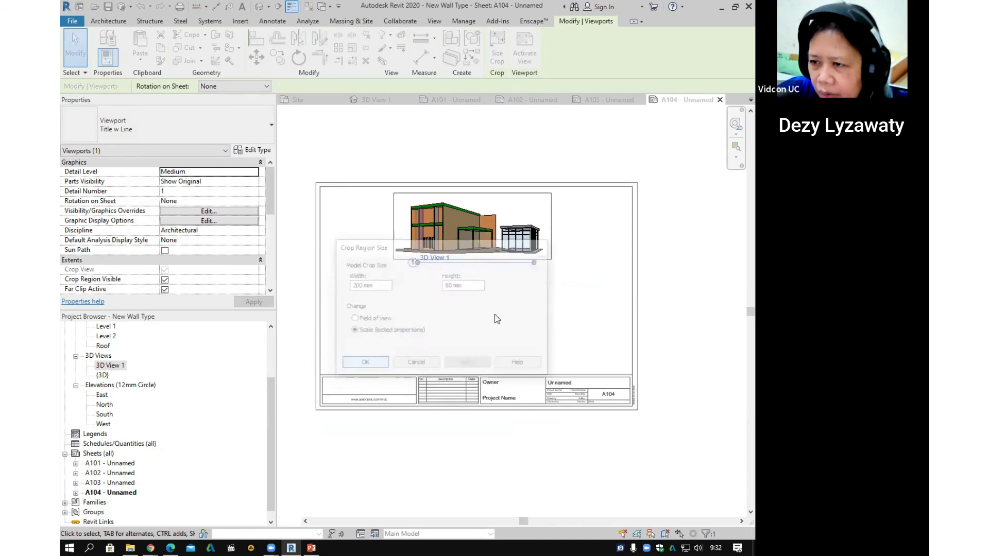
Step: Move the 3D View 1 title left and slightly down into the gap between the enlarged viewport and the rendering
{"action": "left_click", "coordinate": [564, 255]}
{"action": "left_click", "coordinate": [515, 264]}
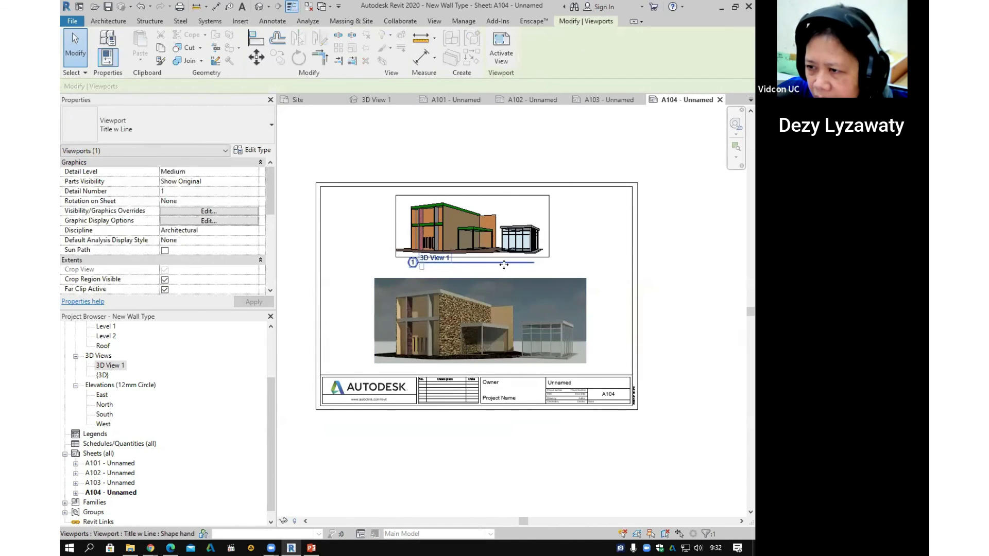
{"action": "left_click_drag", "start_coordinate": [497, 266], "coordinate": [437, 272]}
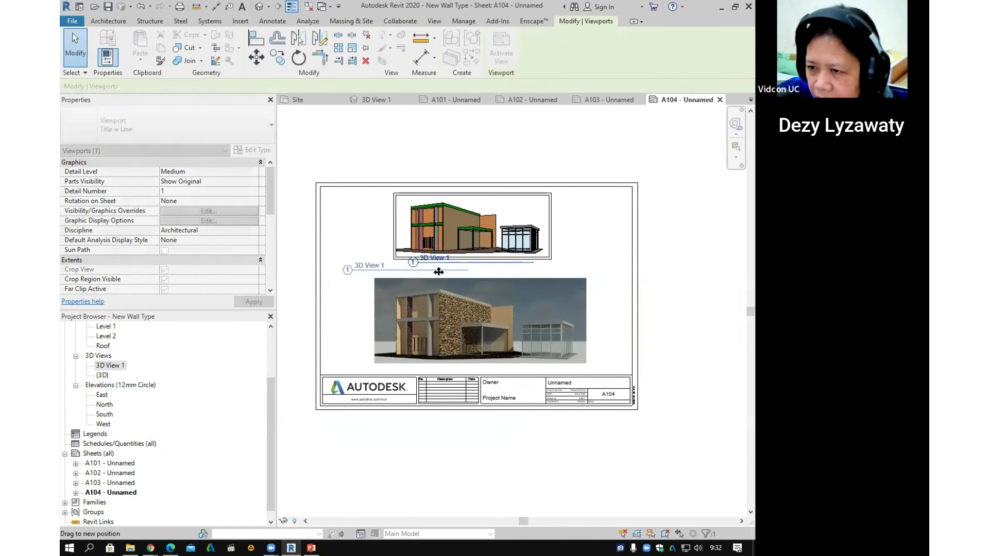
{"action": "left_click", "coordinate": [685, 359]}
Step: Review the layouts of sheets A101, A102, A103 and A104 one after another
{"action": "scroll", "coordinate": [107, 476], "scroll_direction": "down", "scroll_amount": 1}
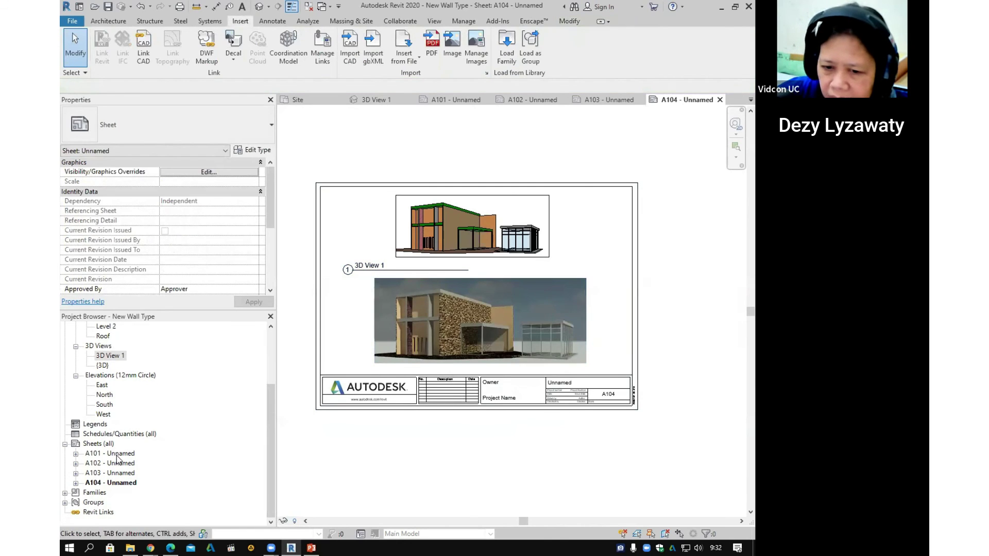
{"action": "double_click", "coordinate": [118, 456]}
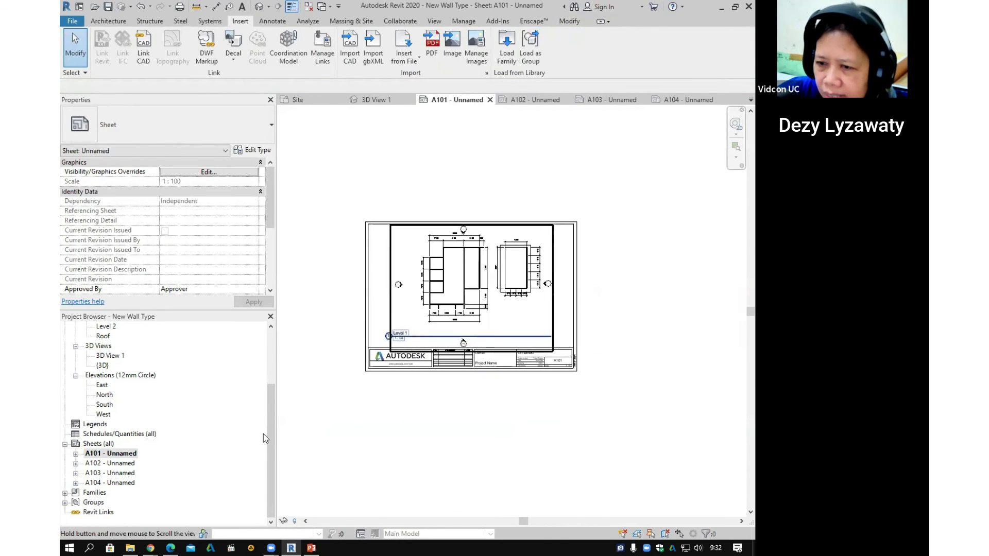
{"action": "left_click", "coordinate": [118, 463]}
{"action": "double_click", "coordinate": [119, 464]}
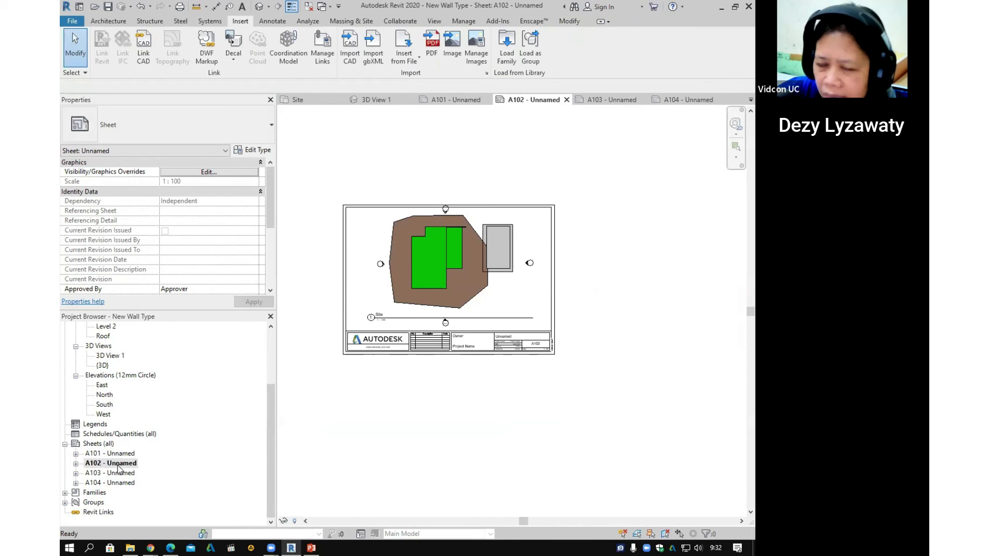
{"action": "double_click", "coordinate": [118, 474]}
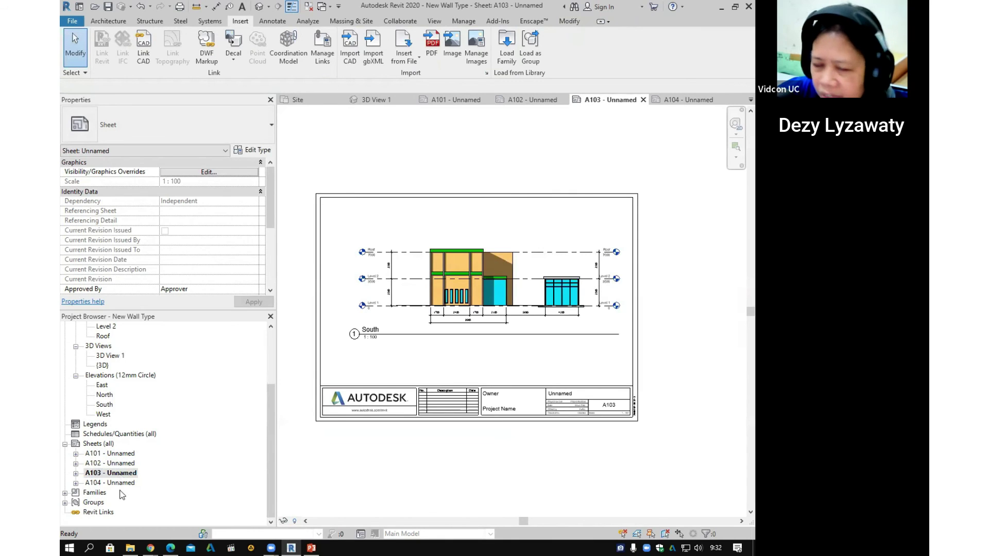
{"action": "double_click", "coordinate": [119, 483]}
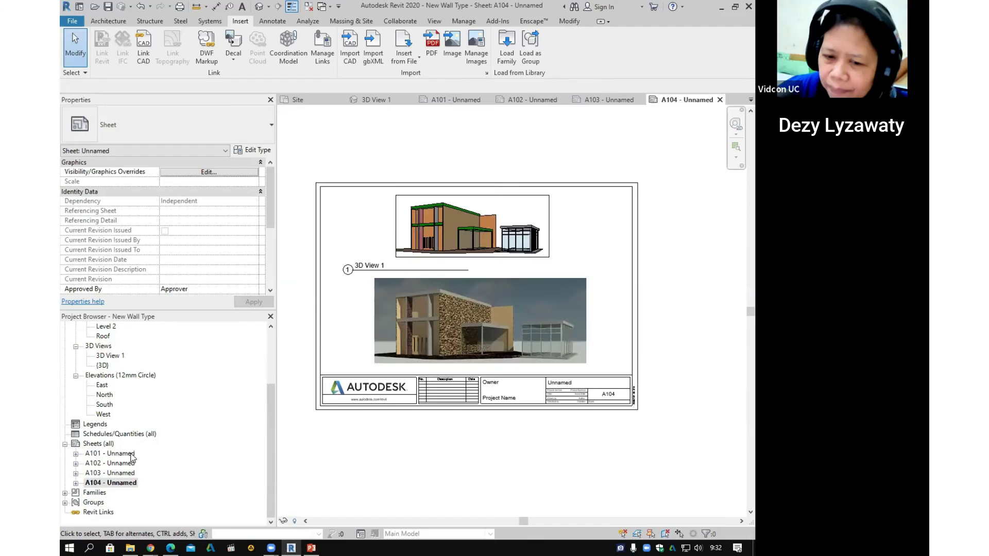
Step: Open sheet A101 and start exporting it as an image
{"action": "double_click", "coordinate": [111, 453]}
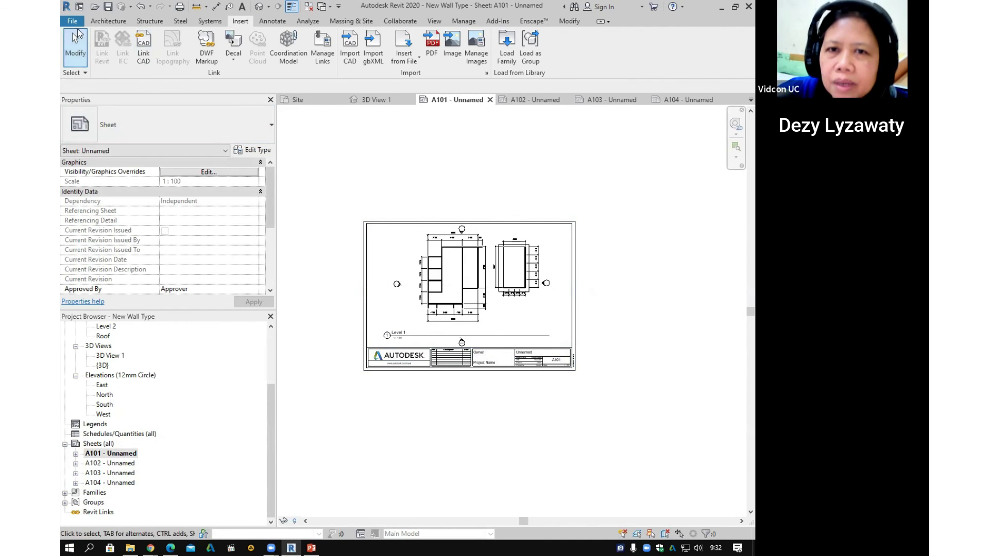
{"action": "left_click", "coordinate": [125, 459]}
{"action": "left_click", "coordinate": [124, 458], "text": "ctrl"}
{"action": "left_click", "coordinate": [124, 462]}
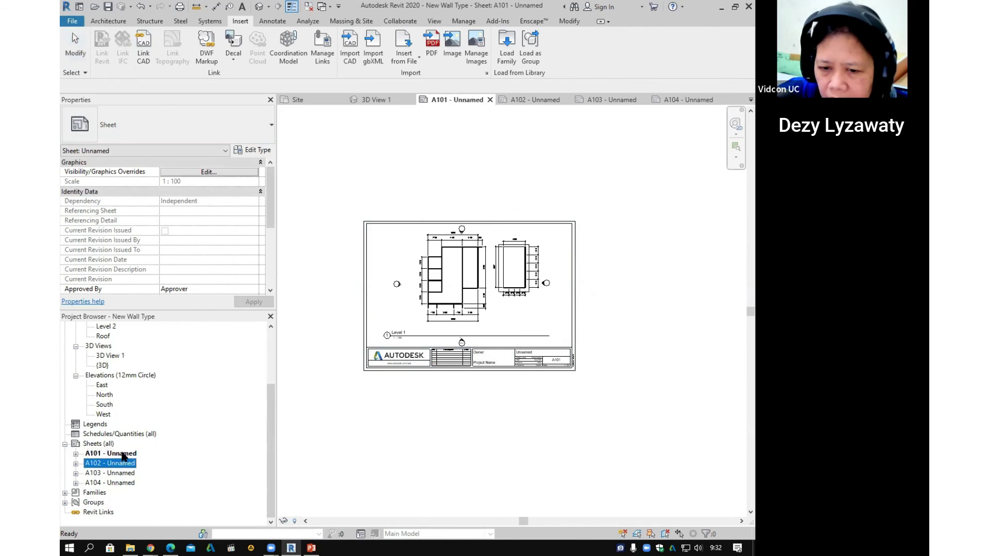
{"action": "double_click", "coordinate": [122, 456]}
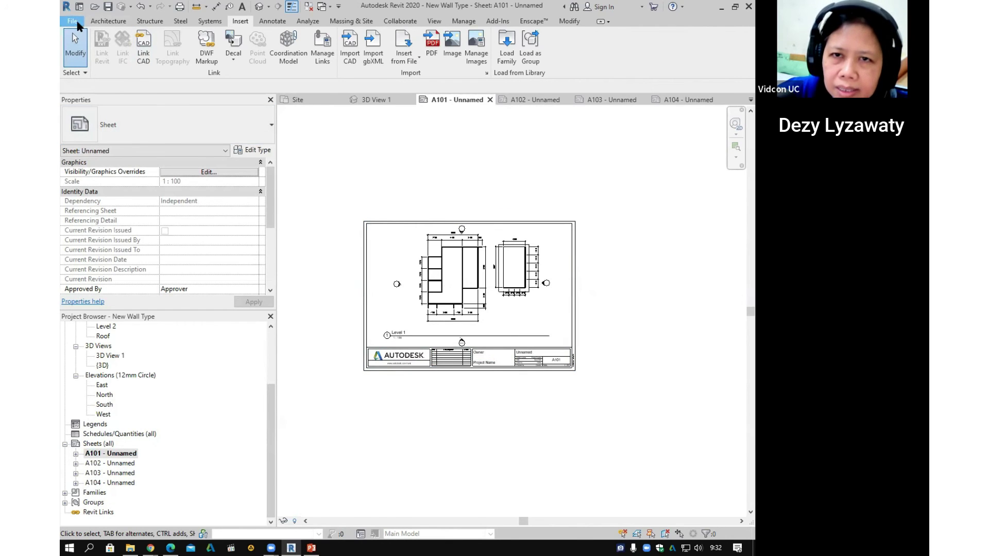
{"action": "left_click", "coordinate": [77, 24]}
{"action": "mouse_move", "coordinate": [128, 181]}
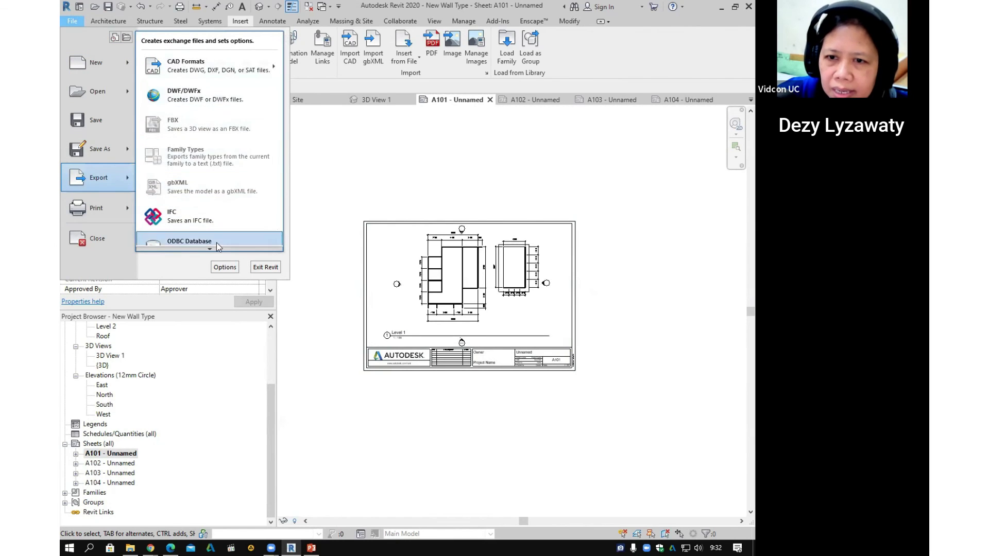
{"action": "mouse_move", "coordinate": [236, 76]}
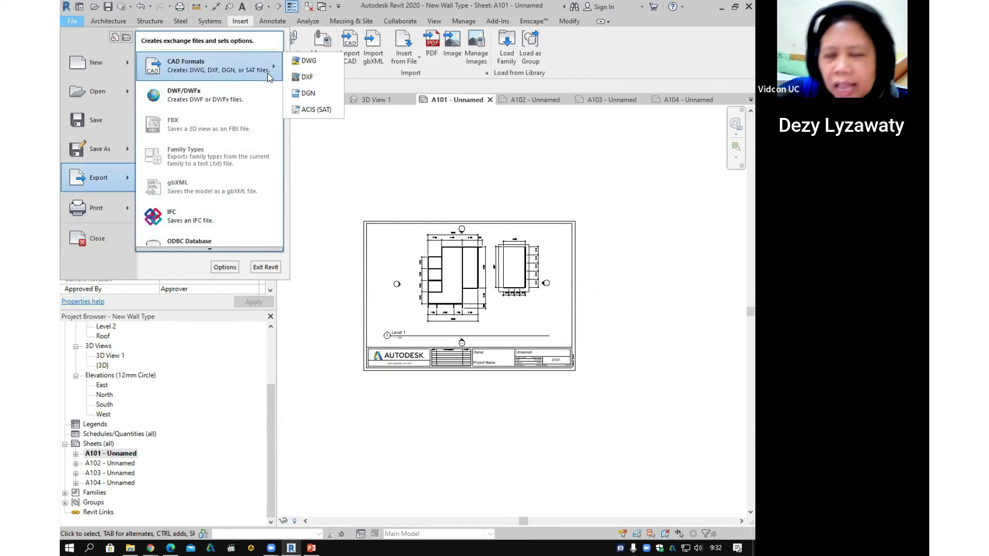
{"action": "mouse_move", "coordinate": [210, 252]}
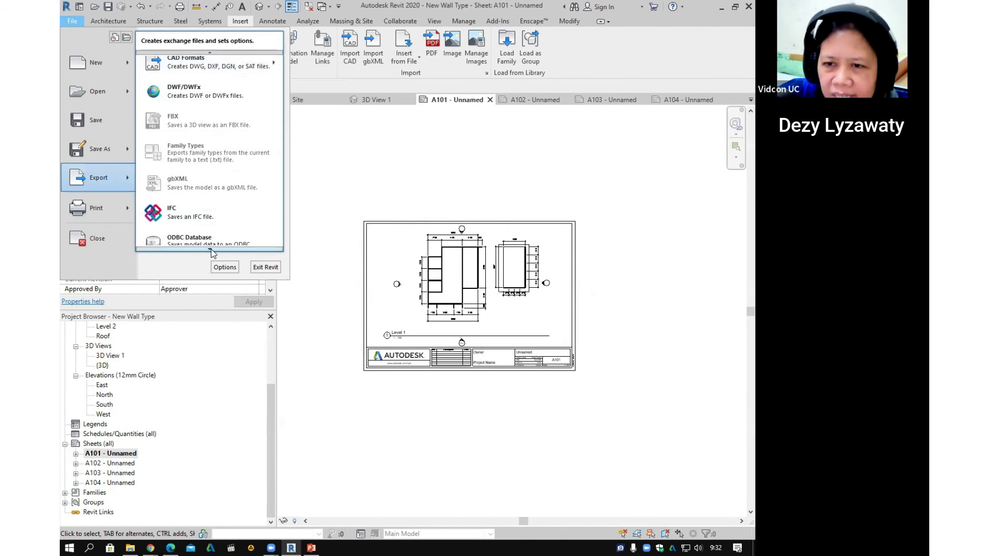
{"action": "mouse_move", "coordinate": [210, 191]}
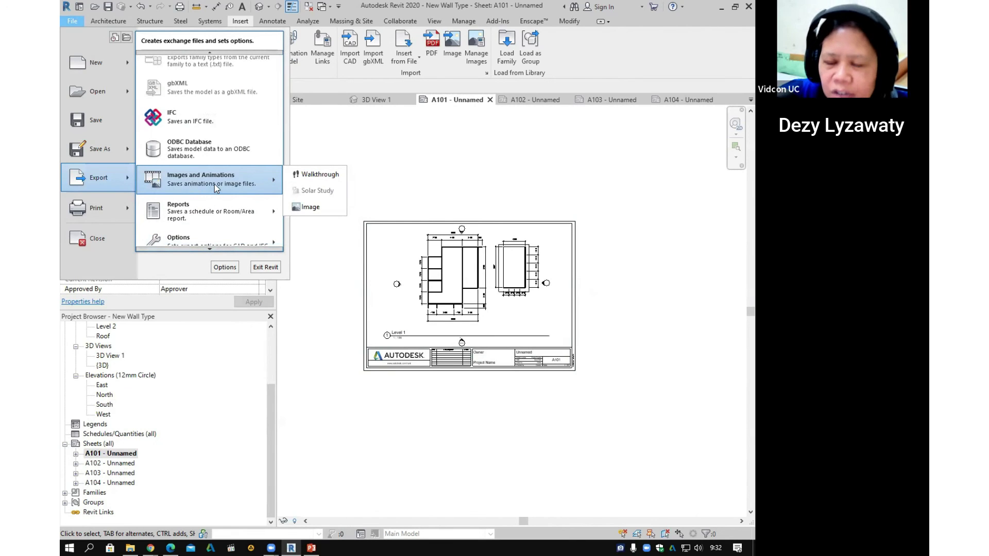
{"action": "left_click", "coordinate": [318, 208]}
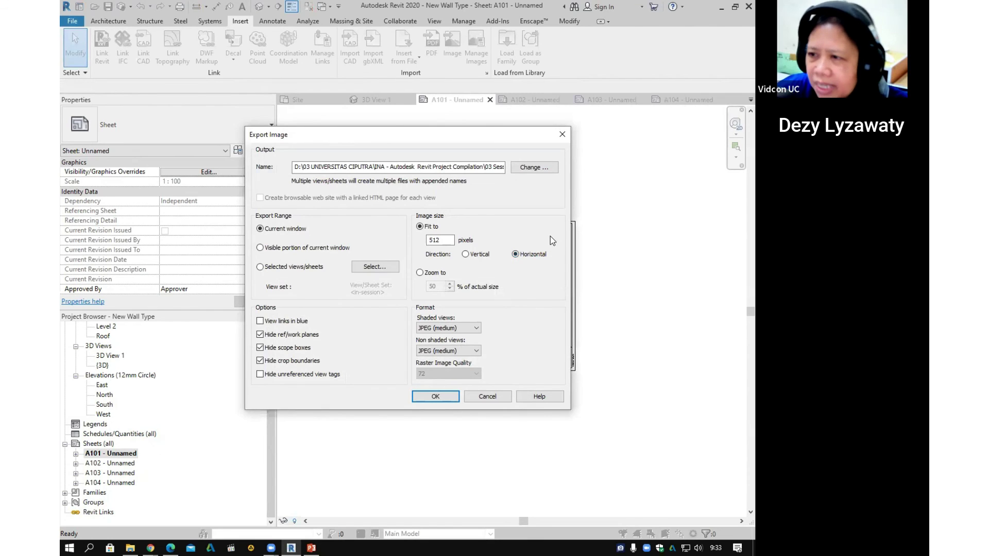
Step: Set the export image size to 100% of actual size and the raster image quality to 150
{"action": "left_click", "coordinate": [434, 274]}
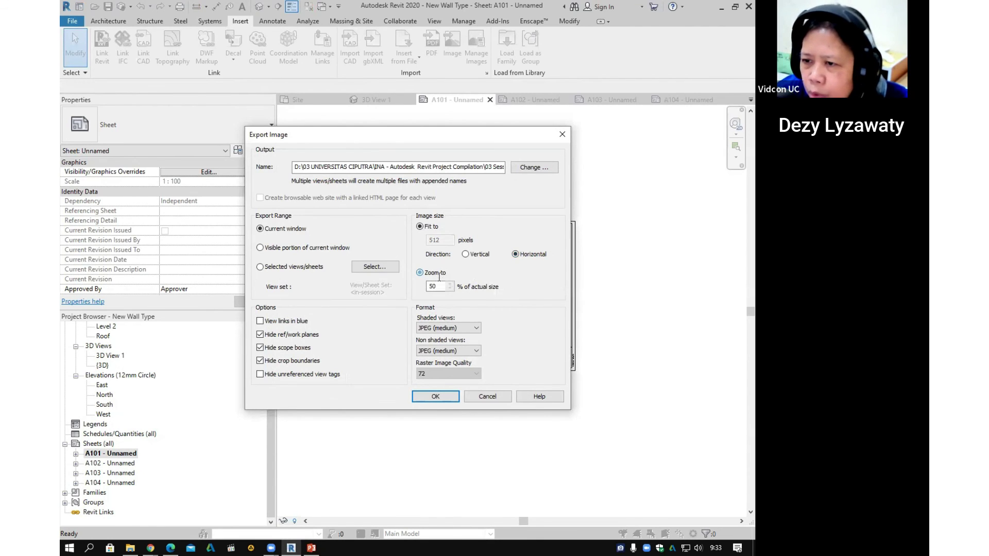
{"action": "type", "text": "100"}
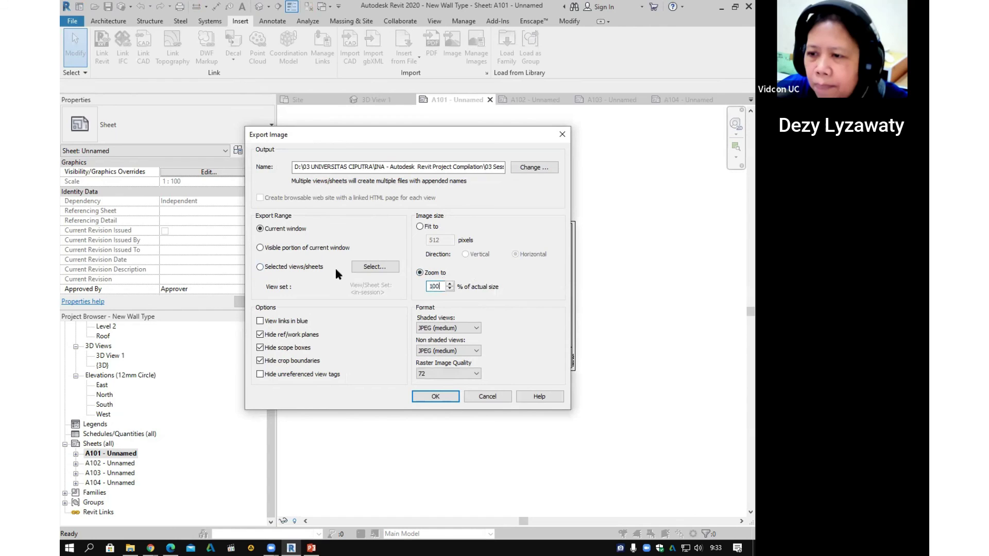
{"action": "left_click", "coordinate": [453, 375]}
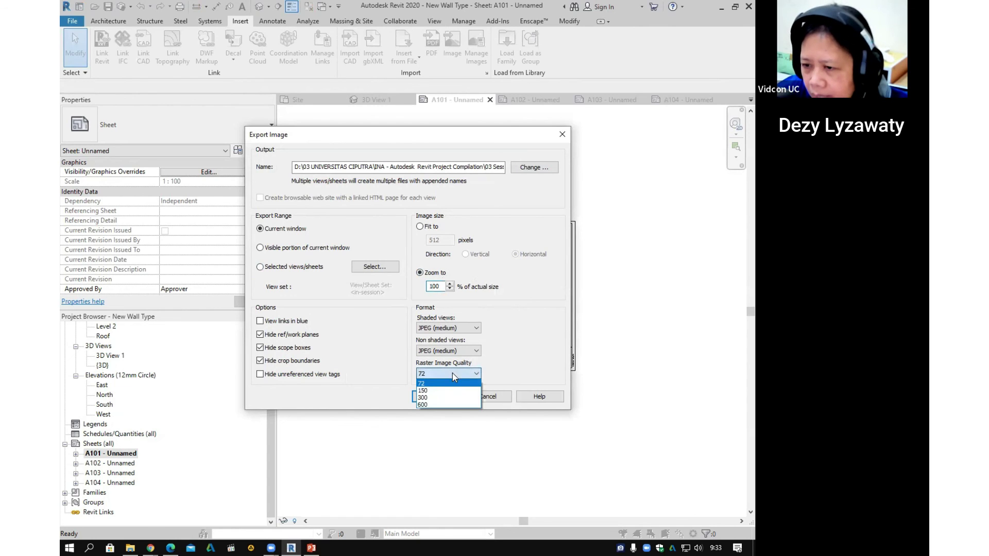
{"action": "left_click", "coordinate": [444, 390]}
{"action": "left_click", "coordinate": [455, 375]}
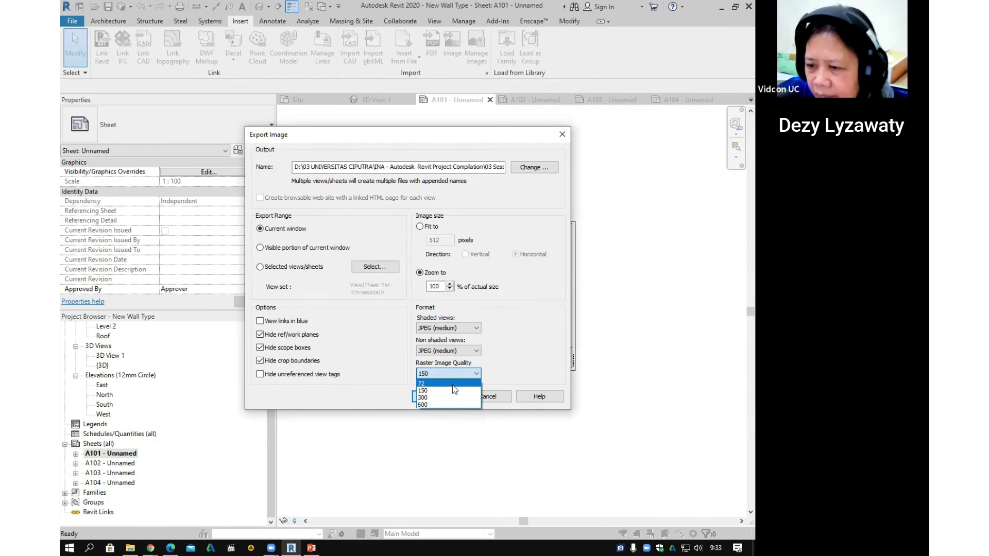
{"action": "left_click", "coordinate": [458, 376]}
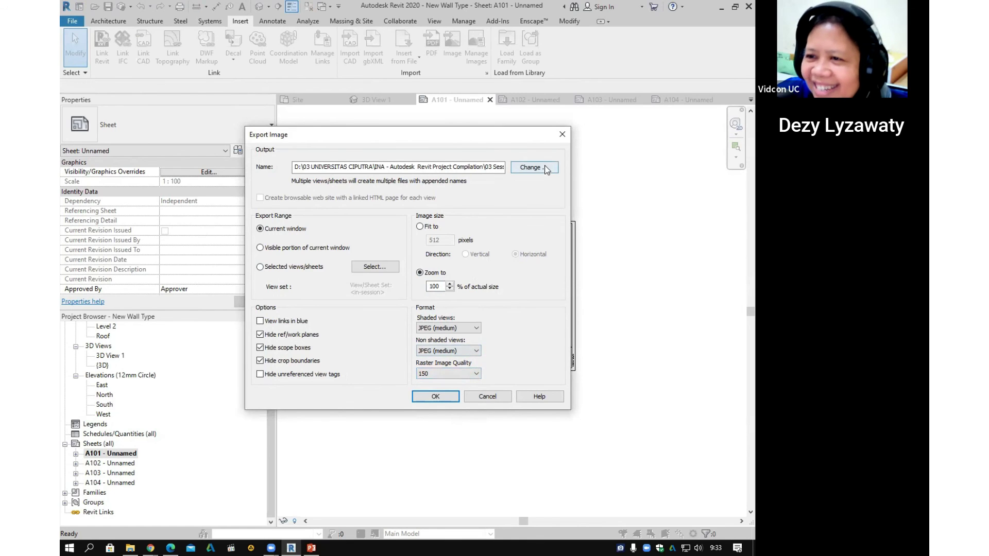
Step: Name the output file denah 1 and export the A101 sheet image
{"action": "left_click", "coordinate": [529, 167]}
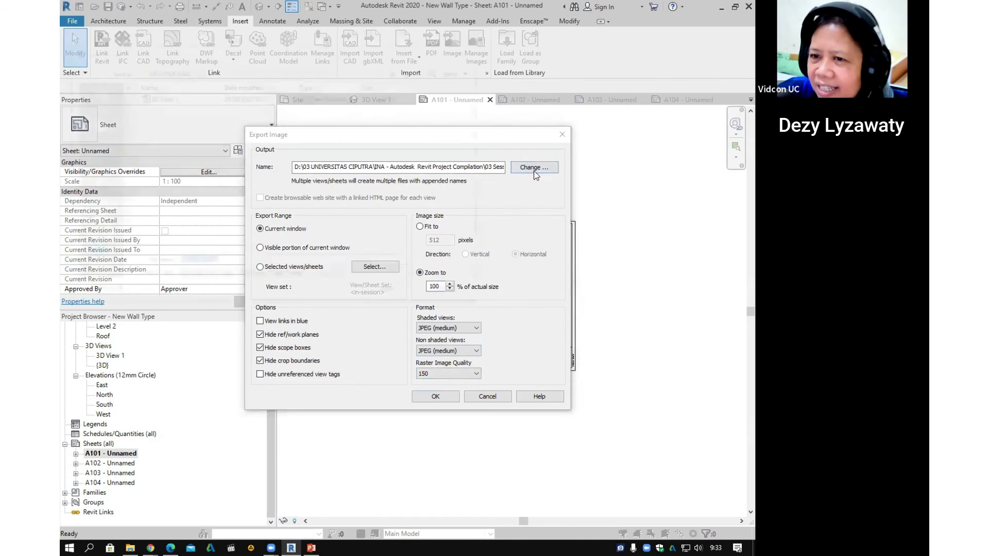
{"action": "left_click_drag", "start_coordinate": [239, 265], "coordinate": [159, 267]}
{"action": "type", "text": "denah 1"}
{"action": "key", "text": "Return"}
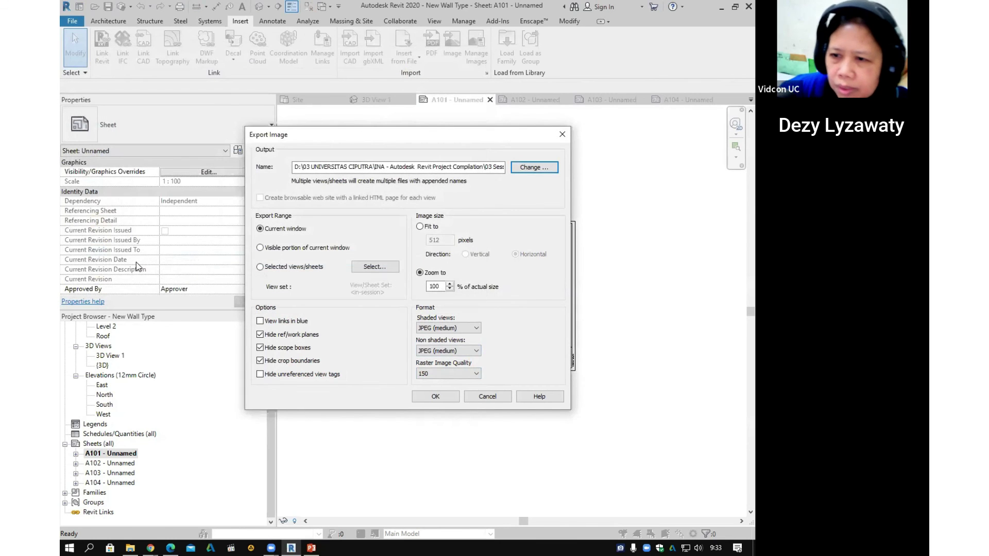
{"action": "left_click", "coordinate": [426, 395]}
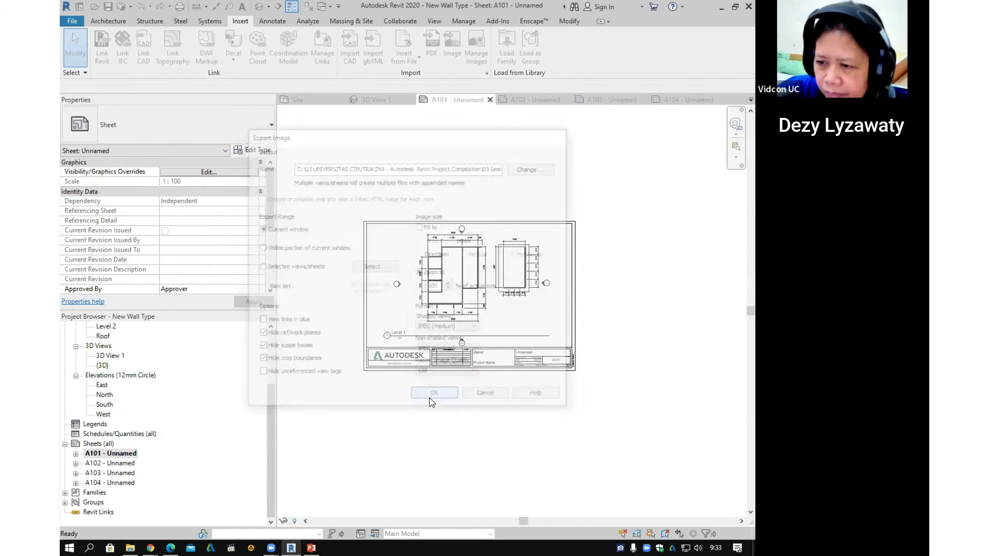
Step: Open sheet A102 and start exporting it as an image
{"action": "double_click", "coordinate": [121, 464]}
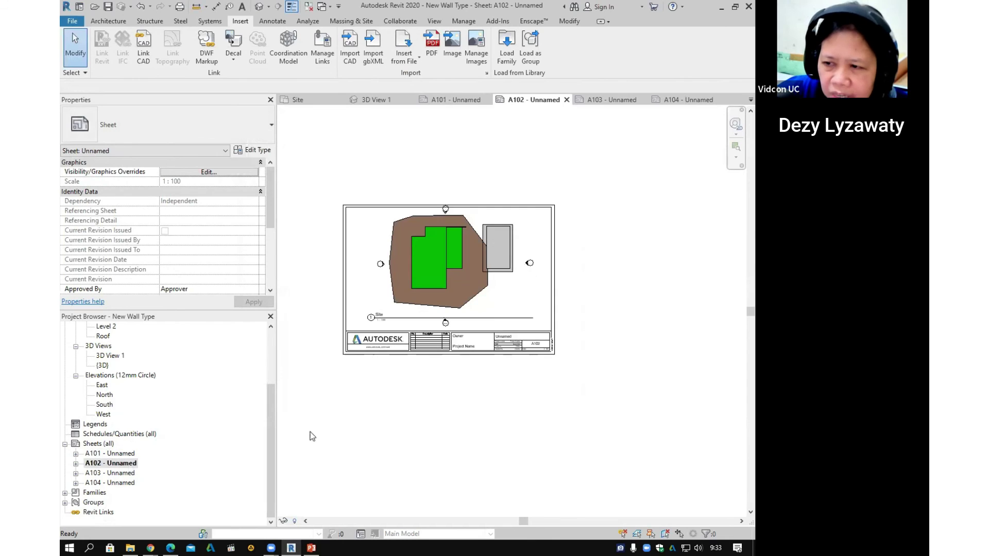
{"action": "left_click", "coordinate": [77, 23]}
{"action": "mouse_move", "coordinate": [132, 180]}
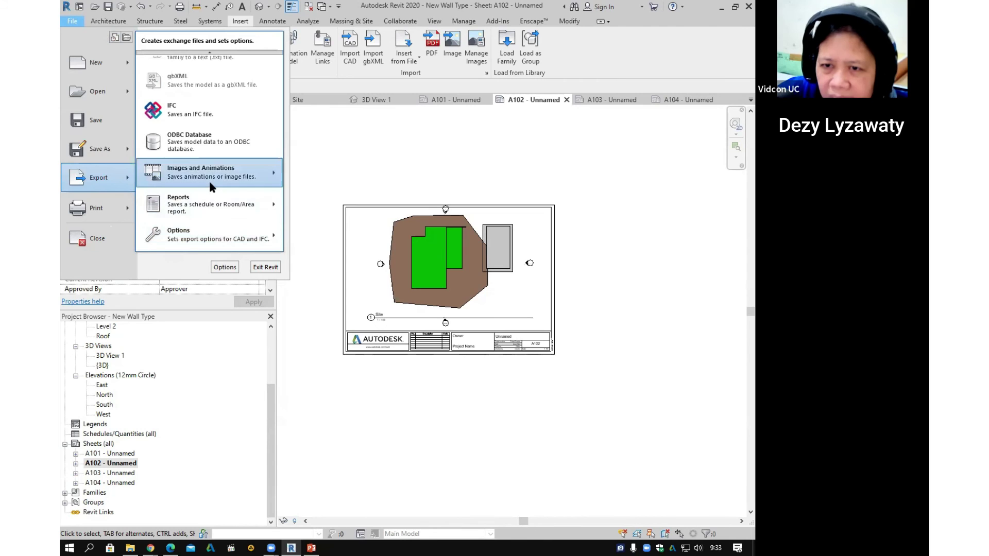
{"action": "mouse_move", "coordinate": [210, 181]}
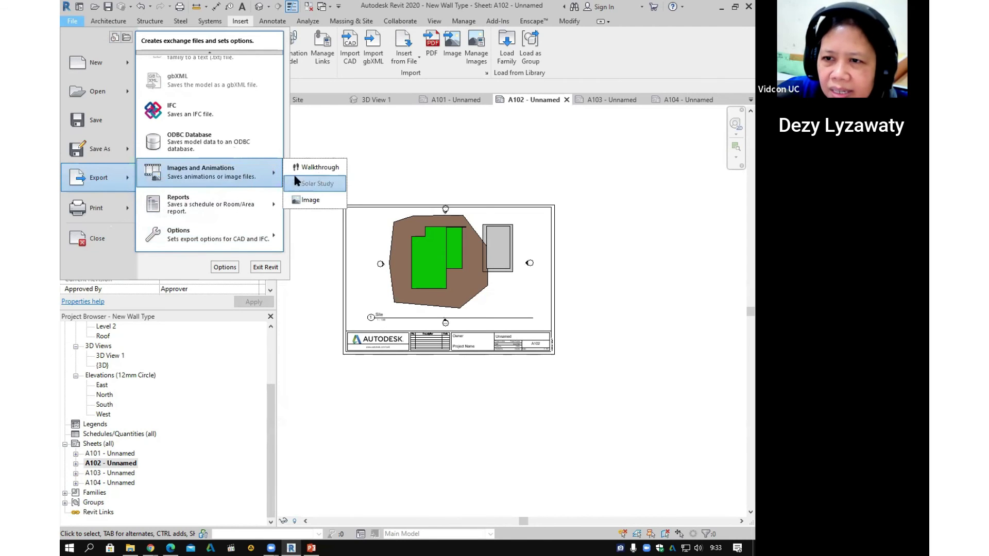
{"action": "left_click", "coordinate": [316, 198]}
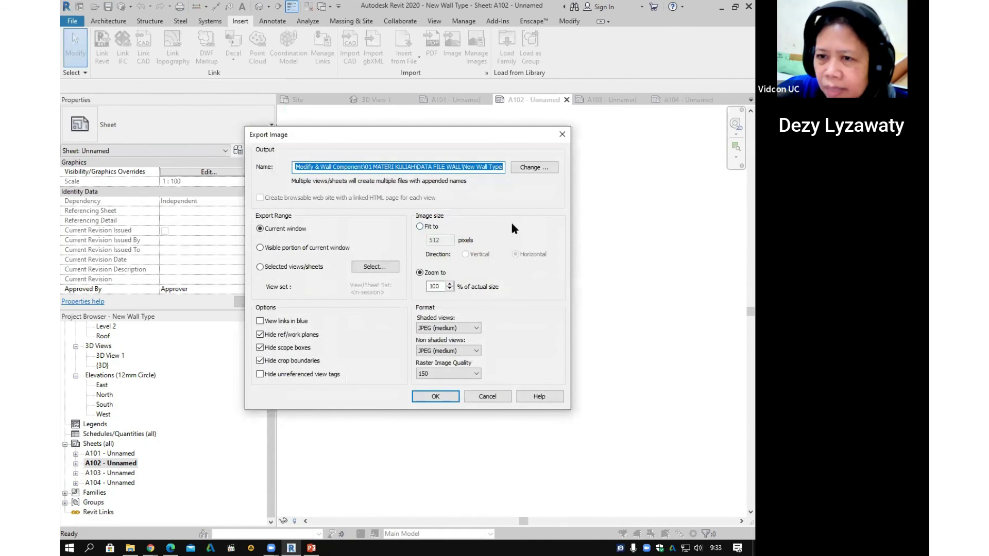
Step: Name the output file site, export the A102 sheet image, and dismiss the save reminder without saving the project
{"action": "left_click", "coordinate": [534, 167]}
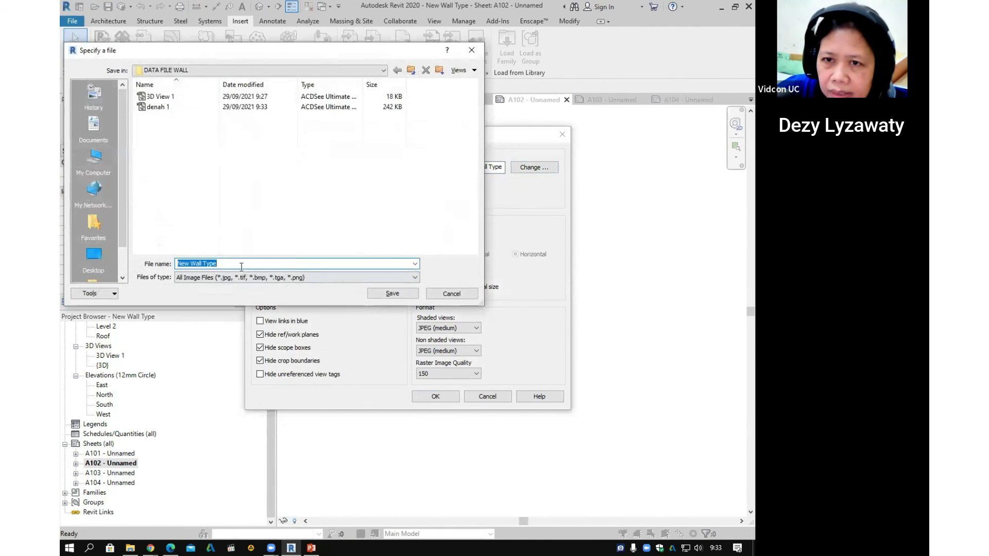
{"action": "type", "text": "site"}
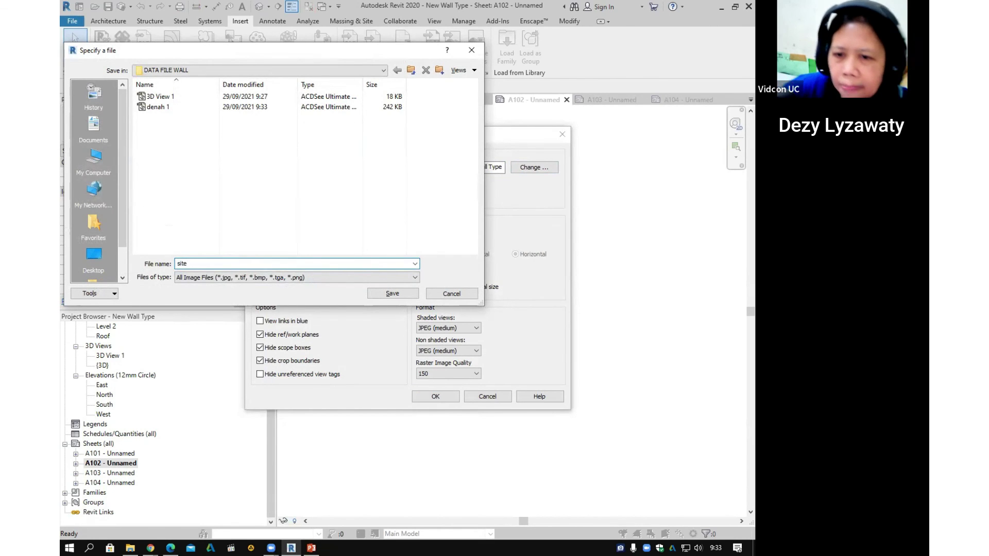
{"action": "left_click", "coordinate": [393, 293]}
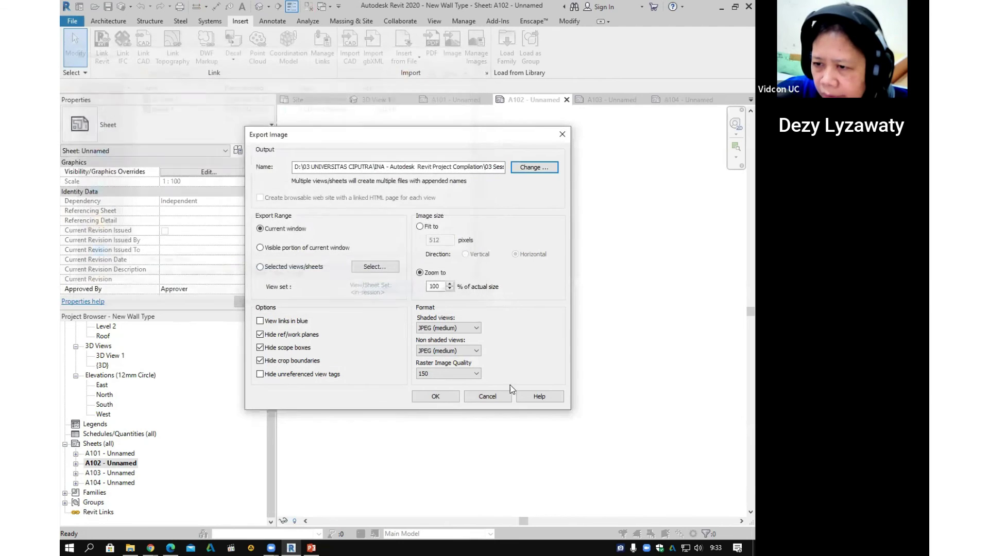
{"action": "left_click", "coordinate": [445, 398]}
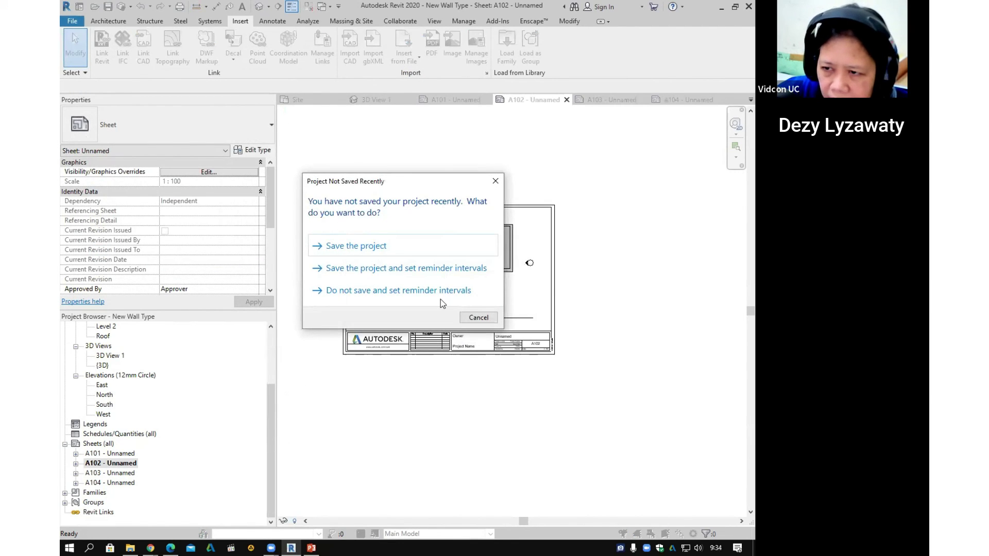
{"action": "left_click", "coordinate": [443, 291]}
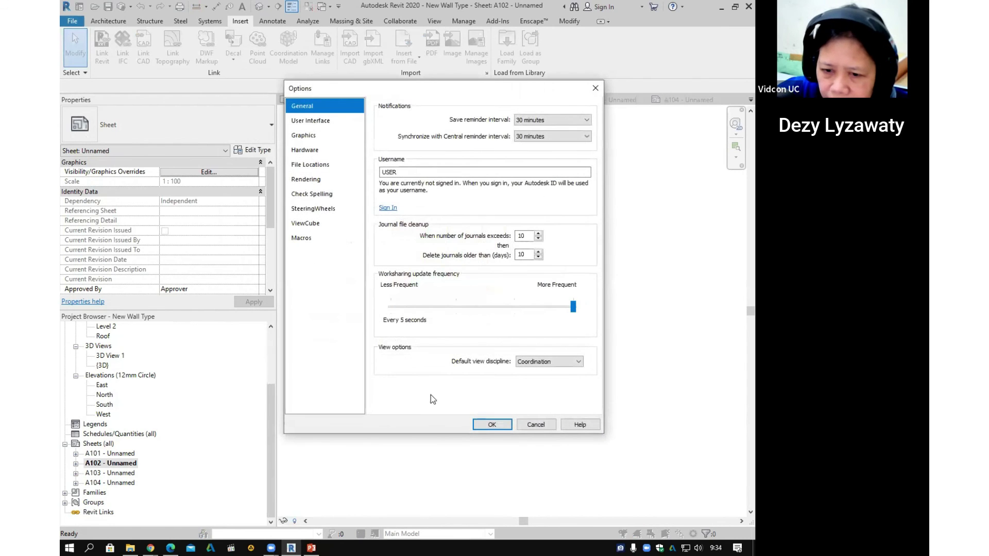
{"action": "left_click", "coordinate": [547, 426]}
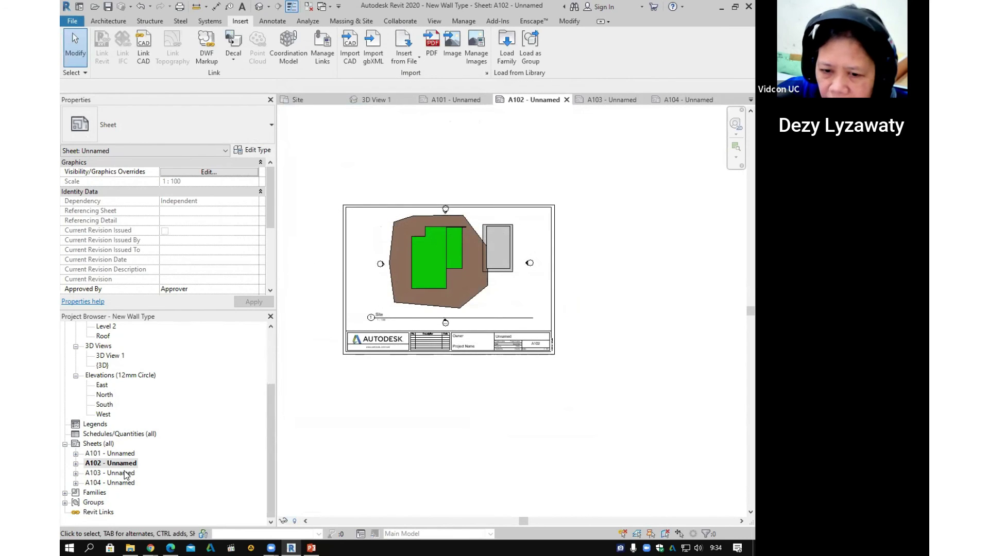
Step: Open sheet A103 and export it as an image named tampak depan
{"action": "double_click", "coordinate": [127, 473]}
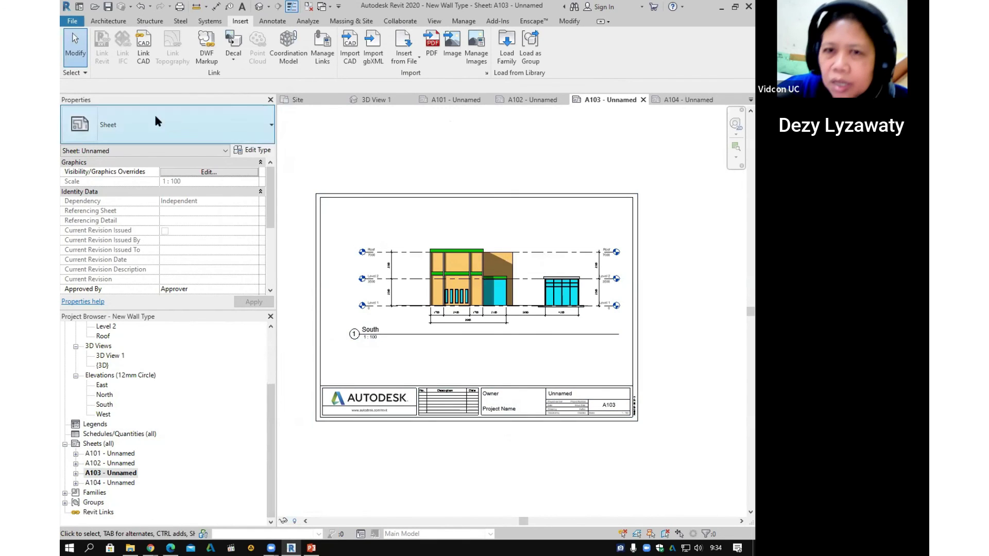
{"action": "left_click", "coordinate": [74, 23]}
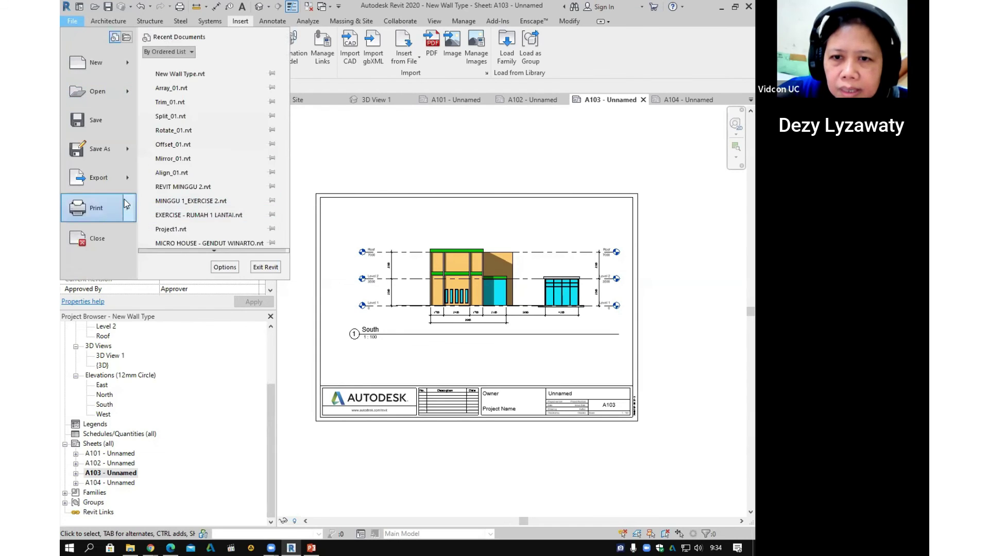
{"action": "mouse_move", "coordinate": [235, 248]}
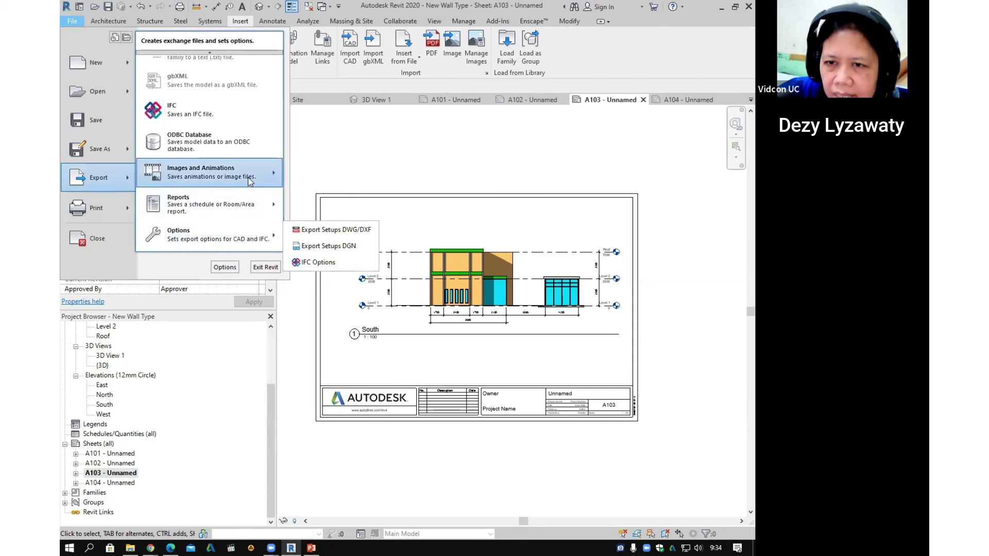
{"action": "mouse_move", "coordinate": [249, 180]}
{"action": "left_click", "coordinate": [328, 202]}
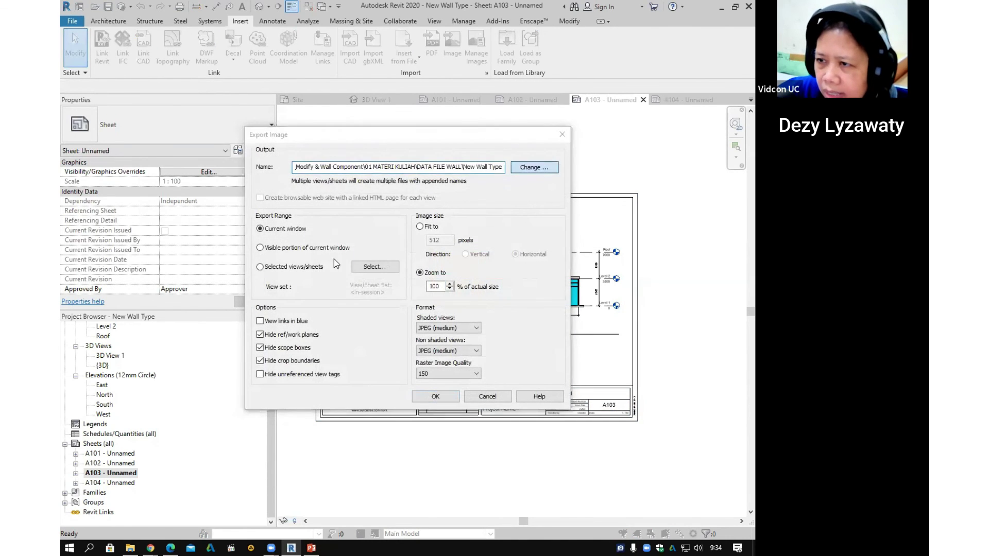
{"action": "type", "text": "tampak depan"}
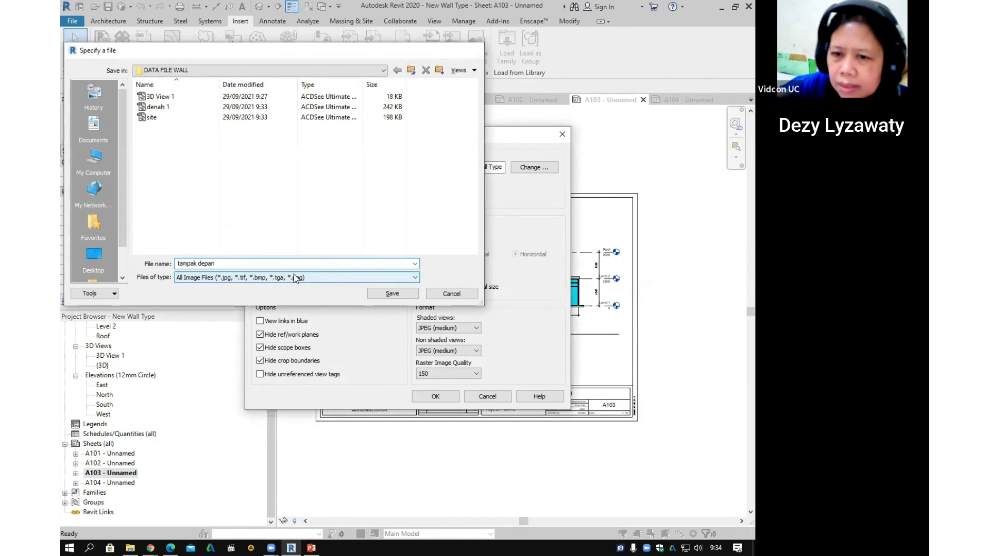
{"action": "key", "text": "Return"}
{"action": "left_click", "coordinate": [444, 394]}
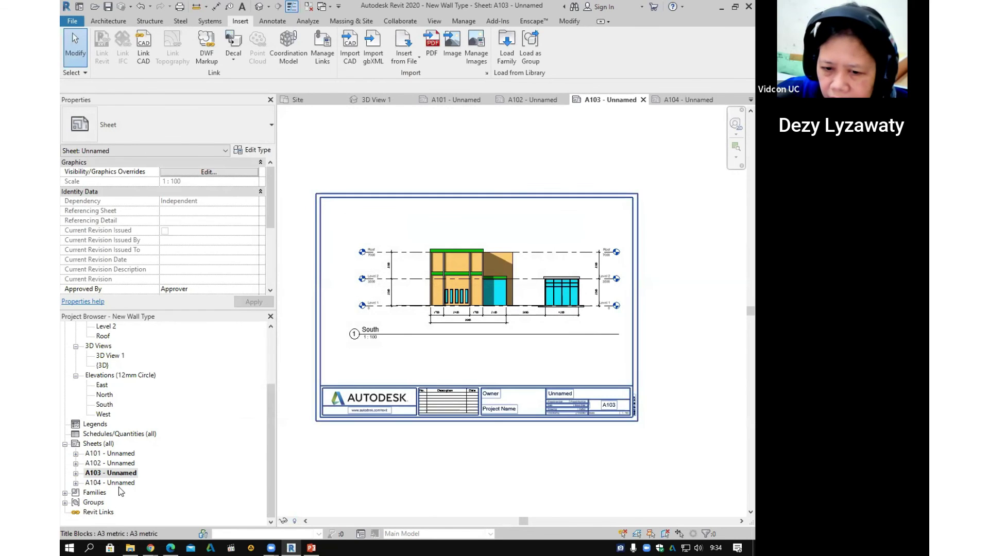
Step: Open sheet A104 and start exporting it as an image
{"action": "double_click", "coordinate": [118, 483]}
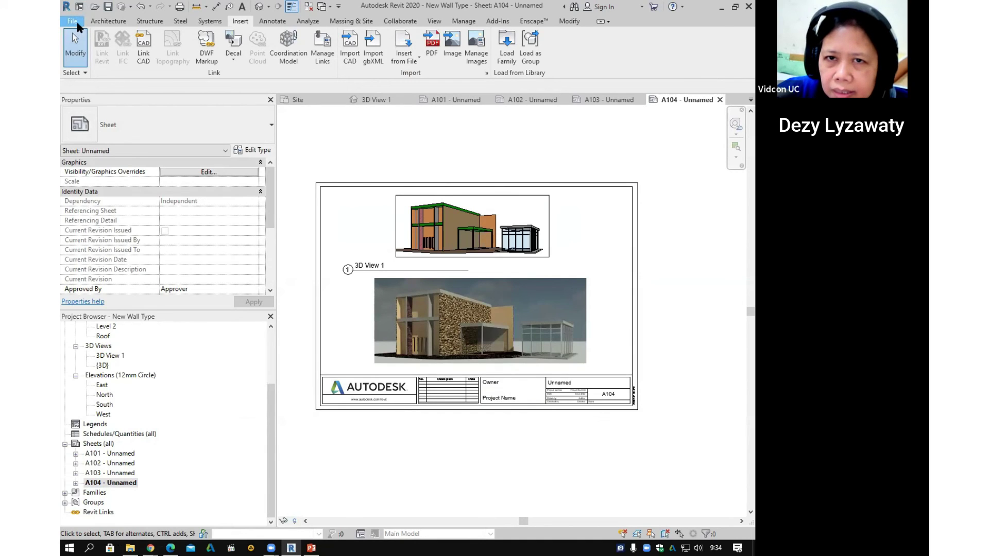
{"action": "left_click", "coordinate": [75, 23]}
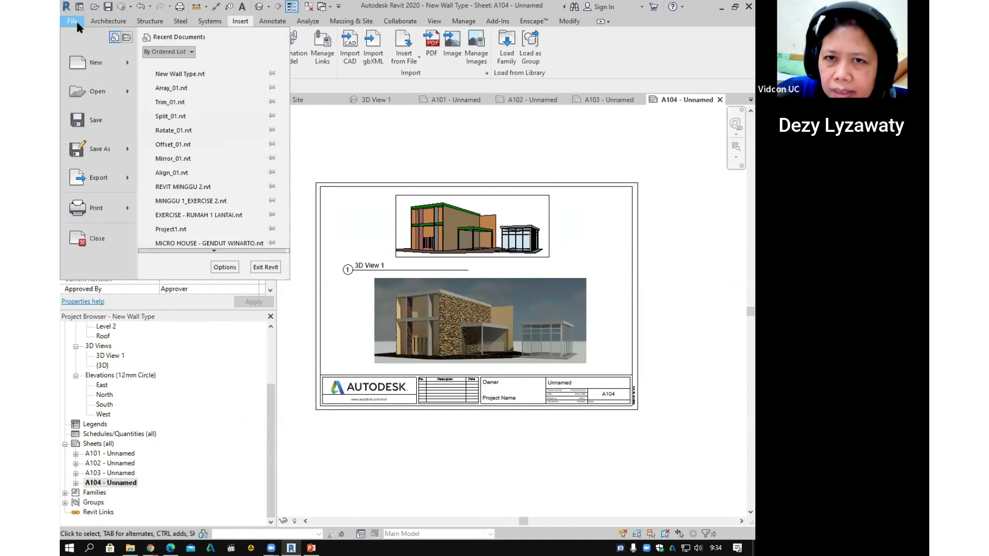
{"action": "left_click", "coordinate": [114, 180]}
{"action": "scroll", "coordinate": [214, 248], "scroll_direction": "down", "scroll_amount": 3}
{"action": "mouse_move", "coordinate": [226, 173]}
{"action": "left_click", "coordinate": [311, 199]}
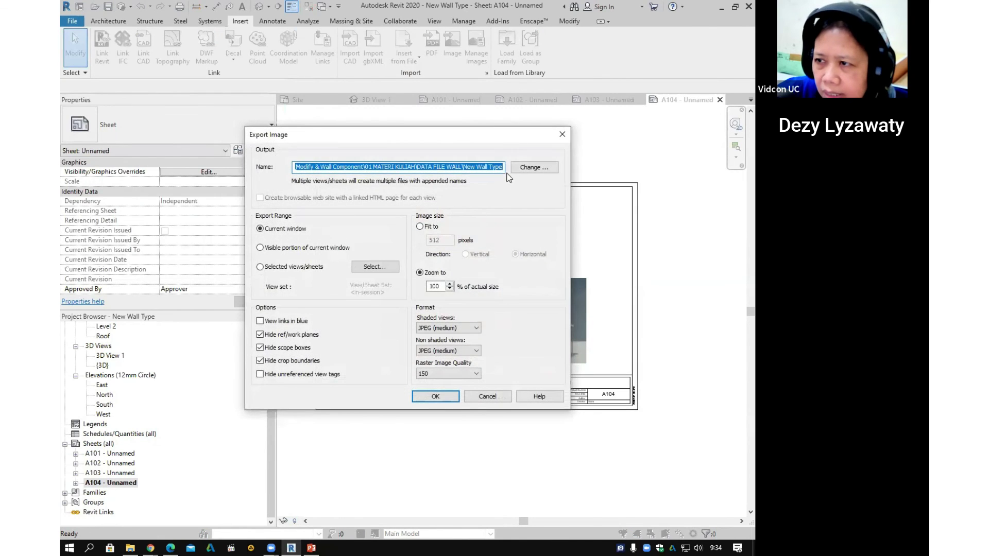
Step: Name the output file rendering and export the A104 sheet image
{"action": "left_click", "coordinate": [534, 166]}
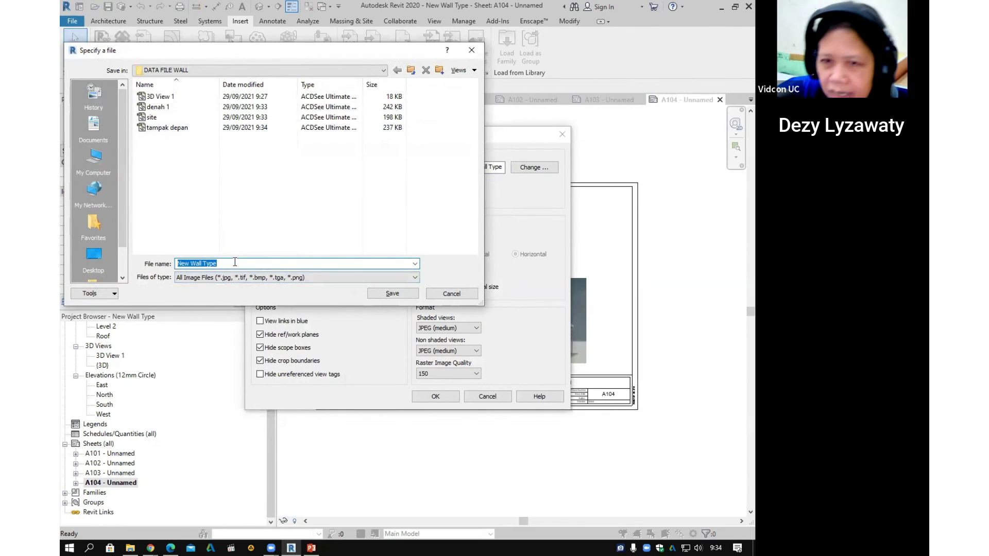
{"action": "type", "text": "render"}
{"action": "key", "text": "BackSpace"}
{"action": "key", "text": "BackSpace"}
{"action": "type", "text": "ing"}
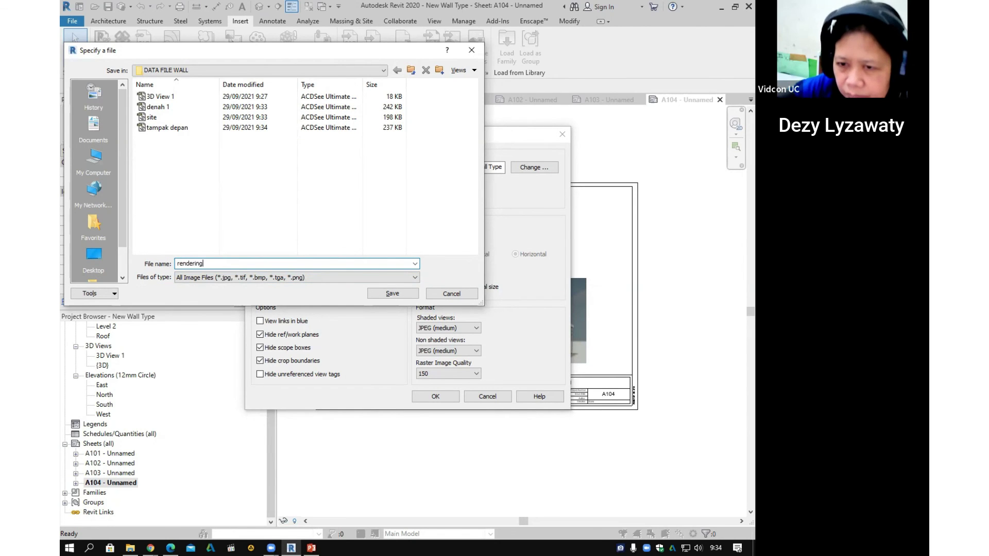
{"action": "key", "text": "Return"}
{"action": "left_click", "coordinate": [440, 399]}
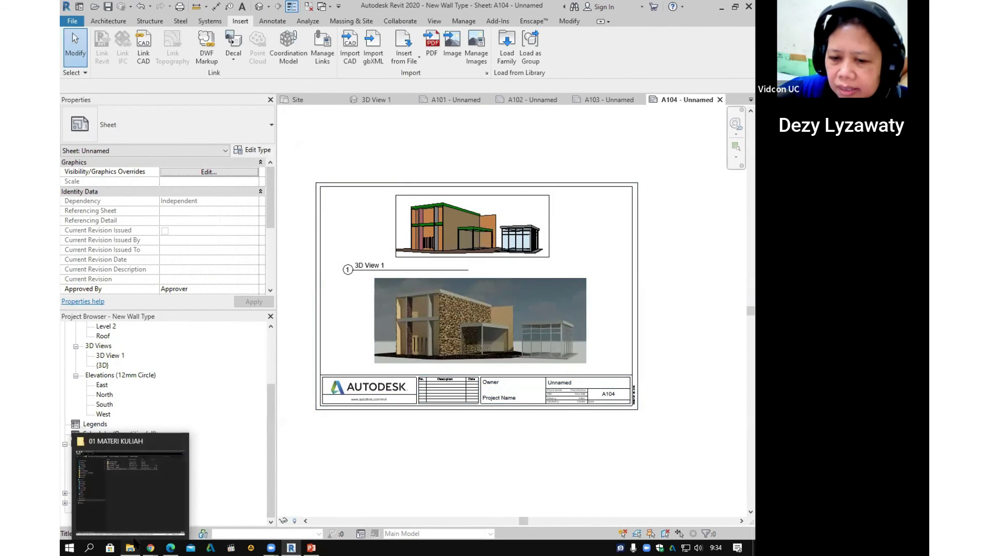
Step: Switch to File Explorer, open the DATA FILE WALL folder and view the exported sheet images from denah 1 onward
{"action": "left_click", "coordinate": [132, 547]}
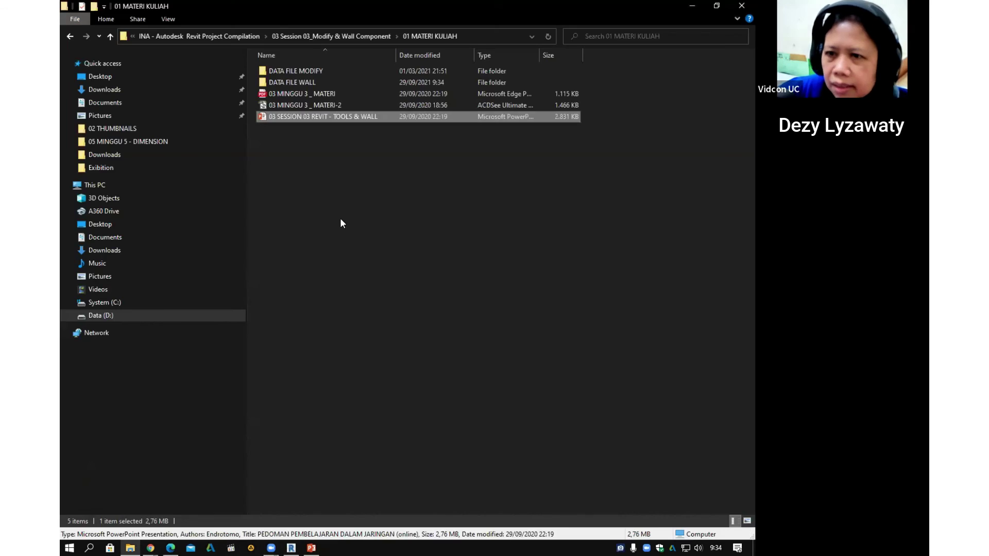
{"action": "double_click", "coordinate": [290, 83]}
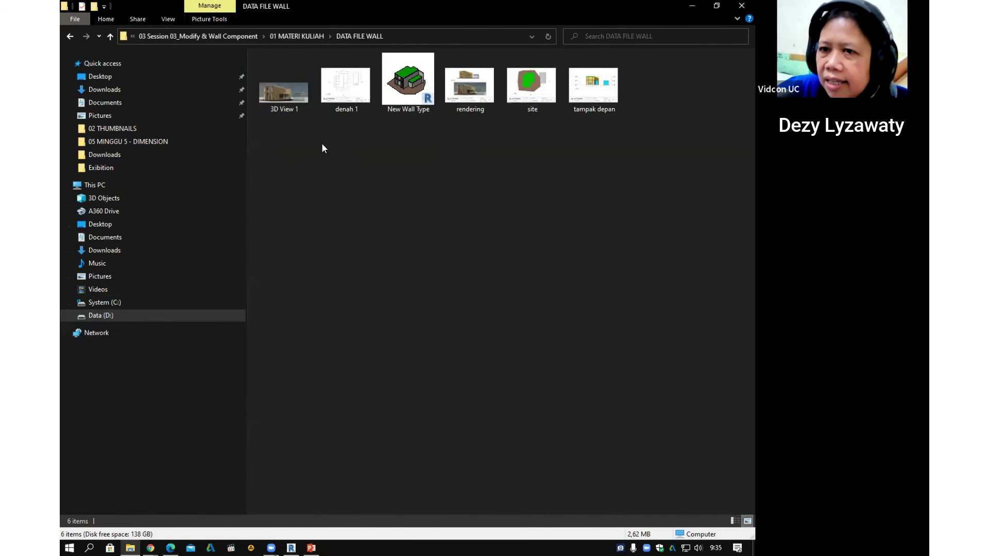
{"action": "double_click", "coordinate": [350, 101]}
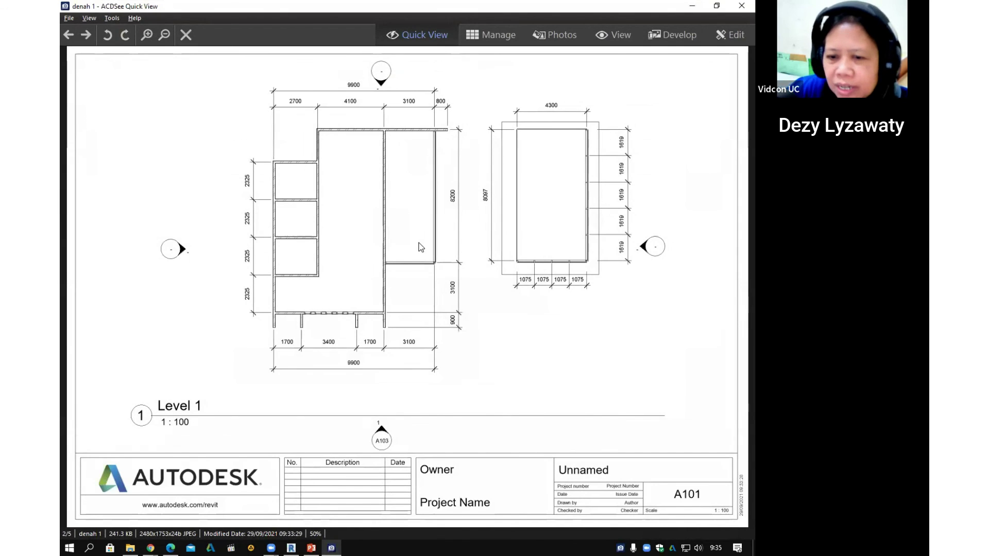
{"action": "key", "text": "Right"}
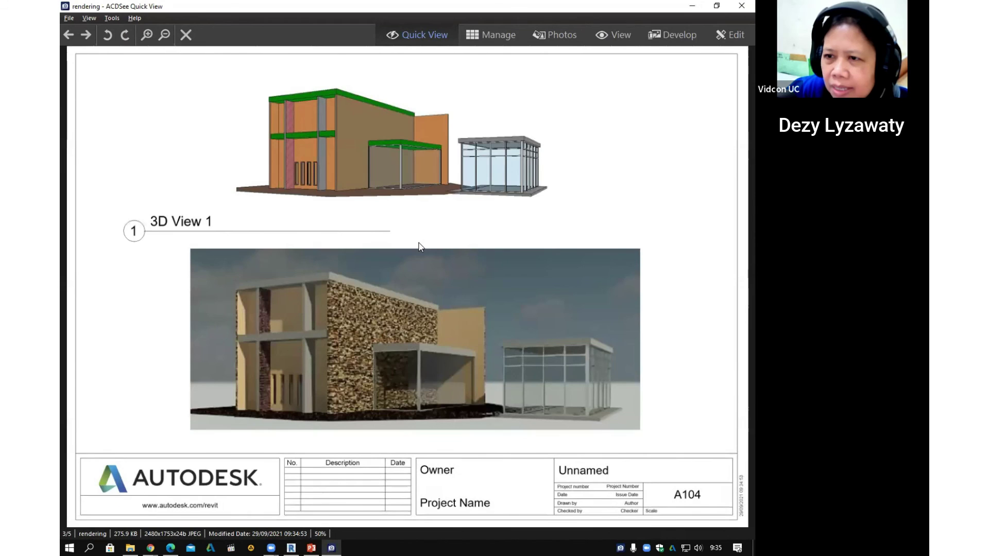
{"action": "key", "text": "Right"}
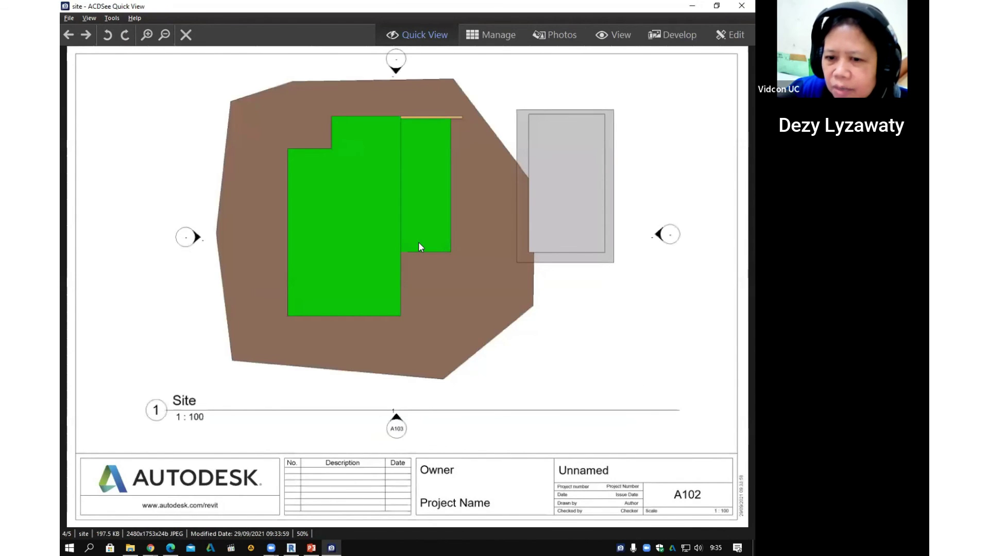
{"action": "key", "text": "Right"}
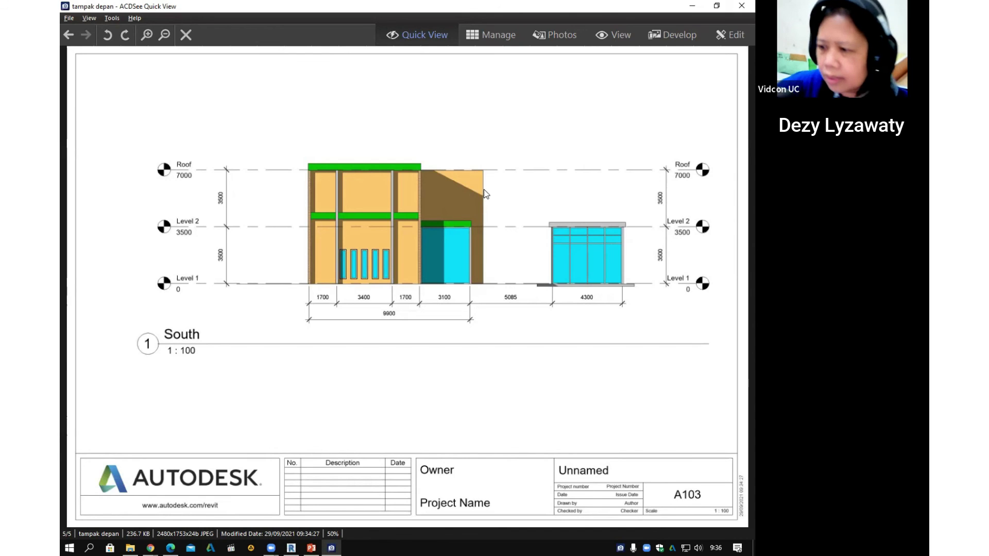
Step: Switch back to Revit and view sheet A104
{"action": "left_click", "coordinate": [639, 438]}
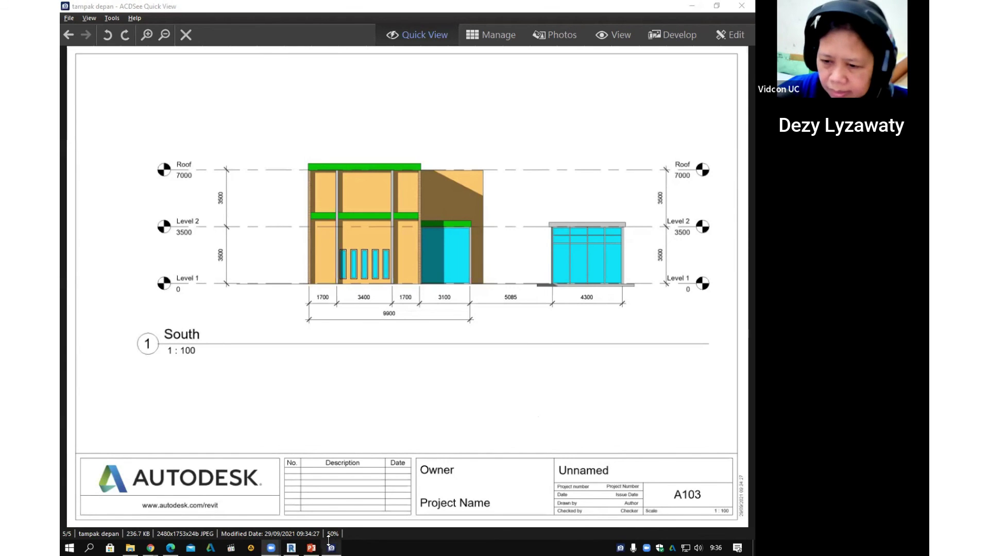
{"action": "left_click", "coordinate": [291, 547]}
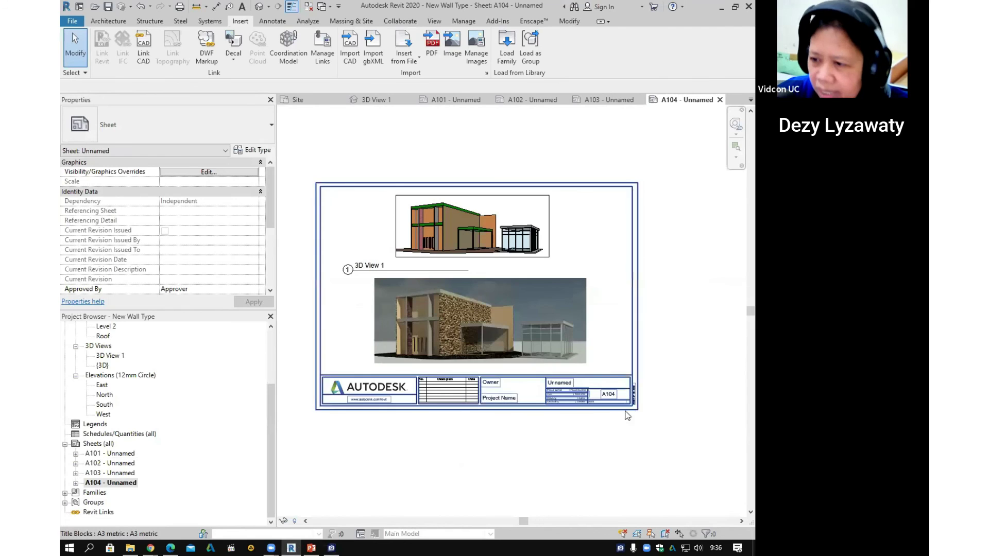
{"action": "middle_click_drag", "start_coordinate": [669, 396], "coordinate": [649, 390]}
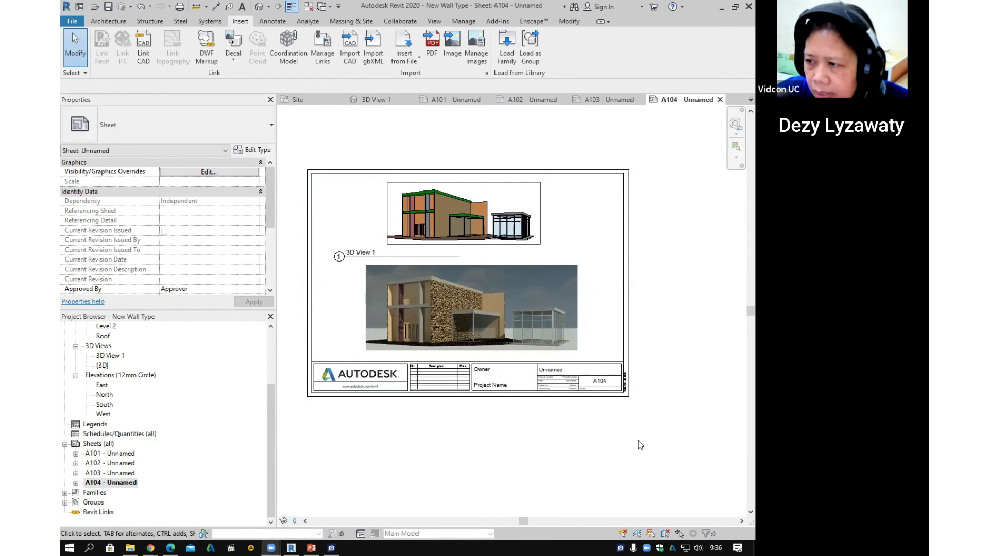
Step: Switch to the browser's e-learning course page and review the Minggu 3 files and the Tugas 1A assignment instructions
{"action": "key", "text": "alt+Tab"}
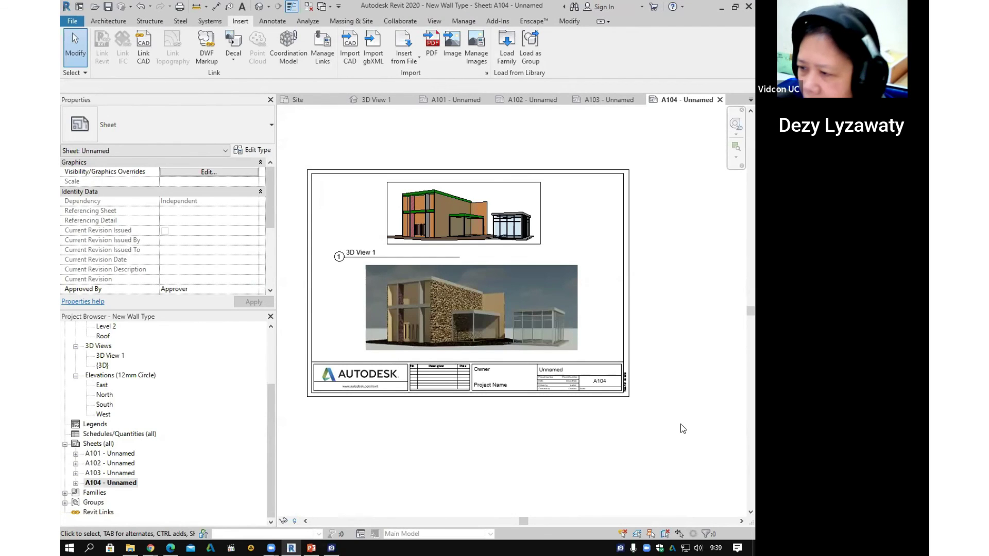
{"action": "key", "text": "alt+Tab"}
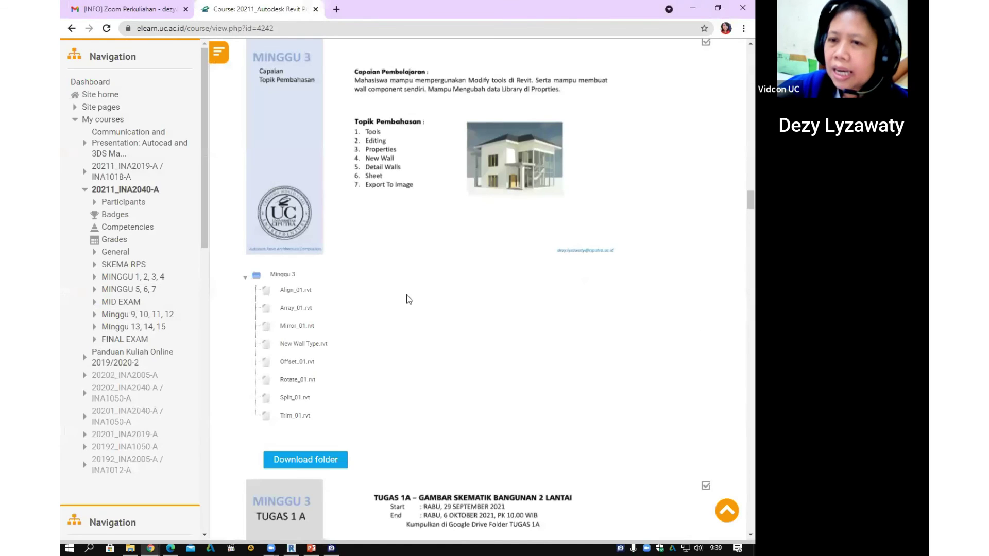
{"action": "scroll", "coordinate": [304, 279], "scroll_direction": "down", "scroll_amount": 1}
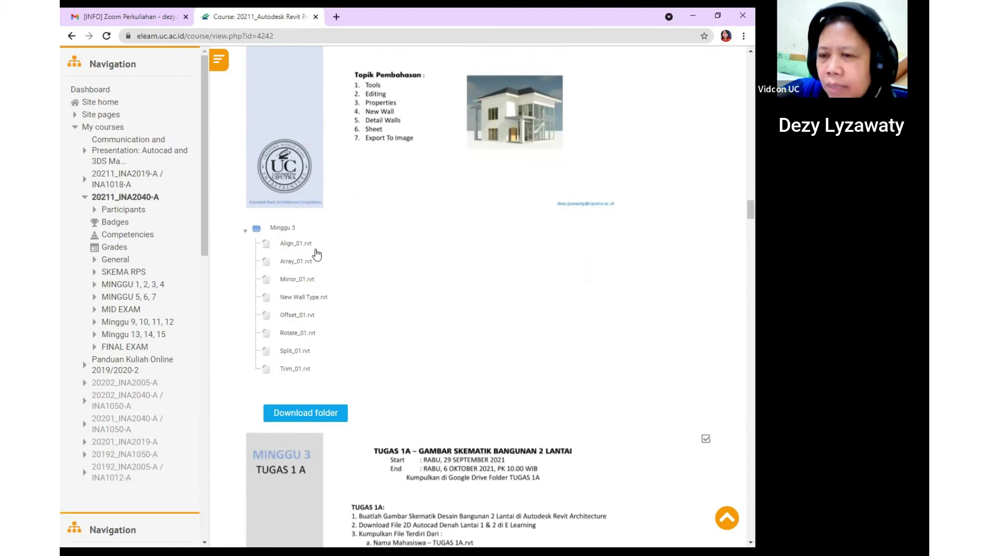
{"action": "scroll", "coordinate": [372, 274], "scroll_direction": "down", "scroll_amount": 8}
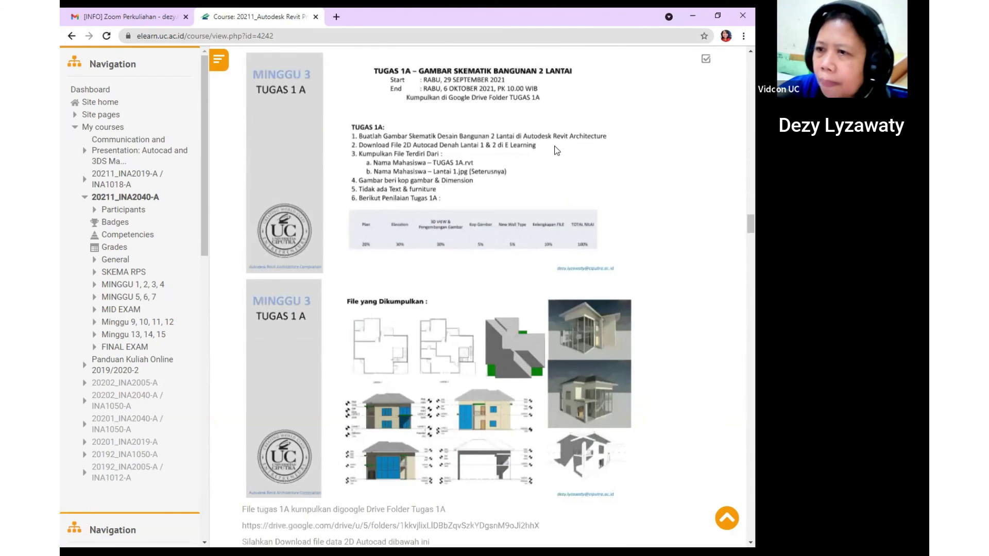
Step: Examine the Tugas 1A brief, the example drawings under File yang Dikumpulkan, the Google Drive submission link and the Lantai 1 and Lantai 2 DWG files
{"action": "scroll", "coordinate": [364, 244], "scroll_direction": "down", "scroll_amount": 7}
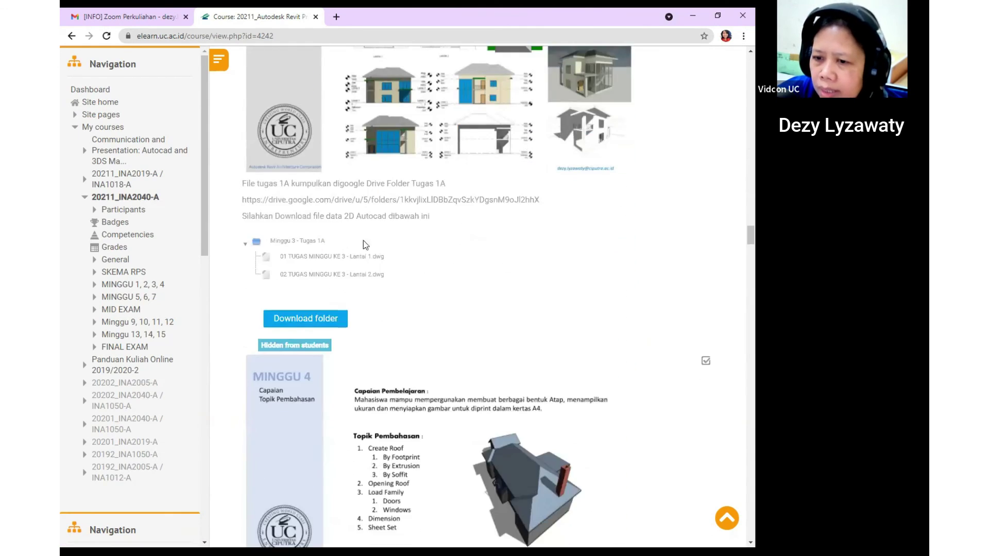
{"action": "scroll", "coordinate": [419, 311], "scroll_direction": "up", "scroll_amount": 5}
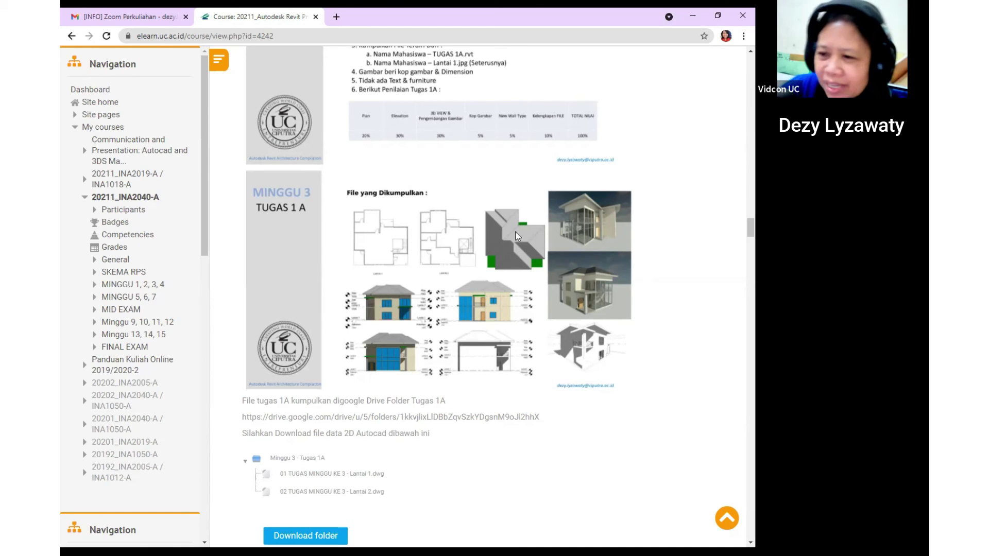
{"action": "scroll", "coordinate": [518, 273], "scroll_direction": "up", "scroll_amount": 2}
{"action": "scroll", "coordinate": [512, 309], "scroll_direction": "up", "scroll_amount": 2}
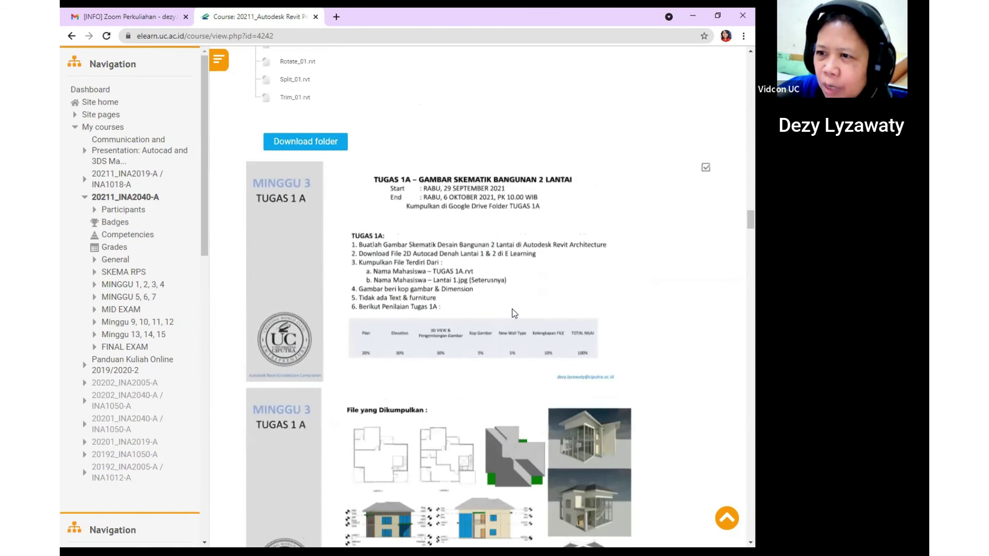
{"action": "scroll", "coordinate": [442, 206], "scroll_direction": "up", "scroll_amount": 5}
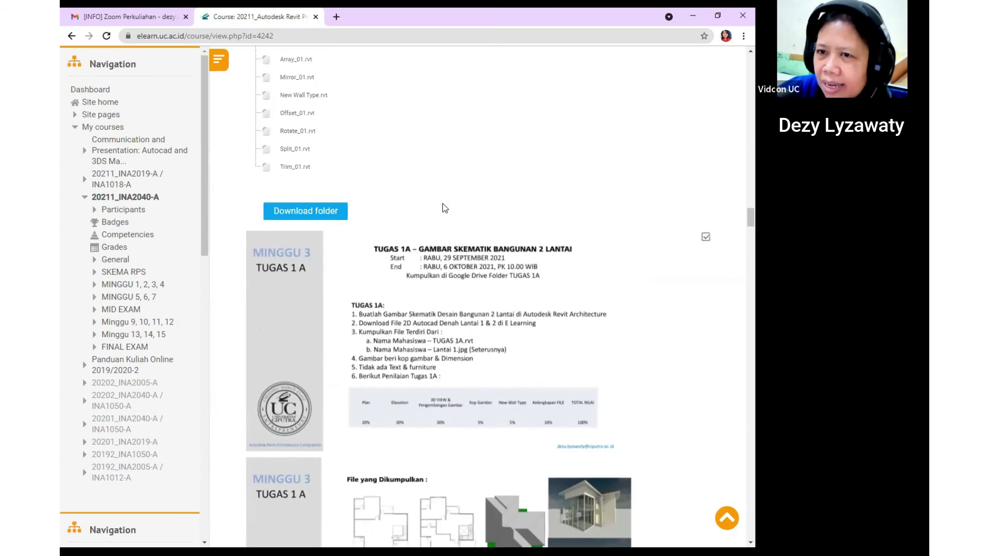
{"action": "scroll", "coordinate": [442, 206], "scroll_direction": "down", "scroll_amount": 3}
{"action": "scroll", "coordinate": [443, 206], "scroll_direction": "down", "scroll_amount": 10}
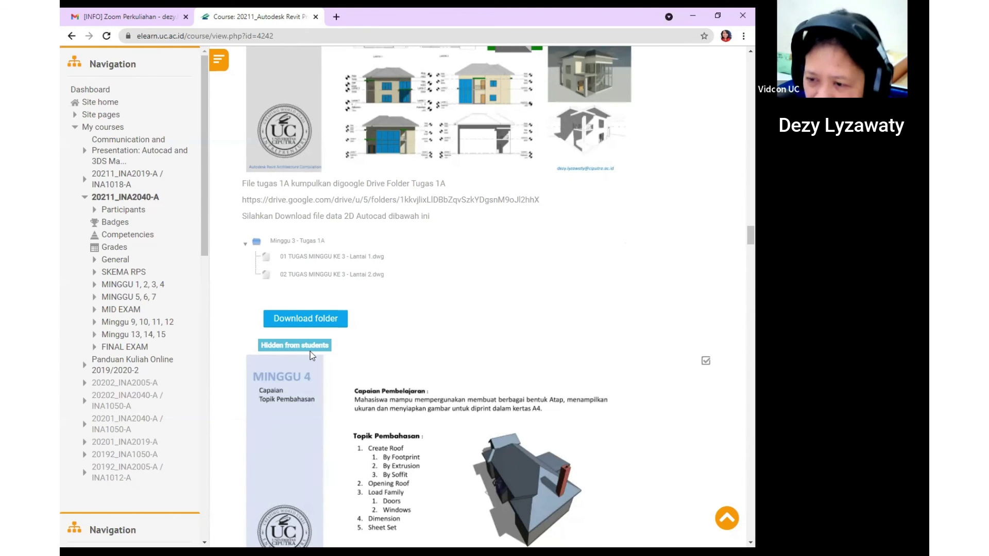
{"action": "scroll", "coordinate": [372, 372], "scroll_direction": "up", "scroll_amount": 1}
{"action": "scroll", "coordinate": [372, 371], "scroll_direction": "up", "scroll_amount": 8}
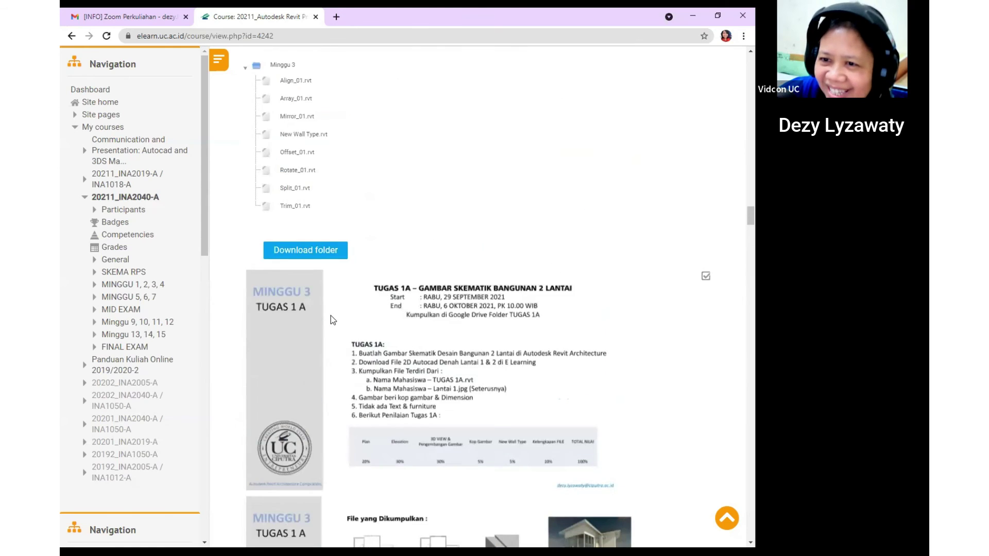
{"action": "scroll", "coordinate": [331, 324], "scroll_direction": "down", "scroll_amount": 3}
{"action": "scroll", "coordinate": [331, 325], "scroll_direction": "down", "scroll_amount": 5}
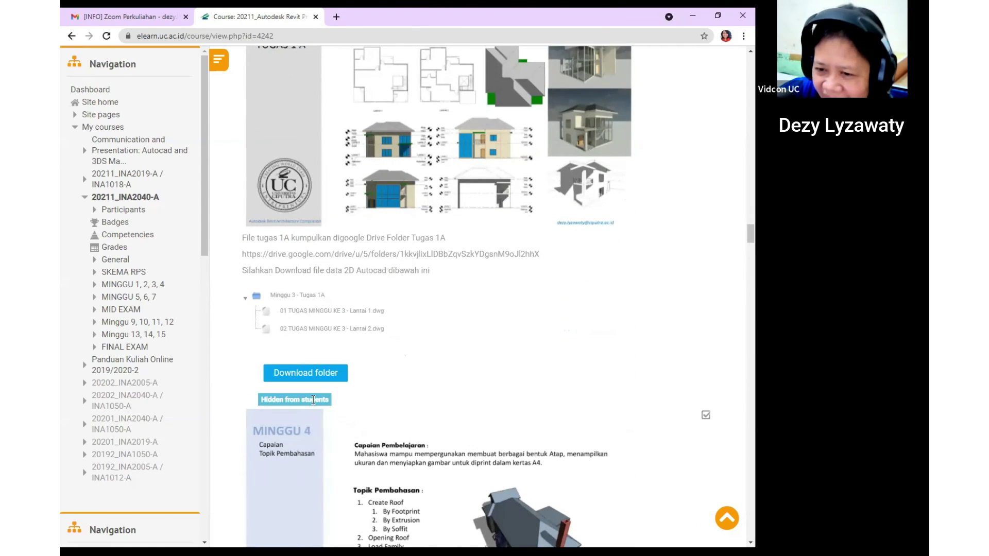
{"action": "scroll", "coordinate": [432, 384], "scroll_direction": "up", "scroll_amount": 3}
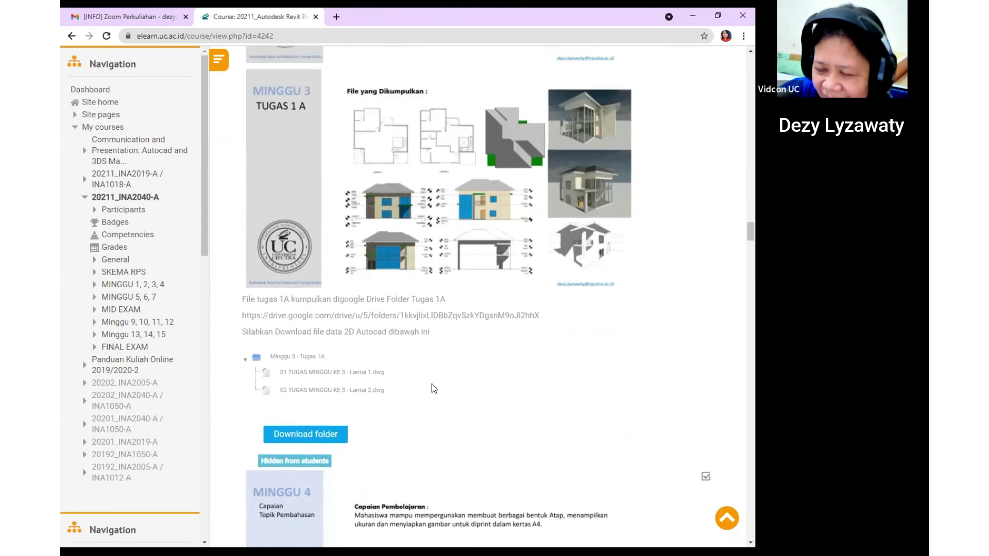
{"action": "scroll", "coordinate": [423, 385], "scroll_direction": "down", "scroll_amount": 1}
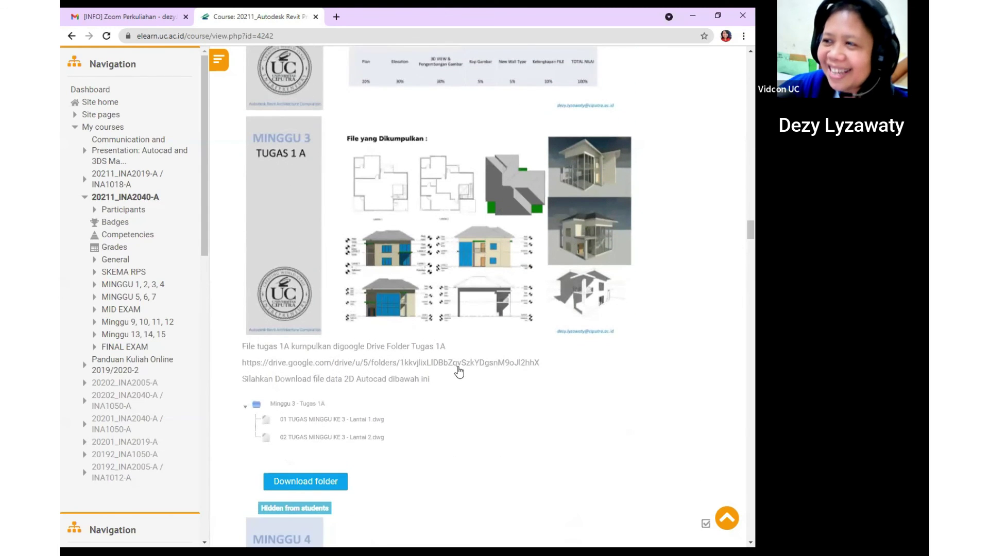